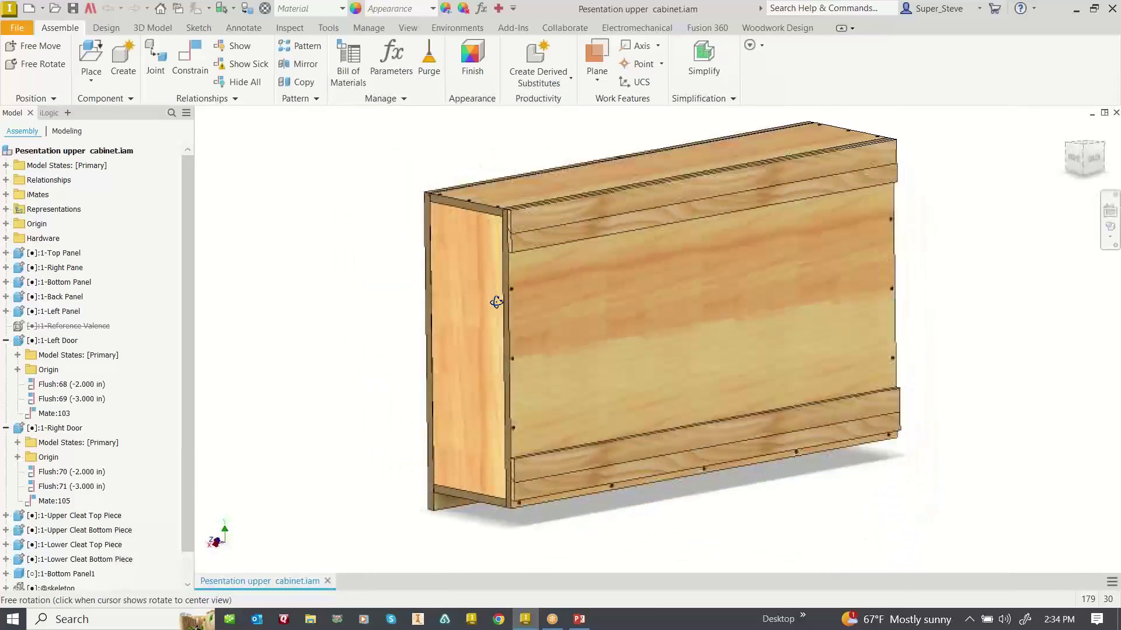
Examine the cleats and panel joints at the cabinet's rear upper corner, and restore the home view
key("Escape")
scroll(496, 253, "down", 6)
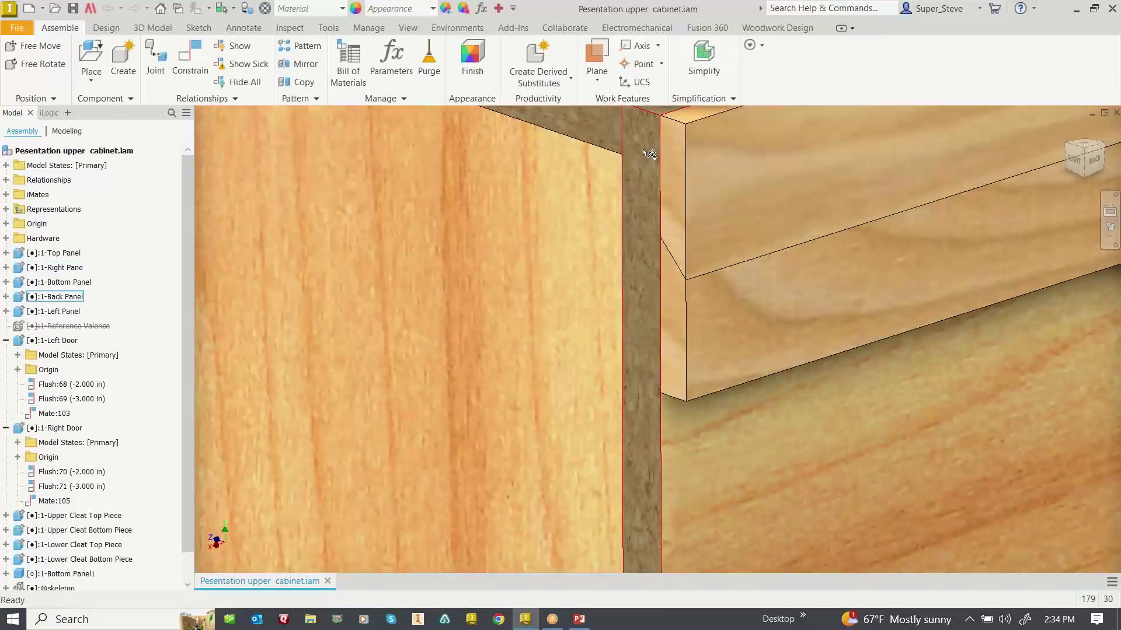
scroll(646, 358, "up", 5)
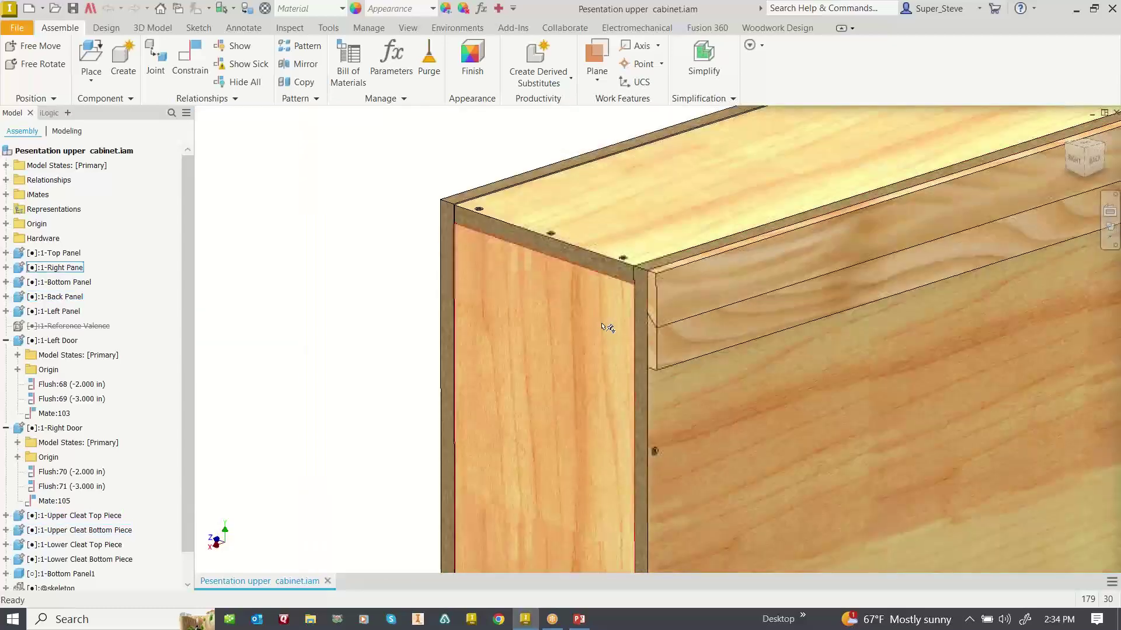
scroll(555, 295, "up", 2)
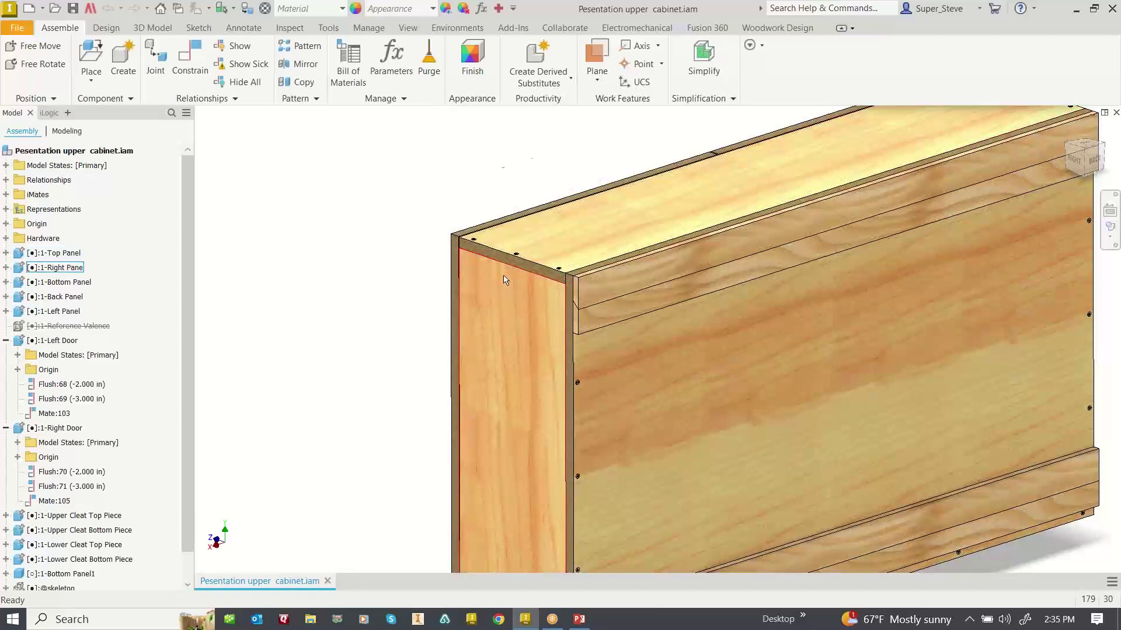
scroll(510, 280, "down", 2)
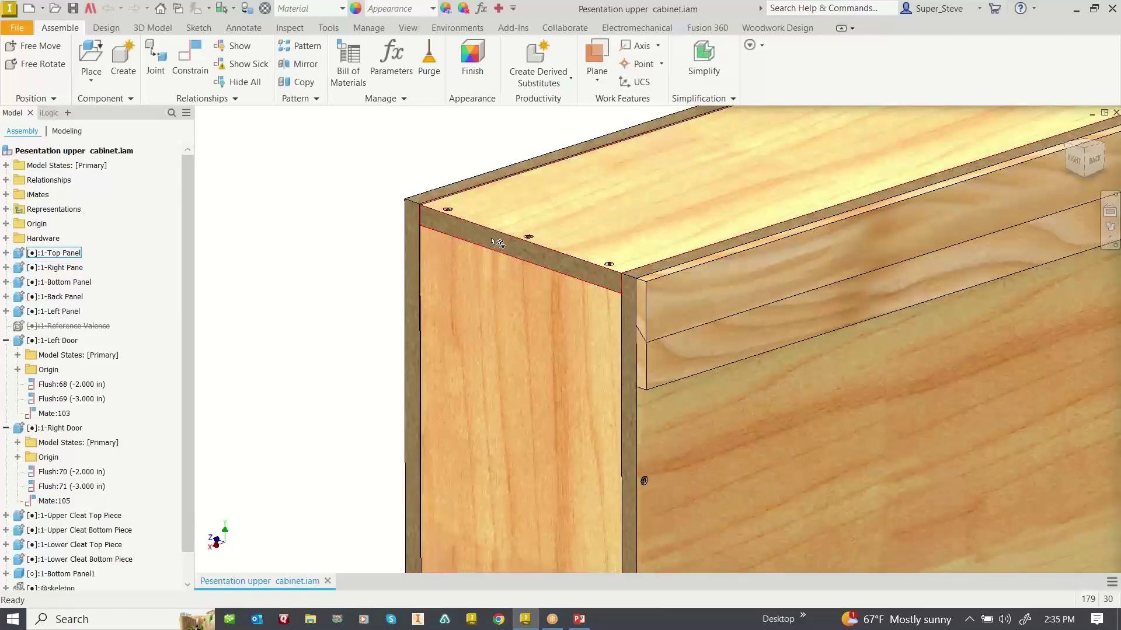
middle_click(1092, 122)
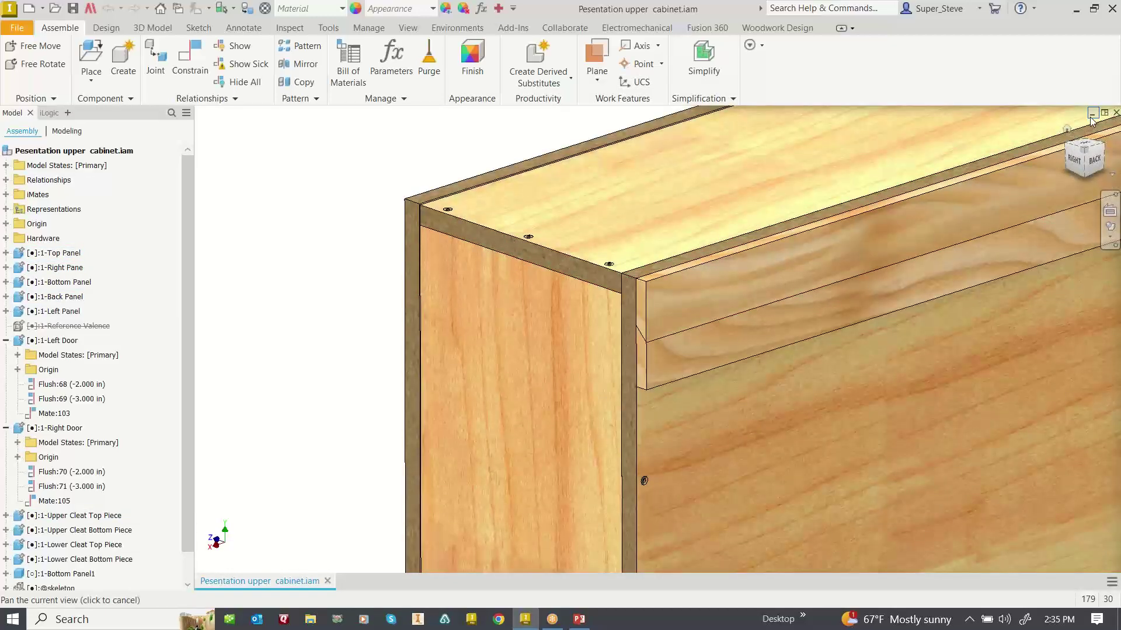
left_click(1059, 139)
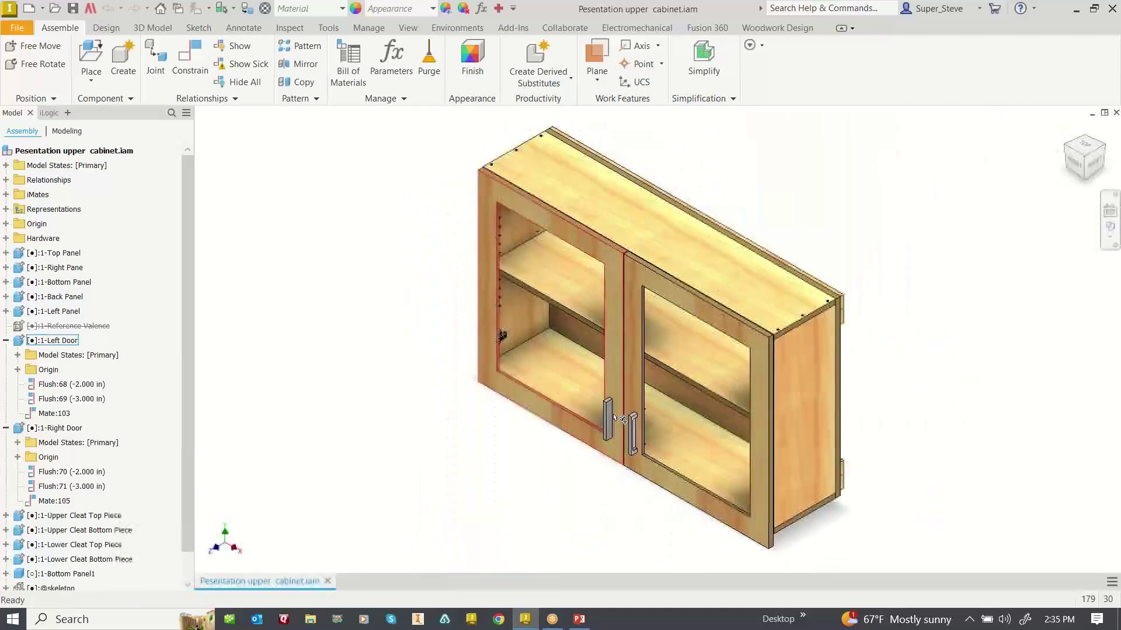
Hide the left door to expose the cabinet interior
scroll(605, 327, "down", 3)
scroll(601, 327, "up", 2)
middle_click_drag(569, 320, 478, 362)
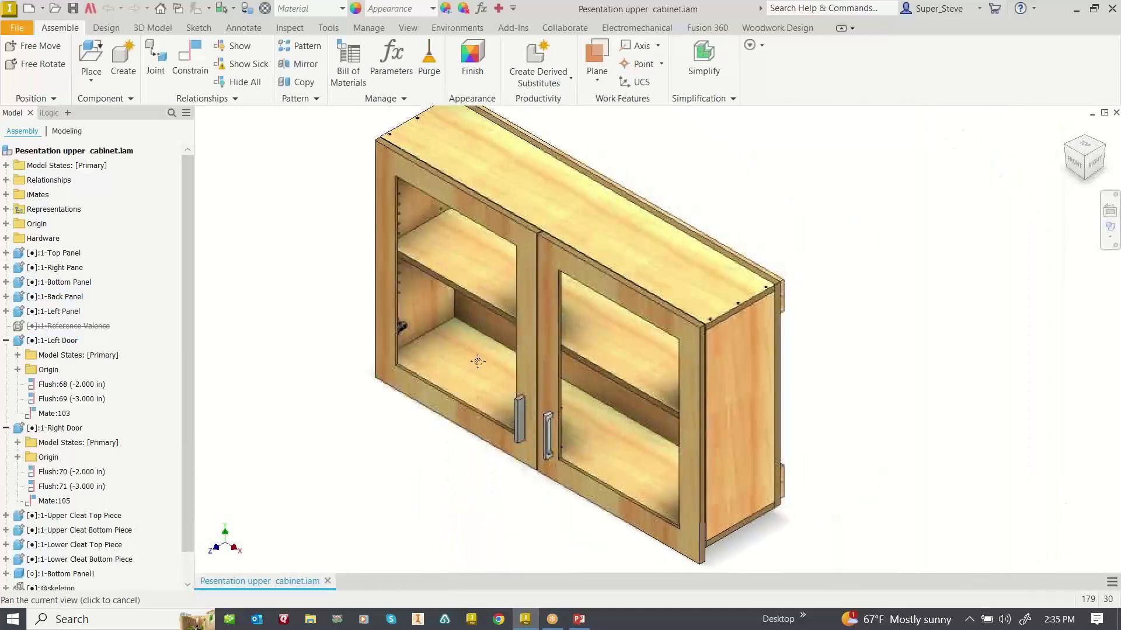
left_click(496, 220)
right_click(498, 222)
left_click(528, 178)
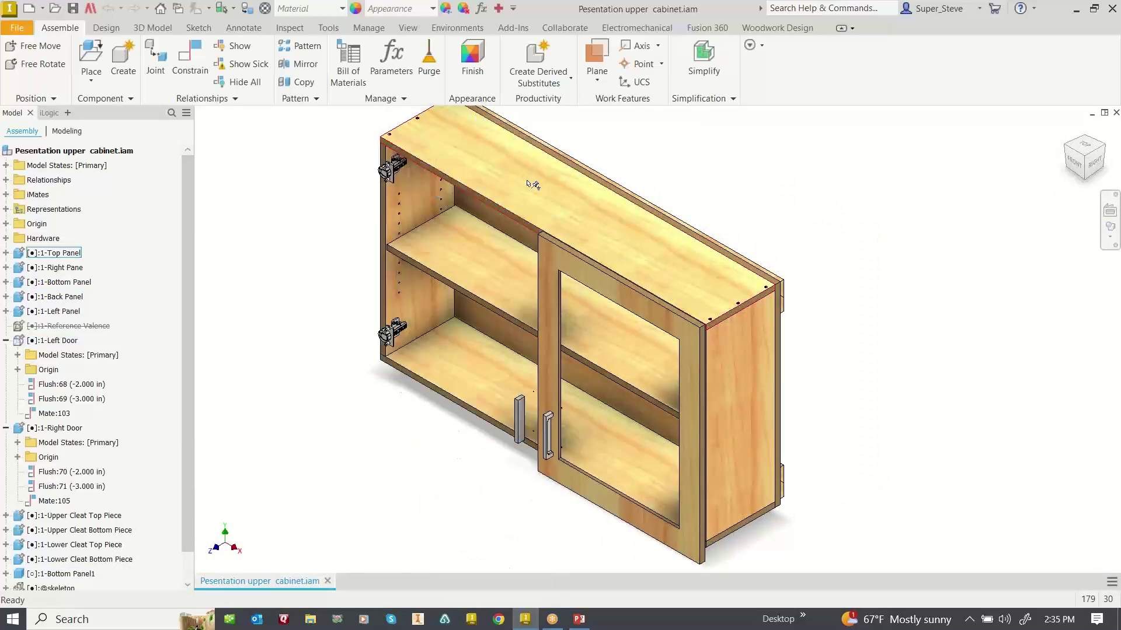
Examine the hinges and shelf-pin holes on the inner face of the left panel
middle_click_drag(464, 291, 469, 217, "shift")
scroll(456, 194, "down", 9)
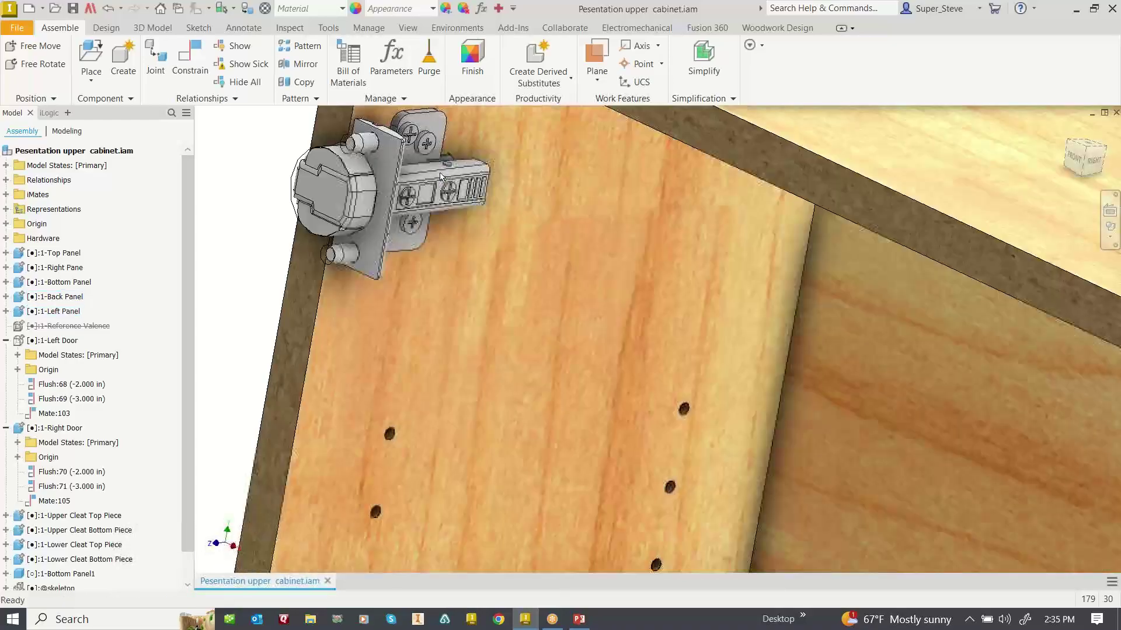
middle_click_drag(464, 336, 503, 180)
scroll(502, 179, "up", 5)
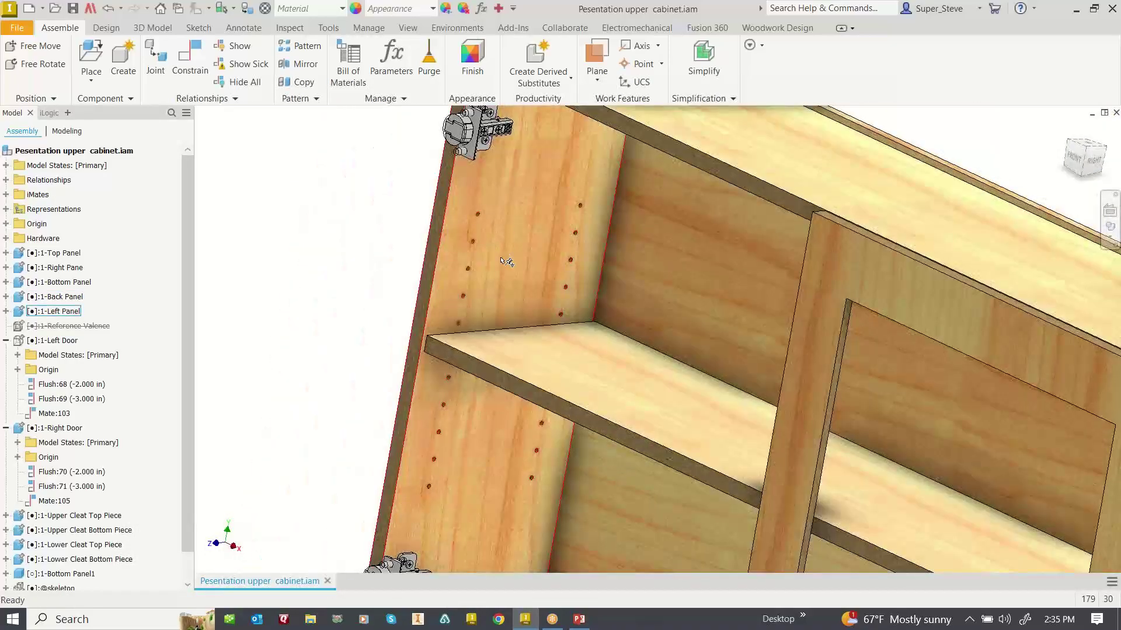
scroll(507, 225, "up", 3)
scroll(516, 242, "up", 2)
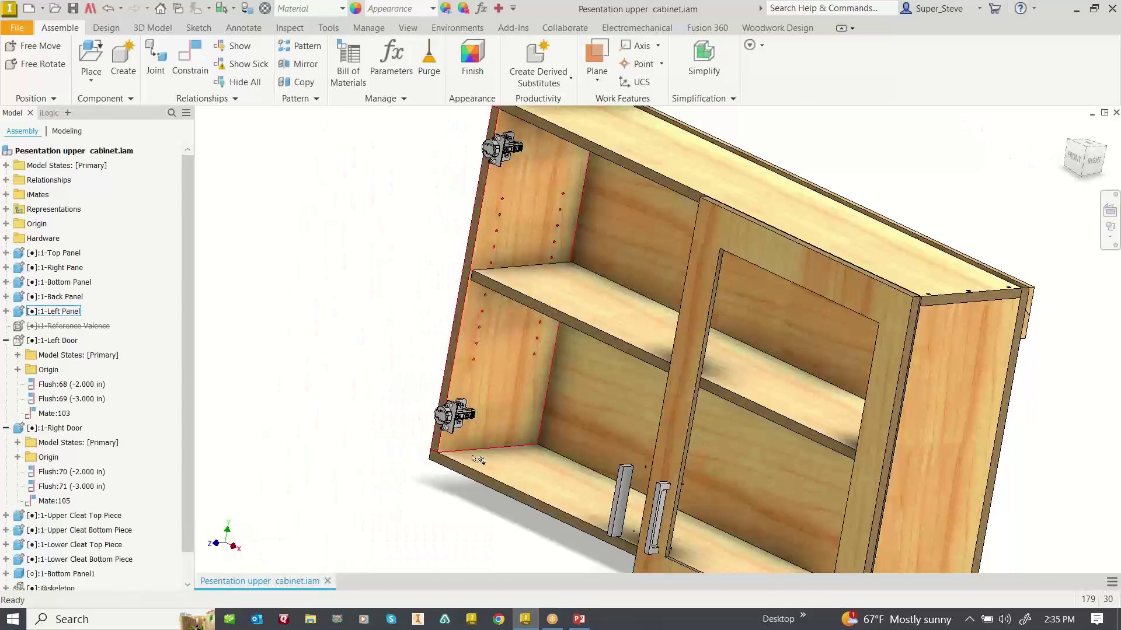
Inspect the screw heads above the right panel and hide the top panel to expose the screws
scroll(671, 281, "down", 3)
scroll(703, 311, "down", 2)
scroll(704, 310, "down", 4)
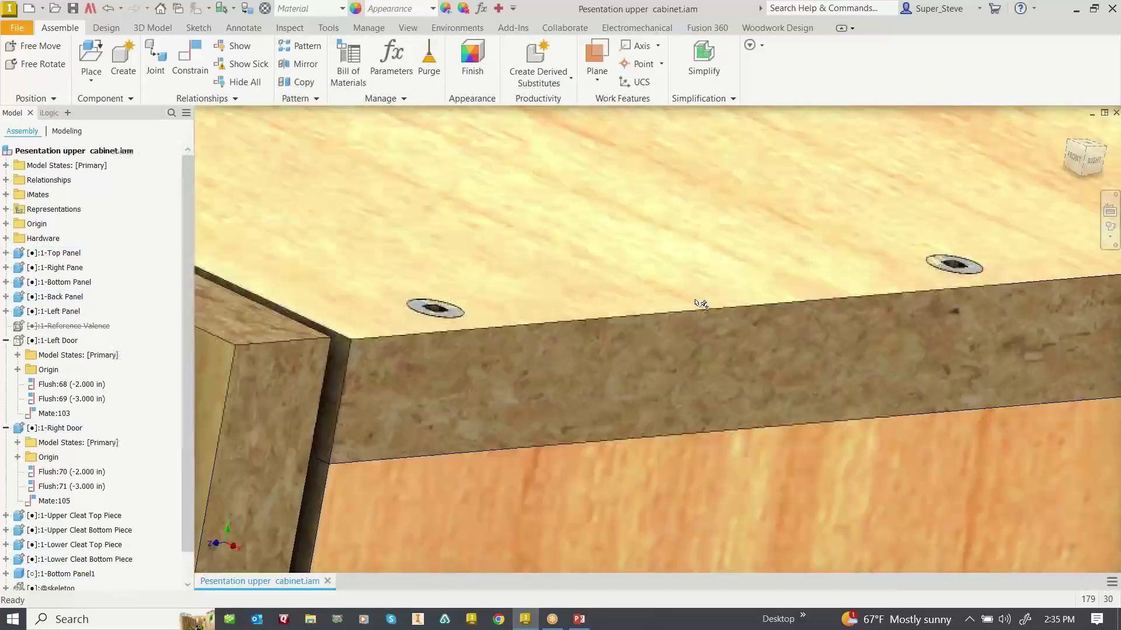
scroll(534, 343, "up", 4)
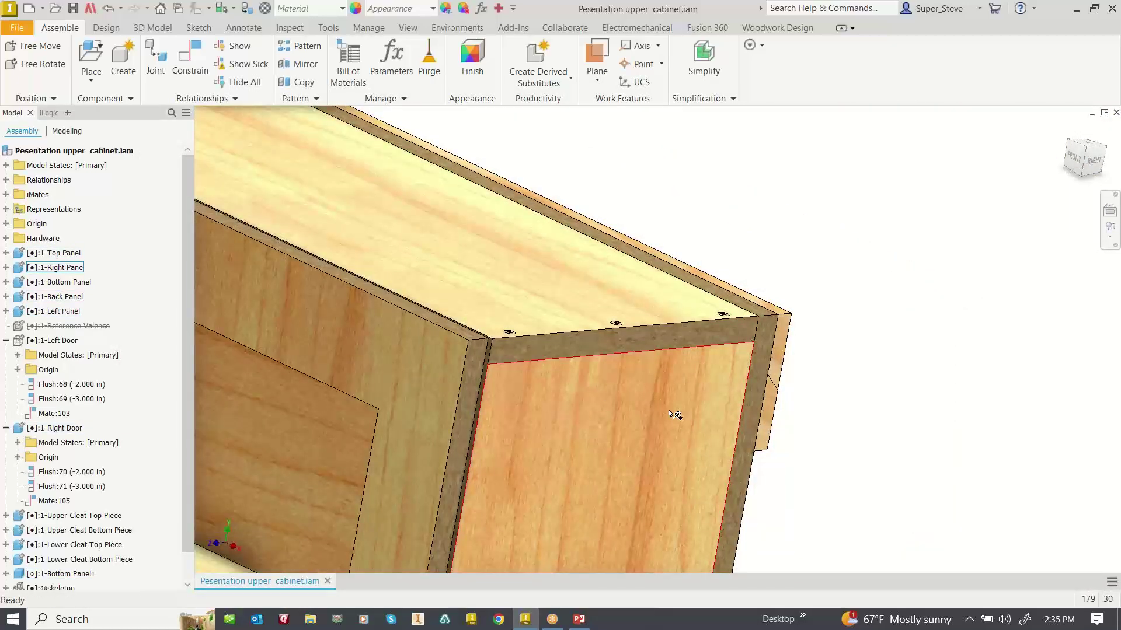
right_click(665, 338)
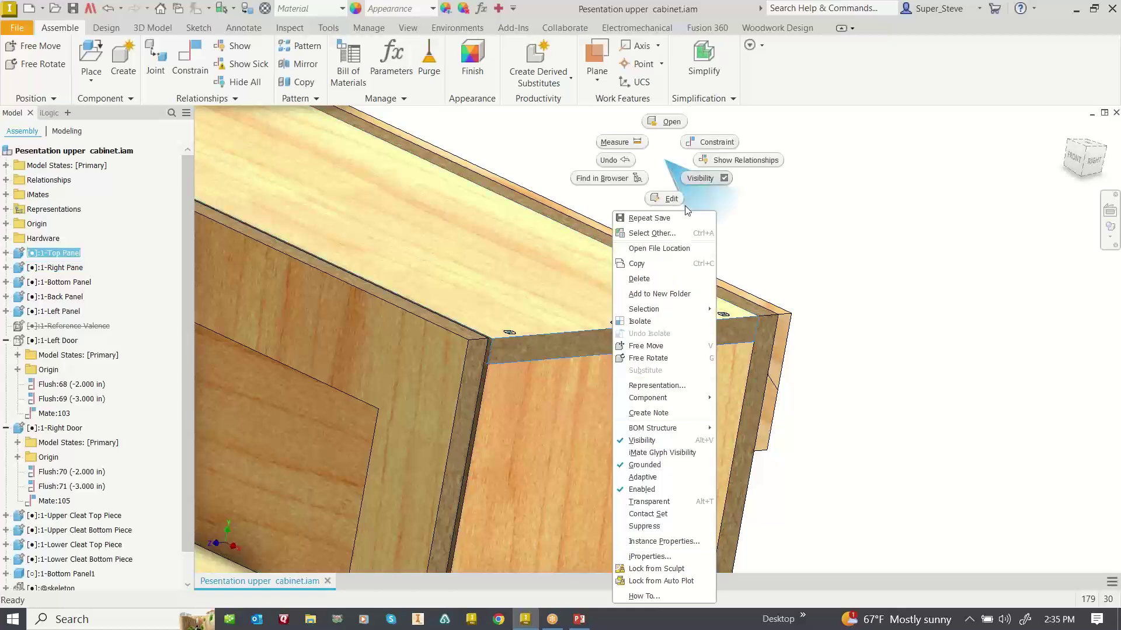
left_click(703, 178)
Examine how a countersunk screw sits in its pilot hole in the right panel's top edge
scroll(625, 342, "down", 6)
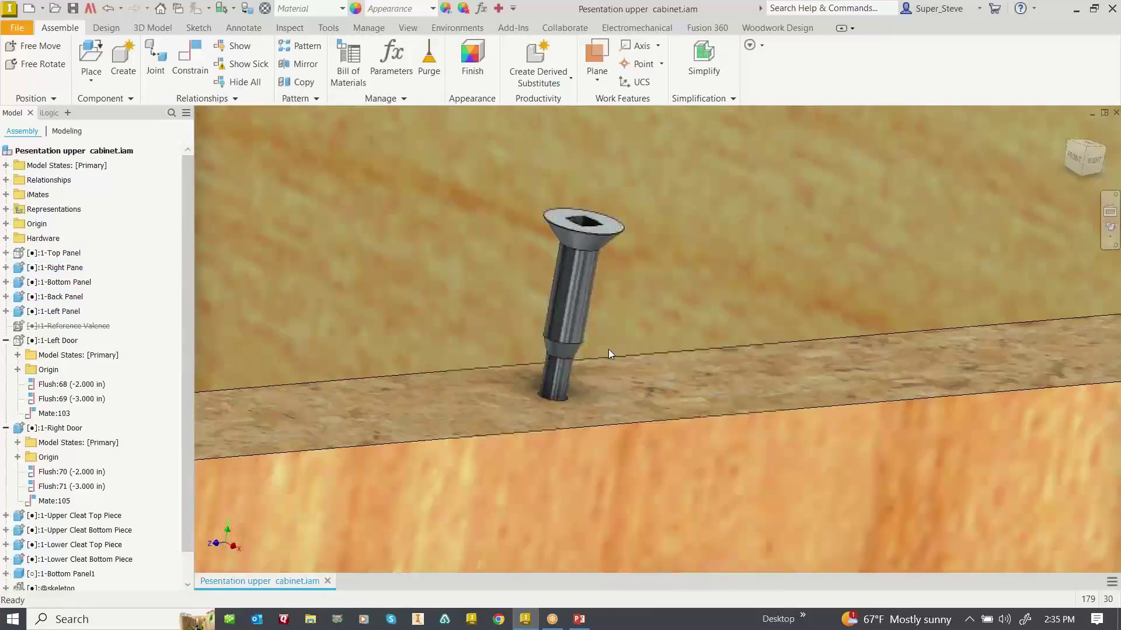
scroll(561, 401, "down", 2)
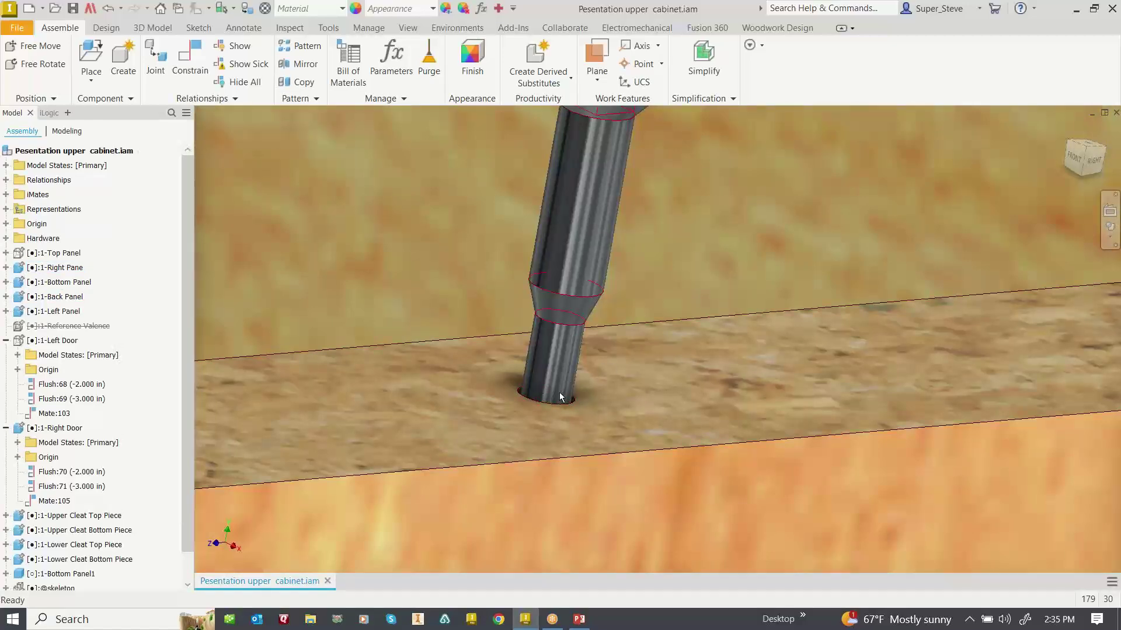
mouse_move(559, 391)
key("alt")
scroll(876, 288, "down", 5)
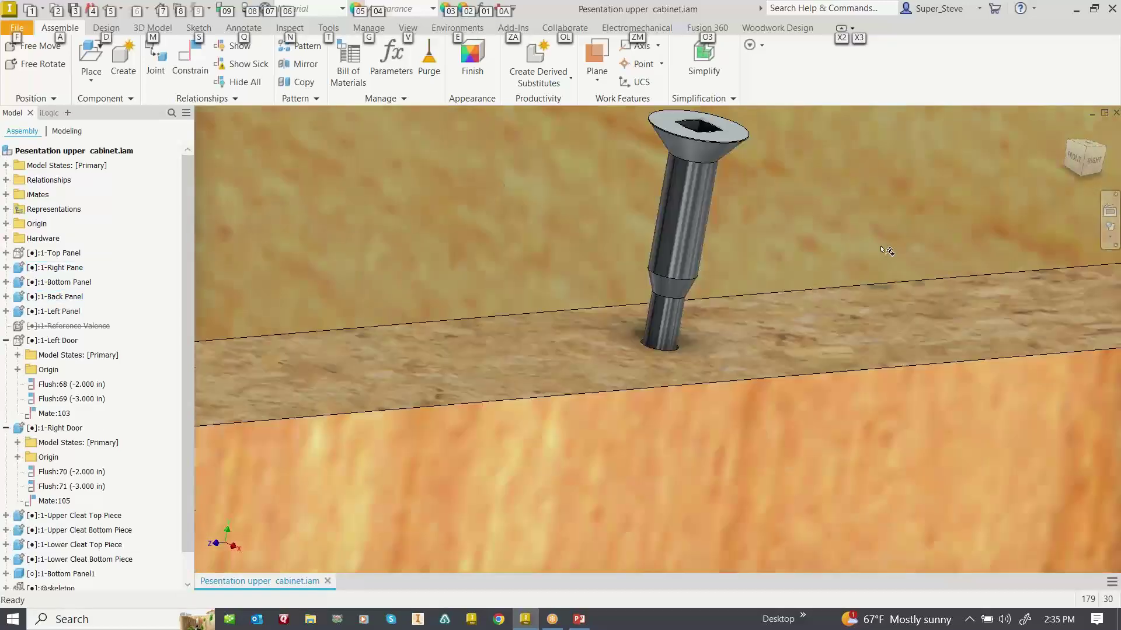
scroll(886, 251, "down", 5)
mouse_move(899, 265)
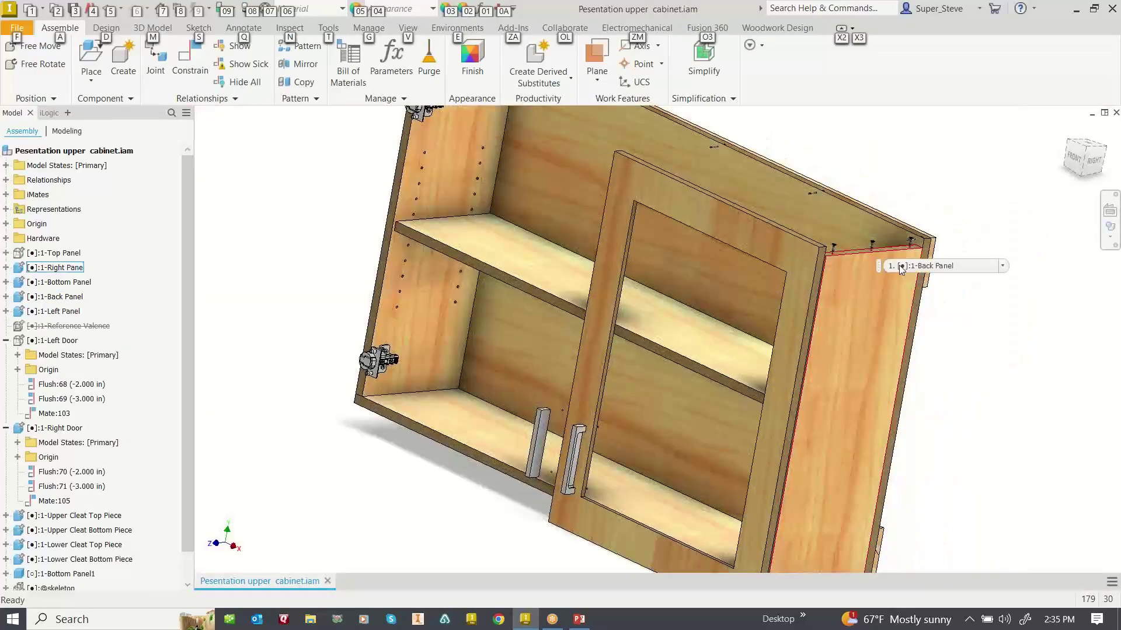
Make the top panel visible again
middle_click_drag(694, 233, 650, 354)
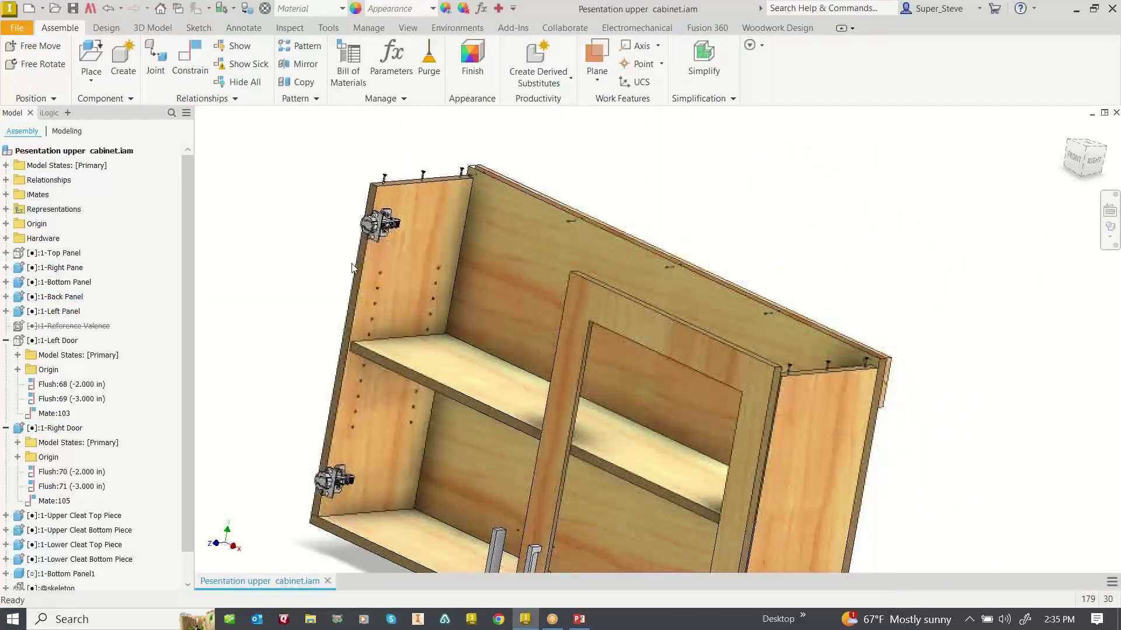
left_click(68, 253)
right_click(66, 258)
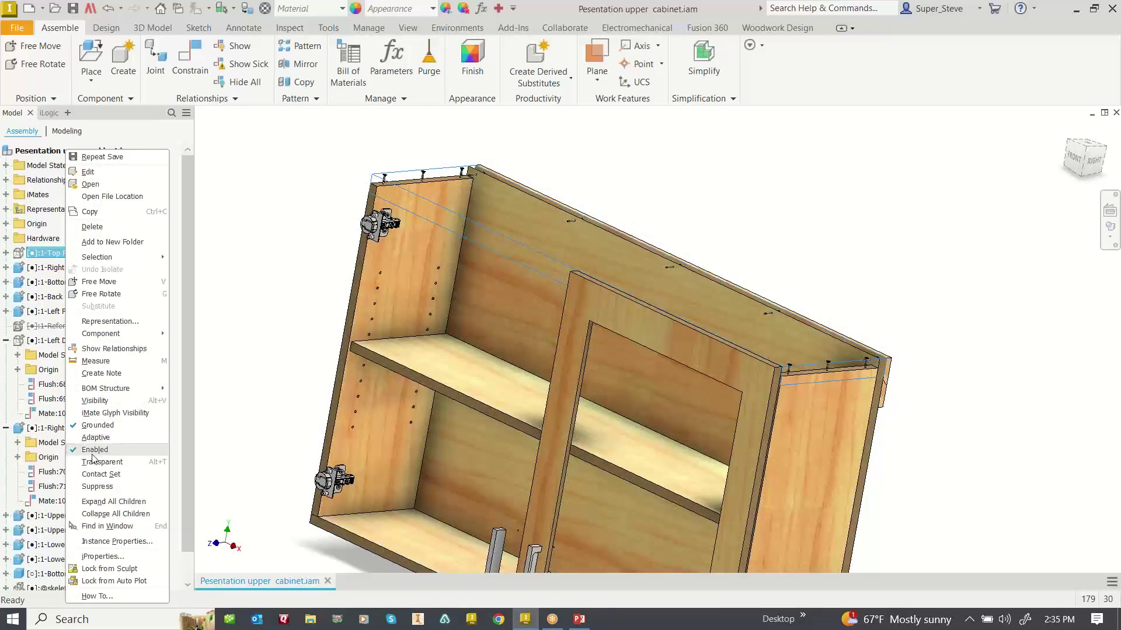
left_click(116, 402)
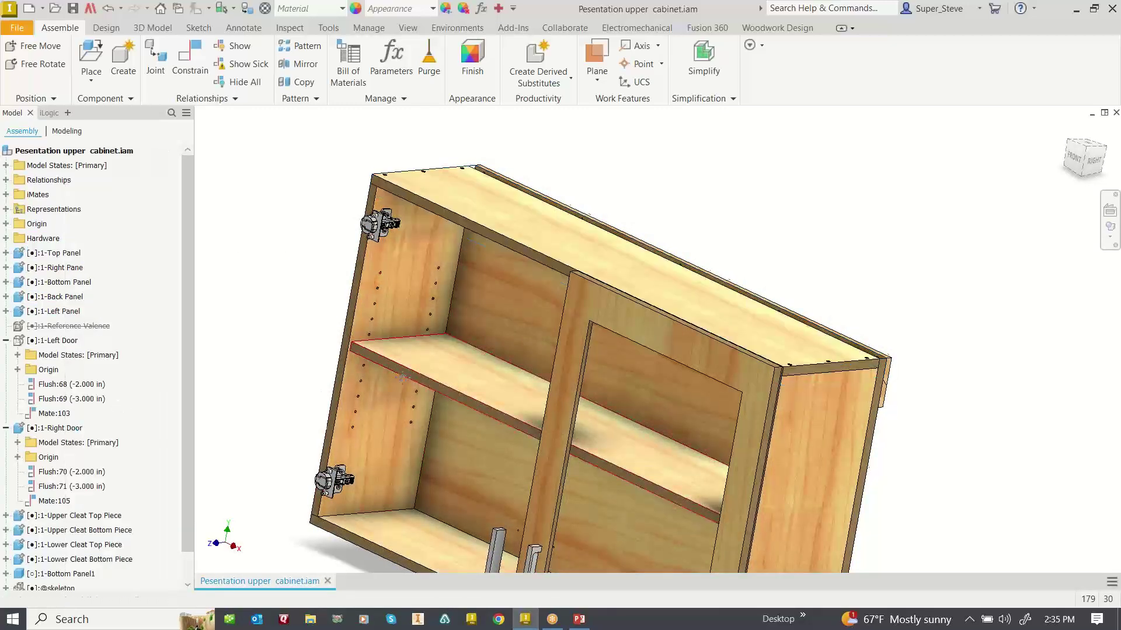
Review the cabinet interior from the front and make the left door visible again
middle_click_drag(399, 375, 336, 322)
key("F4")
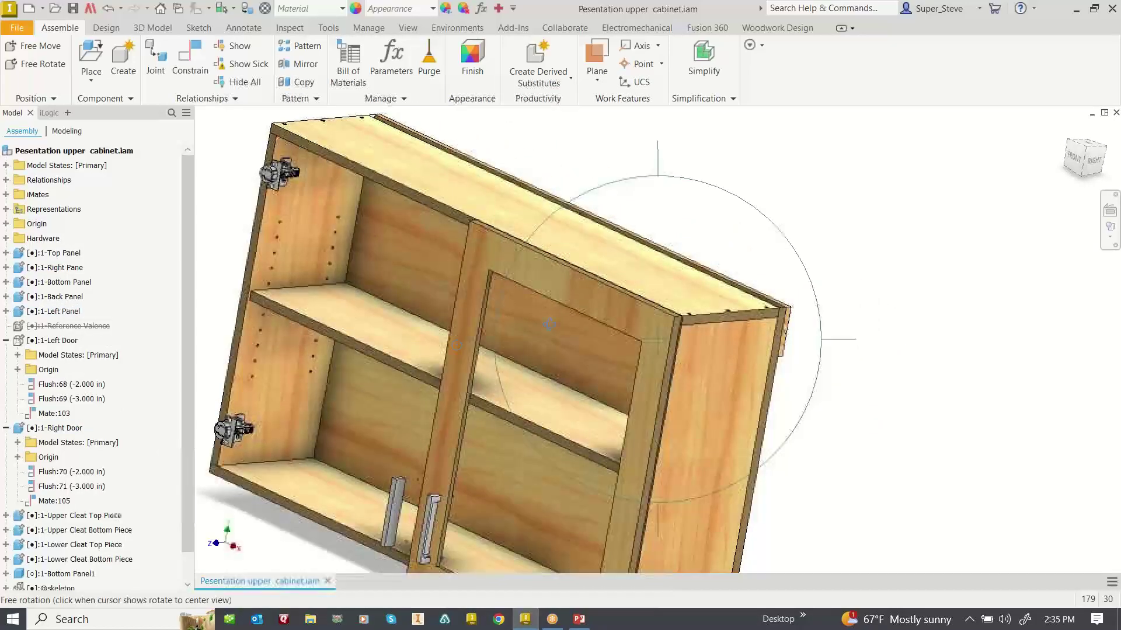
left_click_drag(627, 316, 611, 254)
middle_click_drag(667, 286, 714, 212)
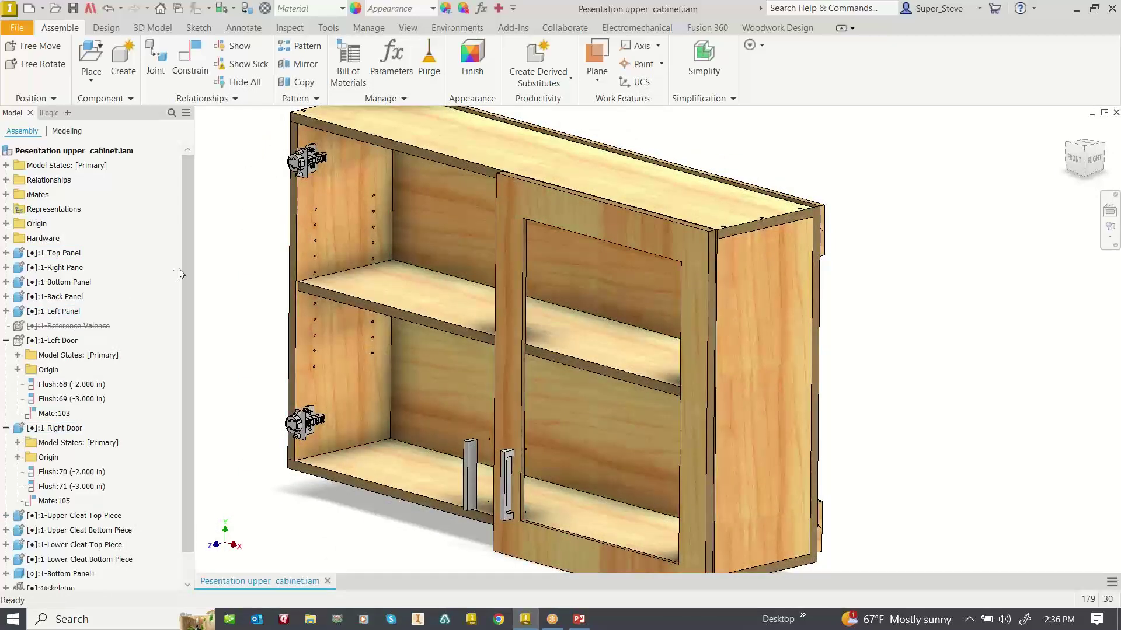
mouse_move(182, 272)
left_mouse_down()
mouse_move(179, 365)
mouse_move(180, 272)
left_mouse_up()
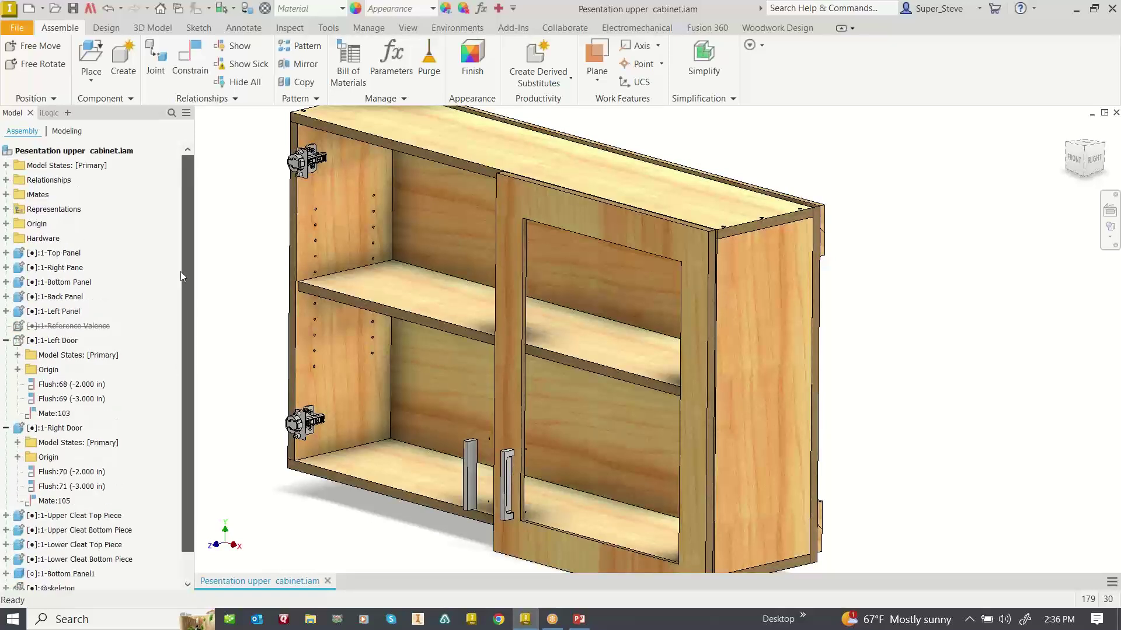
right_click(56, 342)
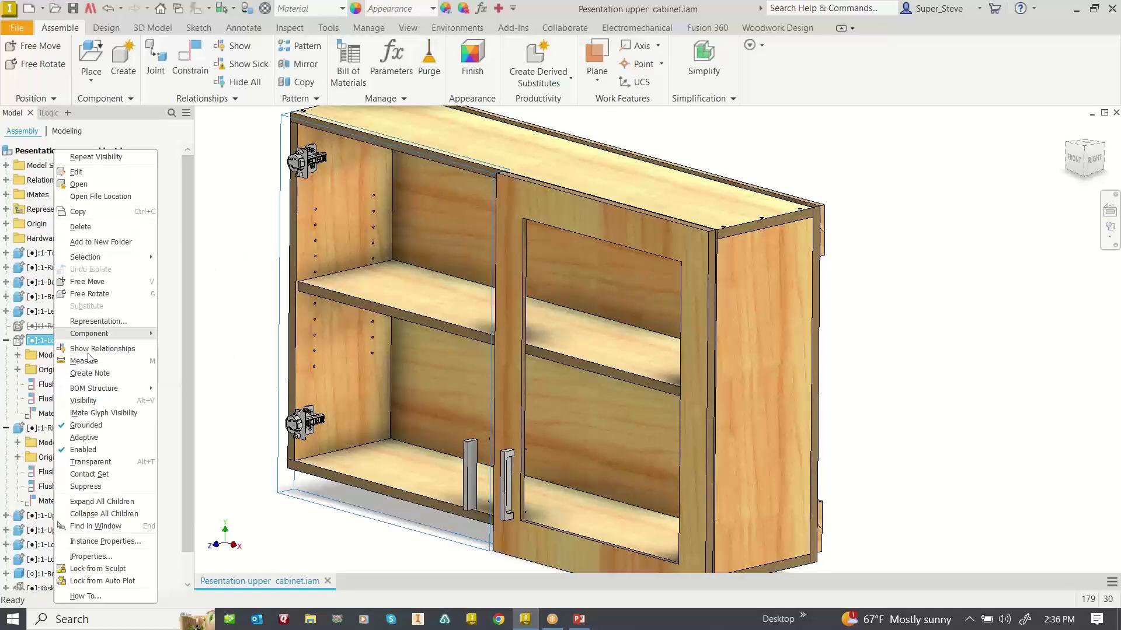
left_click(84, 401)
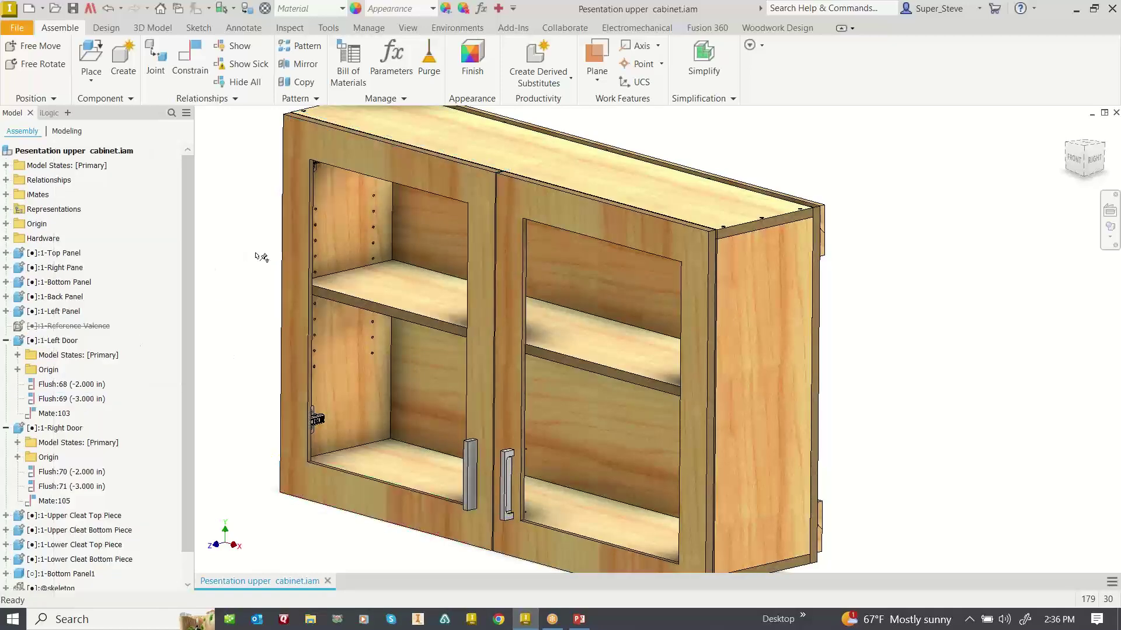
Open the left door part and examine the hinge bores and the recess around the opening on its back face
right_click(352, 162)
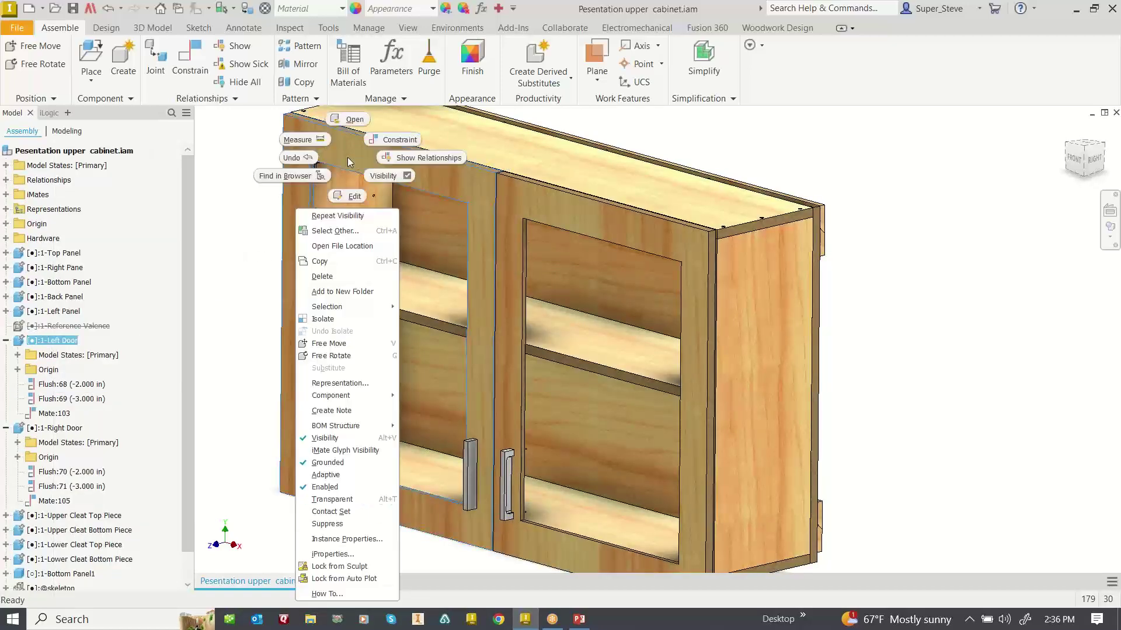
left_click(352, 118)
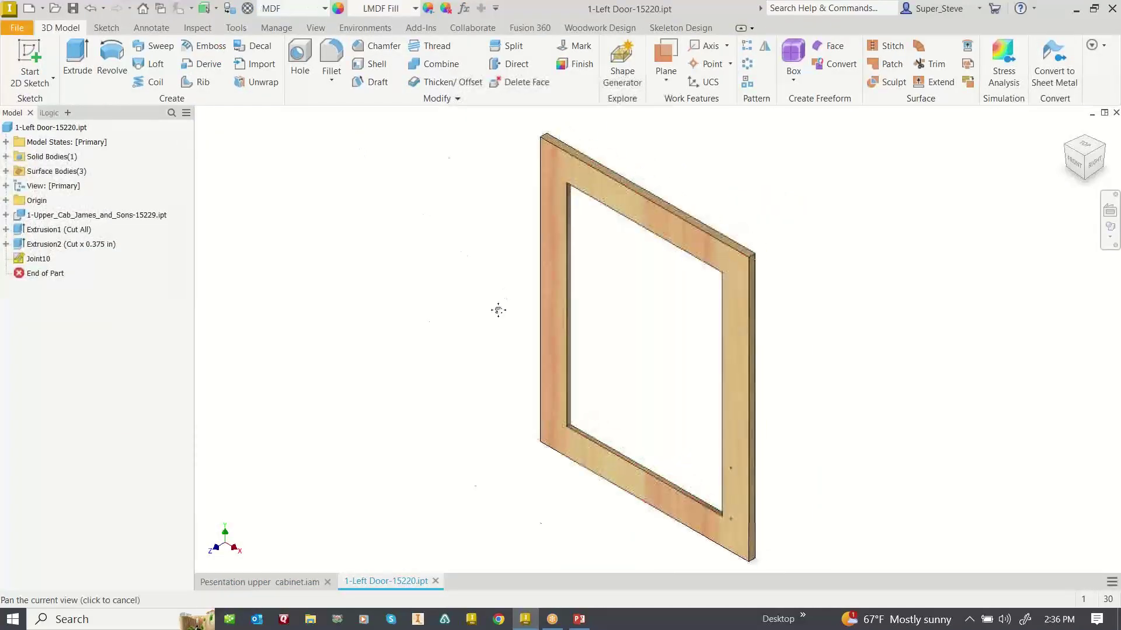
middle_click_drag(498, 310, 396, 320, "shift")
middle_click_drag(548, 341, 257, 345)
scroll(429, 236, "up", 5)
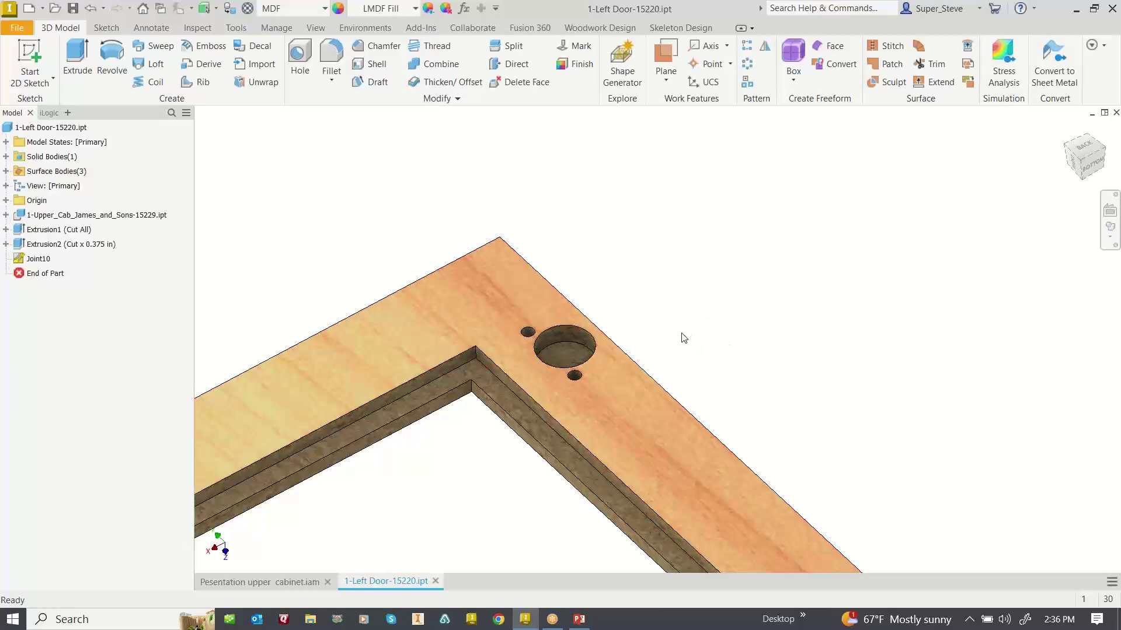
scroll(670, 325, "up", 5)
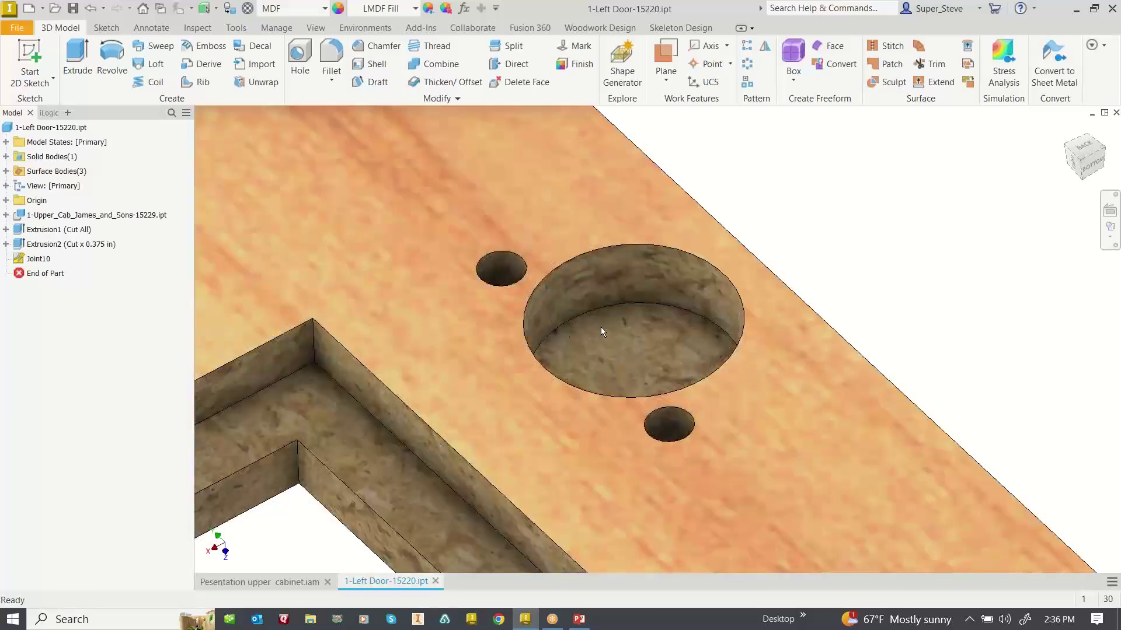
scroll(677, 286, "down", 4)
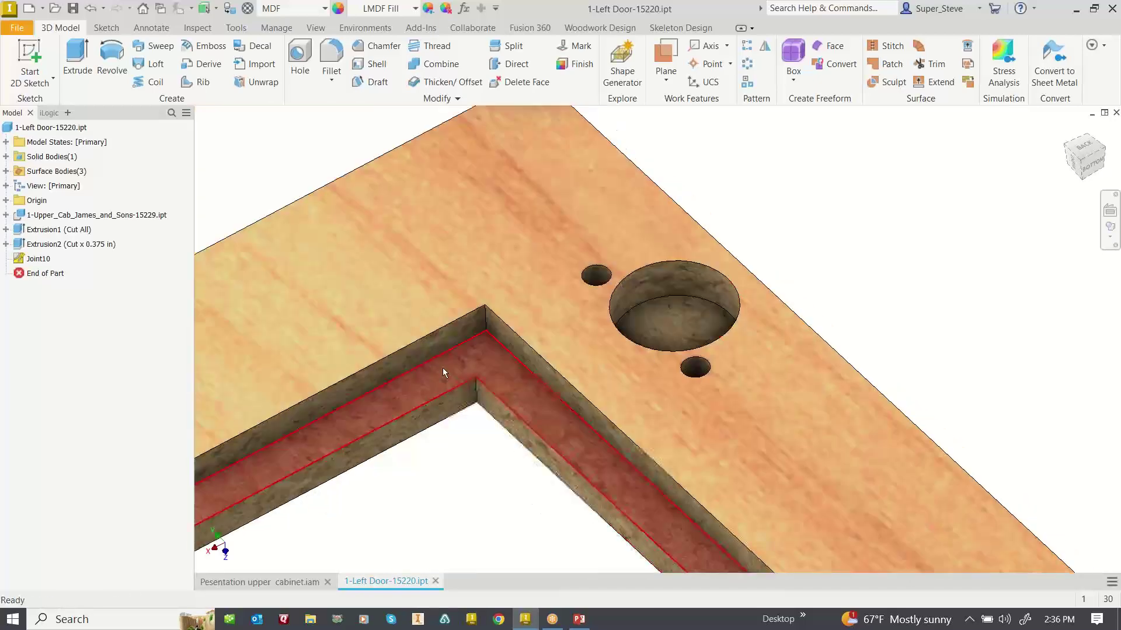
scroll(443, 368, "down", 6)
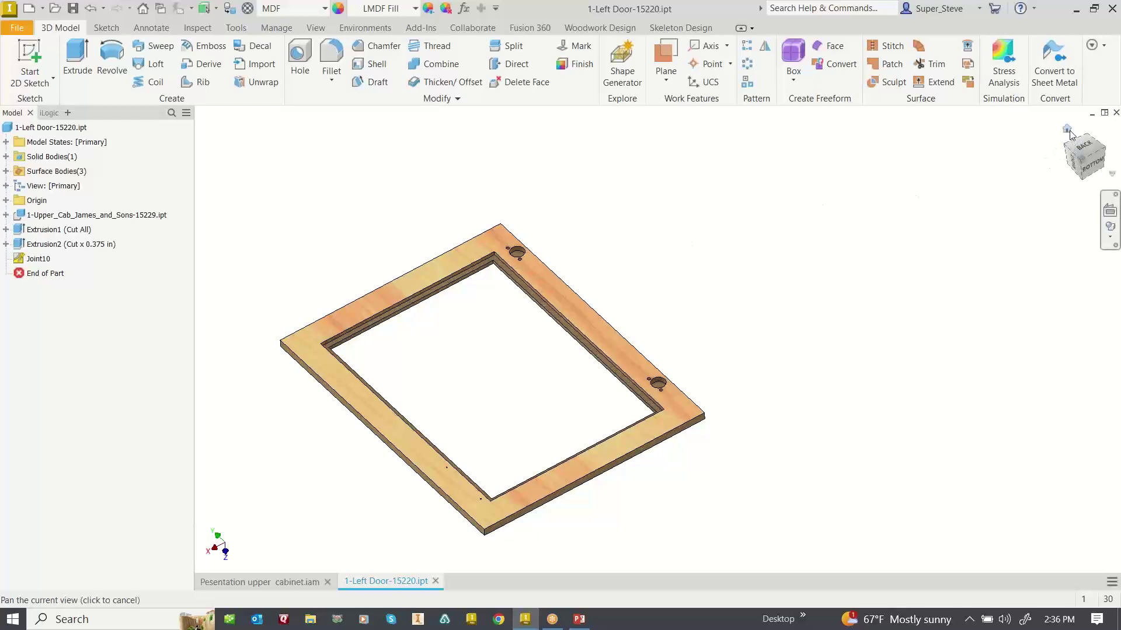
Return the left door part to its home view and close it to get back to the cabinet assembly
left_click(1068, 131)
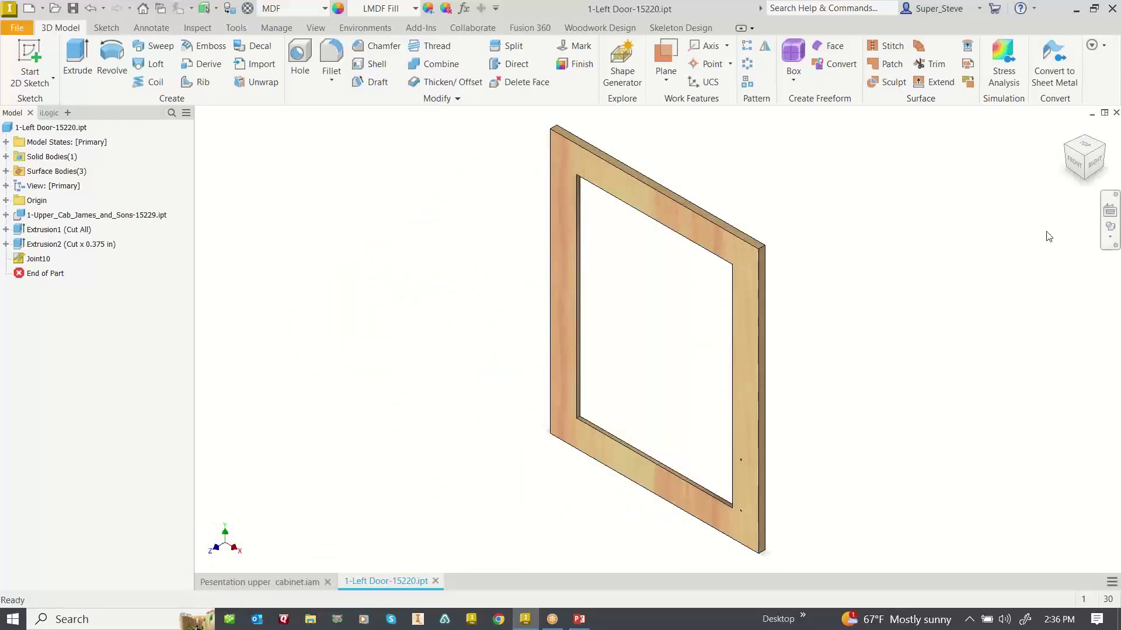
left_click(1116, 113)
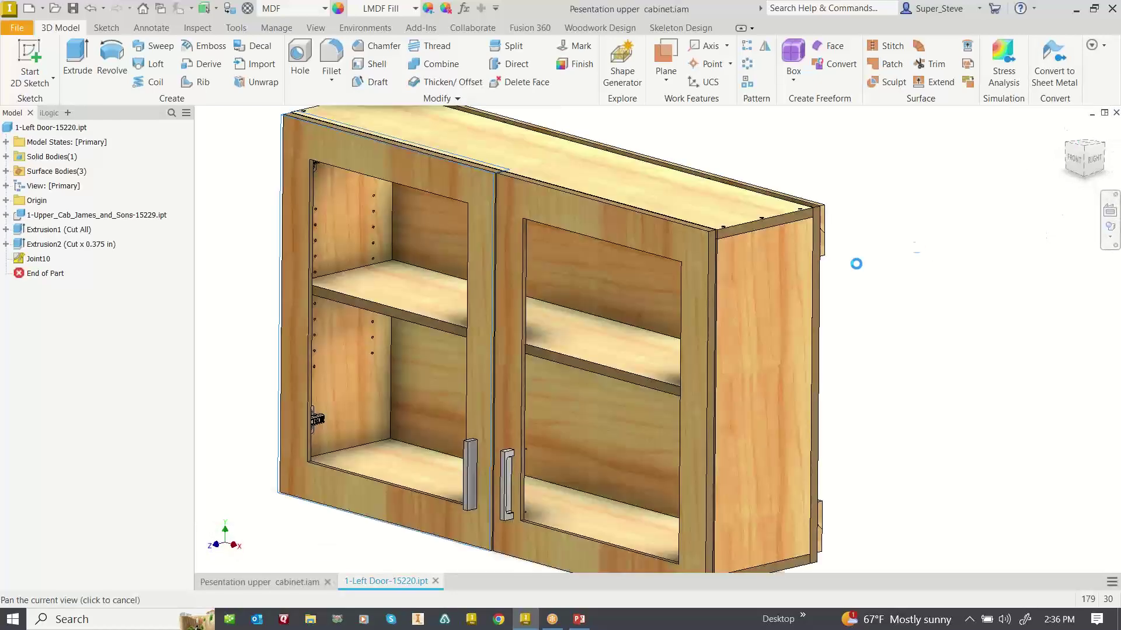
scroll(826, 319, "down", 3)
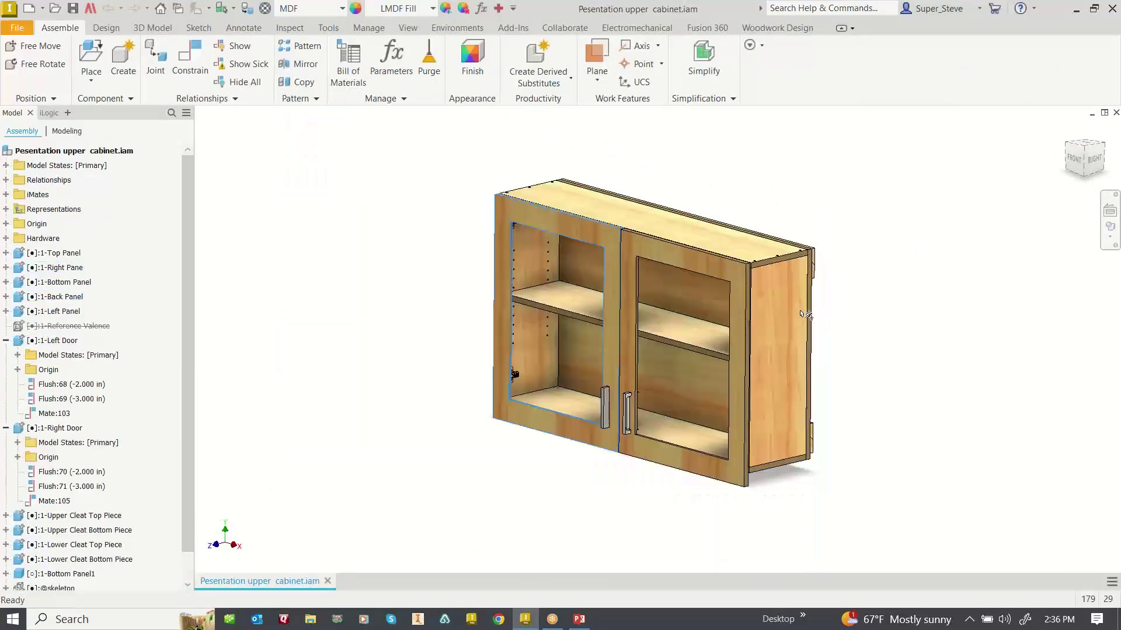
Open the adjustable shelf inside the cabinet, 1-Bottom Panel1, as its own part from the assembly
middle_click_drag(764, 319, 666, 338)
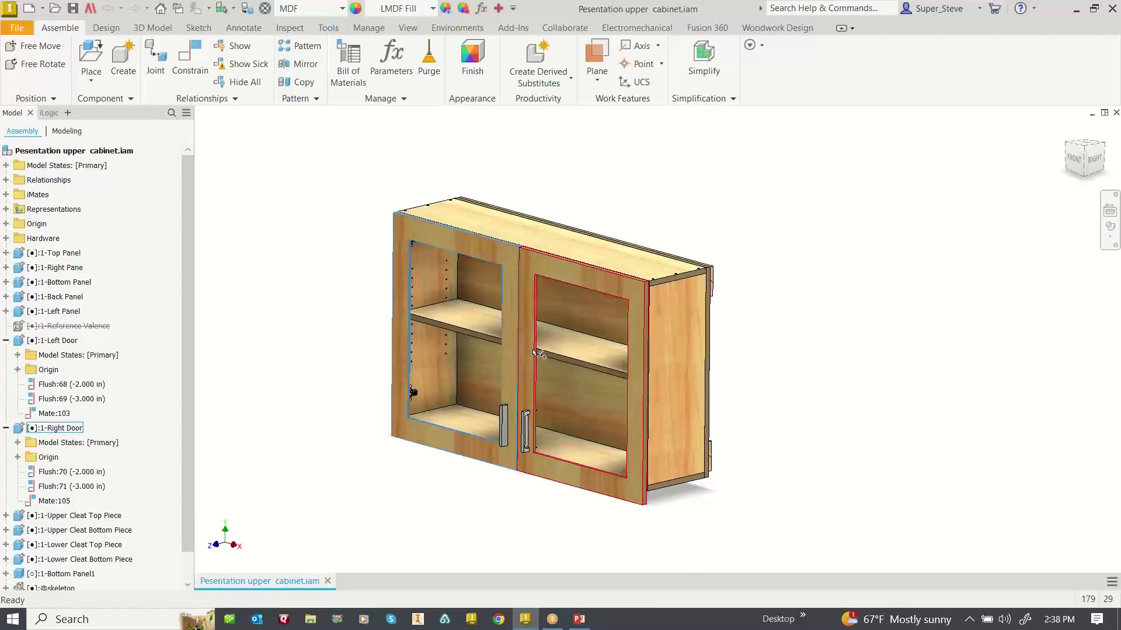
mouse_move(553, 373)
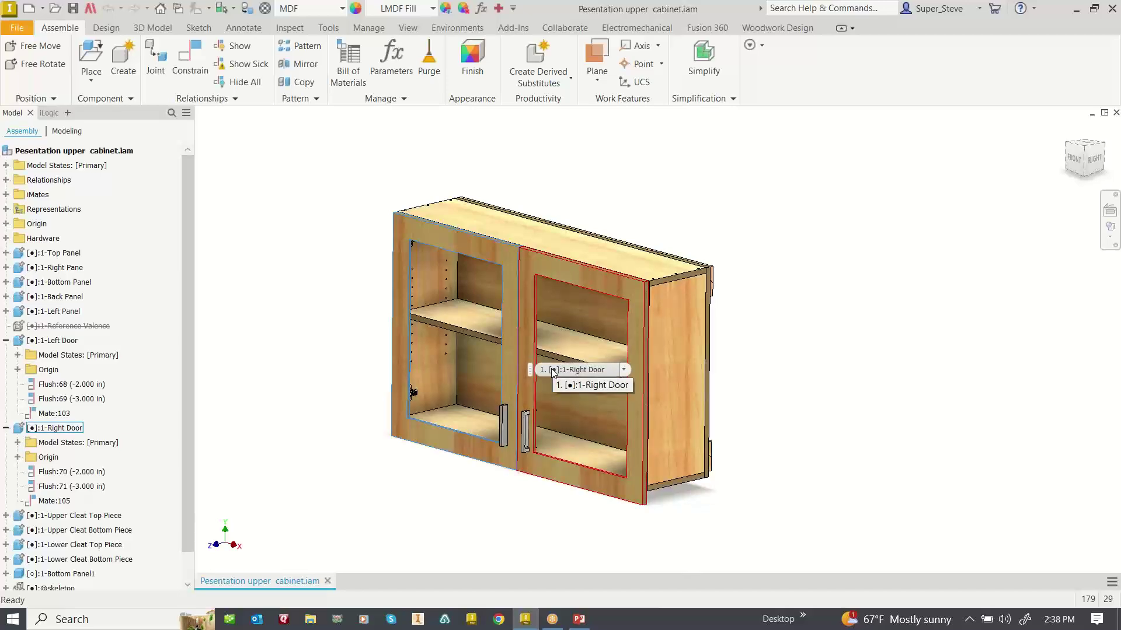
scroll(393, 351, "up", 5)
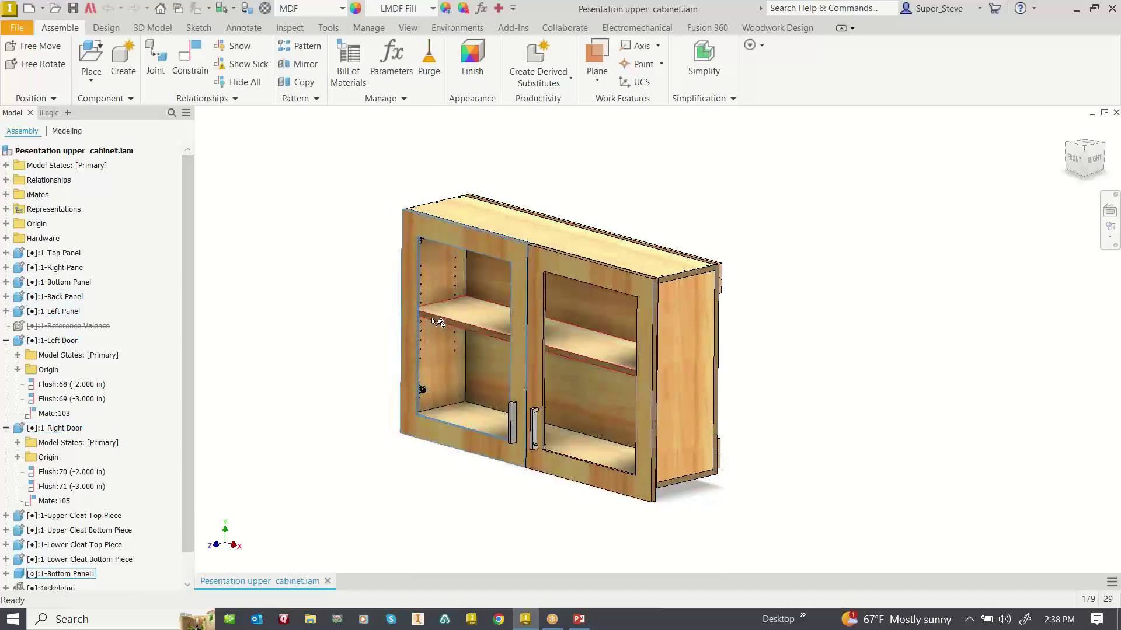
scroll(389, 347, "down", 5)
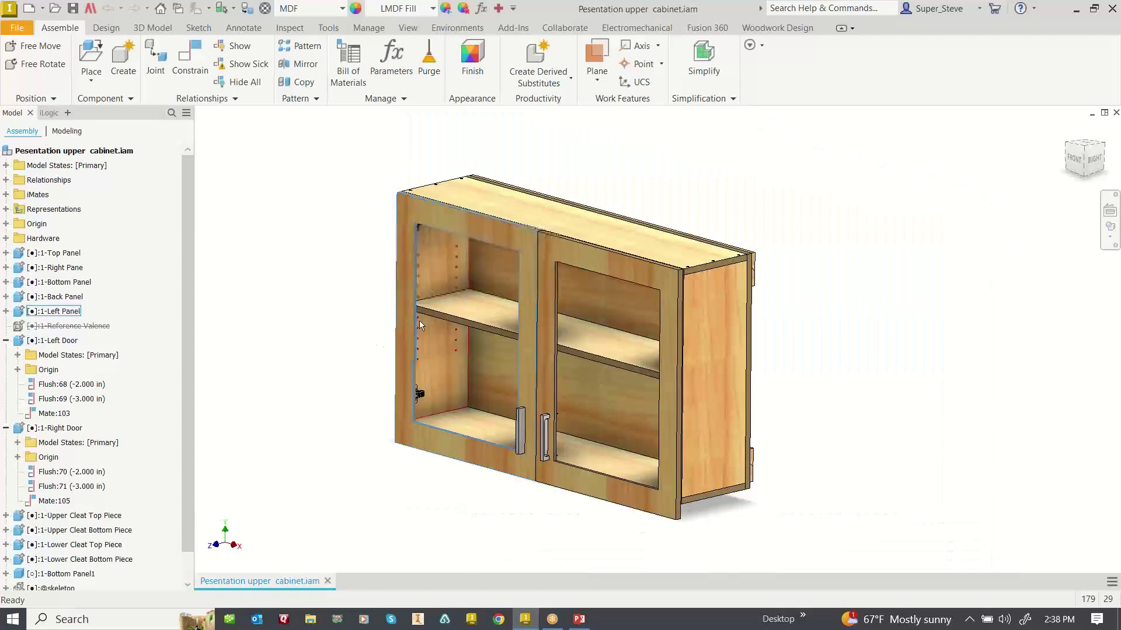
right_click(491, 309)
left_click(494, 120)
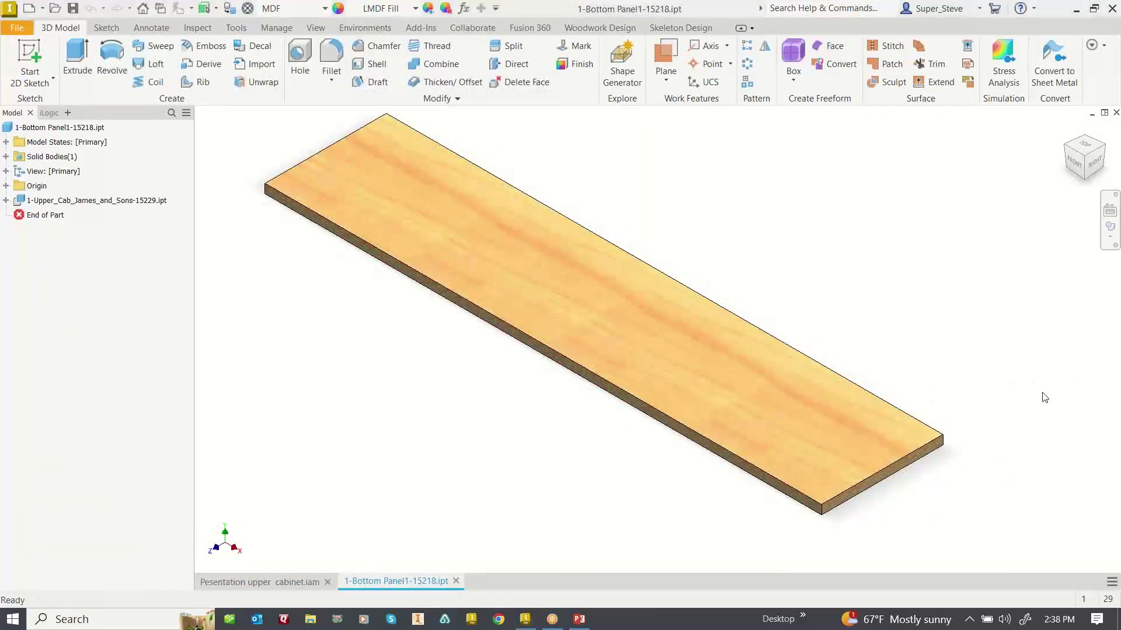
middle_click_drag(848, 348, 628, 318)
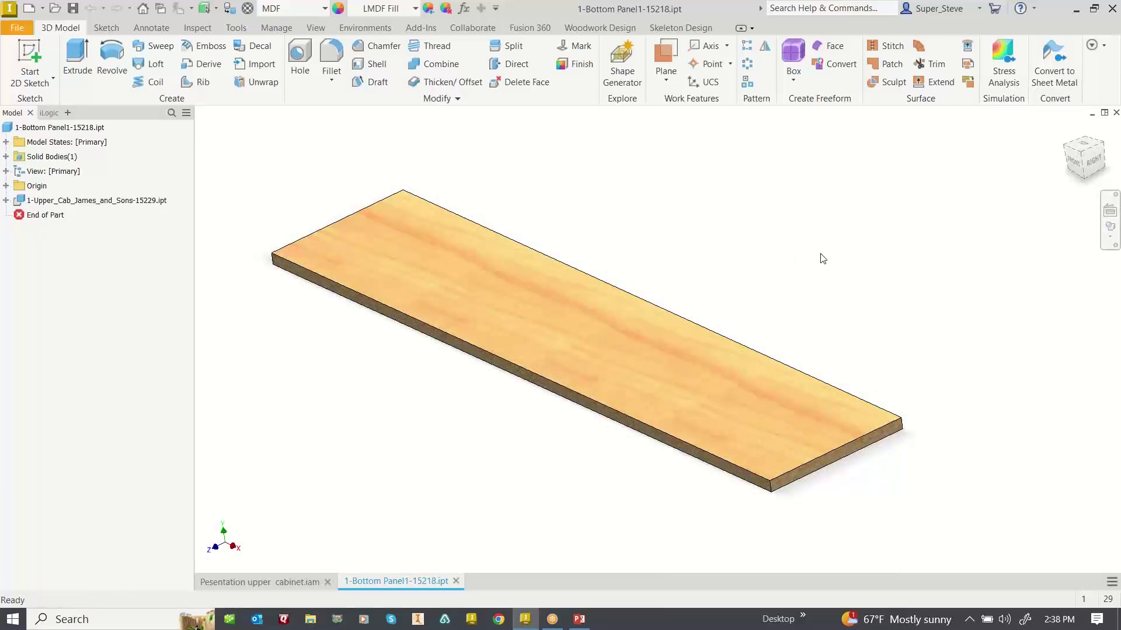
Automatically generate the shelf's CNC technology from scratch for the Evans Biesse Works router, with nesting processing left off
left_click(587, 28)
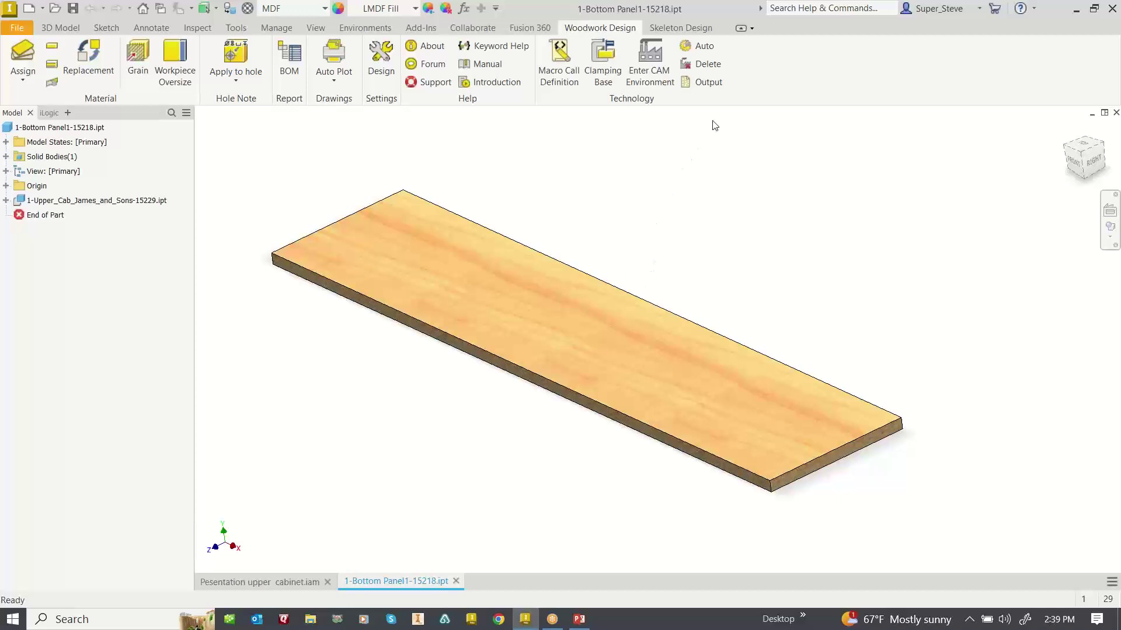
left_click(692, 49)
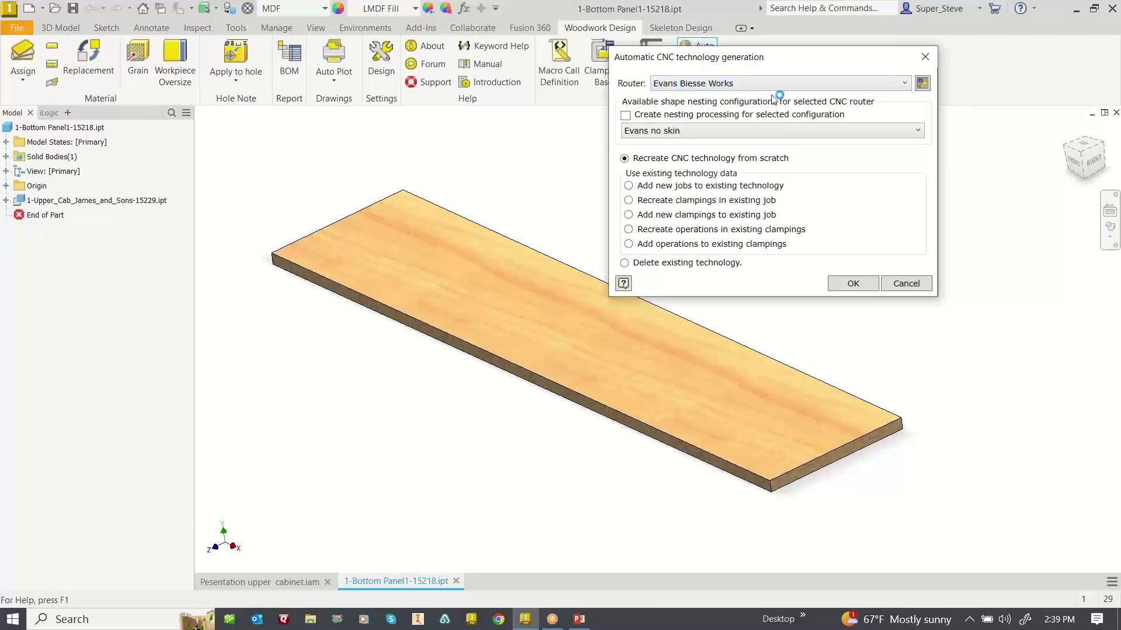
left_click(904, 85)
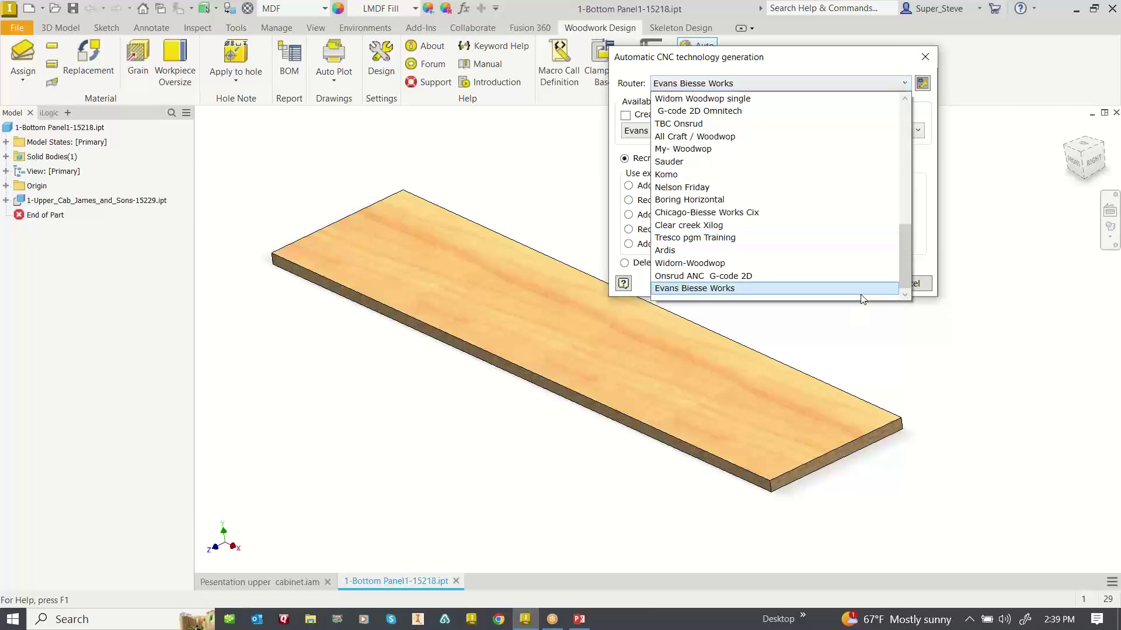
left_click(1021, 159)
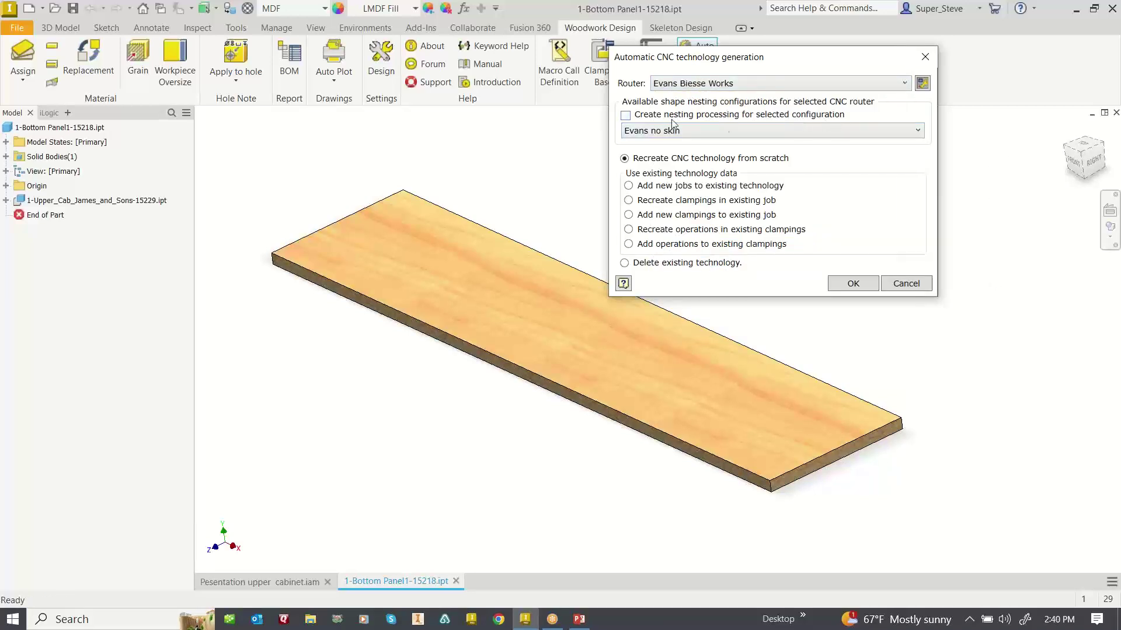
left_click(627, 117)
left_click(626, 116)
left_click(849, 284)
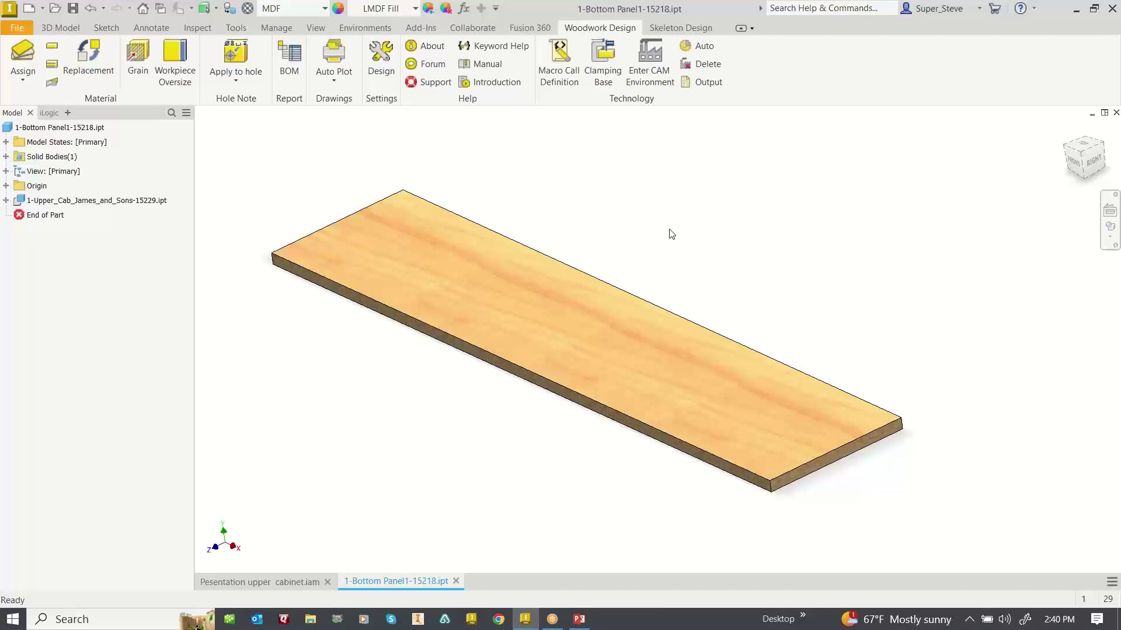
Enter the CAM environment and examine the top plane's milling operation, including its spindle, tool, rotation and contour geometry settings
left_click(655, 57)
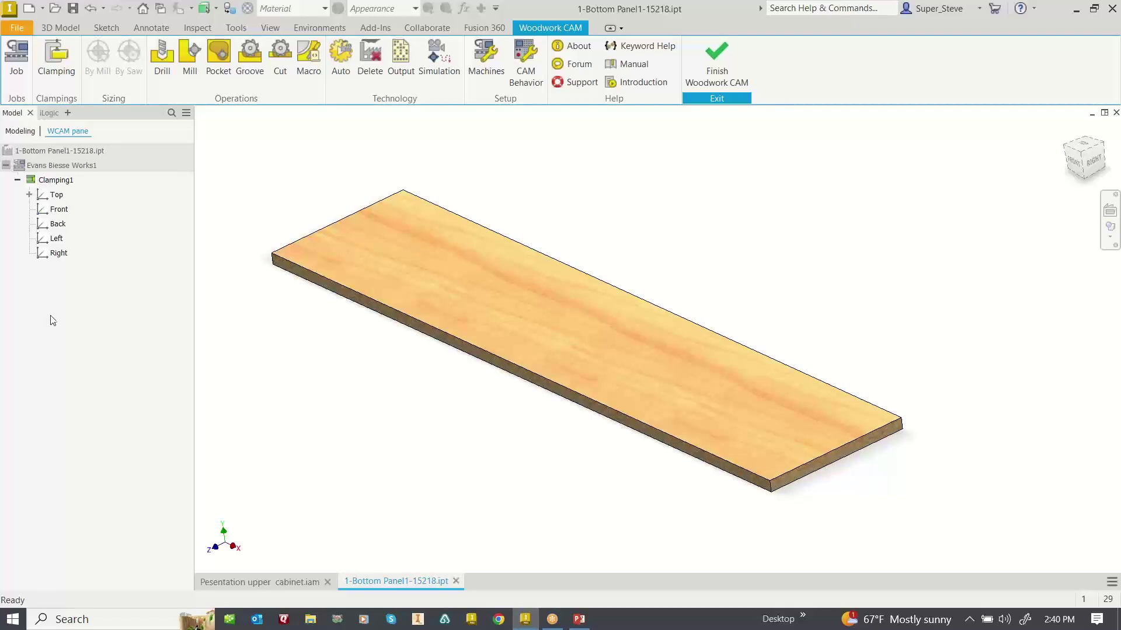
left_click(47, 181)
left_click(29, 195)
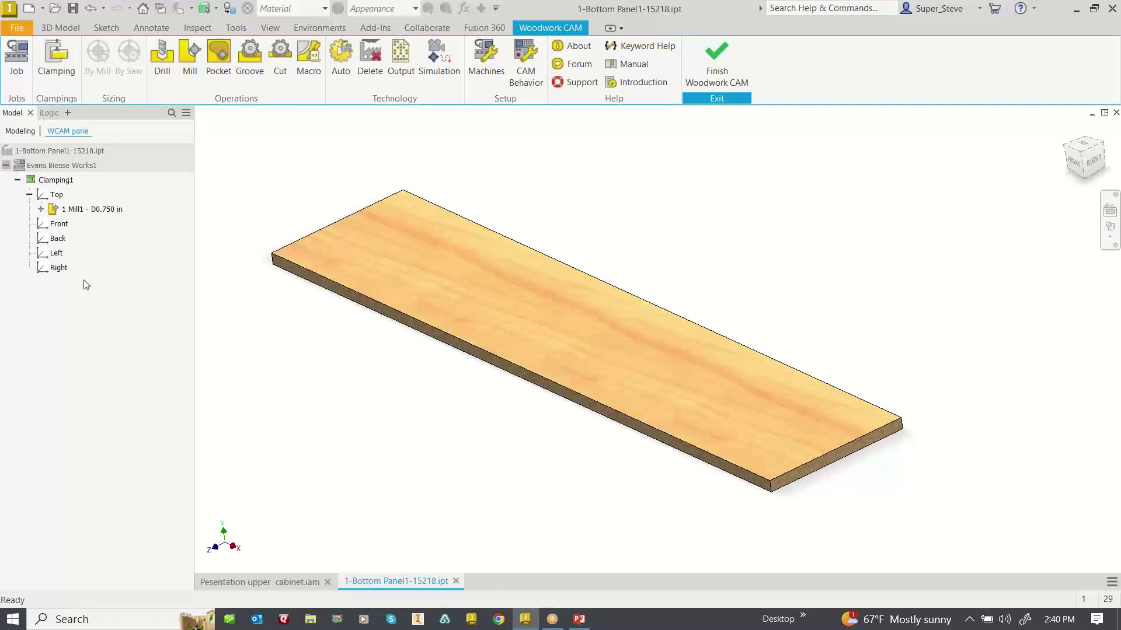
left_click(41, 209)
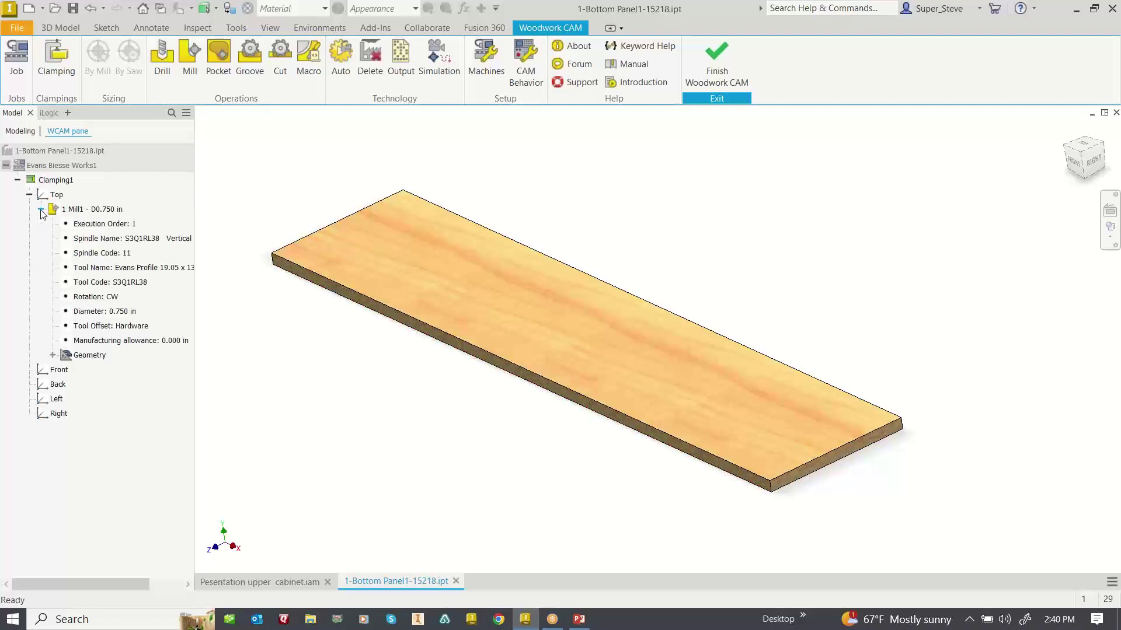
left_click(151, 239)
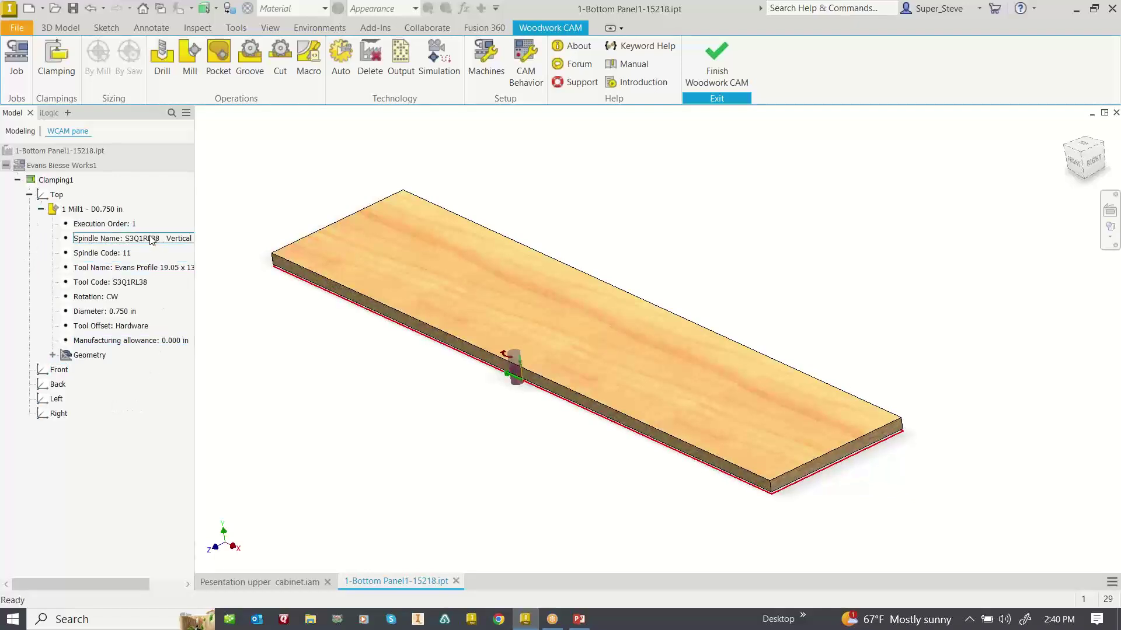
left_click(140, 267)
left_click(117, 297)
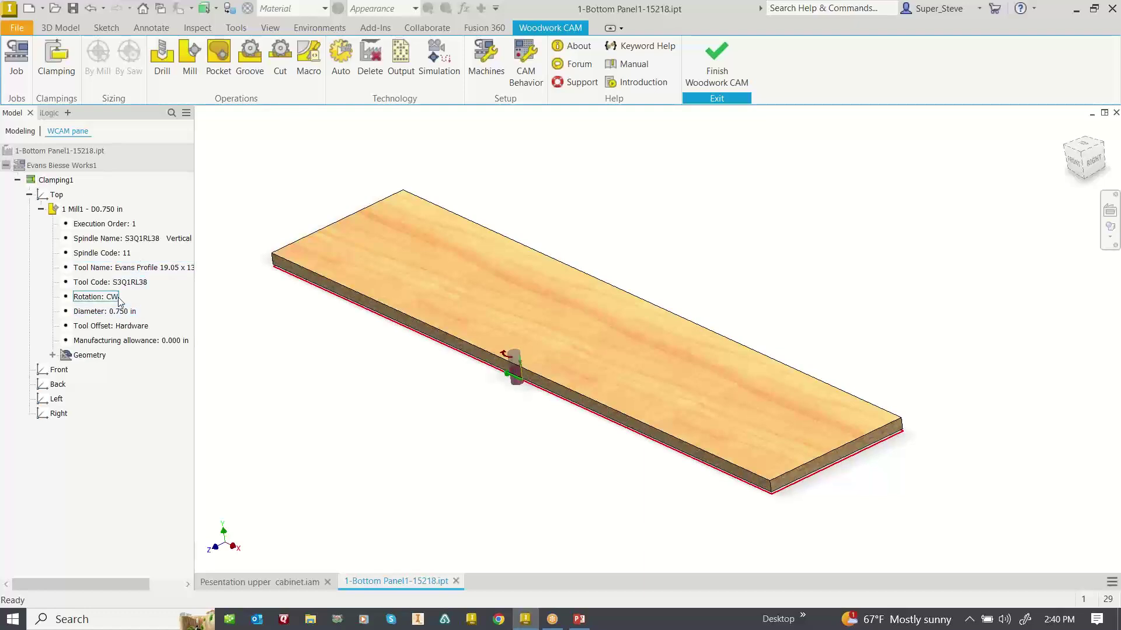
left_click(53, 355)
left_click(64, 369)
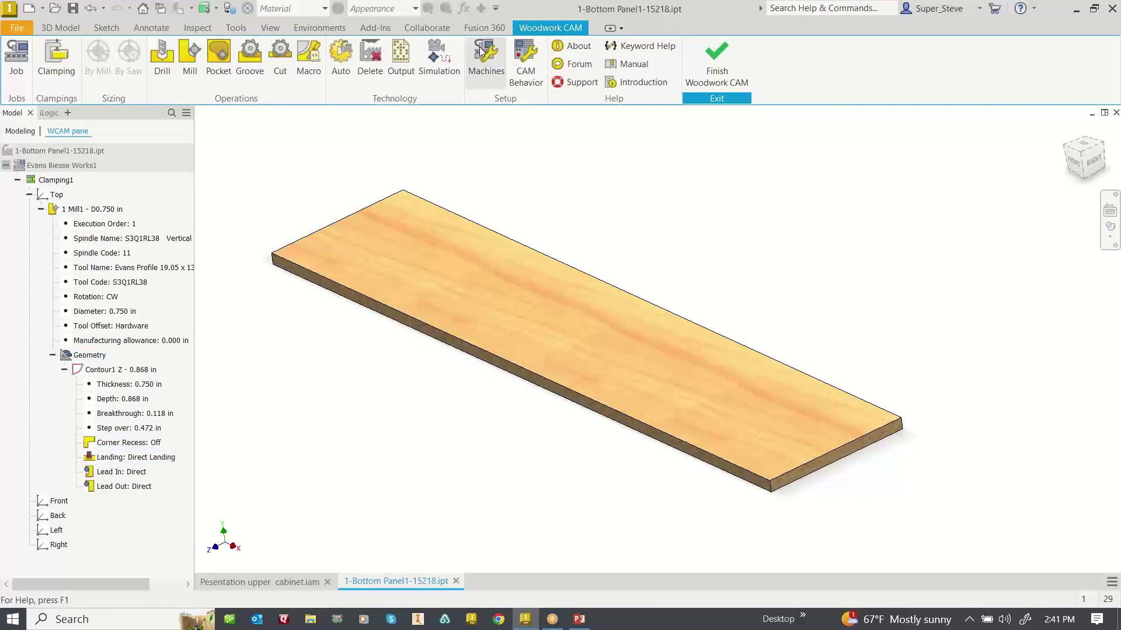
Run the CNC processing simulation of Clamping1 in the Evans Biesse Works1 job and close it
left_click(448, 47)
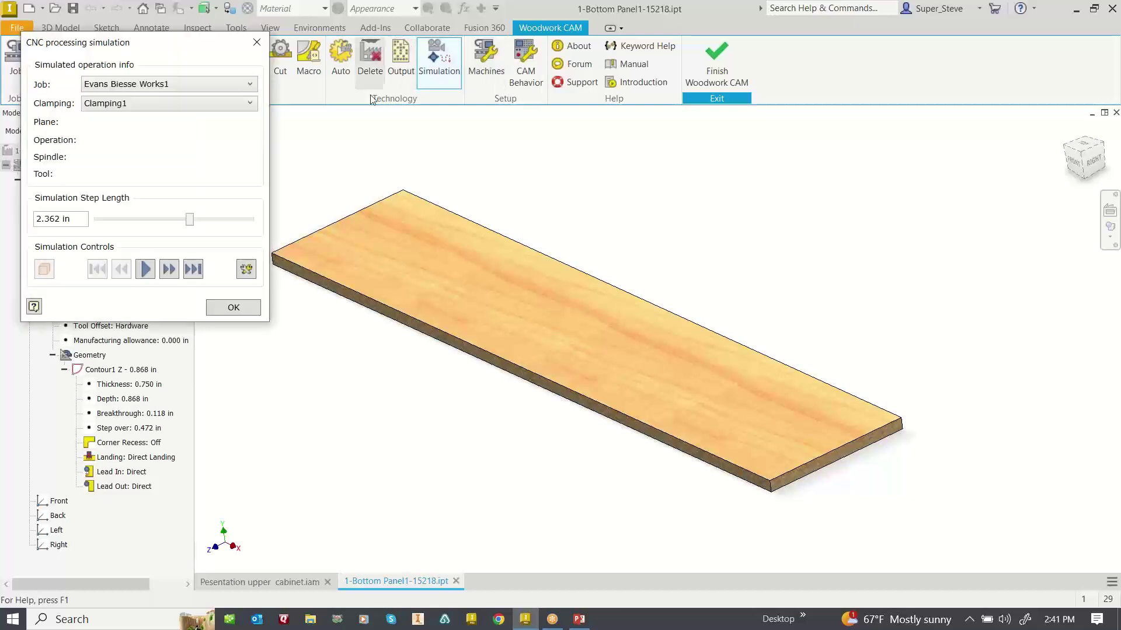
left_click(146, 270)
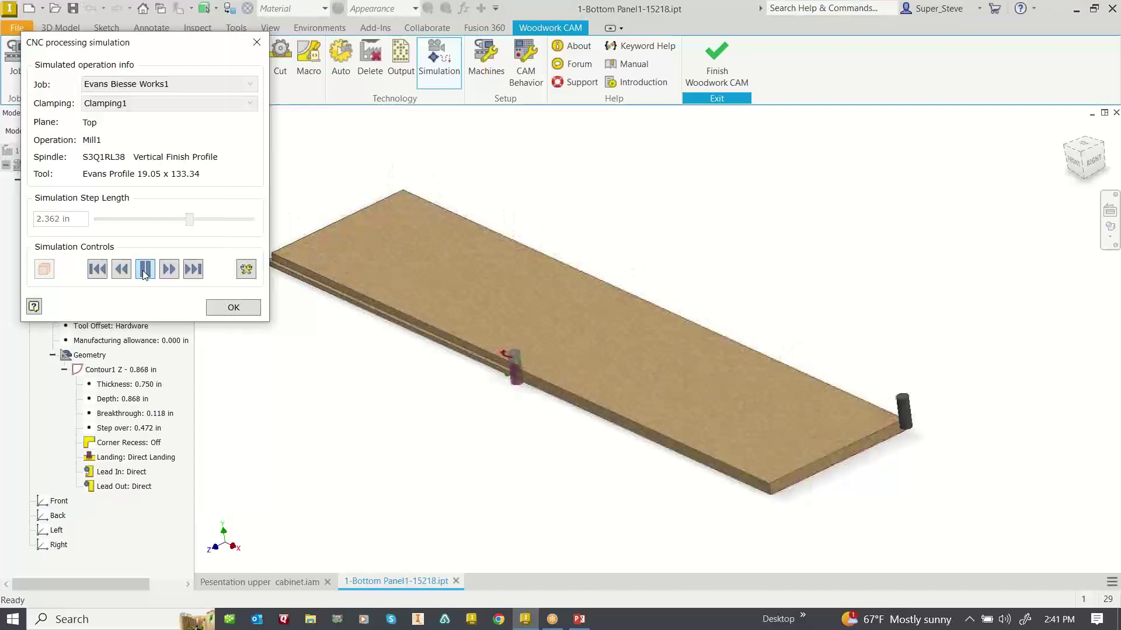
left_click(248, 312)
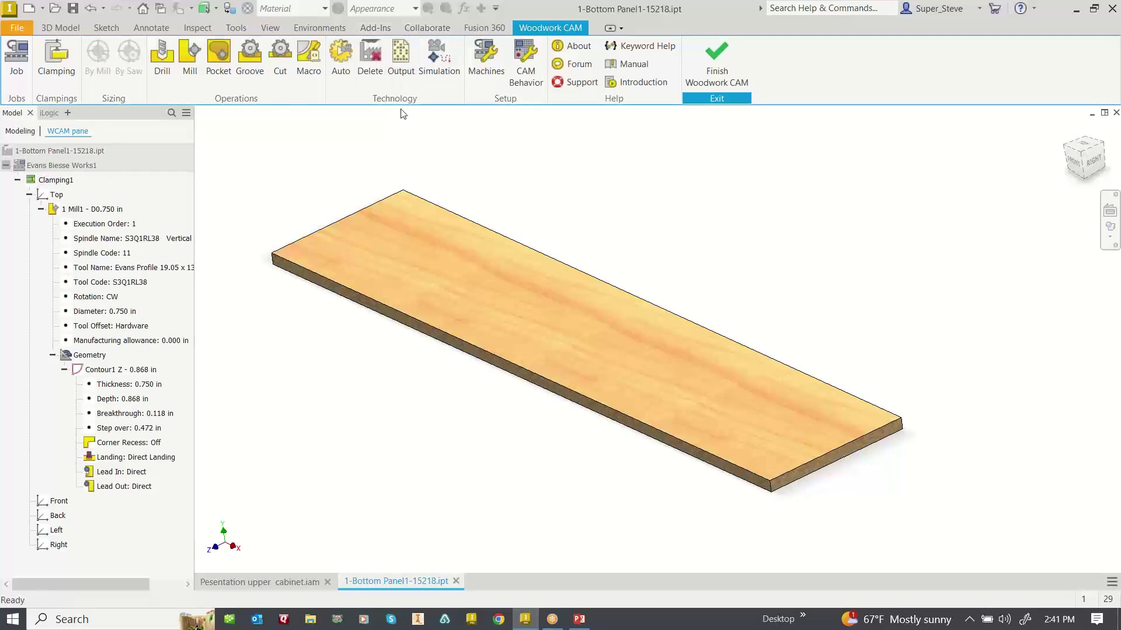
Generate the shelf's CIX output file in F:\Cam and open the resulting program
left_click(403, 53)
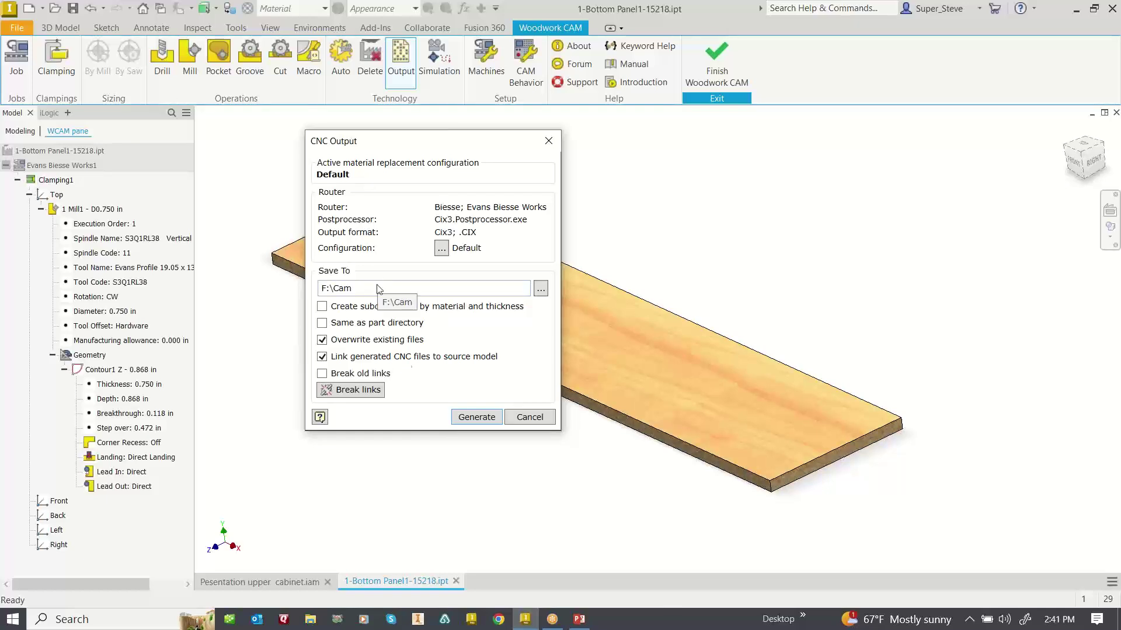
left_click(478, 417)
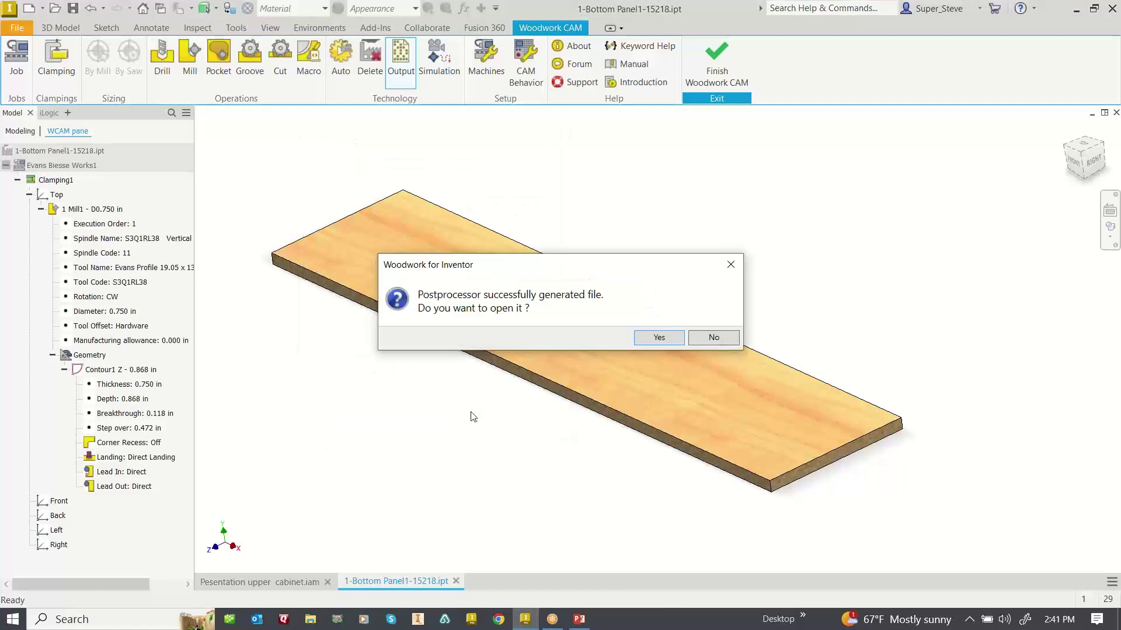
left_click(657, 339)
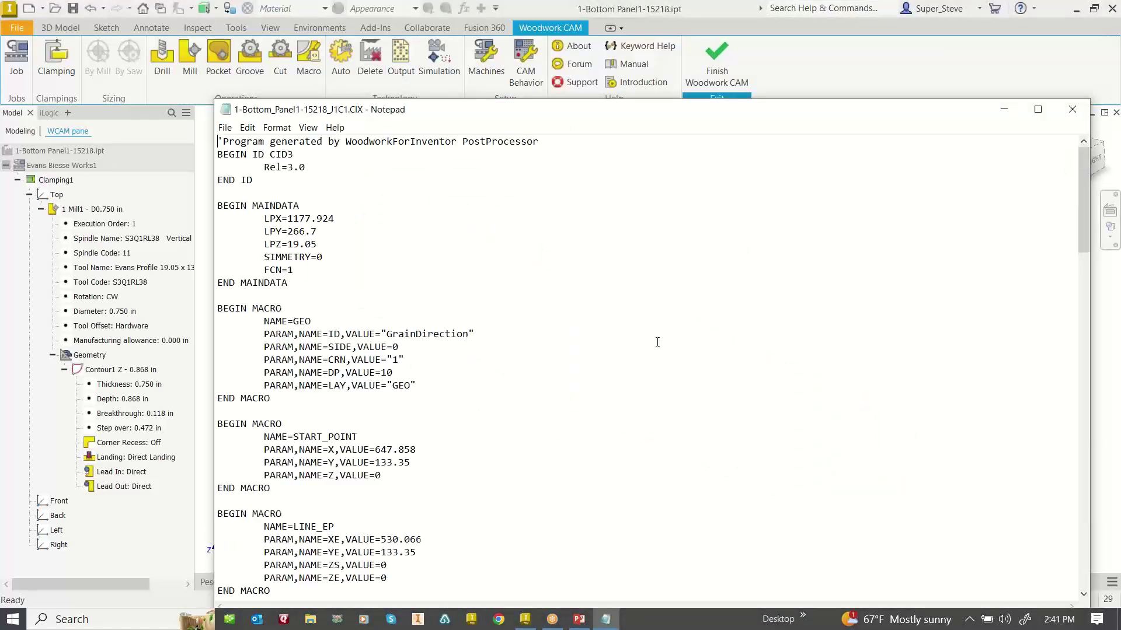
Read through the generated CNC program to its end, close it and leave the CAM environment
scroll(313, 359, "down", 20)
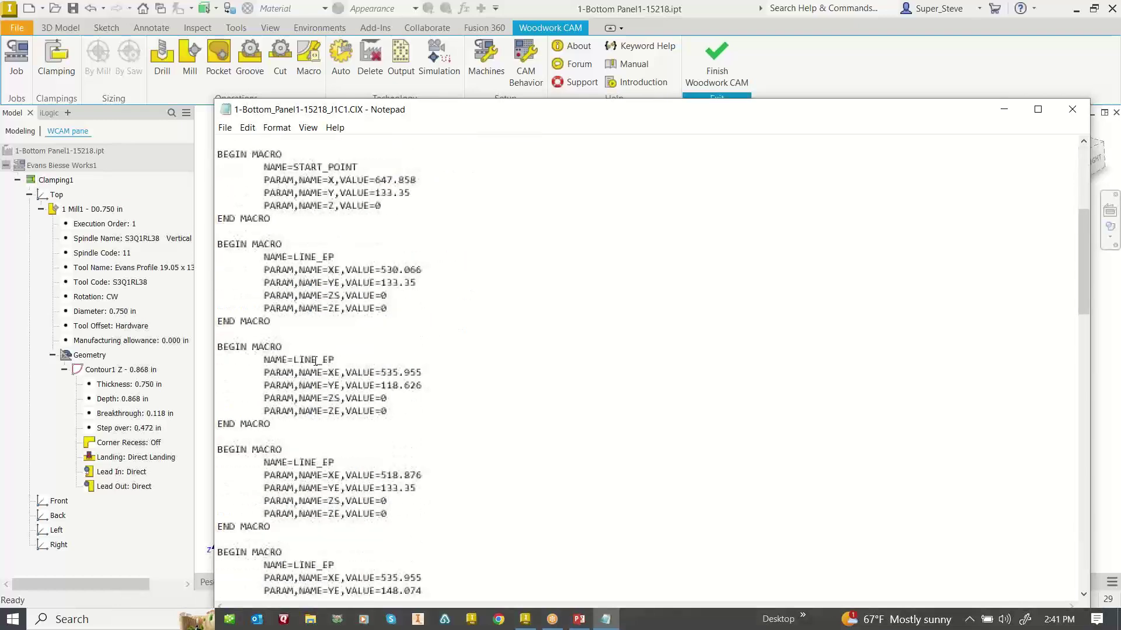
scroll(314, 359, "down", 18)
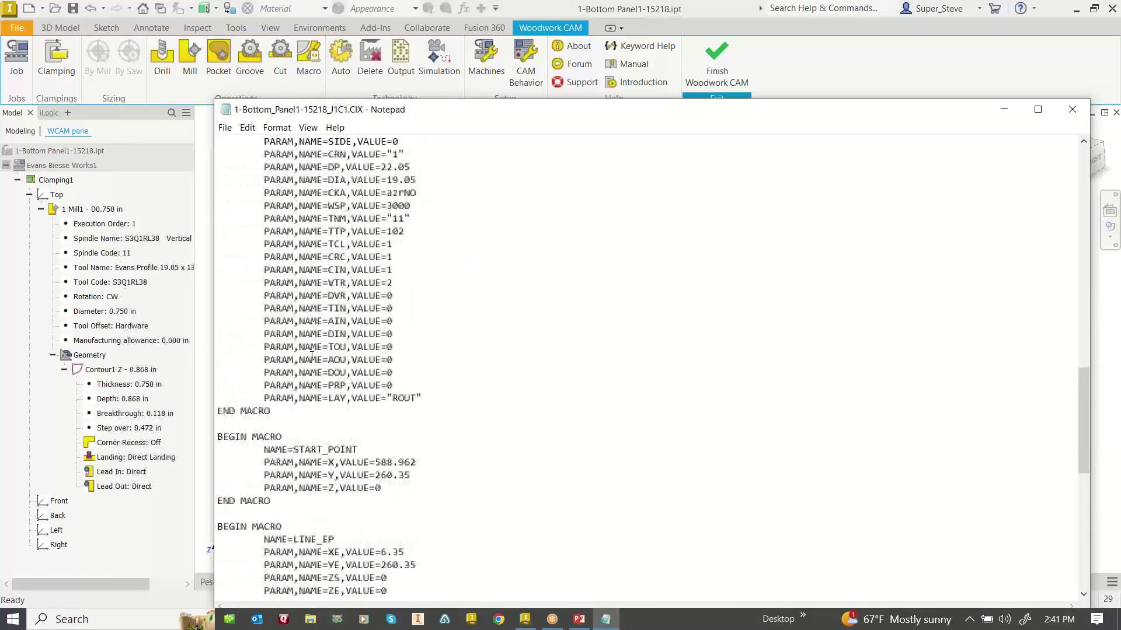
scroll(312, 354, "down", 5)
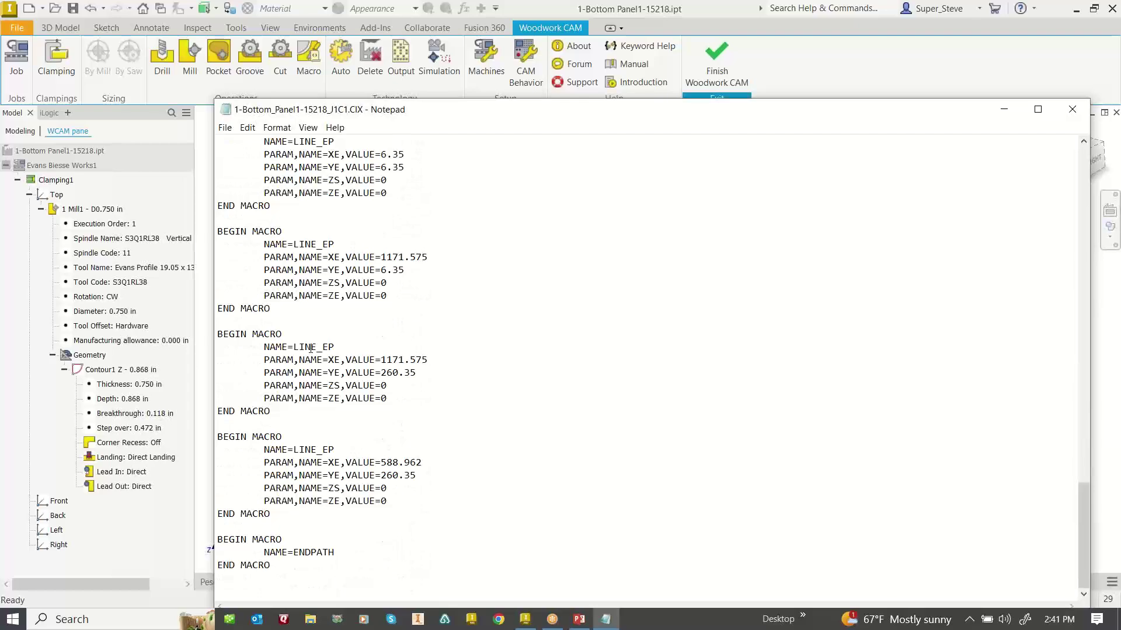
left_click(1073, 110)
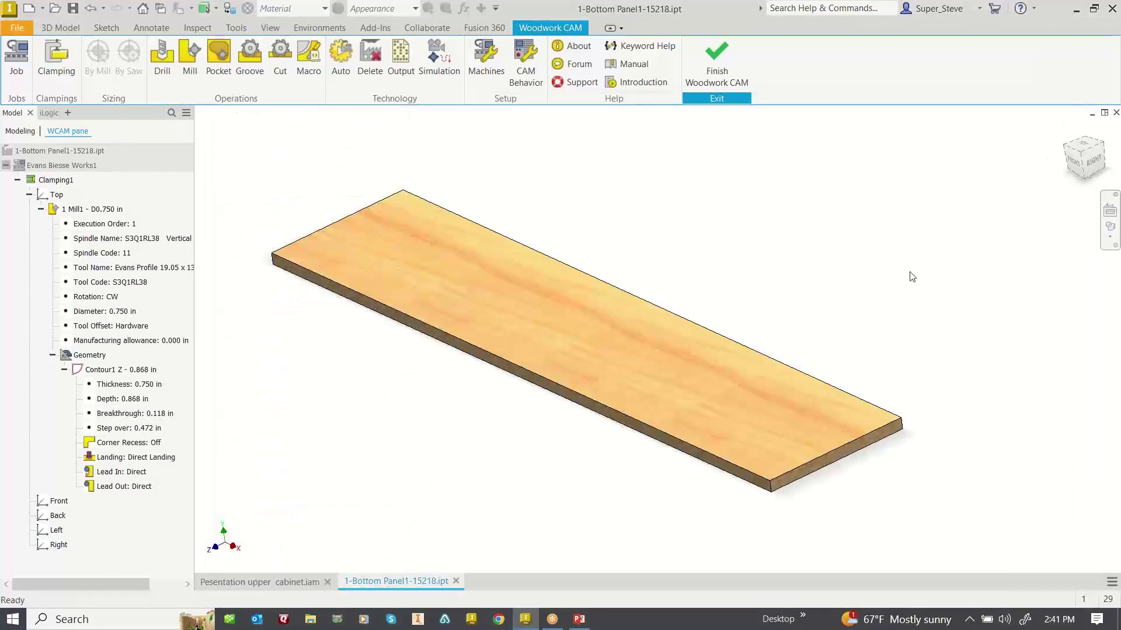
left_click(723, 45)
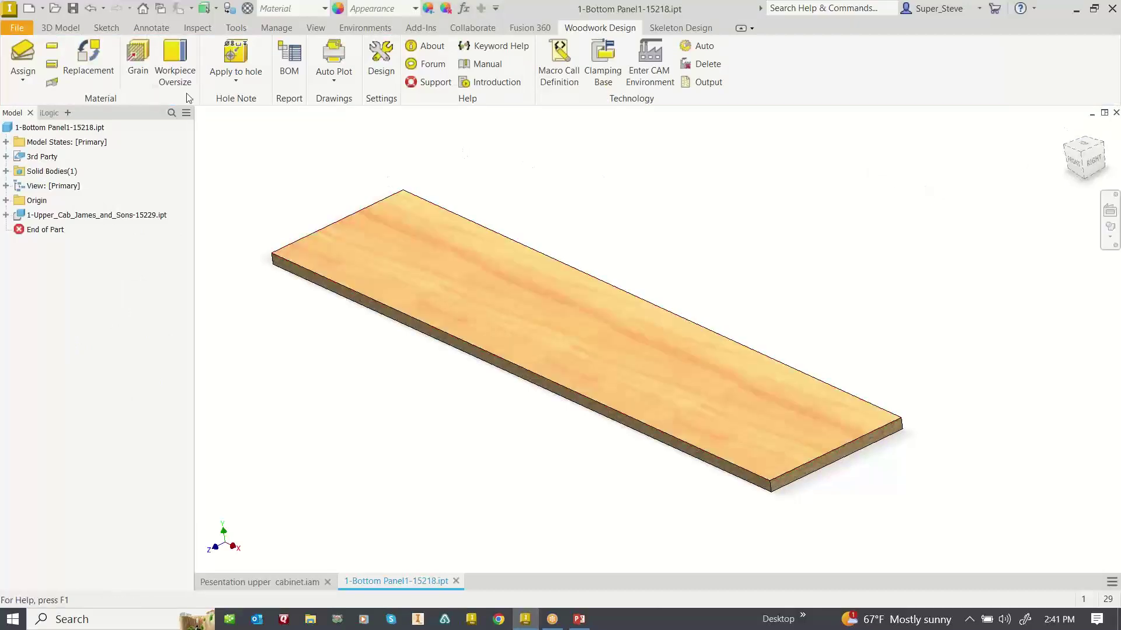
Rotate the shelf's grain direction by 60 deg in the top view and apply the change
left_click(141, 49)
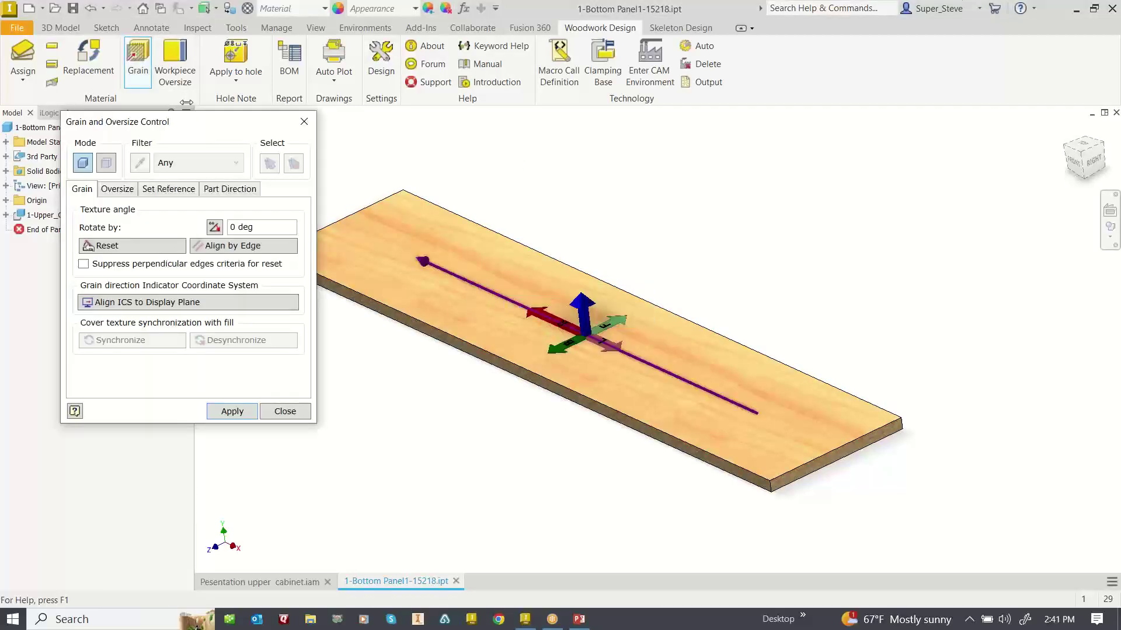
left_click(1084, 147)
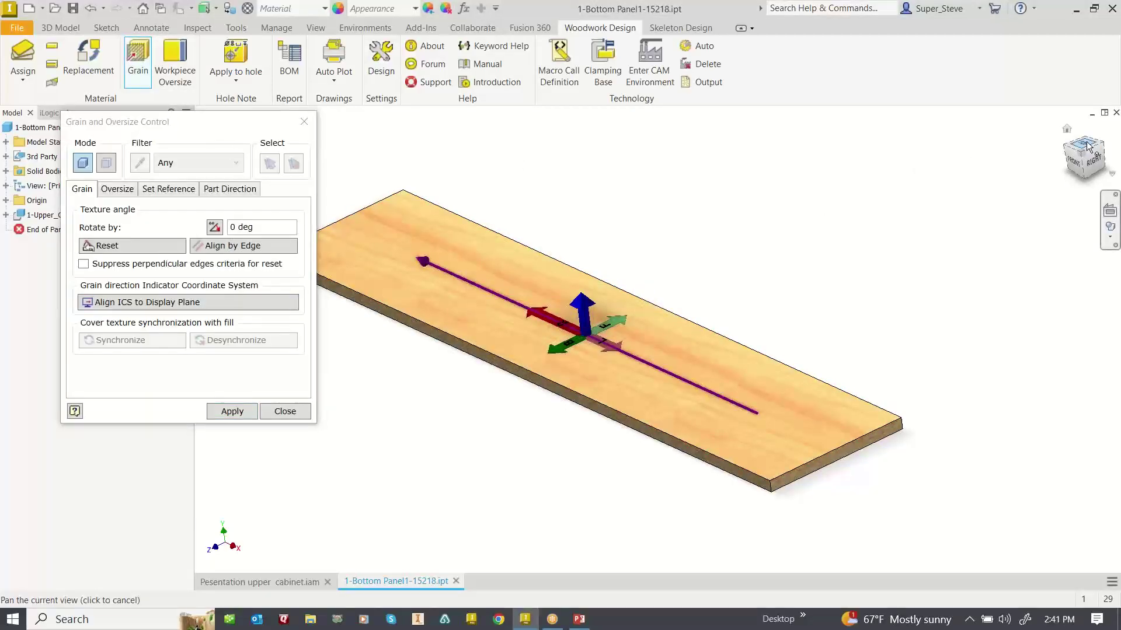
left_click(239, 228)
left_click_drag(236, 228, 225, 231)
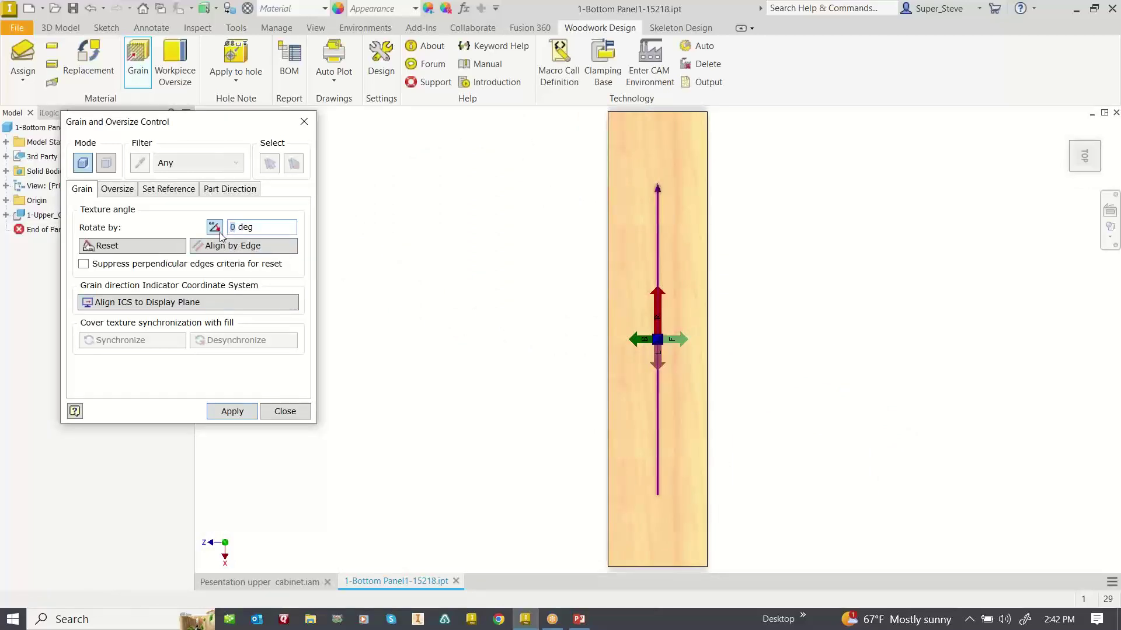
type("6")
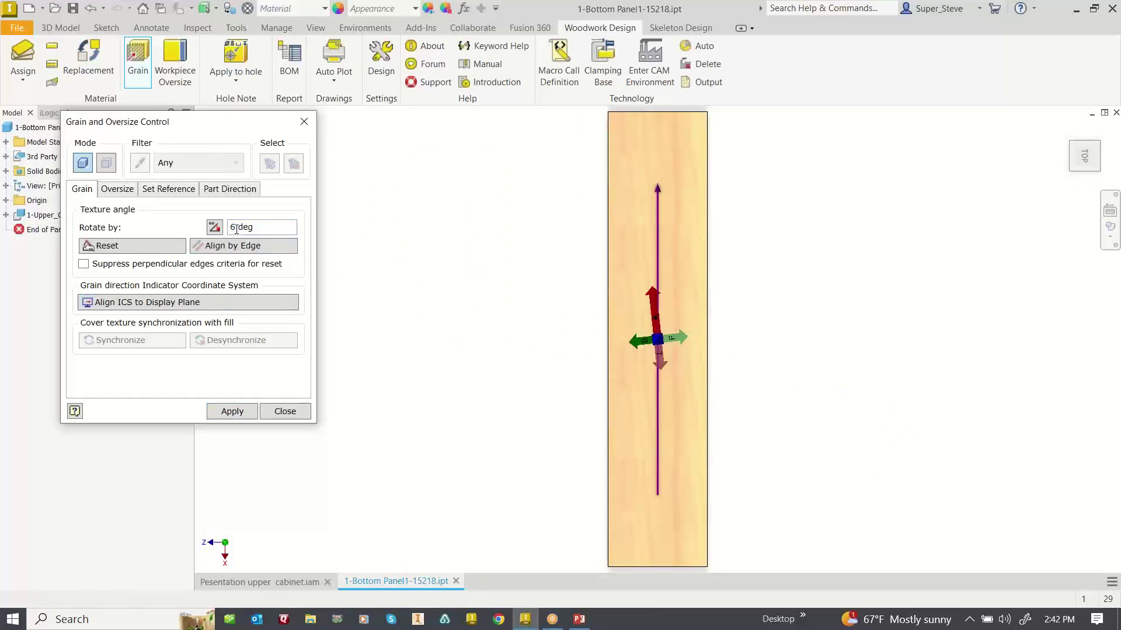
type("9")
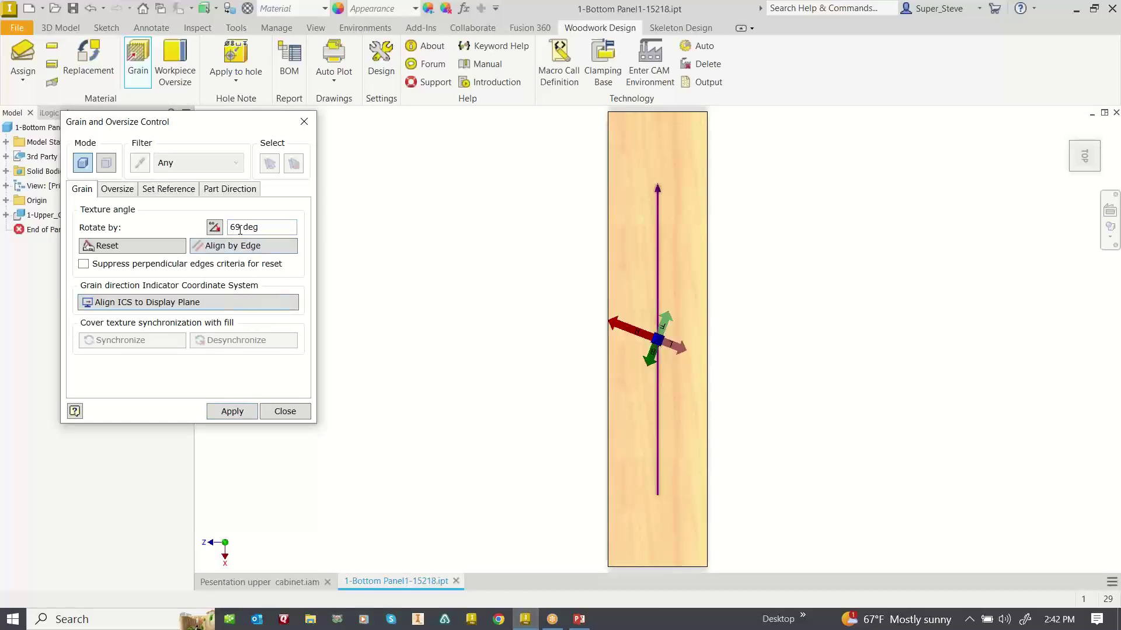
type("0")
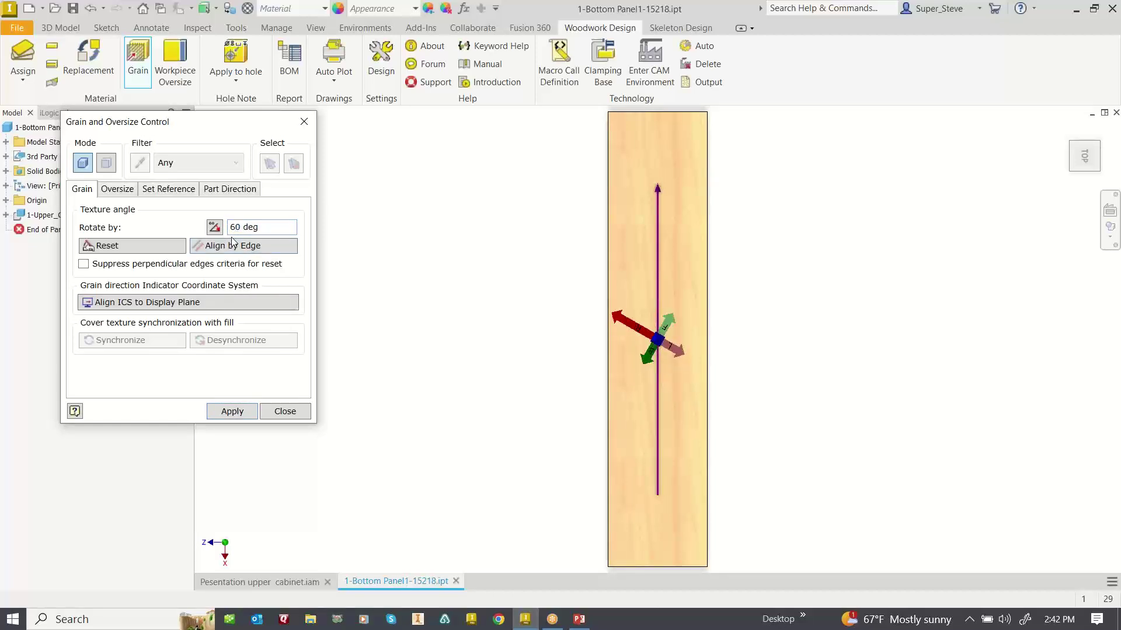
left_click(231, 412)
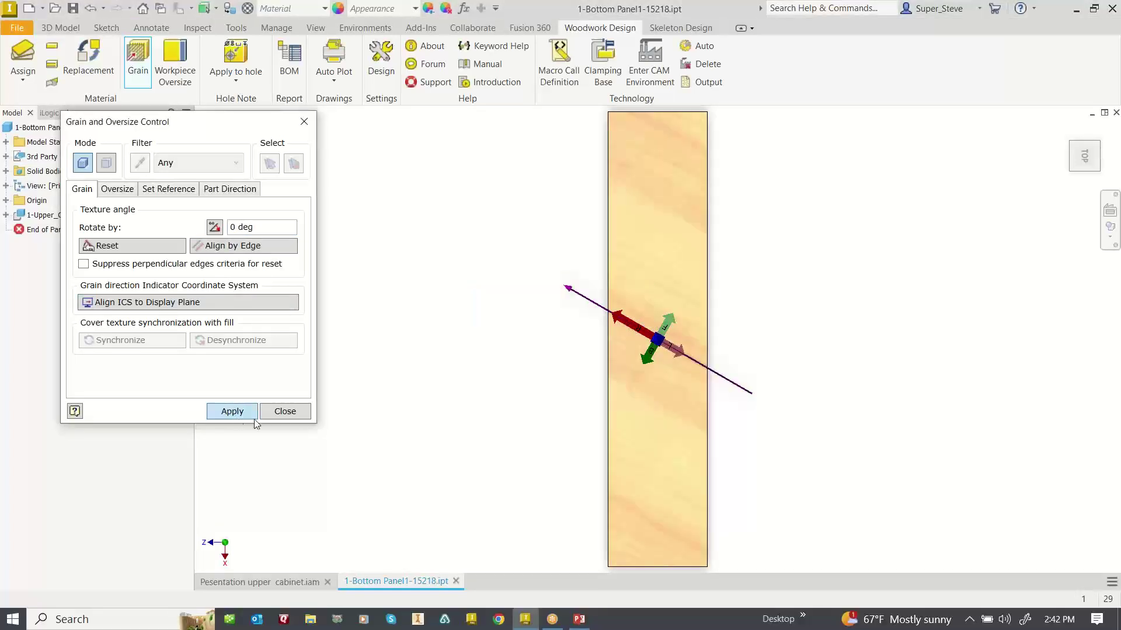
Close the grain control and review the shelf's bill of materials, including its workpiece dimensions and oversize, from the isometric view
left_click_drag(289, 424, 288, 432)
left_click(286, 418)
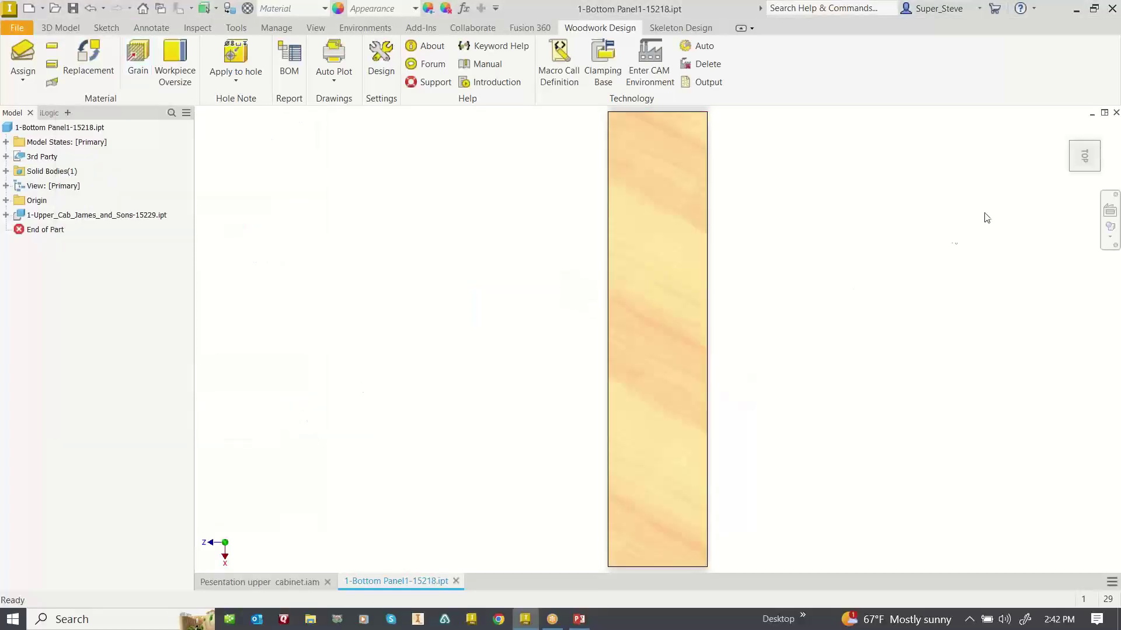
left_click(1069, 129)
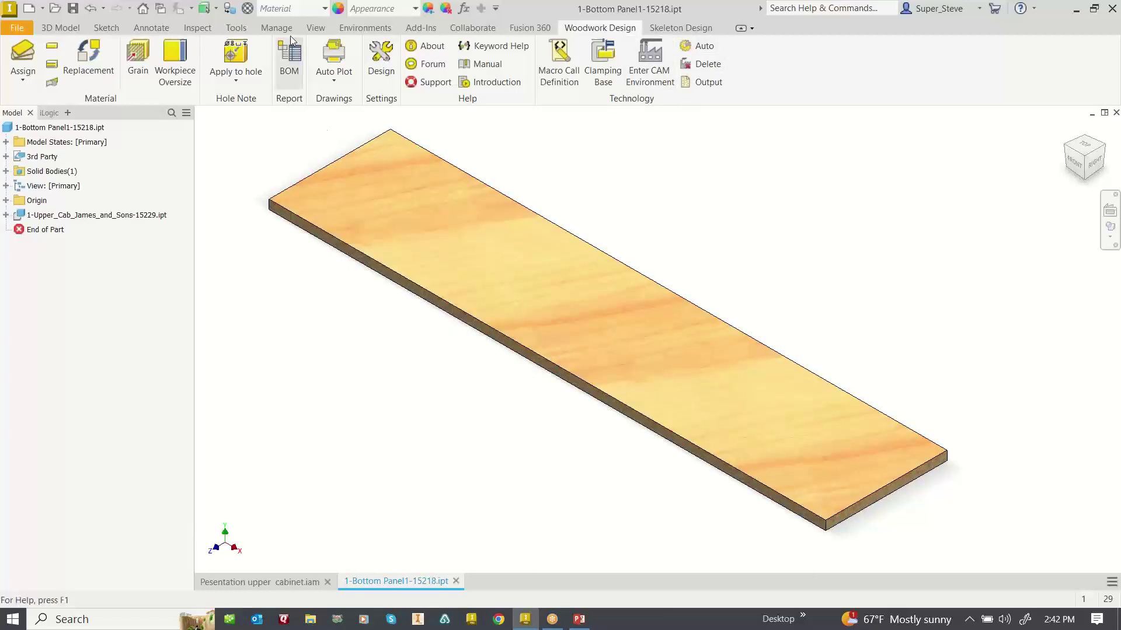
left_click(288, 62)
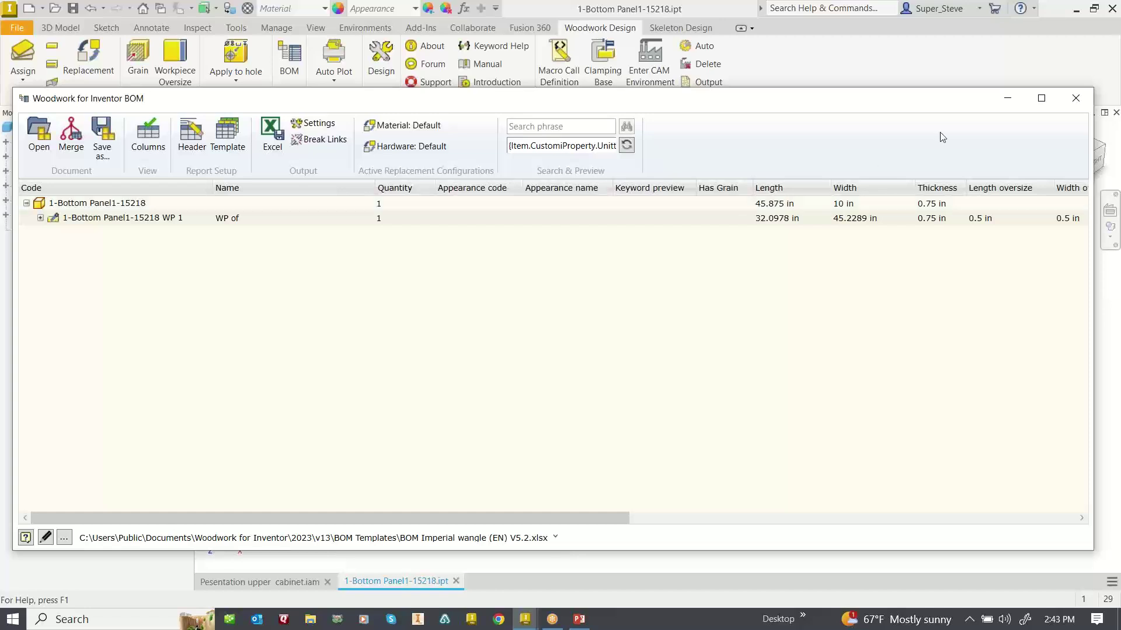
left_click(1077, 98)
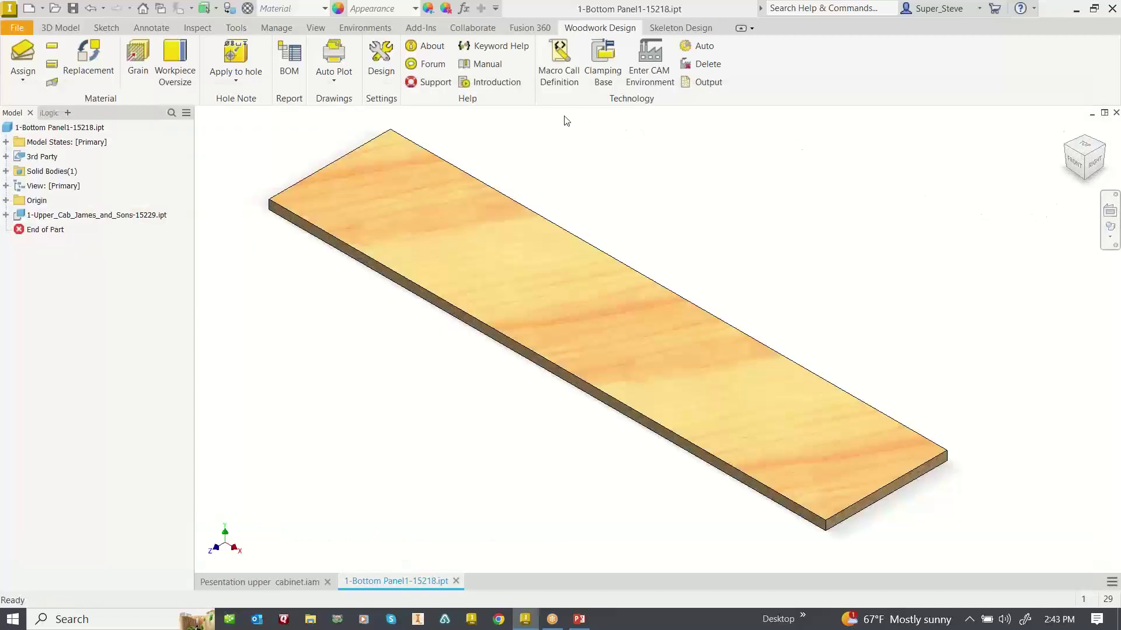
Re-enter the CAM environment for the shelf, play its CNC processing simulation with the changed grain direction and close the simulation
left_click(713, 51)
left_click(849, 285)
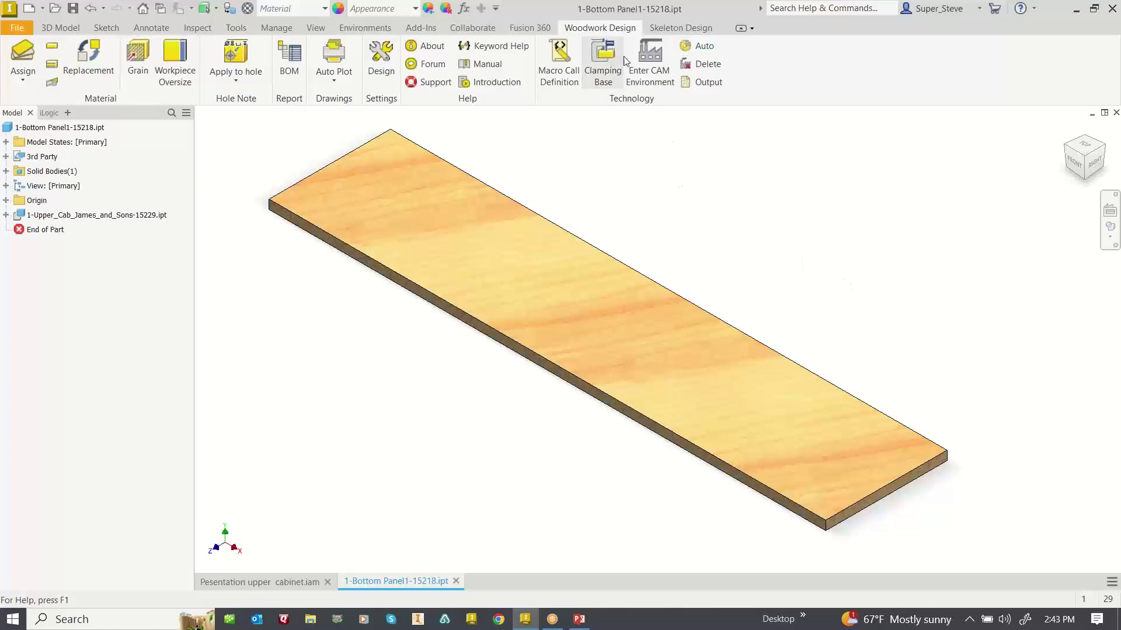
left_click(650, 63)
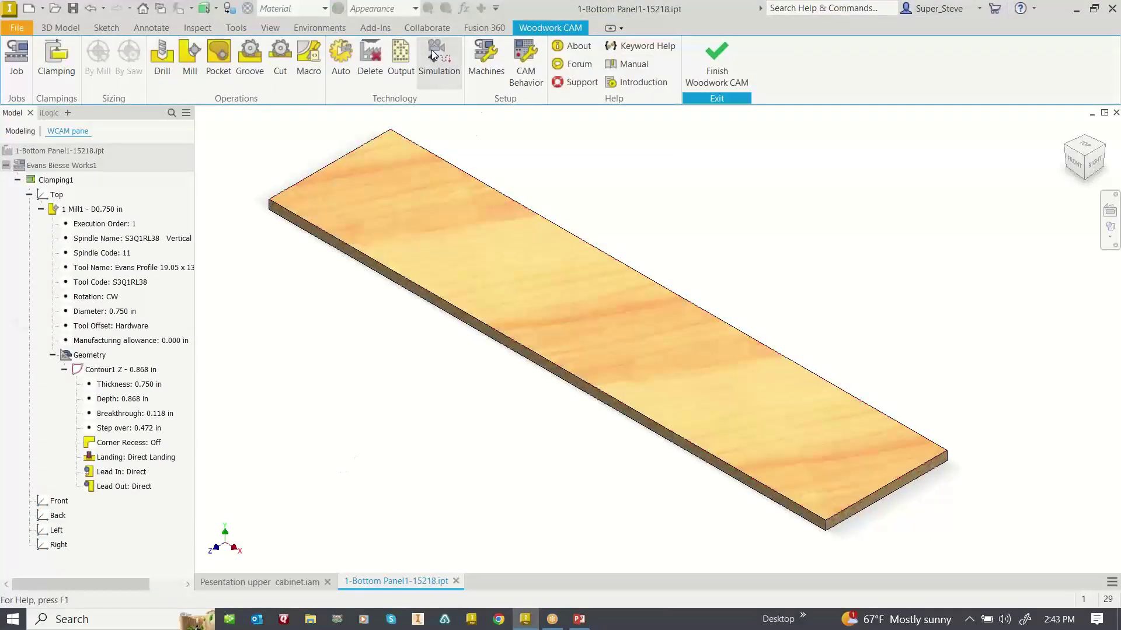
left_click(432, 52)
left_click(147, 268)
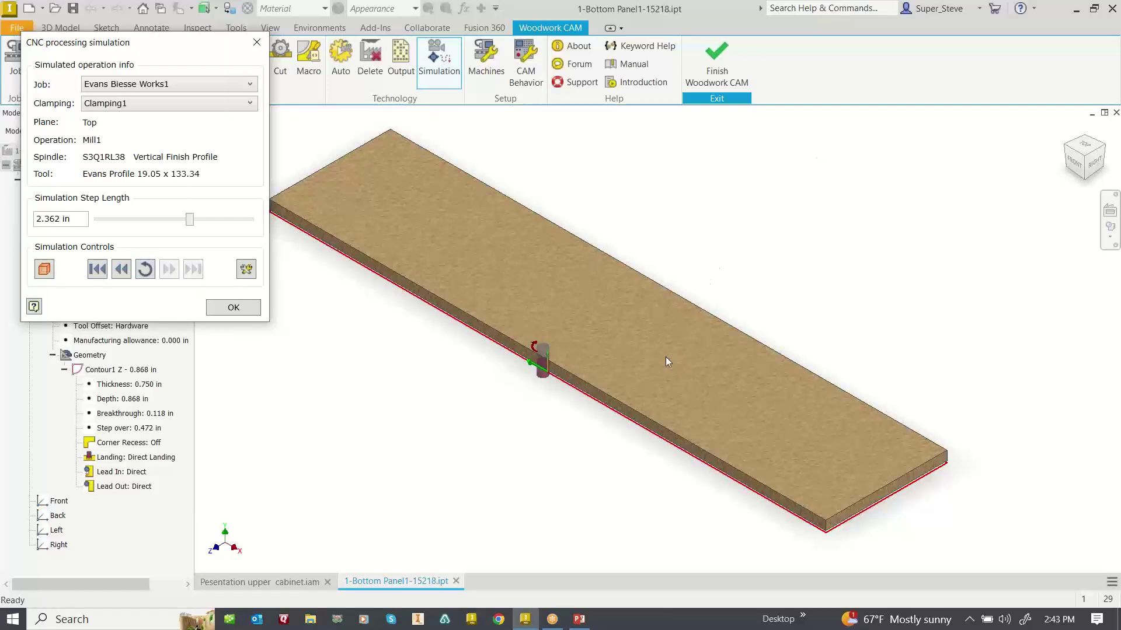
left_click(233, 307)
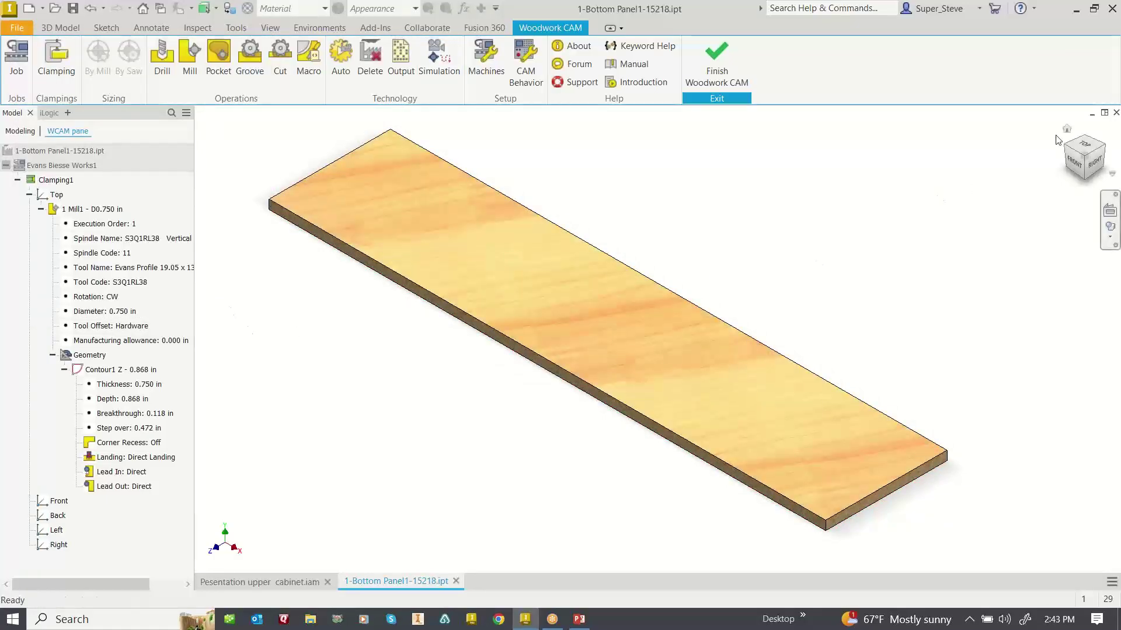
Close the shelf part, saving its modifications, and bring the whole upper cabinet assembly into view
left_click(1116, 112)
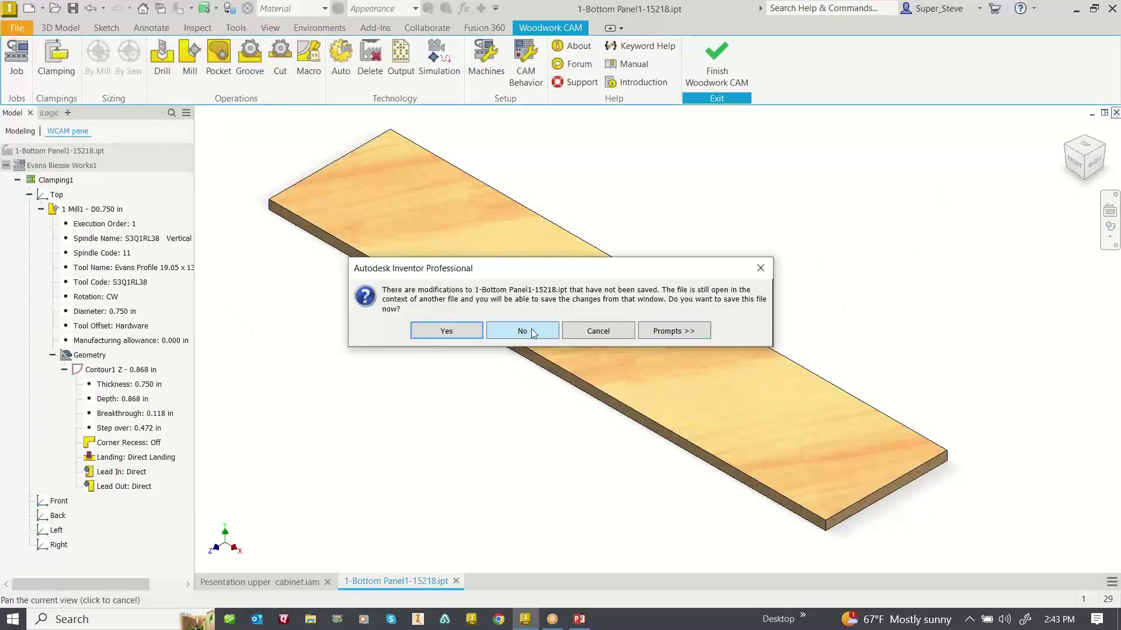
left_click(463, 331)
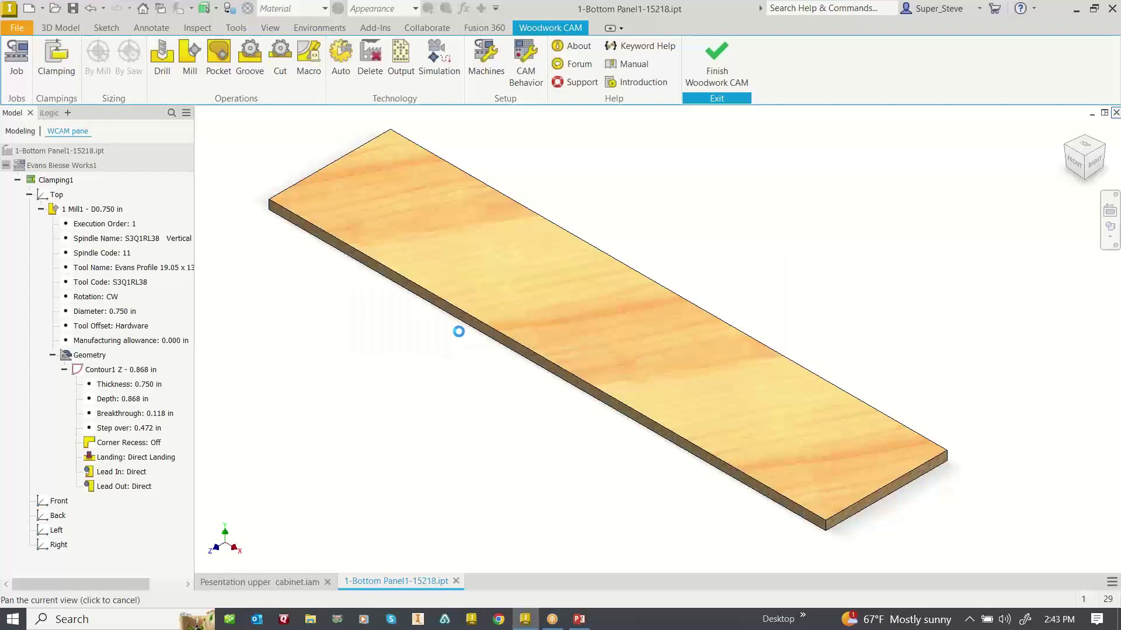
scroll(540, 388, "down", 5)
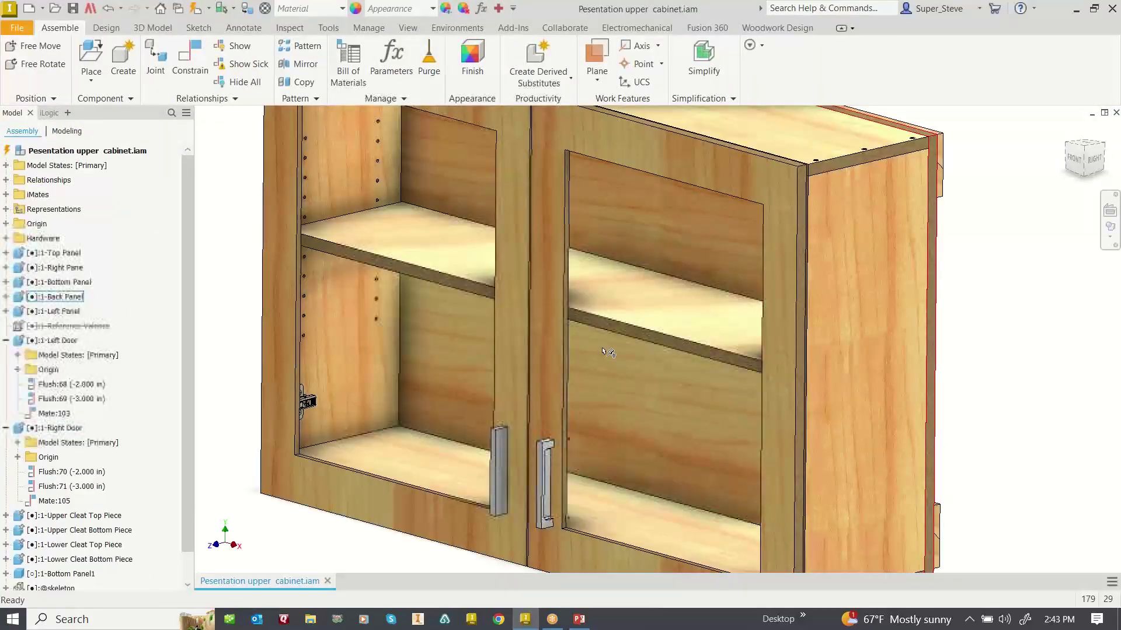
scroll(597, 350, "up", 4)
middle_click_drag(580, 350, 546, 360)
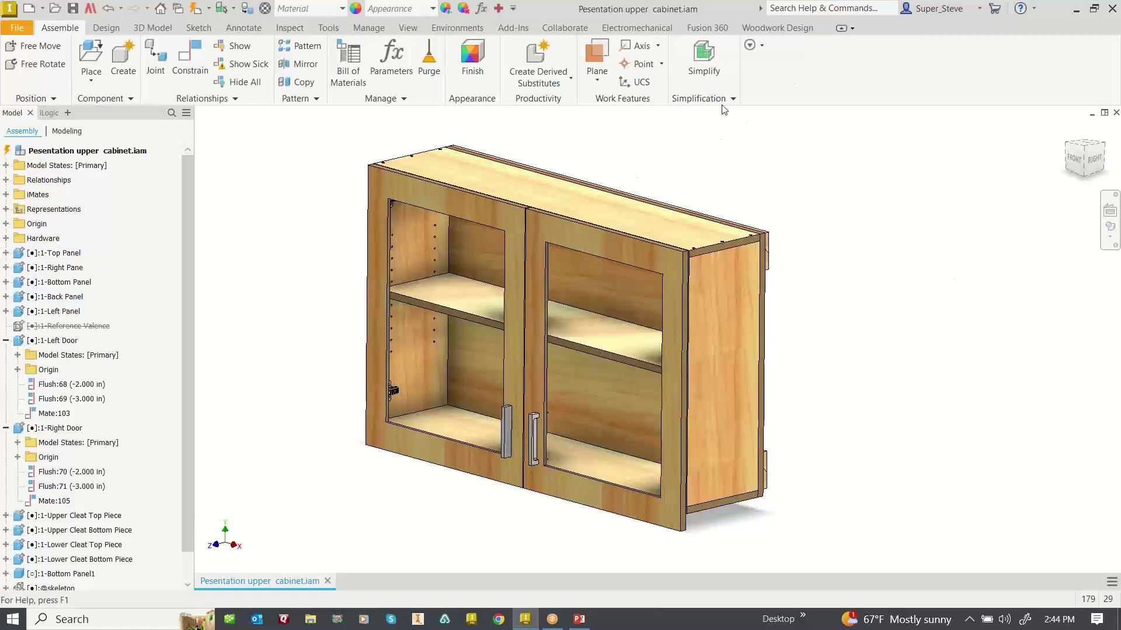
Check which cabinet parts are selected for automatic CNC technology generation, and leave it without generating anything
left_click(782, 29)
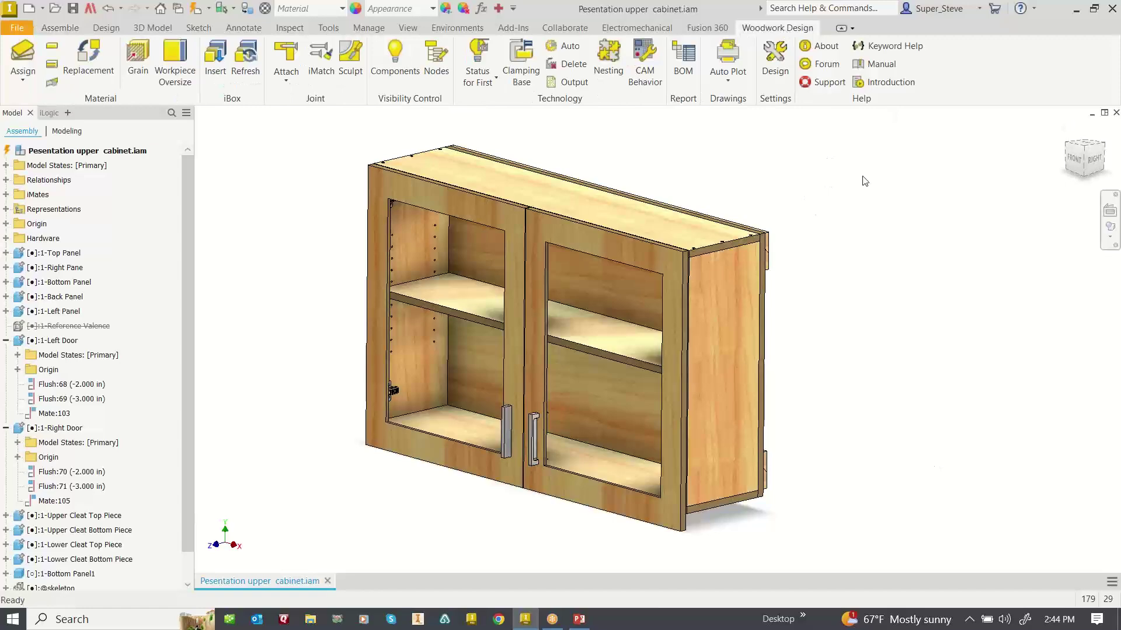
left_click(566, 47)
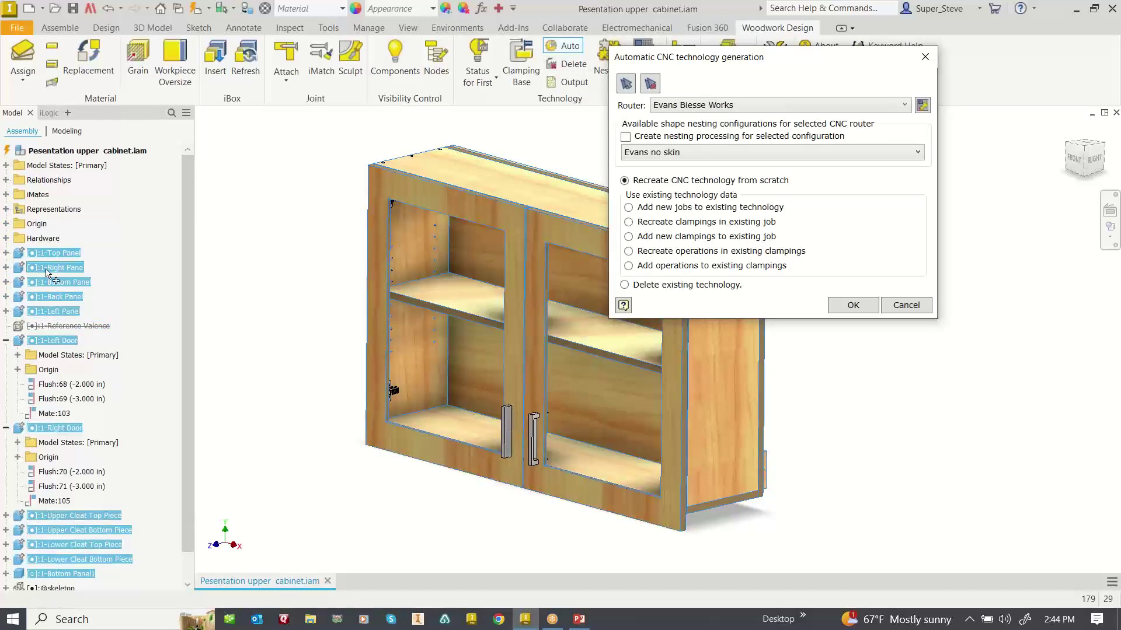
key("Escape")
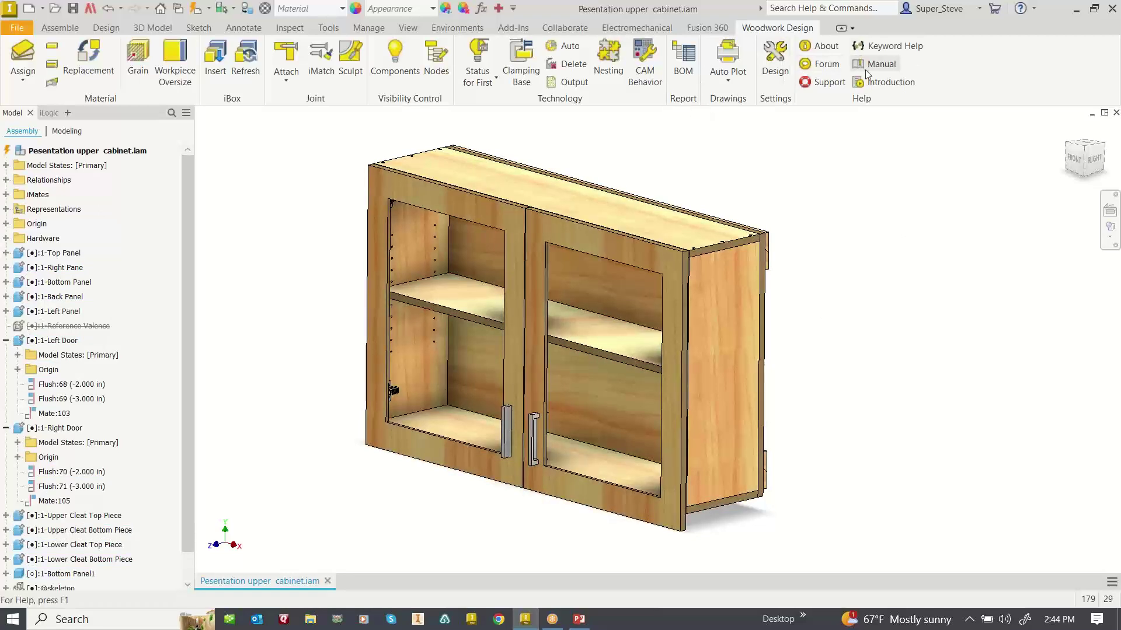
left_click(564, 47)
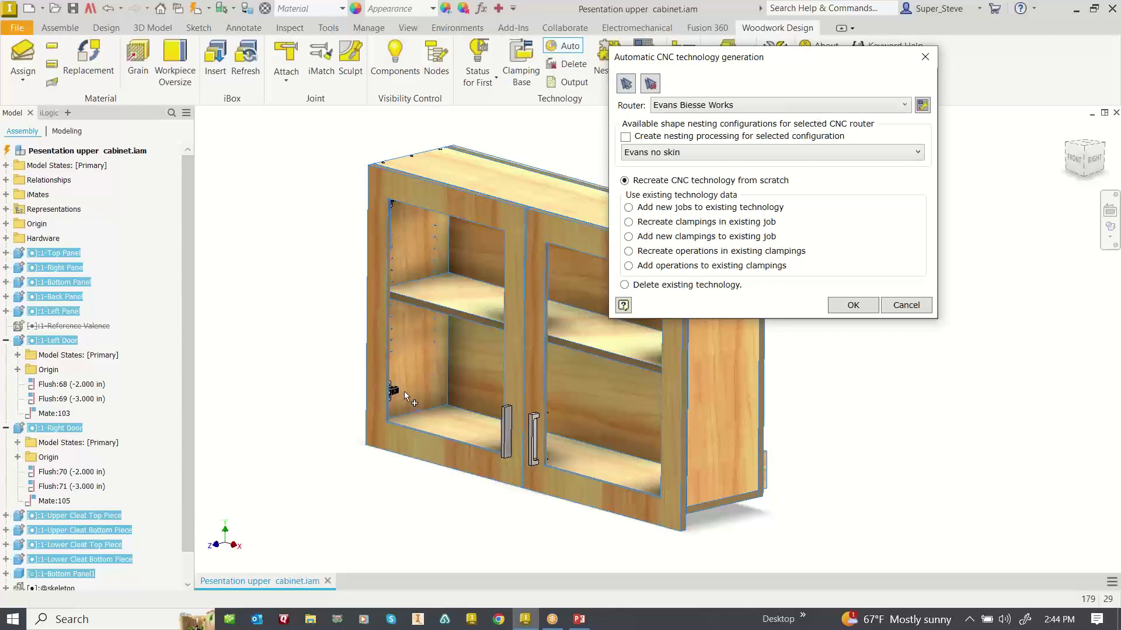
key("Escape")
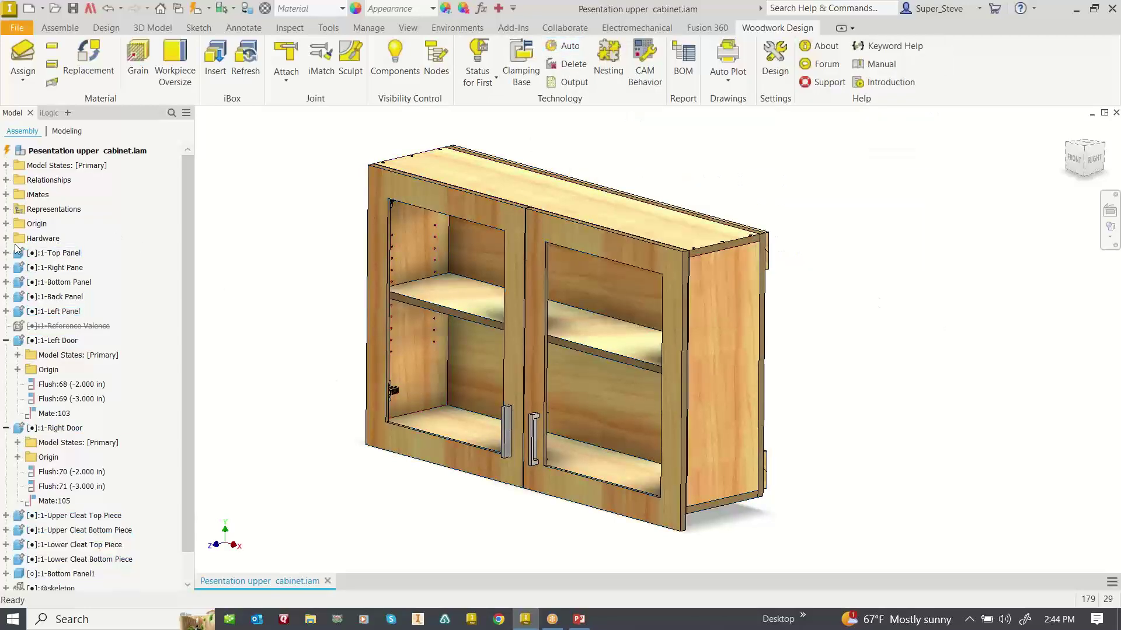
Expand the assembly's Hardware folder and look through the shelf pins, wood screws, knobs and hinges it contains
left_click(7, 239)
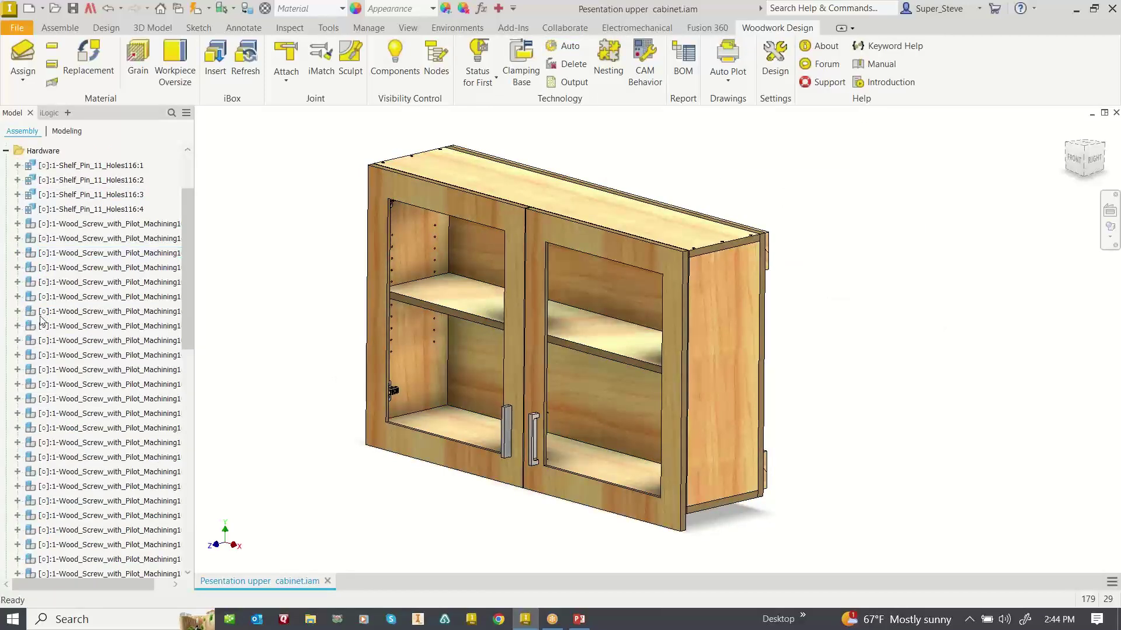
scroll(86, 290, "up", 2)
scroll(87, 286, "down", 9)
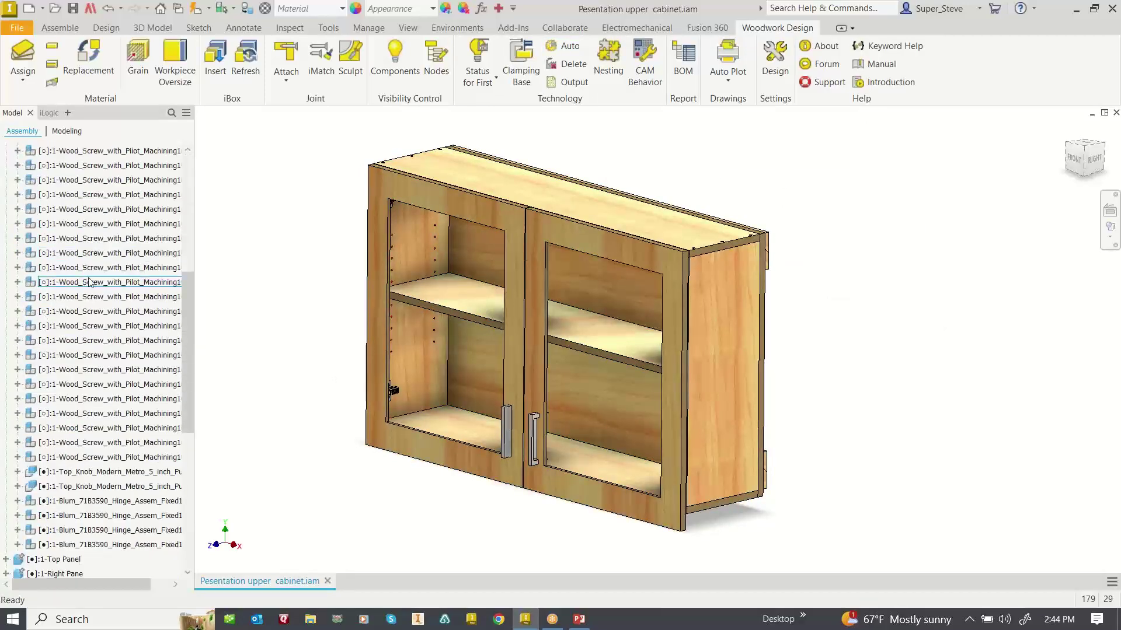
scroll(89, 282, "down", 2)
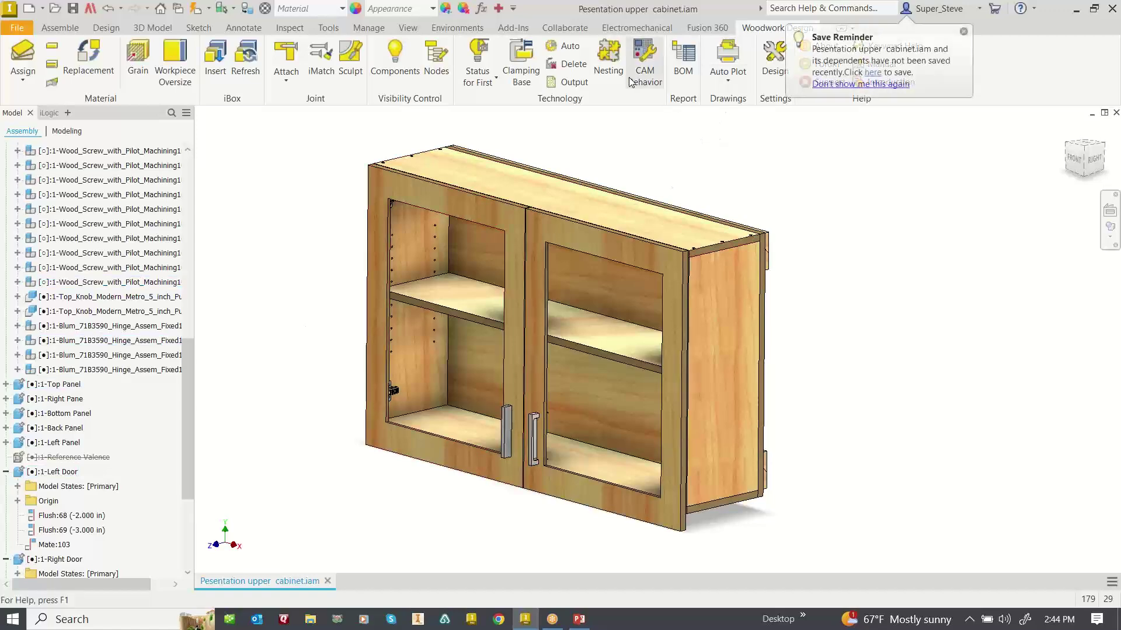
Generate CNC technology from scratch for all selected cabinet parts on the Evans Biesse Works router, without nesting
left_click(569, 49)
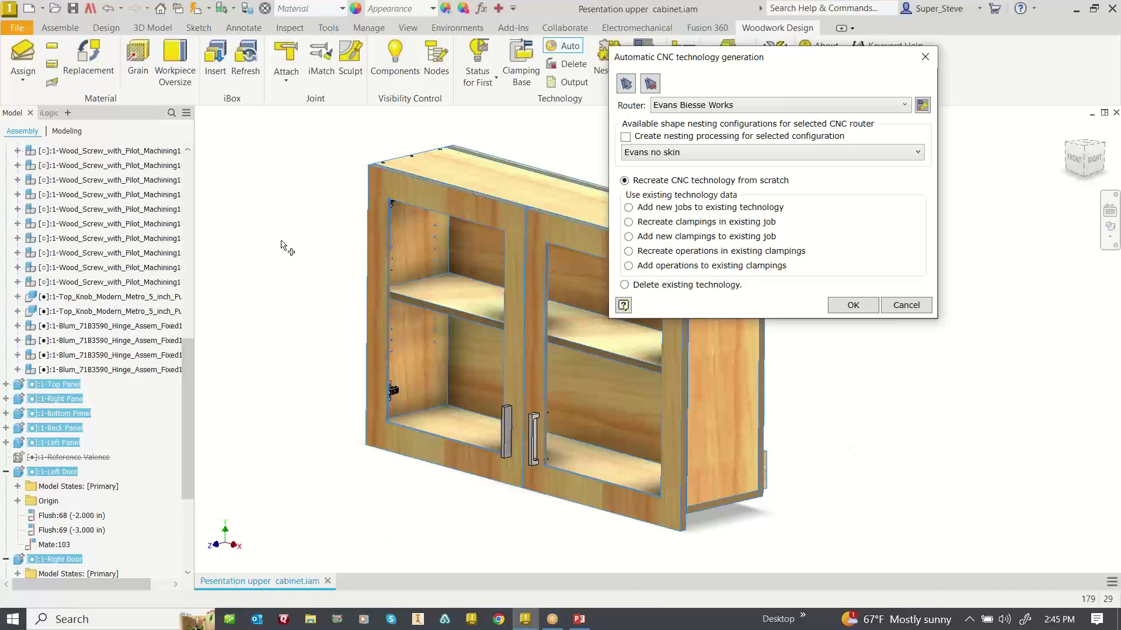
left_click(867, 308)
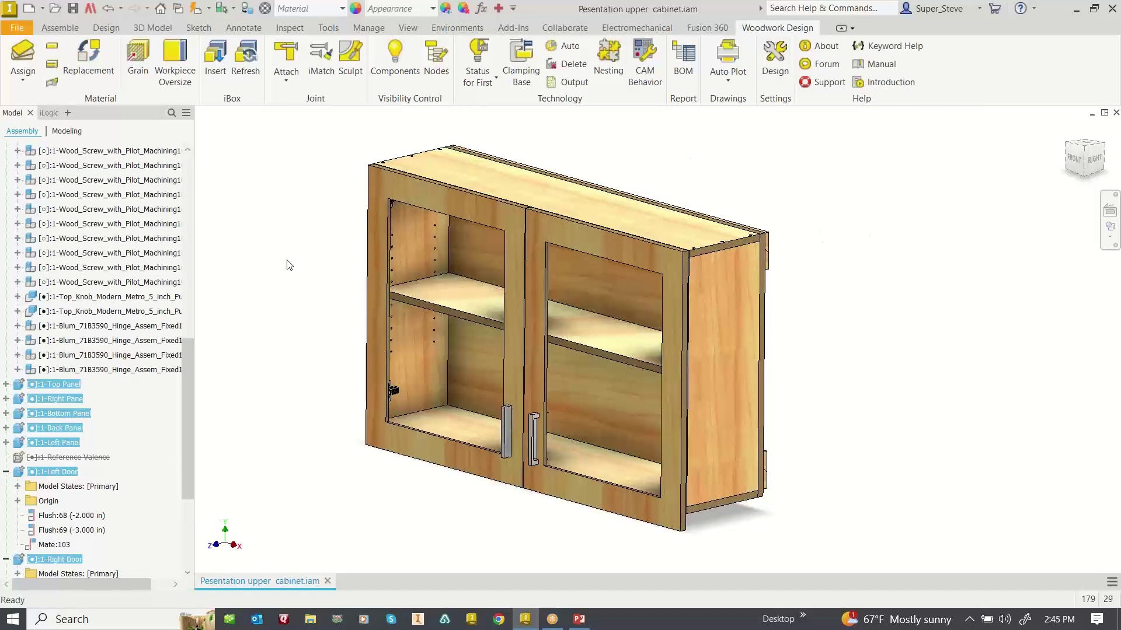
left_click(846, 252)
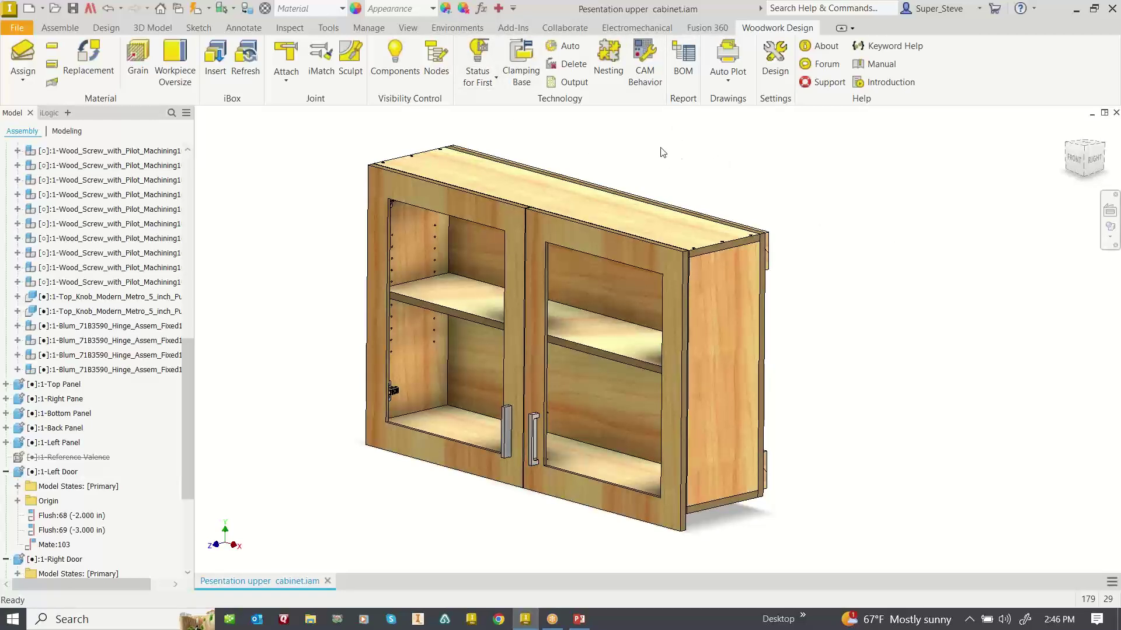
Turn on the technology status for the first router and inspect the markers on the top panel and upper cleat pieces
left_click(478, 53)
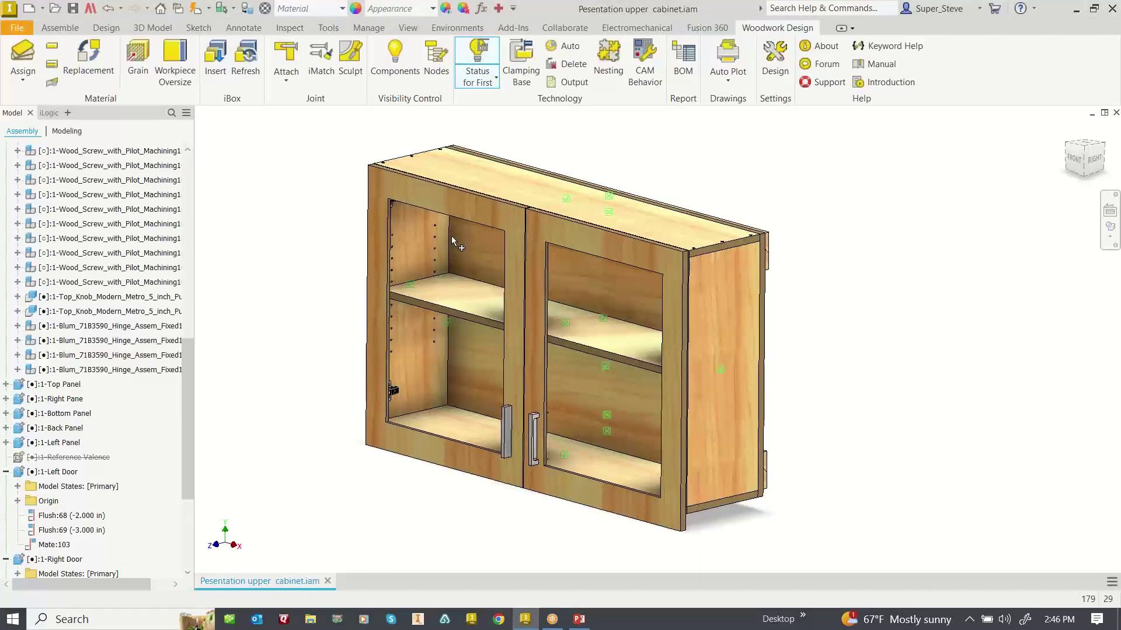
scroll(564, 192, "up", 5)
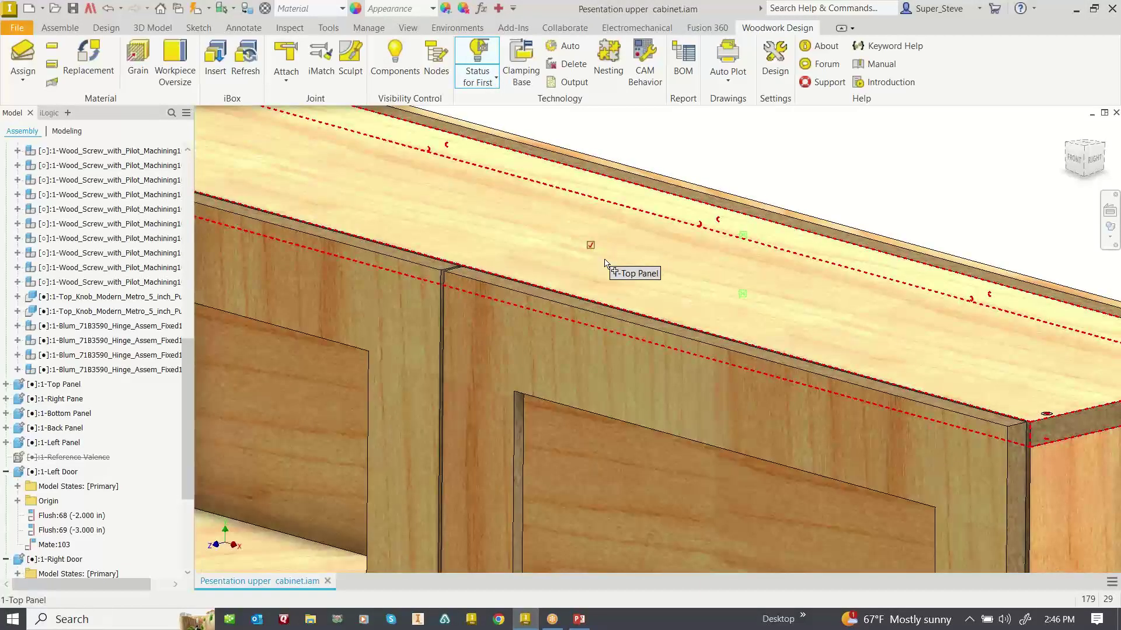
left_click(747, 244)
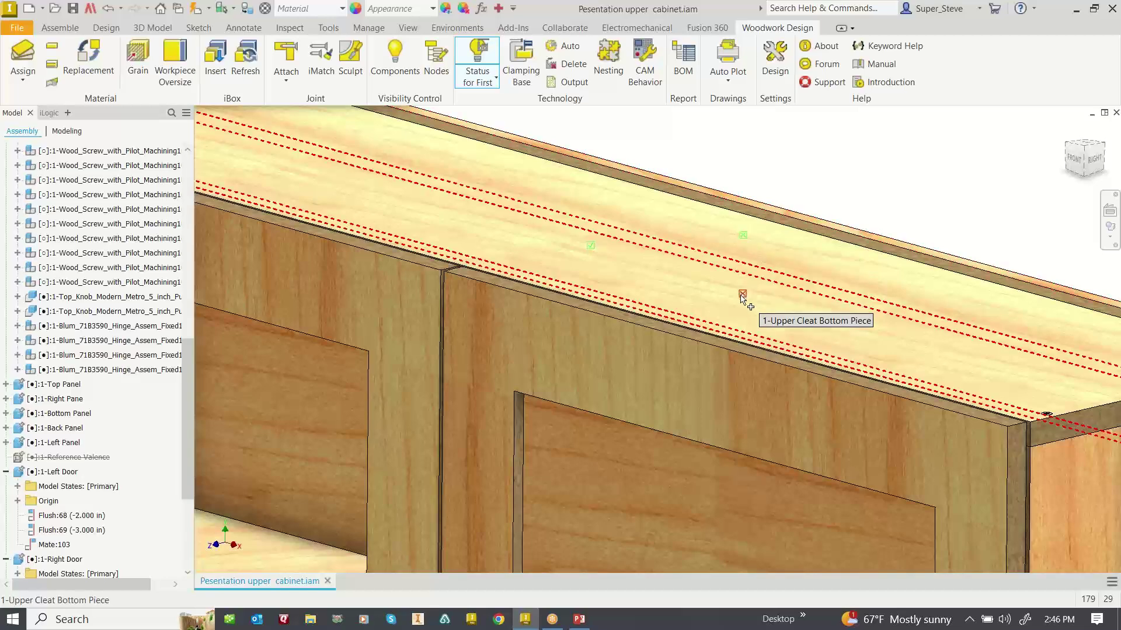
left_click(742, 294)
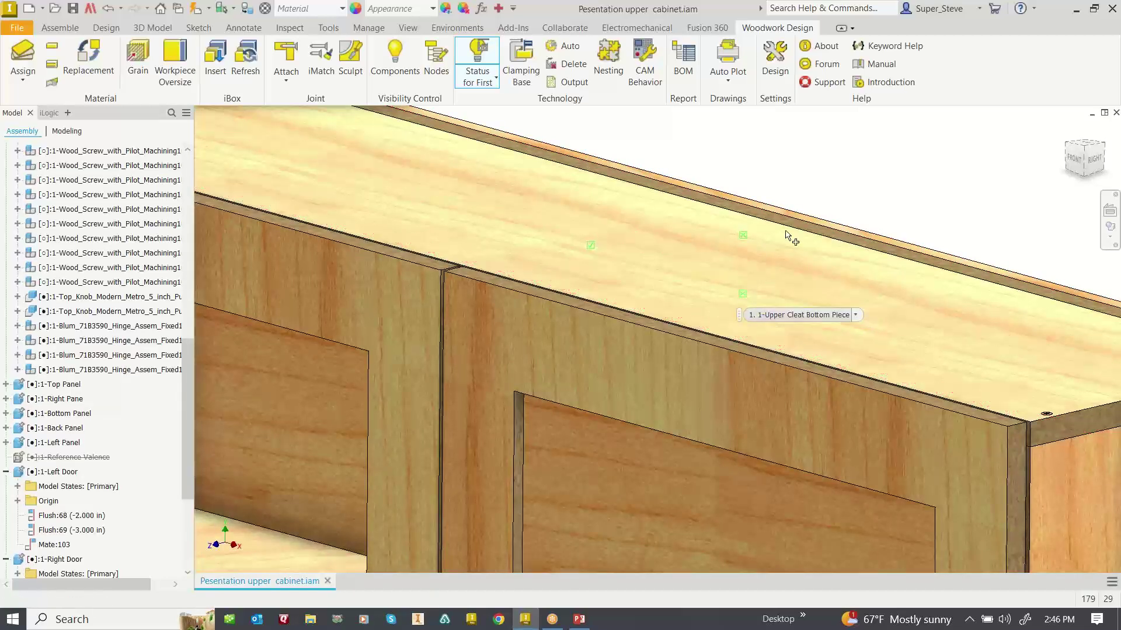
scroll(788, 197, "down", 5)
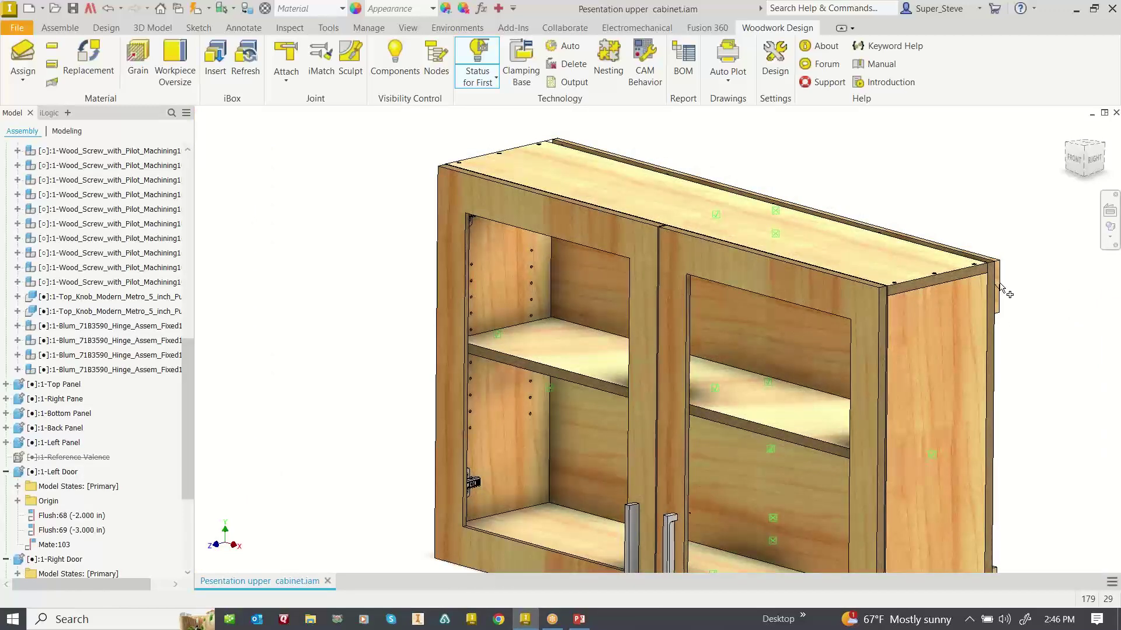
middle_click_drag(875, 192, 774, 167)
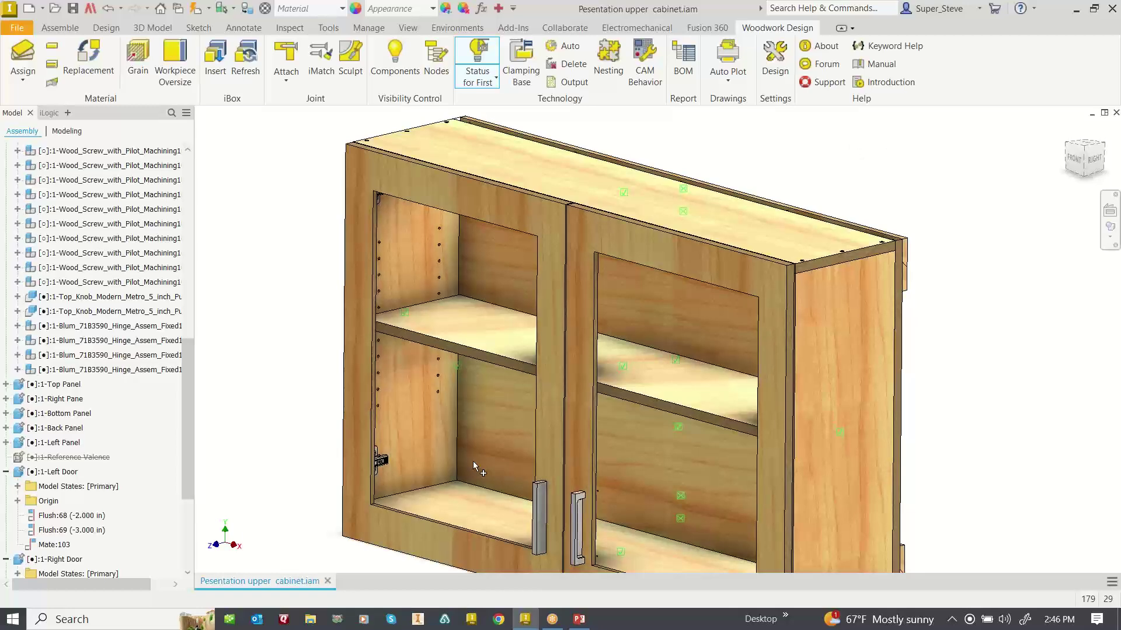
Open the Right Door in the CAM environment from its status marker and orbit it to see its hinge-hole side
double_click(678, 430)
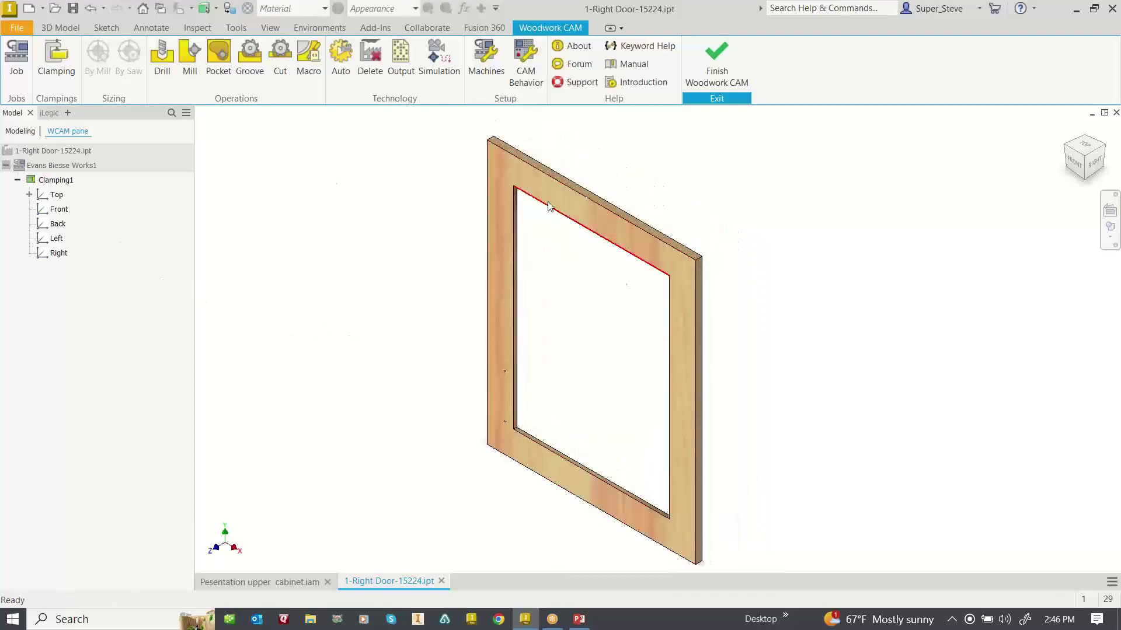
middle_click_drag(630, 285, 633, 311)
key("F4")
left_click_drag(655, 290, 413, 225)
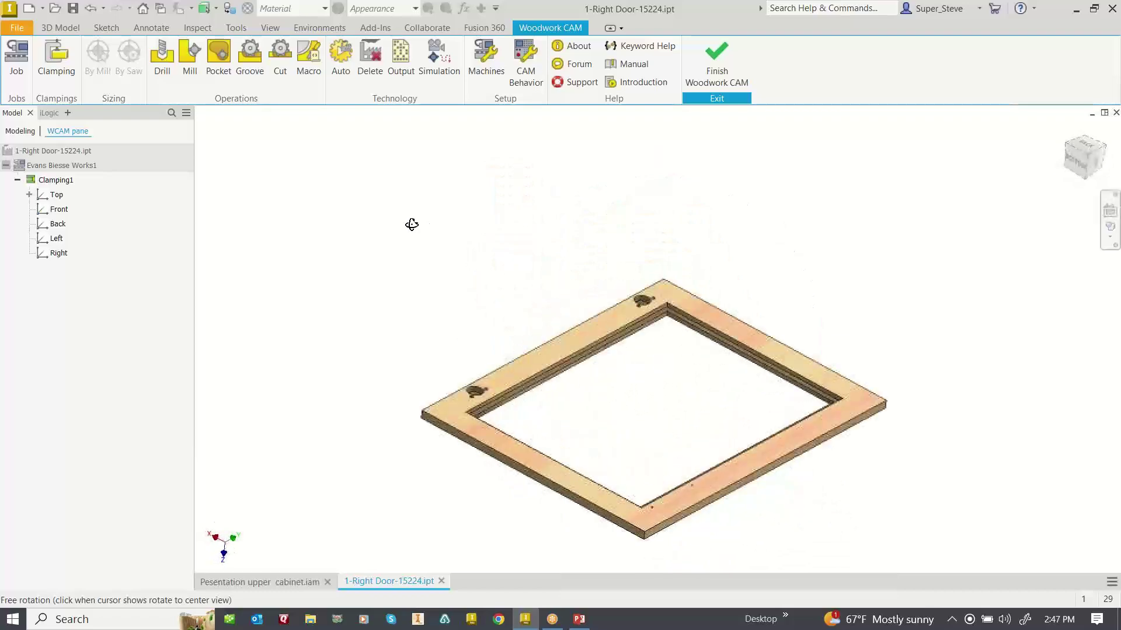
key("F2")
left_click_drag(598, 365, 492, 339)
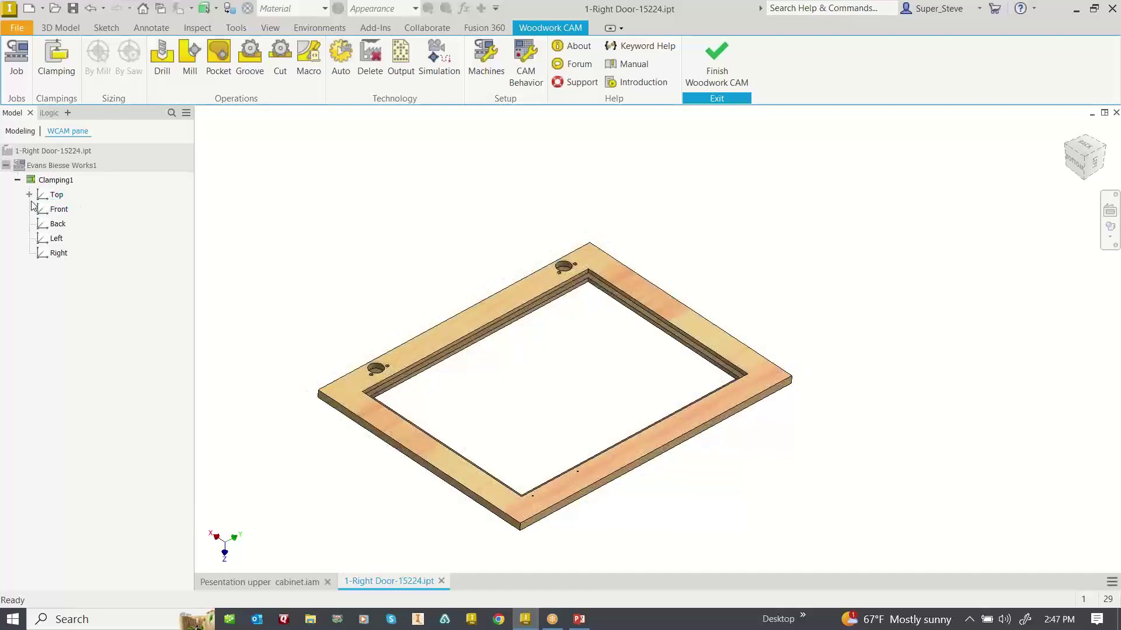
Expand the Right Door's Top plane and examine what each blind drill, through drill, mill and pocket operation machines on the door
left_click(30, 195)
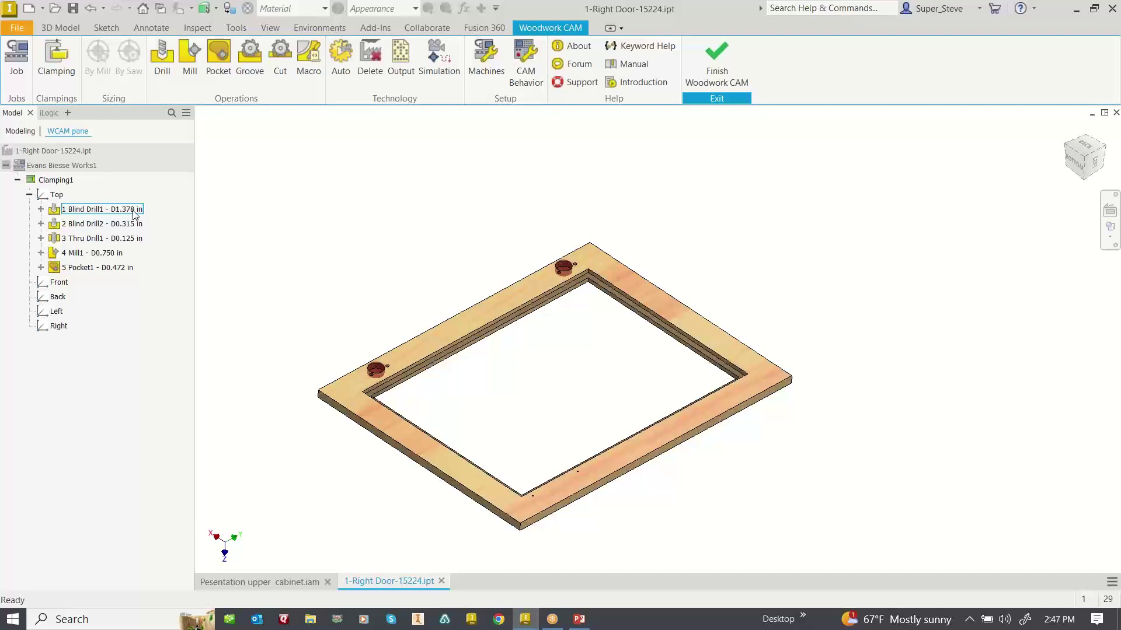
left_click(99, 224)
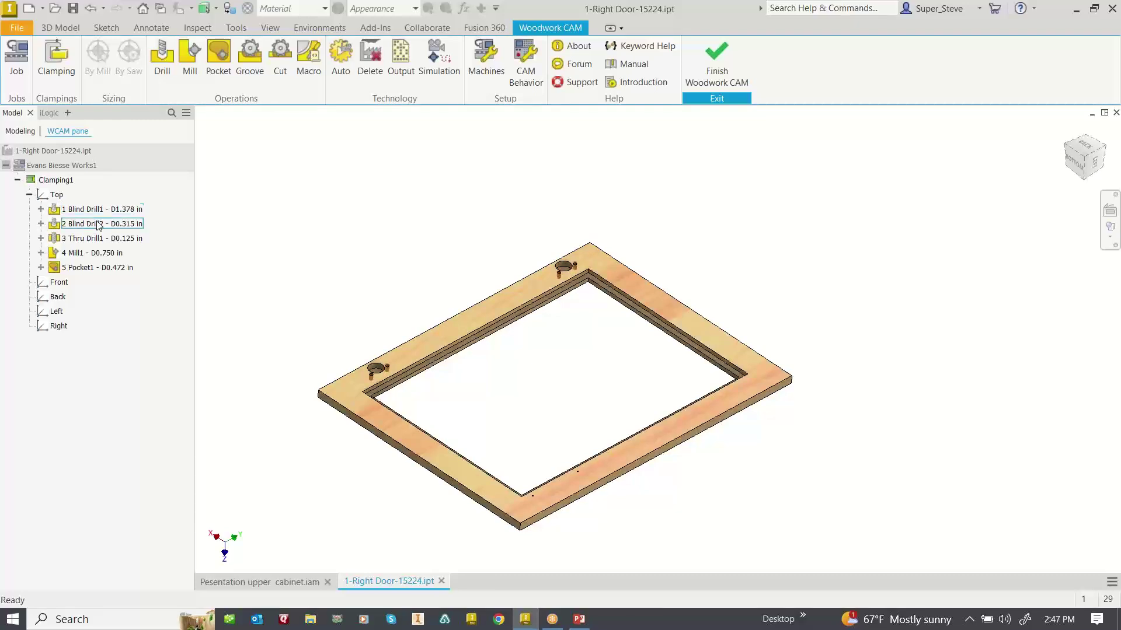
left_click(93, 238)
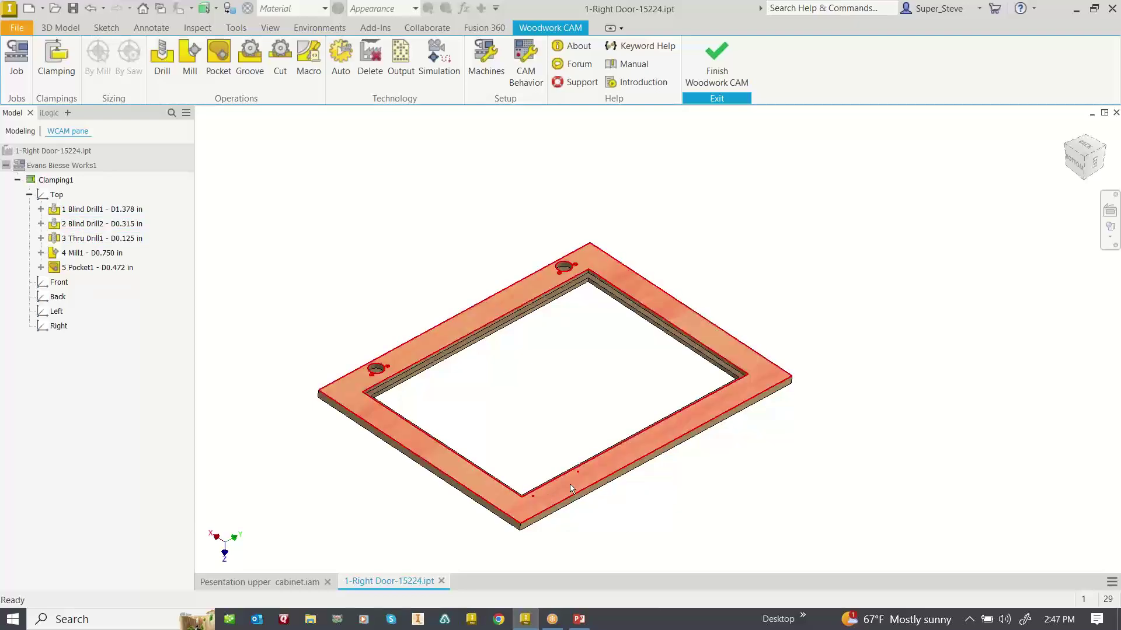
left_click(102, 256)
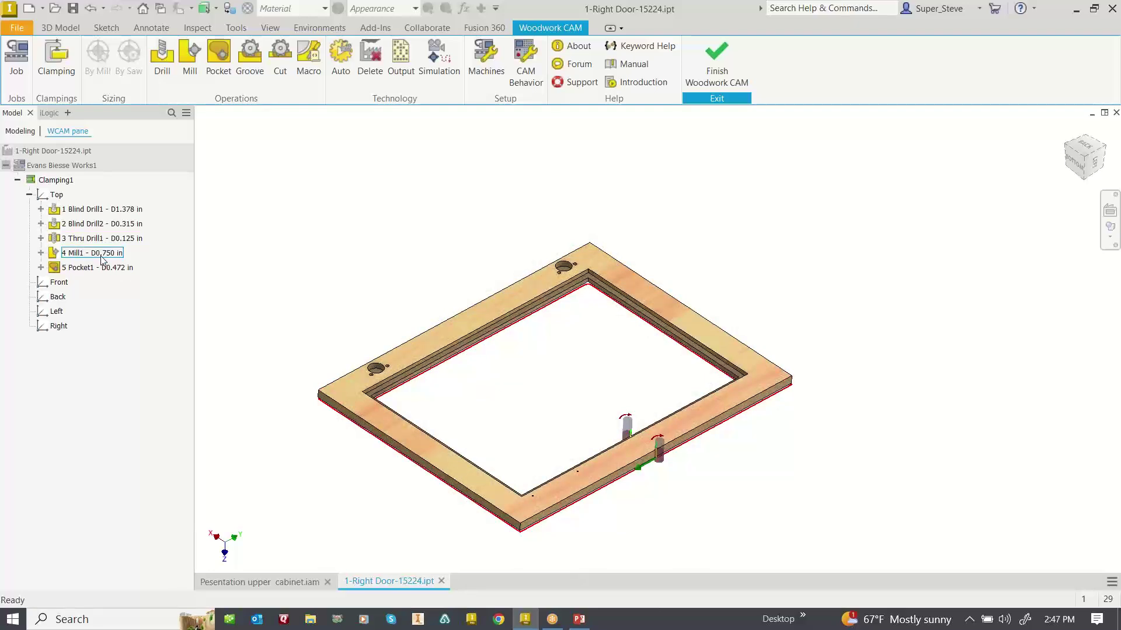
left_click(99, 267)
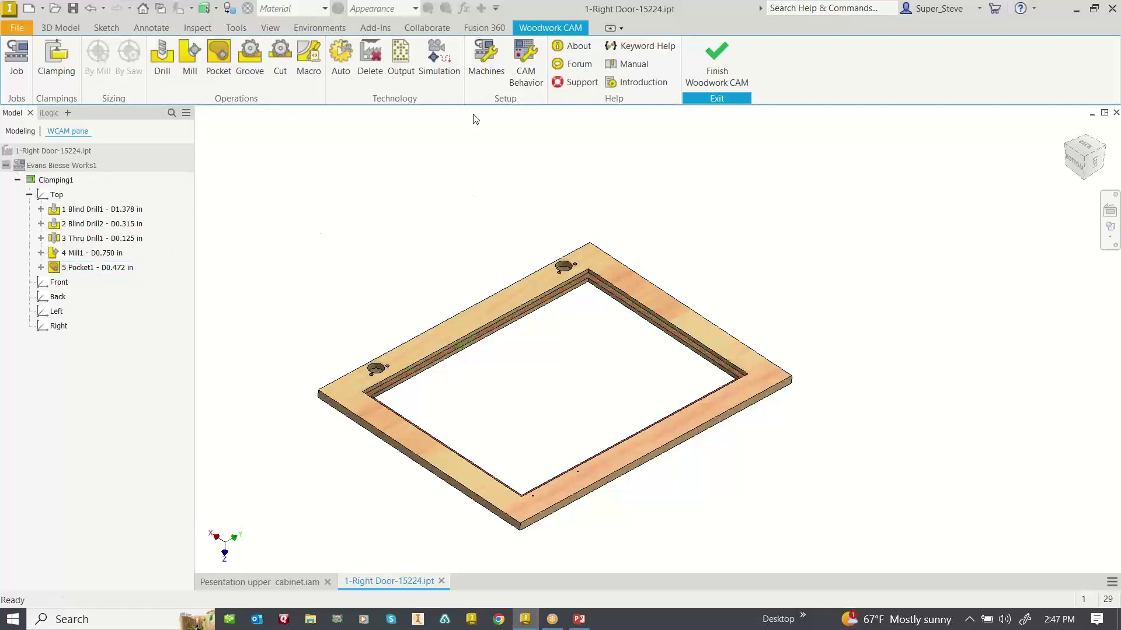
Simulate the Right Door's CNC processing from start to end, then close the part with its changes saved
left_click(439, 58)
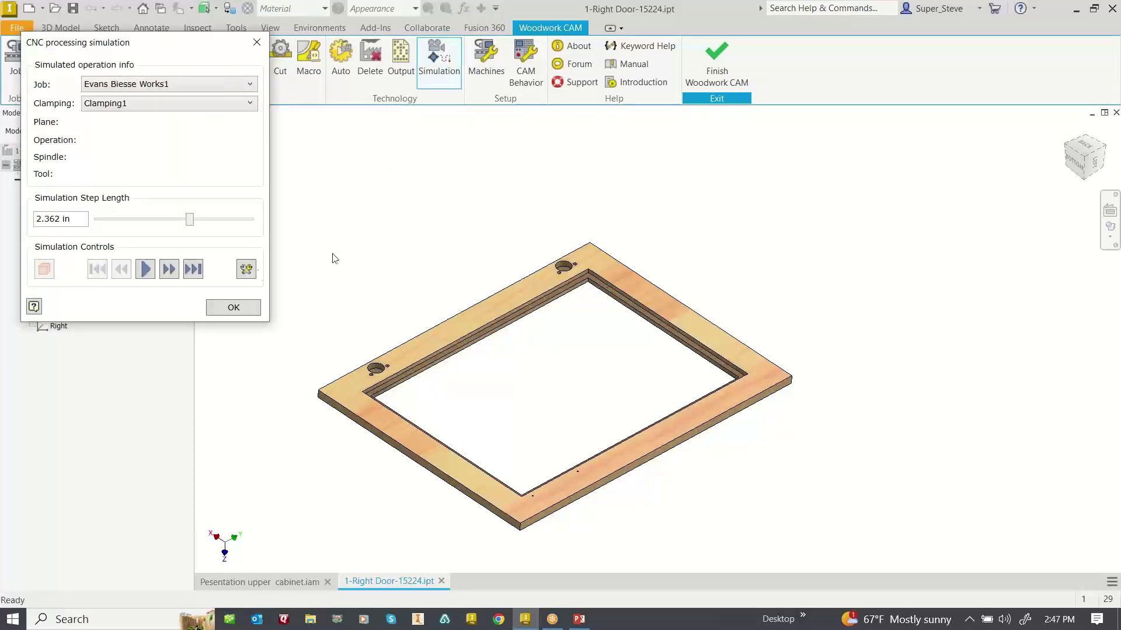
left_click(154, 269)
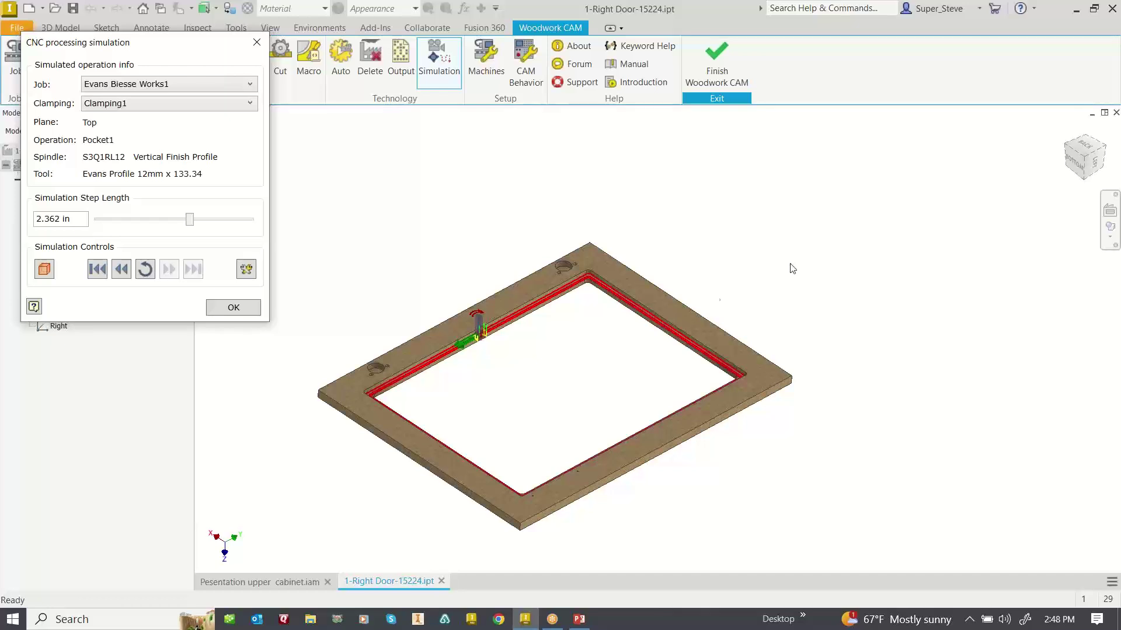
left_click(1110, 226)
left_click(1115, 113)
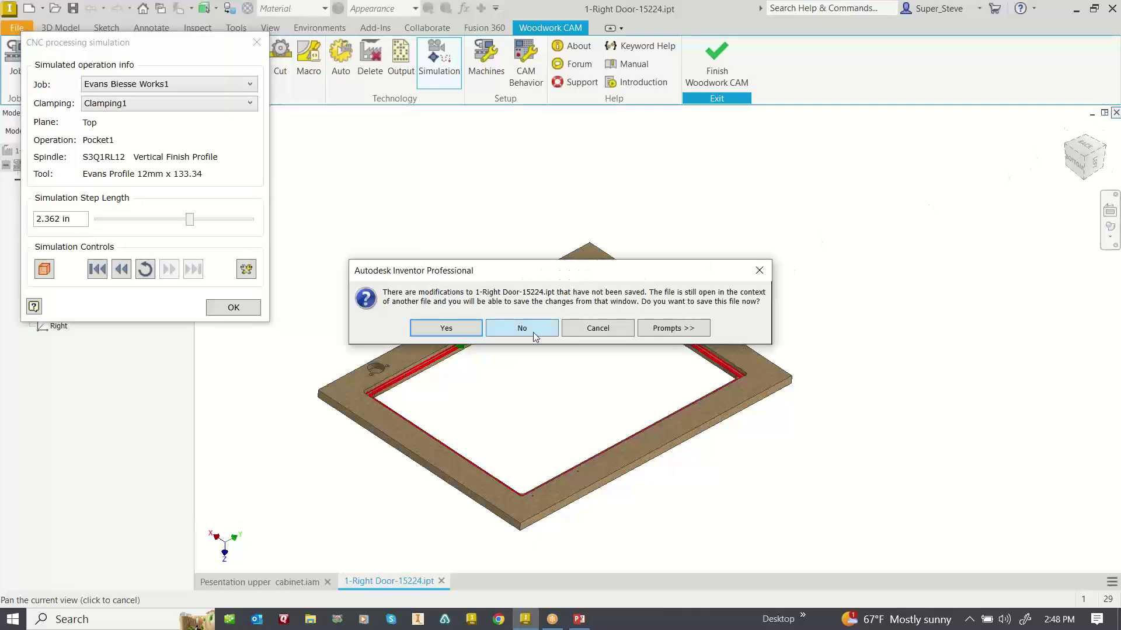
left_click(478, 323)
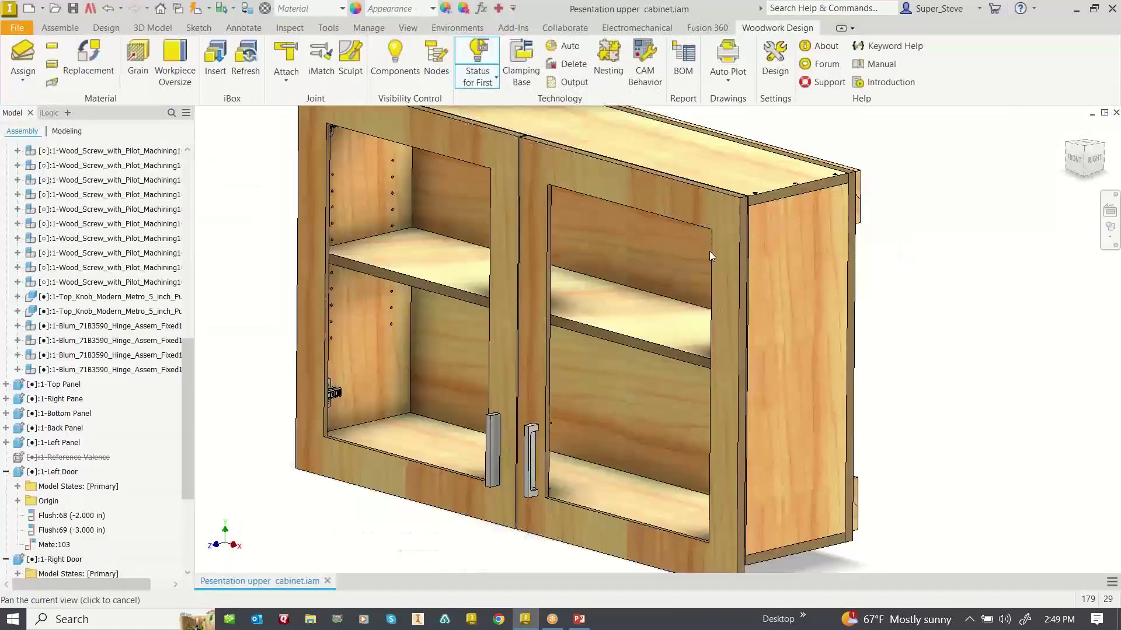
Show the first router's technology status, open the Left Panel in the CAM environment from its marker and orbit it onto its flat face
scroll(709, 251, "down", 2)
scroll(692, 274, "up", 5)
scroll(691, 271, "down", 4)
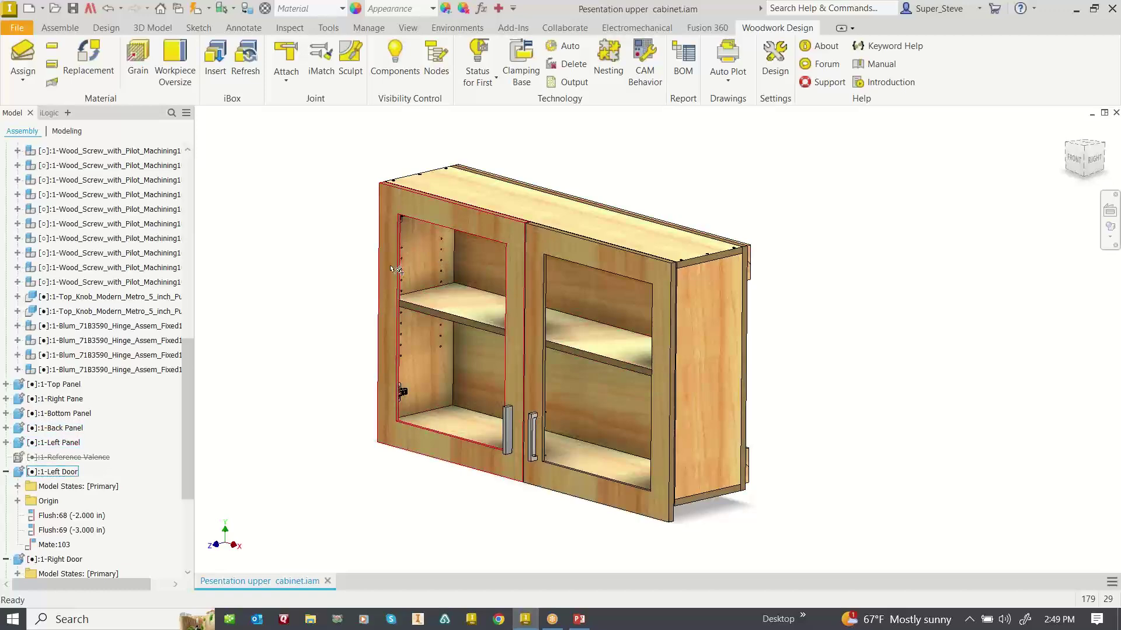
scroll(382, 271, "up", 4)
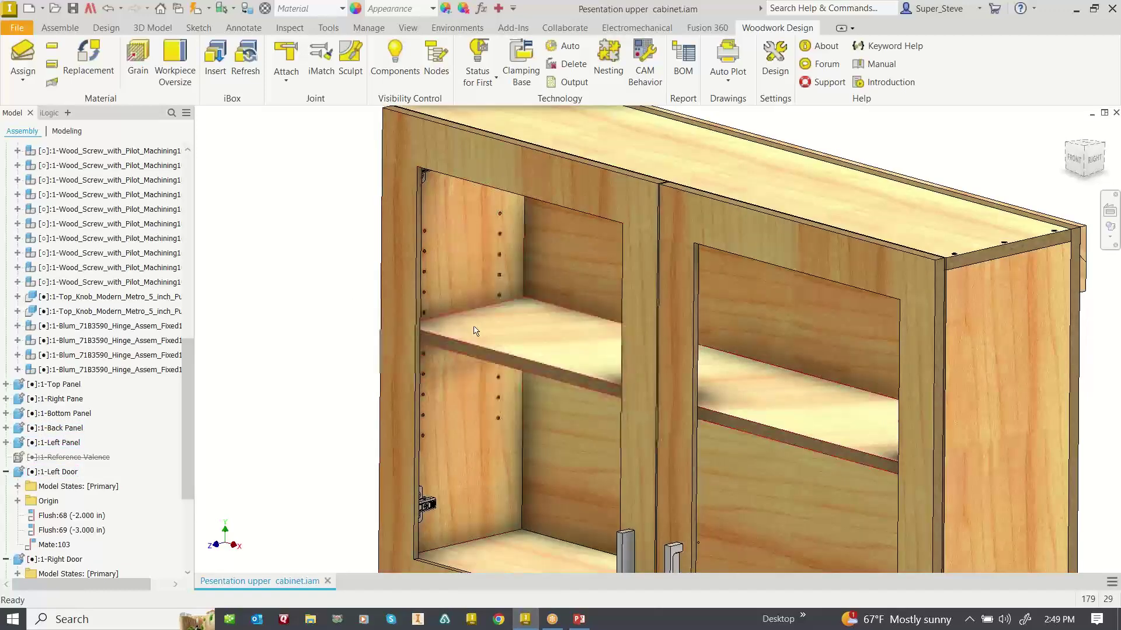
left_click(478, 58)
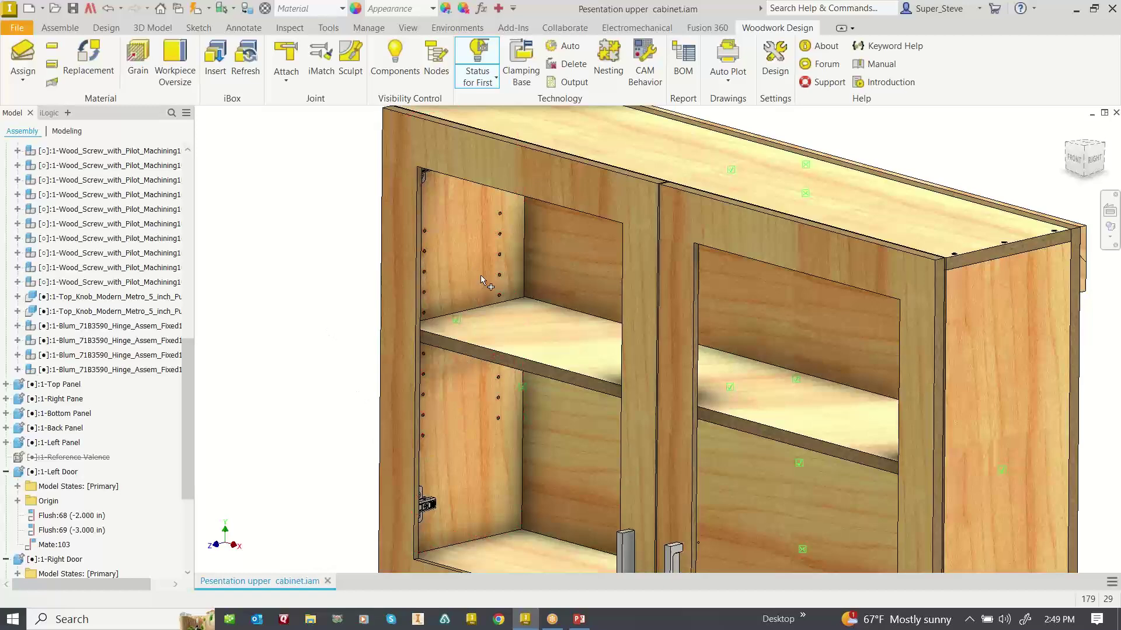
left_click(461, 330)
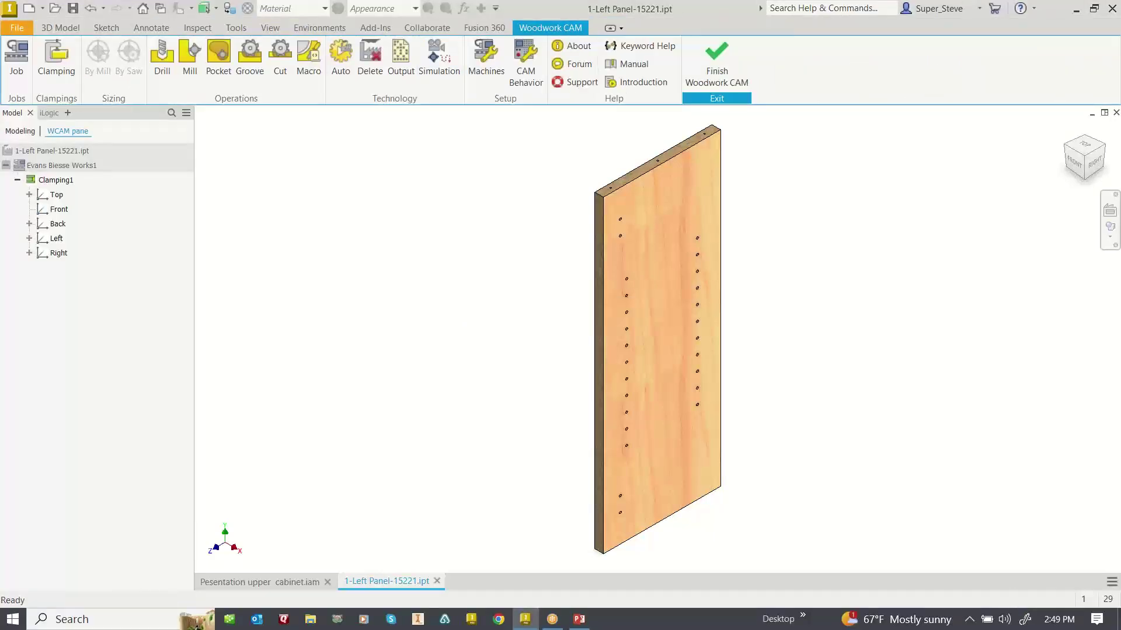
key("F4")
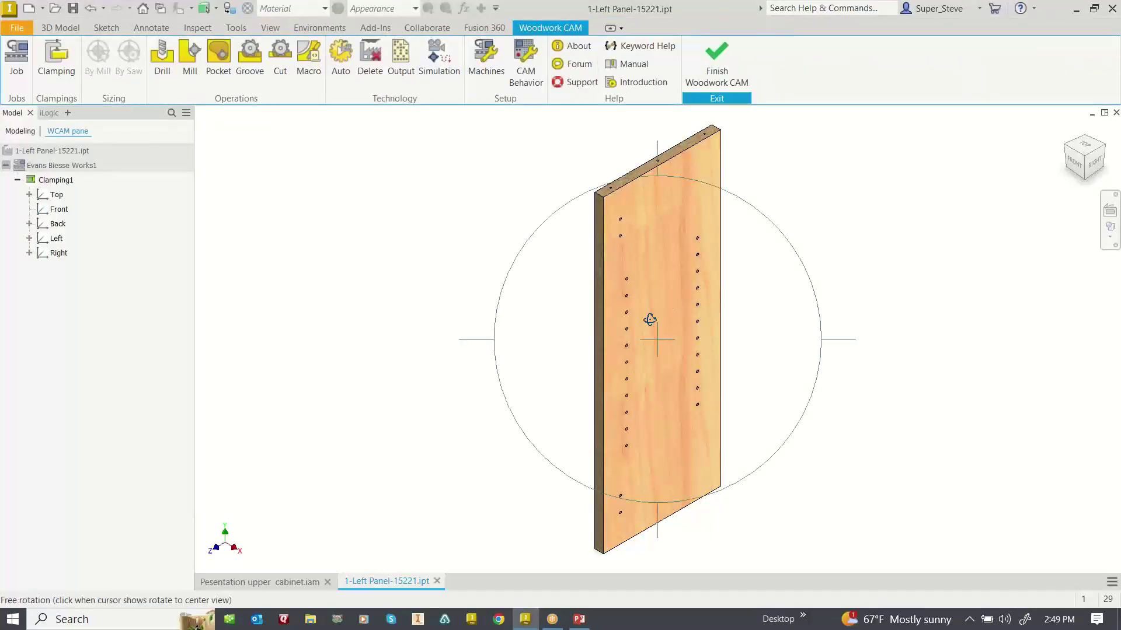
left_click_drag(680, 328, 561, 198)
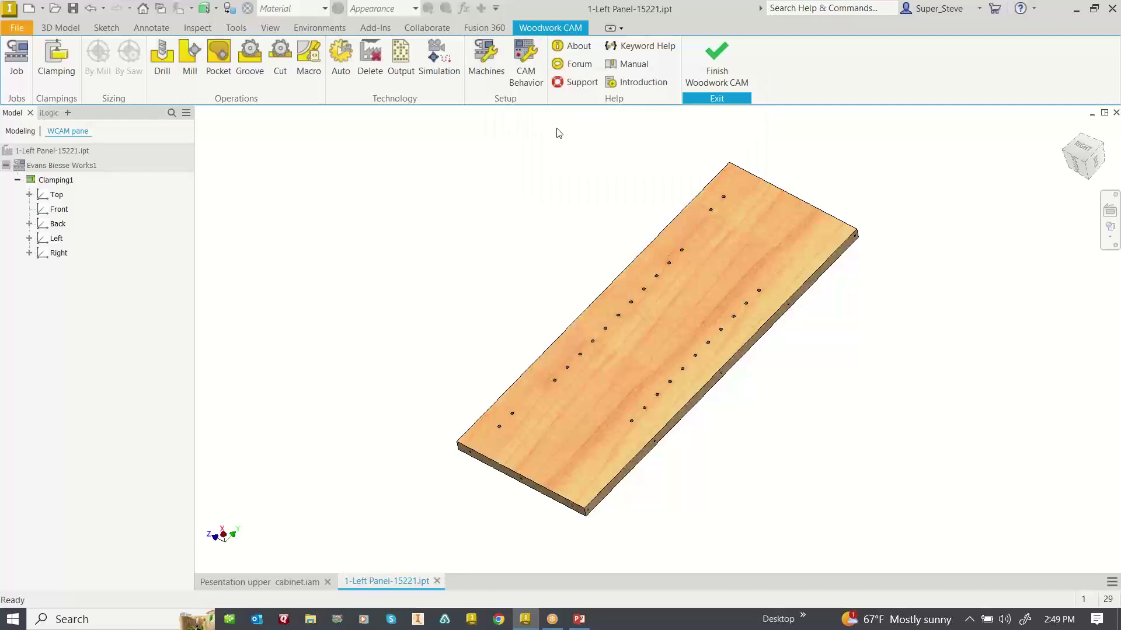
Simulate the Left Panel's CNC processing, rerun it with a shorter simulation step length, and close the part with its changes saved
left_click(432, 59)
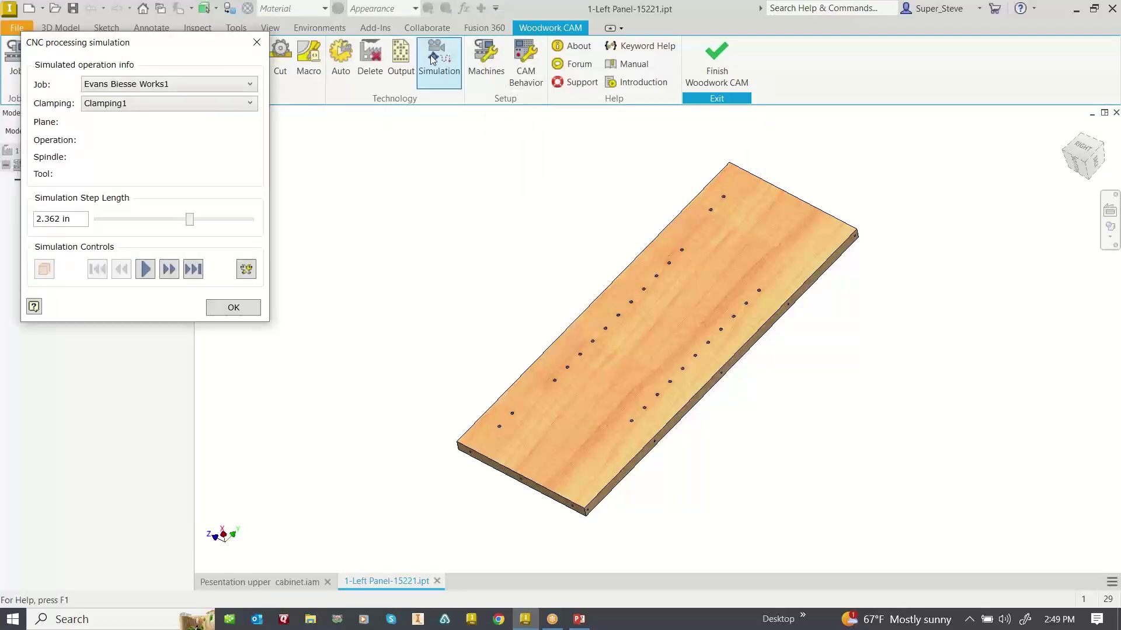
left_click(139, 273)
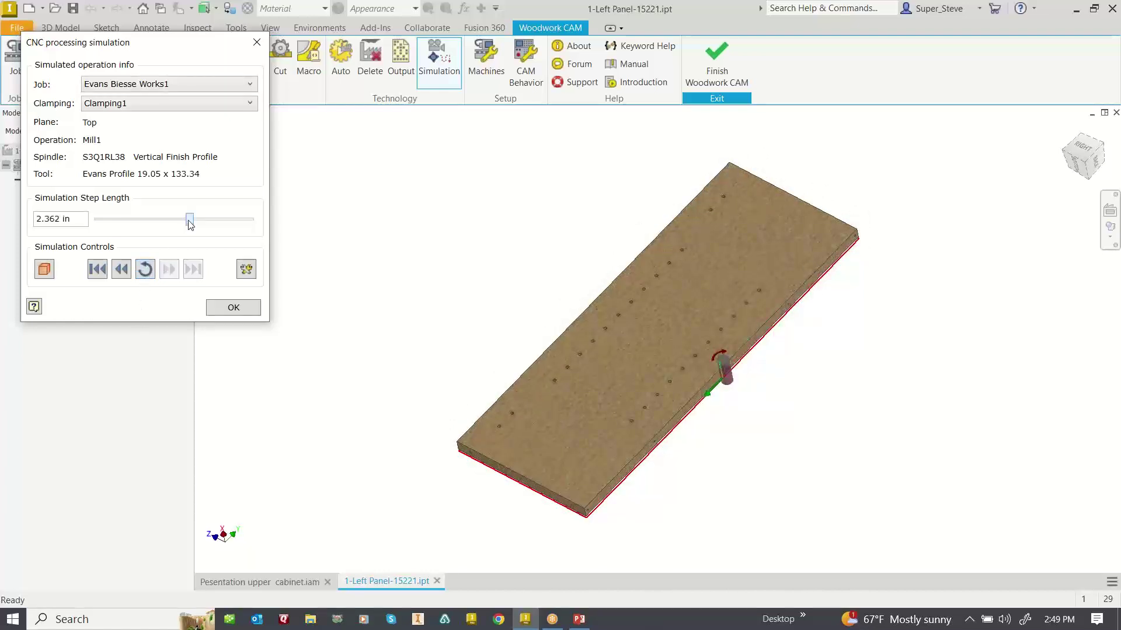
left_click_drag(190, 224, 168, 223)
left_click(145, 269)
left_click(229, 313)
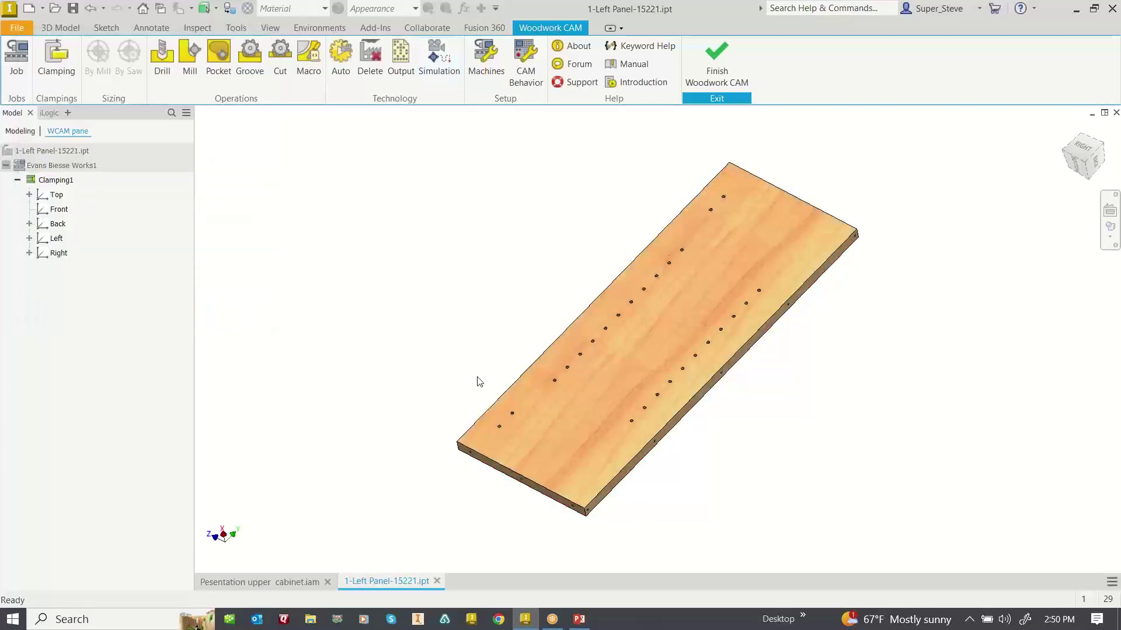
left_click(1115, 113)
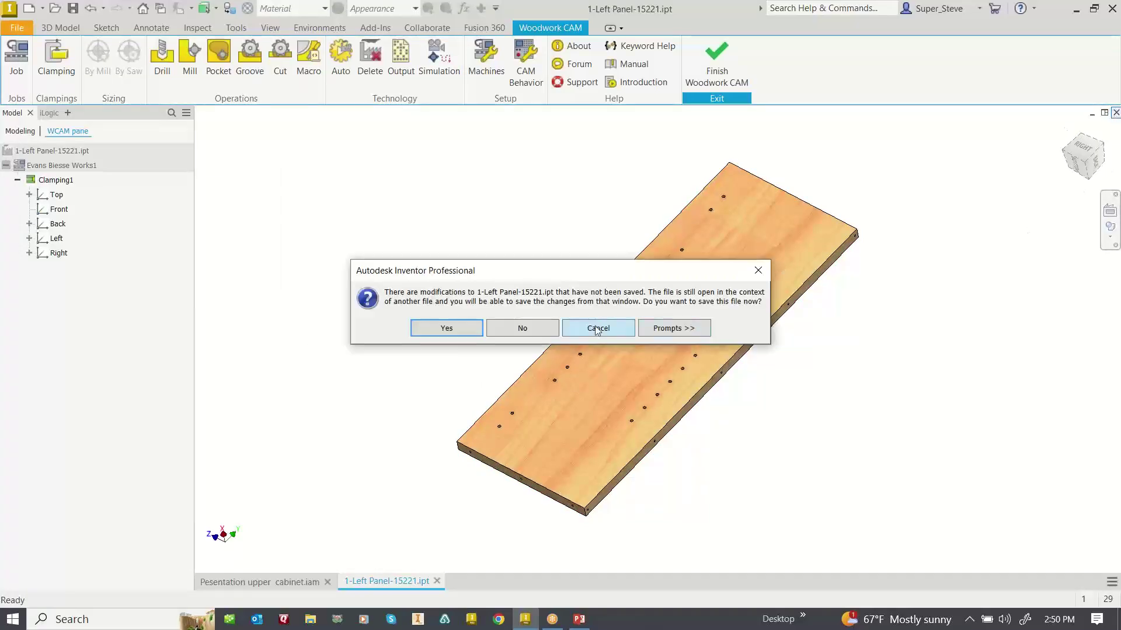
left_click(432, 327)
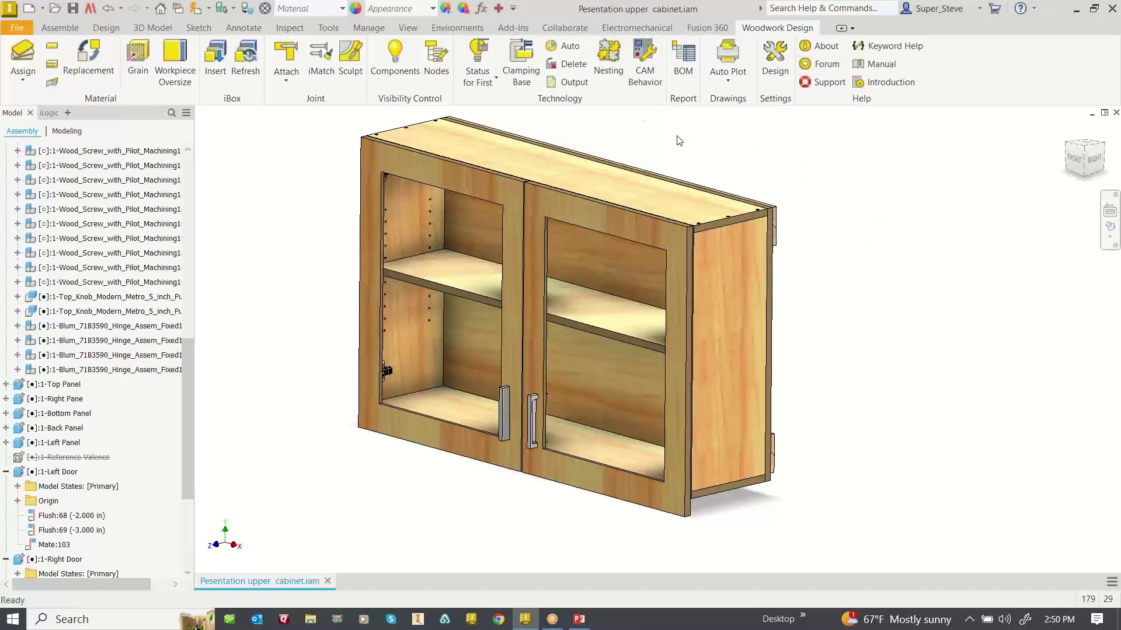
Recreate the CNC technology from scratch for all cabinet parts on the Evans Biesse Works router, without nesting
left_click(569, 45)
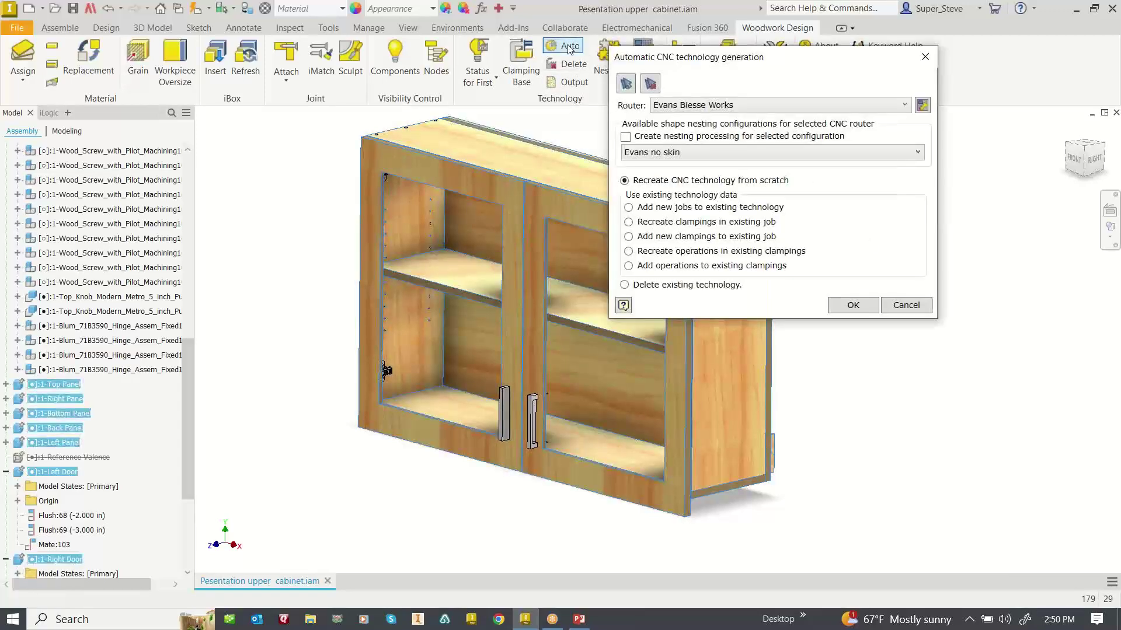
left_click(862, 307)
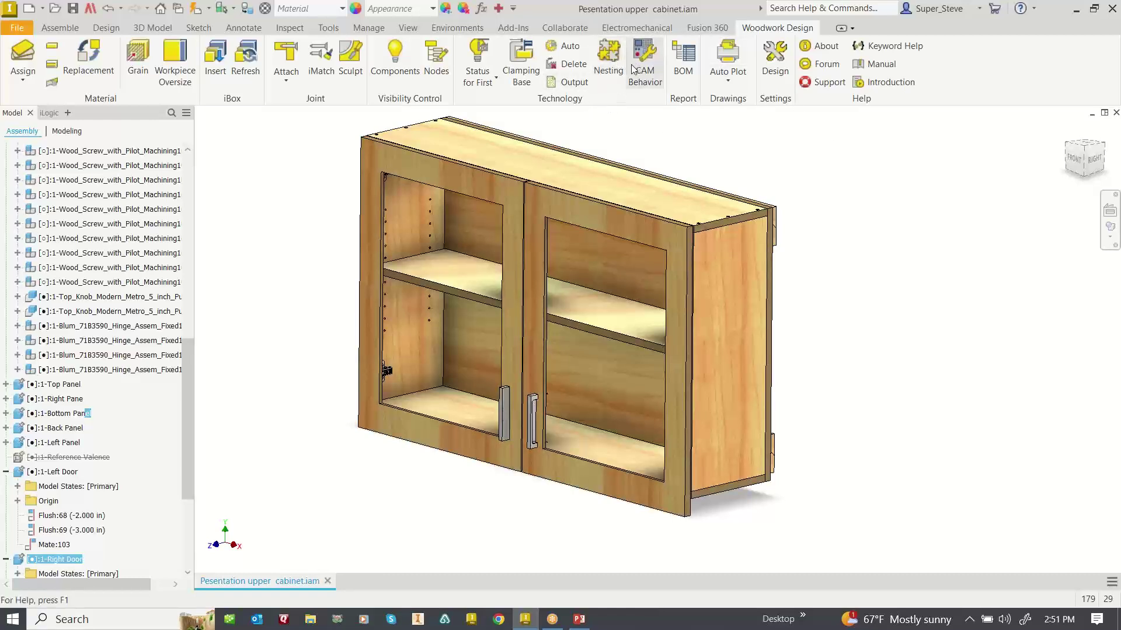
middle_click_drag(685, 131, 694, 142)
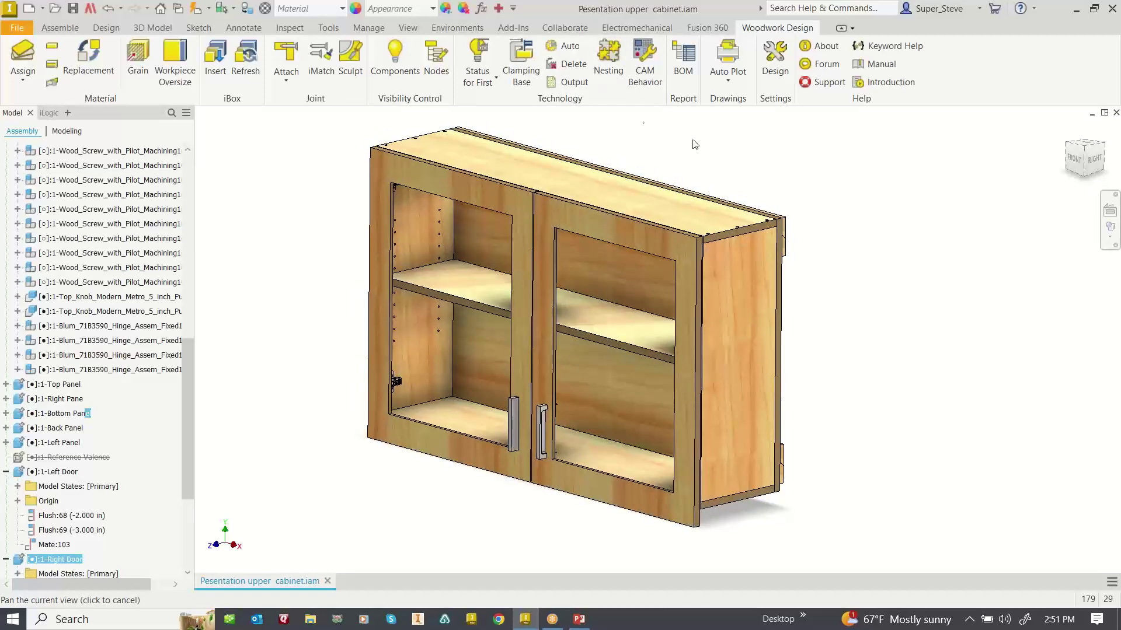
Output the cabinet's CNC files in CIX format to F:\Cam, overwriting existing files and linking them to the model, and open their directory
left_click(563, 85)
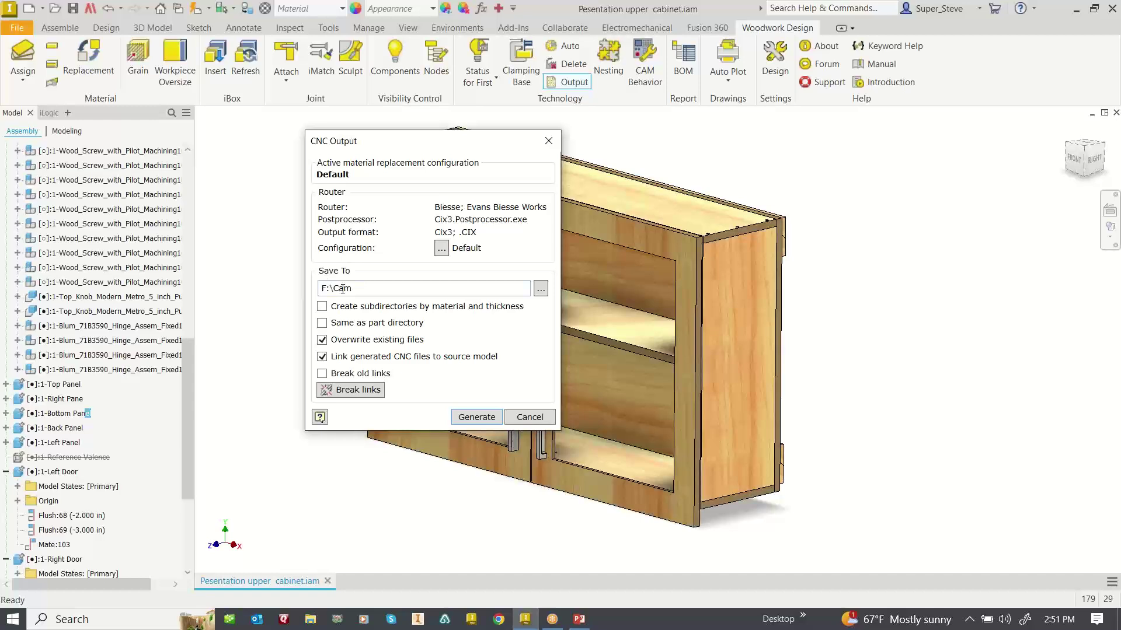
left_click(476, 416)
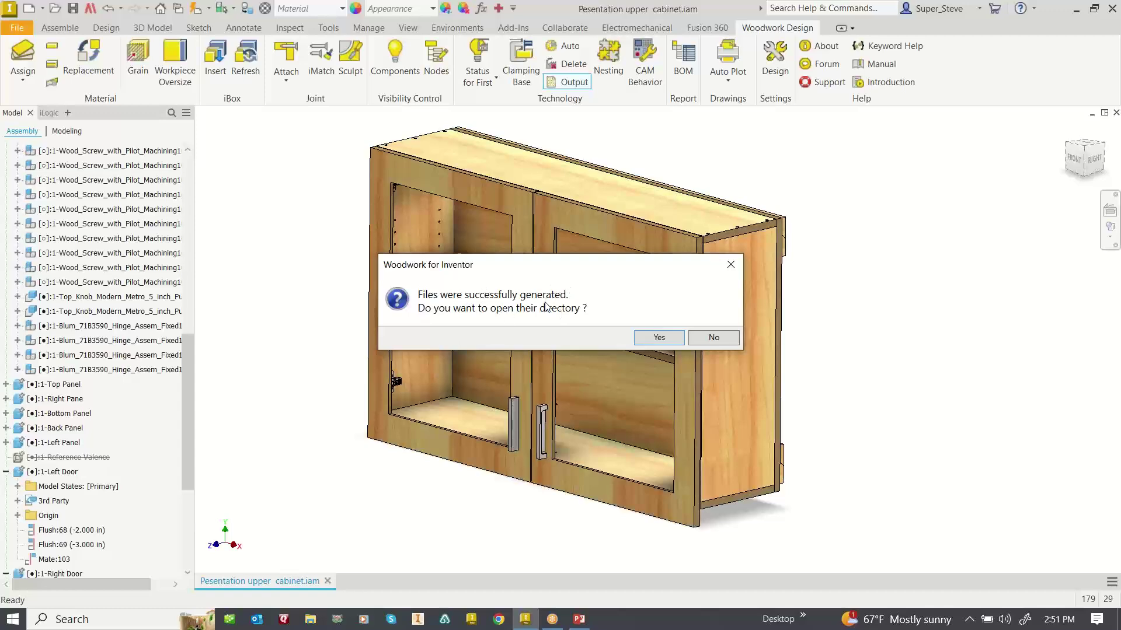
left_click(673, 345)
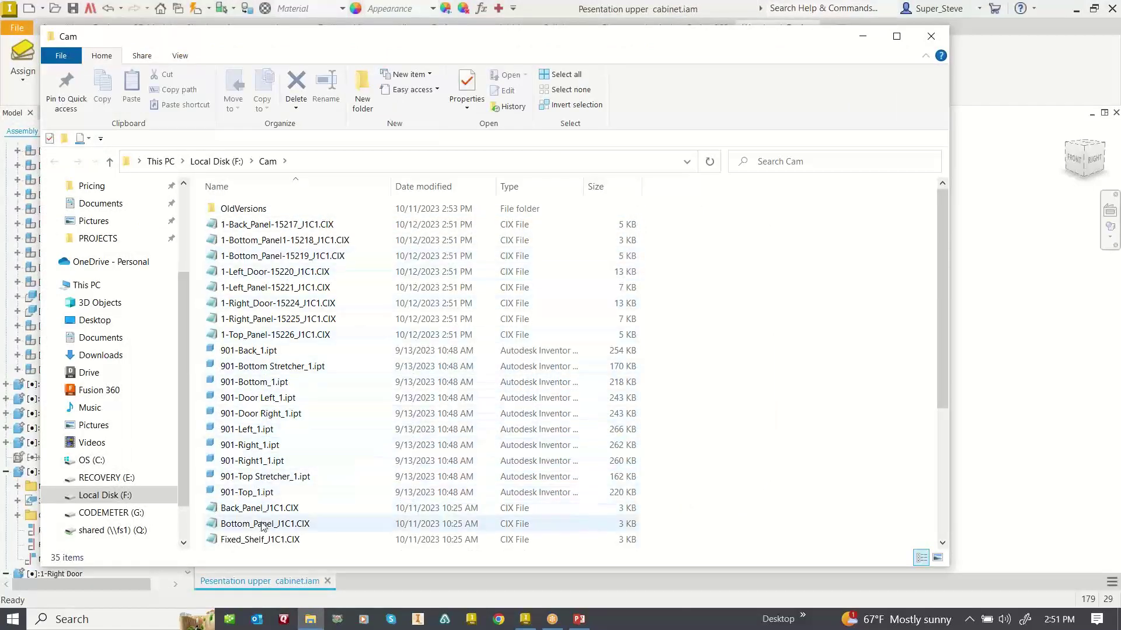
Look through the generated CIX files, inspect the code in 1-Right_Door-15224_J1C1.CIX, and close the file and its folder
scroll(351, 455, "down", 2)
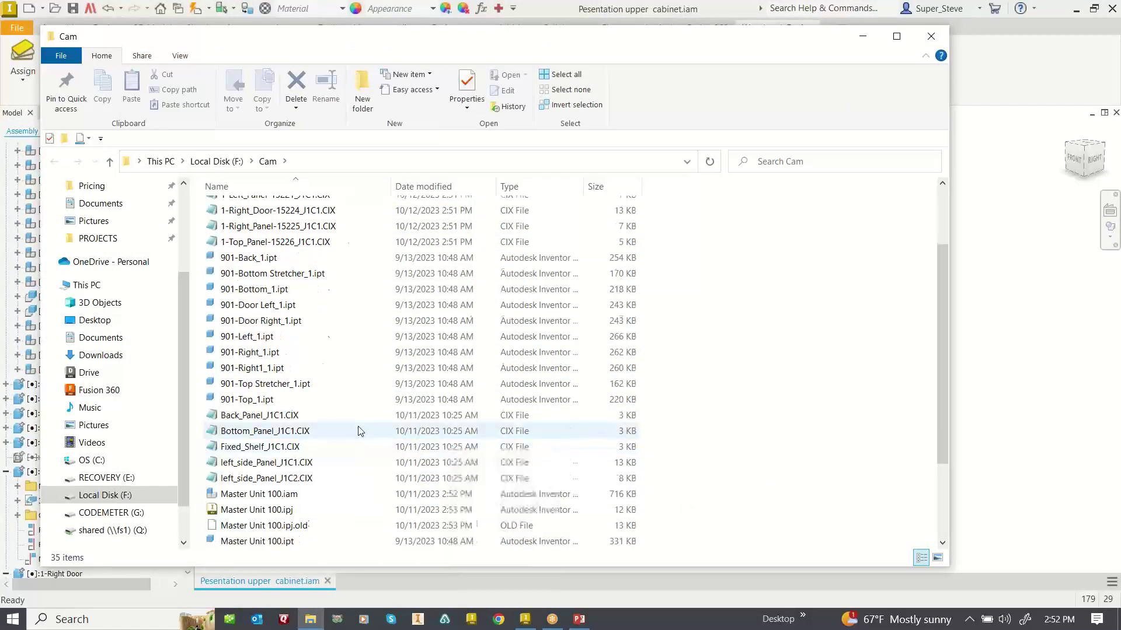
scroll(353, 409, "up", 2)
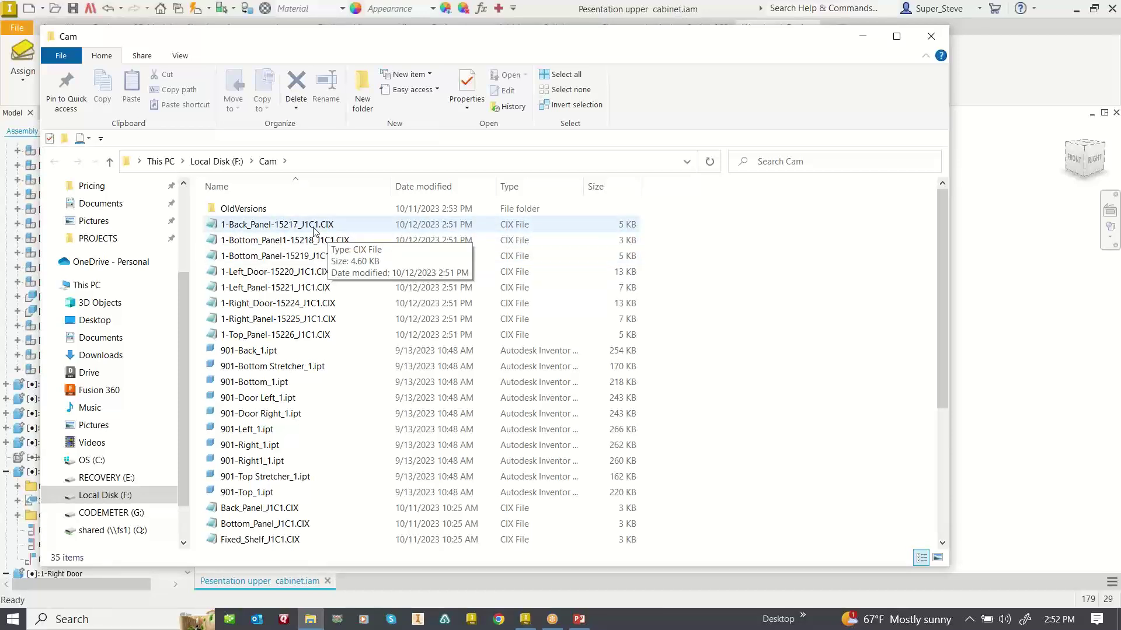
left_click(287, 304)
double_click(287, 304)
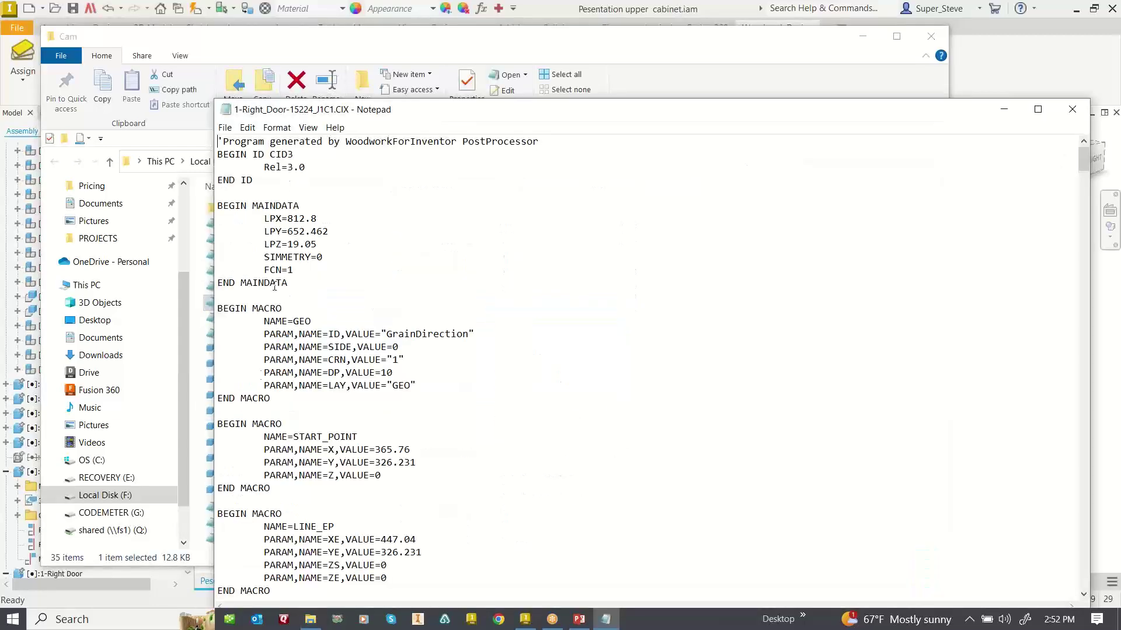
left_click(1068, 108)
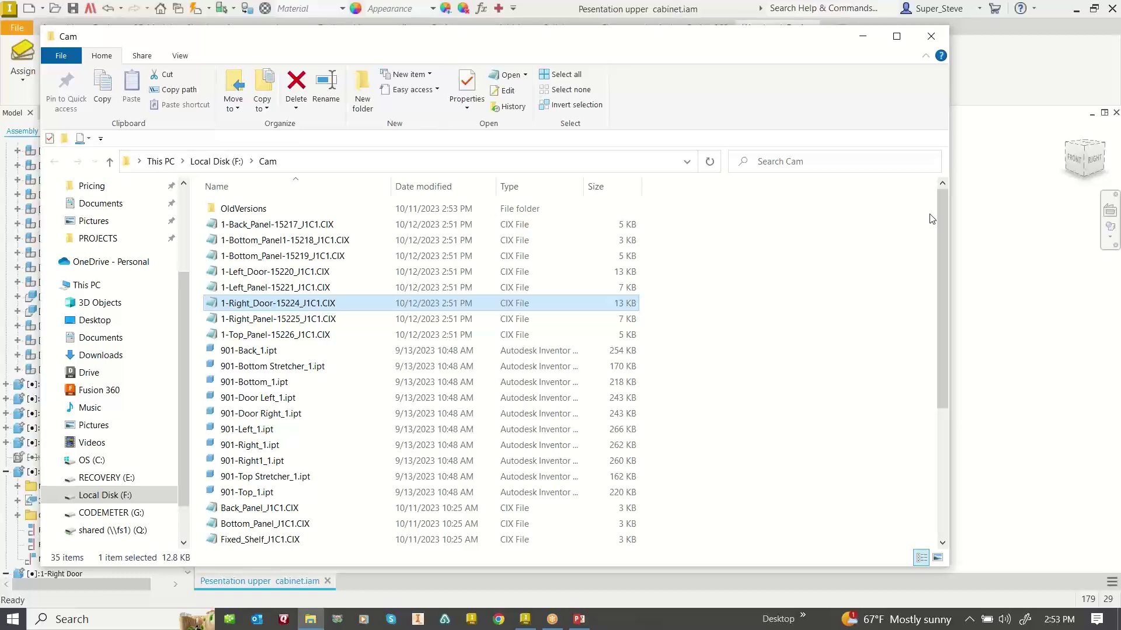
left_click(931, 37)
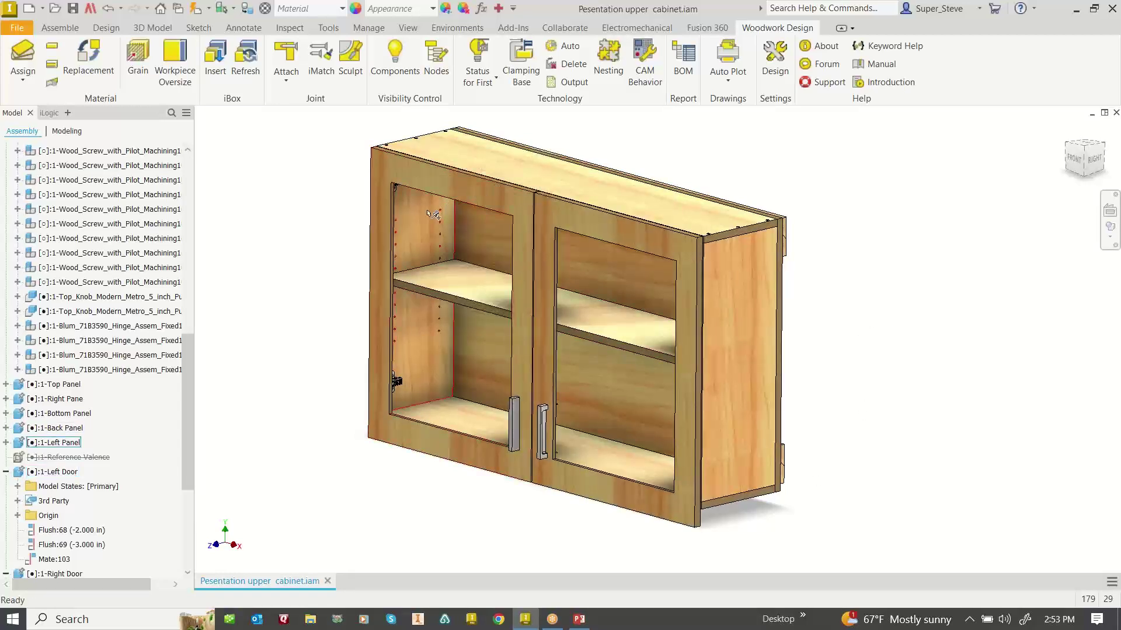
Open the Left Panel part from the cabinet assembly and orbit it to examine its face and edge holes up close
right_click(427, 164)
left_click(427, 122)
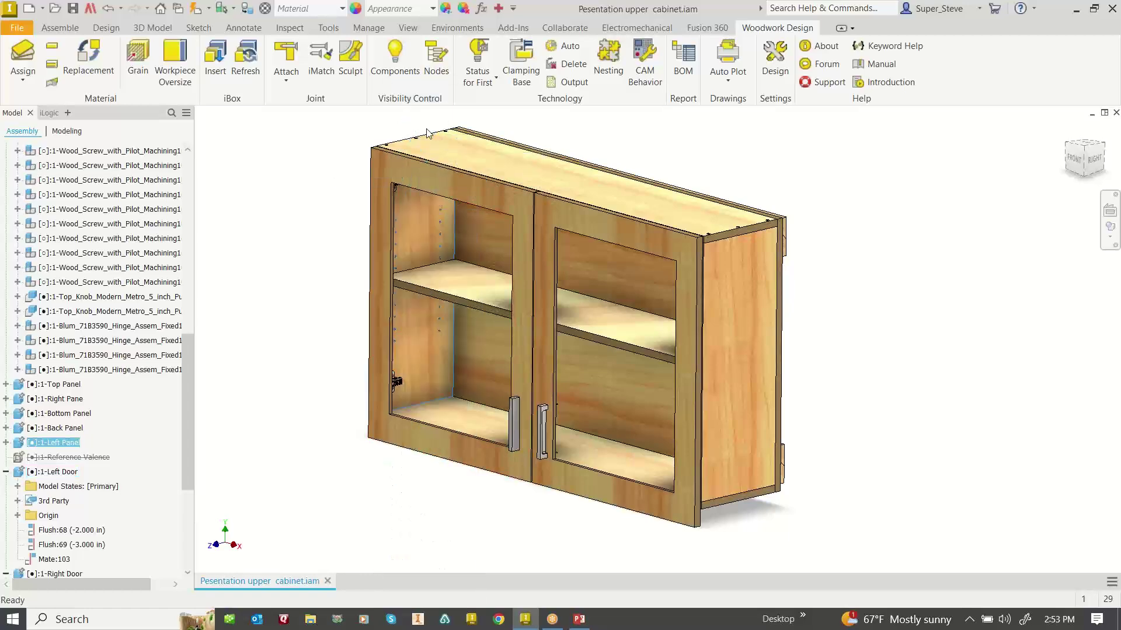
key("F4")
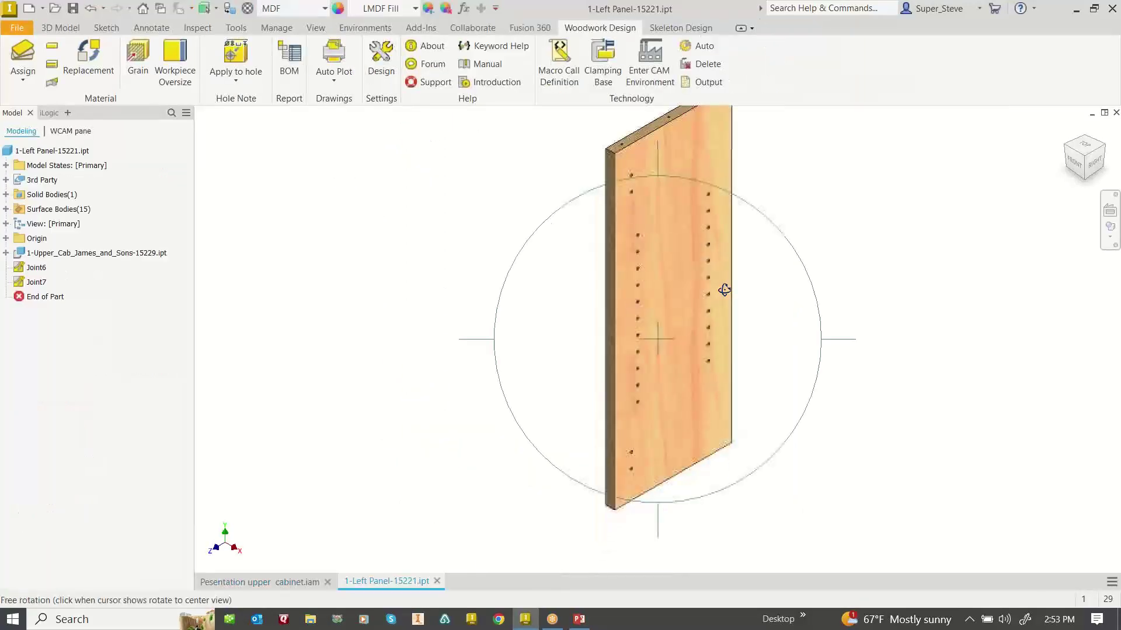
left_click_drag(723, 290, 593, 150)
scroll(603, 497, "down", 5)
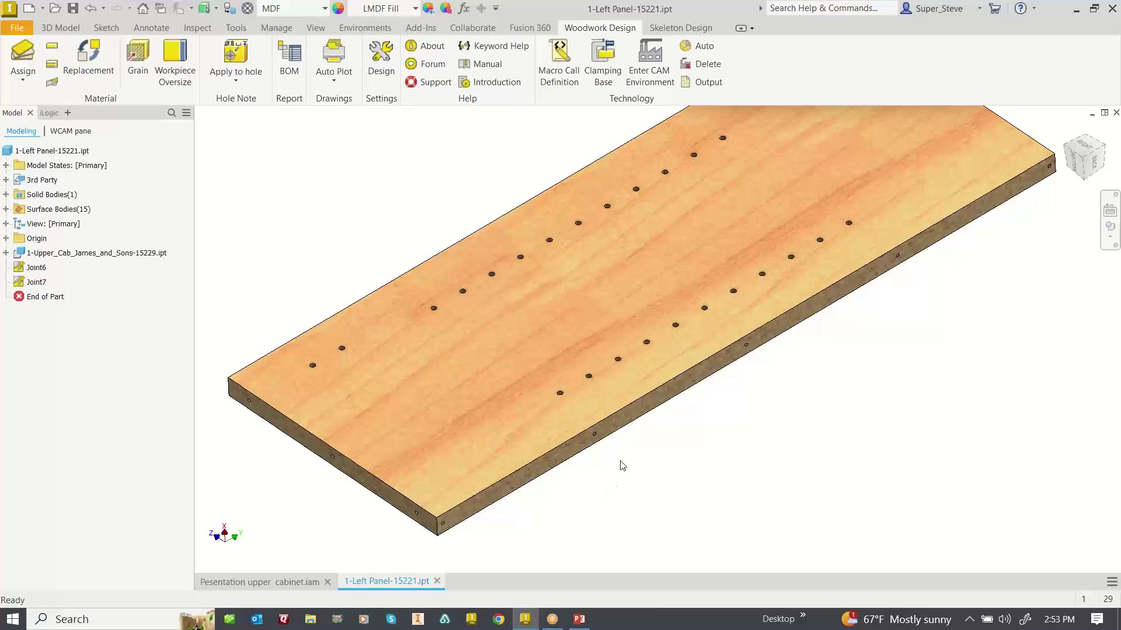
scroll(725, 387, "down", 3)
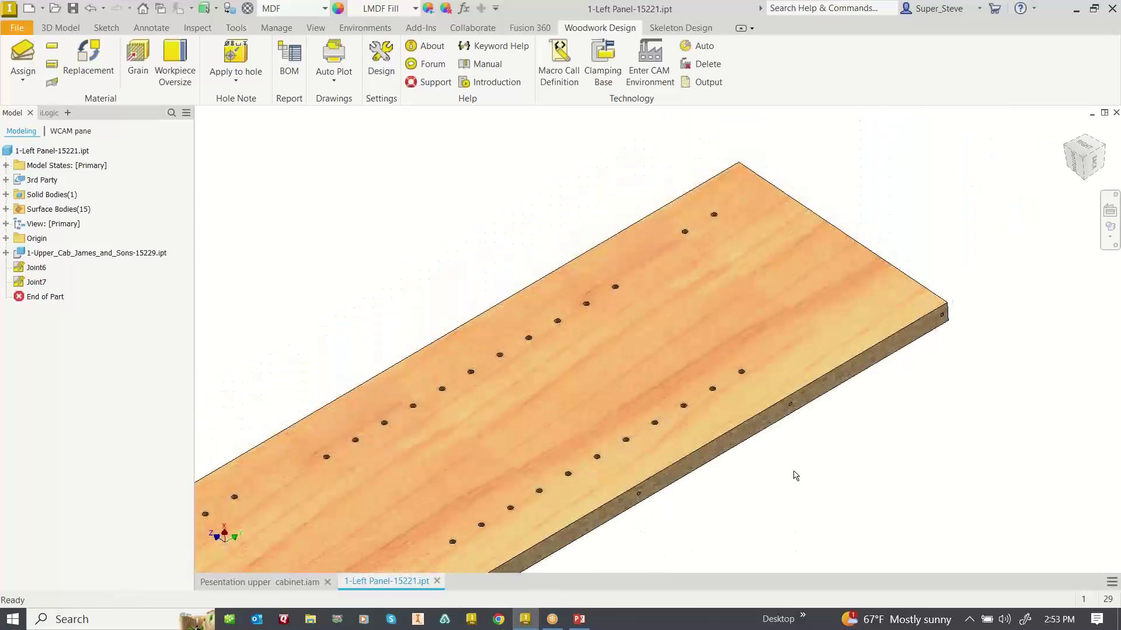
Start a sketch on the left panel's large face and draw a narrow rectangle across its full width near the far end
left_click(769, 283)
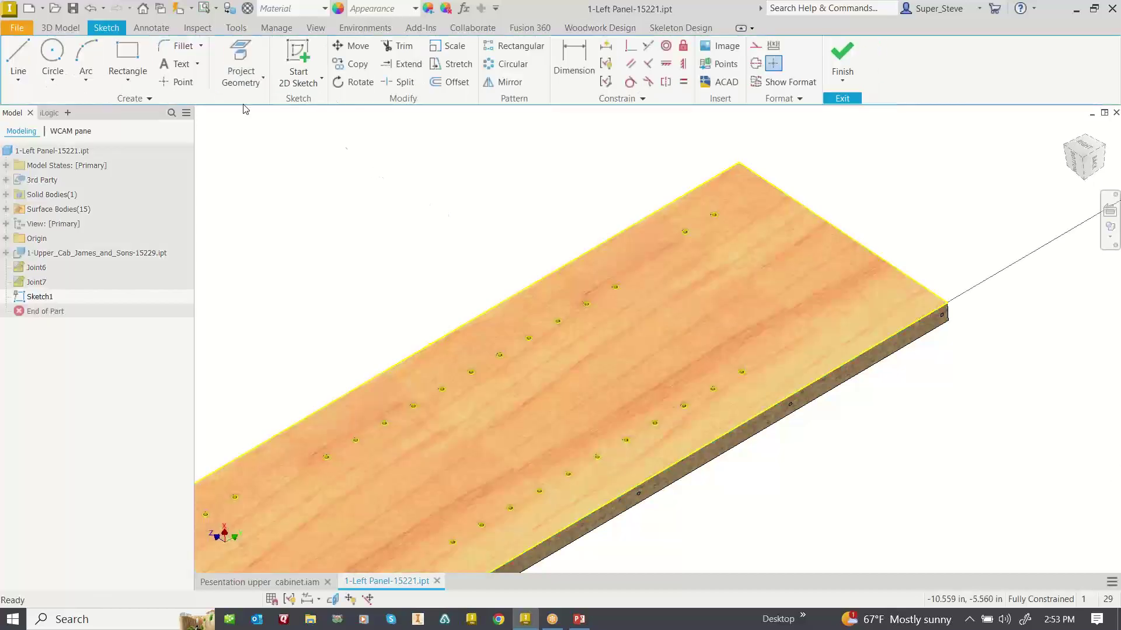
left_click(127, 57)
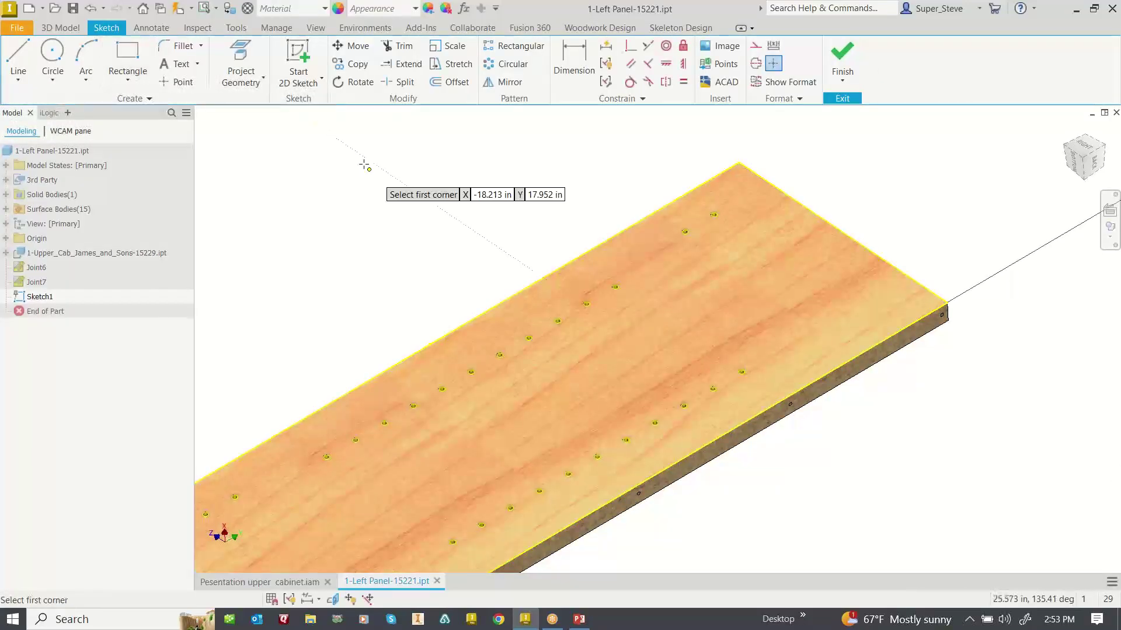
left_click(623, 230)
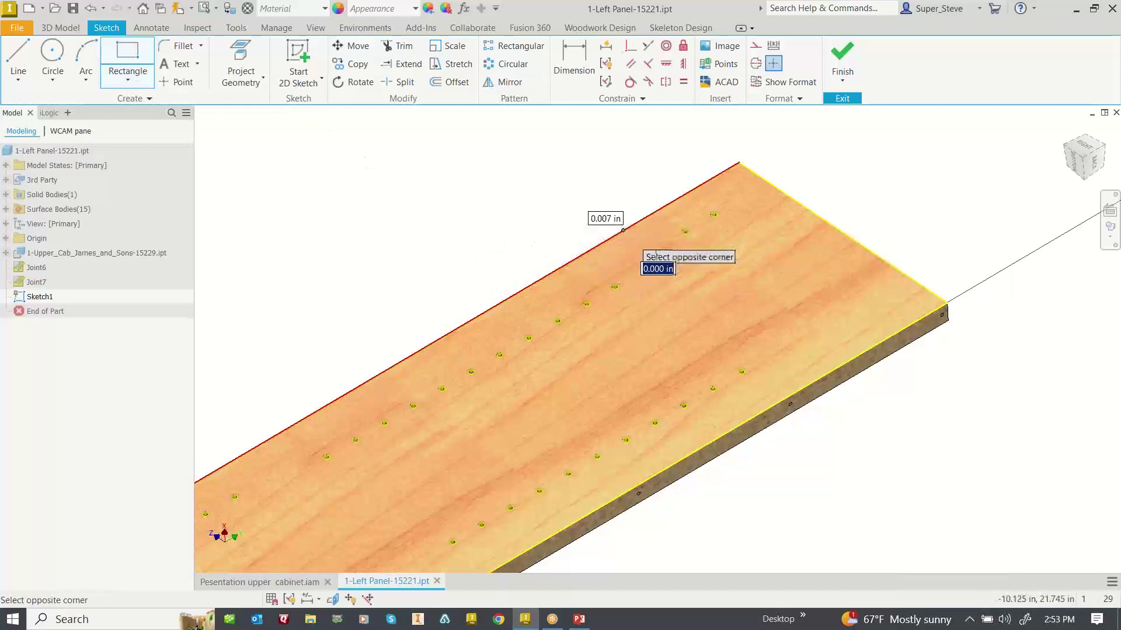
left_click(826, 380)
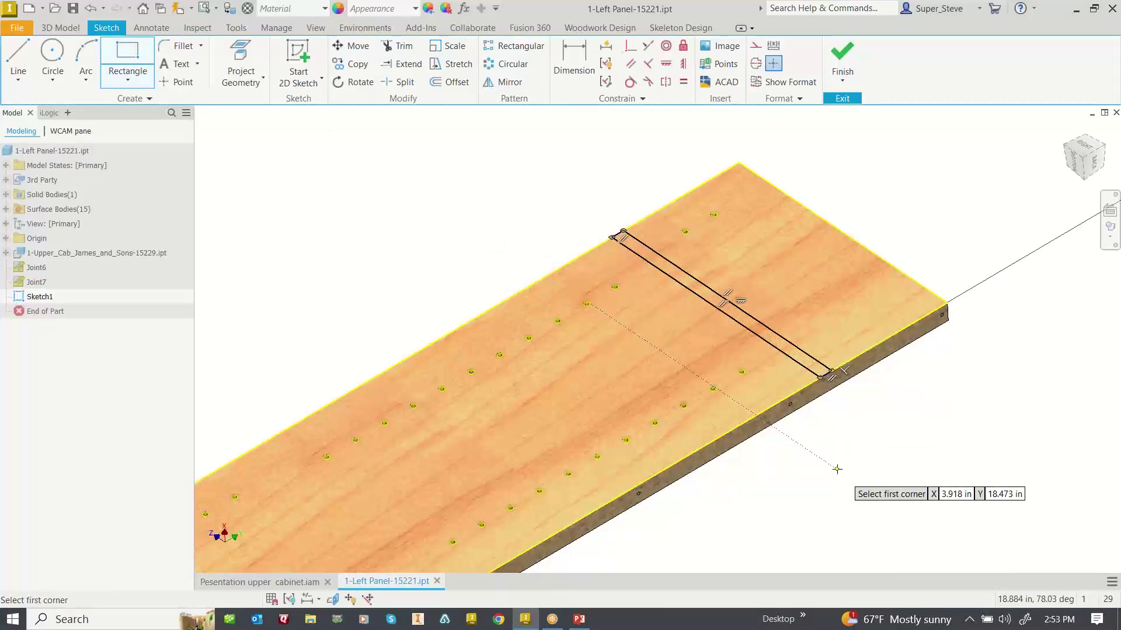
Dimension the rectangle's narrow width and set it to 0.75 in
key("d")
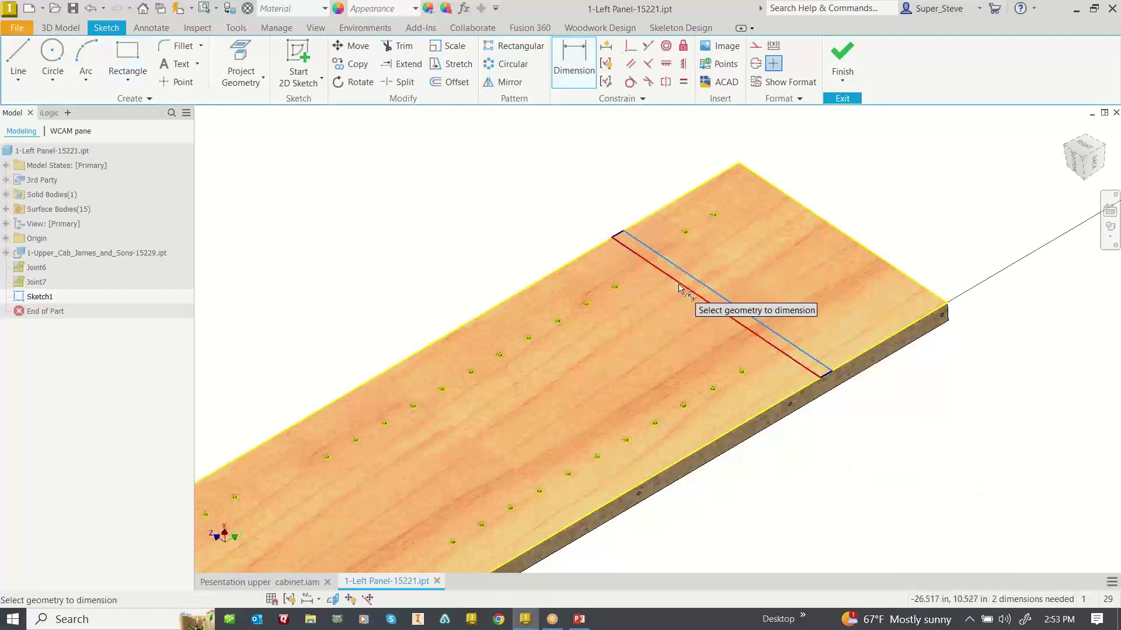
left_click(679, 287)
left_click(569, 196)
type(".")
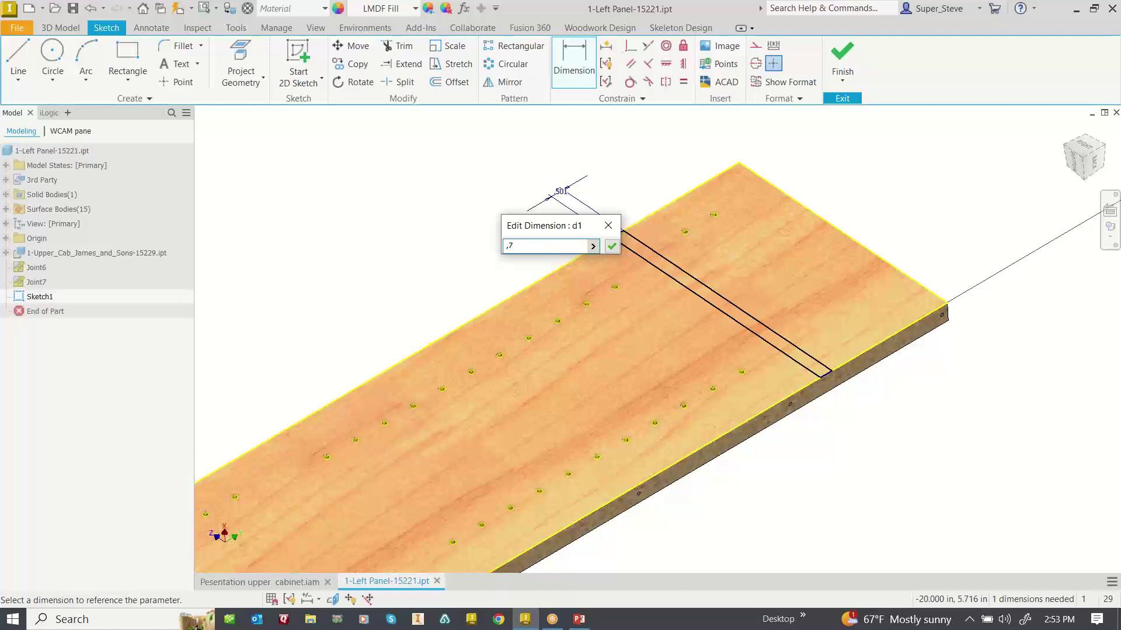
type("75")
key("Return")
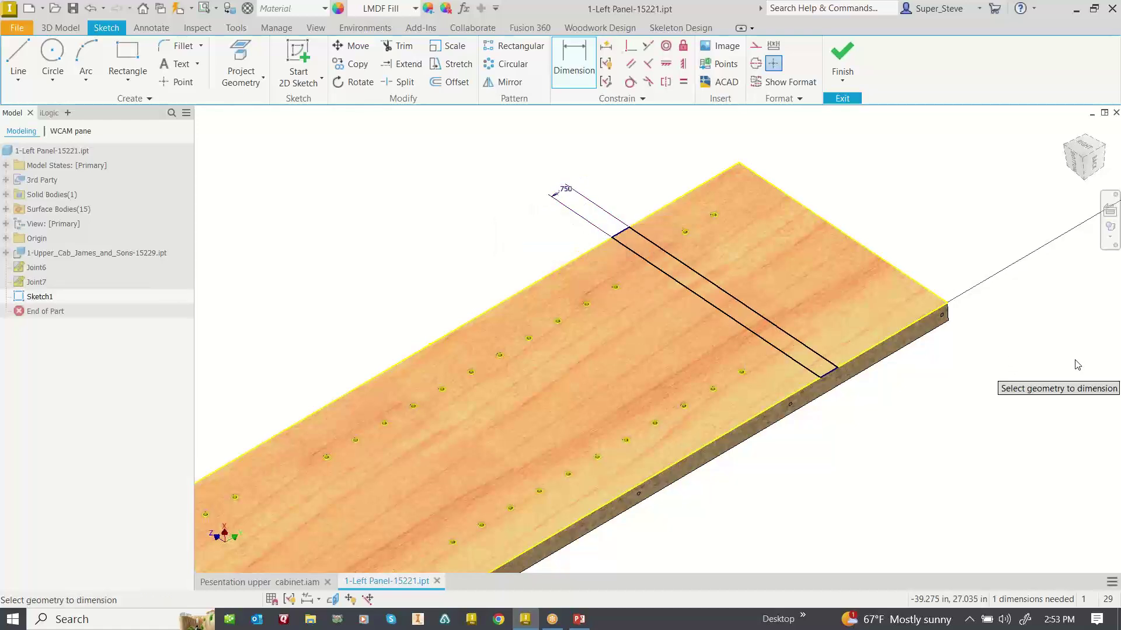
Position the rectangle 5 in from the panel's nearest end edge with a dimension
left_click(759, 315)
left_click(844, 235)
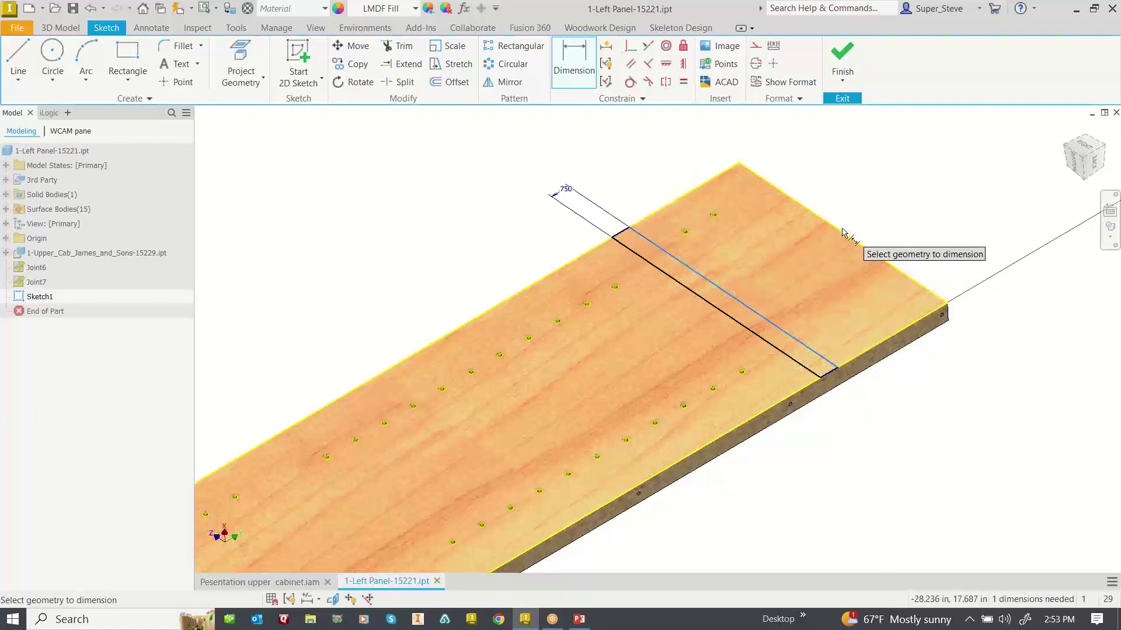
left_click(891, 205)
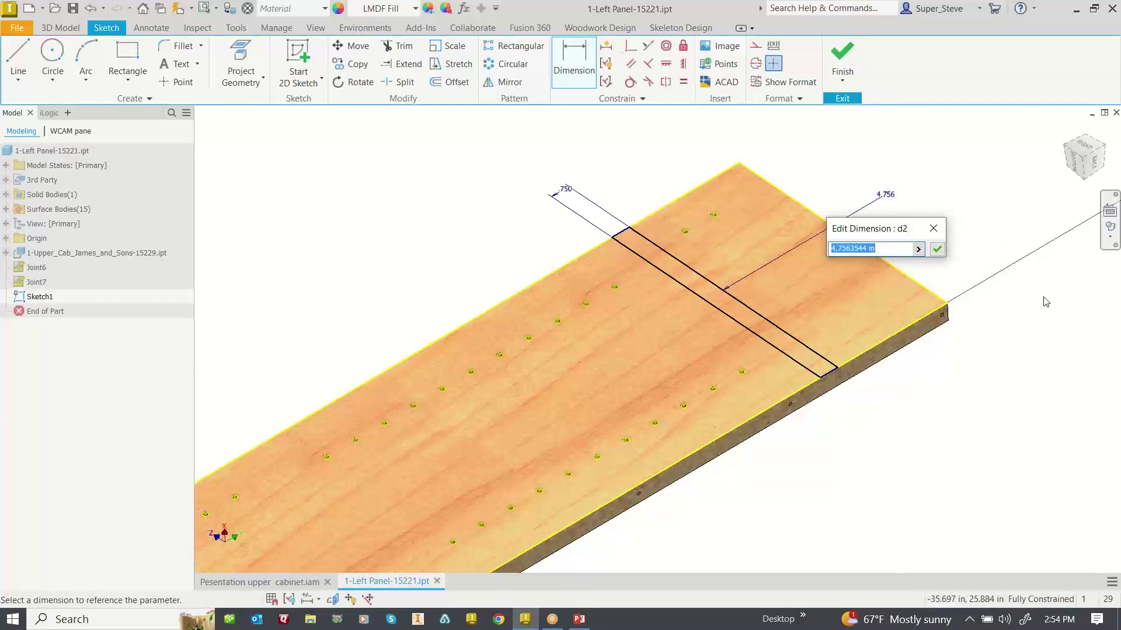
type("5")
key("Return")
Extrude the rectangle as a cut 0.375 in deep into the panel to form a dado across its width
key("e")
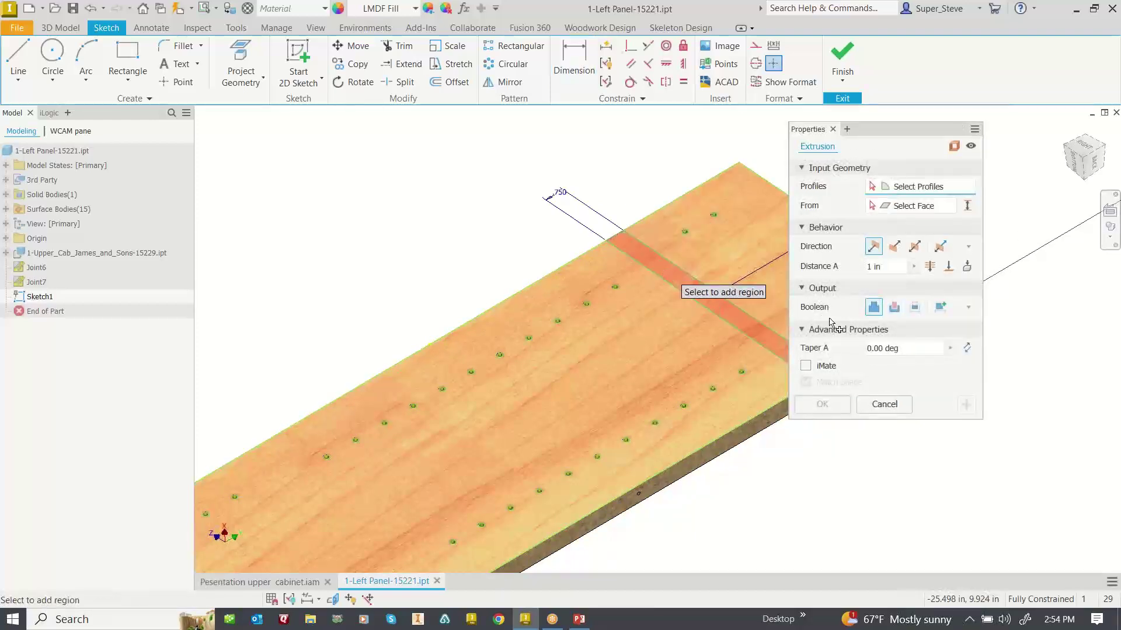
left_click(663, 272)
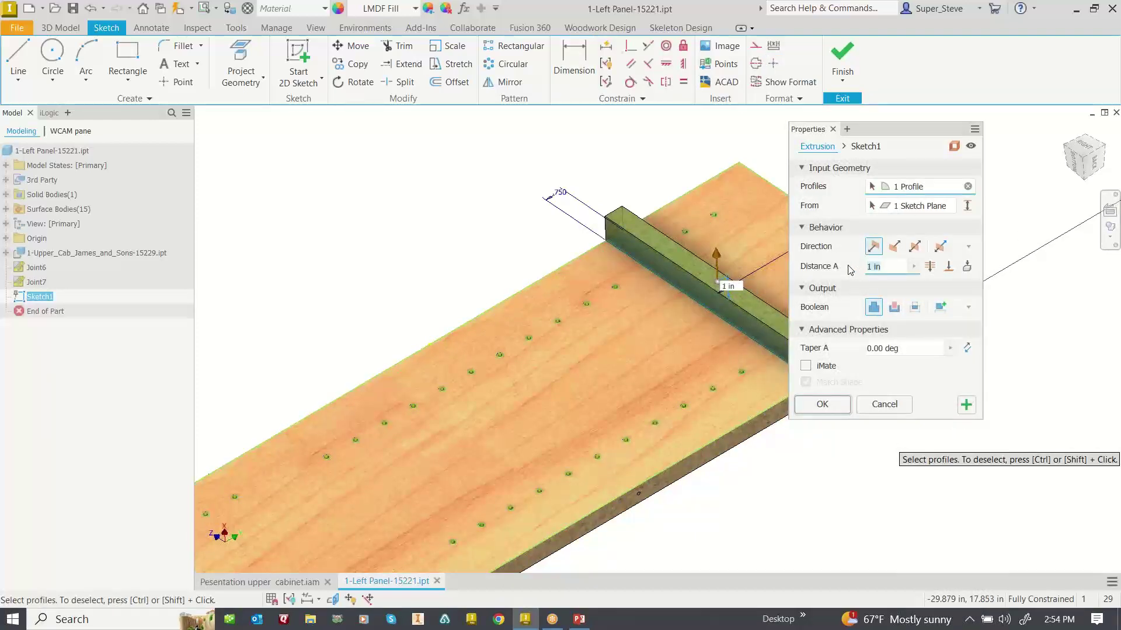
type(".375")
left_click(948, 266)
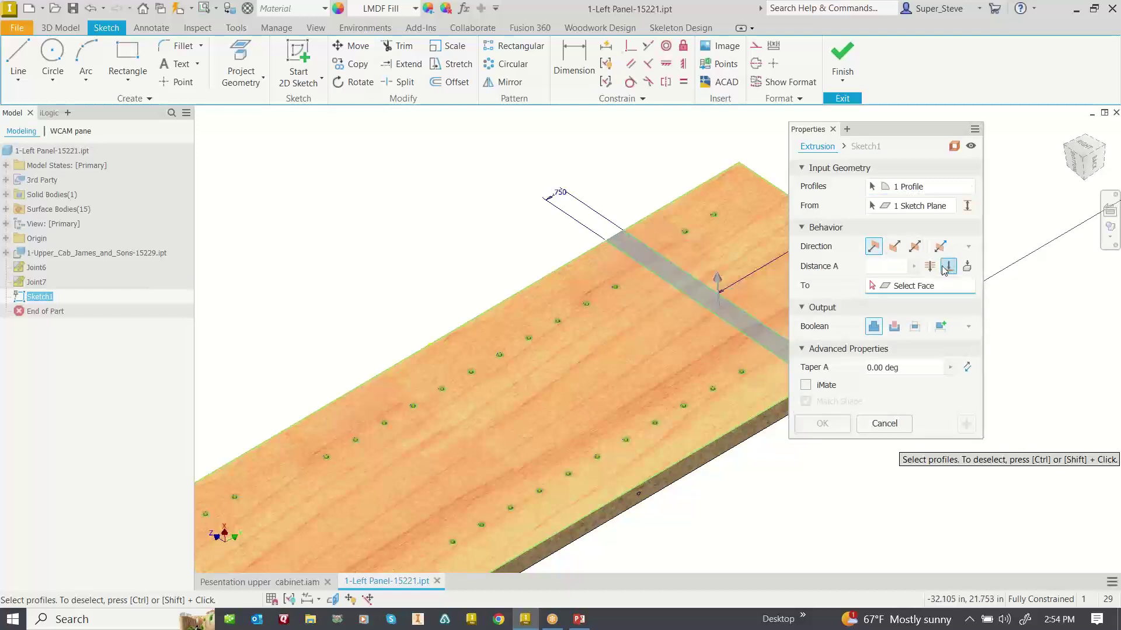
left_click(894, 327)
left_click(949, 268)
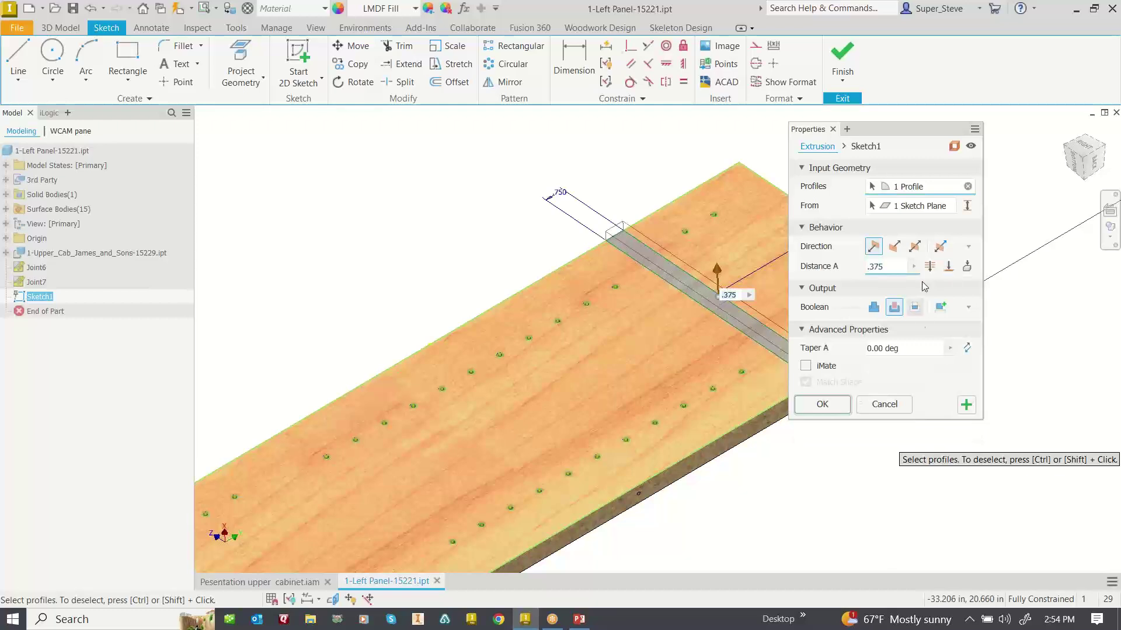
left_click(895, 247)
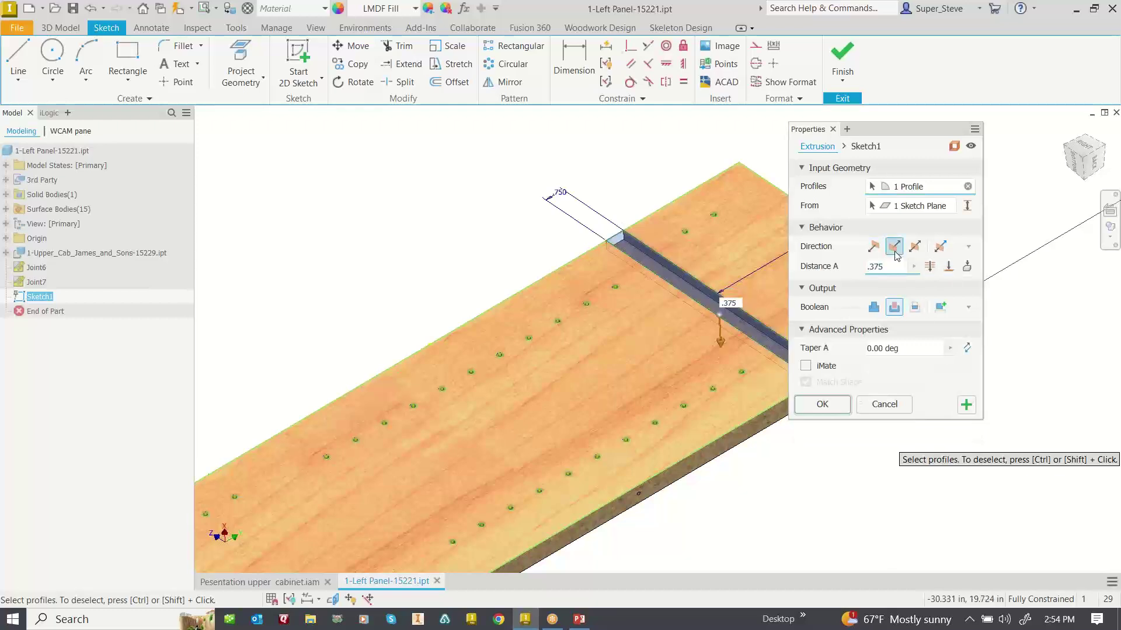
left_click(836, 404)
Start a sketch on the face at the panel's opposite end and draw a circle centred near the middle of the end edge
scroll(837, 393, "down", 3)
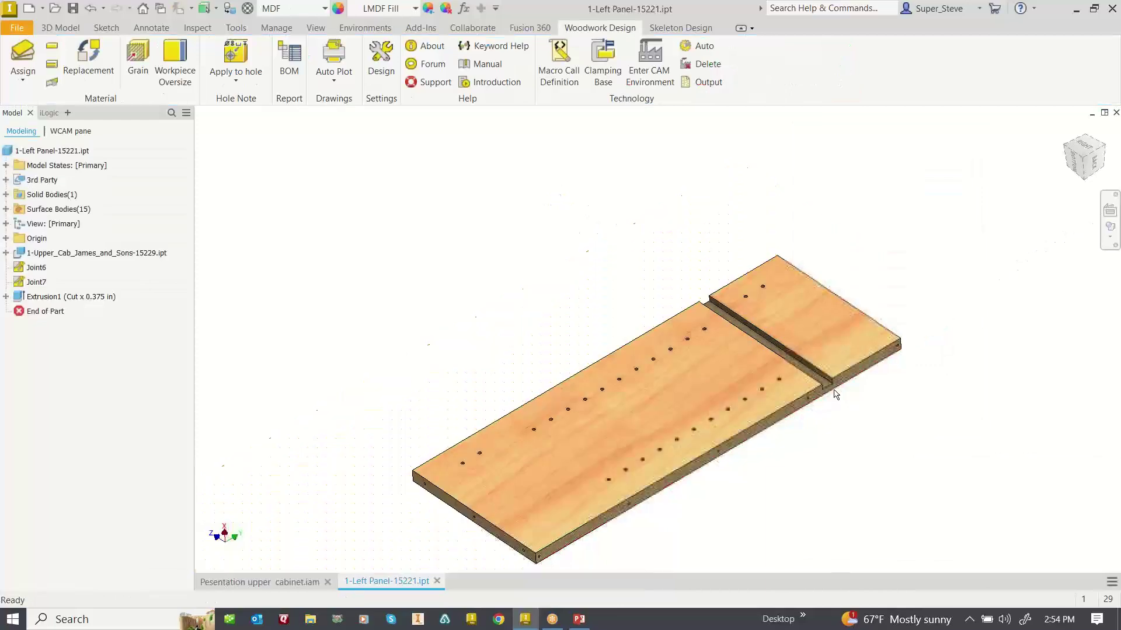
middle_click_drag(840, 380, 864, 304)
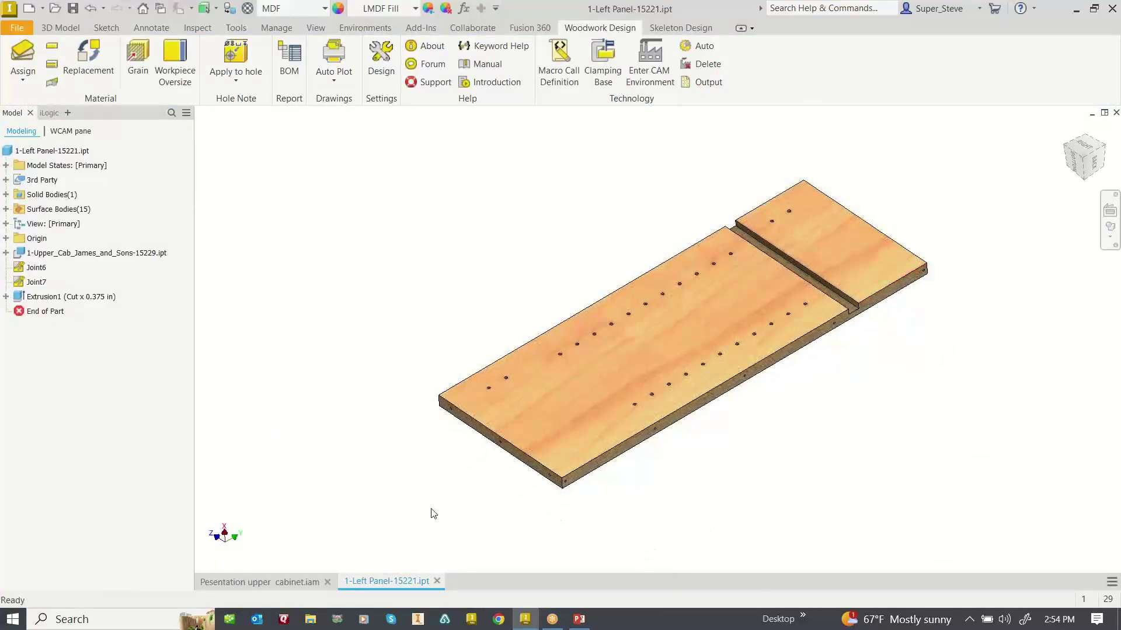
scroll(430, 512, "up", 4)
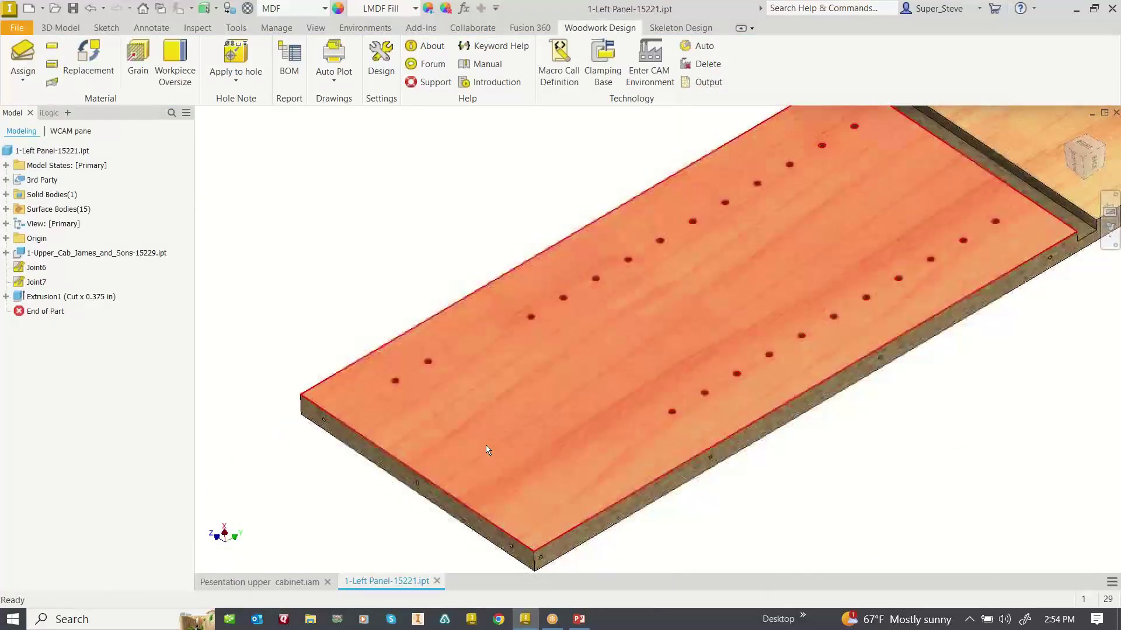
left_click(486, 445)
left_click(504, 436)
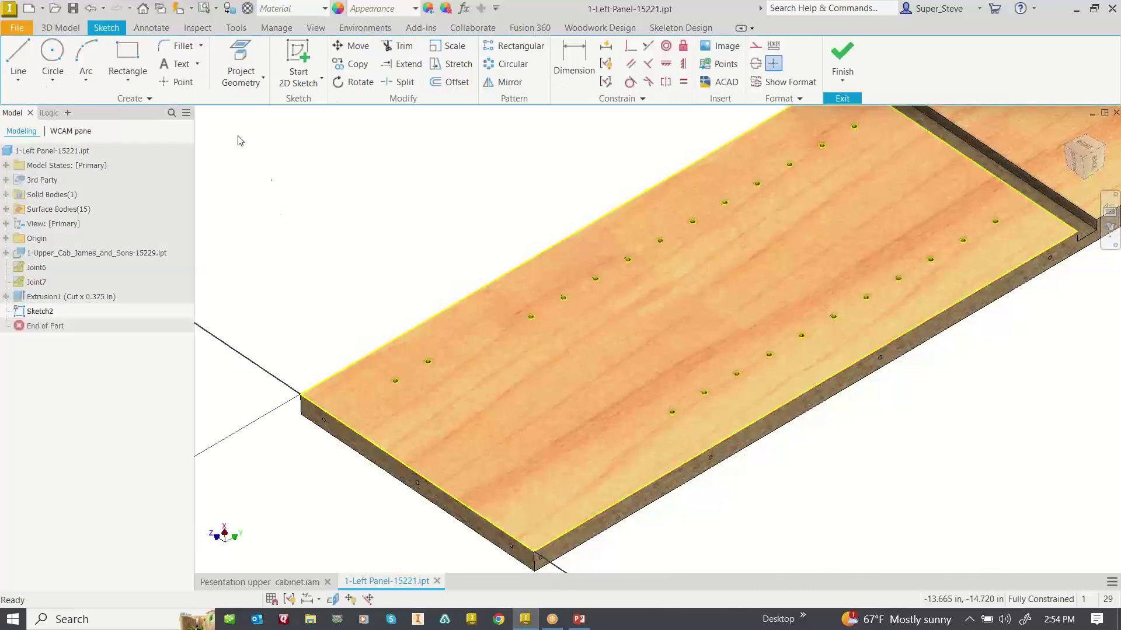
left_click(52, 56)
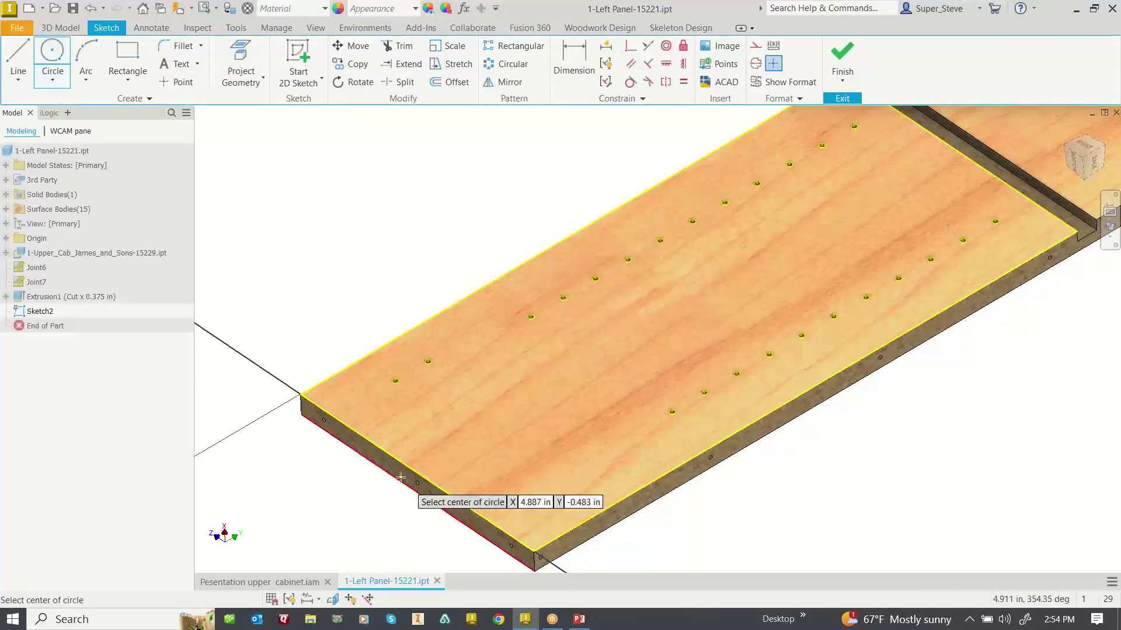
left_click(427, 481)
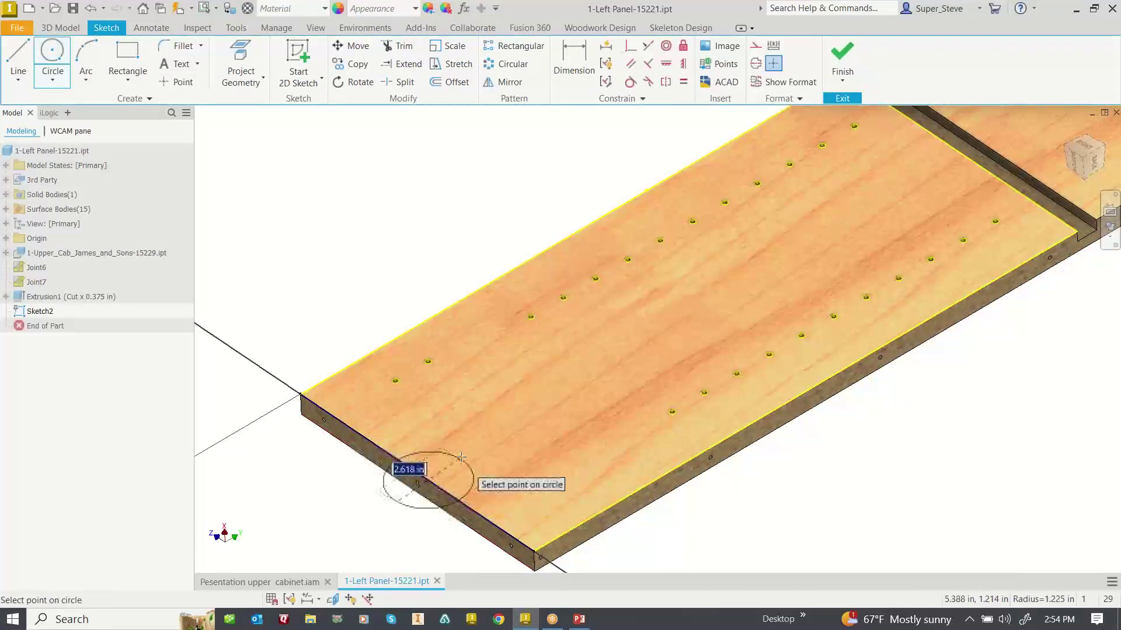
left_click(495, 450)
Offset the circle outward by 1 in and trim away the parts of both circles that lie beyond the panel's end edge
middle_click_drag(540, 430, 541, 402)
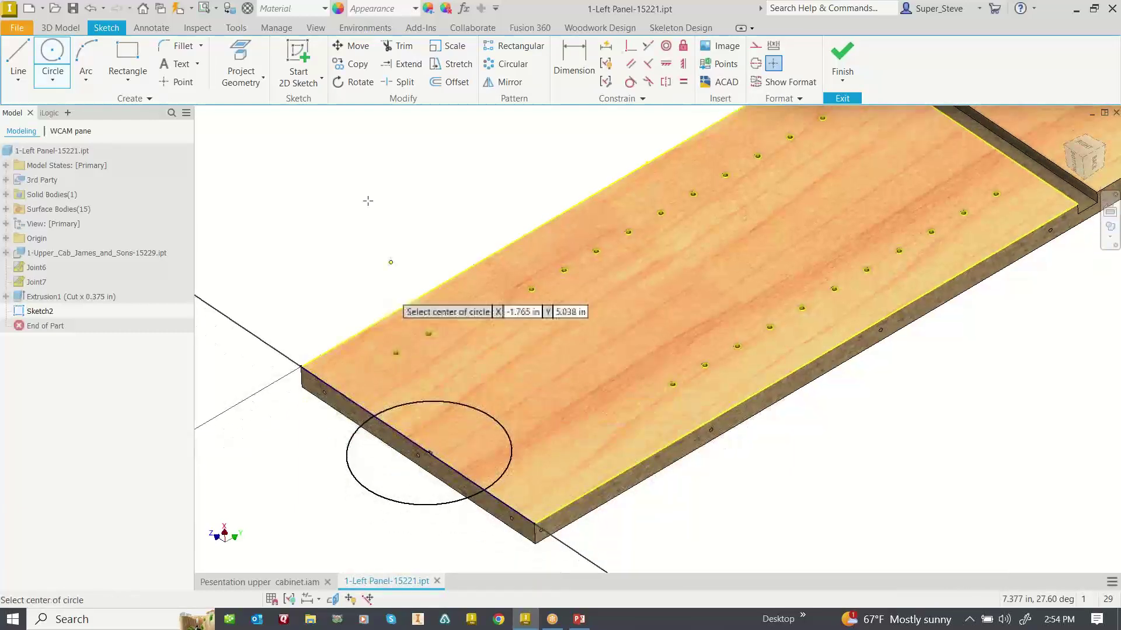
left_click(461, 83)
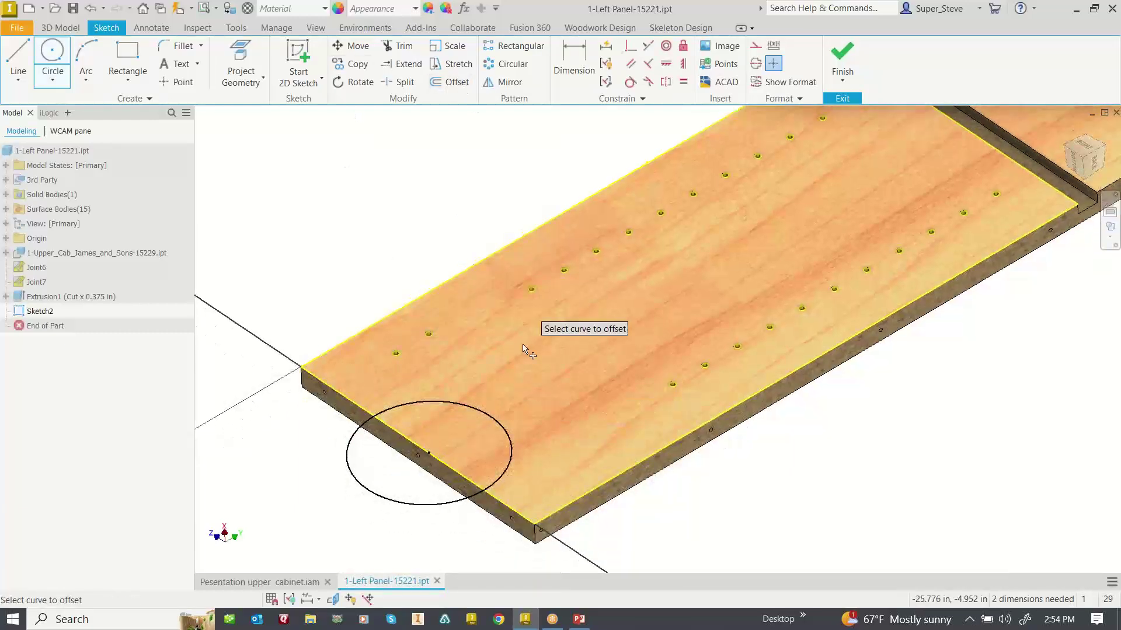
left_click(501, 427)
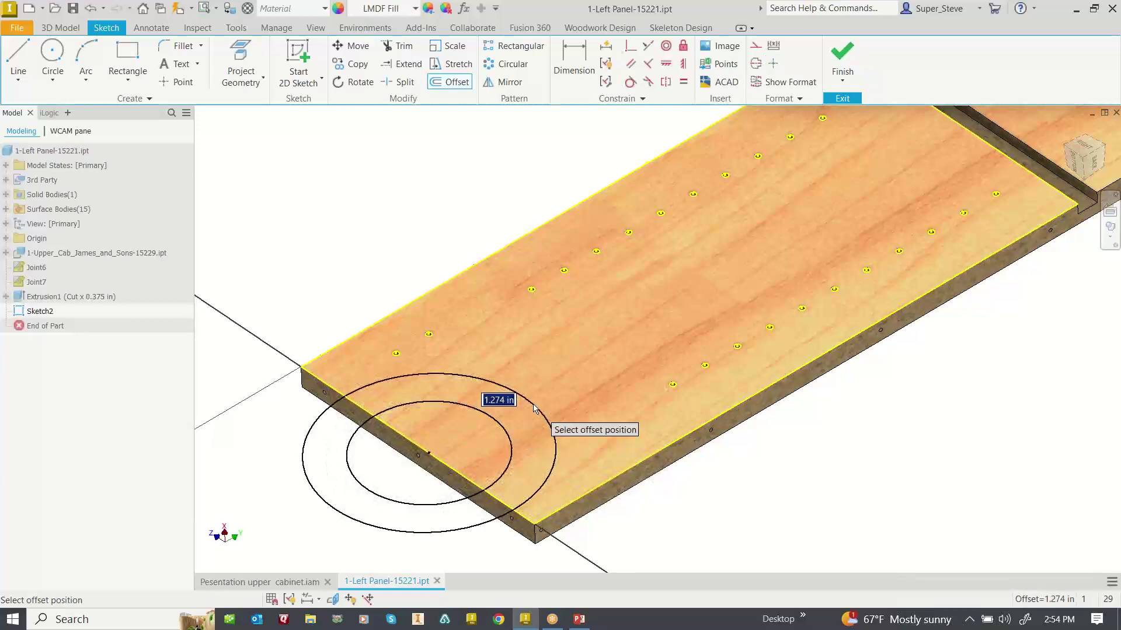
type("1")
key("Return")
key("x")
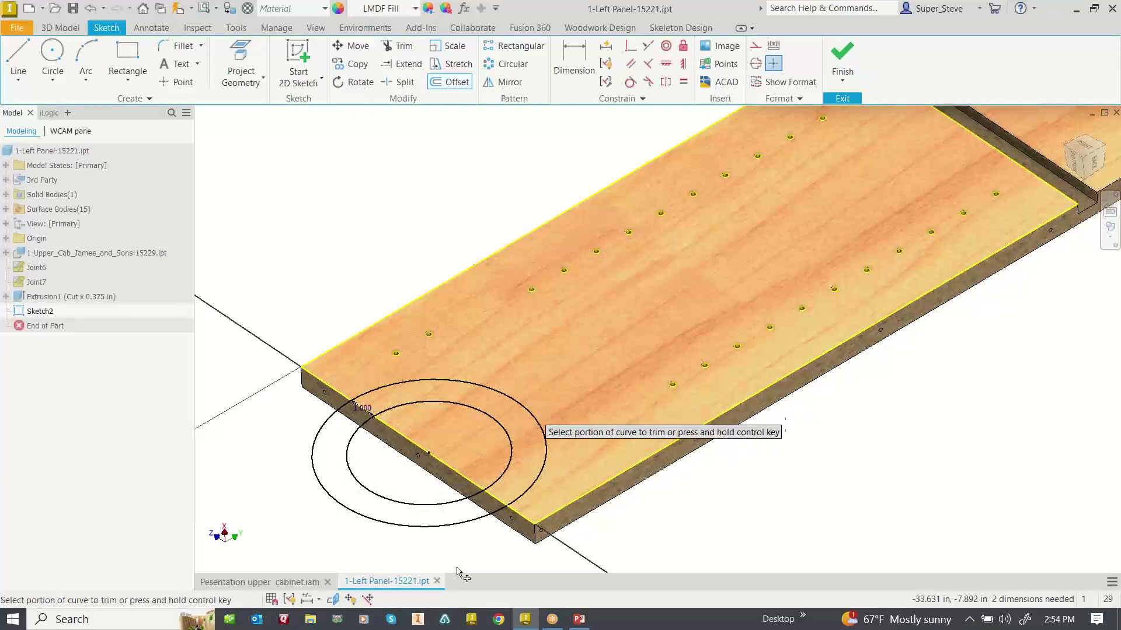
left_click(474, 522)
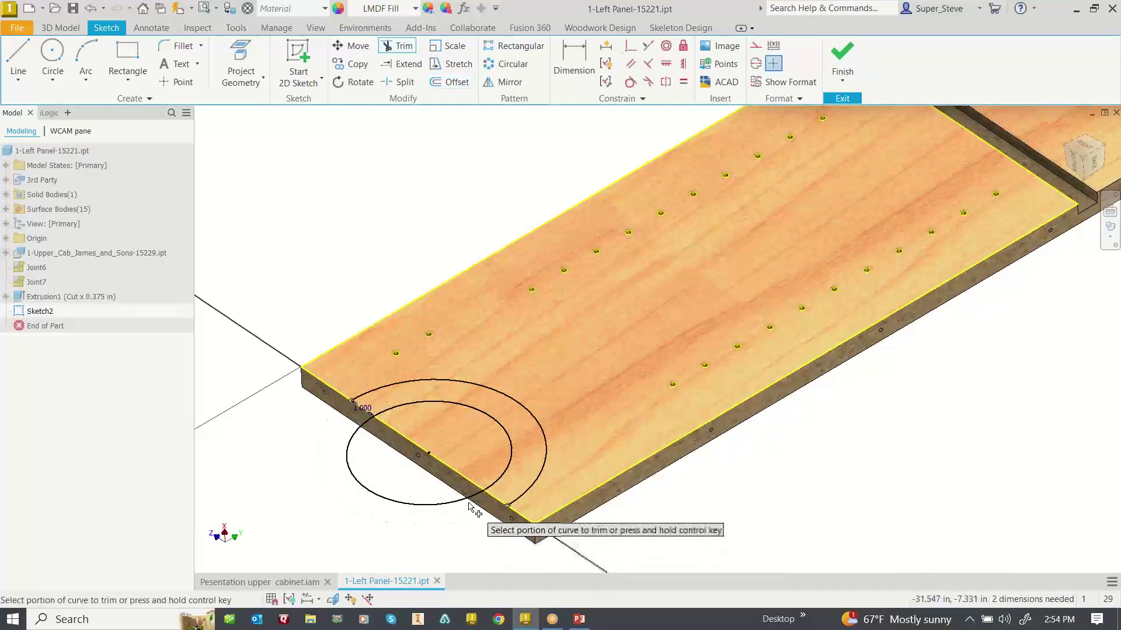
left_click(462, 500)
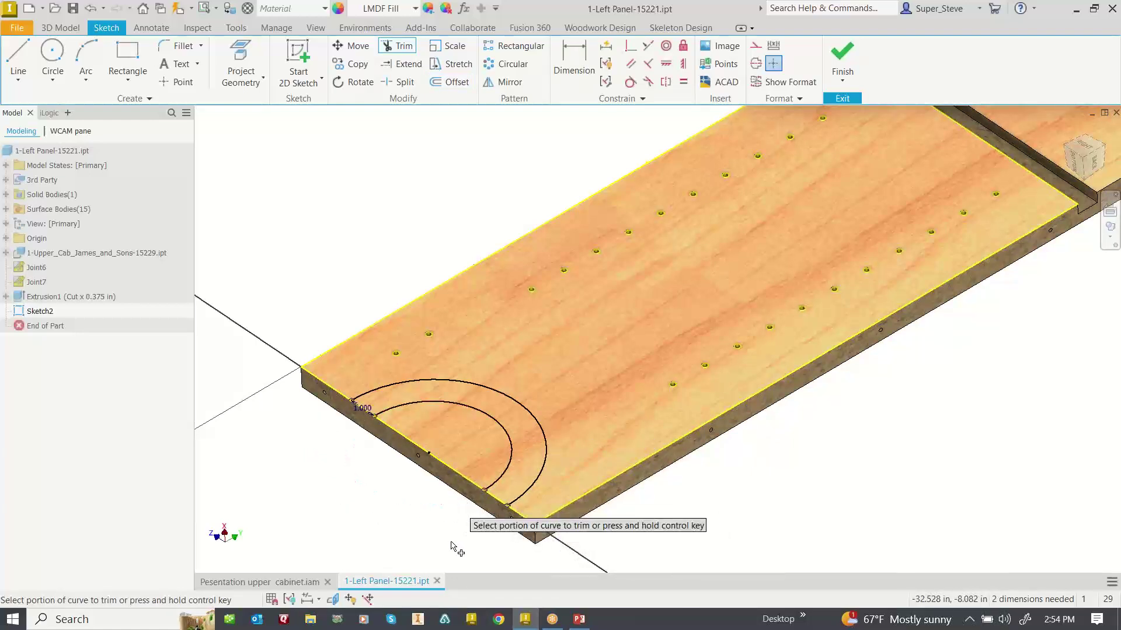
Extrude the band between the two arcs as a cut 0.5 in deep into the panel
key("e")
left_click(502, 420)
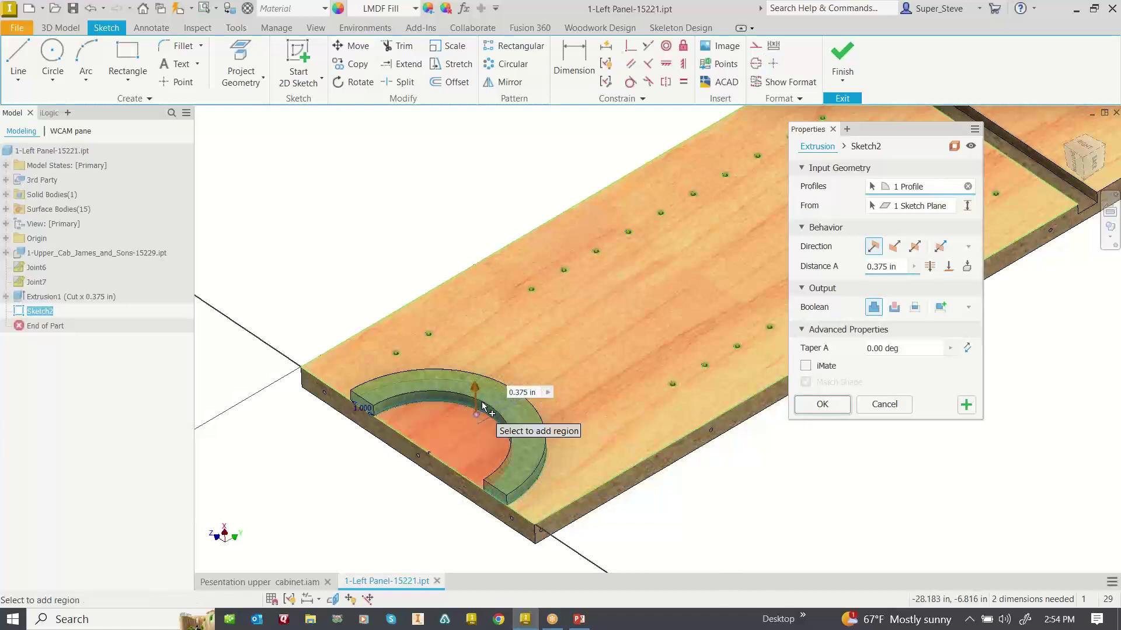
type(".5")
key("Delete")
key("Delete")
key("Delete")
key("Delete")
key("Delete")
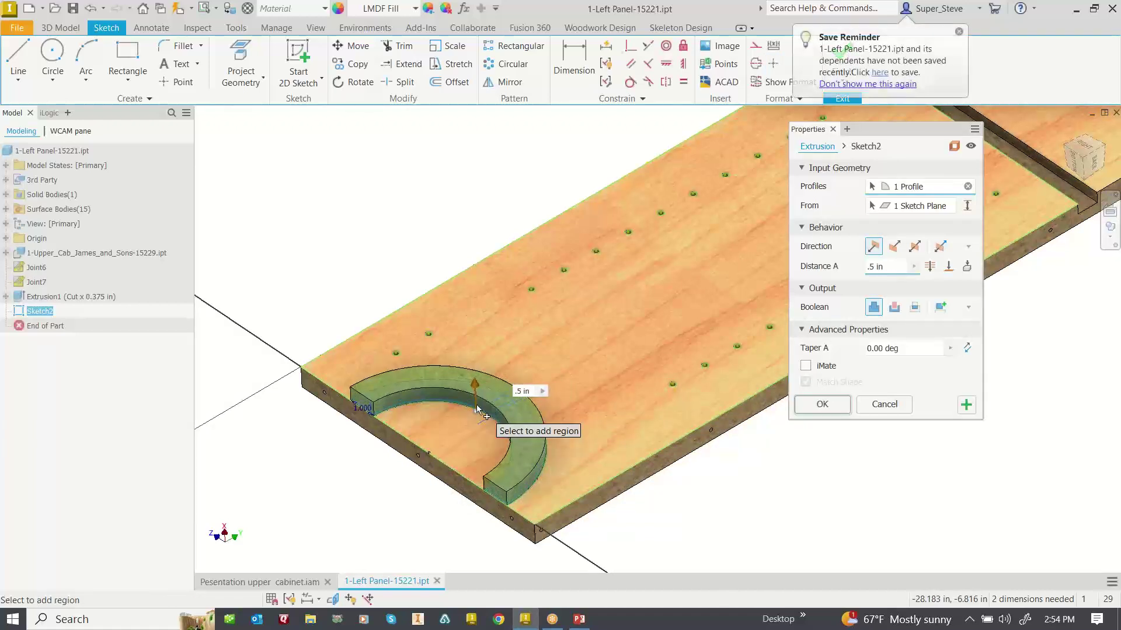
left_click(893, 307)
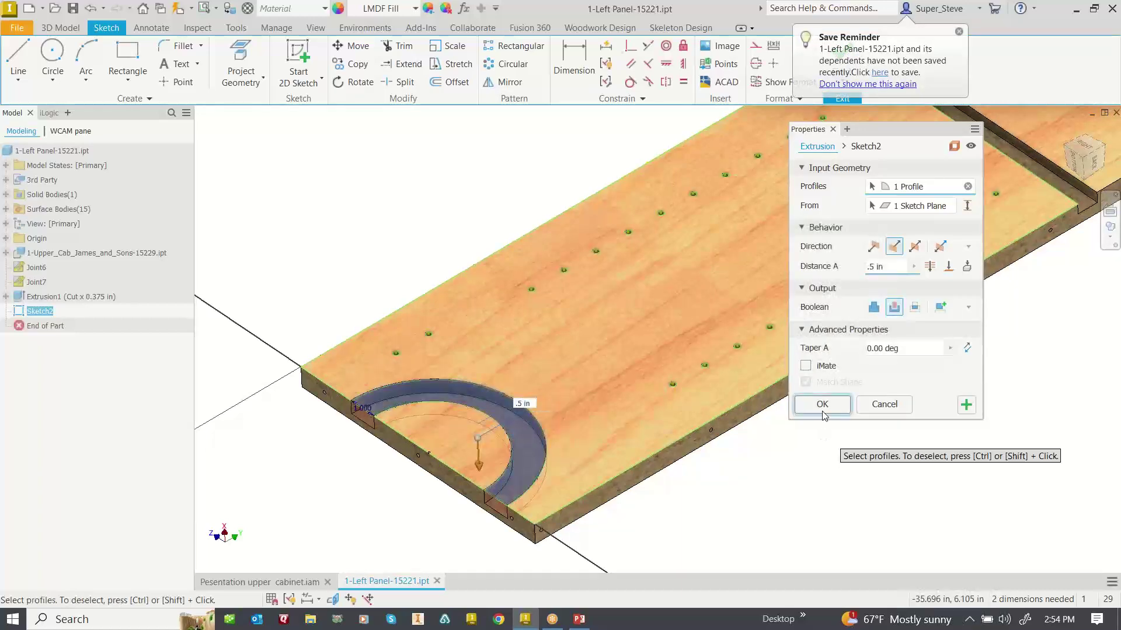
left_click(823, 404)
Recreate the CNC technology from scratch for the modified left panel on the Evans Biesse Works router, without nesting
scroll(763, 478, "down", 5)
middle_click_drag(763, 478, 590, 478)
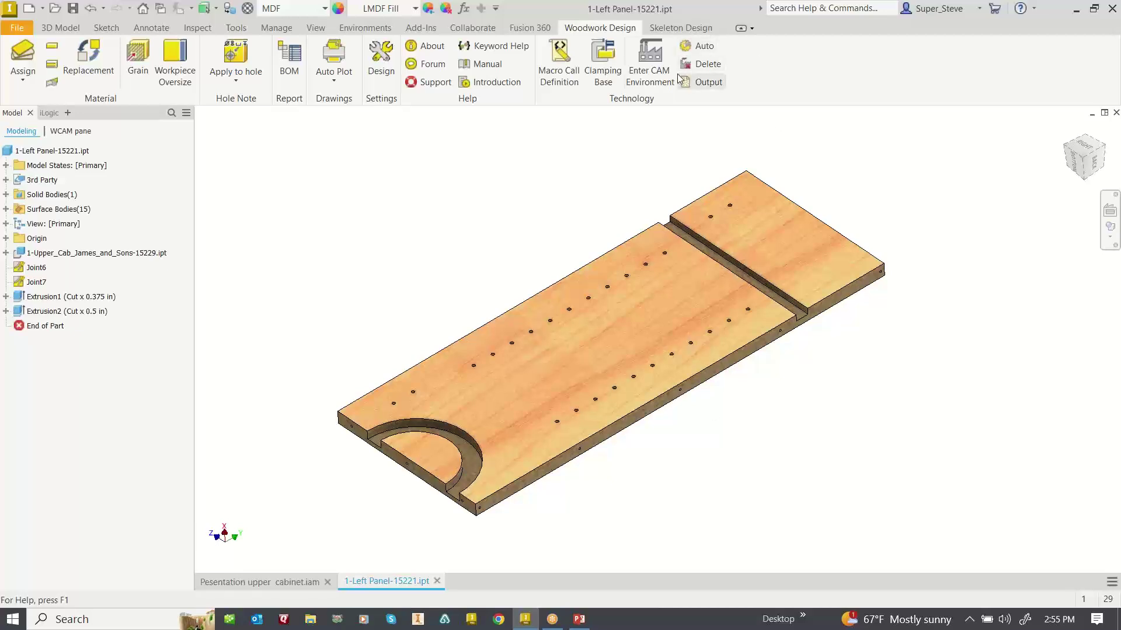
left_click(701, 48)
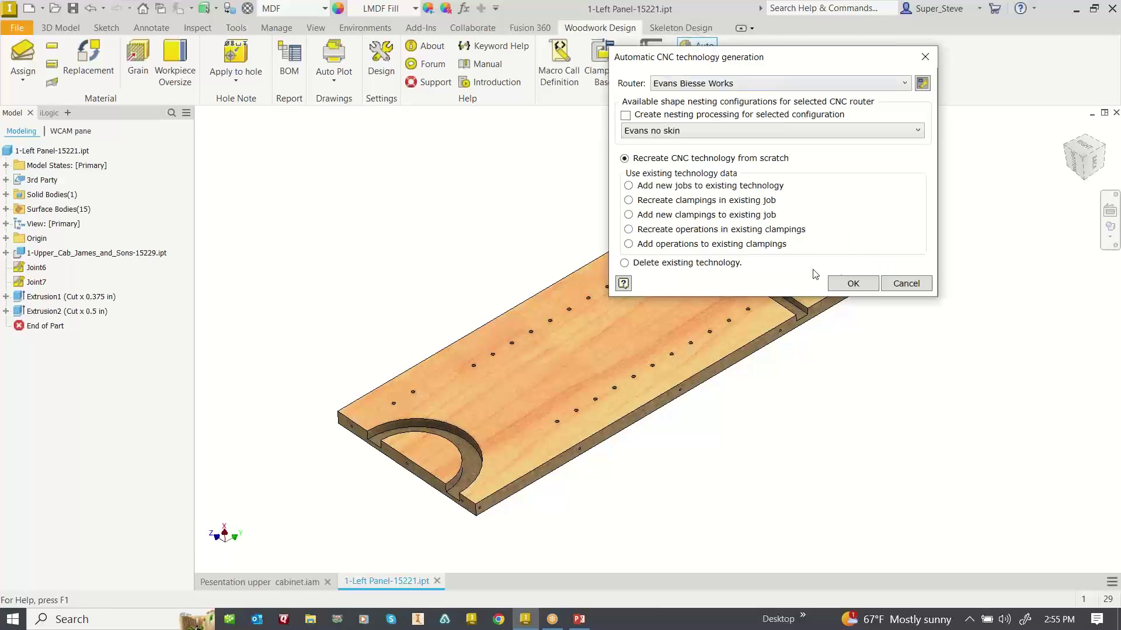
left_click(857, 284)
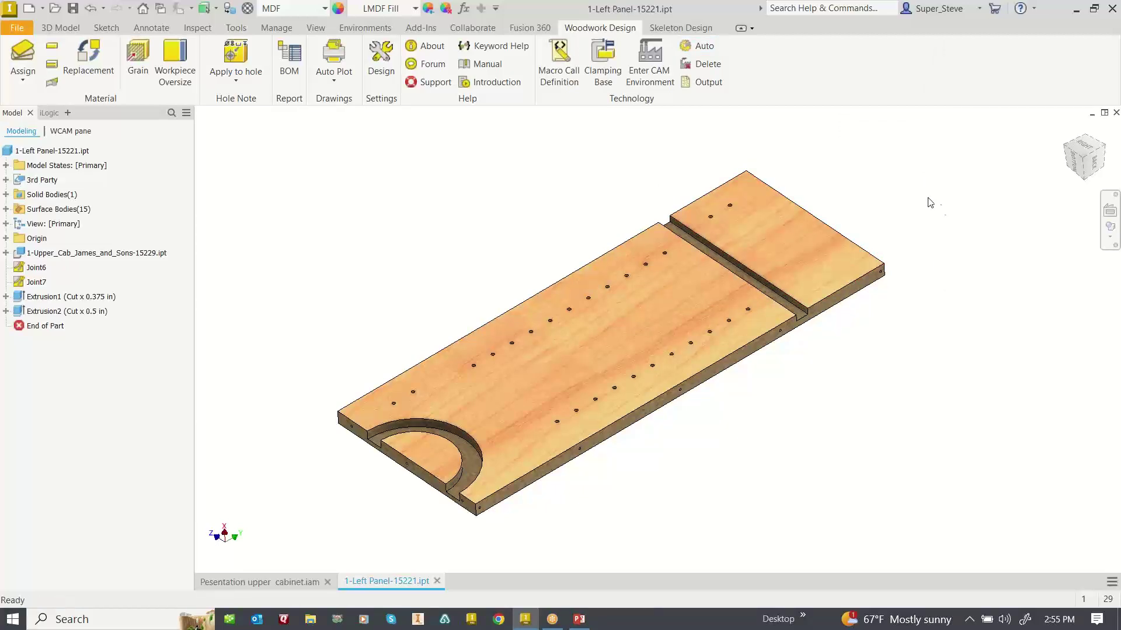
Enter the Woodwork CAM environment and run the CNC processing simulation of Clamping1 in the Evans Biesse Works1 job
left_click(663, 54)
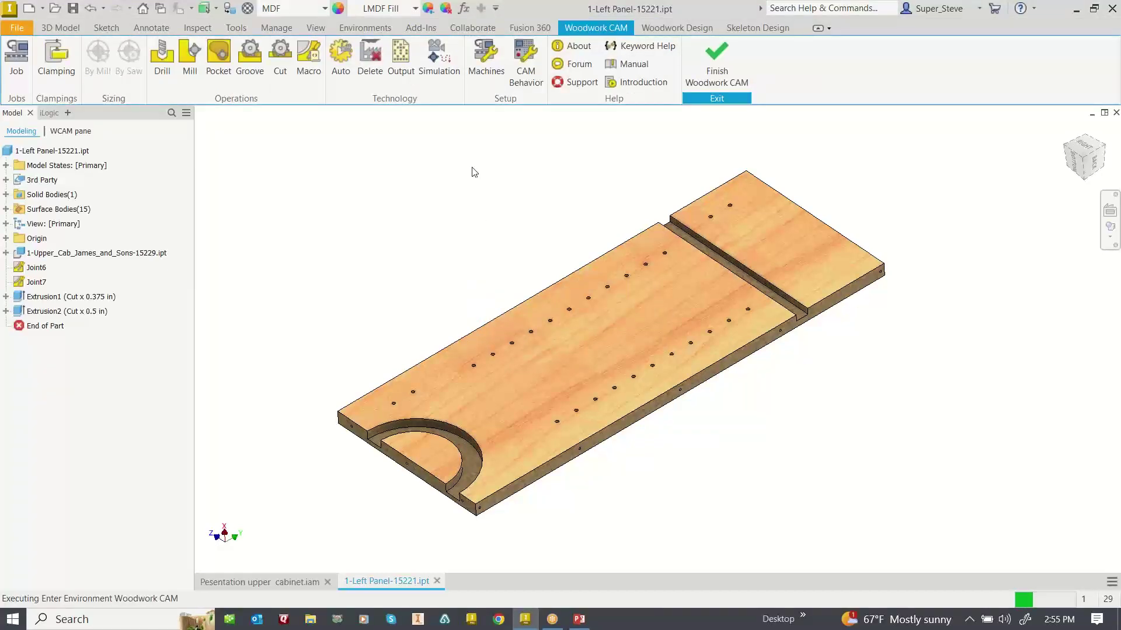
left_click(431, 60)
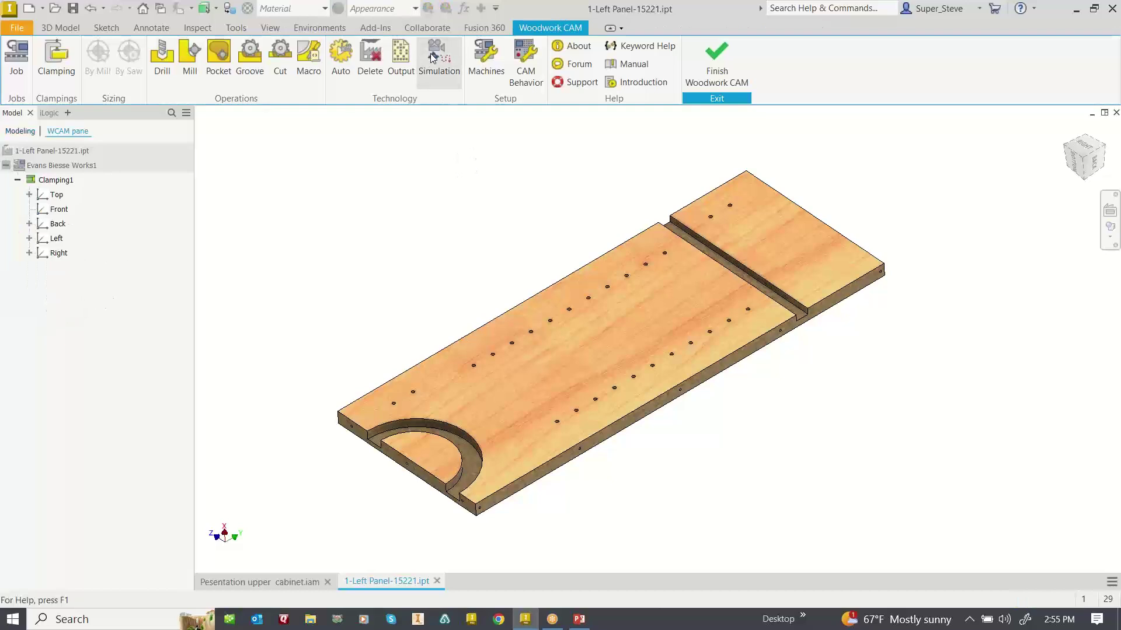
left_click(146, 271)
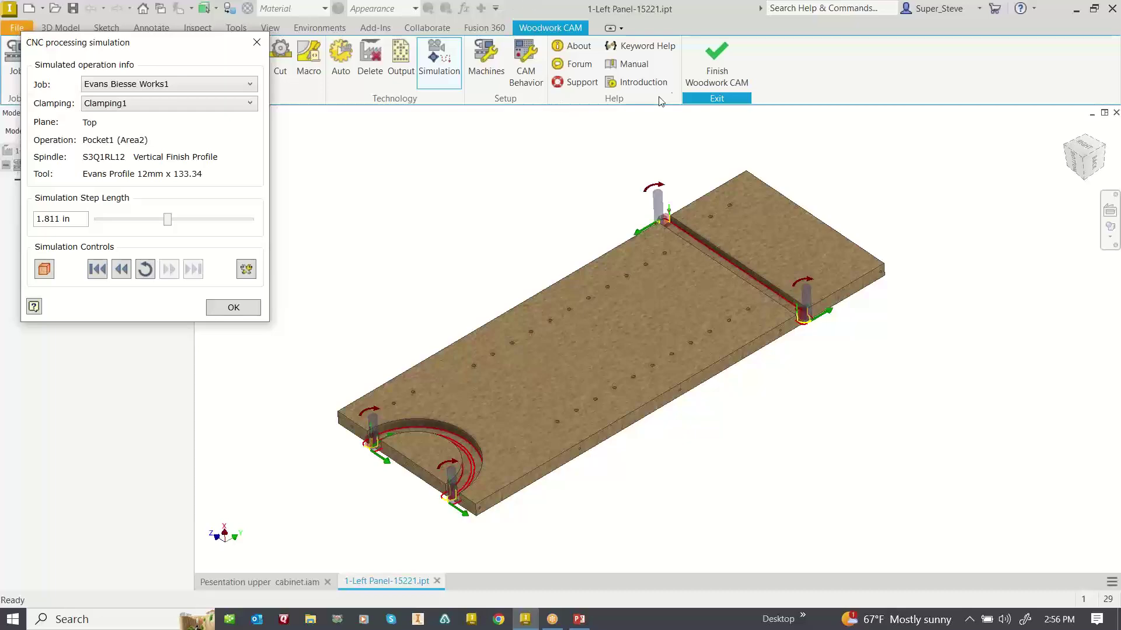
Finish the Woodwork CAM session for the left panel and close the part file, saving its changes
left_click(727, 51)
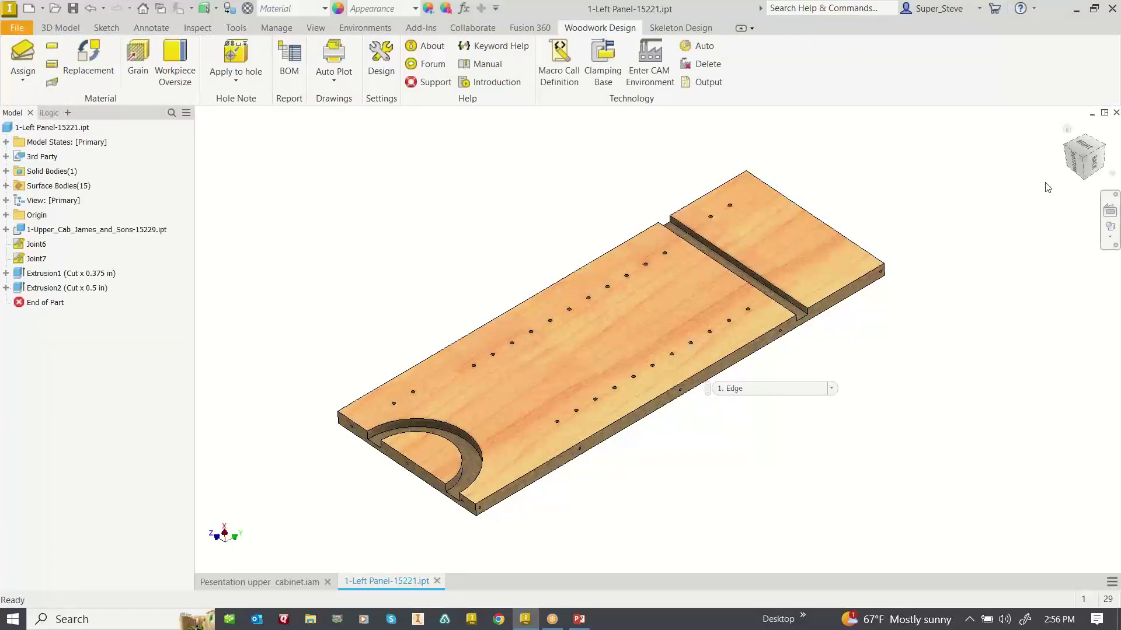
left_click(1115, 113)
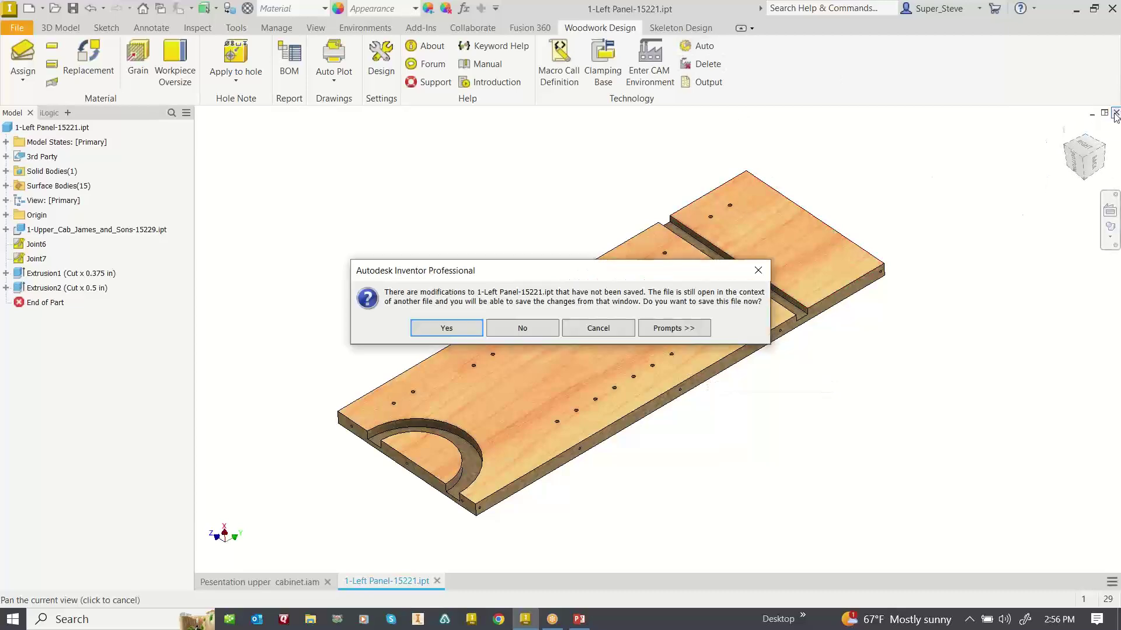
left_click(444, 330)
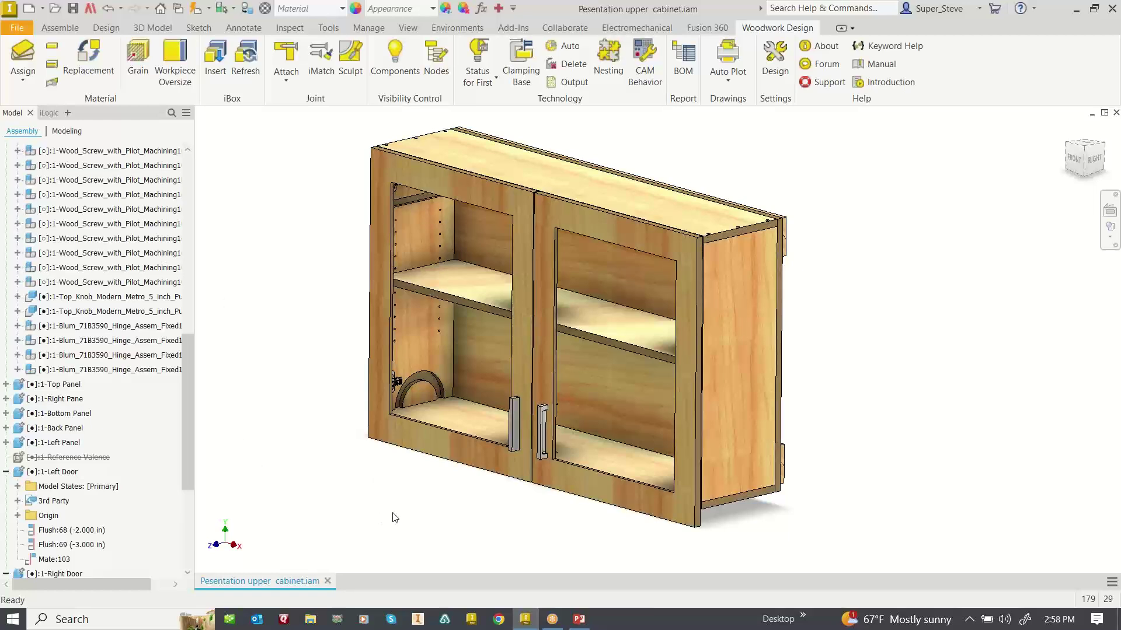
Open the cabinet's right panel as a separate part and enter its Woodwork CAM environment
right_click(738, 299)
left_click(740, 122)
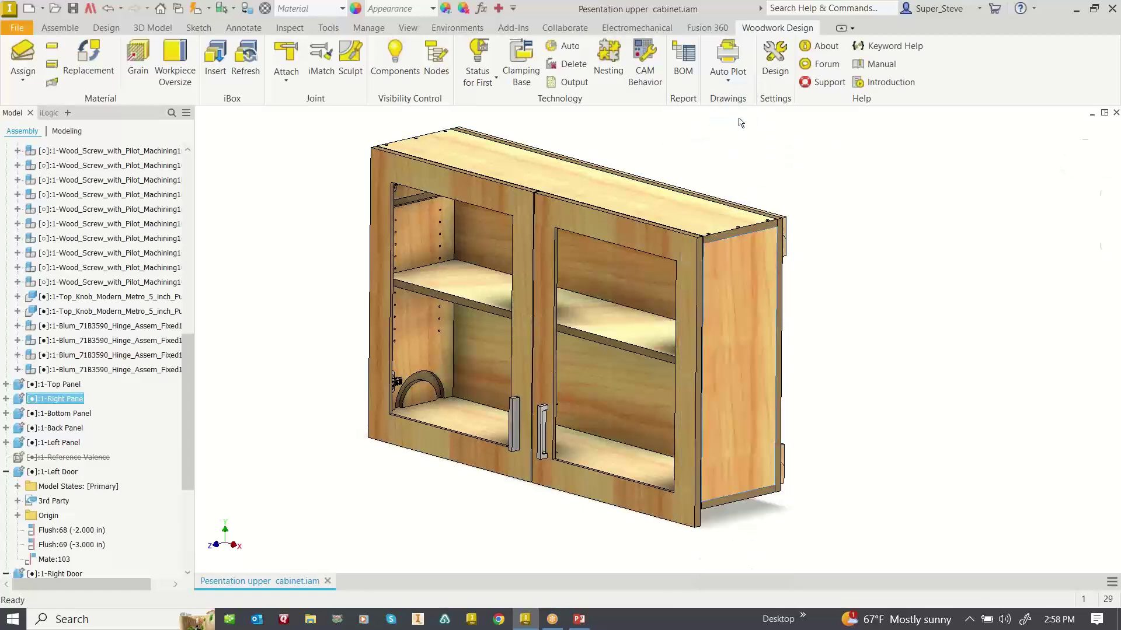
middle_click_drag(757, 170, 742, 444, "shift")
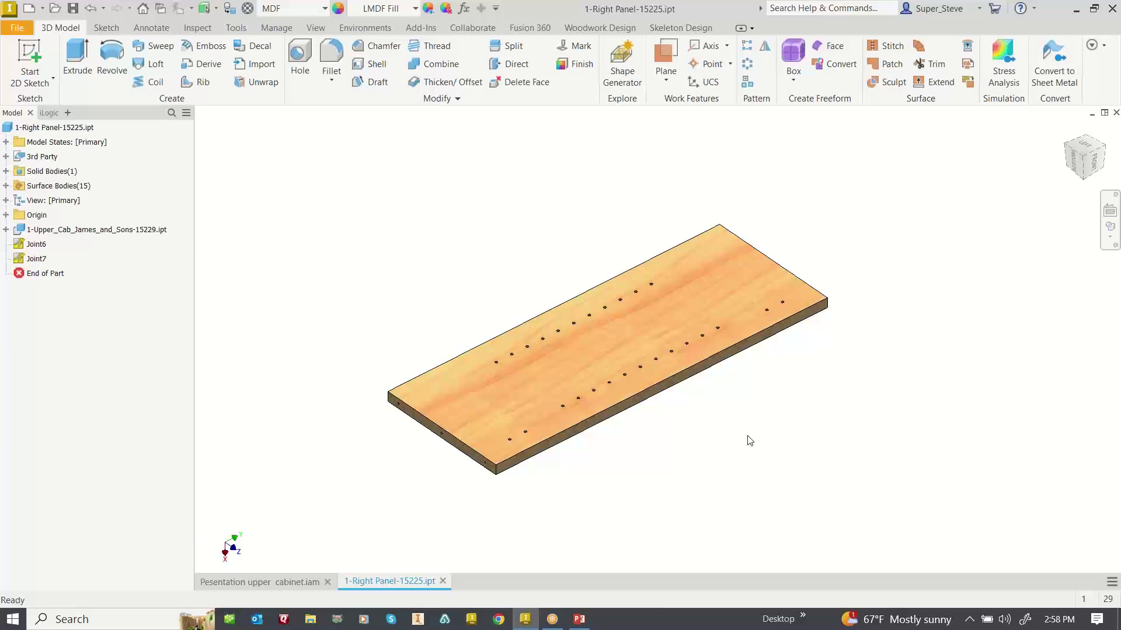
left_click(598, 28)
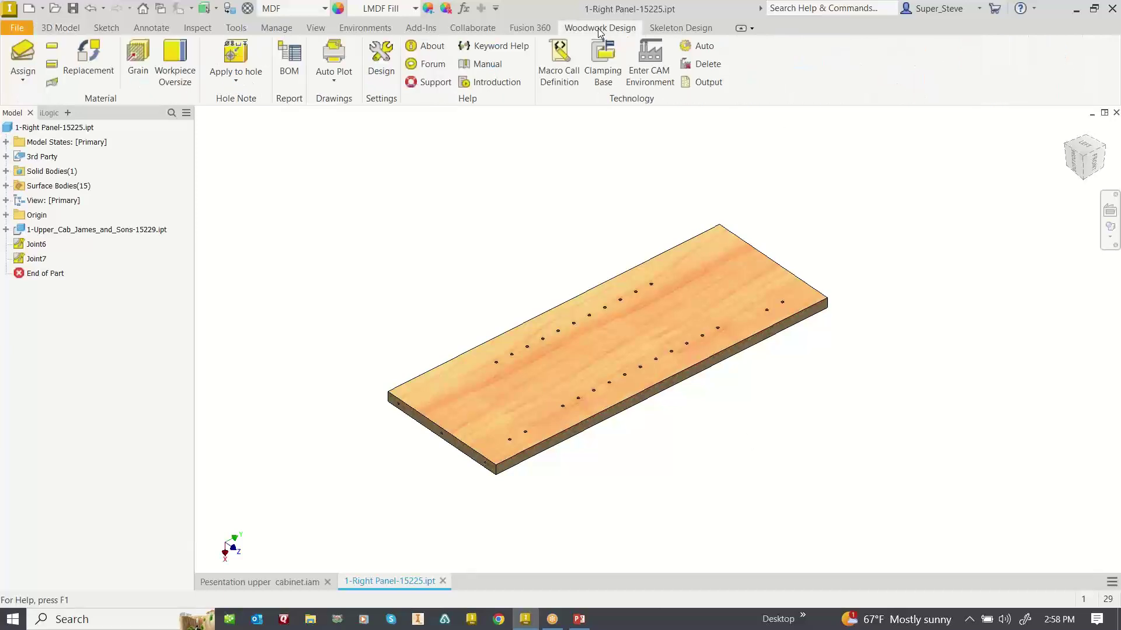
left_click(650, 65)
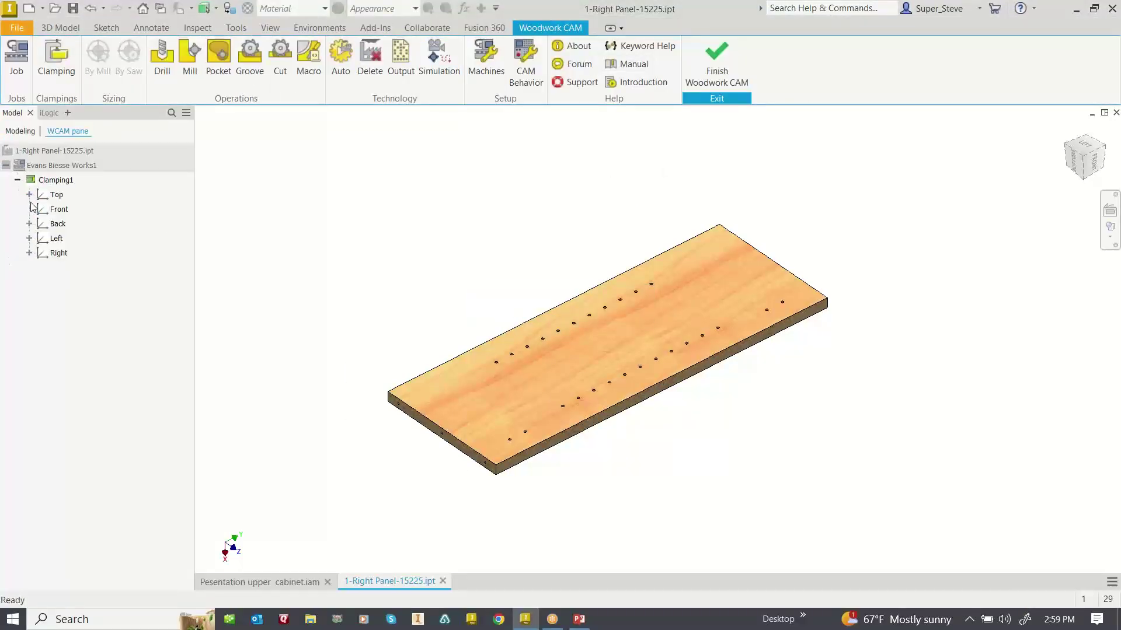
Examine the drilling and milling operations on the Top, Back and Left planes of the right panel's Clamping1
left_click(59, 195)
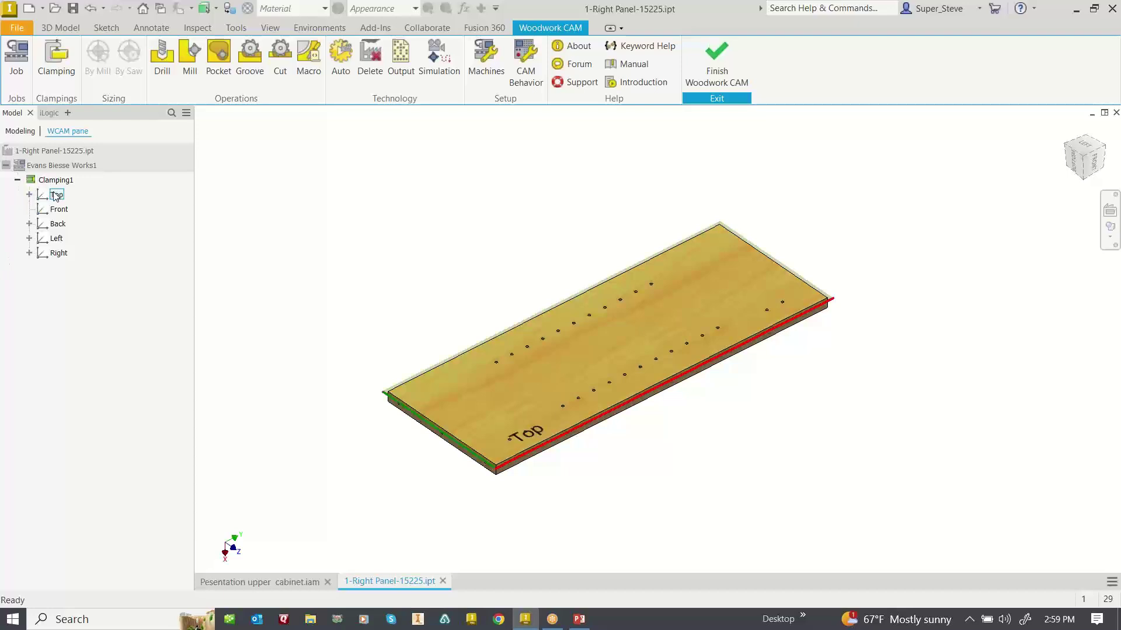
left_click(29, 195)
left_click(80, 224)
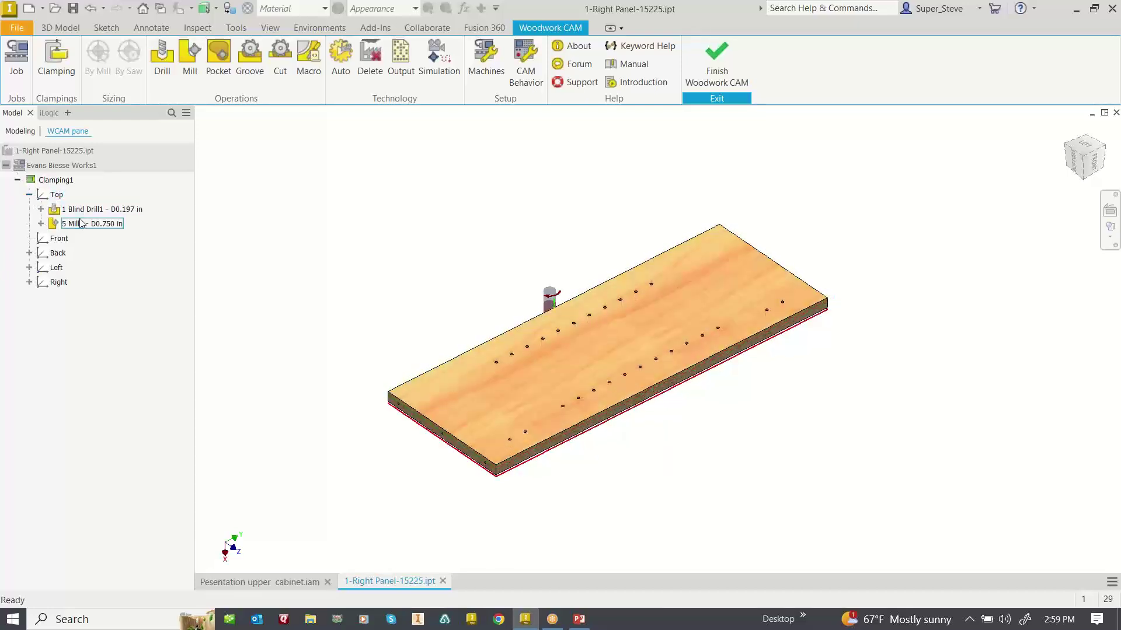
left_click(85, 224)
left_click(30, 253)
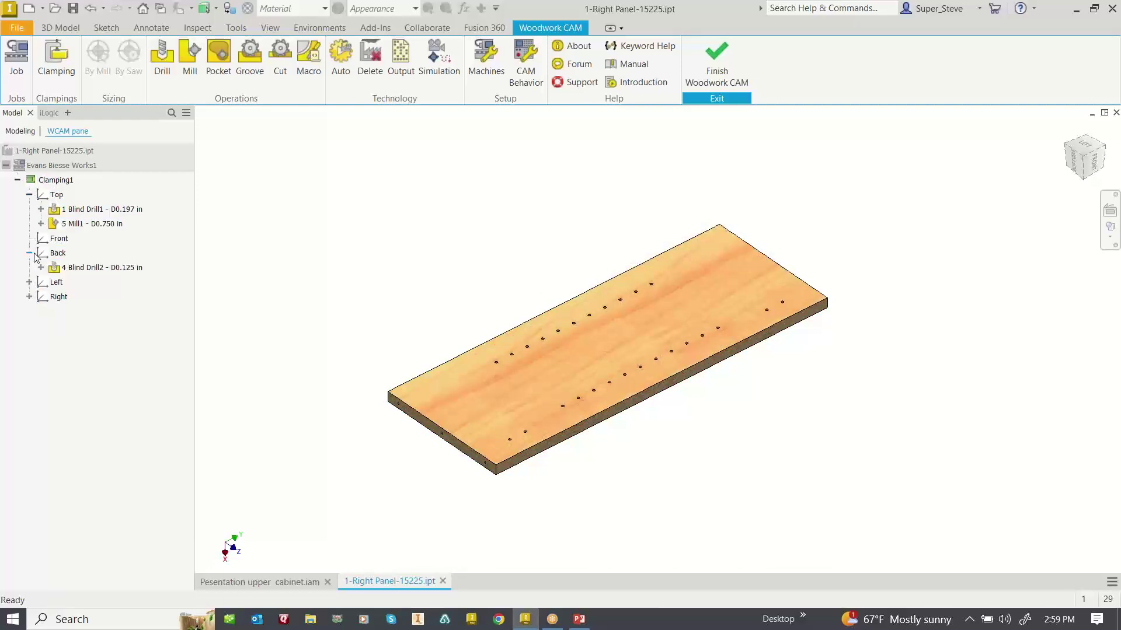
left_click(58, 253)
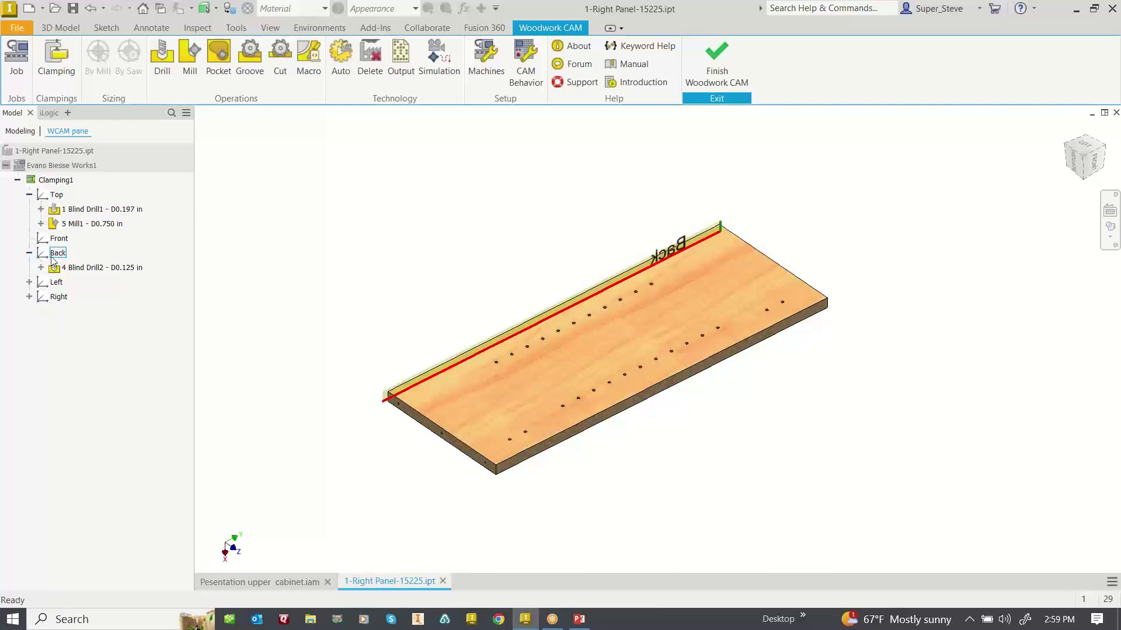
left_click(29, 282)
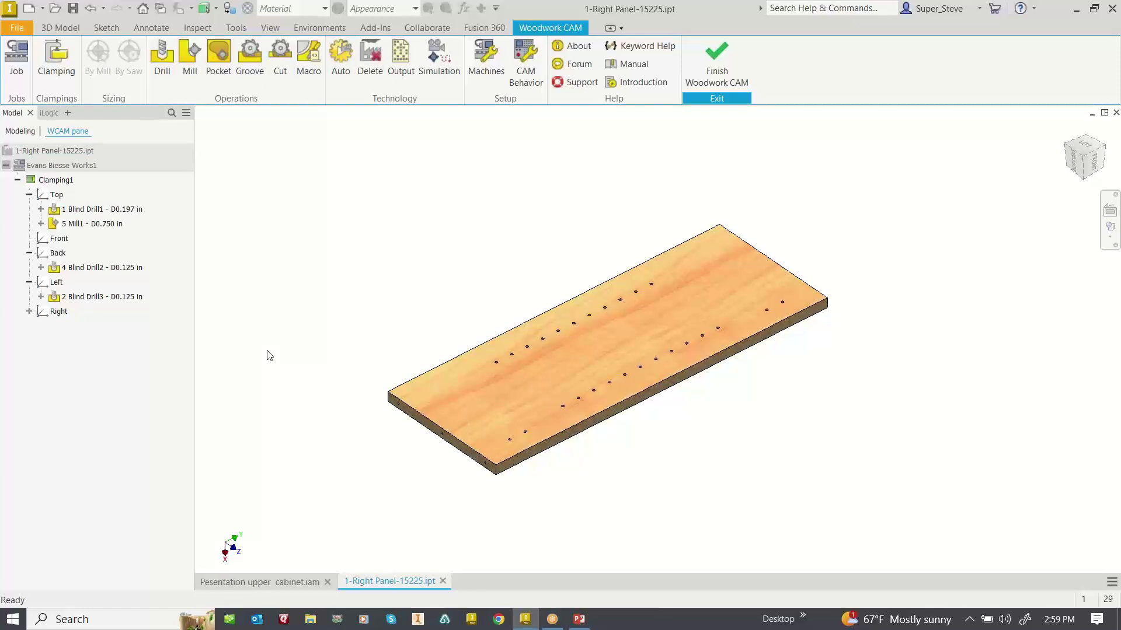
Delete the right panel's existing CNC technology and create a new Evans Biesse Works job without nesting processing
left_click(370, 58)
left_click(655, 351)
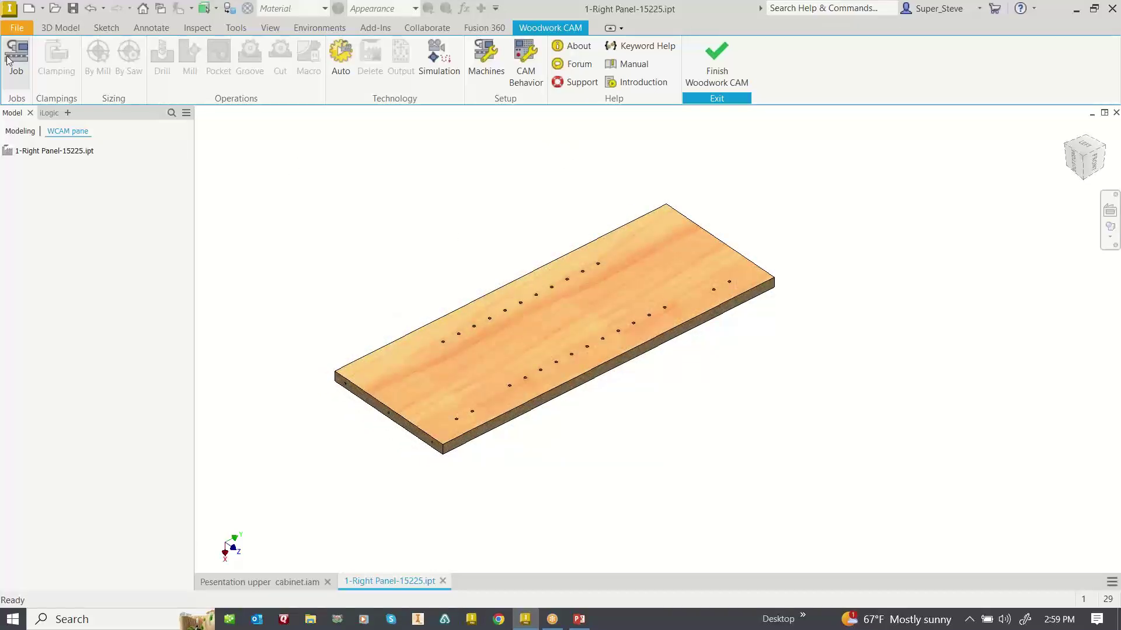
left_click(19, 89)
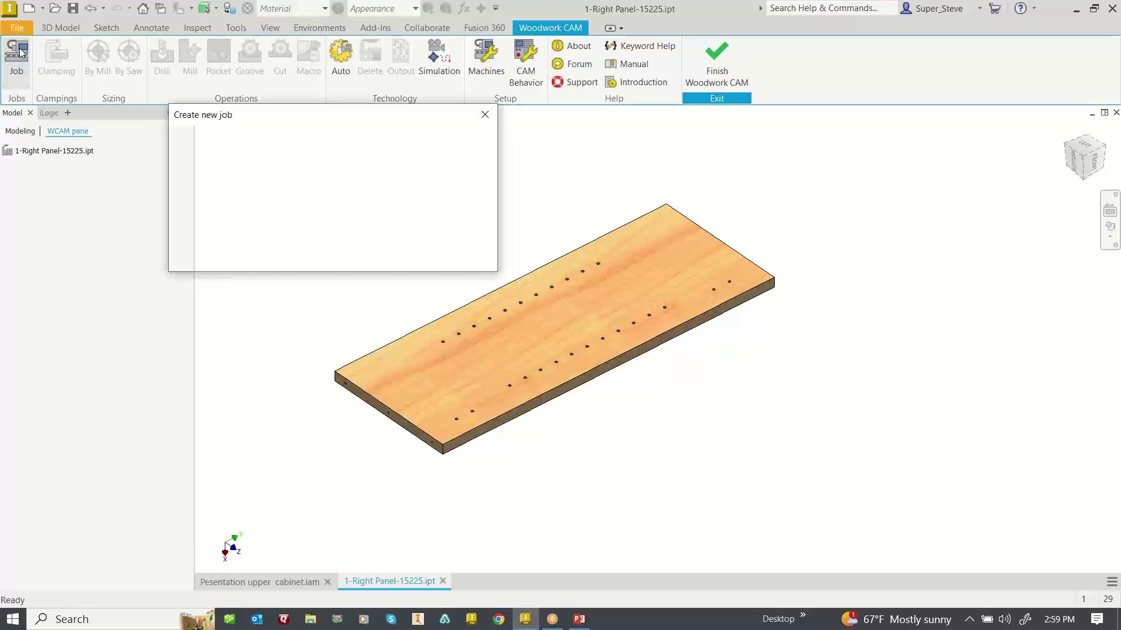
left_click(270, 140)
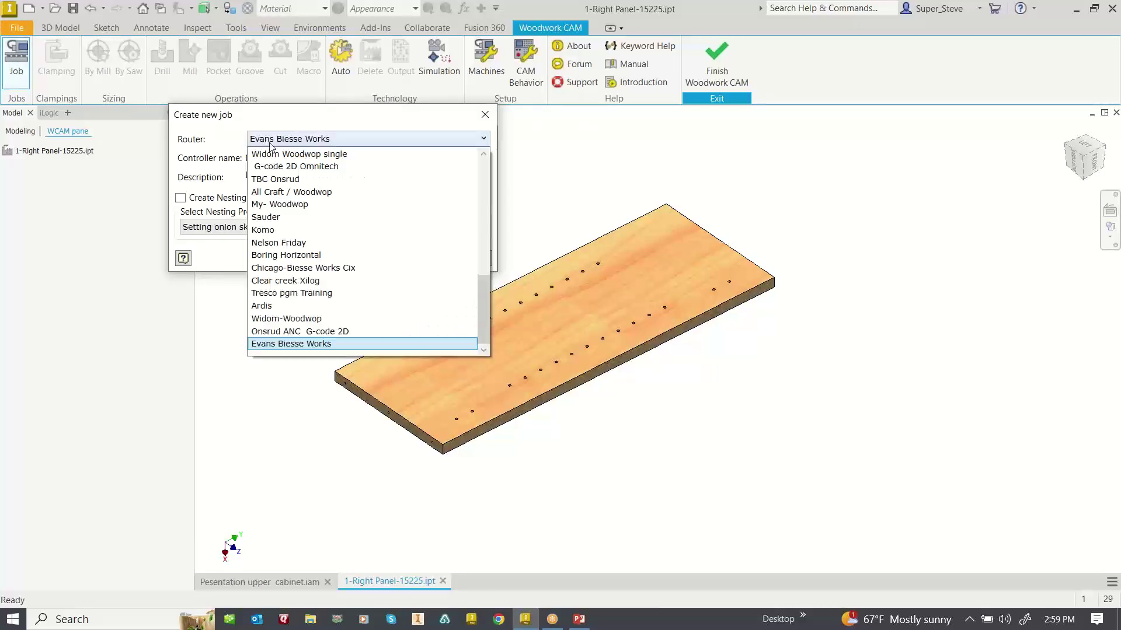
left_click(270, 142)
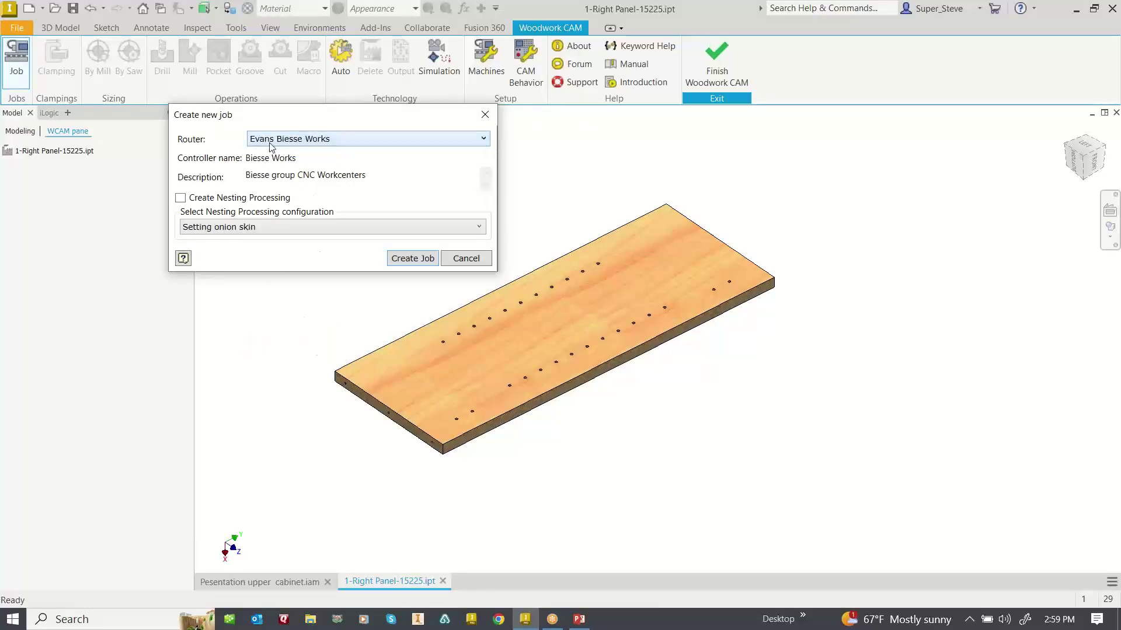
left_click(401, 261)
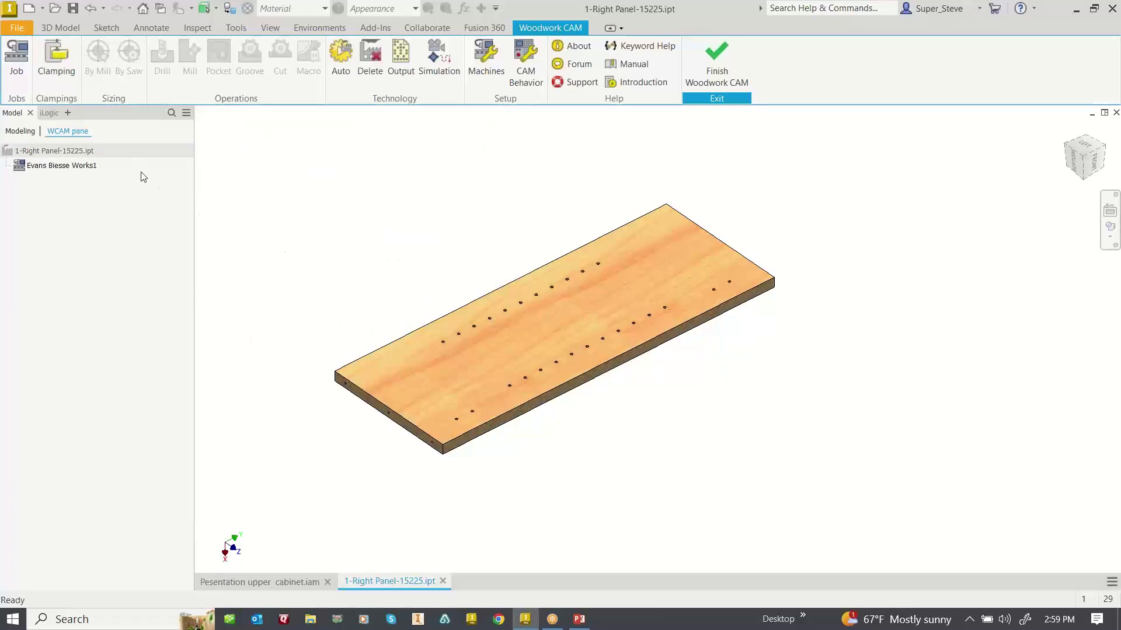
Create a Front Left clamping of the workpiece with oversize at the panel's nearest corner, trying orientations at the other corners first
left_click(62, 54)
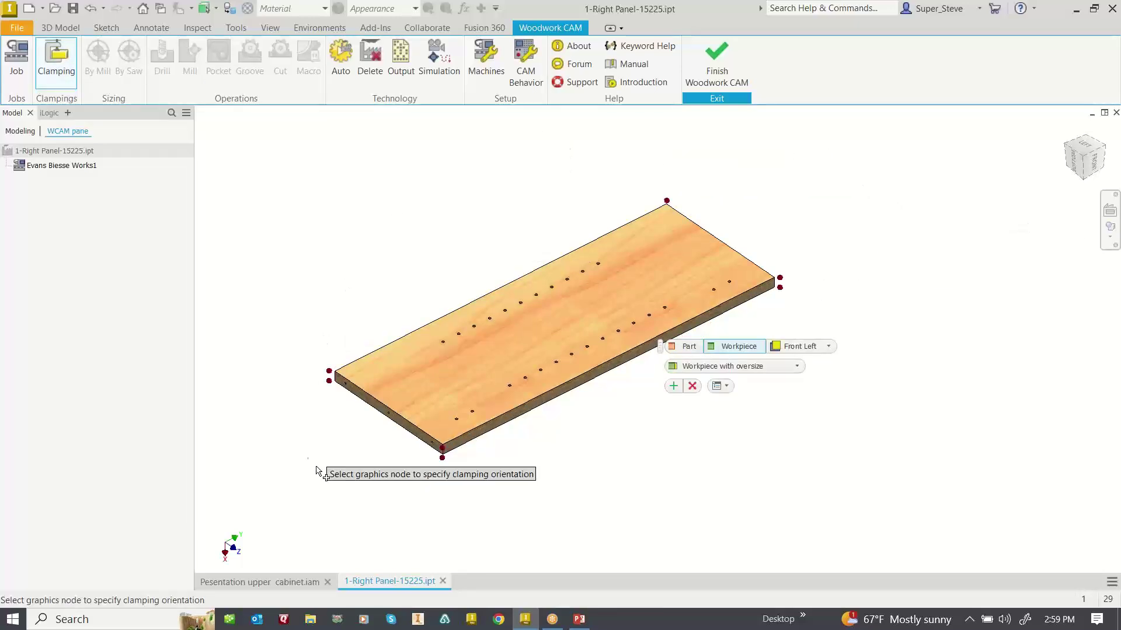
scroll(322, 400, "up", 4)
scroll(313, 383, "down", 2)
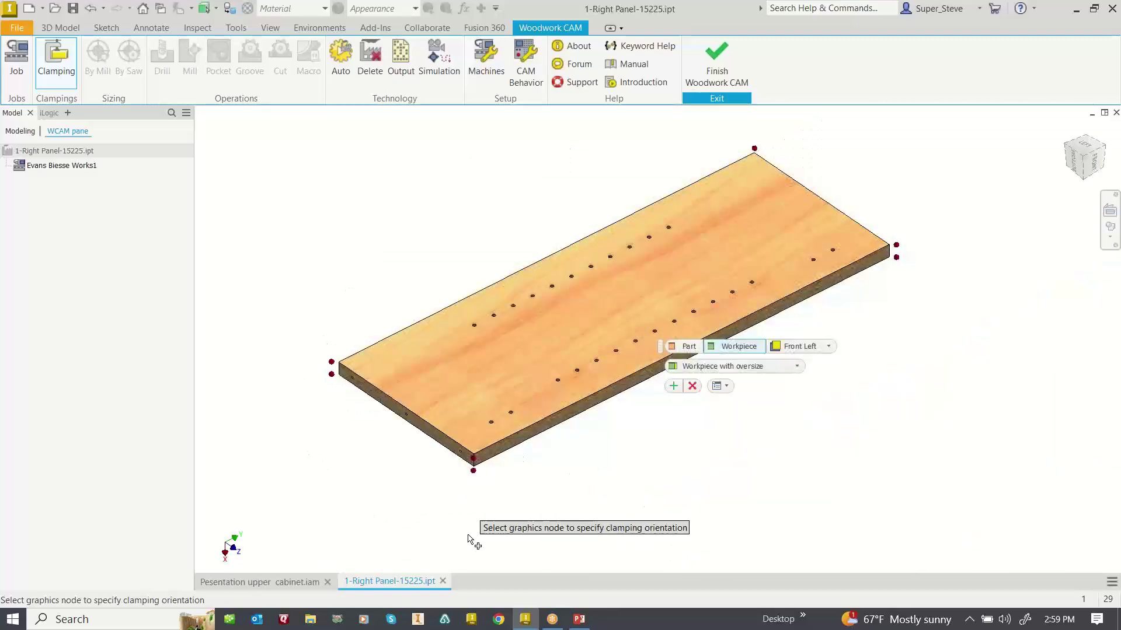
scroll(474, 489, "up", 3)
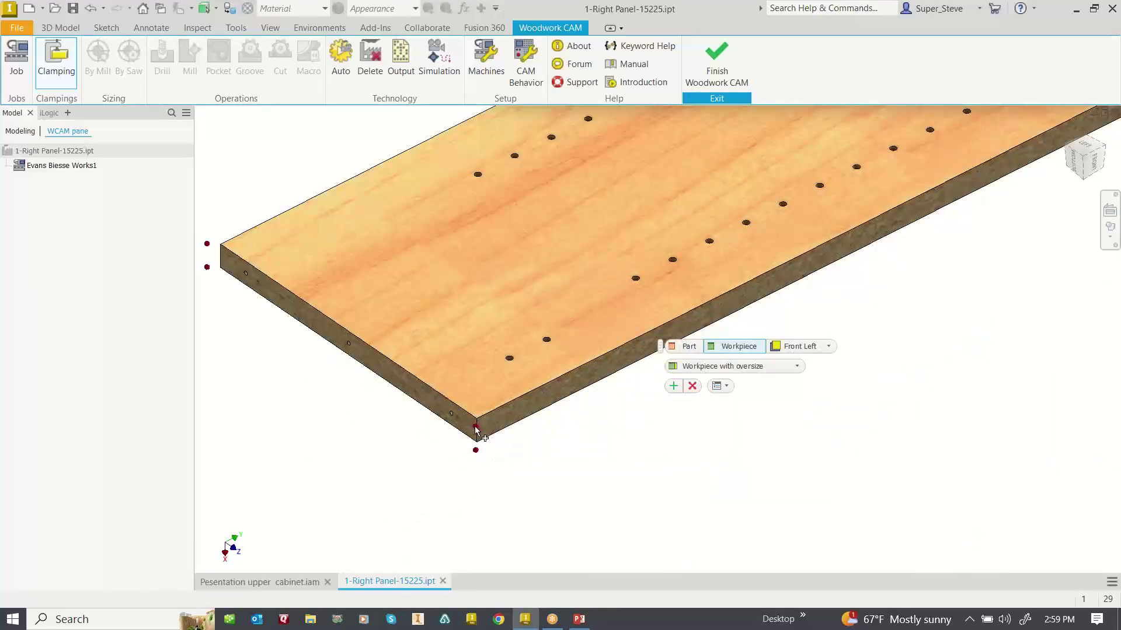
left_click(476, 450)
scroll(572, 500, "down", 3)
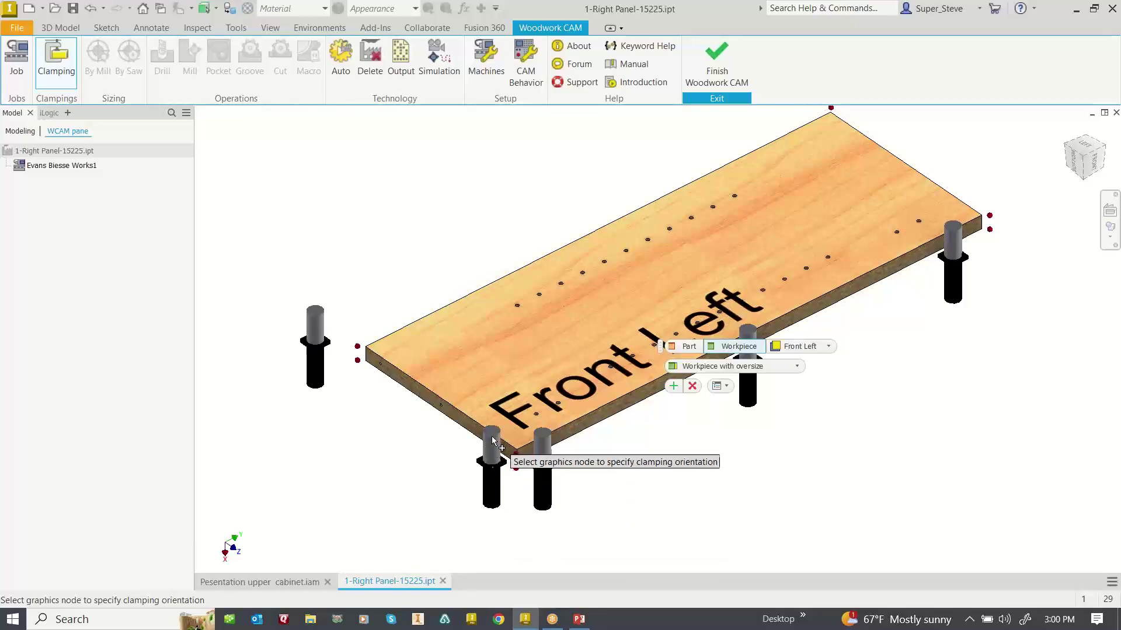
left_click(358, 347)
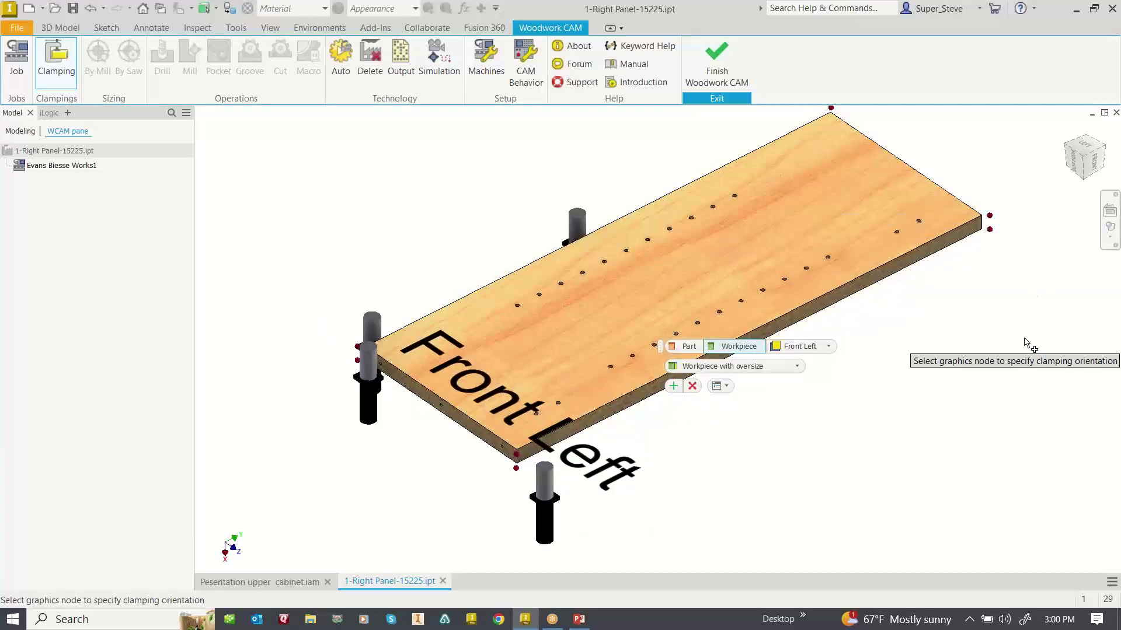
left_click(989, 217)
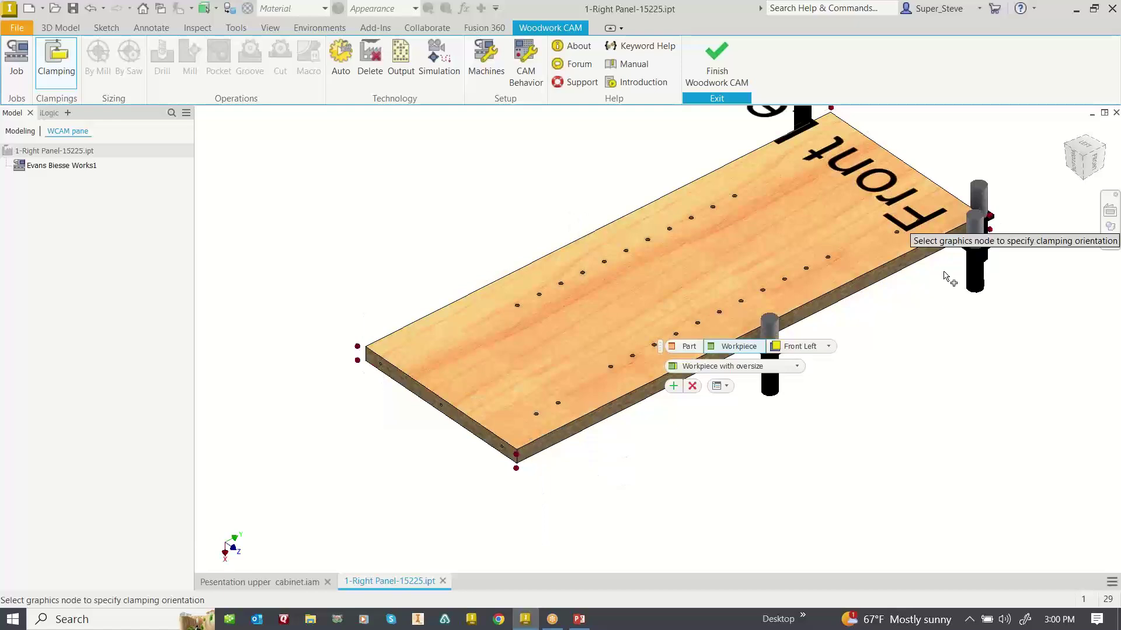
left_click(516, 468)
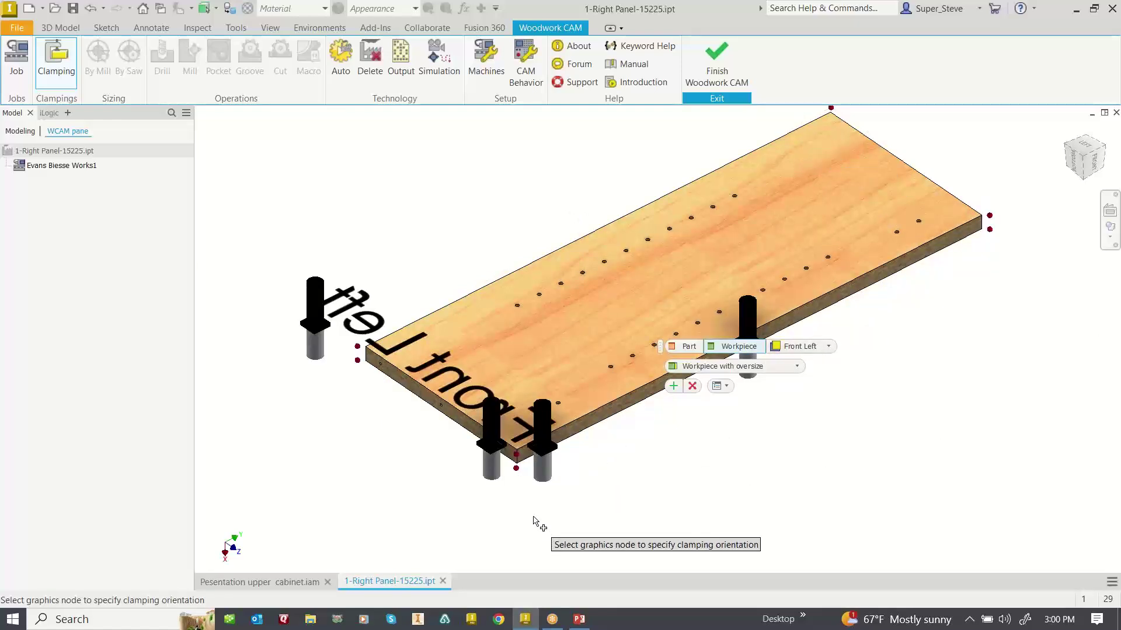
left_click(517, 468)
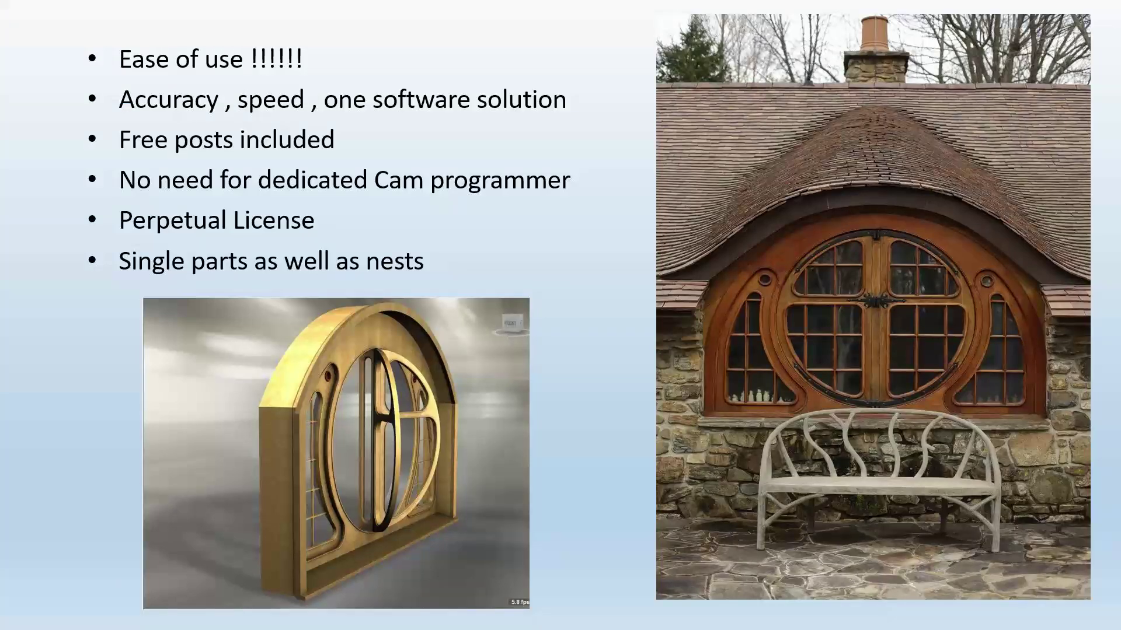
key("alt+Tab")
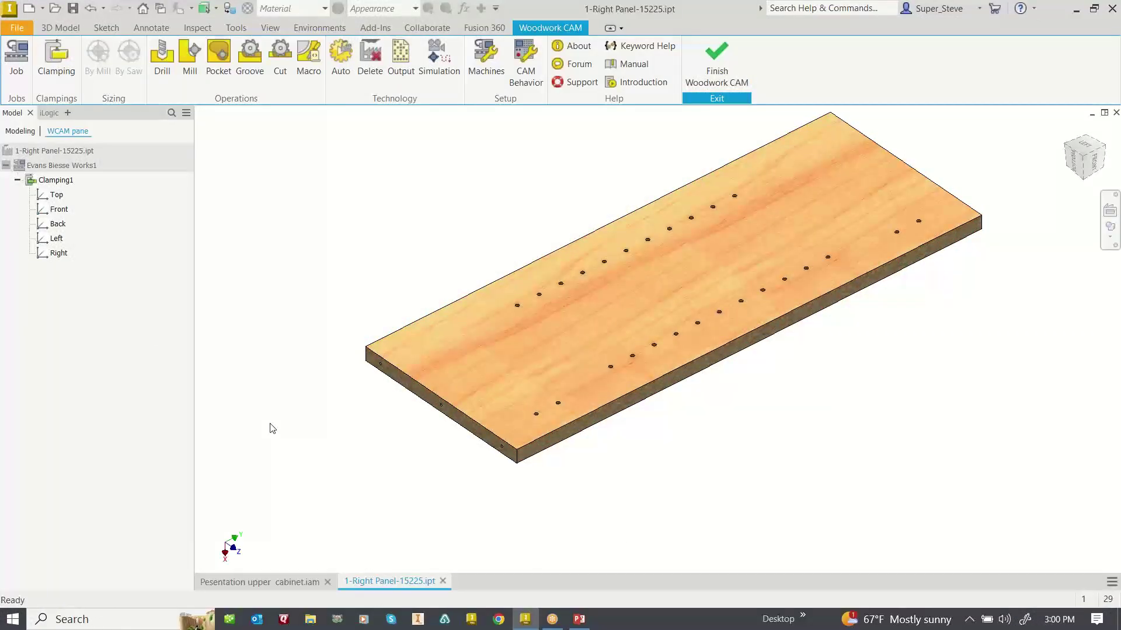
Examine the location of the new clamping's Top, Front and Back machining planes on the right panel
left_click(61, 198)
left_click(60, 210)
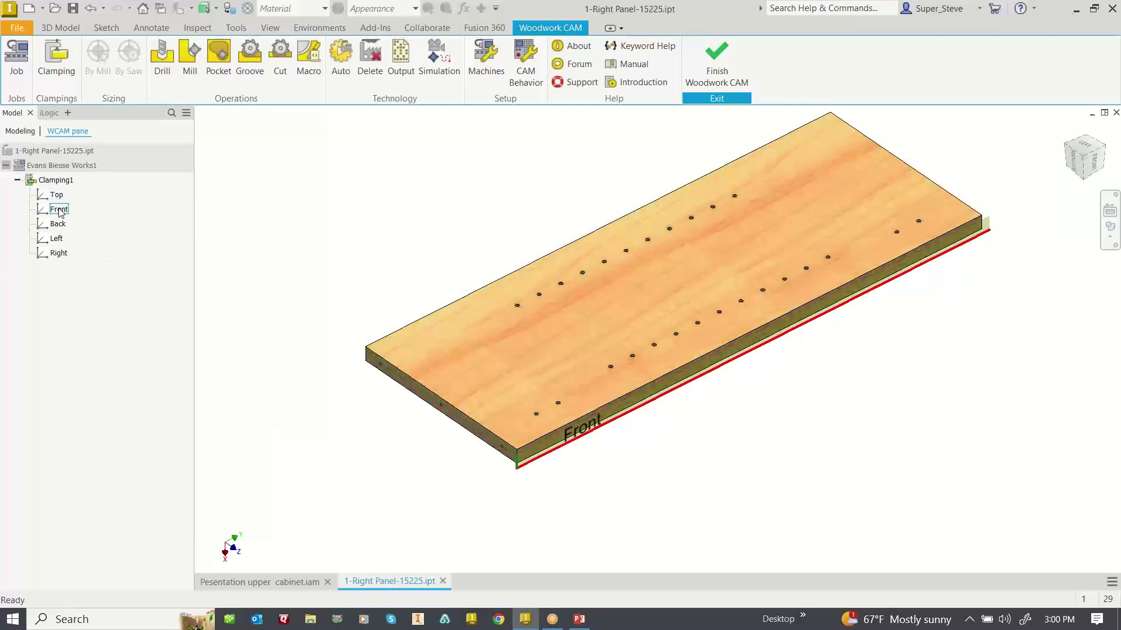
left_click(58, 225)
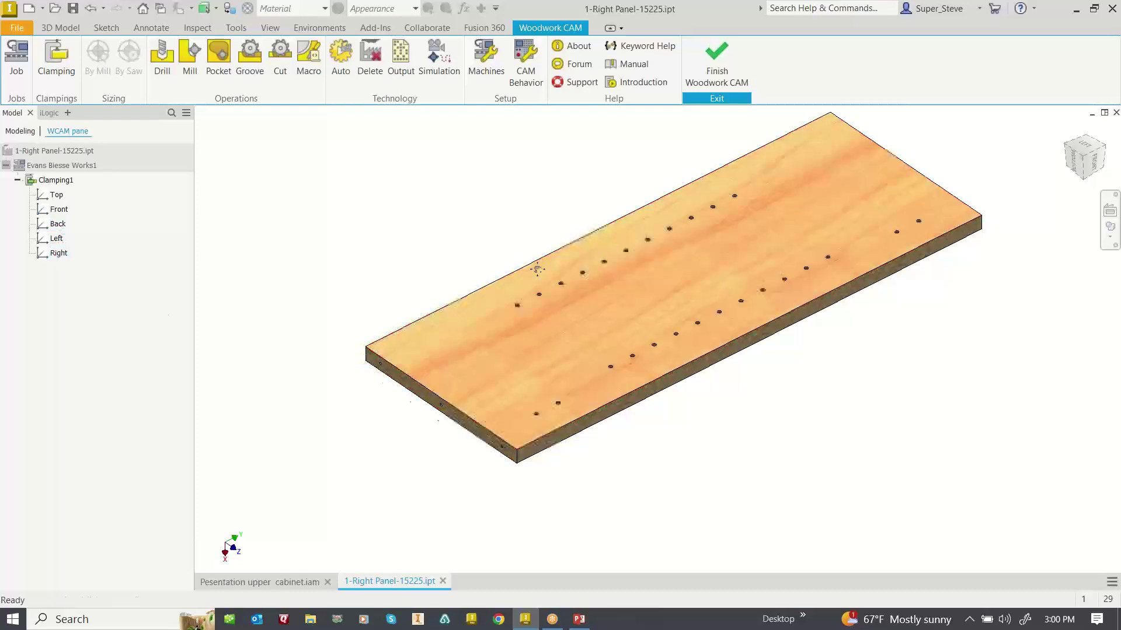
middle_click_drag(533, 265, 475, 310)
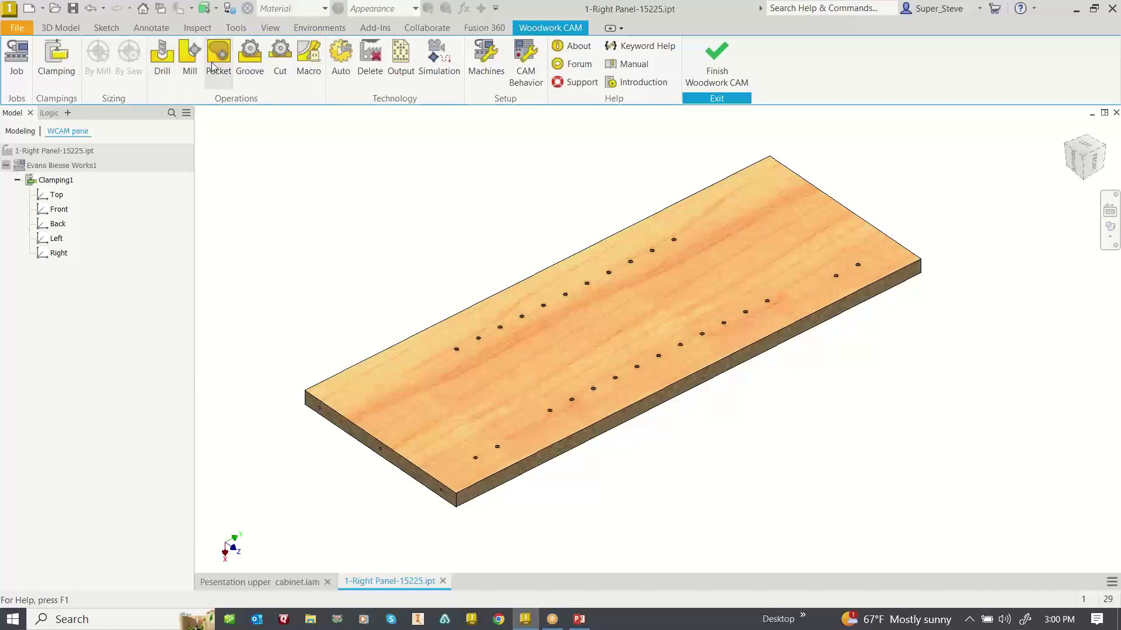
left_click(252, 64)
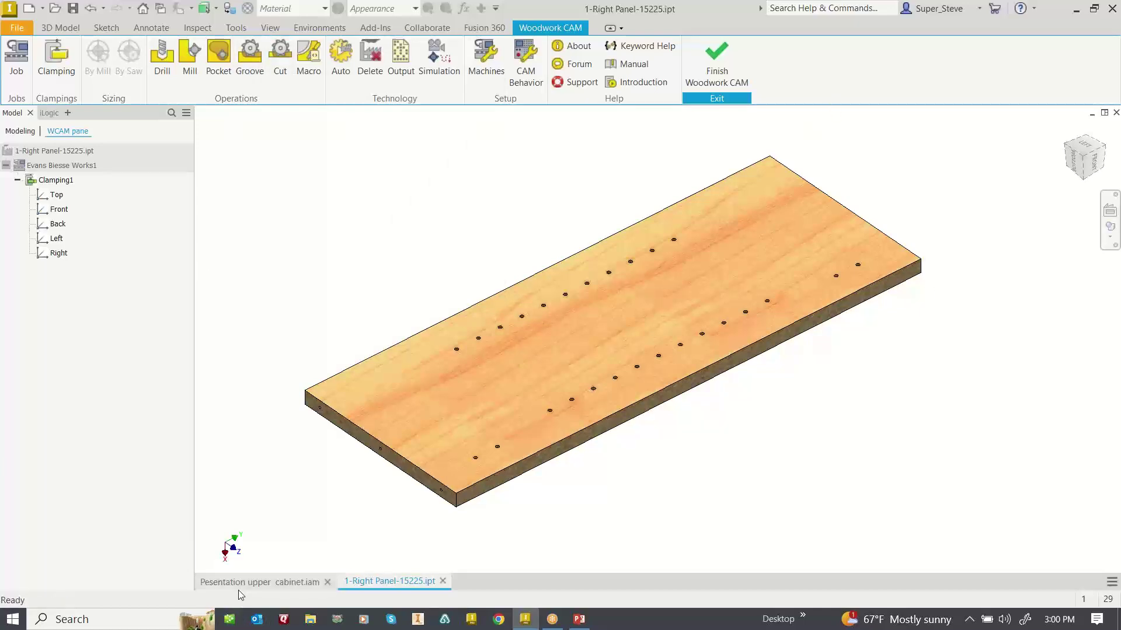
mouse_move(241, 587)
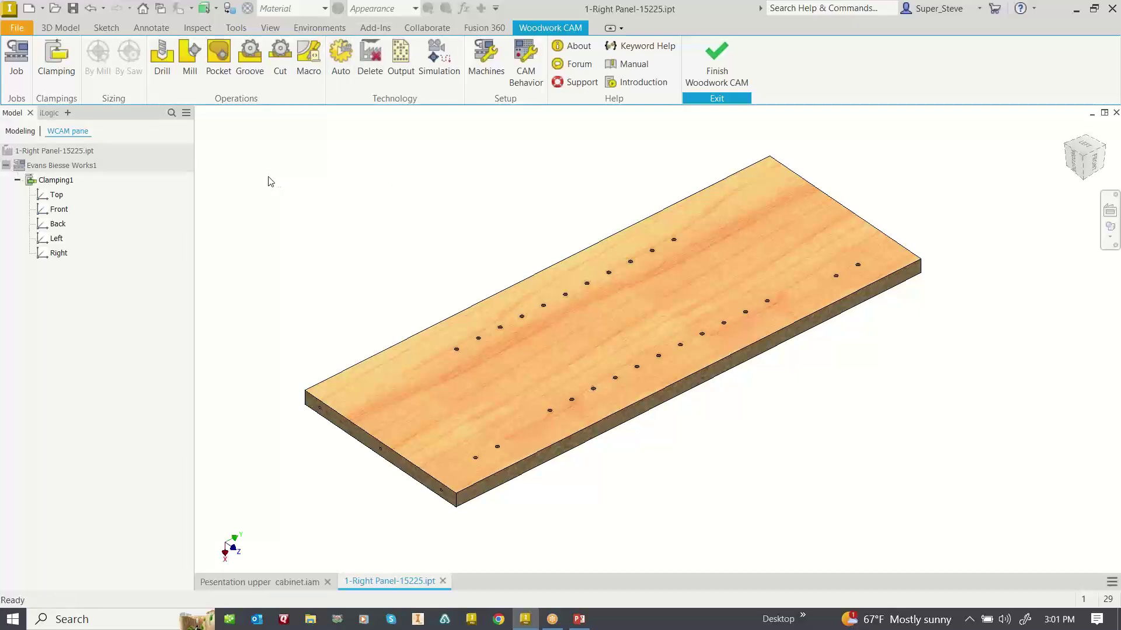
Set up a Drill operation on the right panel using only the D10 Vertical Blind Drill 3 spindle, D=0.197 in, instead of all spindles
left_click(163, 56)
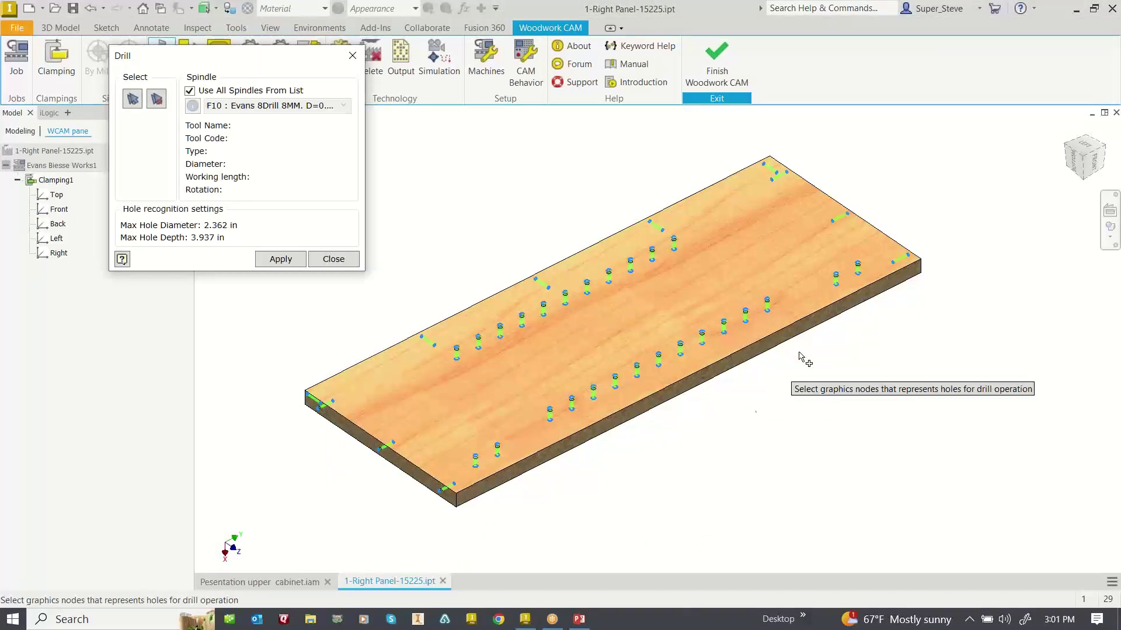
scroll(328, 467, "up", 3)
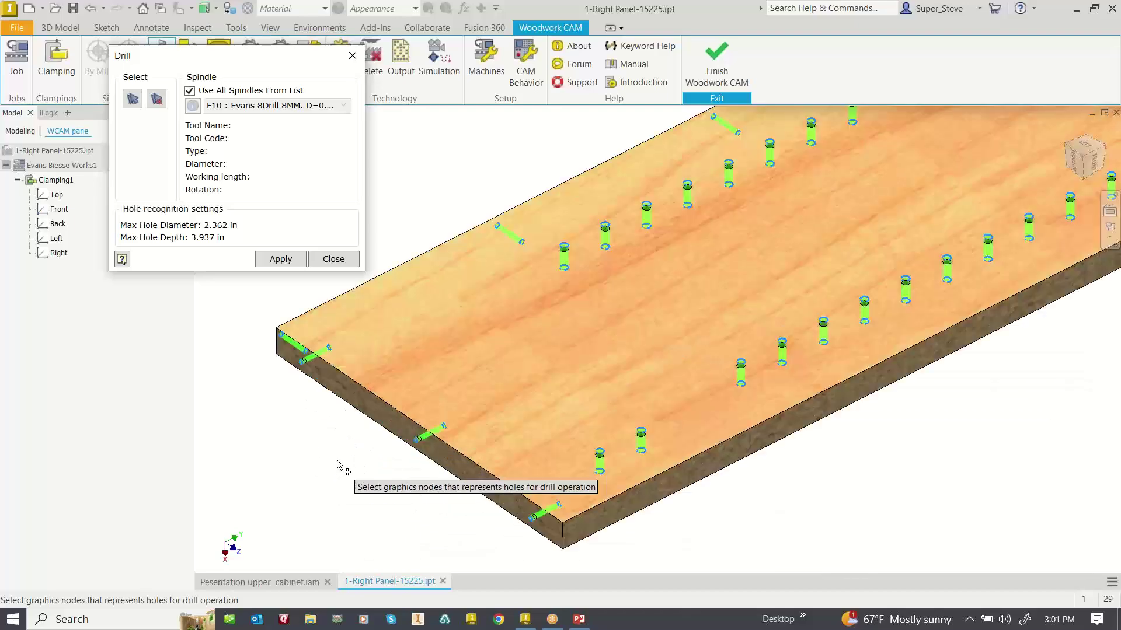
scroll(337, 464, "down", 3)
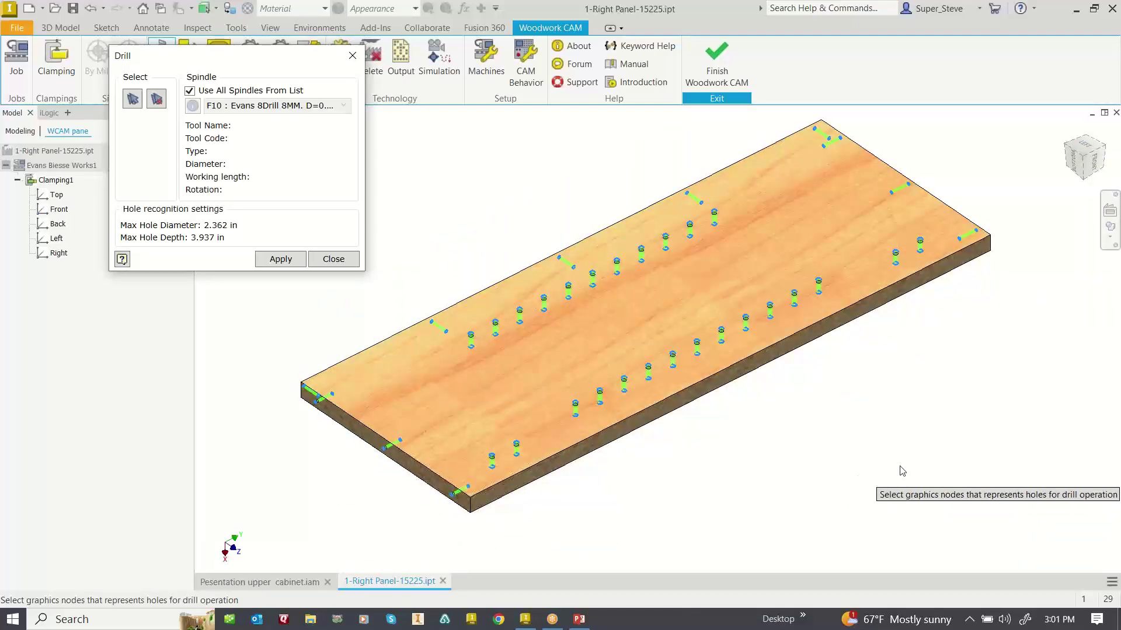
middle_click_drag(877, 363, 850, 380)
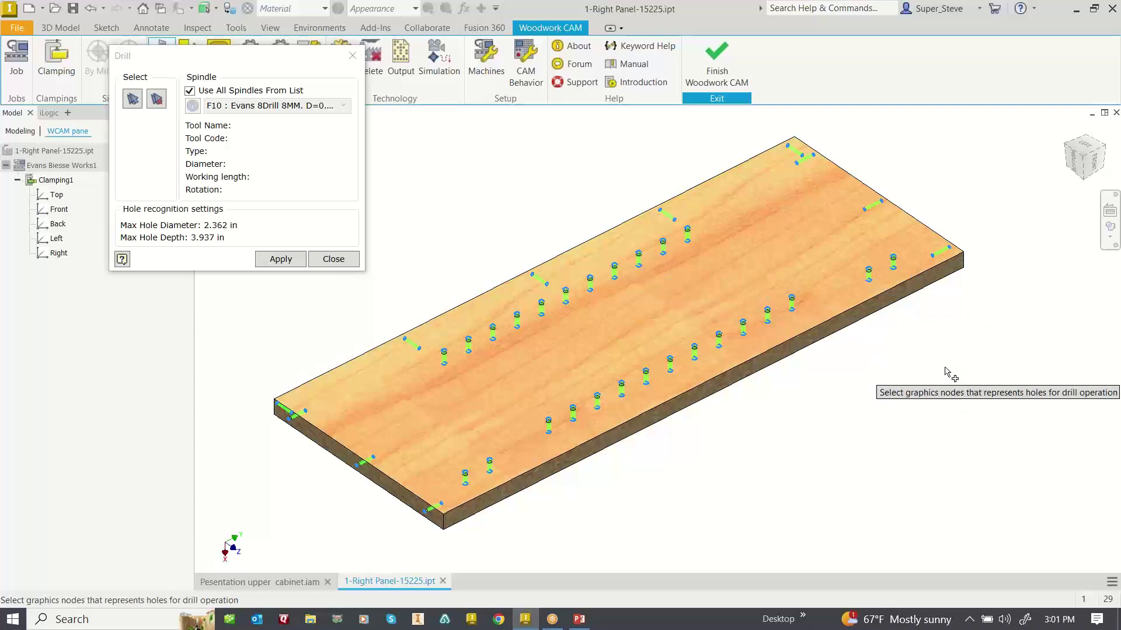
left_click(190, 91)
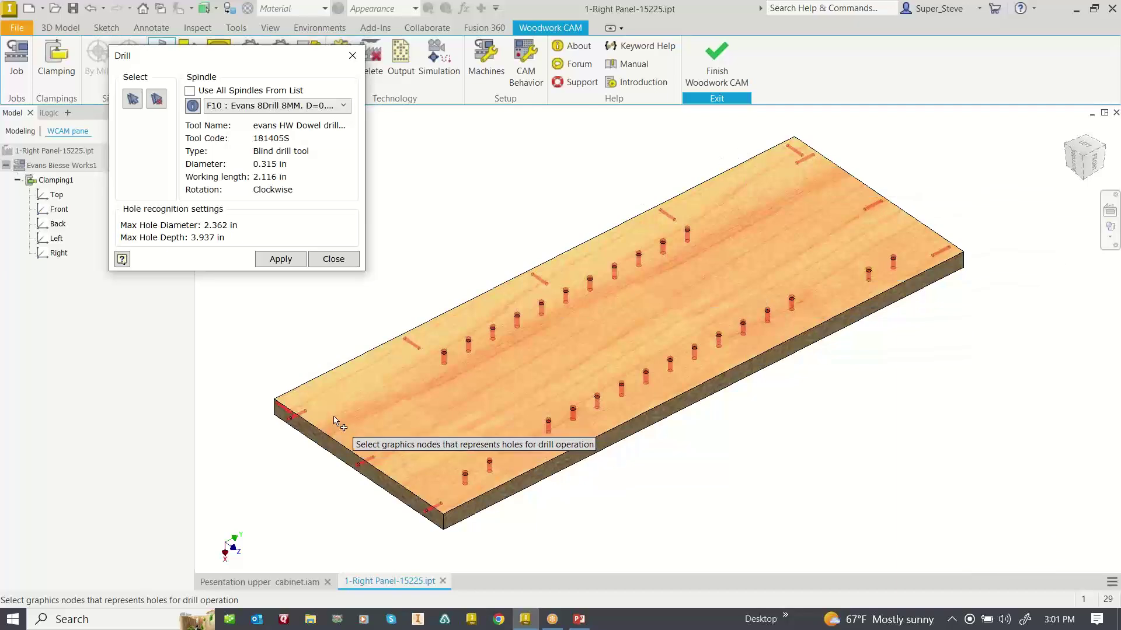
left_click(344, 107)
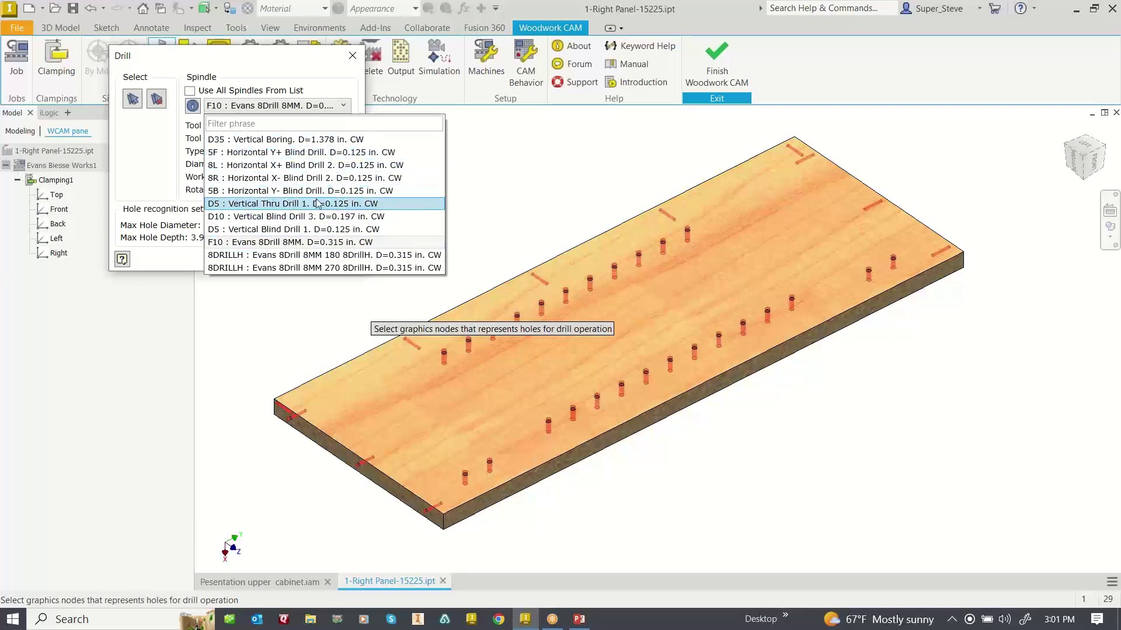
left_click(320, 220)
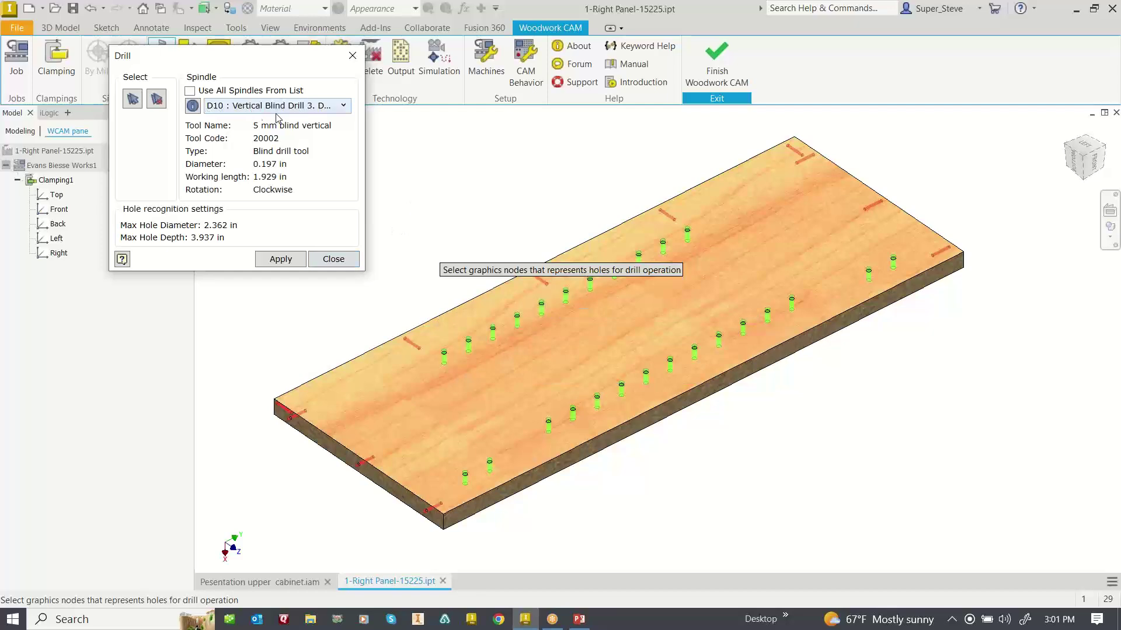
left_click(346, 109)
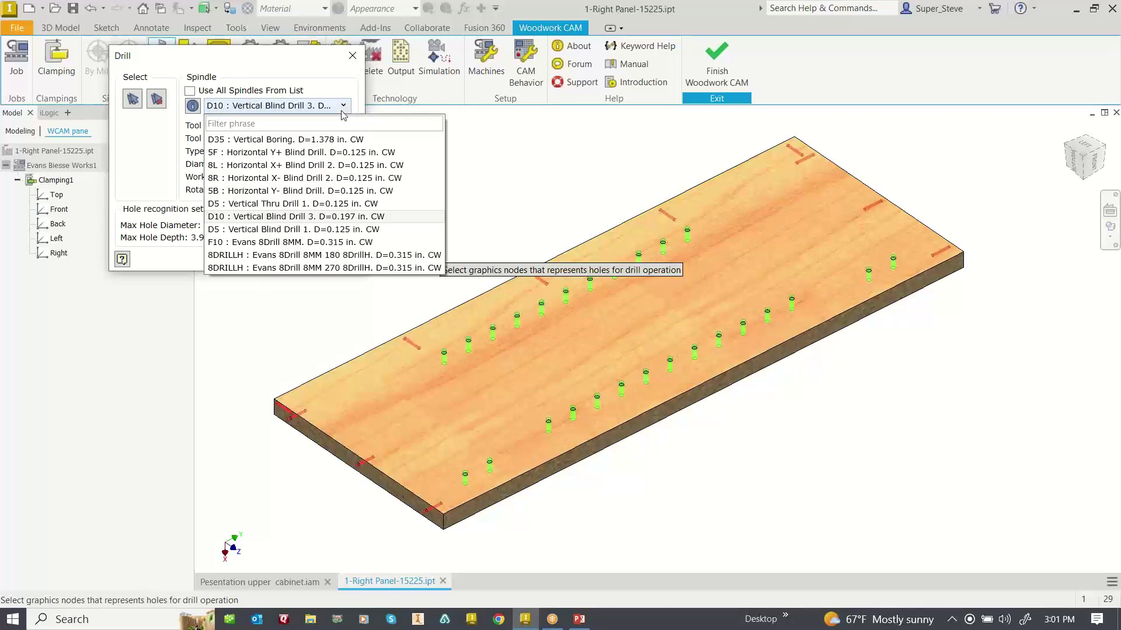
left_click(328, 218)
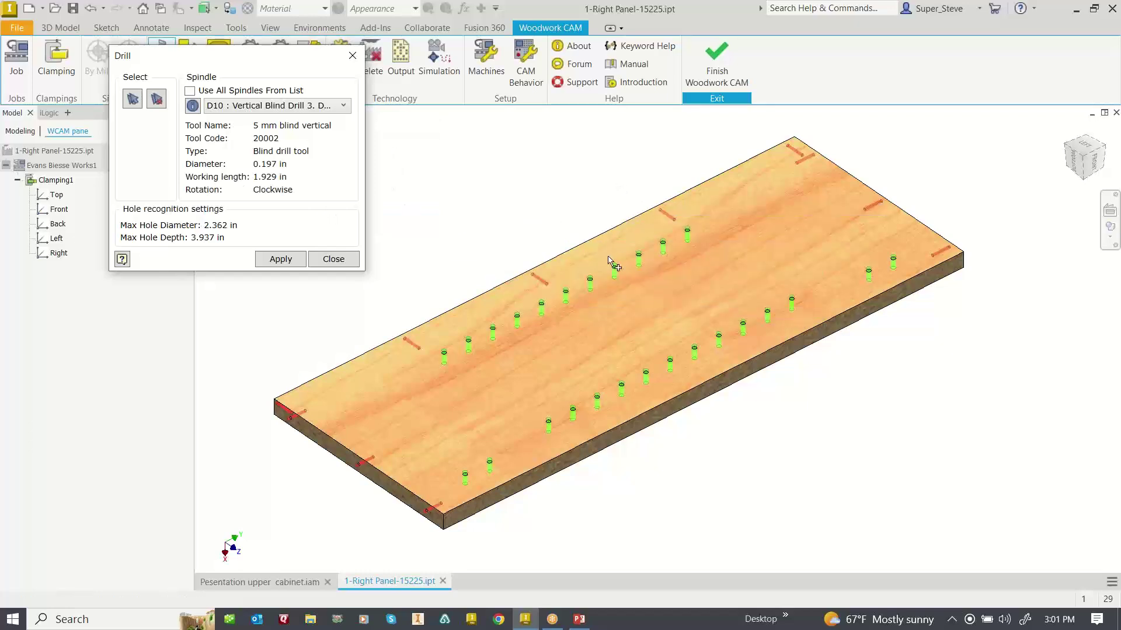
Select all matching vertical holes in the panel face, create the blind drilling operation, and expand the Top plane to show it
left_click(277, 259)
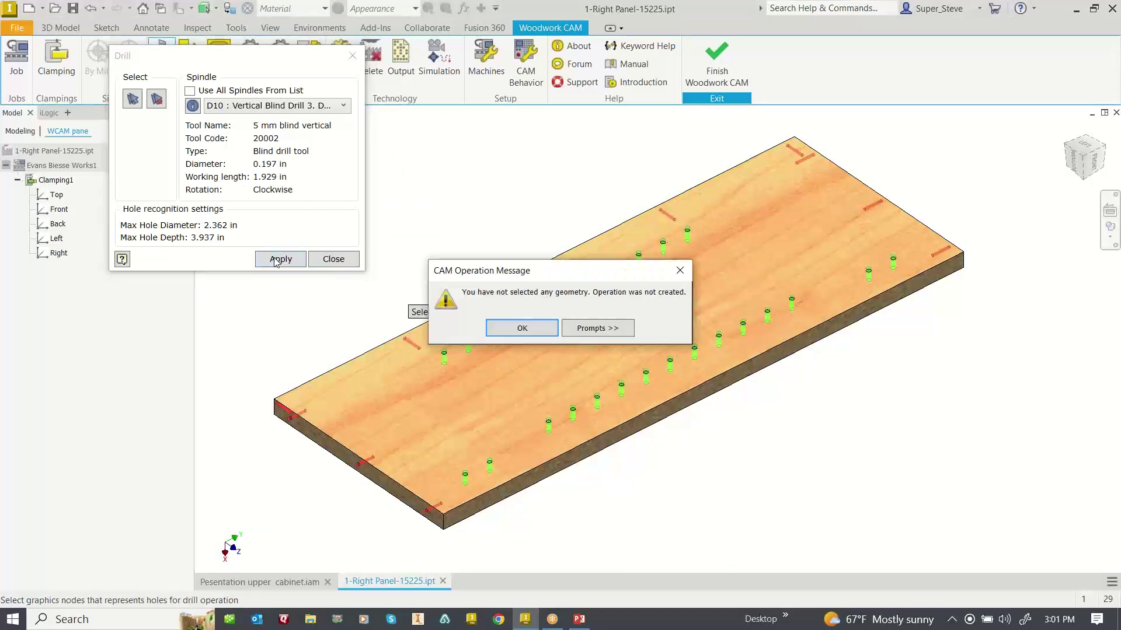
left_click(528, 333)
left_click(133, 100)
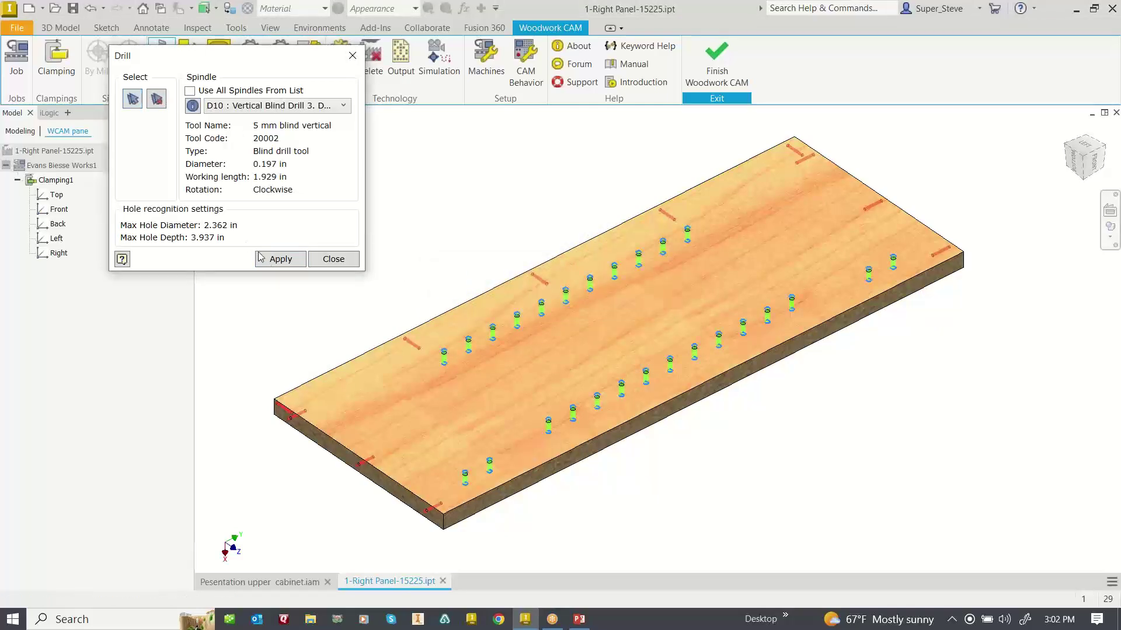
left_click(269, 261)
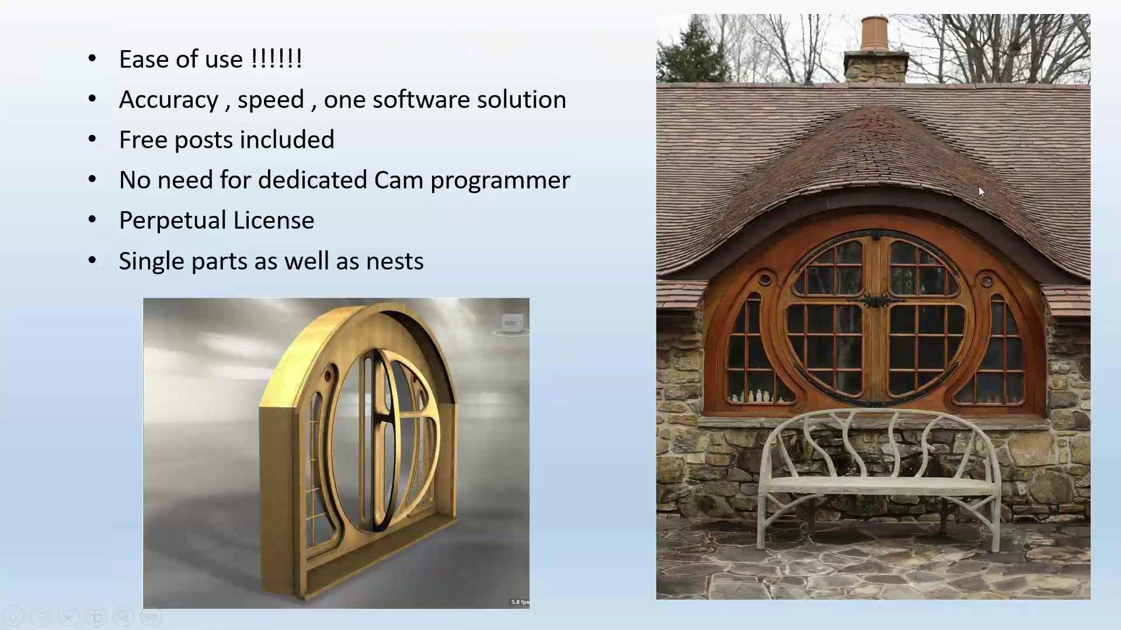
key("alt+Tab")
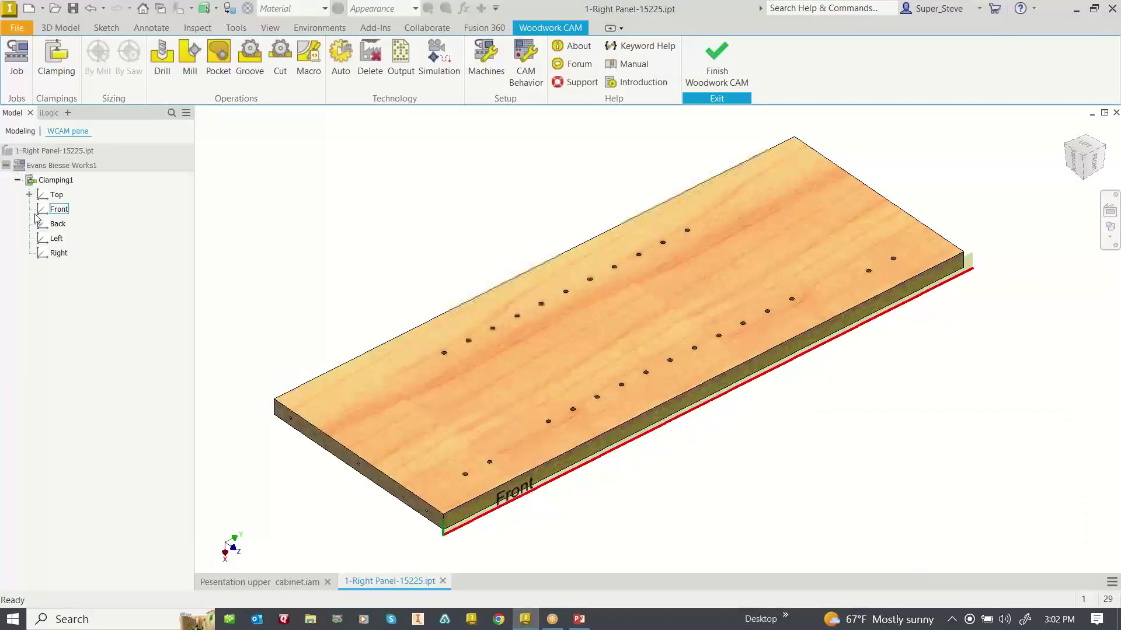
left_click(29, 195)
left_click(99, 210)
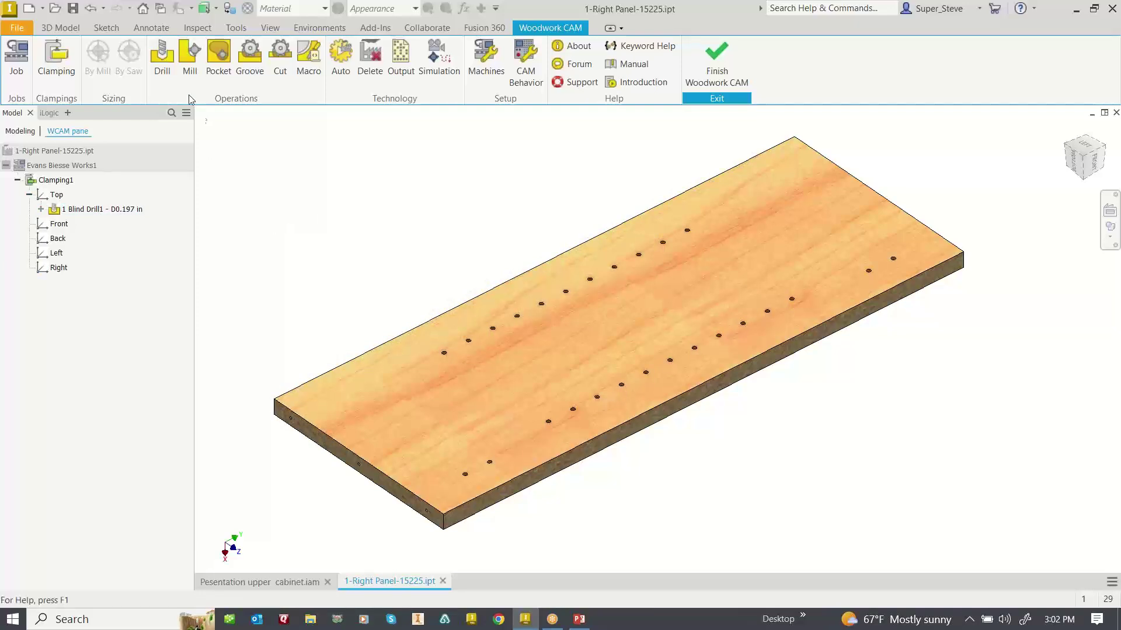
Mill all four outer edges of the right panel with spindle 14, S3Q1RL12 Vertical Finish Profile, D=0.472 in
left_click(190, 56)
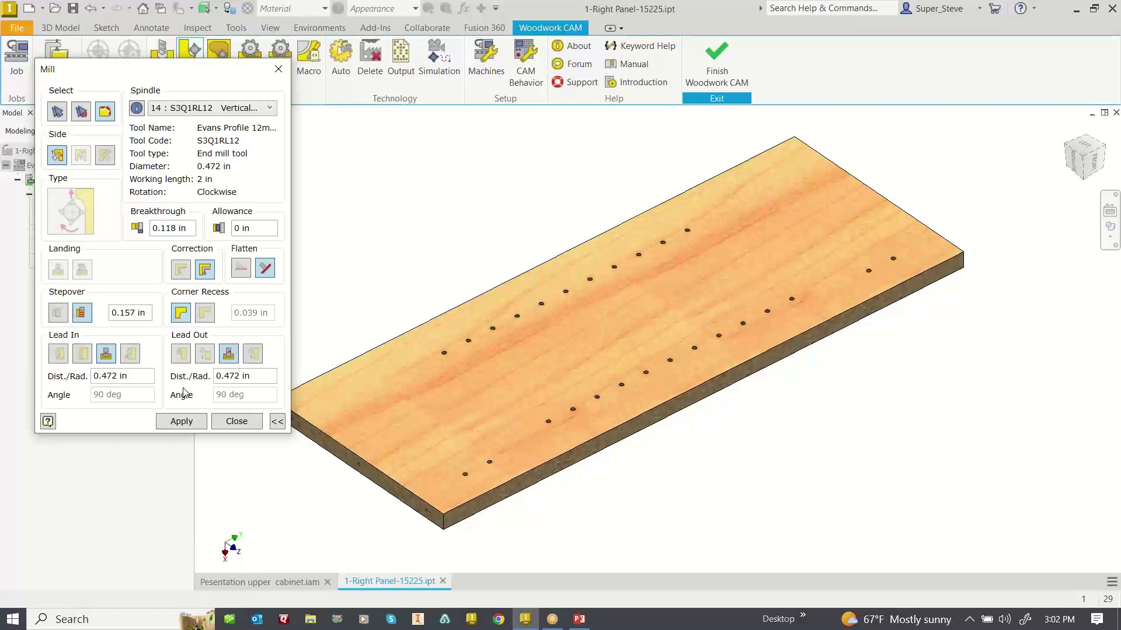
left_click(270, 109)
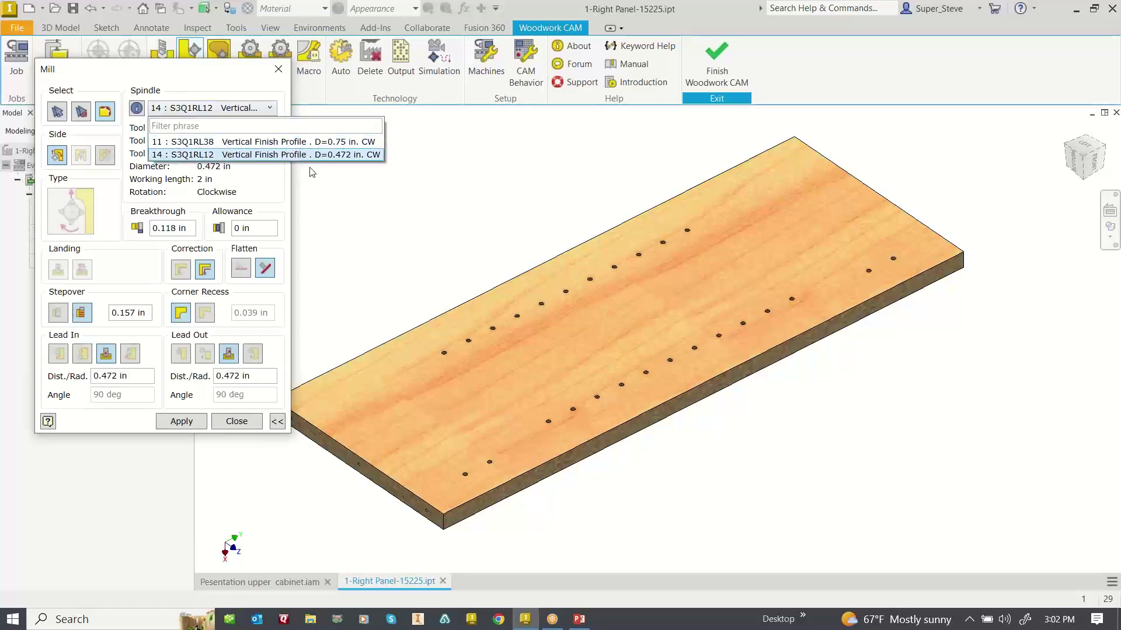
left_click(347, 156)
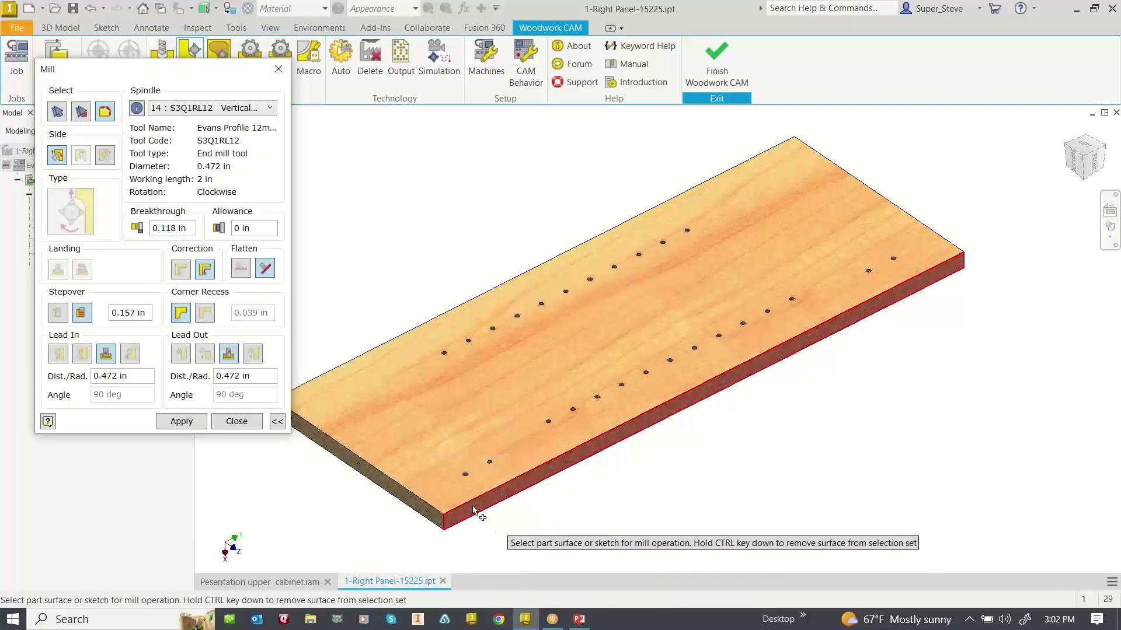
left_click(444, 516)
left_click(373, 464, "ctrl")
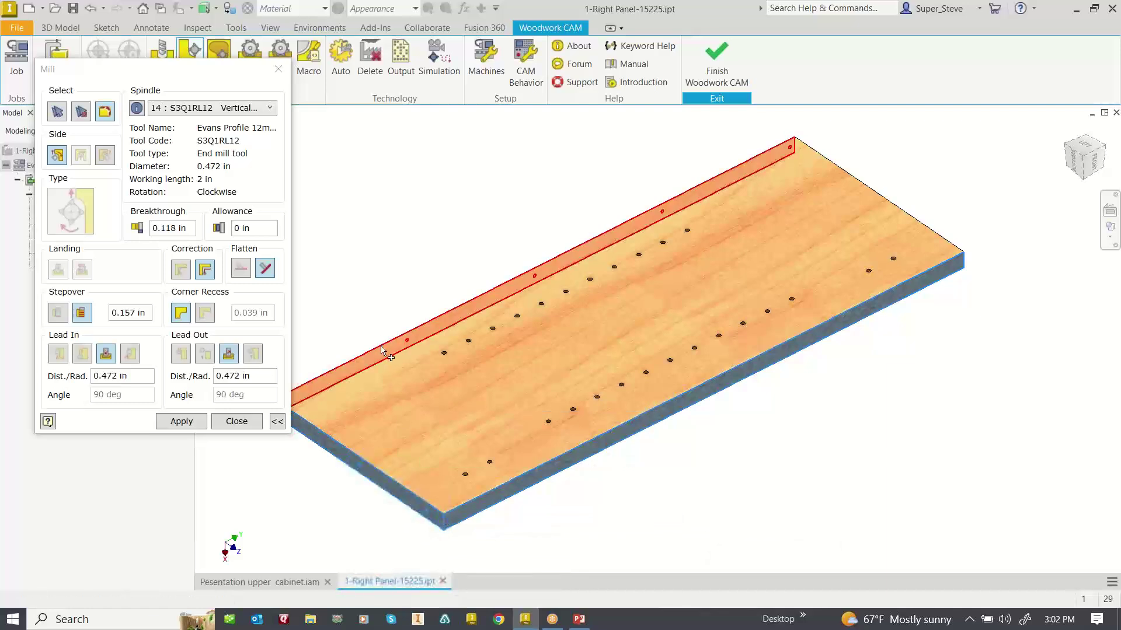
left_click(885, 203, "ctrl")
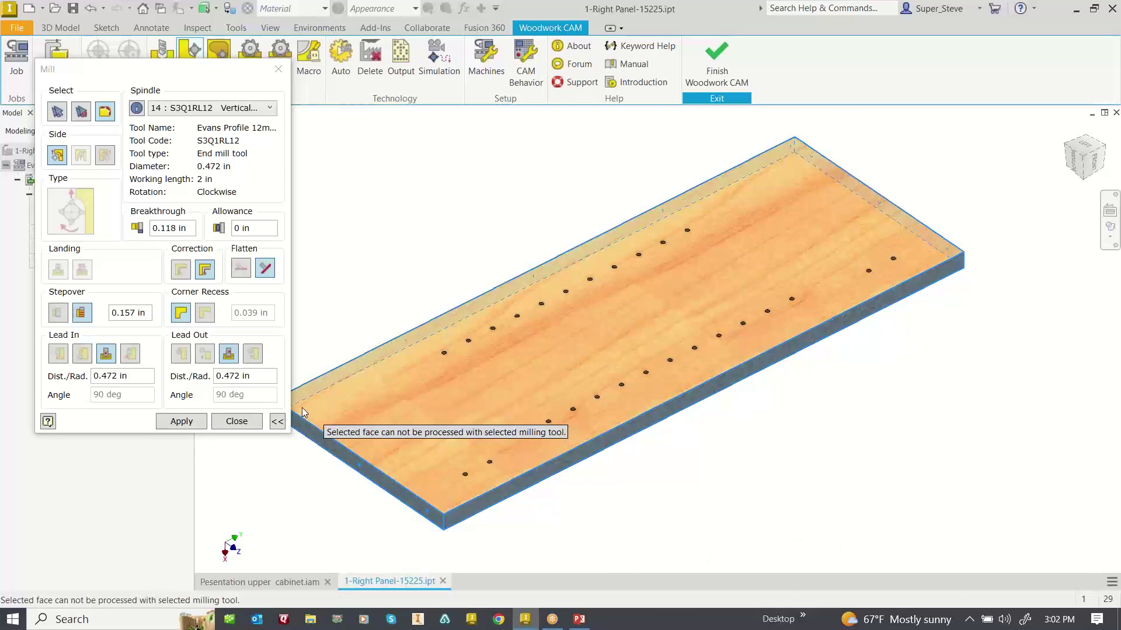
left_click(179, 425)
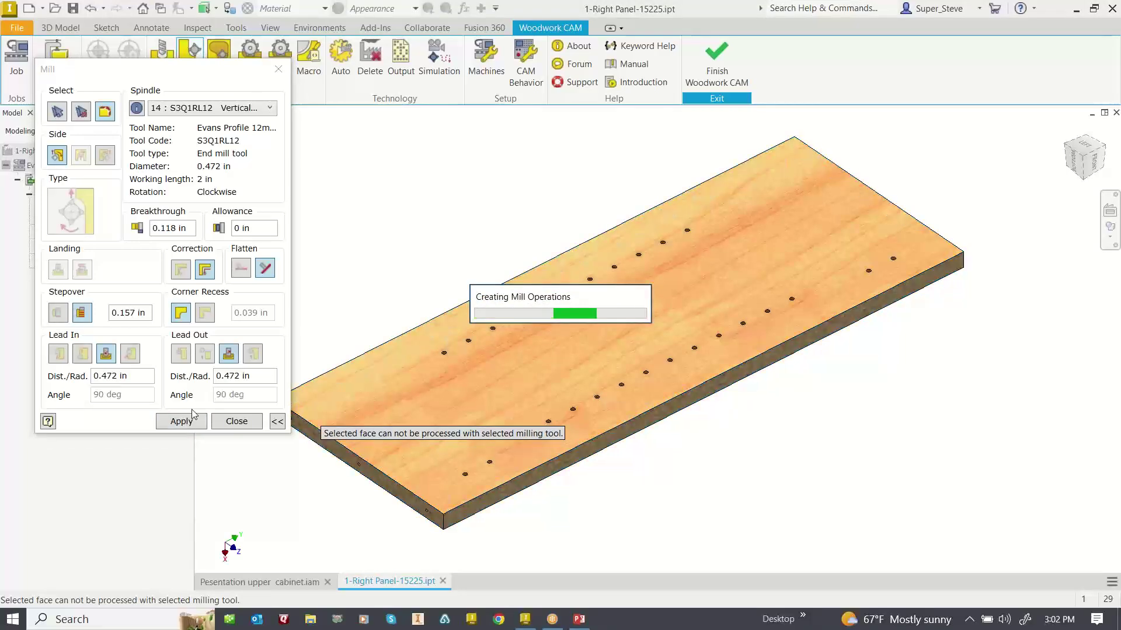
left_click(226, 421)
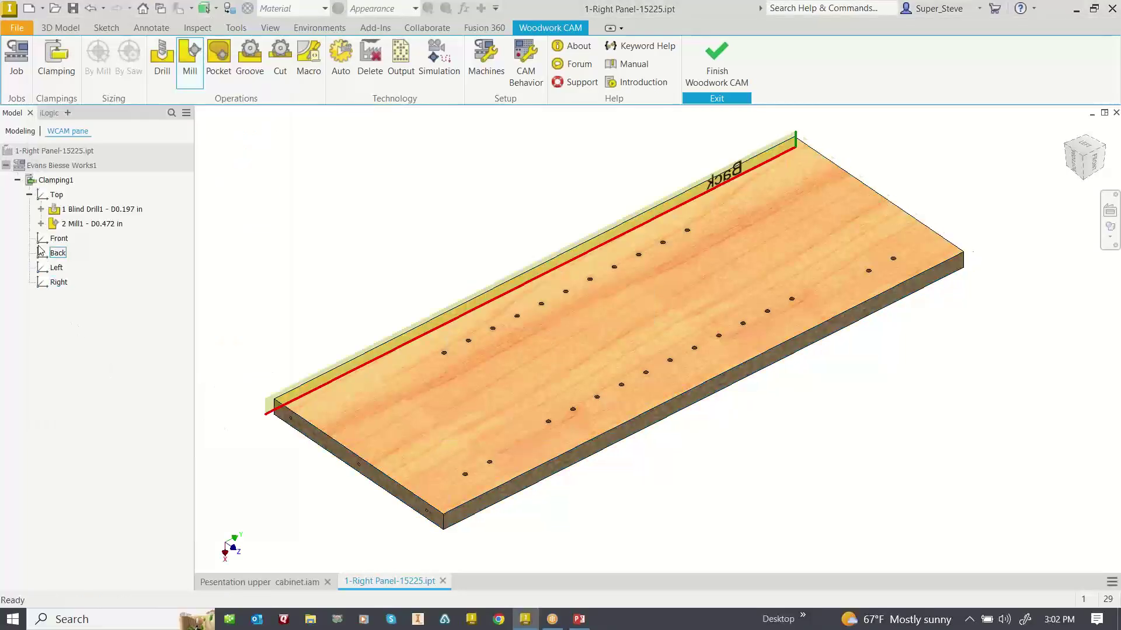
Check the mill toolpath around the panel and simulate the CNC processing of Clamping1 in the Evans Biesse Works job
left_click(73, 224)
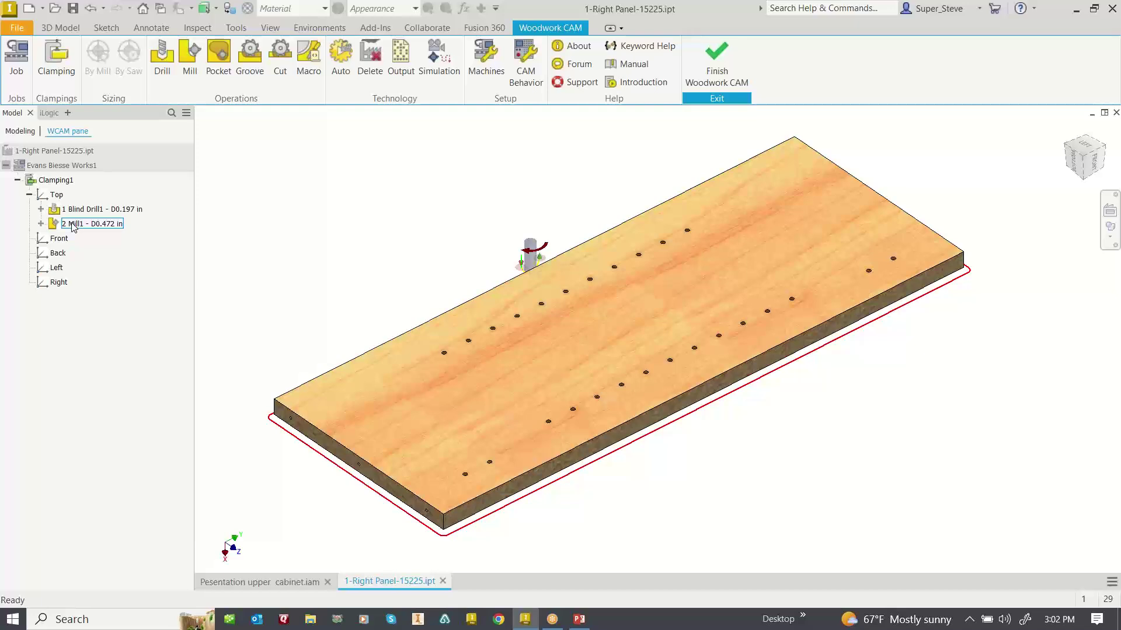
left_click(435, 49)
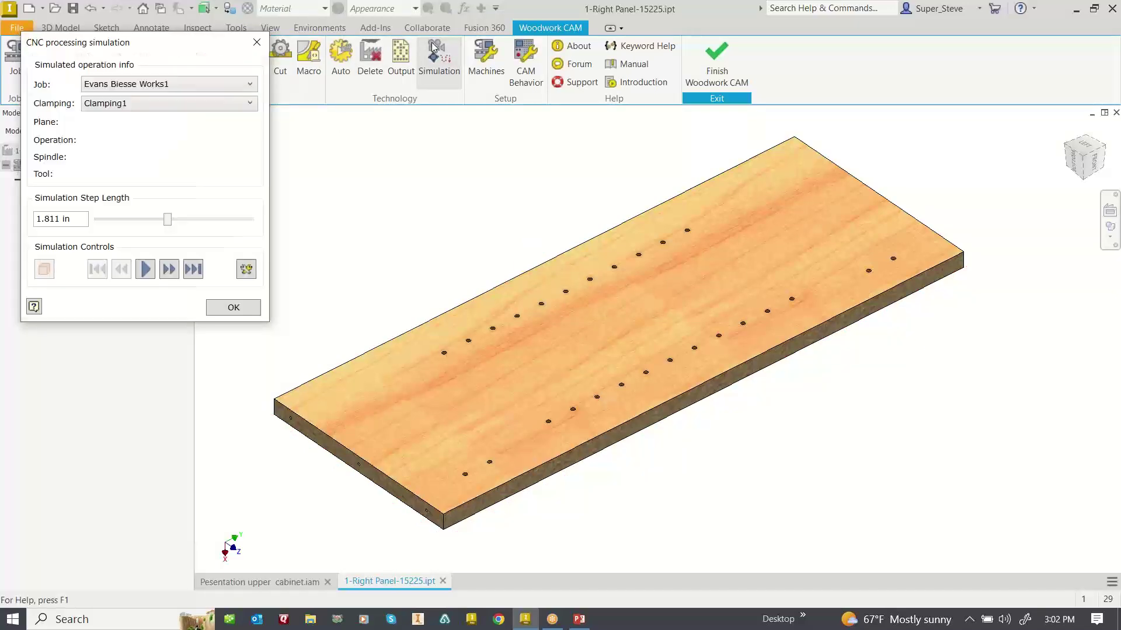
left_click(146, 270)
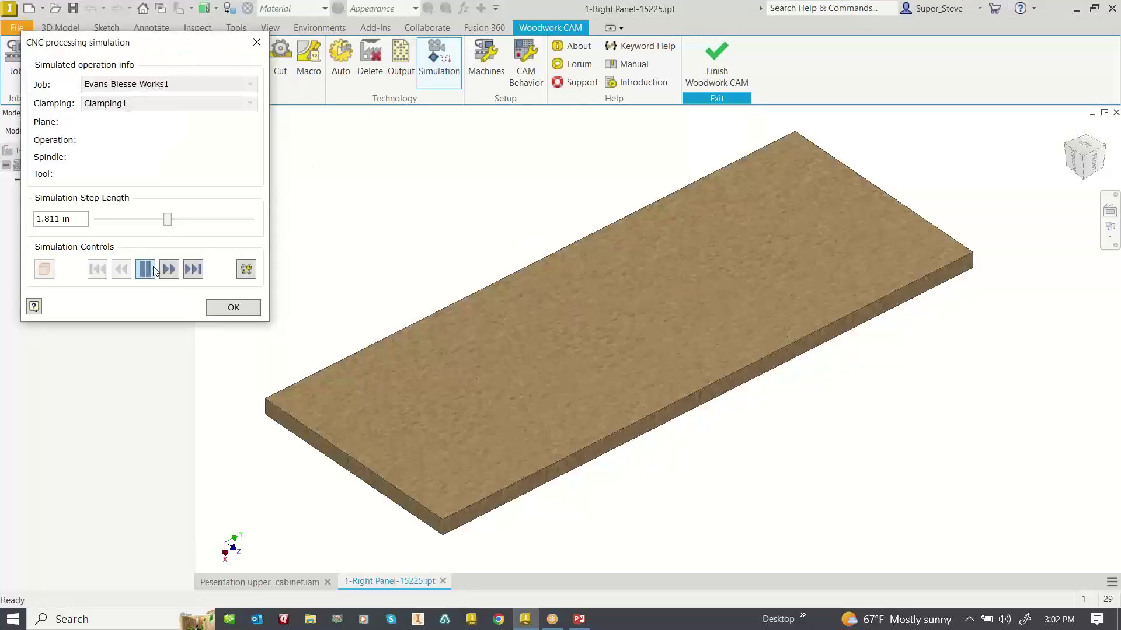
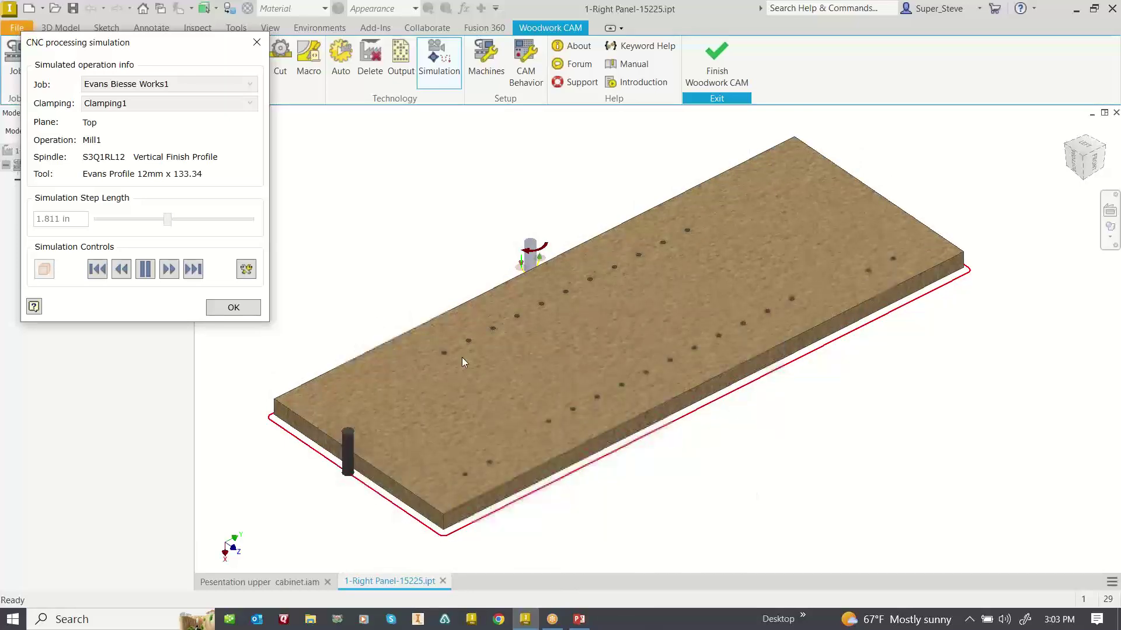
left_click(234, 308)
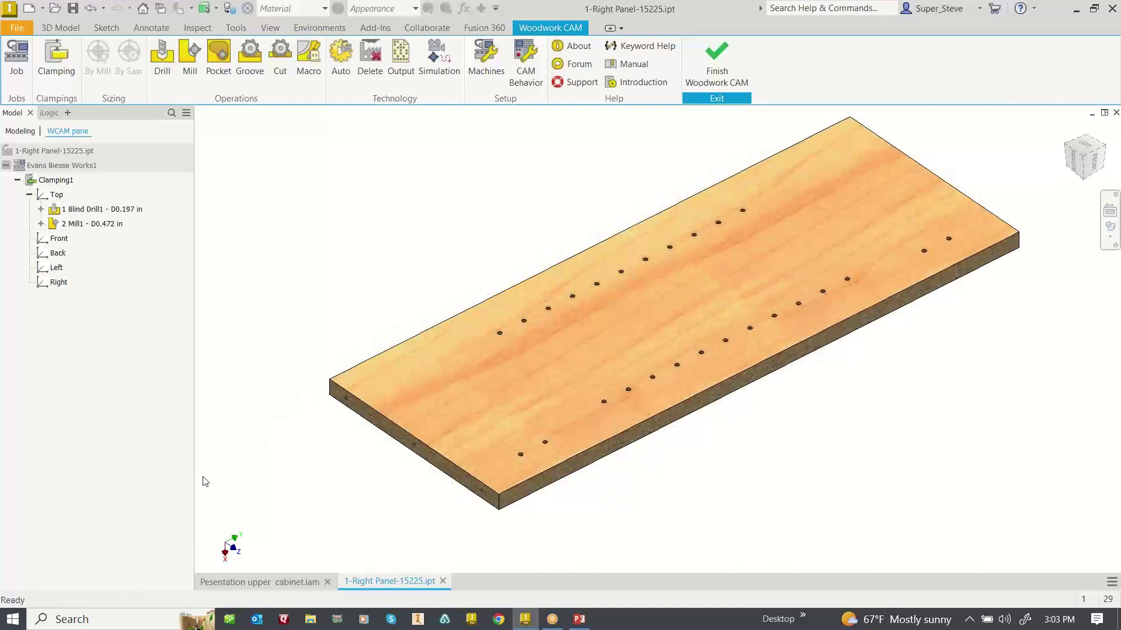
Leave the CAM environment and sketch a rectangle on the panel's top face, starting at its back left corner
left_click(717, 58)
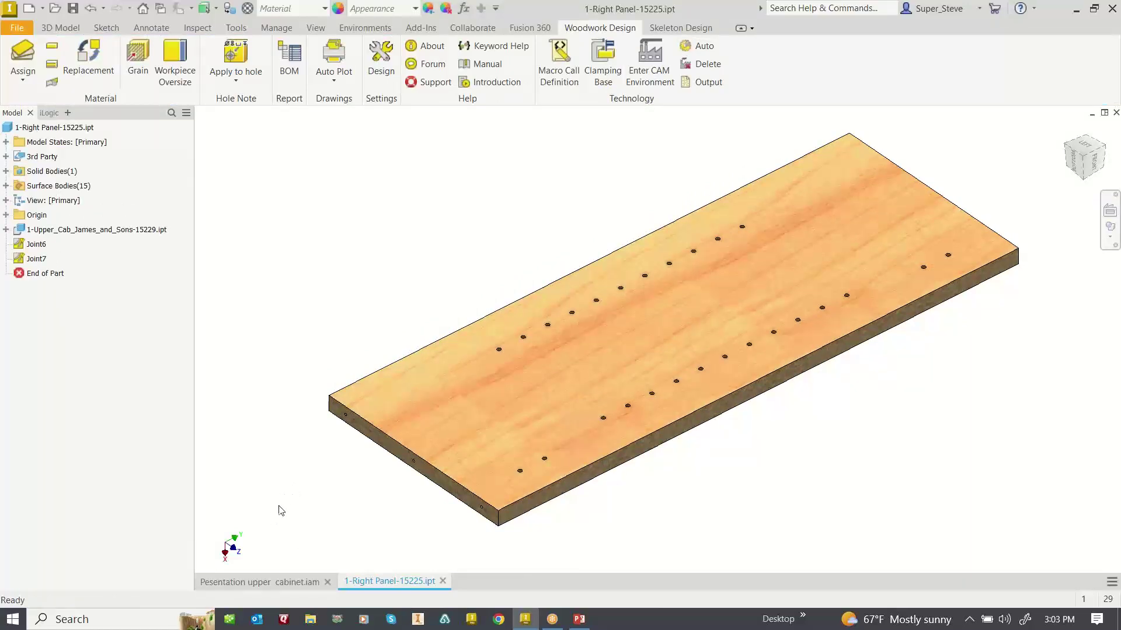
left_click(428, 390)
left_click(421, 385)
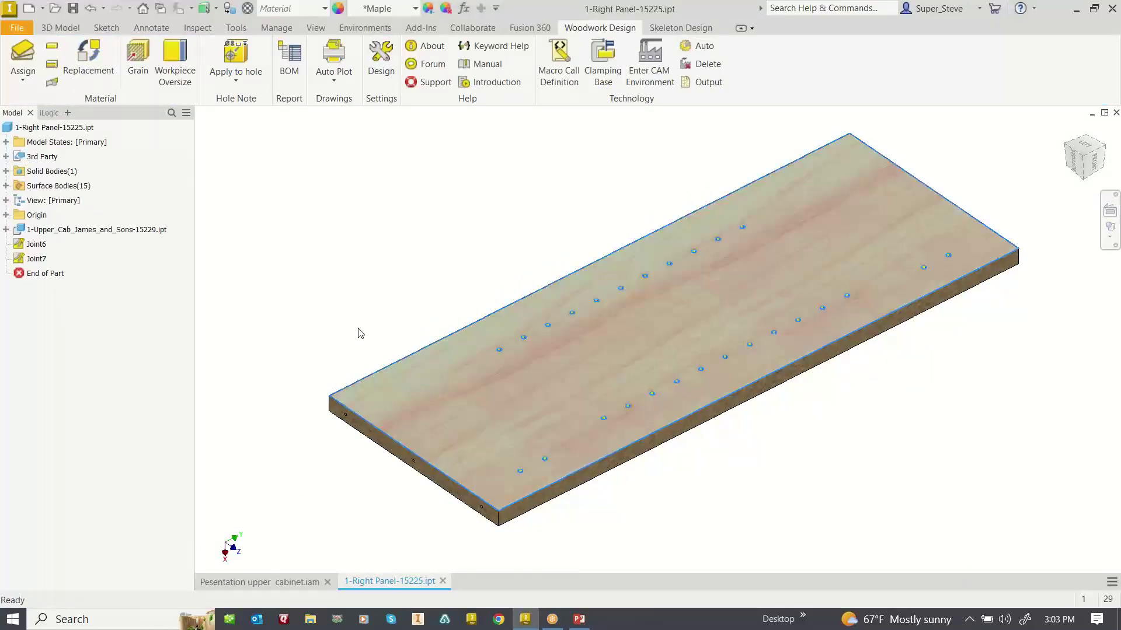
left_click(123, 57)
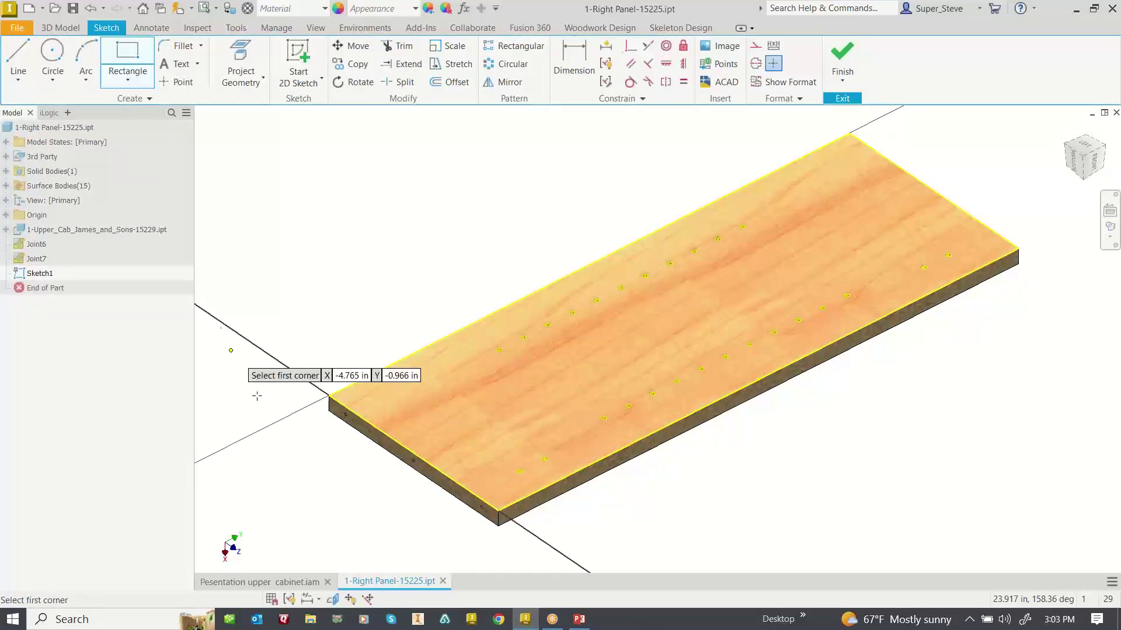
left_click(331, 395)
left_click(494, 397)
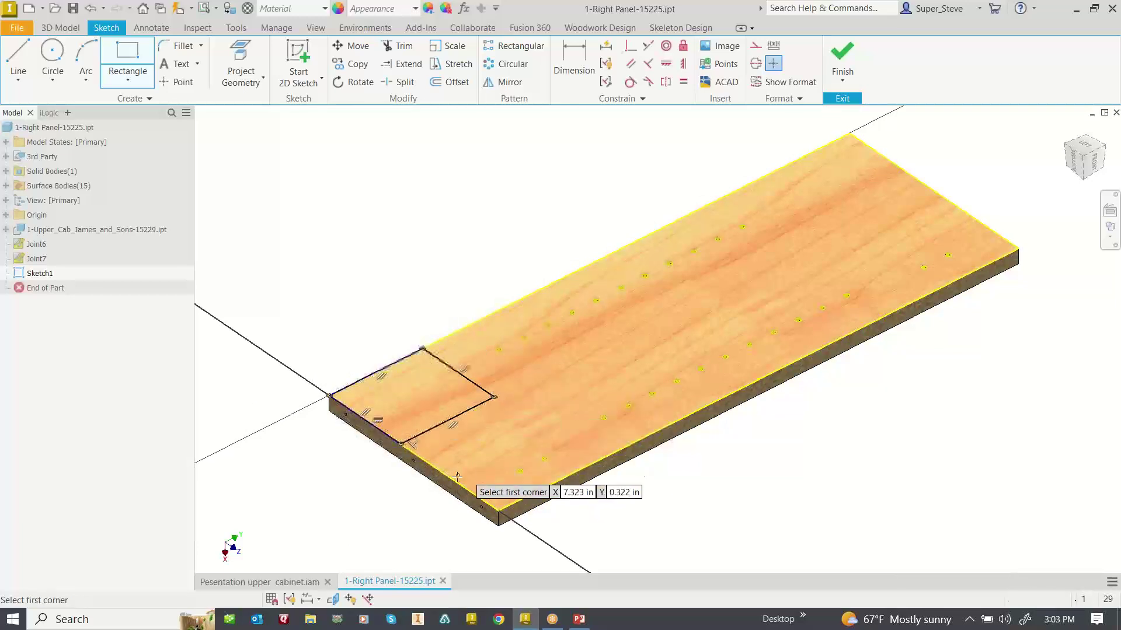
key("Escape")
Extrude the corner rectangle 1 in down through the panel as a cut to notch the corner
key("e")
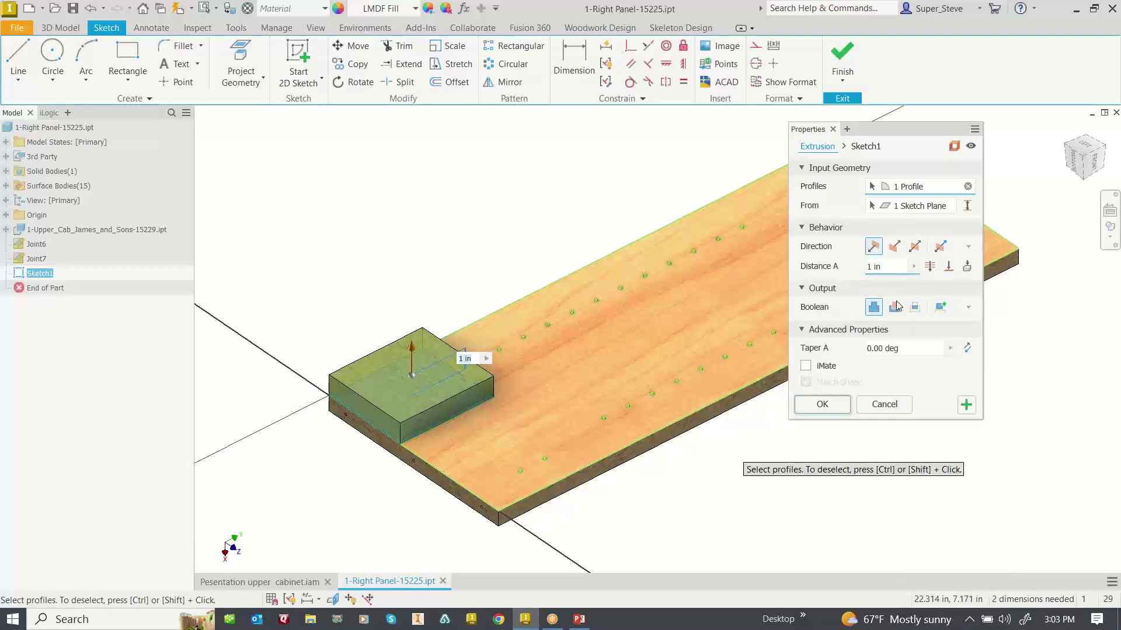
left_click(893, 246)
left_click(893, 306)
left_click(820, 404)
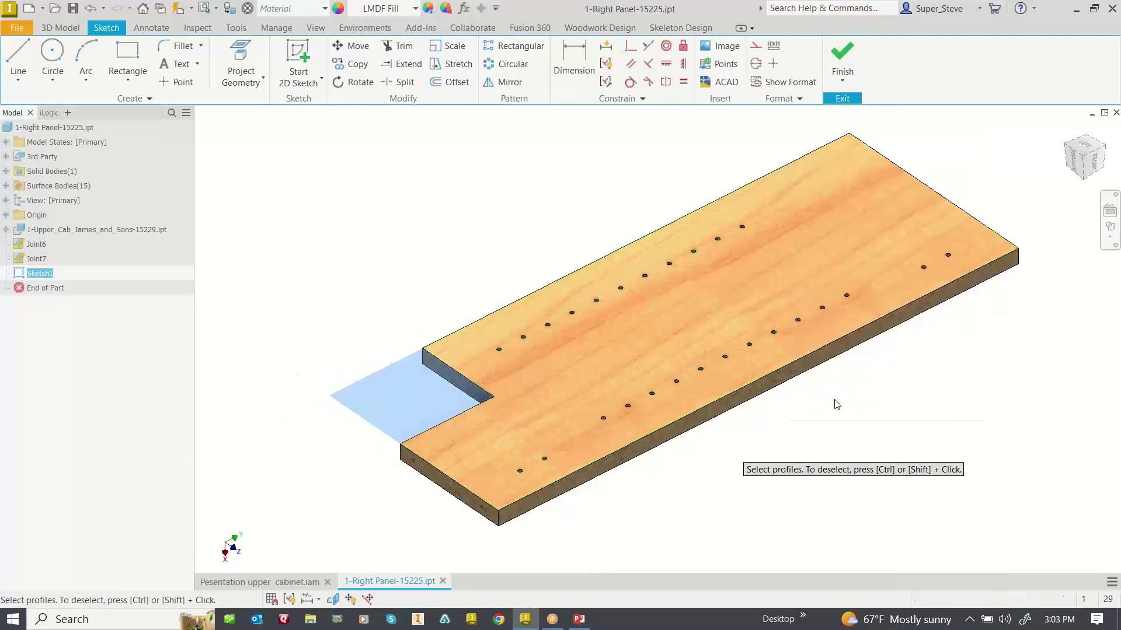
Automatically recreate the notched panel's CNC technology from scratch for the Evans Biesse Works router, without nesting processing
middle_click_drag(776, 380, 585, 361)
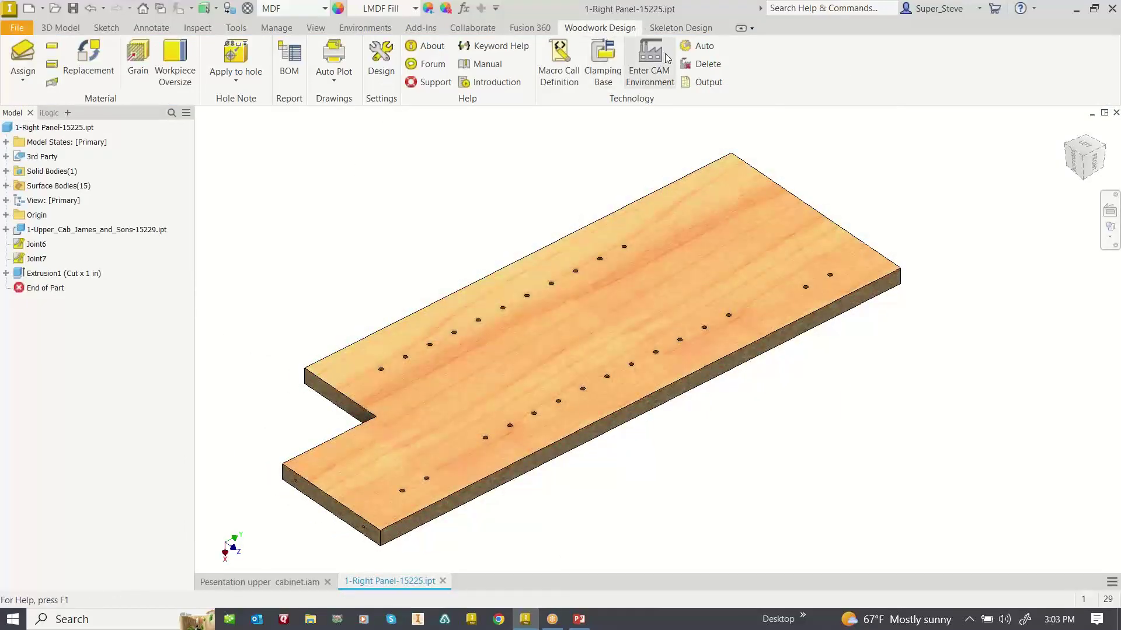
left_click(705, 47)
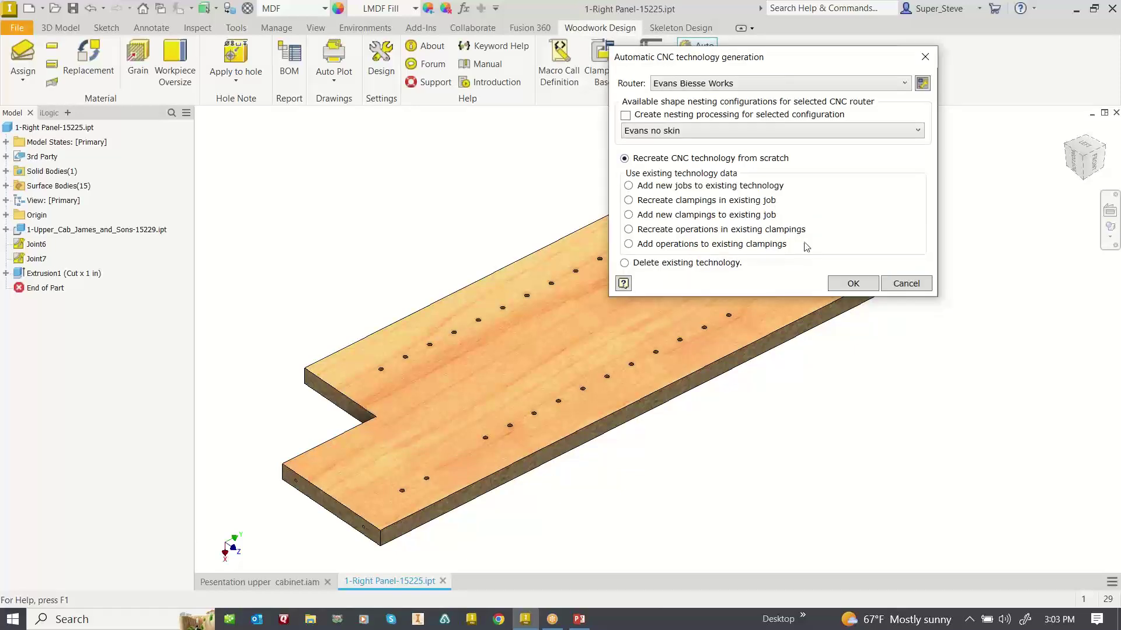
left_click(849, 284)
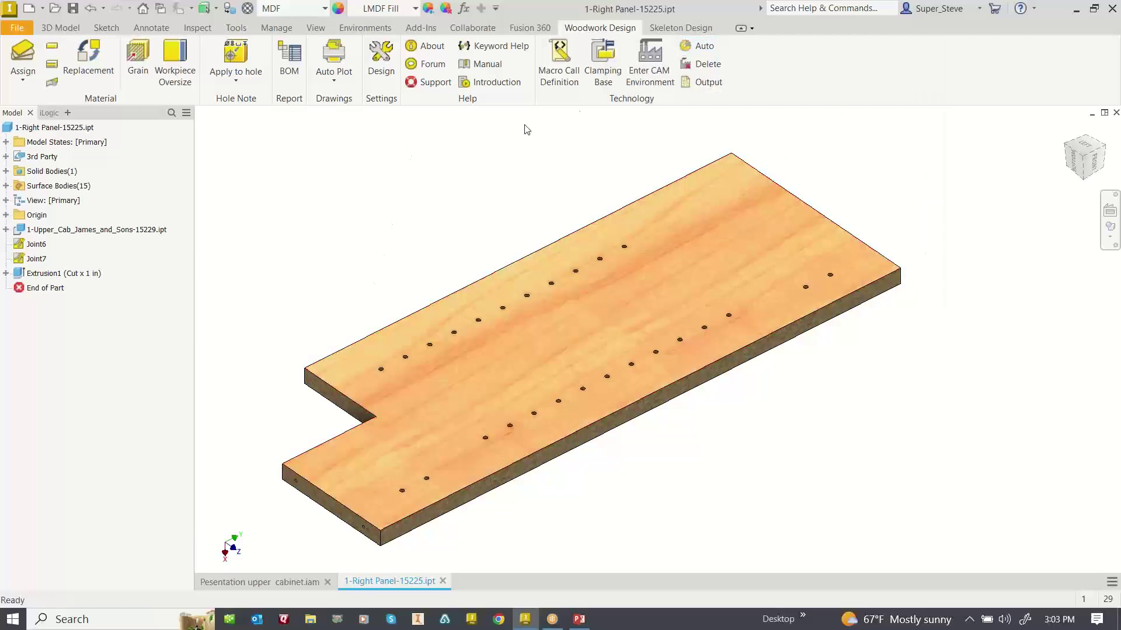
Enter the CAM environment and check the top plane's Mill1 toolpath around the notched panel
left_click(652, 56)
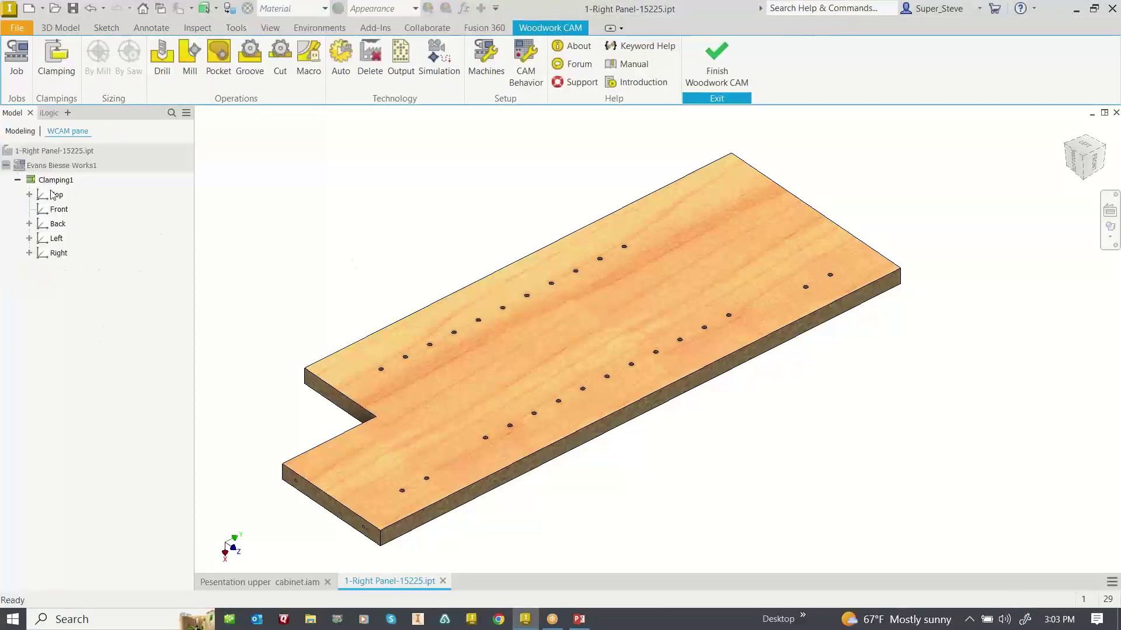
left_click(29, 195)
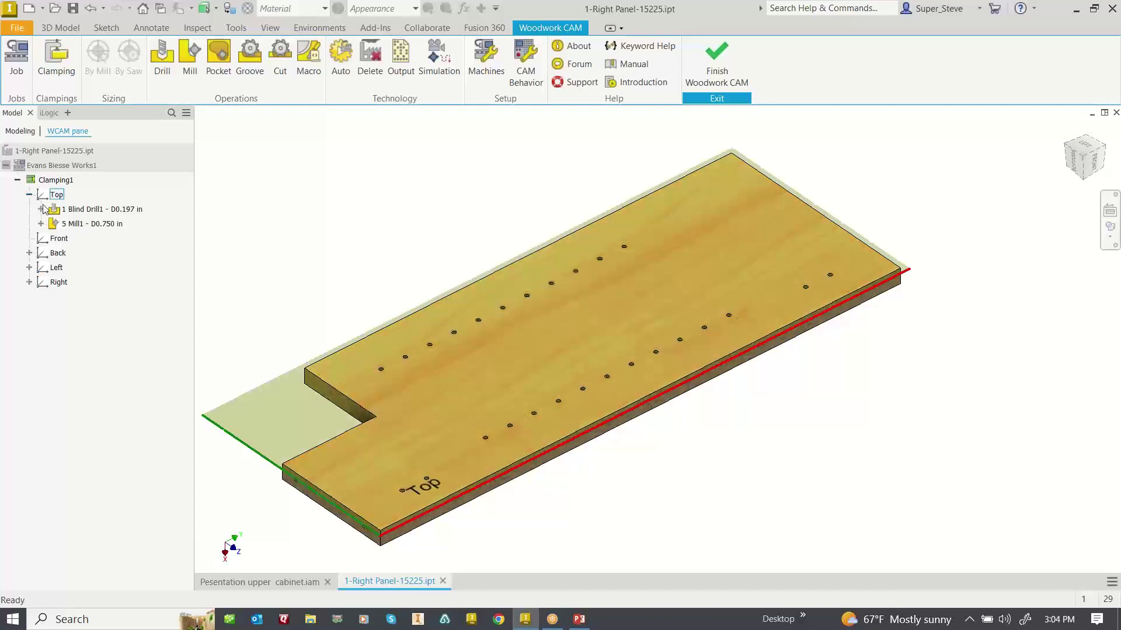
left_click(81, 224)
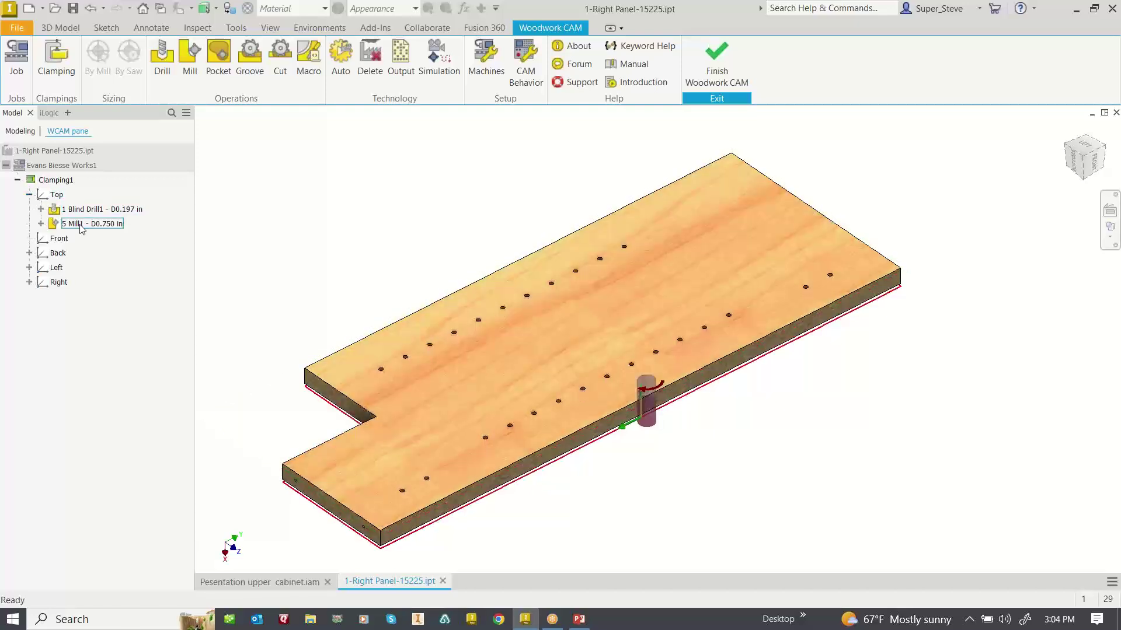
left_click(260, 244)
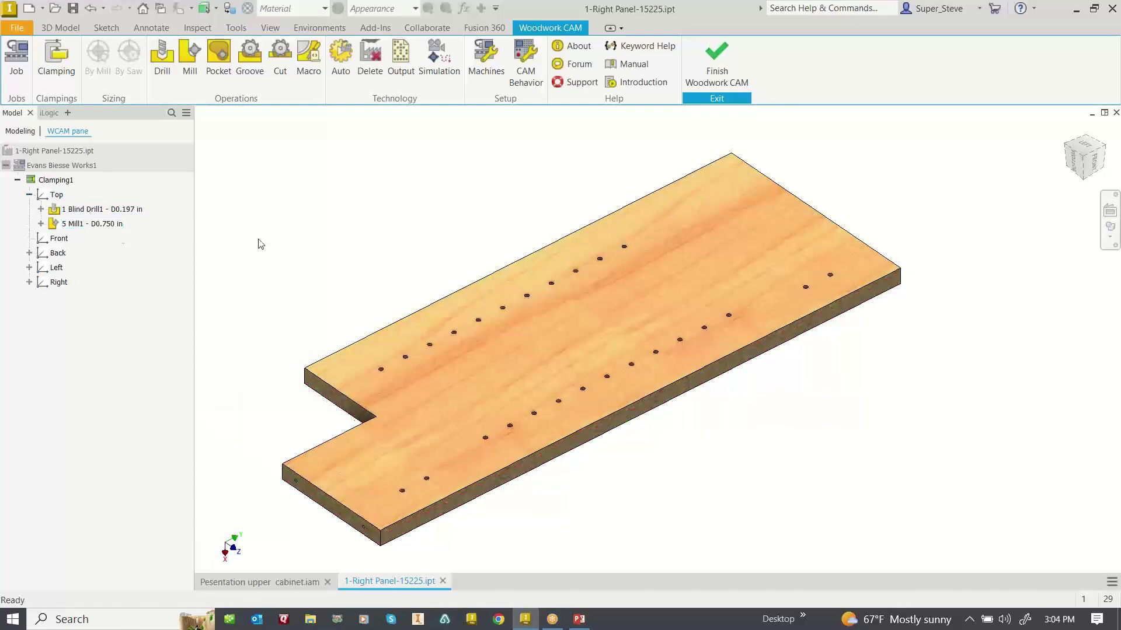
Simulate the CNC processing of Clamping1 and inspect the milled inner corner of the notch
left_click(433, 49)
left_click(159, 270)
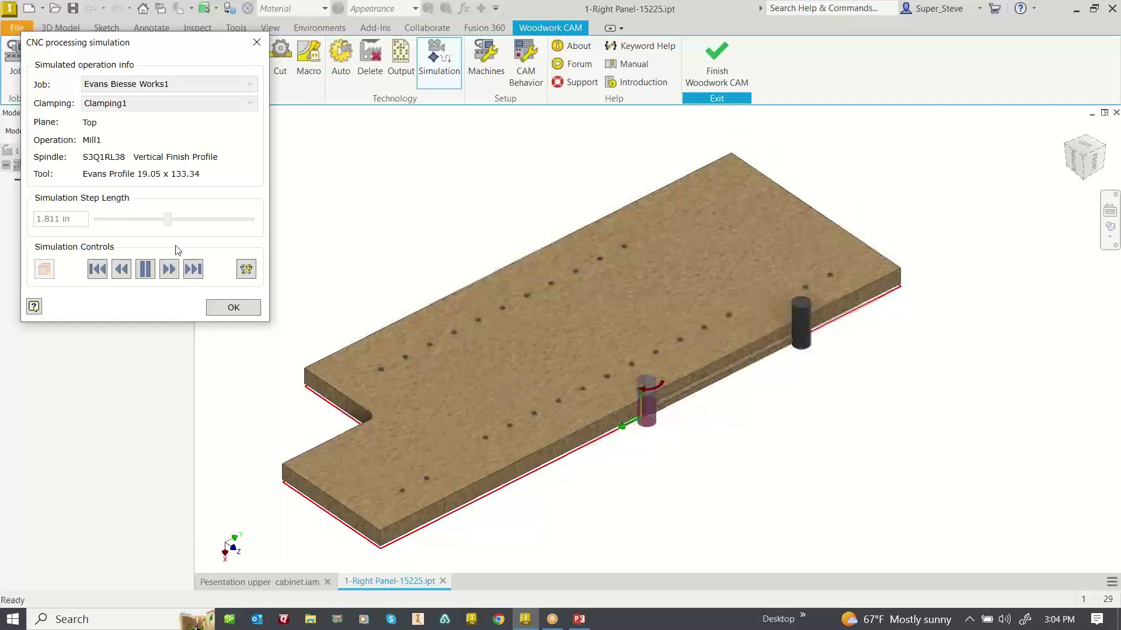
middle_click_drag(691, 468, 811, 433)
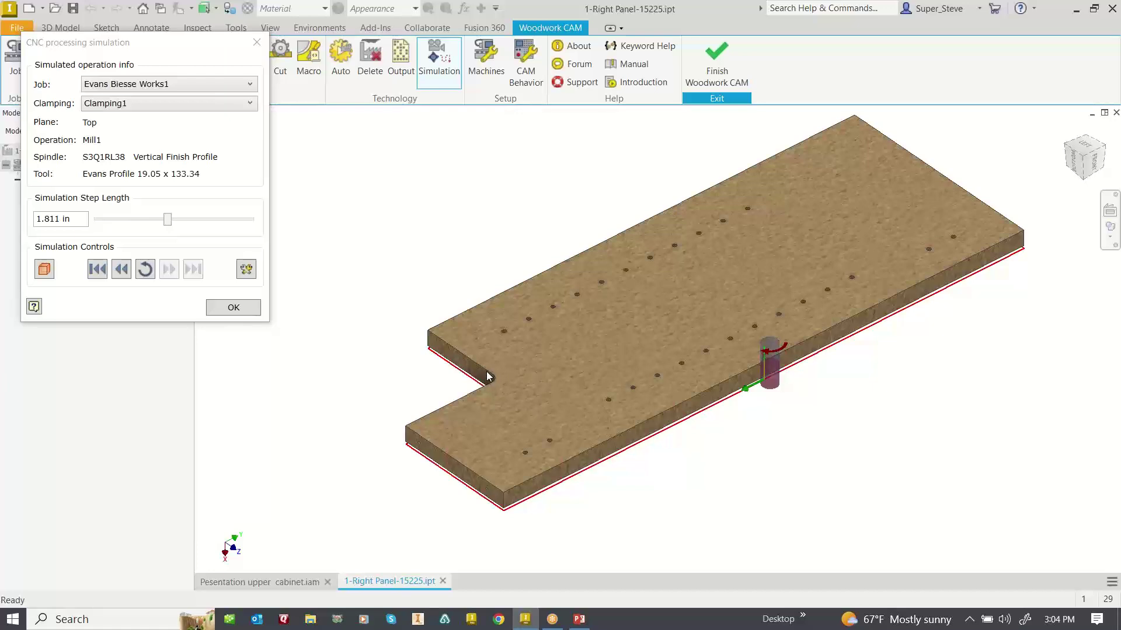
left_click(234, 308)
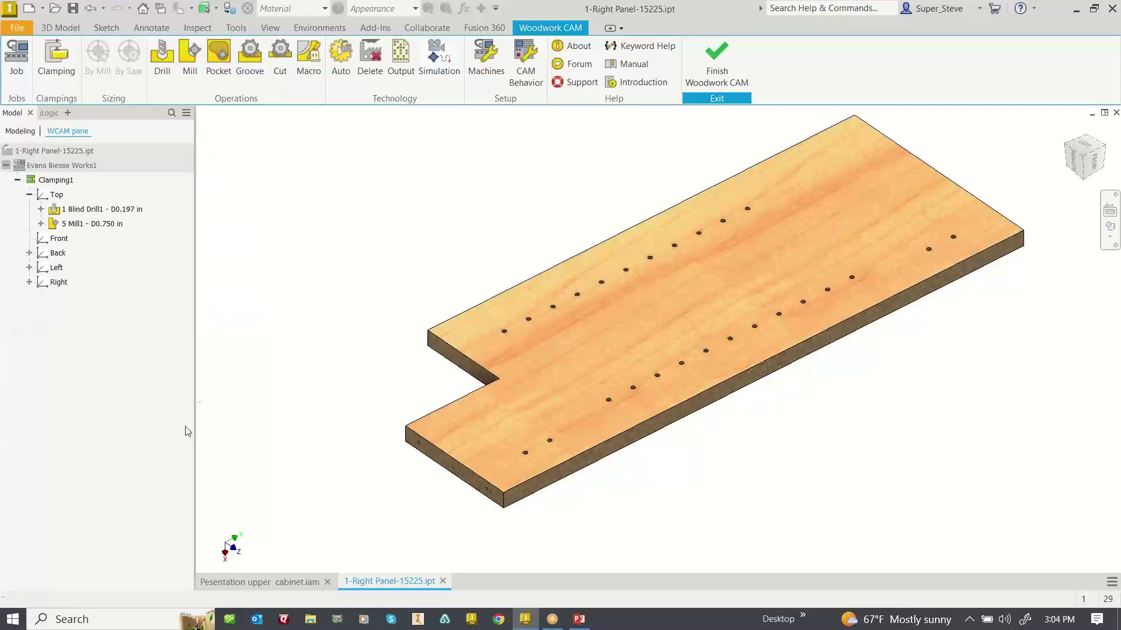
Turn on Corner Recess for Contour1 in the geometry of the top plane's Mill1 operation
left_click(72, 225)
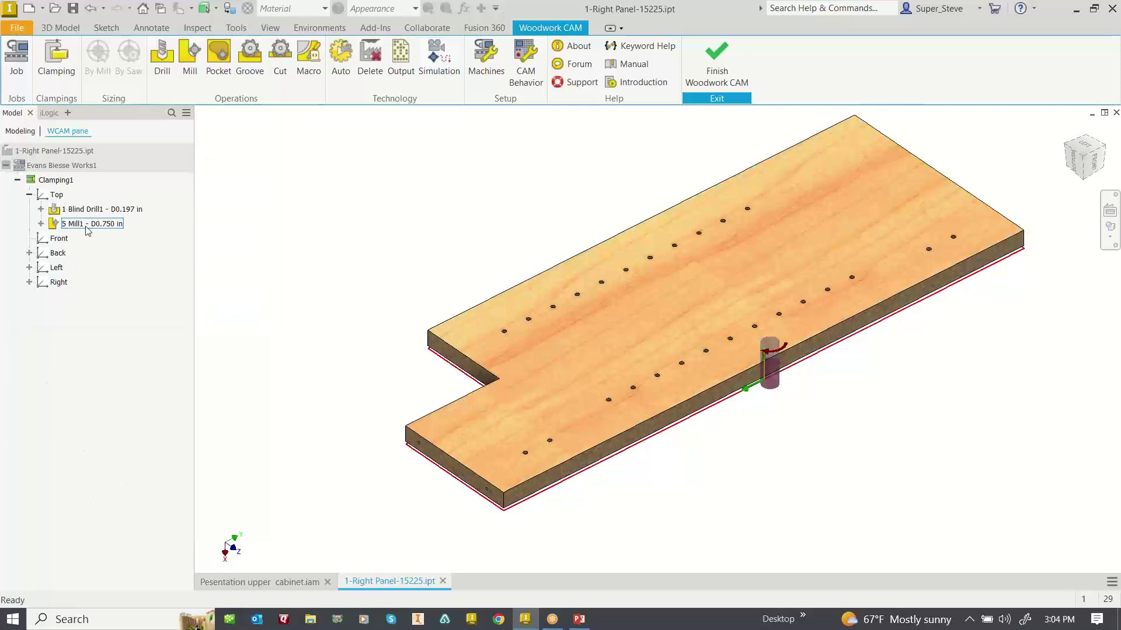
left_click(41, 224)
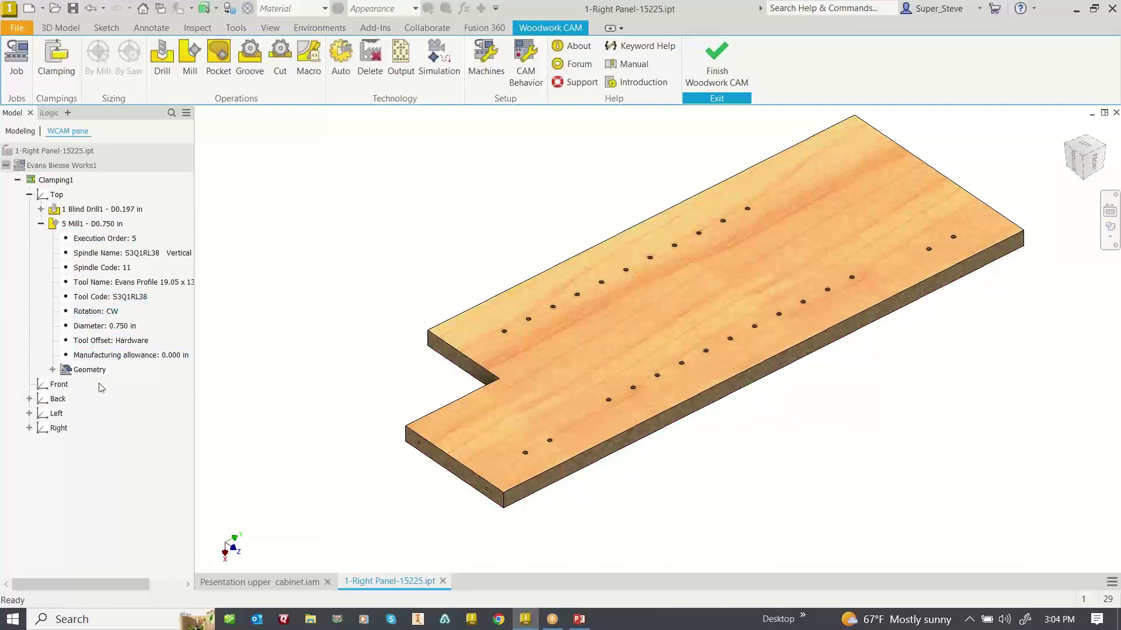
left_click(53, 370)
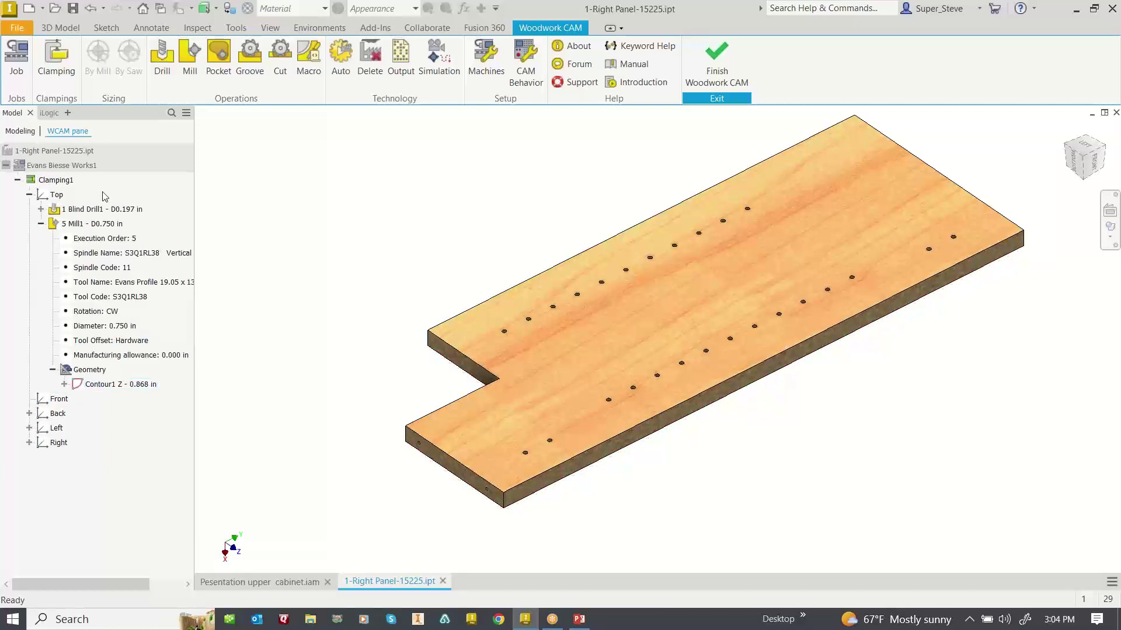
left_click(64, 384)
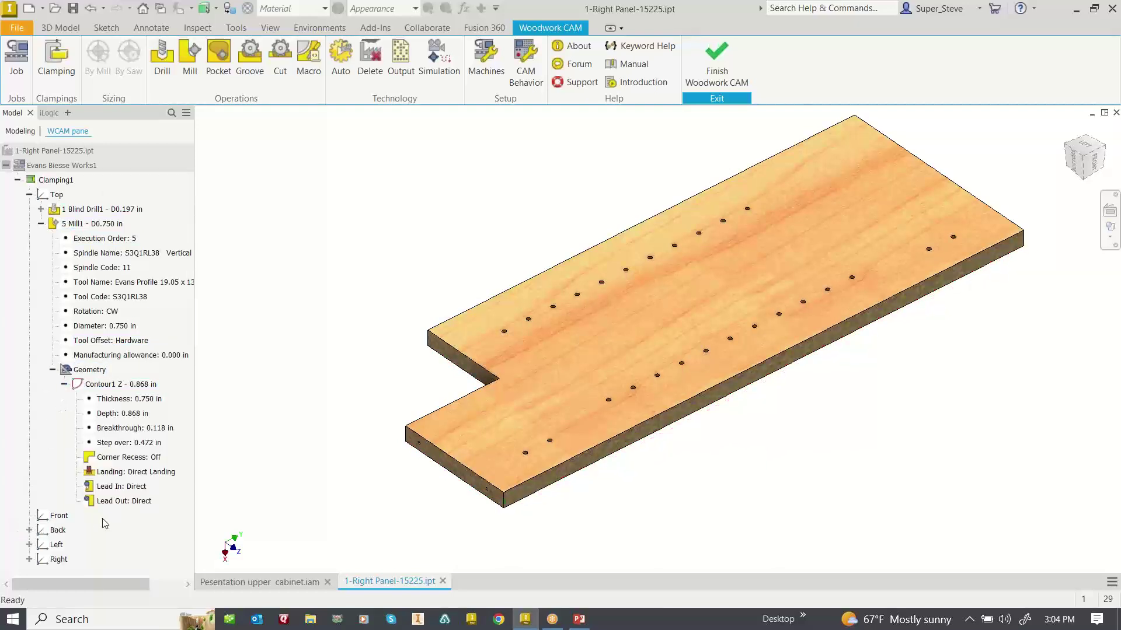
right_click(122, 462)
left_click(157, 479)
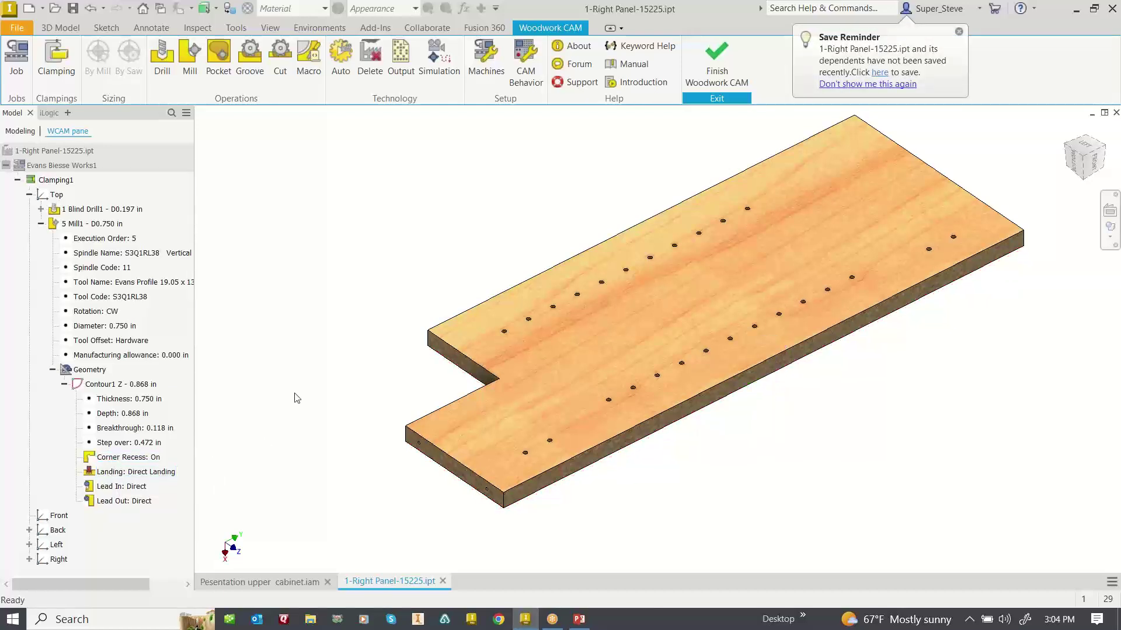
Simulate the CNC processing of Clamping1 again to check the corner recess at the notch
left_click(432, 65)
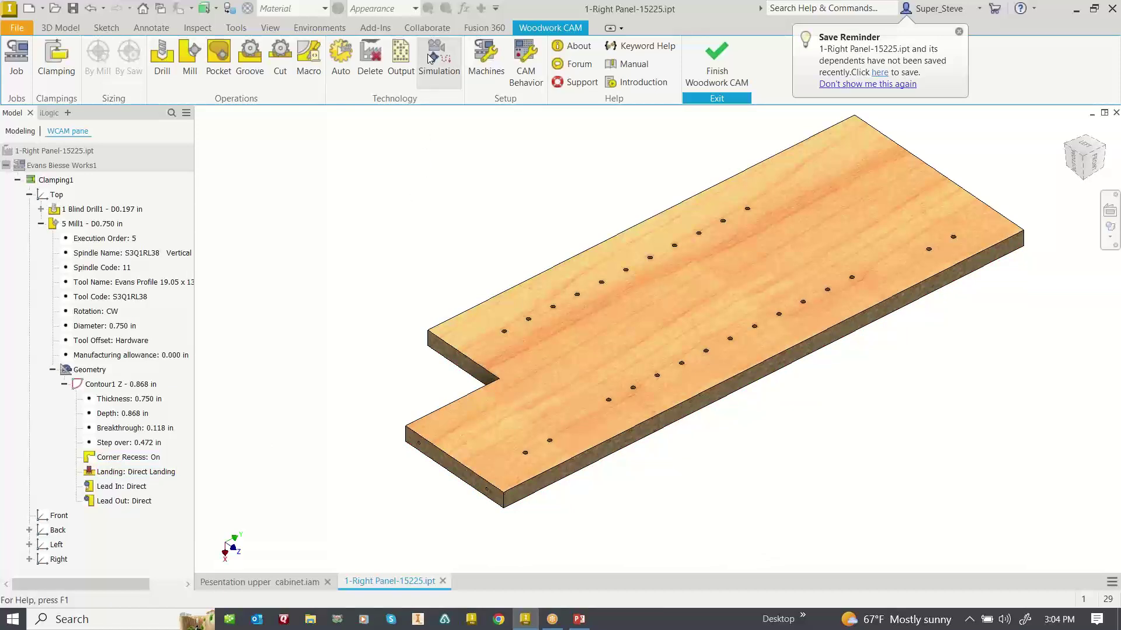
left_click(145, 269)
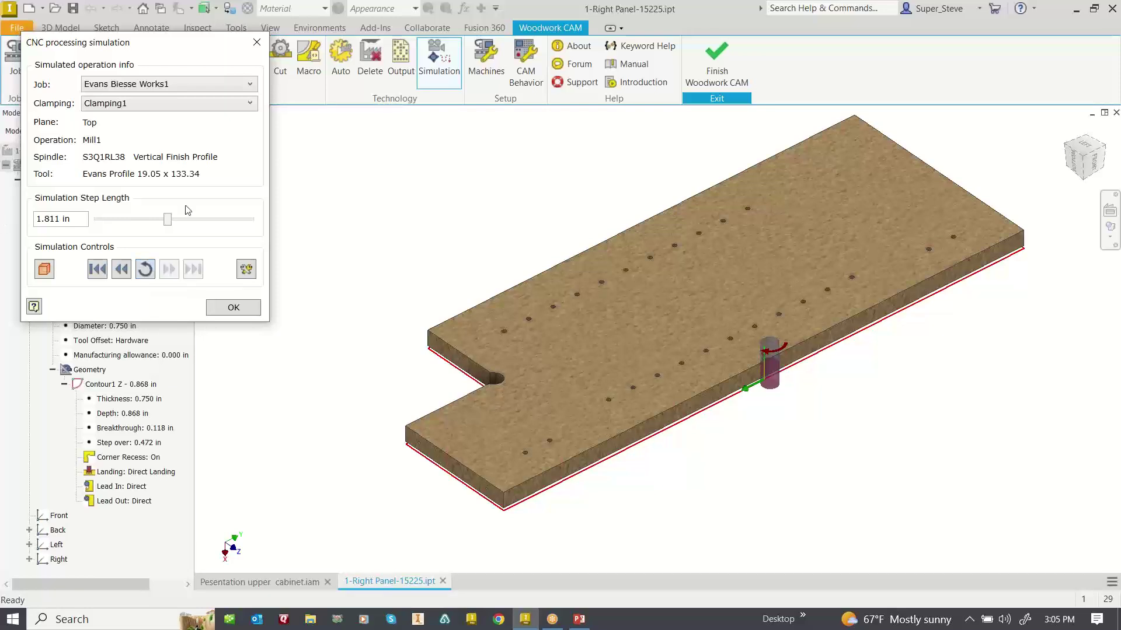
left_click(234, 308)
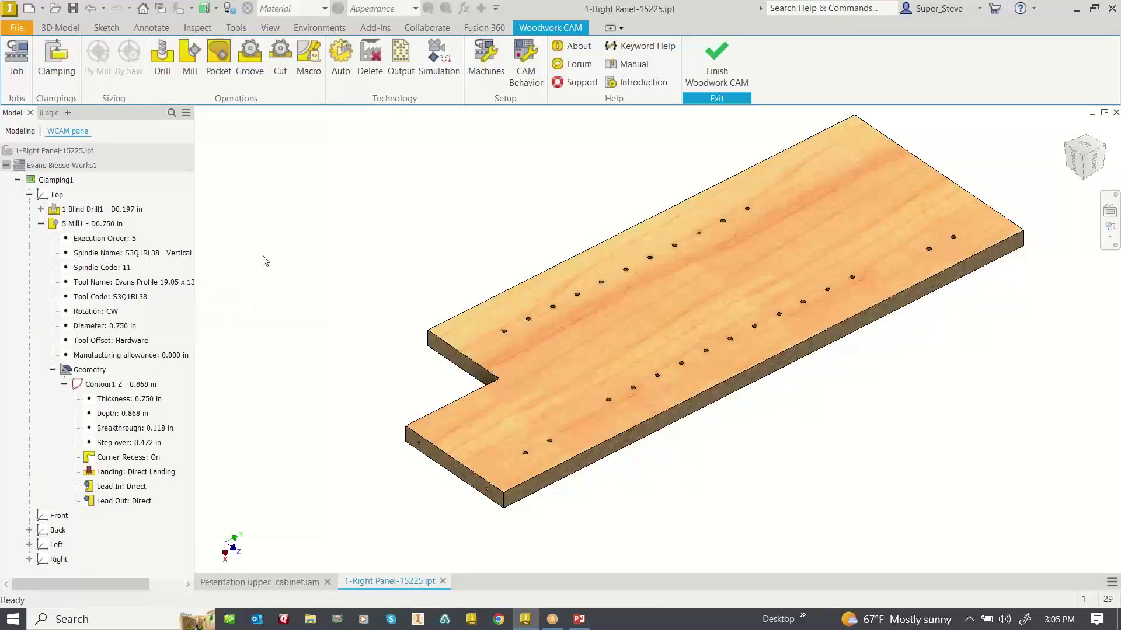
Review the corner recess options for a new Mill operation without applying one
left_click(188, 62)
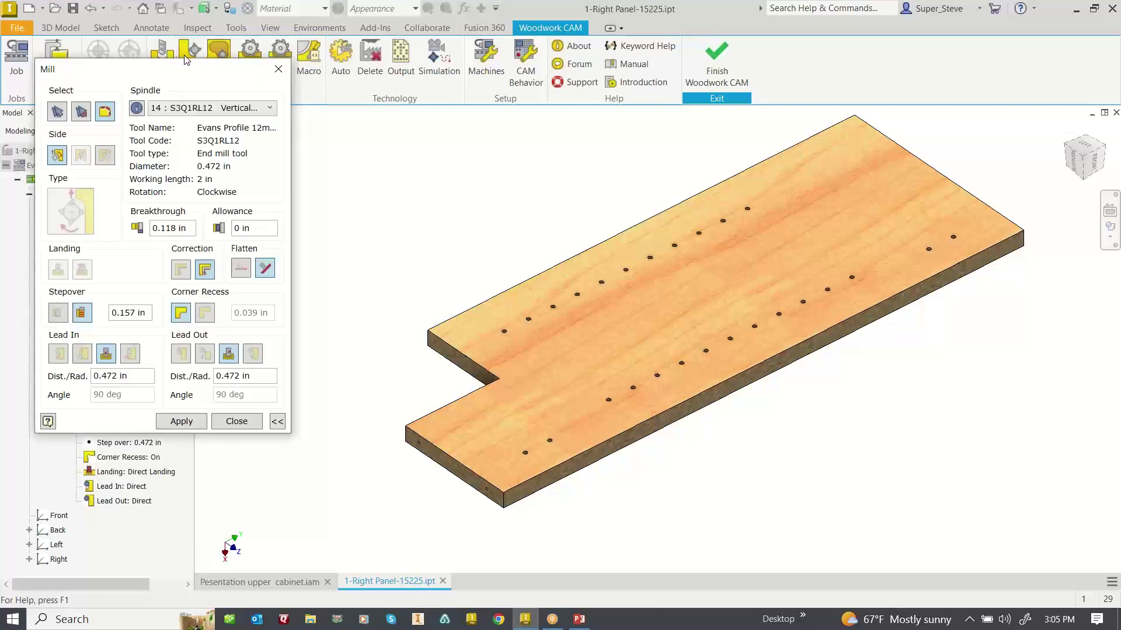
left_click(202, 314)
left_click(186, 312)
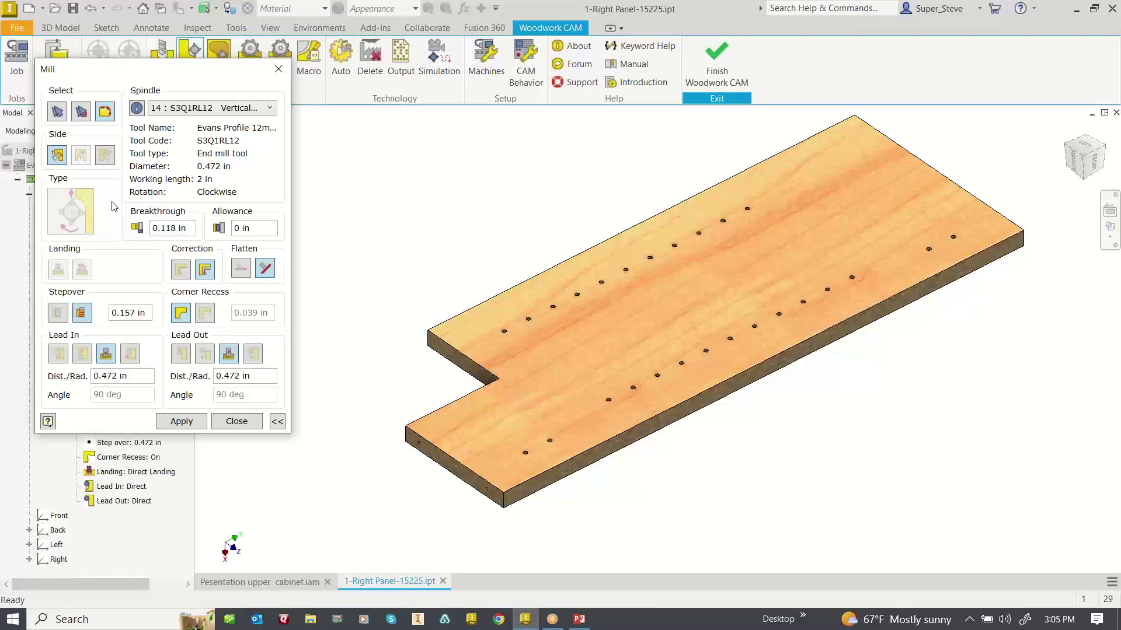
left_click(246, 418)
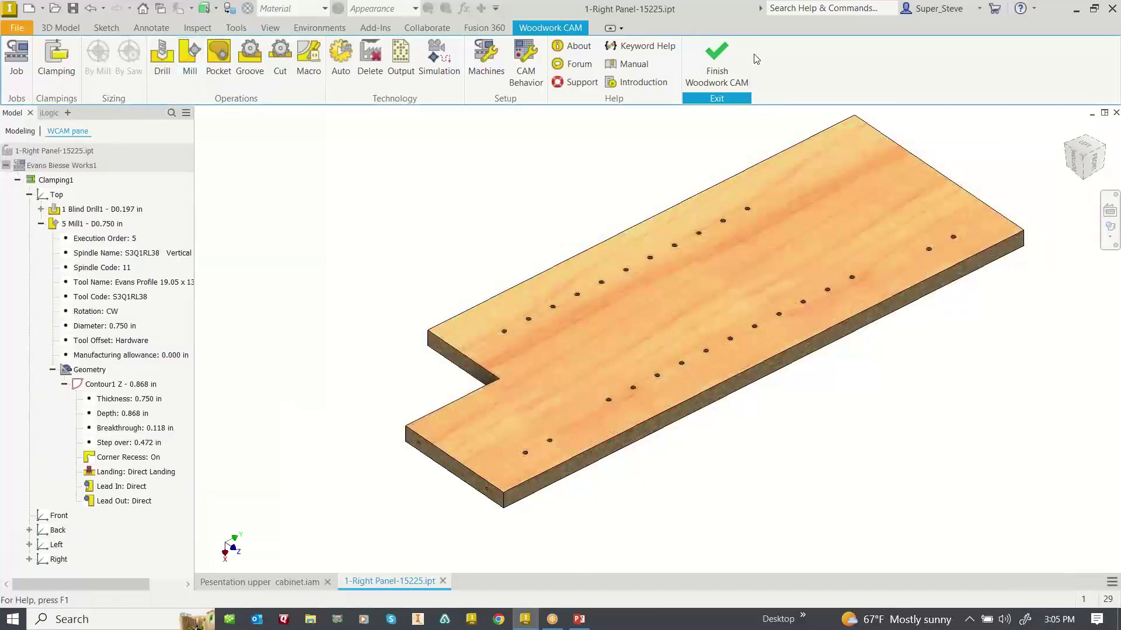
Leave the CAM environment and delete the 1 in corner cut extrusion from the right panel
left_click(716, 61)
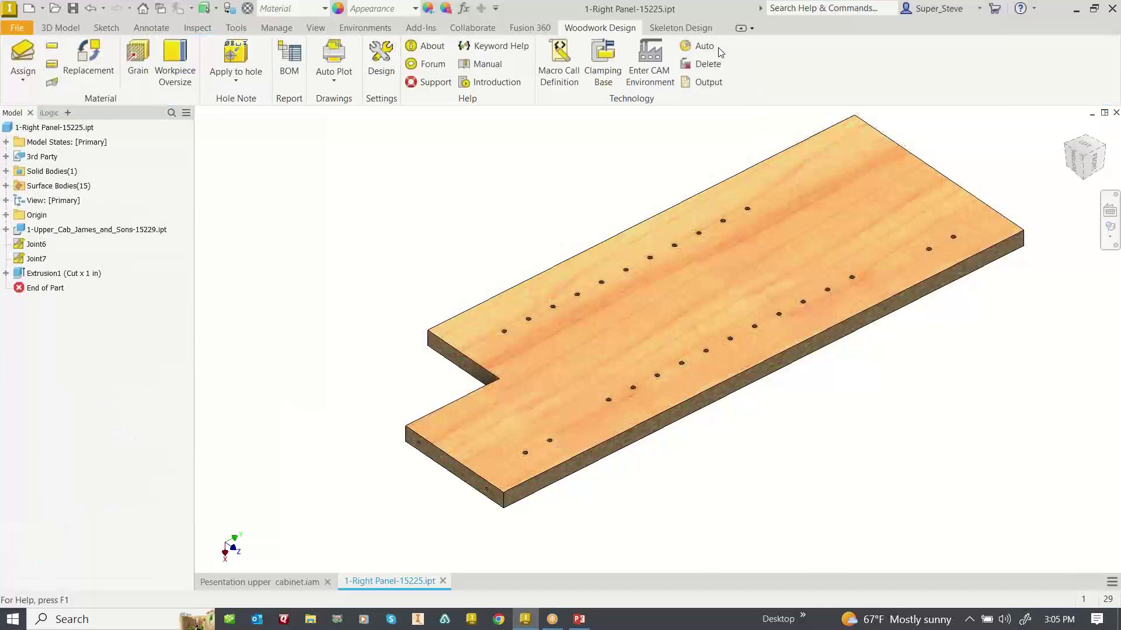
right_click(58, 273)
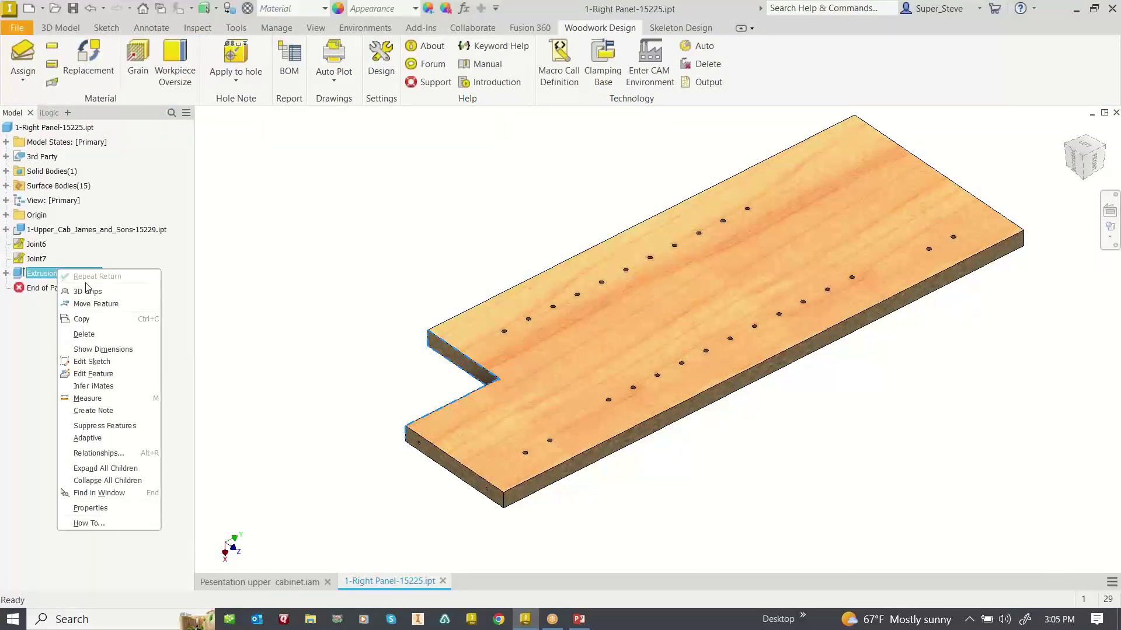
left_click(94, 334)
left_click(356, 266)
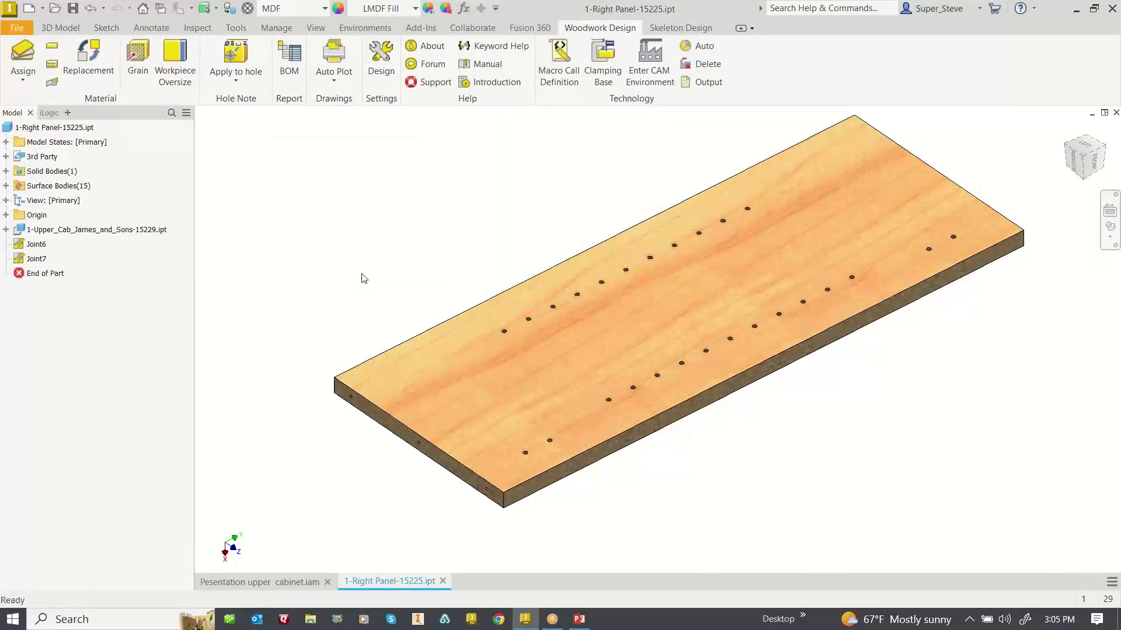
Close the right panel part with its changes saved, and save the upper cabinet assembly with all its modified dependents
left_click(1115, 112)
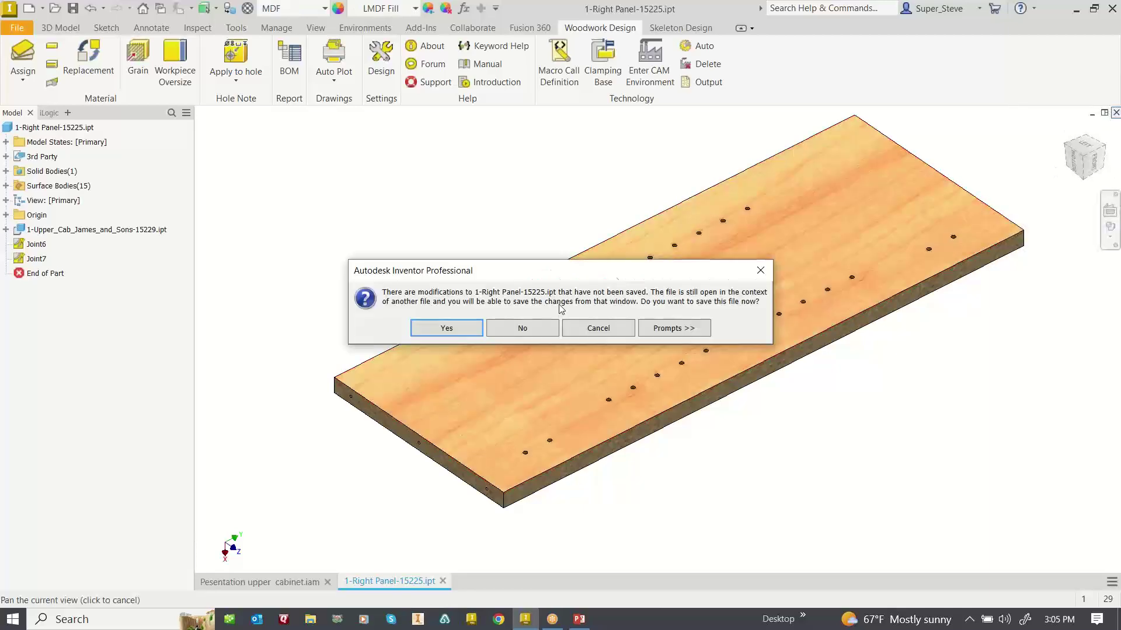
left_click(445, 328)
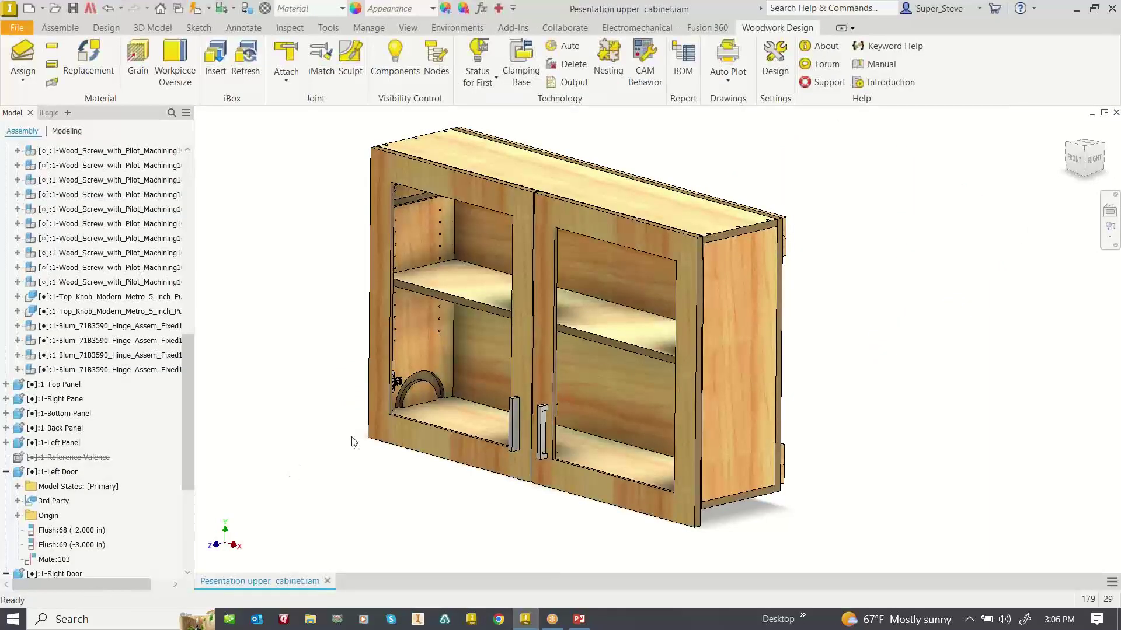
middle_click_drag(352, 435, 332, 419)
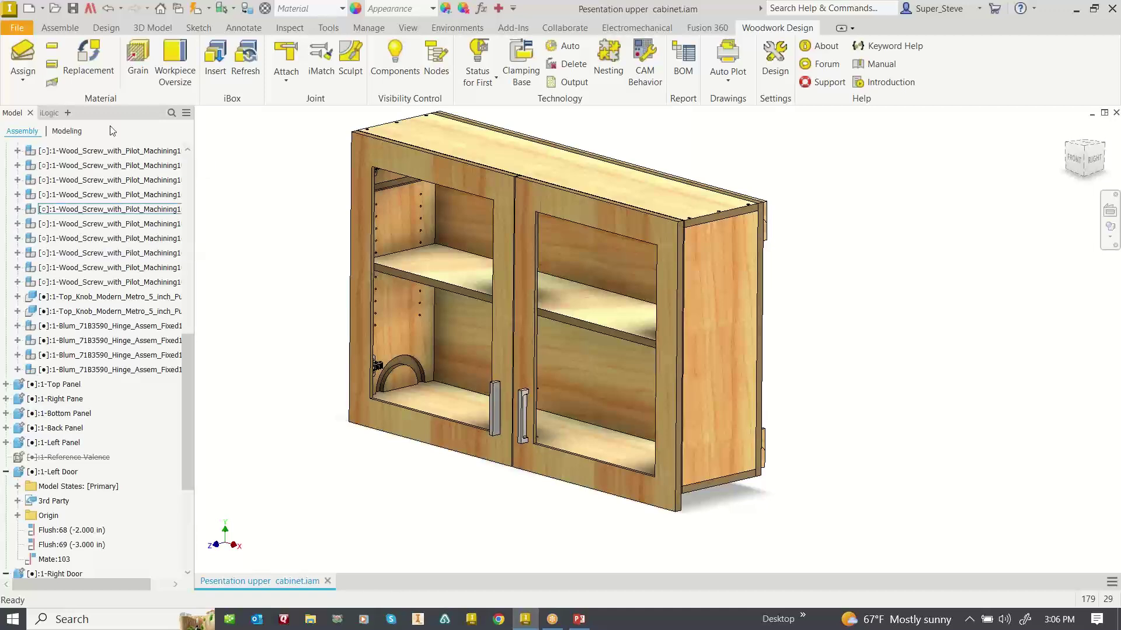
left_click(73, 8)
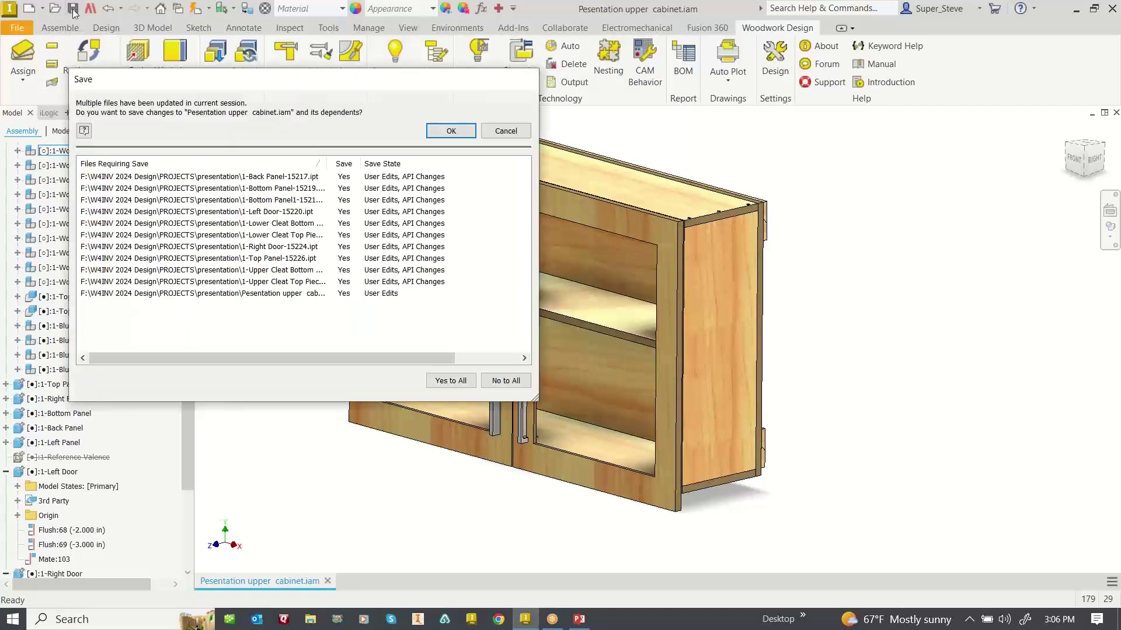
left_click(453, 130)
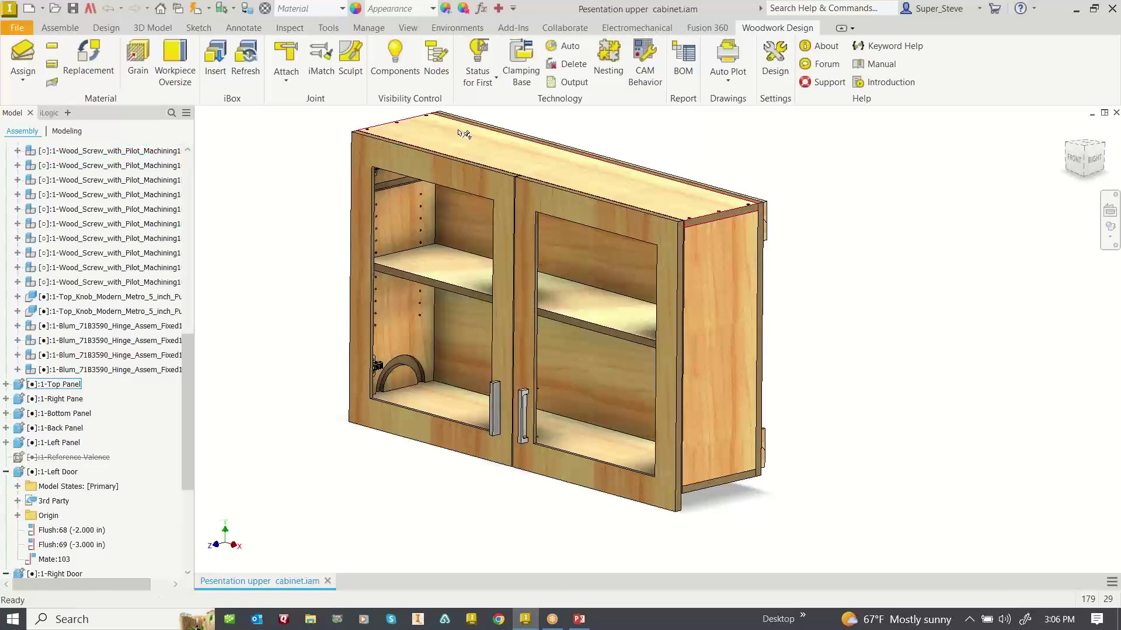
mouse_move(478, 152)
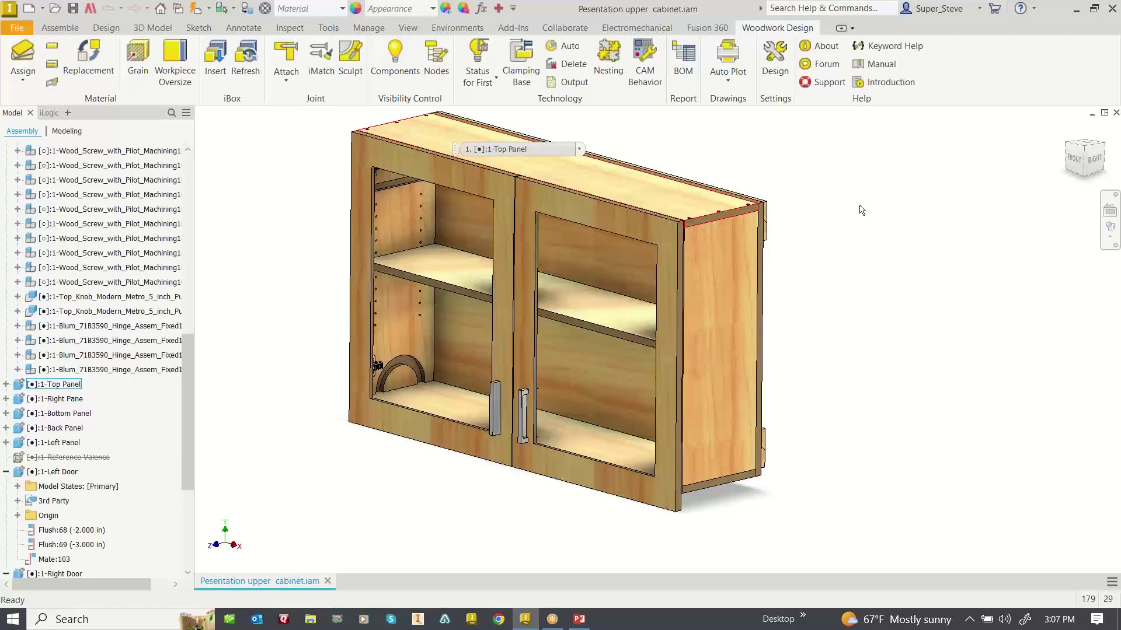
key("F2")
left_click_drag(849, 203, 876, 218)
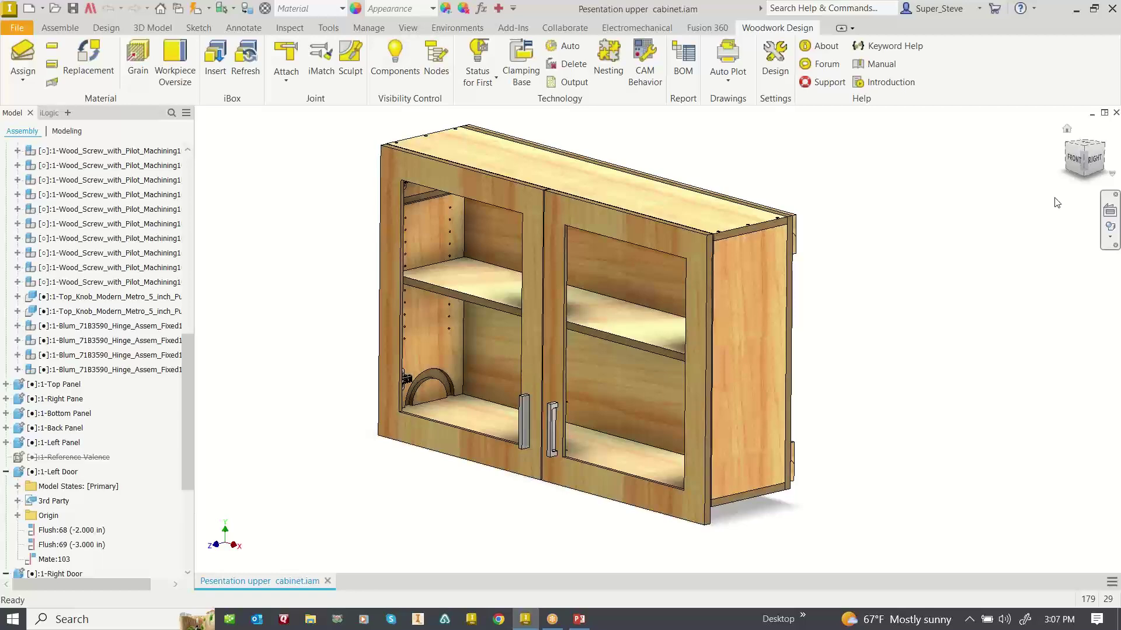
scroll(688, 210, "up", 5)
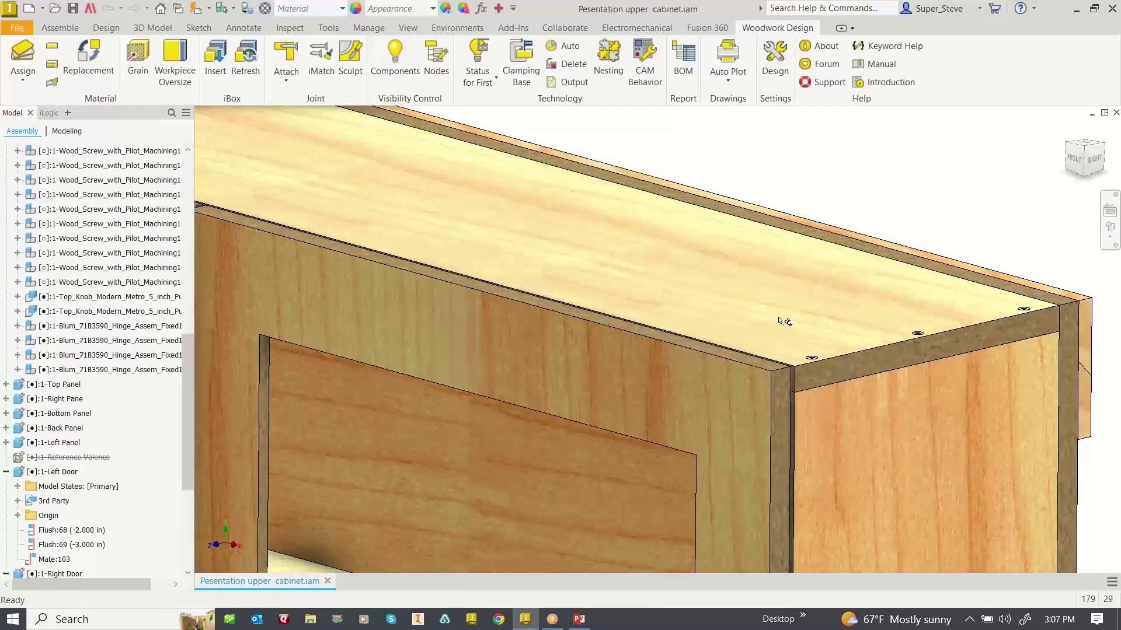
scroll(804, 278, "down", 5)
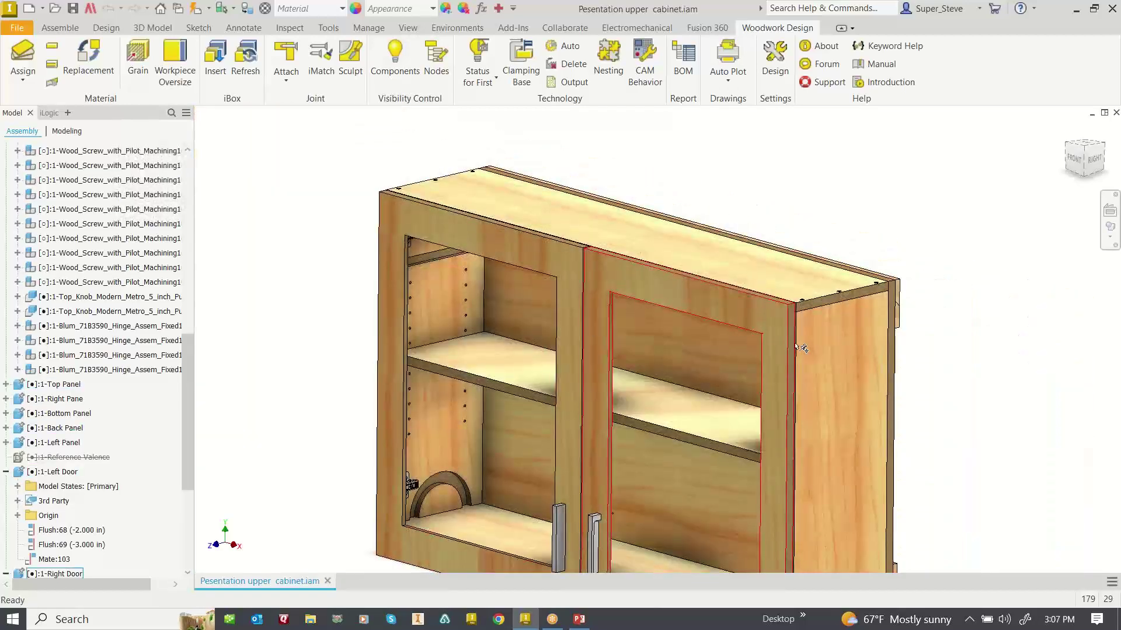
Generate CNC technology from scratch for the cabinet parts on the Evans Biesse Works router, with nesting processing enabled for the Evans no skin configuration
scroll(801, 348, "up", 5)
scroll(768, 264, "down", 5)
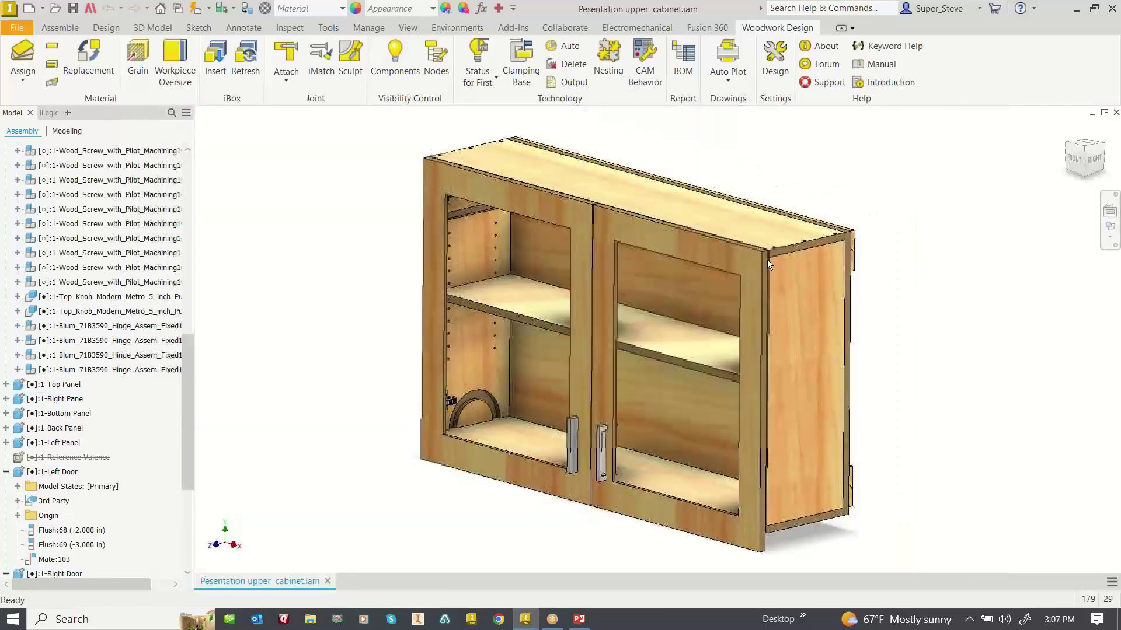
middle_click_drag(768, 260, 692, 262)
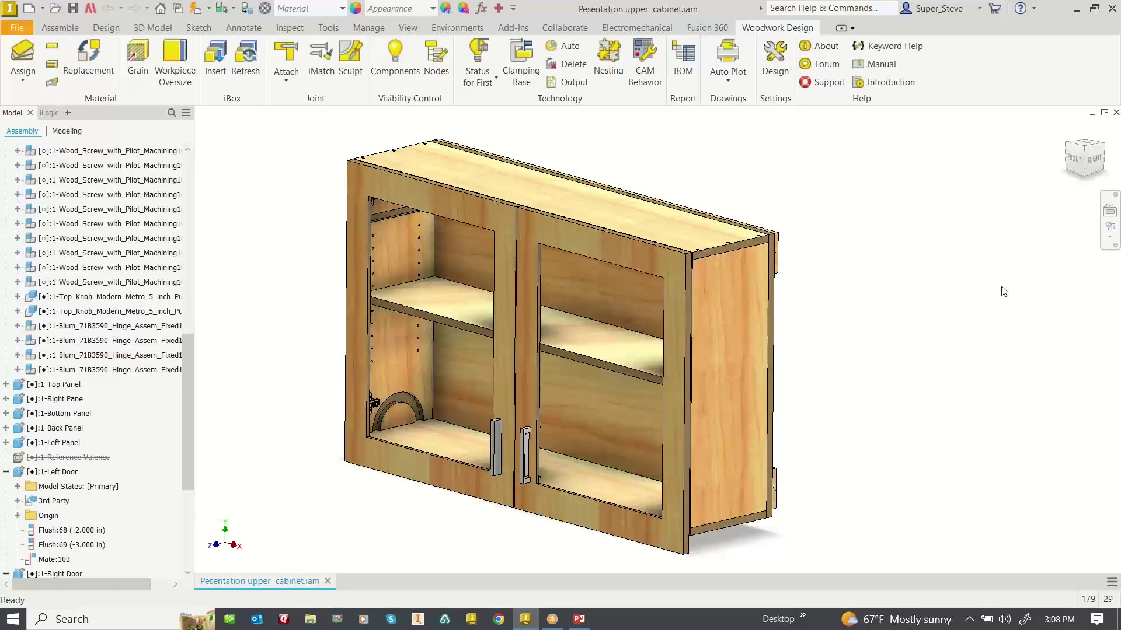
left_click(570, 47)
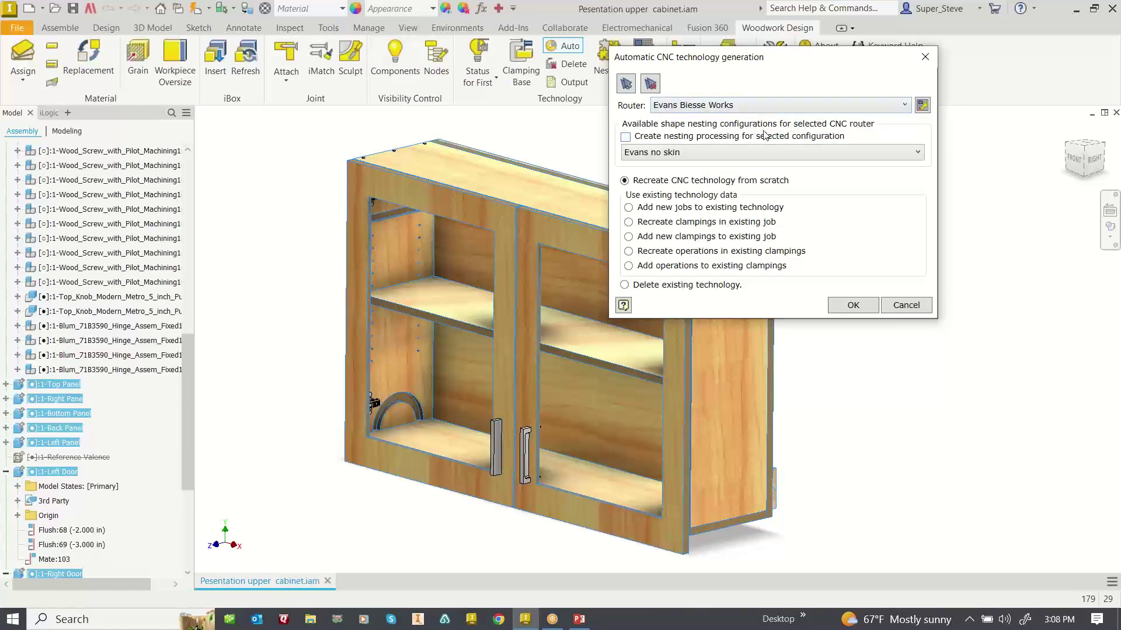
left_click(635, 138)
left_click(859, 307)
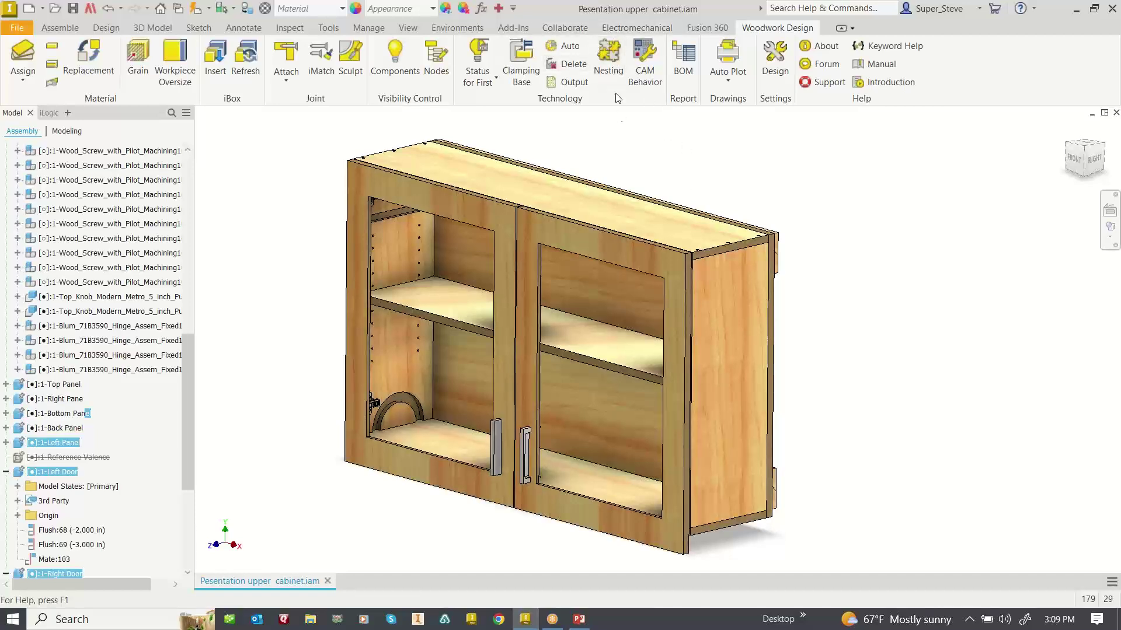
Nest all cabinet parts, examine how the pieces are placed on Sheet 2, and close the nesting layout
left_click(612, 57)
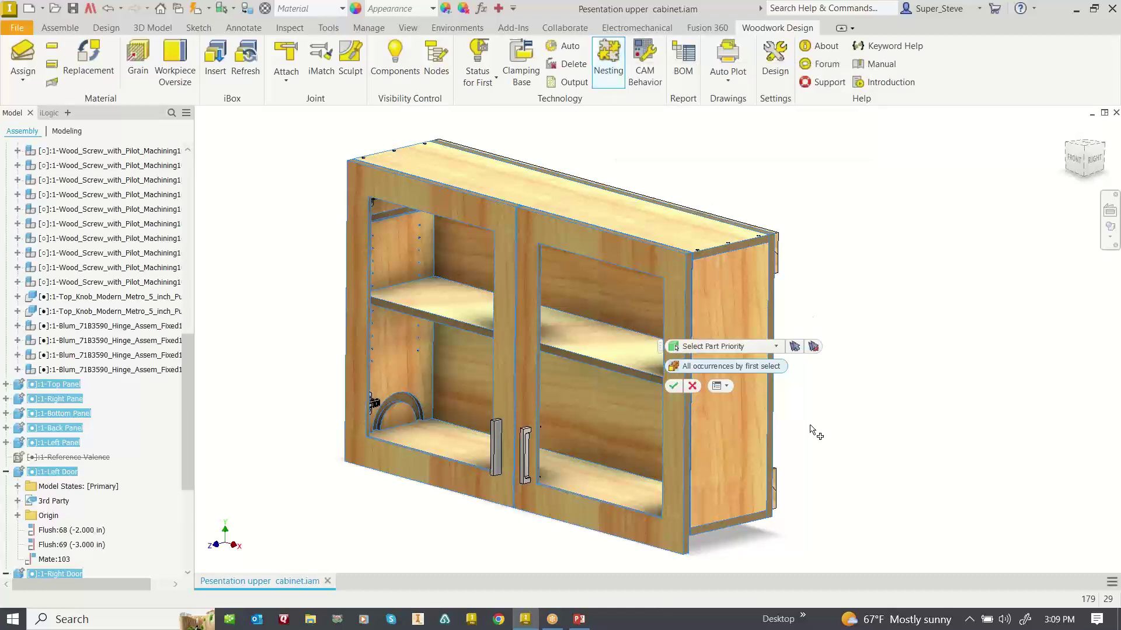
left_click(676, 384)
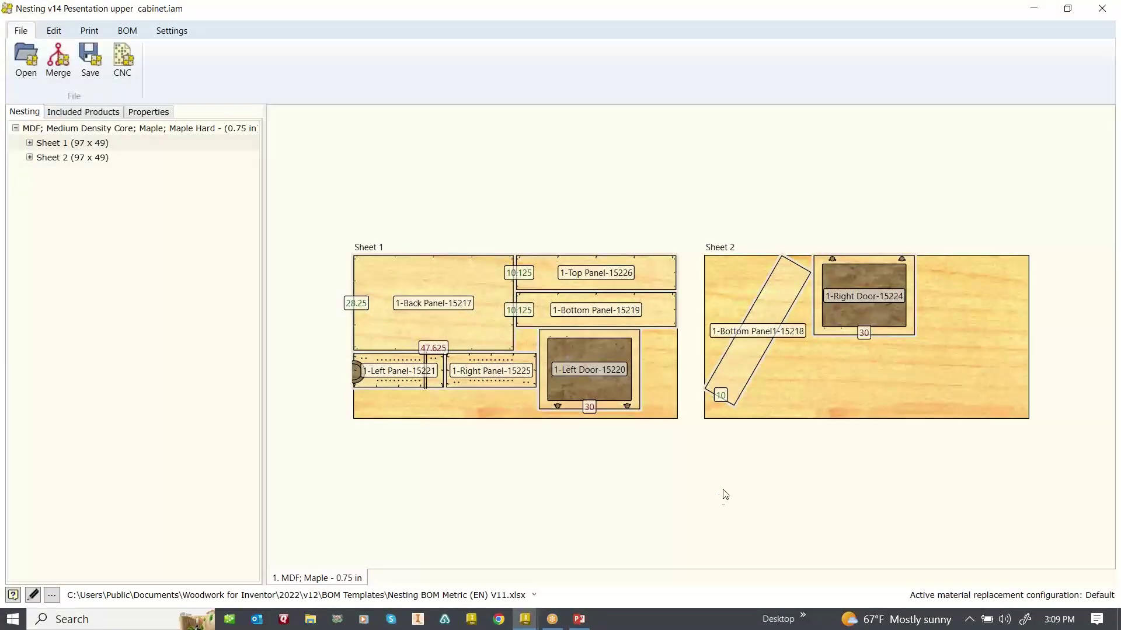
scroll(736, 424, "down", 1)
scroll(737, 424, "up", 2)
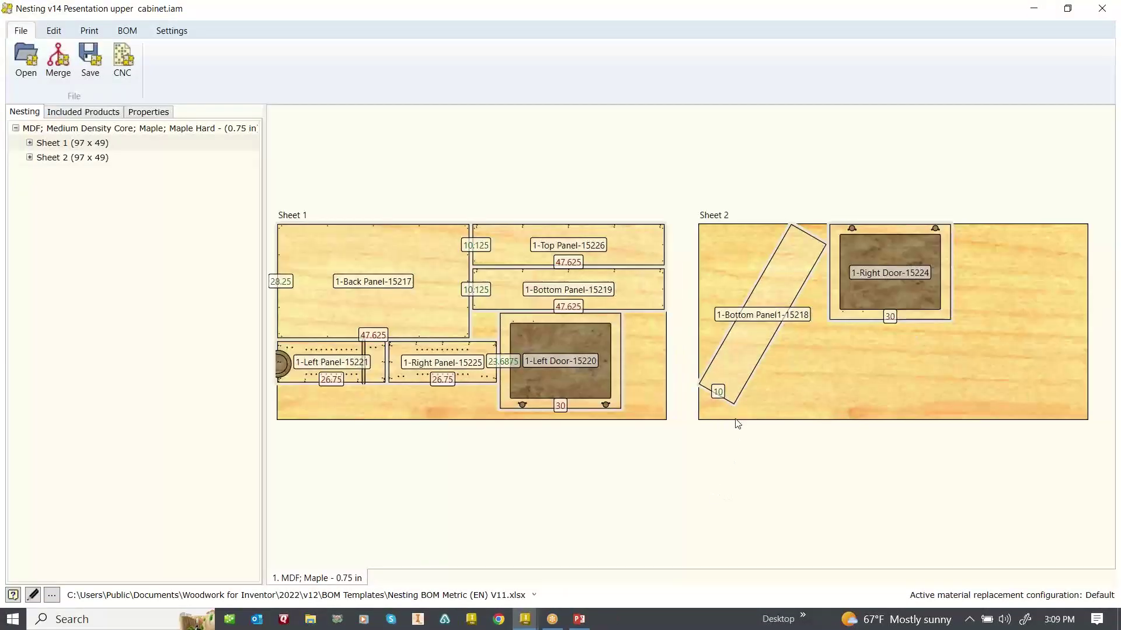
left_click(862, 349)
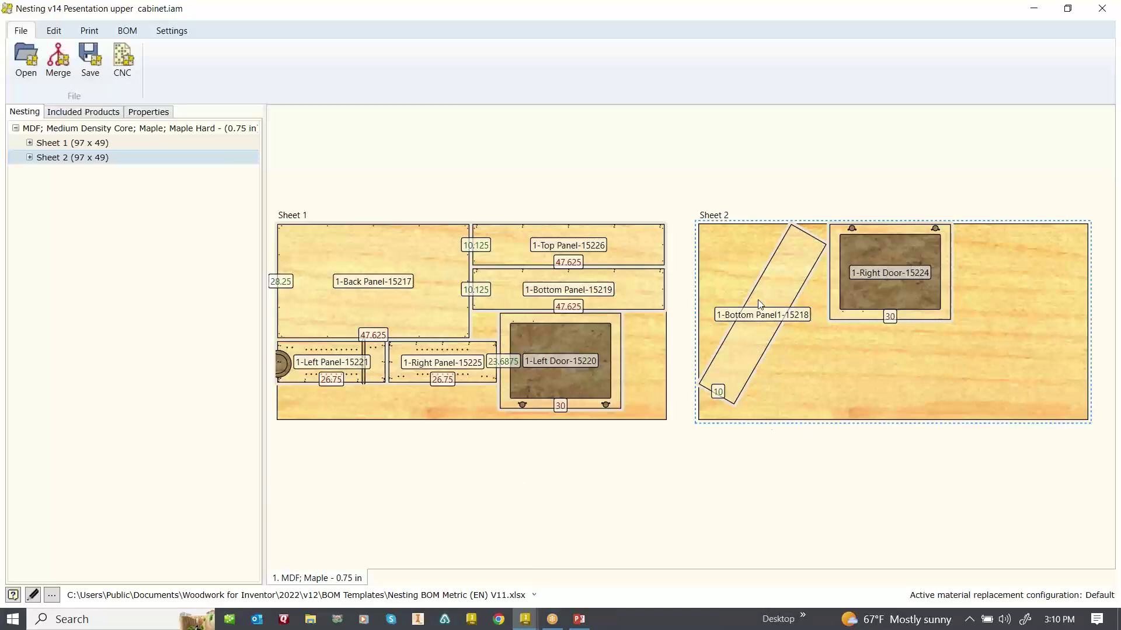
left_click(1101, 10)
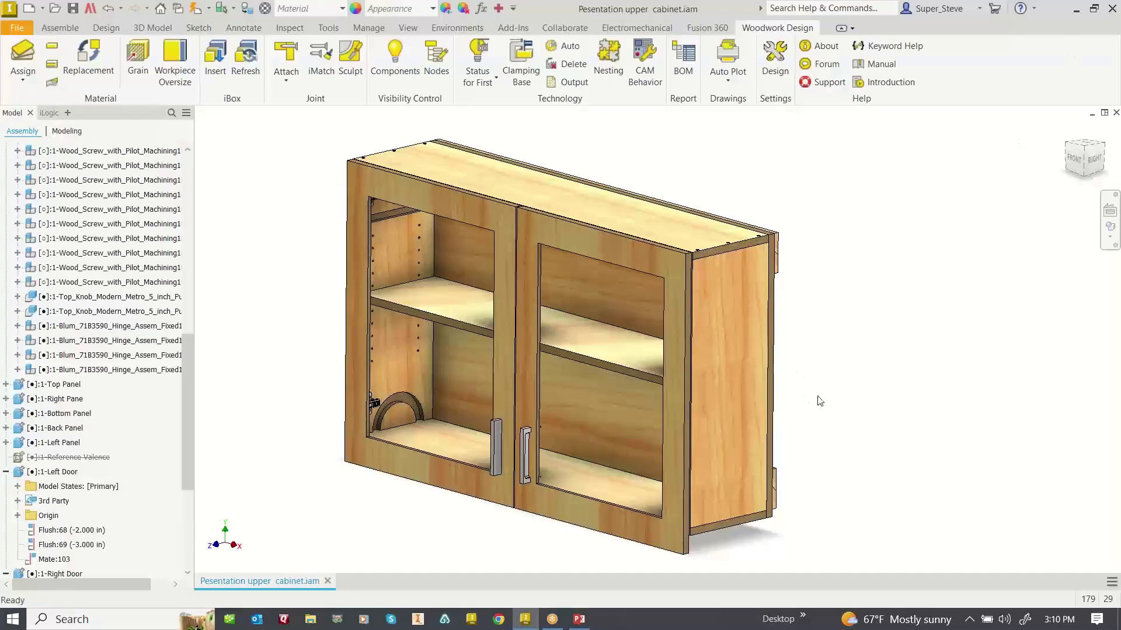
Reset the grain direction of the cabinet's middle shelf with the Grain tool
scroll(643, 370, "up", 3)
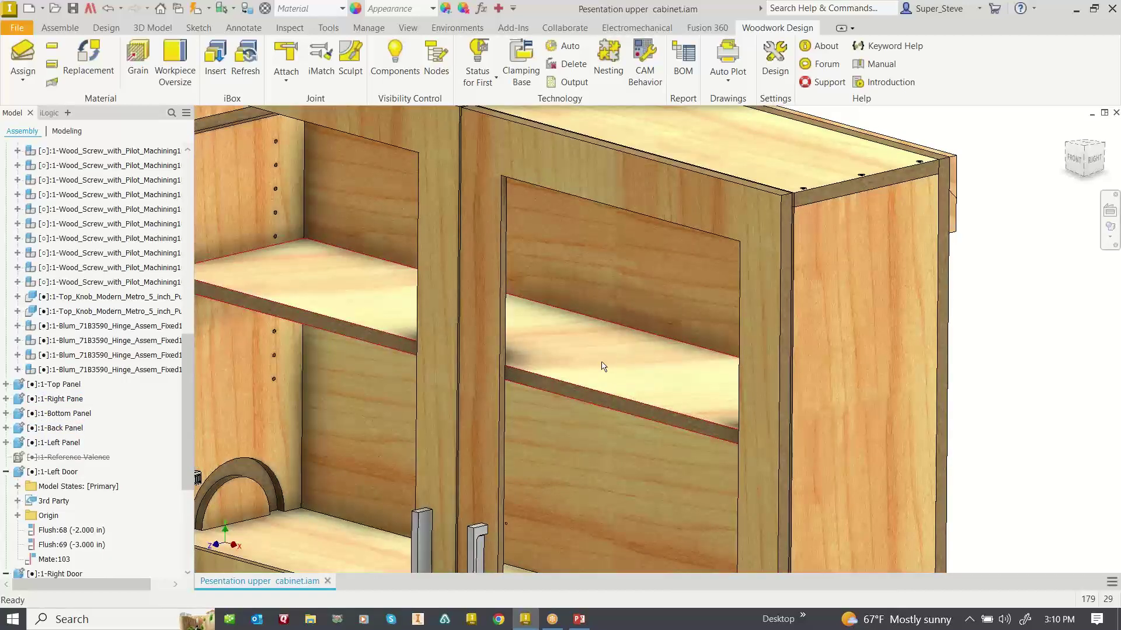
left_click(138, 56)
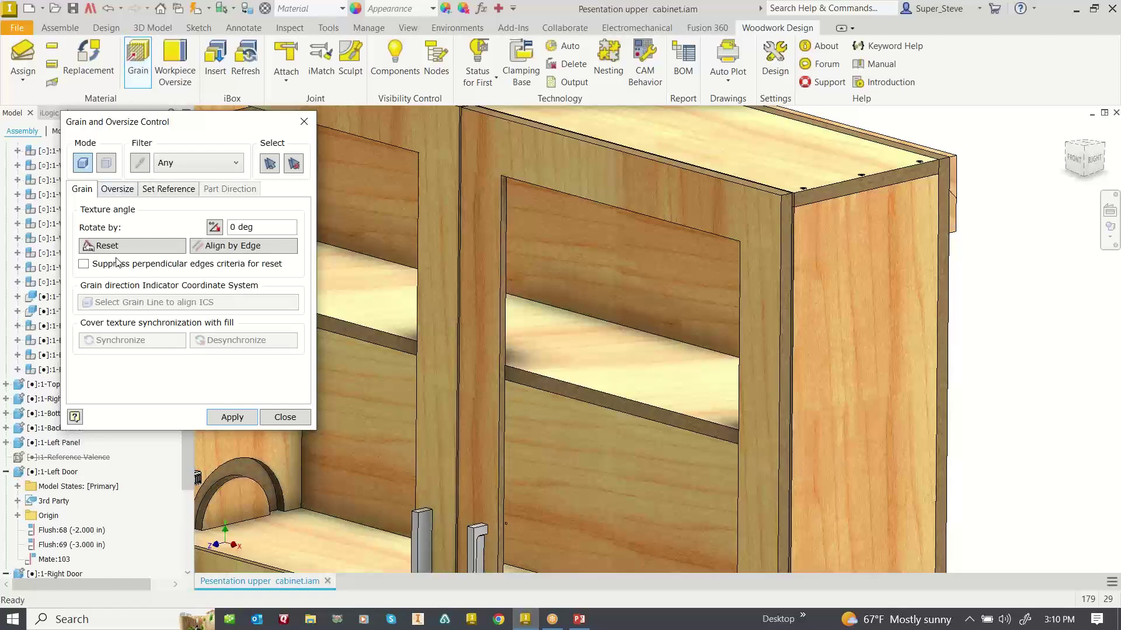
left_click(578, 359)
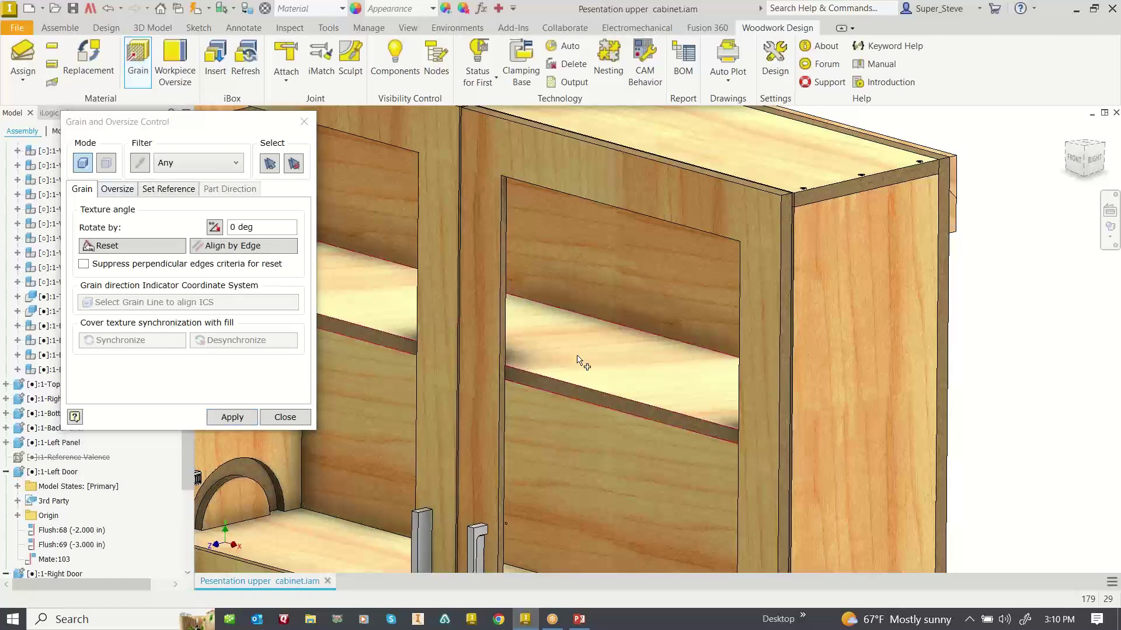
left_click(146, 250)
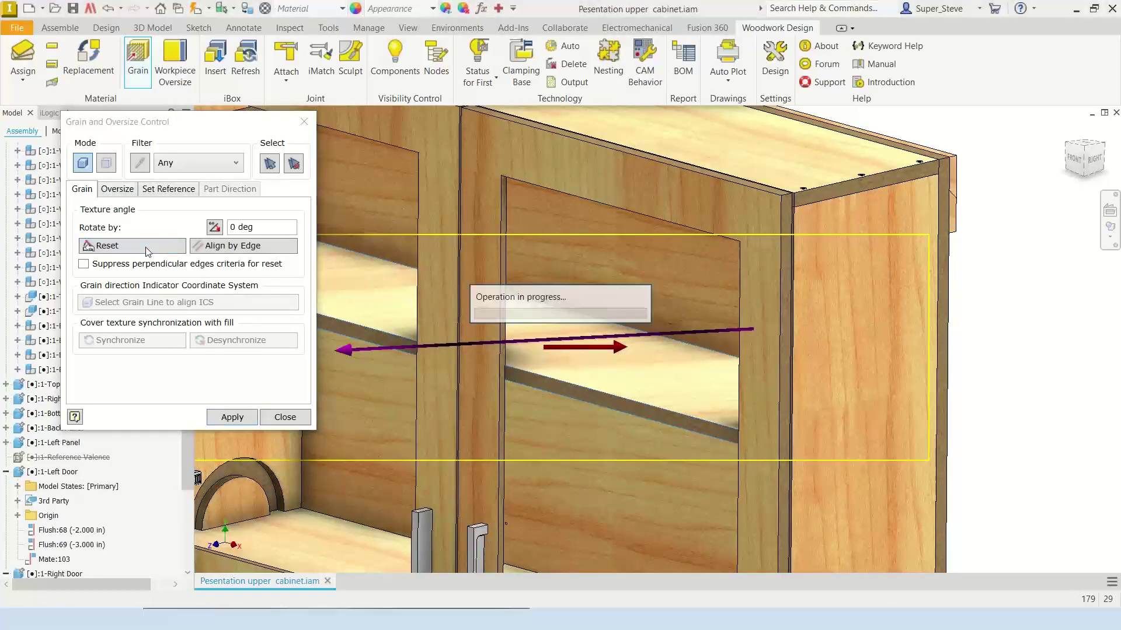
left_click(232, 424)
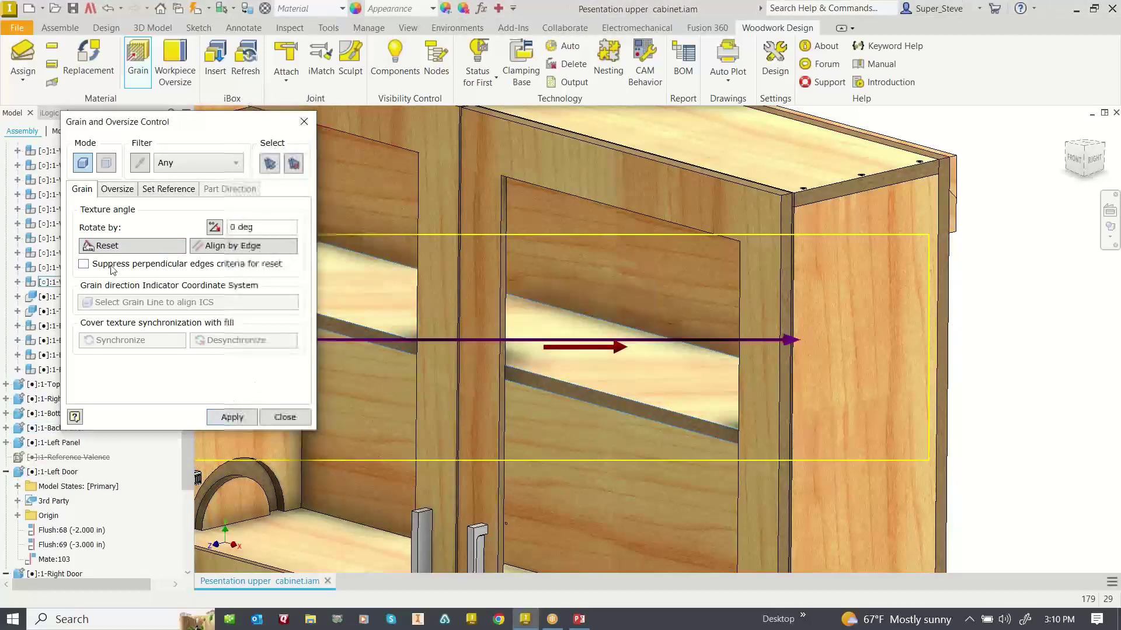
left_click(108, 248)
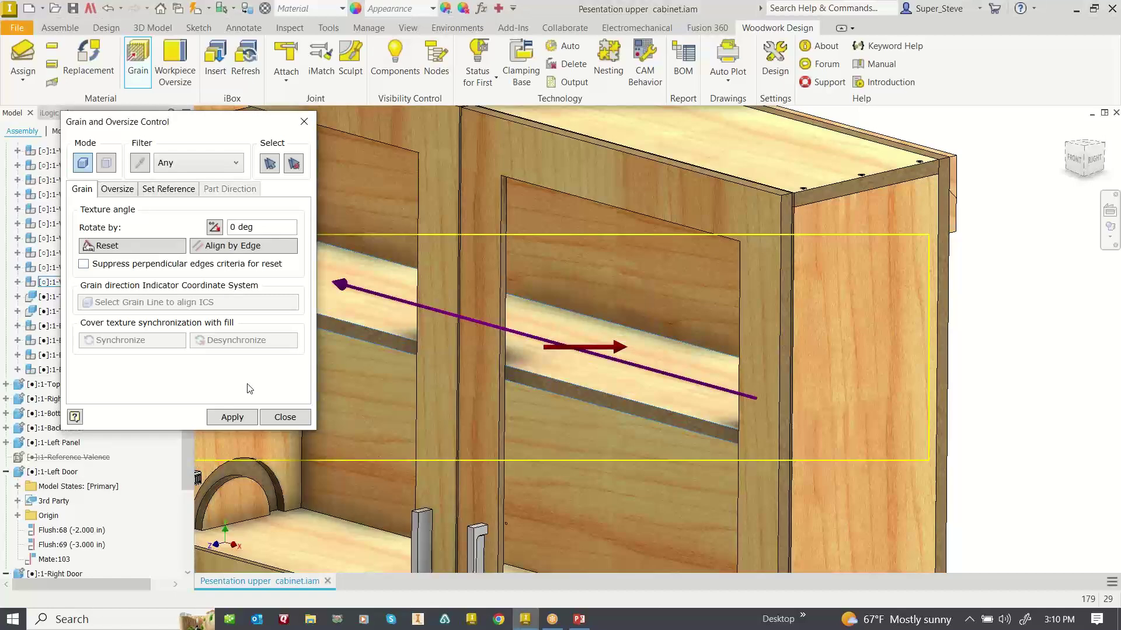
left_click(285, 420)
scroll(466, 337, "down", 3)
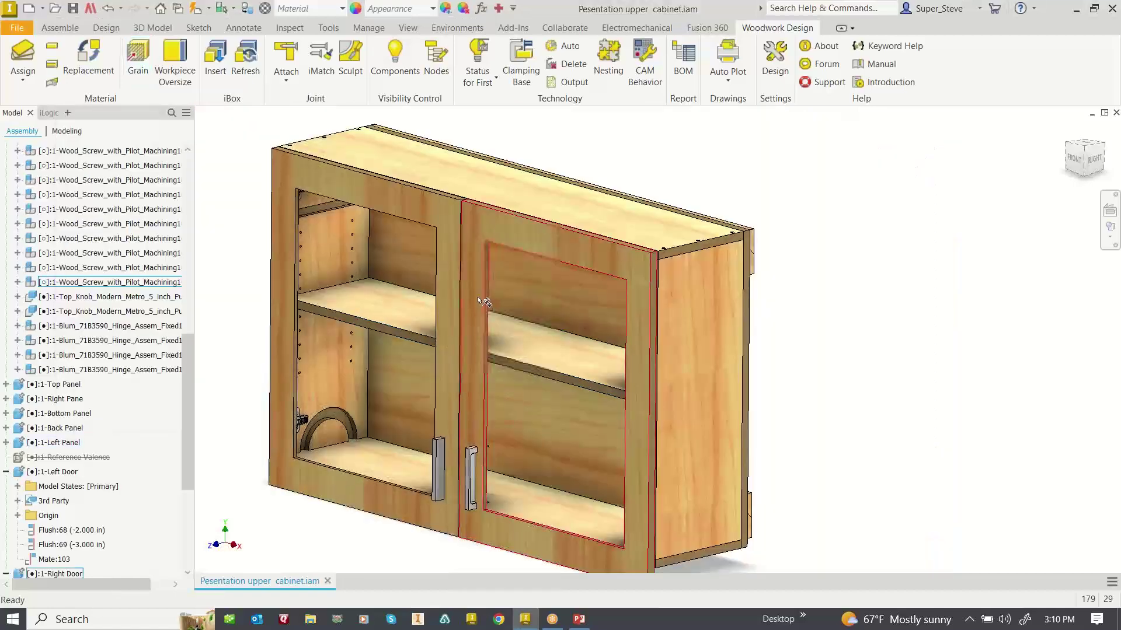
Recreate the cabinet's CNC technology from scratch with Evans no skin nesting processing, and nest all the parts again
left_click(558, 46)
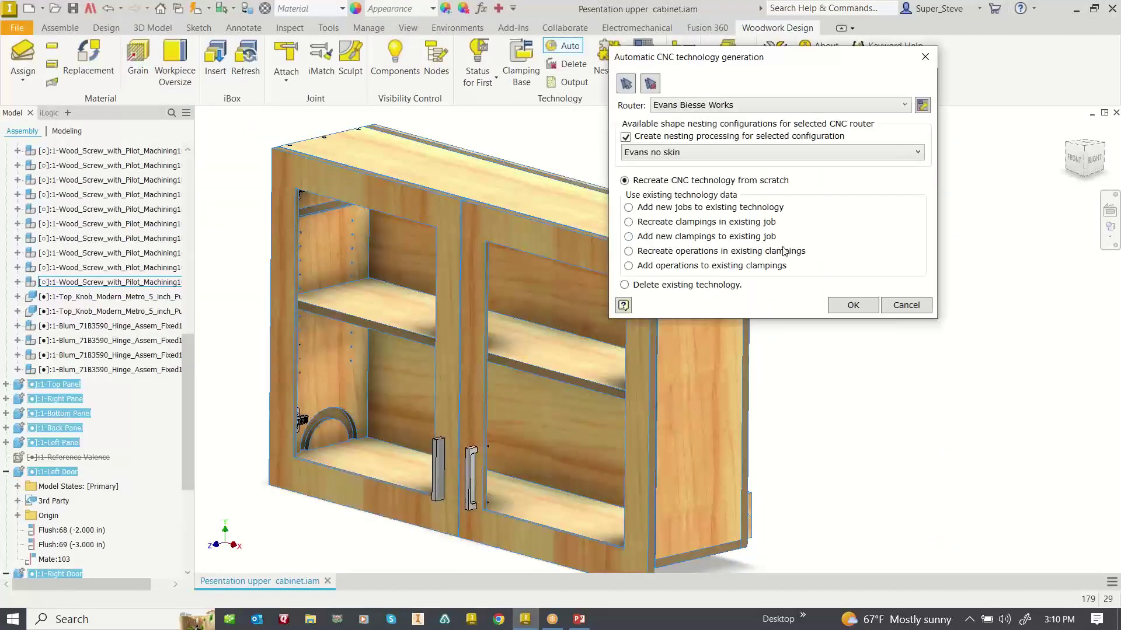
left_click(843, 309)
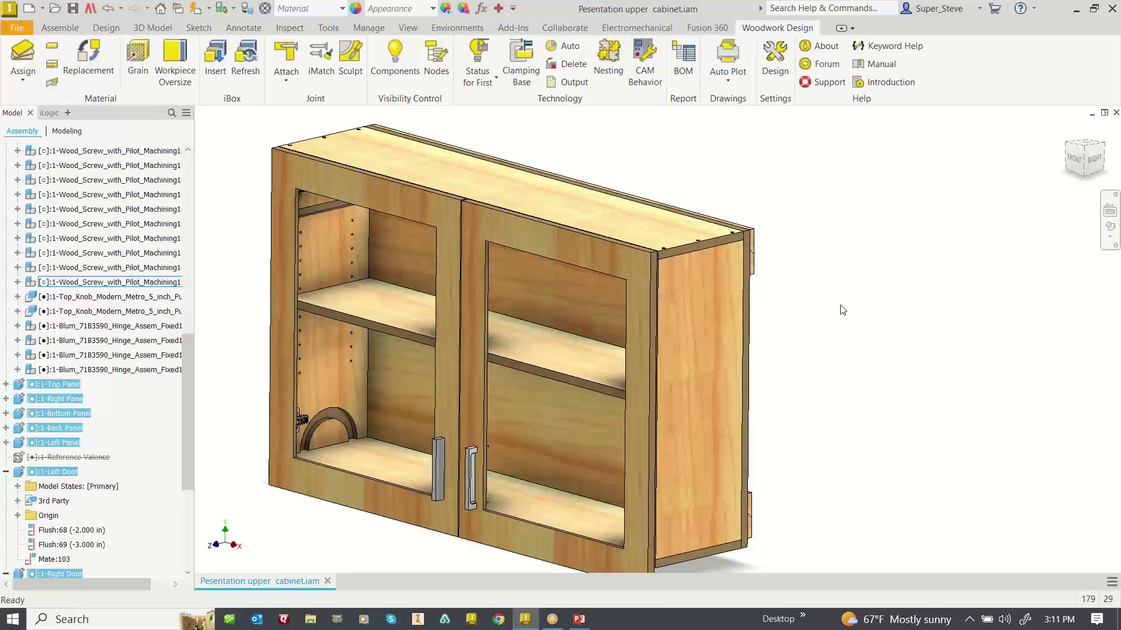
left_click(601, 51)
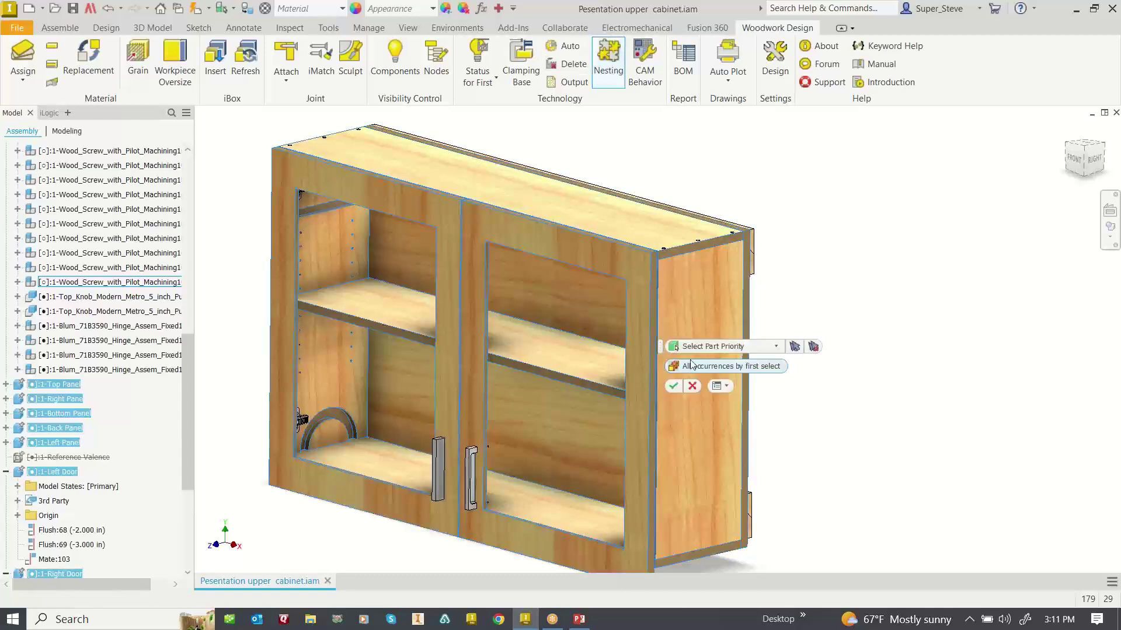
left_click(674, 387)
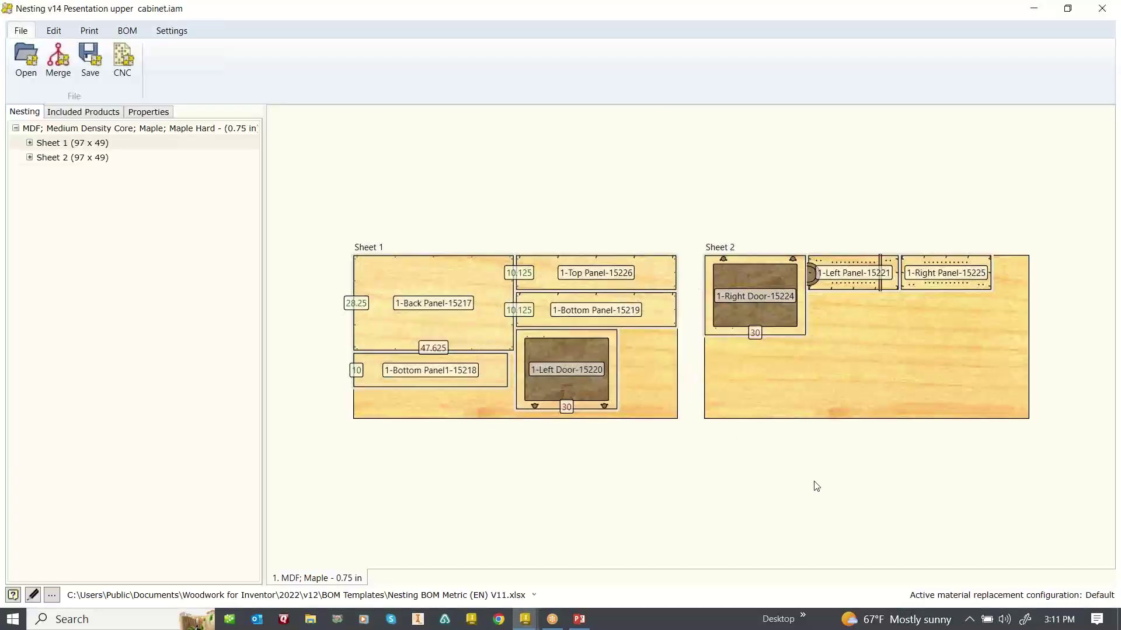
Examine the placement and grain orientation of the doors and panels on both nested sheets
scroll(904, 328, "up", 3)
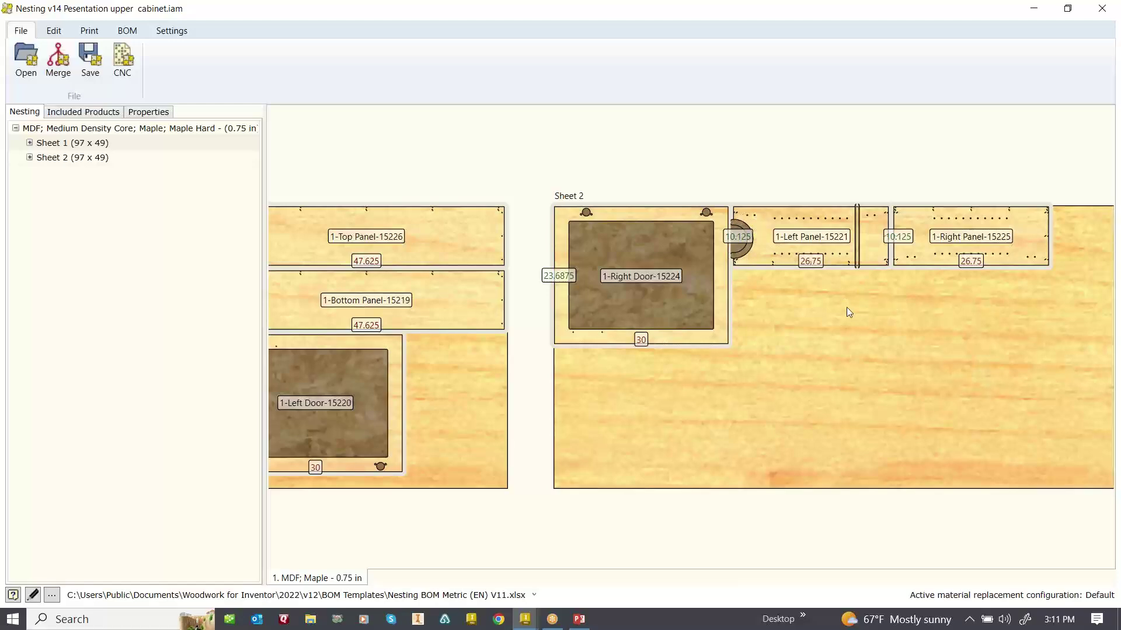
middle_click_drag(847, 307, 1072, 276)
scroll(940, 319, "up", 1)
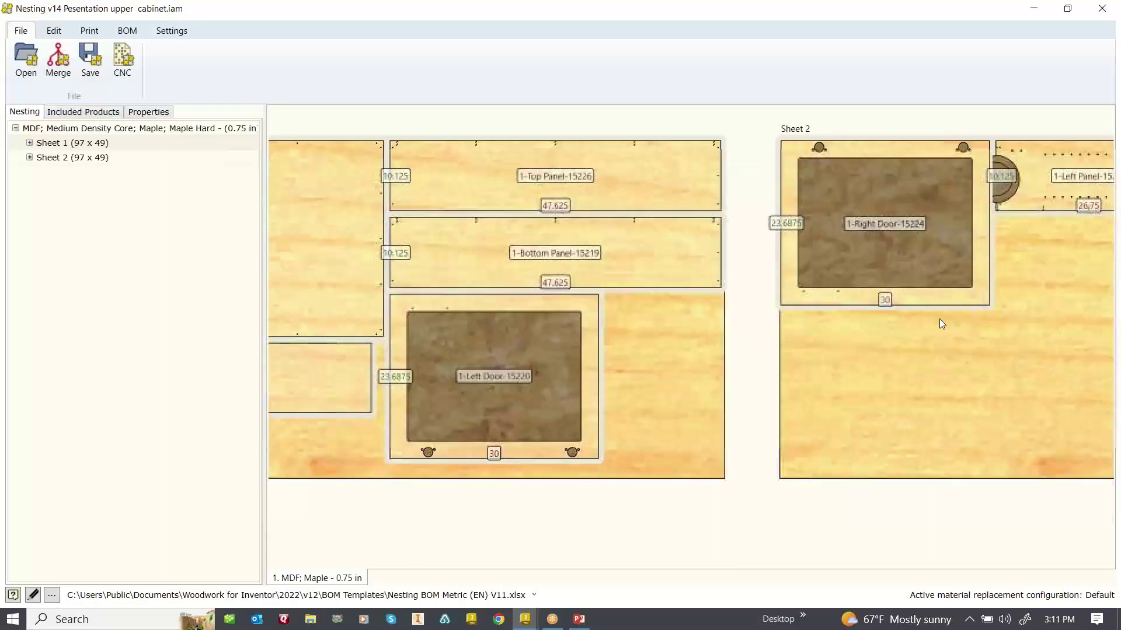
scroll(514, 388, "up", 1)
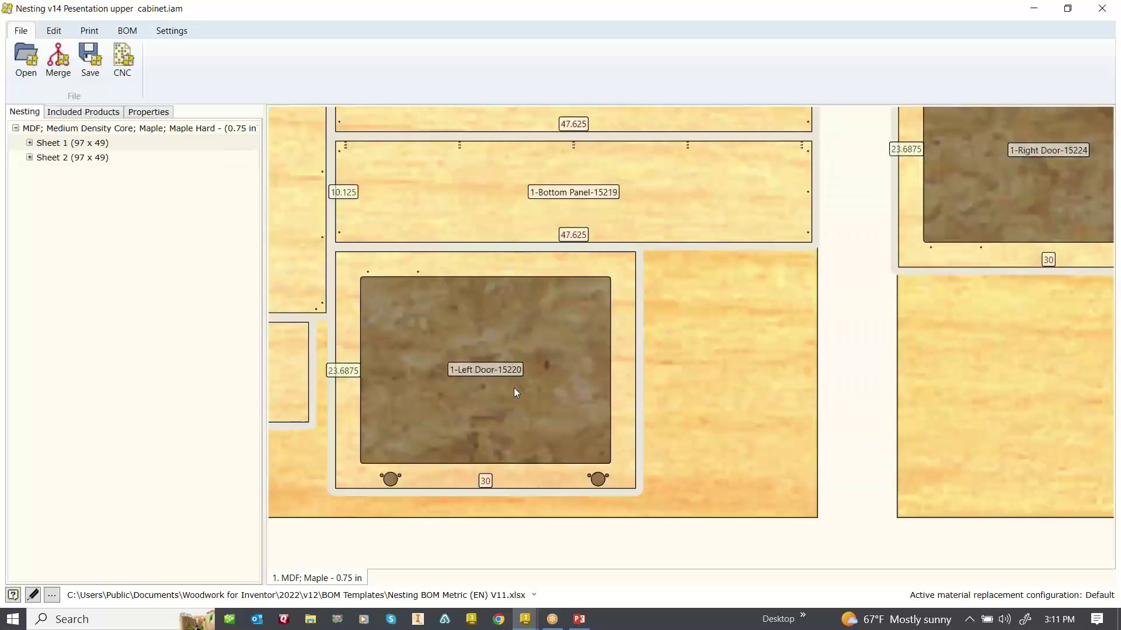
scroll(514, 387, "down", 3)
middle_click_drag(684, 363, 394, 376)
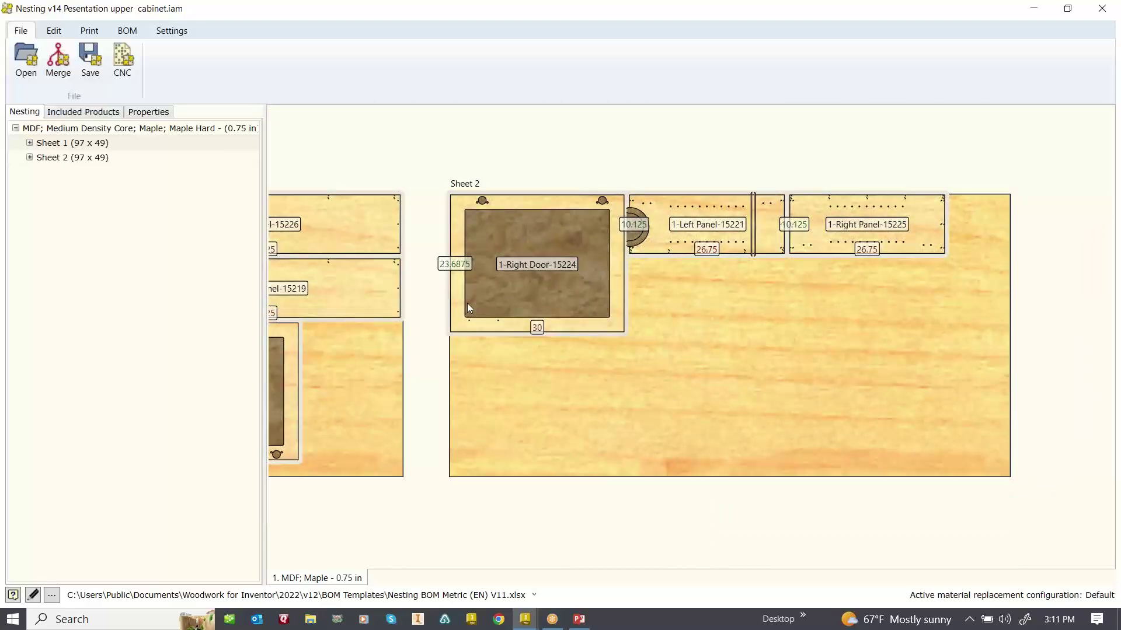
middle_click_drag(618, 296, 960, 274)
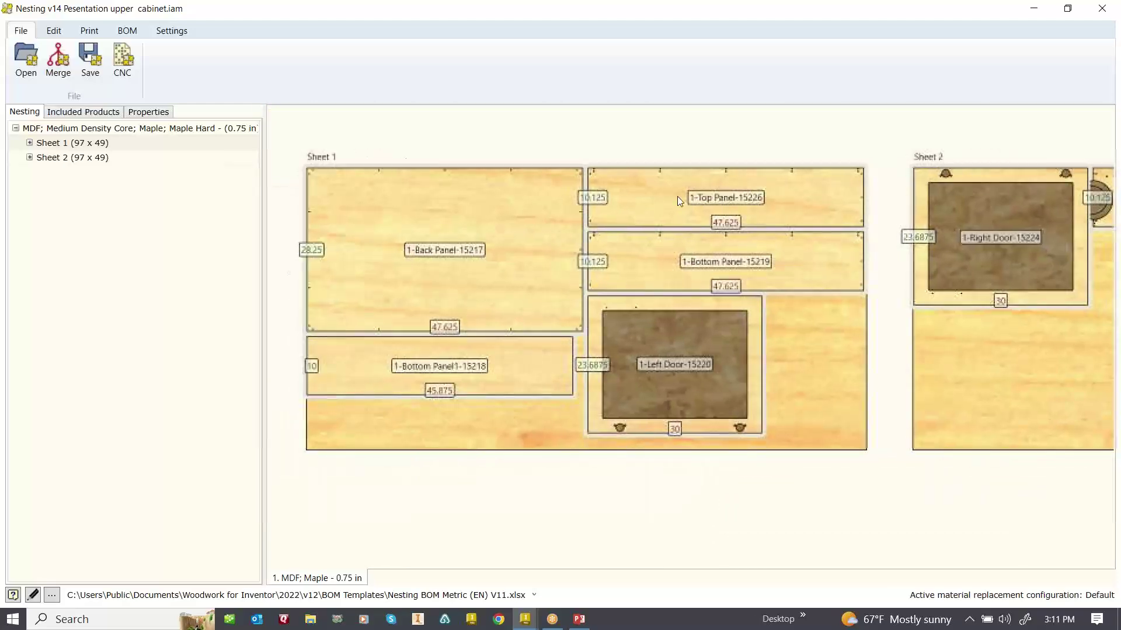
Play the full processing simulation of Sheet 1 in an angled view of the board, and close the simulation
left_click(547, 207)
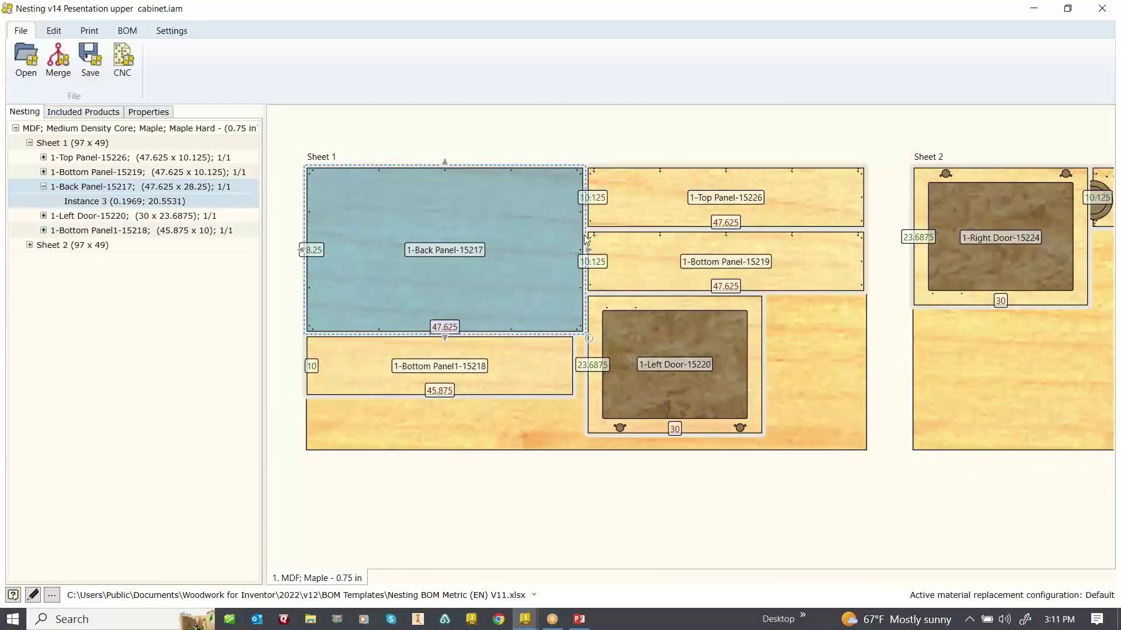
right_click(826, 363)
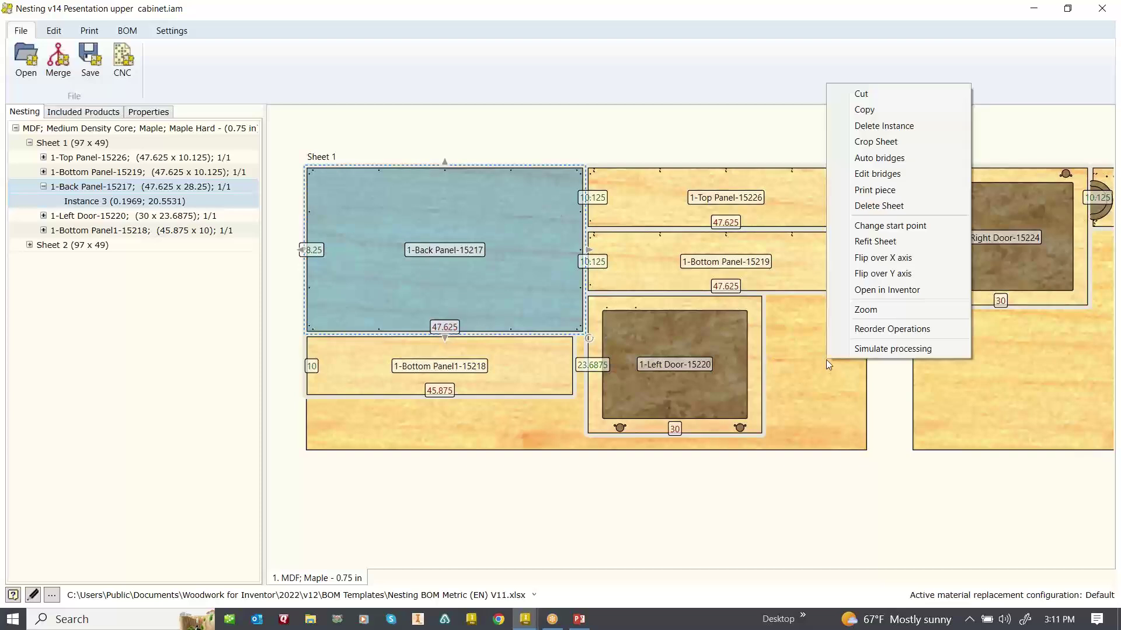
left_click(871, 349)
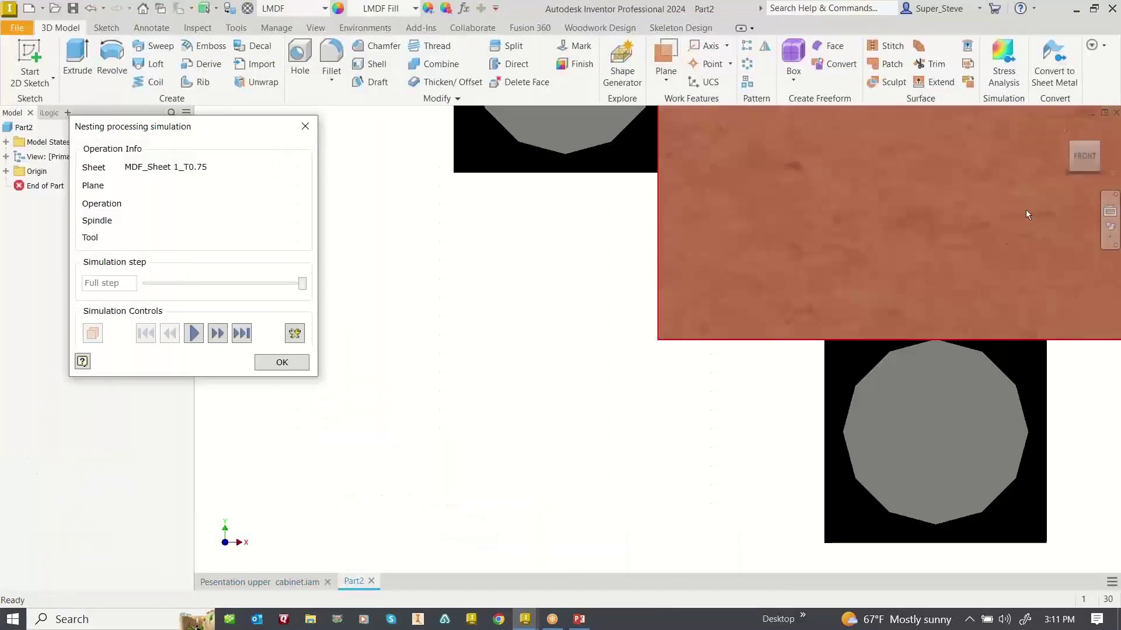
left_click(1067, 131)
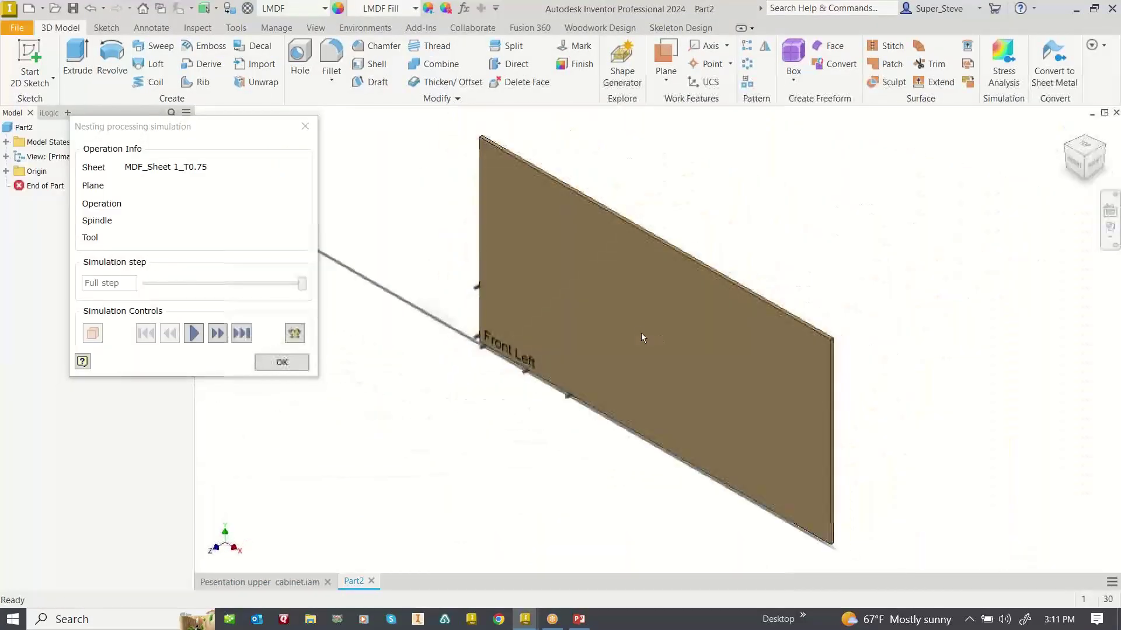
key("F4")
left_click_drag(591, 319, 591, 245)
key("Escape")
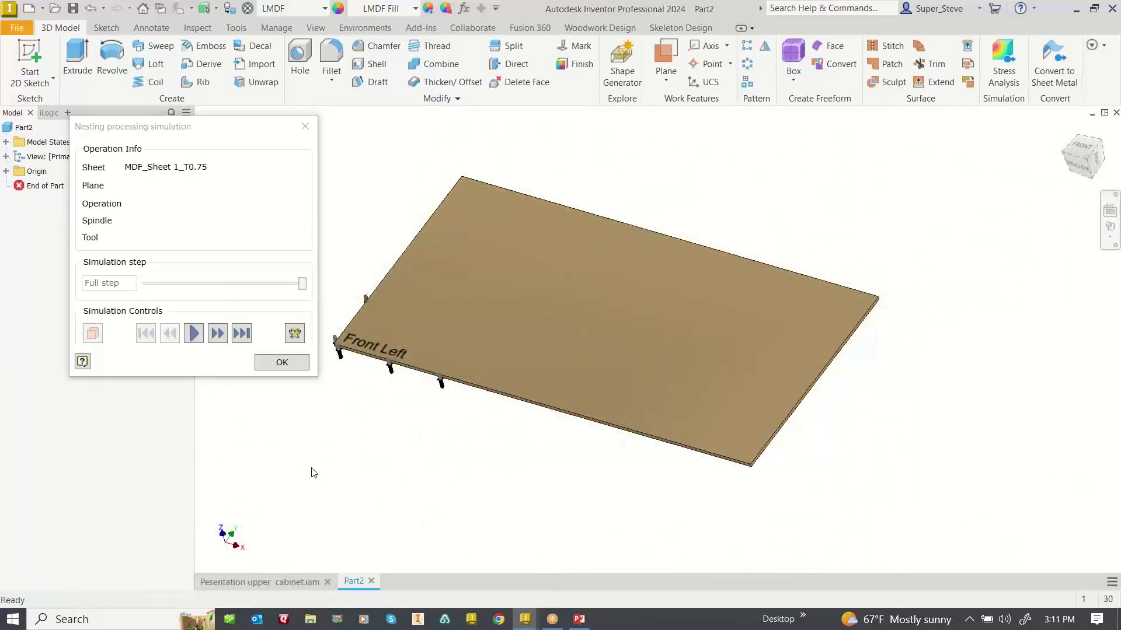
left_click(202, 337)
left_click(195, 334)
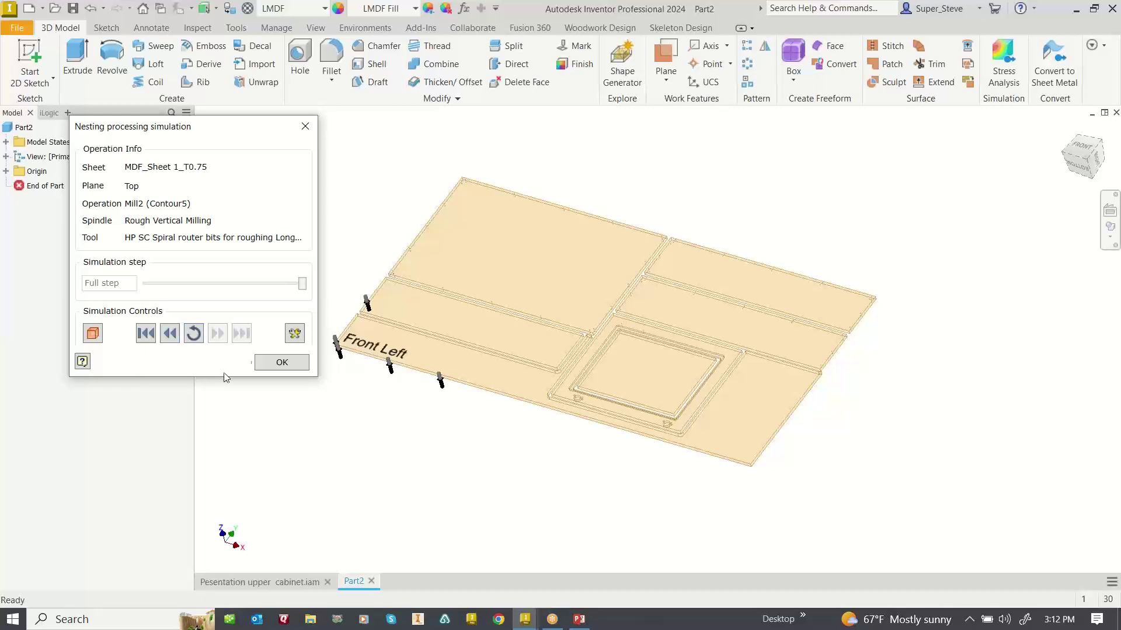
left_click(281, 362)
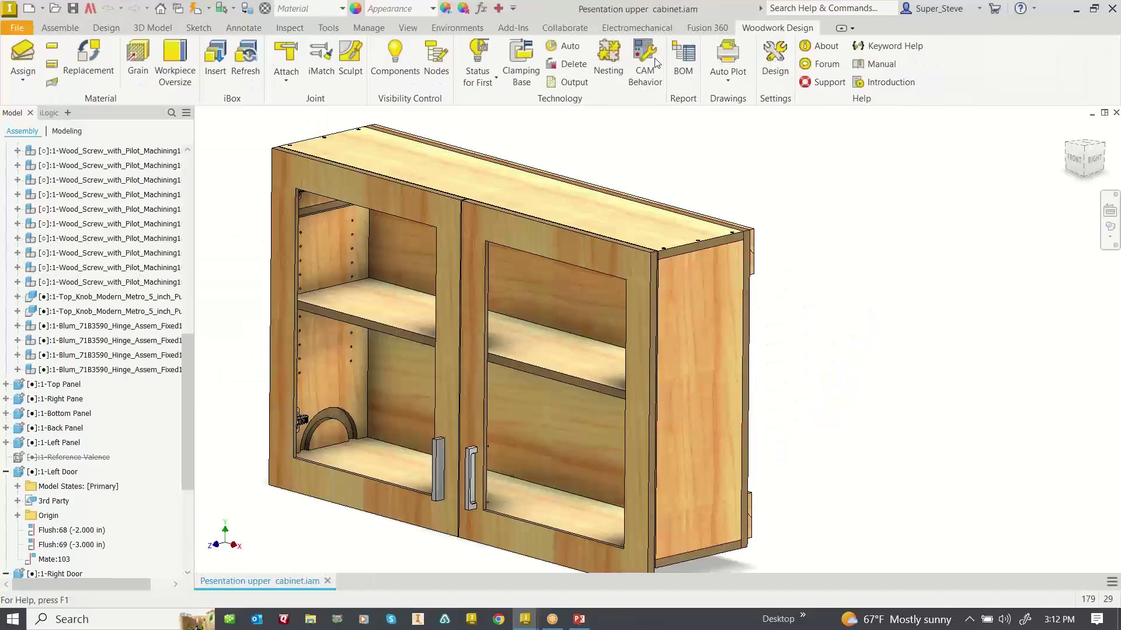
Nest all cabinet parts again and show the nesting layout full screen
left_click(612, 56)
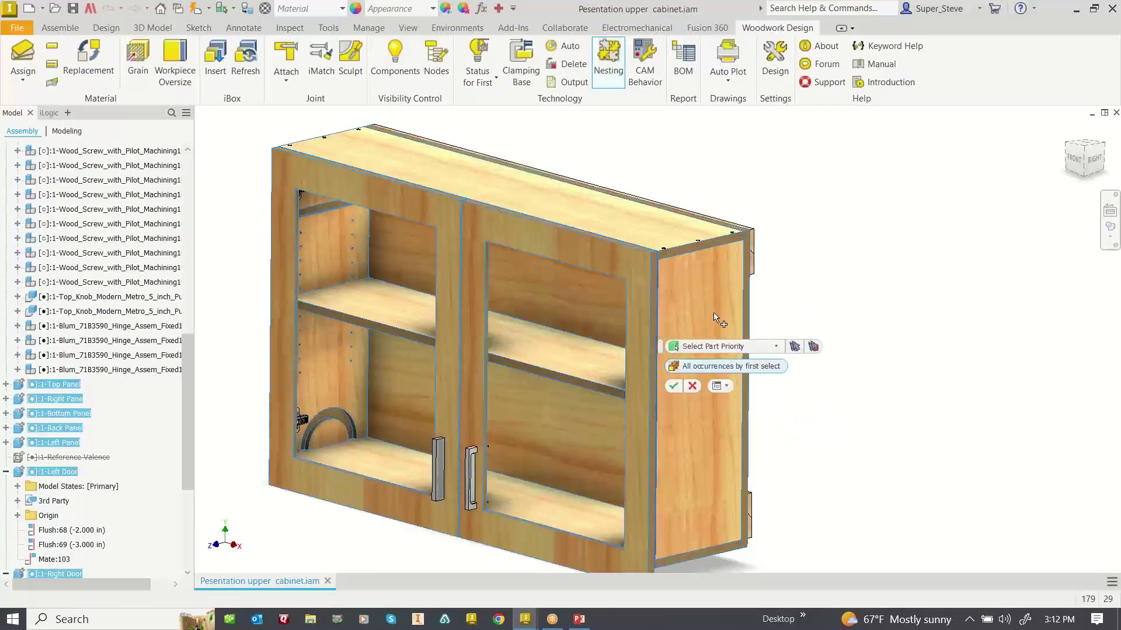
left_click(677, 376)
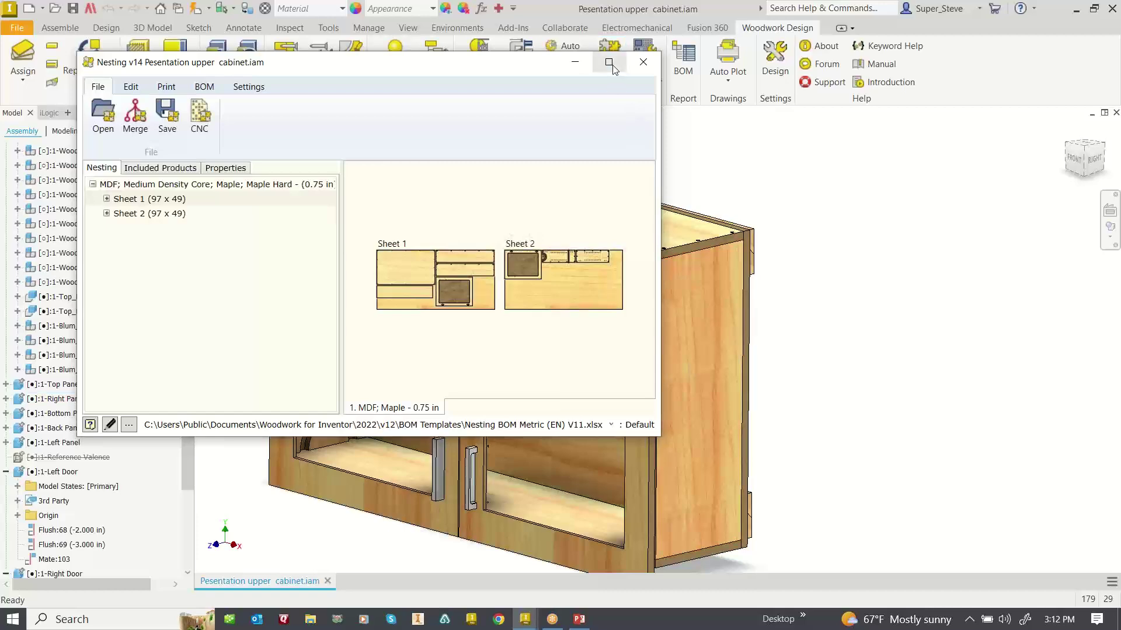
left_click(610, 63)
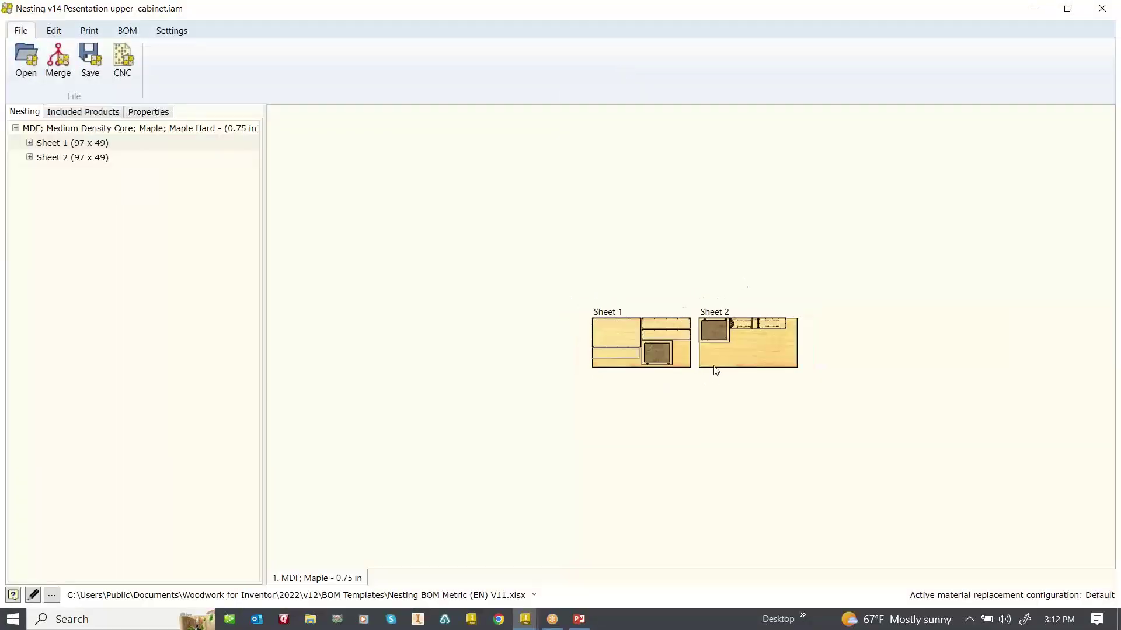
Open the processing simulation of Sheet 2 and turn off the translucent workpiece display
scroll(712, 356, "up", 5)
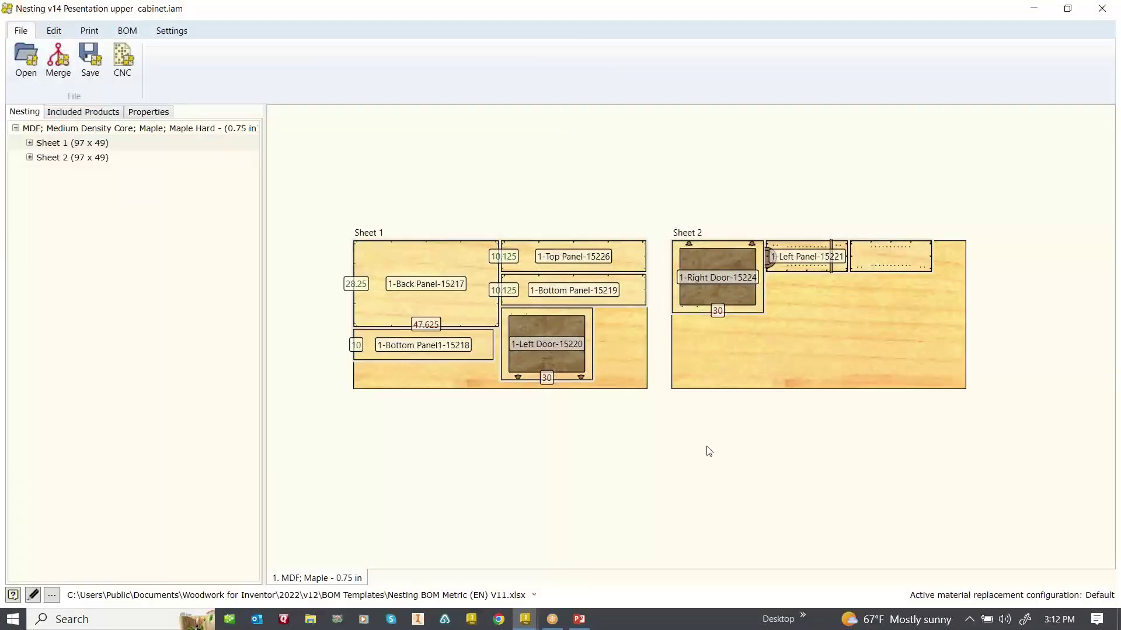
left_click(829, 304)
right_click(830, 302)
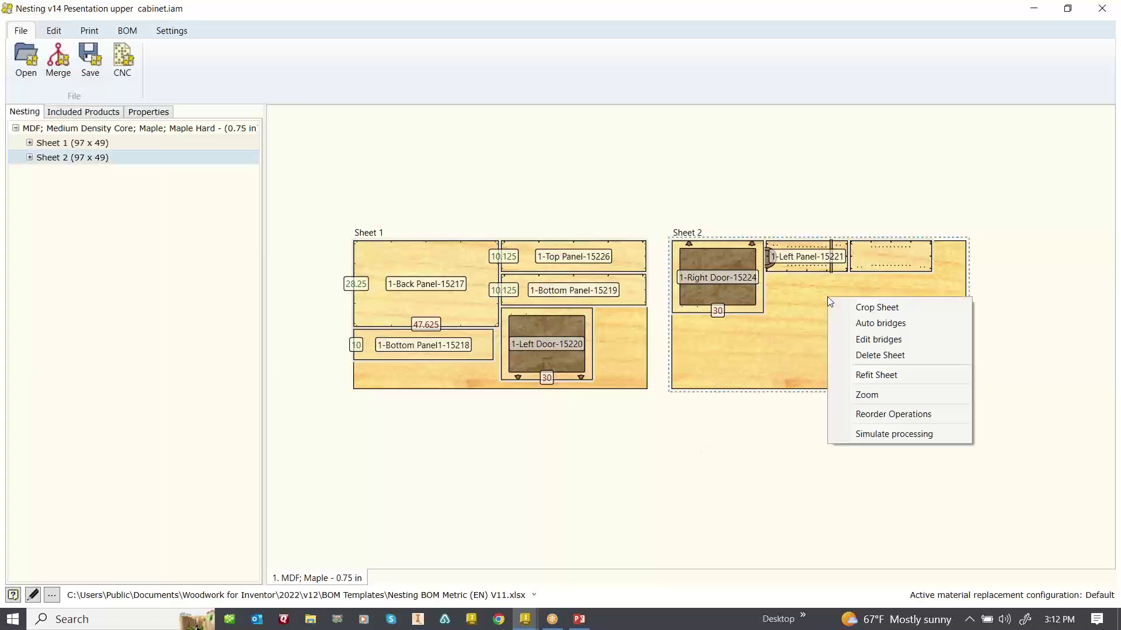
left_click(887, 437)
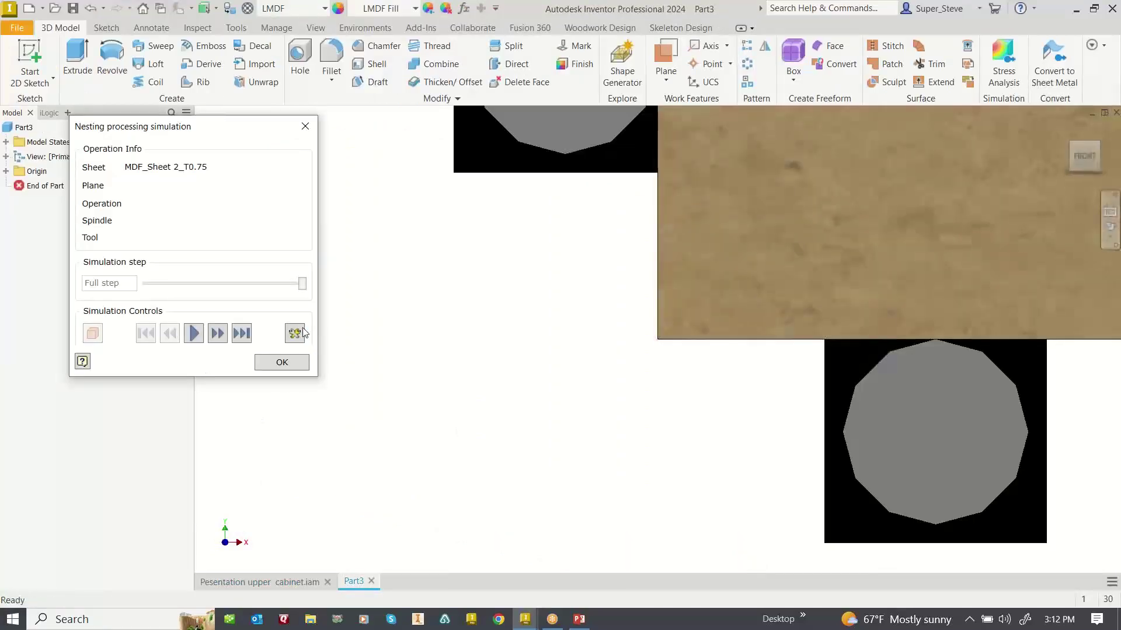
left_click(302, 332)
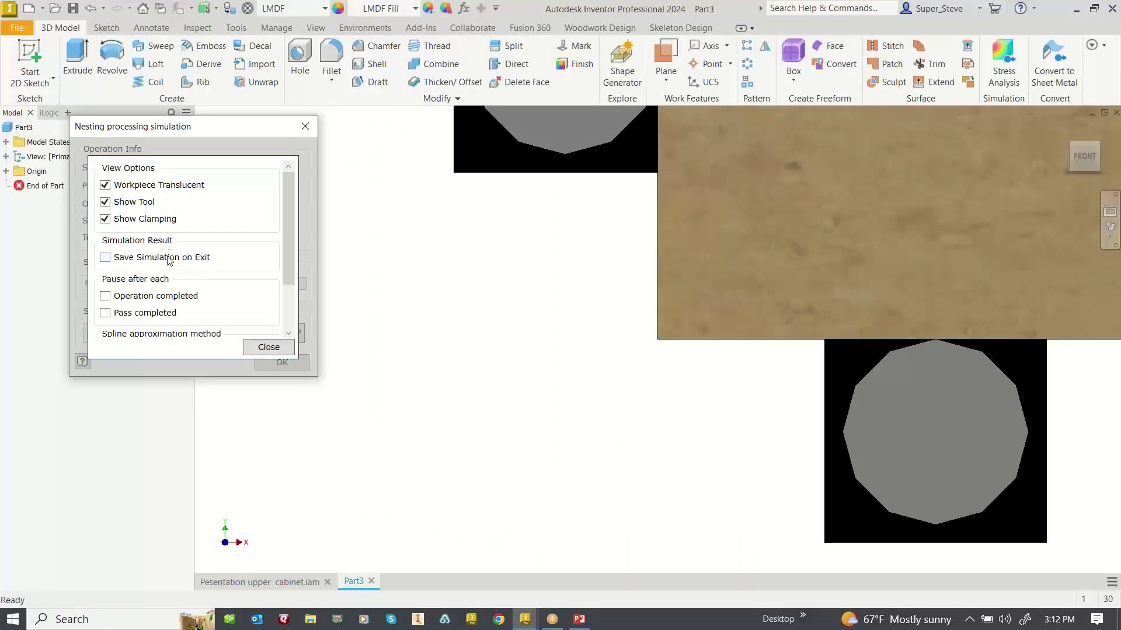
left_click(146, 187)
left_click(269, 347)
Show the Sheet 2 board in an angled view and play its full machining simulation
scroll(638, 318, "down", 2)
scroll(623, 303, "up", 5)
middle_click_drag(623, 303, 346, 486)
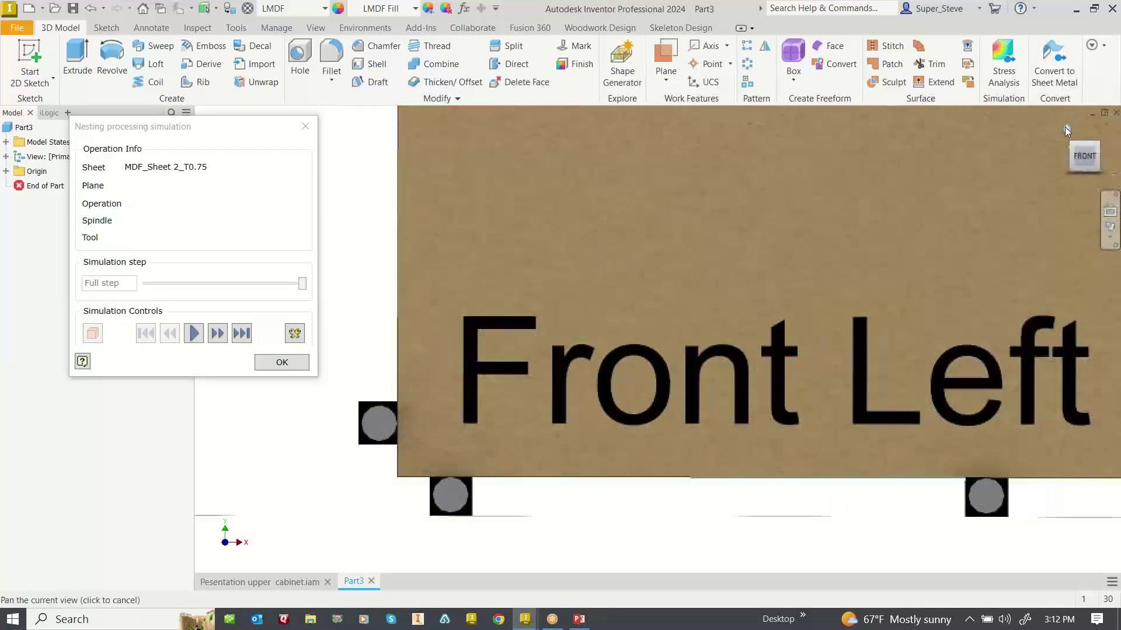
left_click(1066, 128)
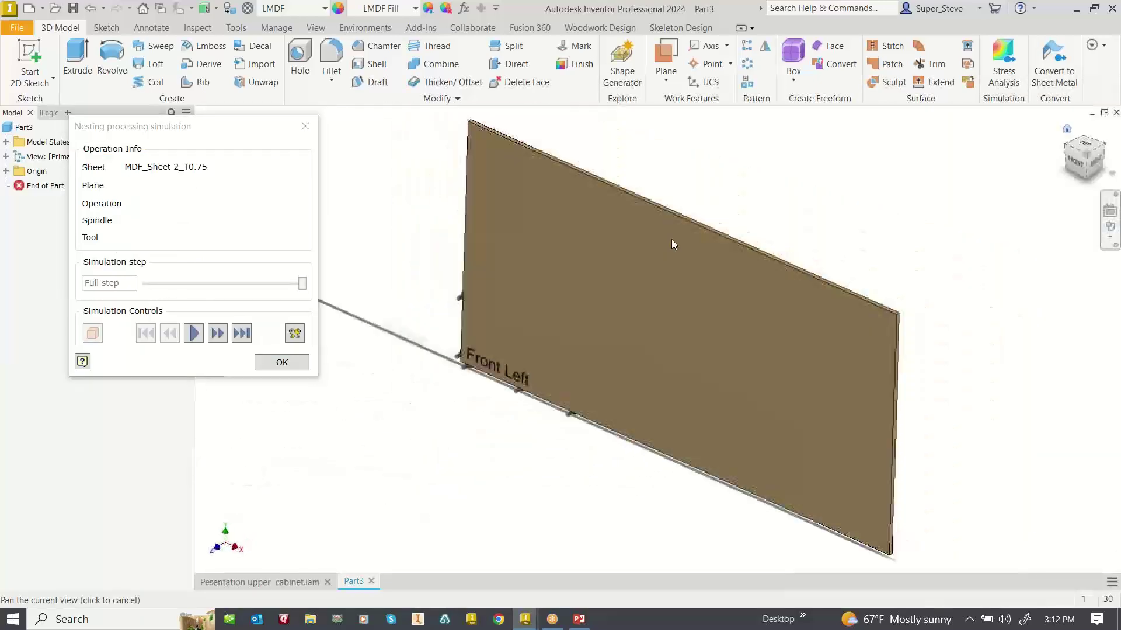
left_click(194, 333)
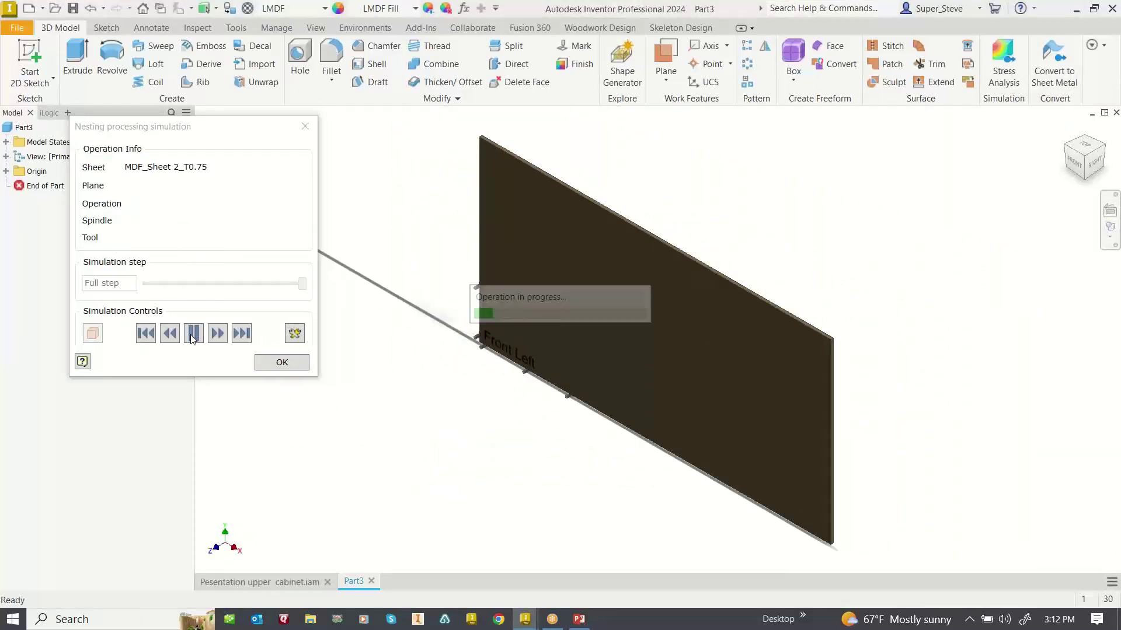
scroll(564, 412, "up", 3)
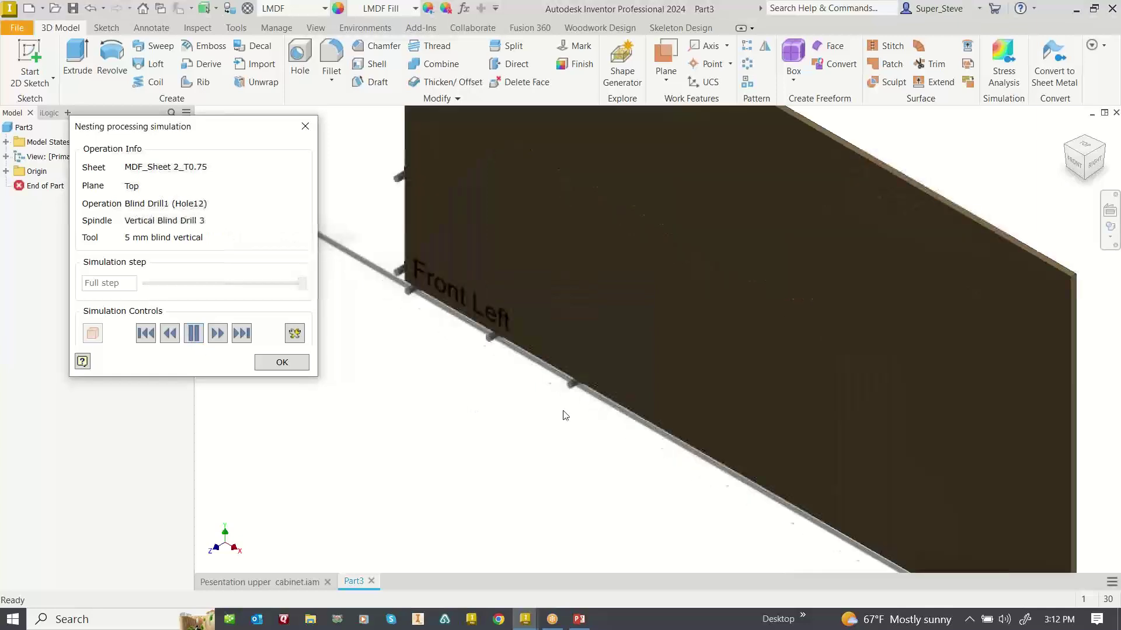
scroll(565, 415, "down", 2)
middle_click_drag(587, 411, 688, 289)
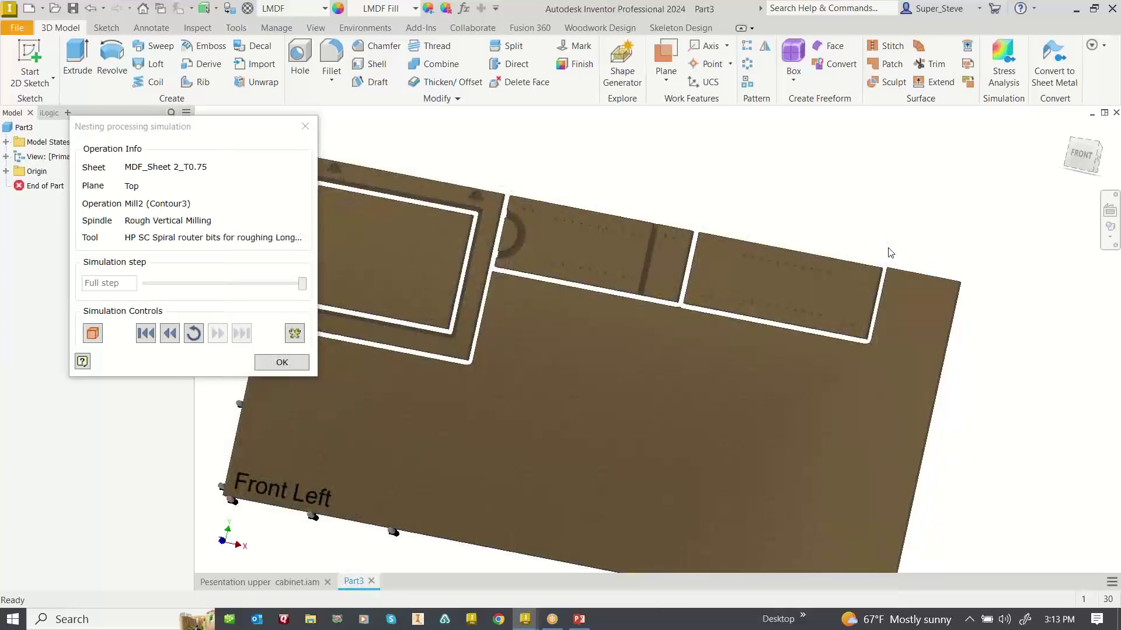
Examine the cut door and side panels on the simulated Sheet 2, and close the simulation part without saving
scroll(652, 398, "down", 3)
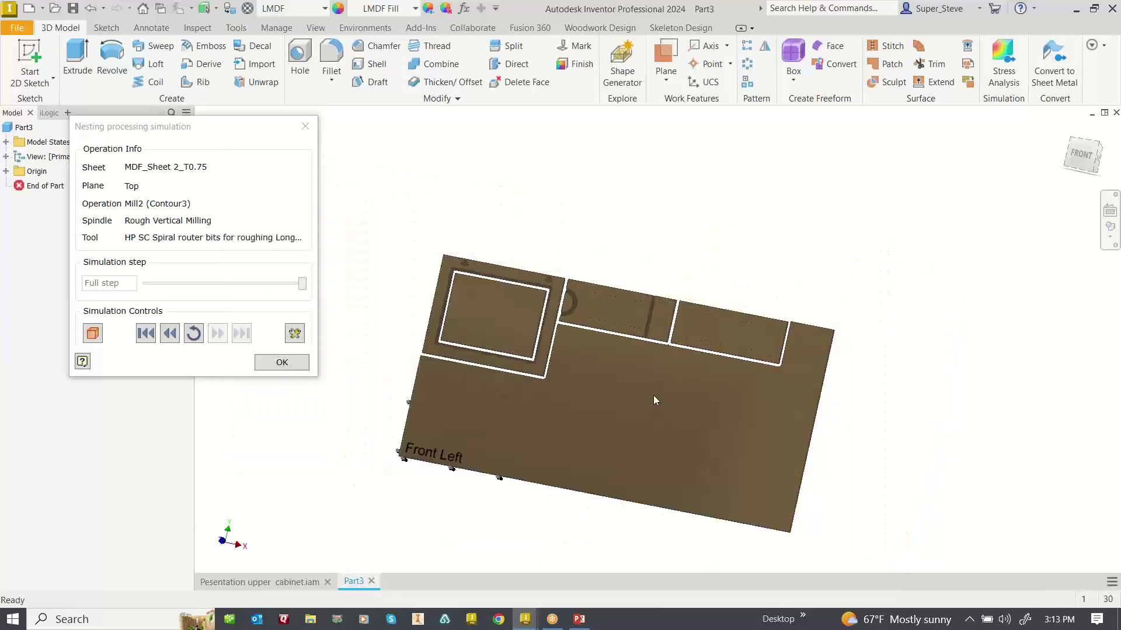
scroll(464, 362, "up", 3)
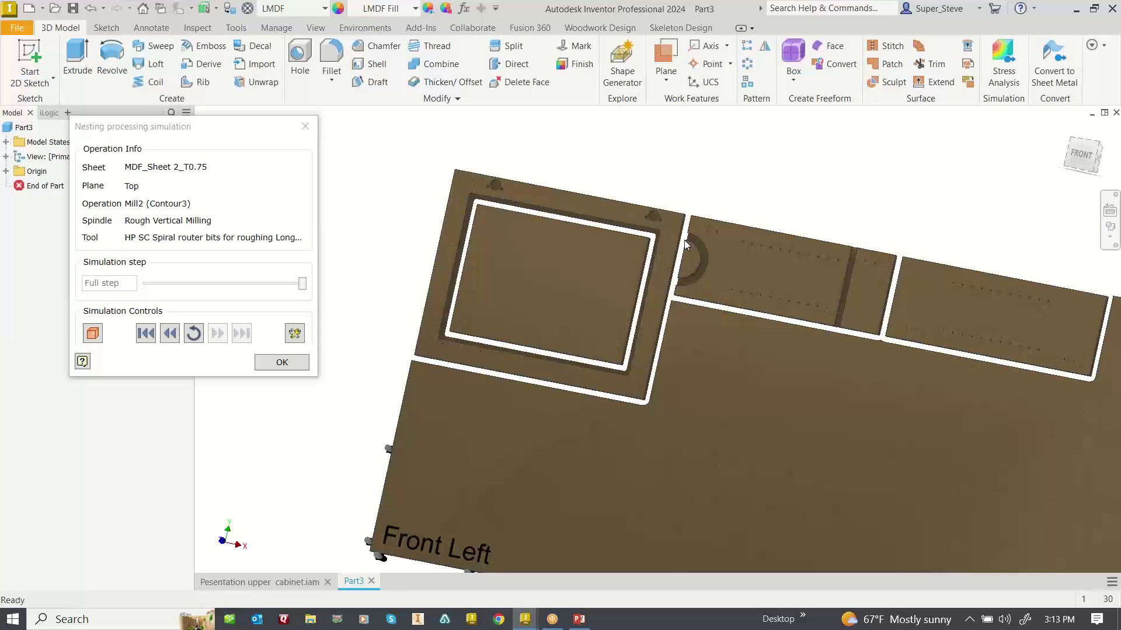
middle_click_drag(826, 316, 742, 297)
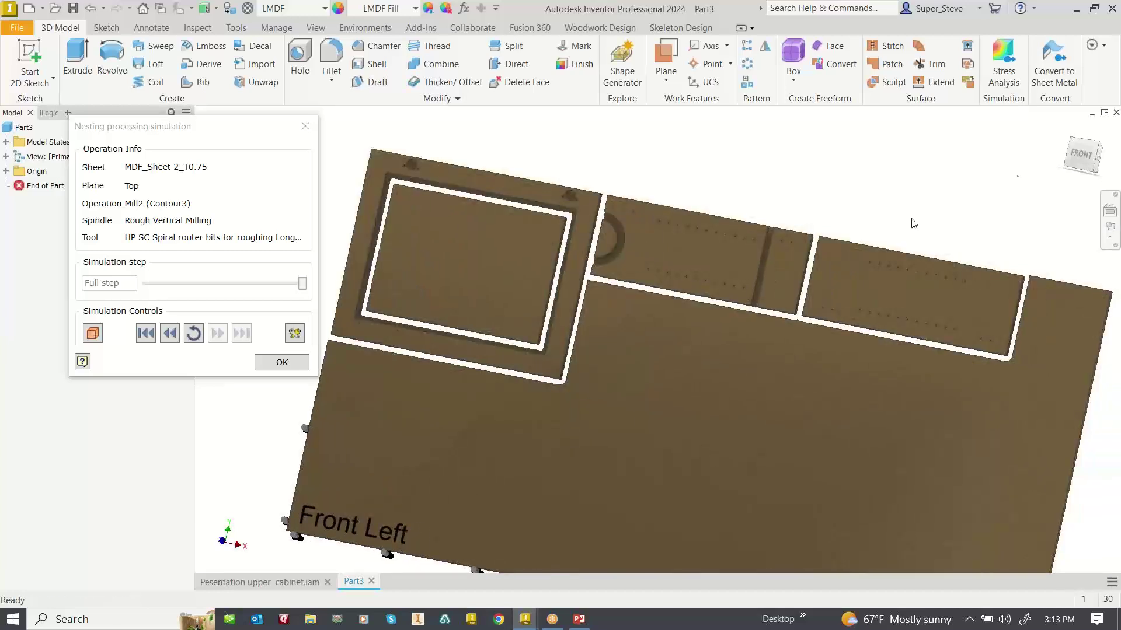
left_click(1115, 113)
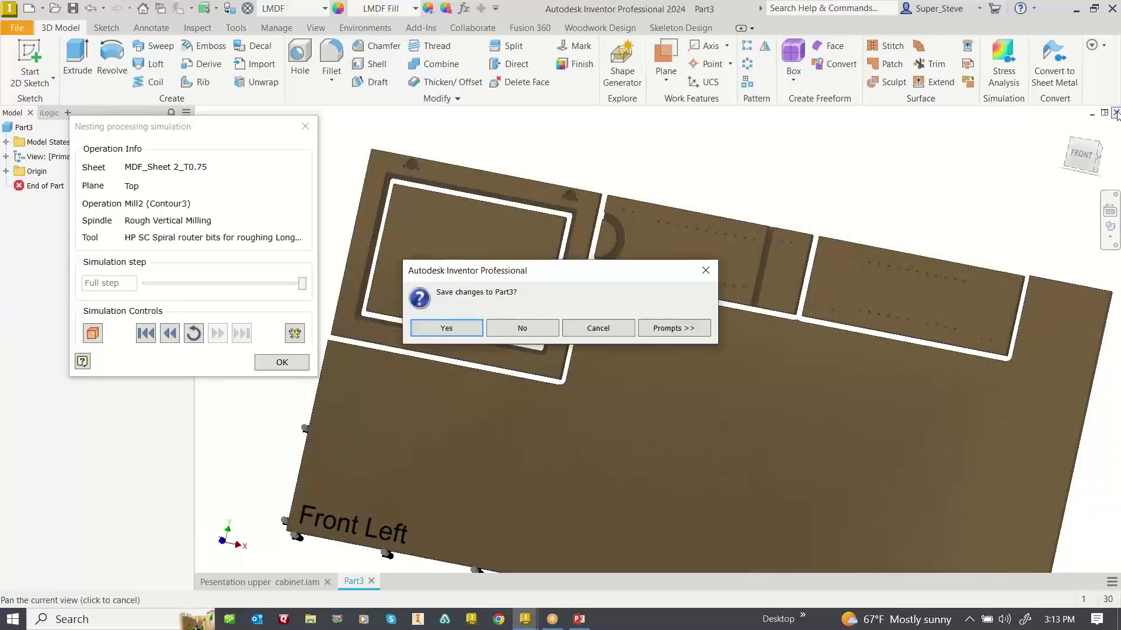
left_click(549, 331)
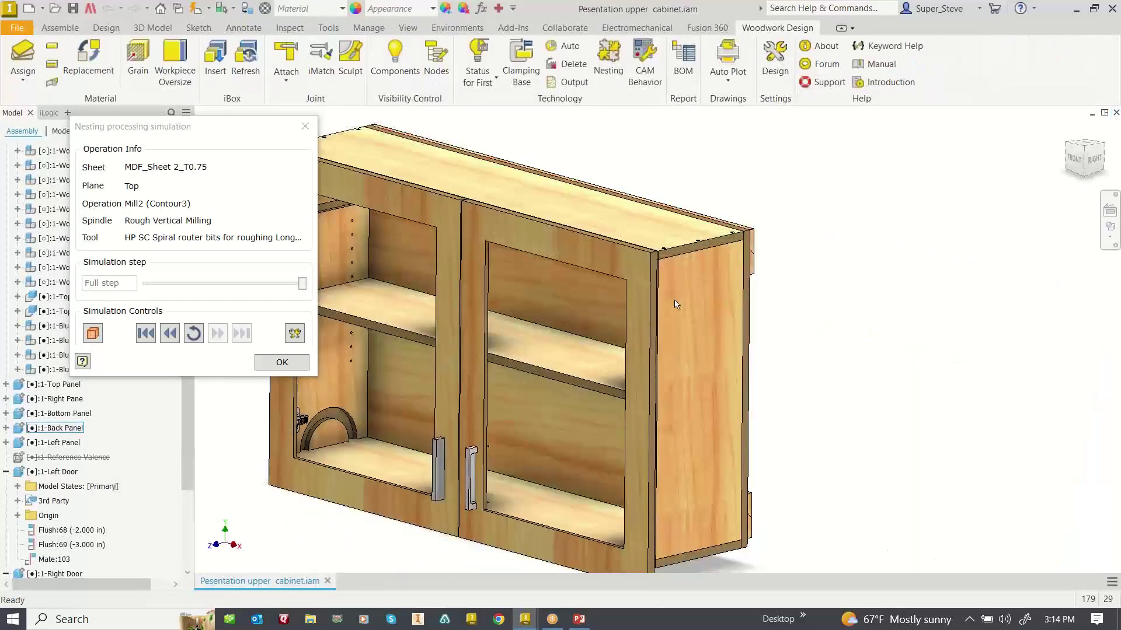
Nest the cabinet parts again, move the nesting window clear of the cabinet model, and close the nesting
middle_click_drag(729, 292, 803, 270)
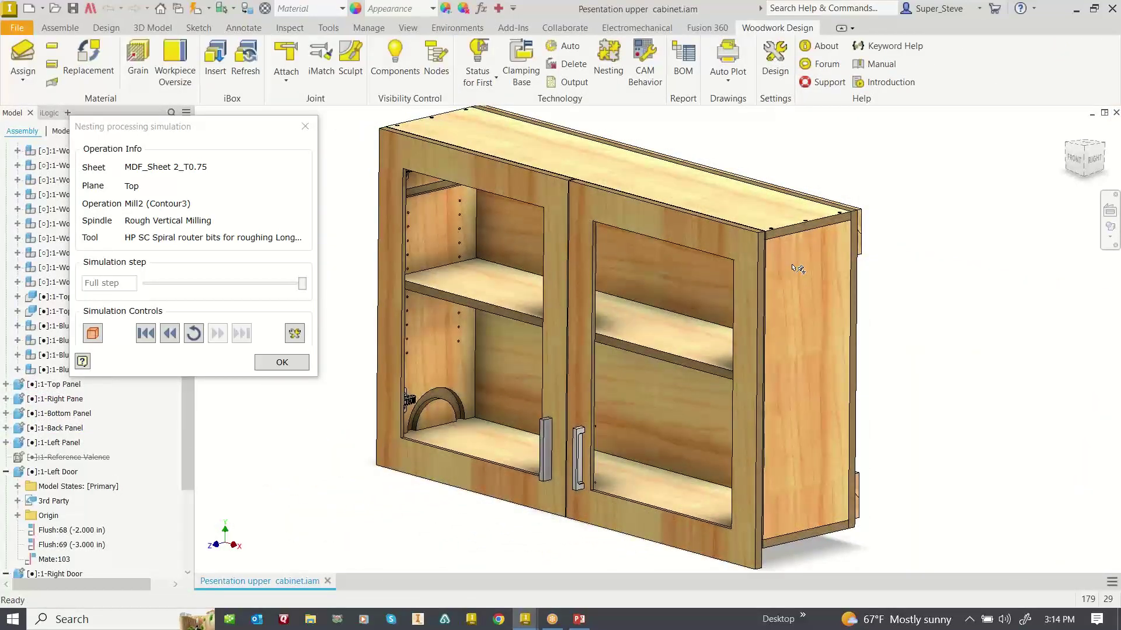
left_click(609, 59)
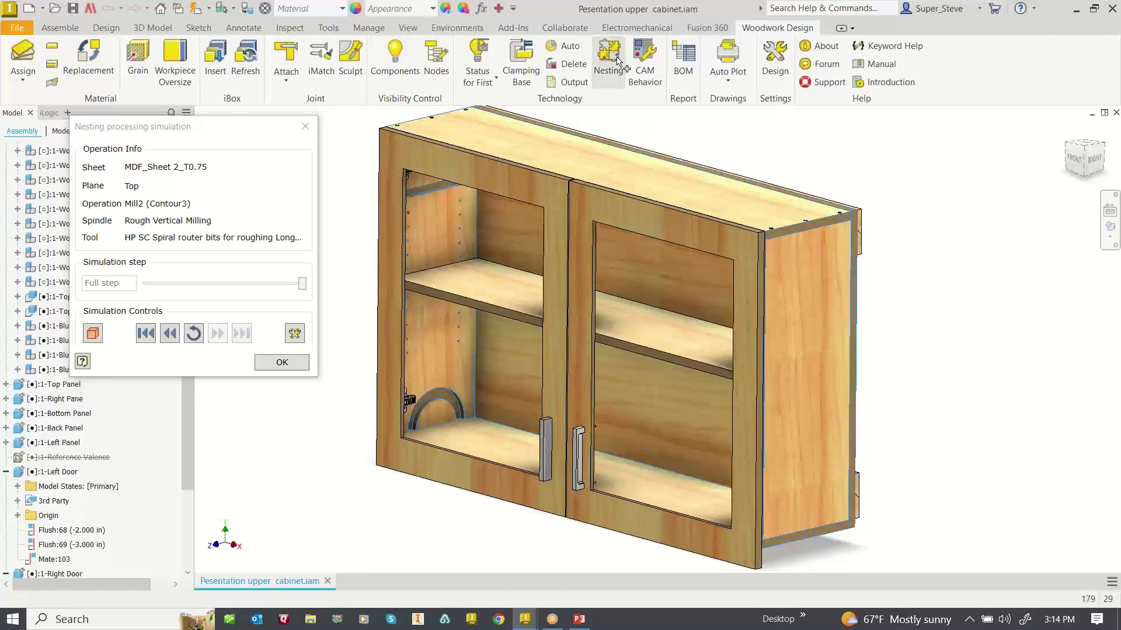
left_click(674, 387)
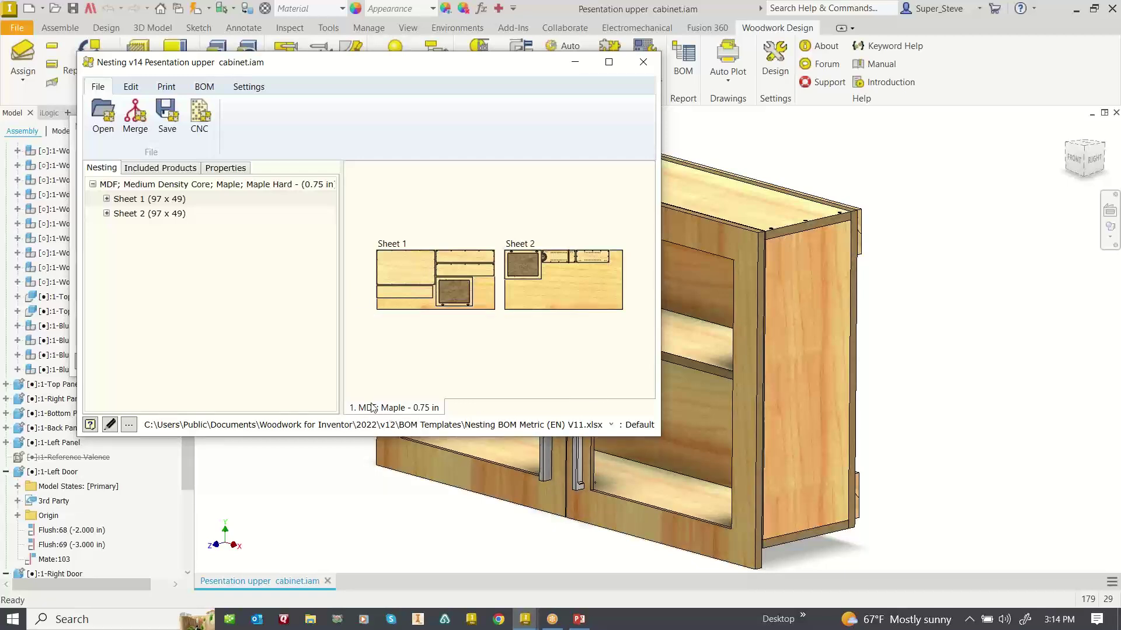
mouse_move(951, 225)
middle_mouse_down()
mouse_move(1021, 223)
mouse_move(971, 229)
middle_mouse_up()
left_click_drag(531, 67, 505, 520)
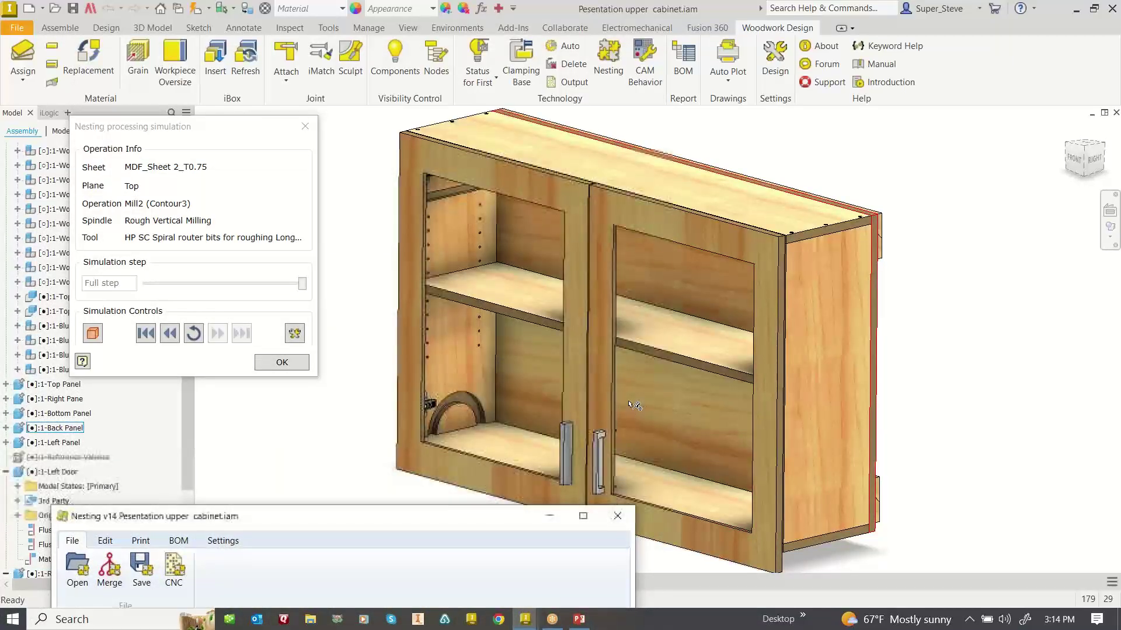
mouse_move(642, 433)
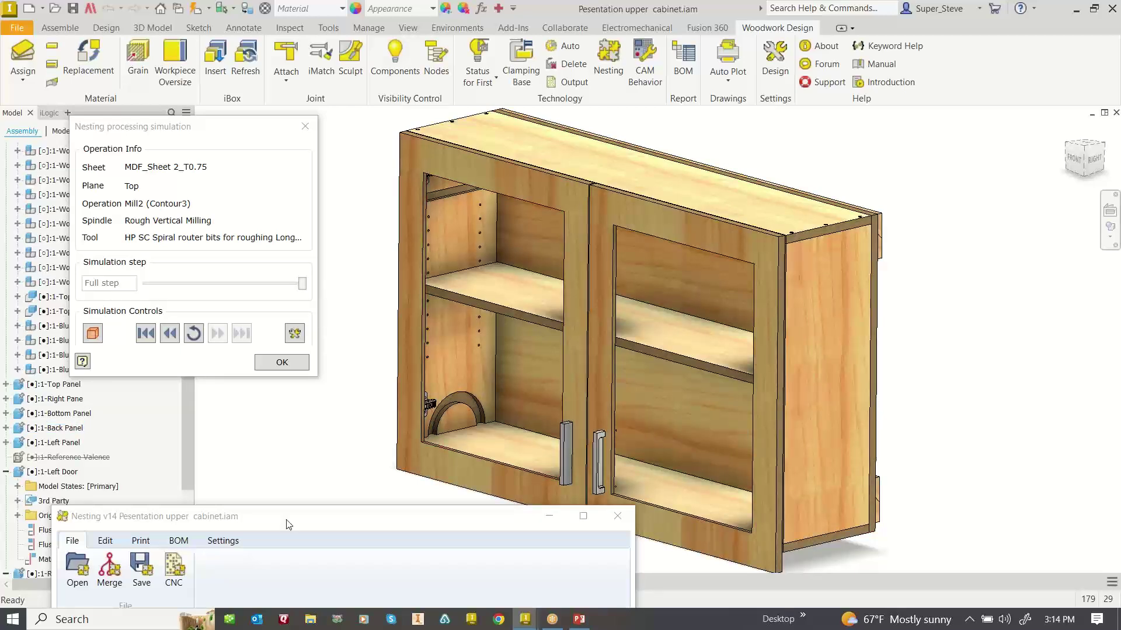
left_click(620, 517)
left_click(621, 517)
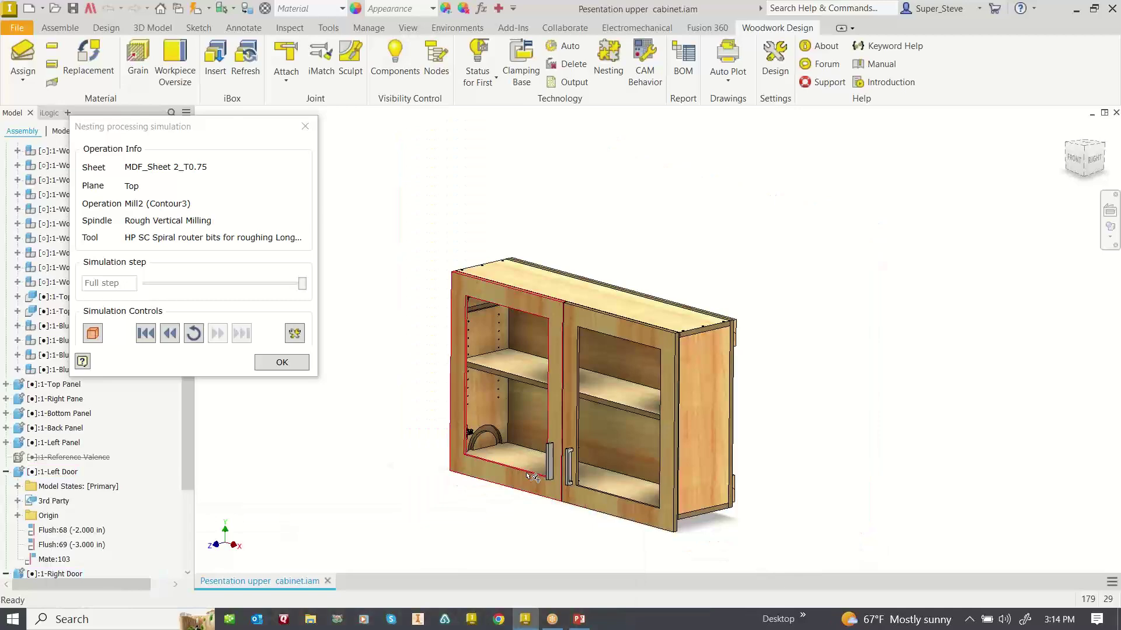
Try to paste a copy of the whole cabinet beside the original in the assembly
left_click_drag(789, 175, 438, 534)
left_click(902, 374)
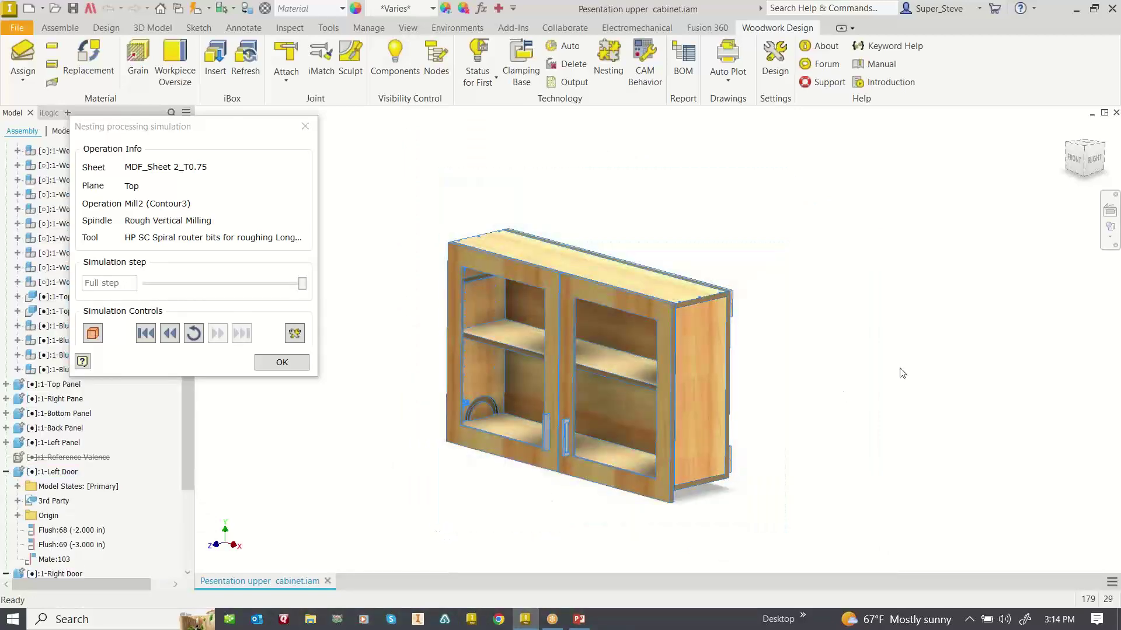
key("ctrl+v")
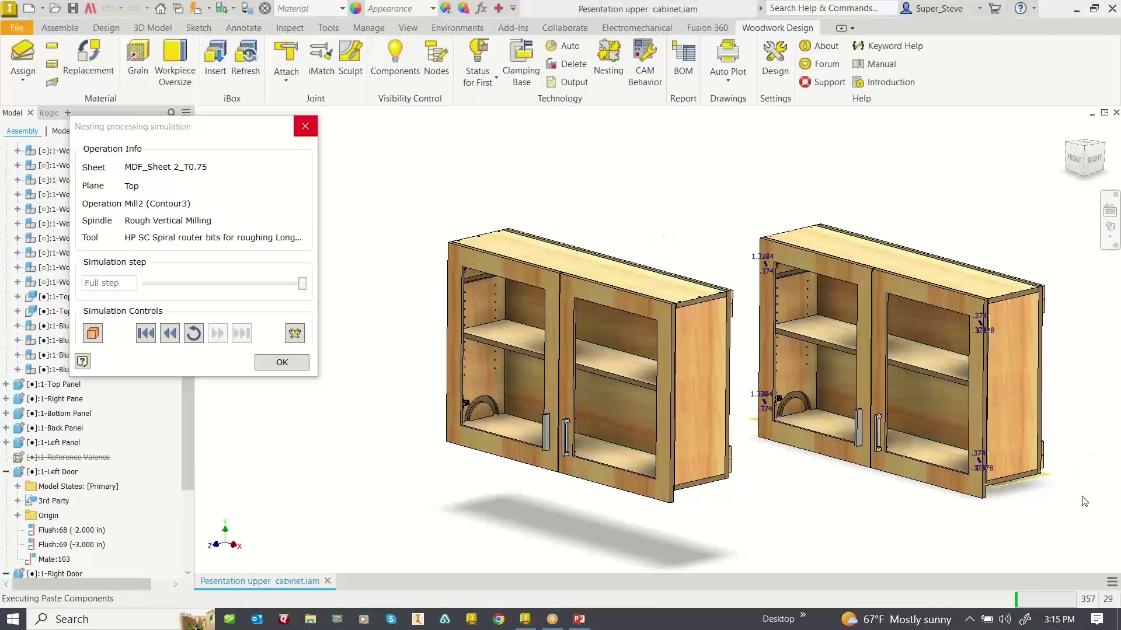
key("Escape")
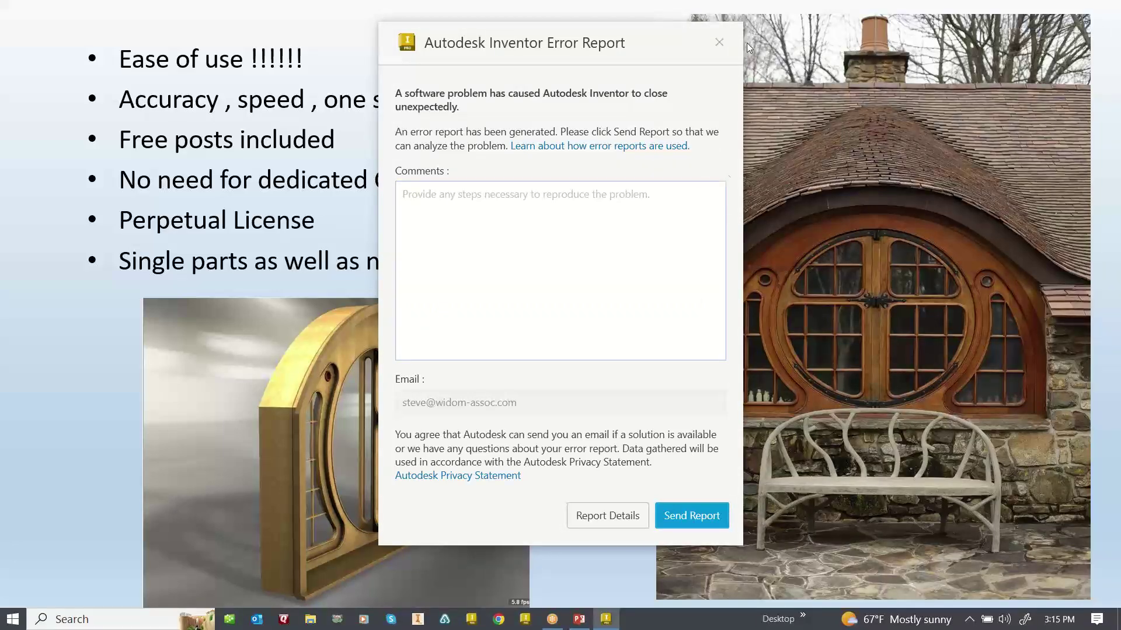
Dismiss the Inventor error report without sending it, and advance the slide show to its closing title slide before exiting it
left_click(719, 45)
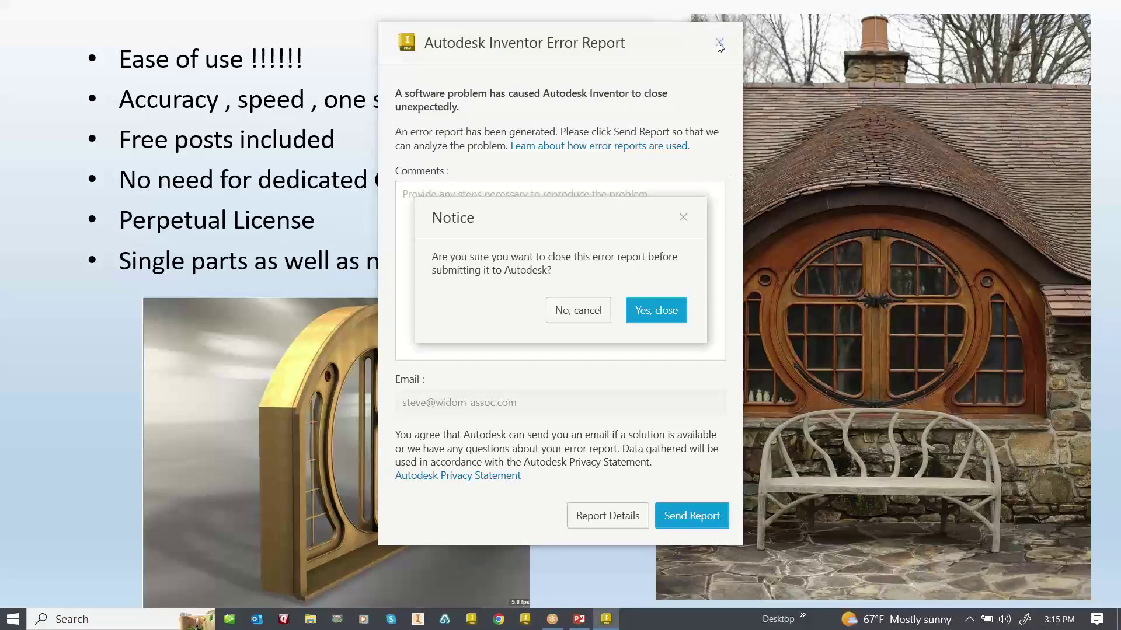
left_click(655, 312)
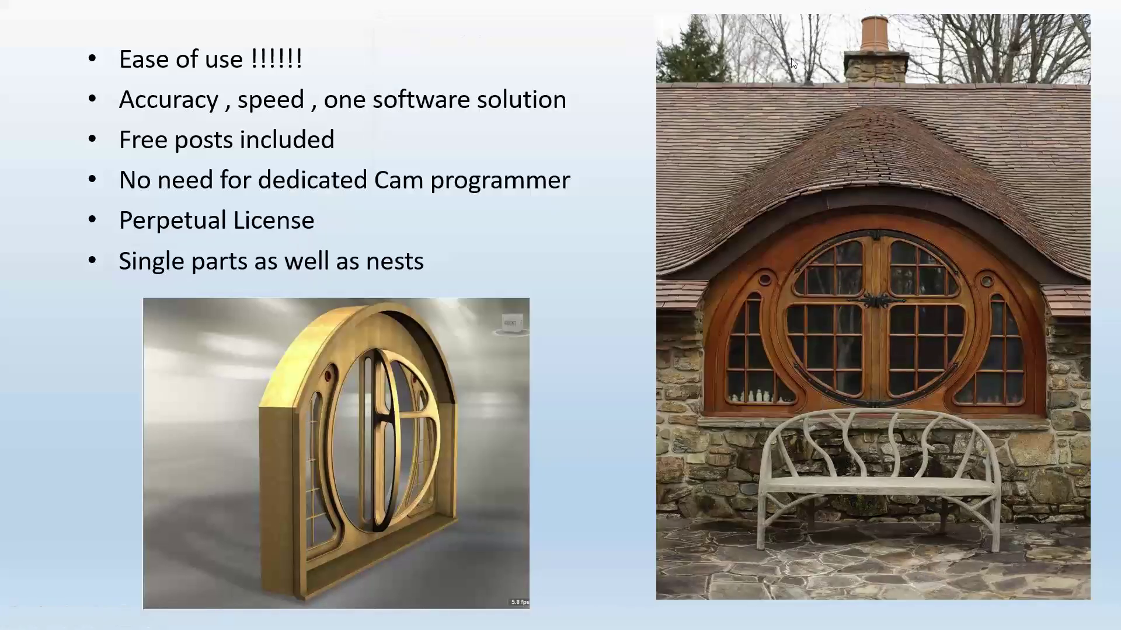
key("alt+Tab")
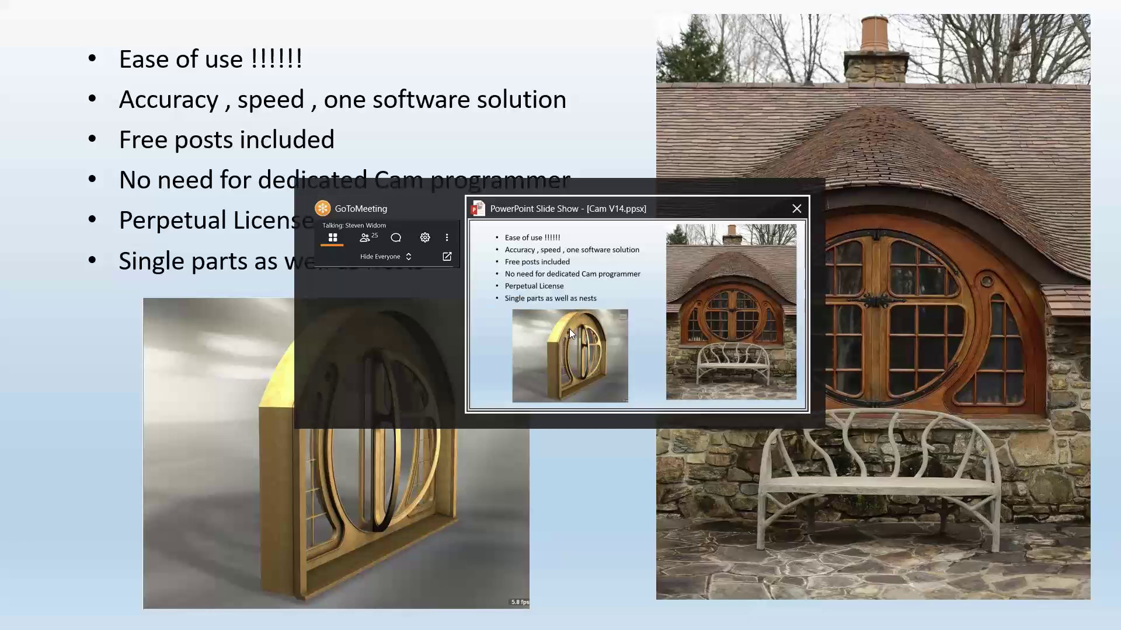
left_click(570, 330)
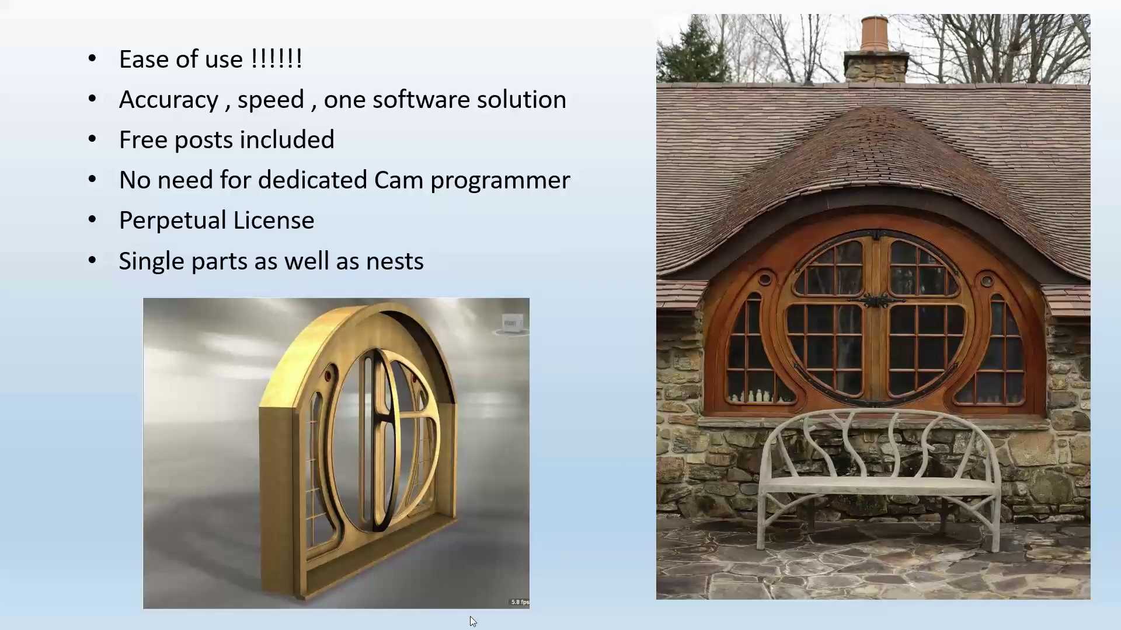
key("Right")
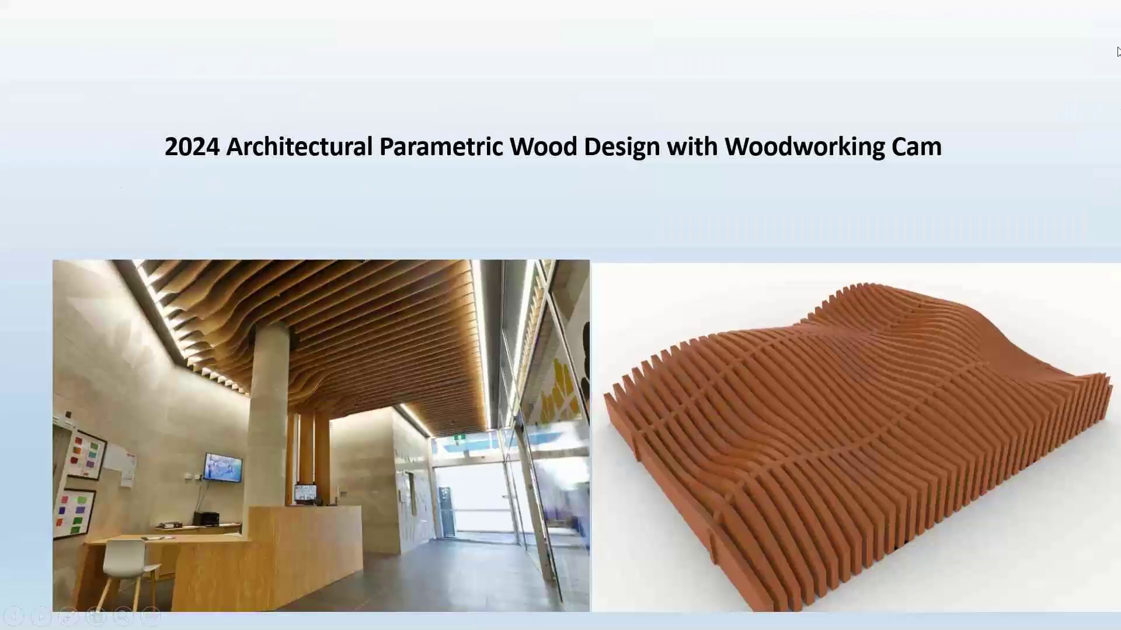
left_click(1103, 57)
key("Escape")
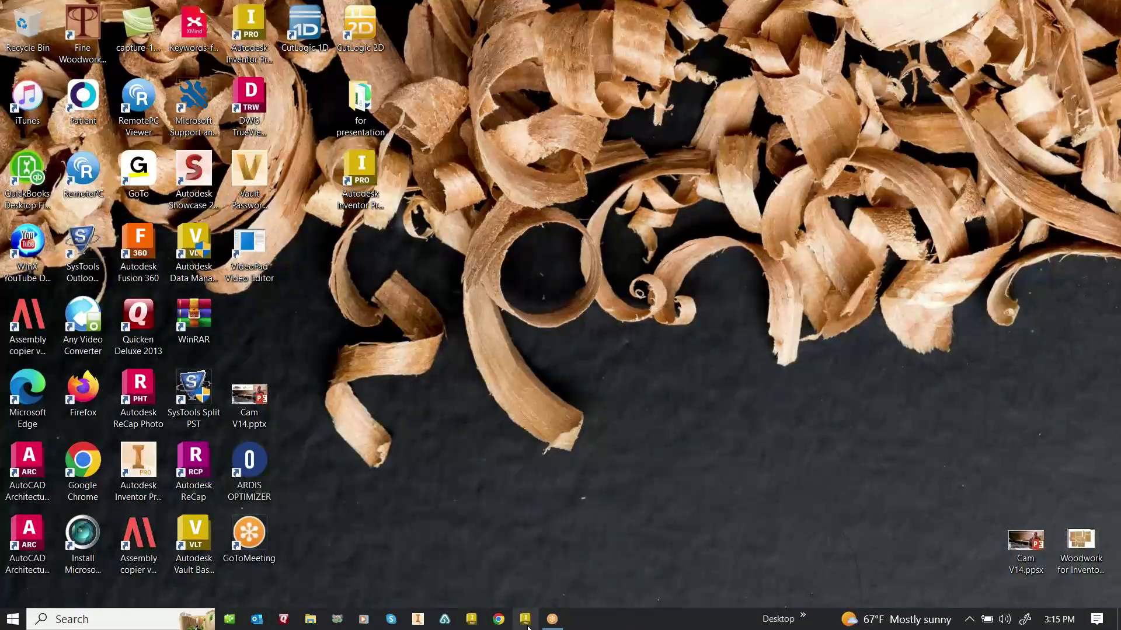
Switch to Inventor, open Pesentation upper cabinet.iam from the presentation folder, and skip the unresolved CIX references while it loads
left_click(527, 622)
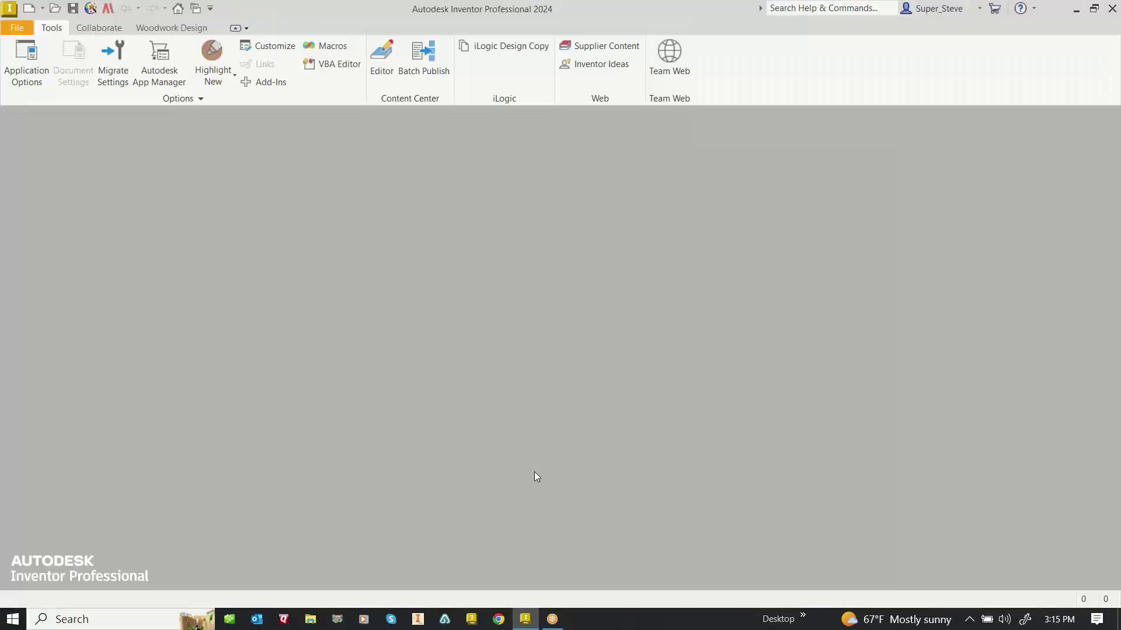
left_click(55, 8)
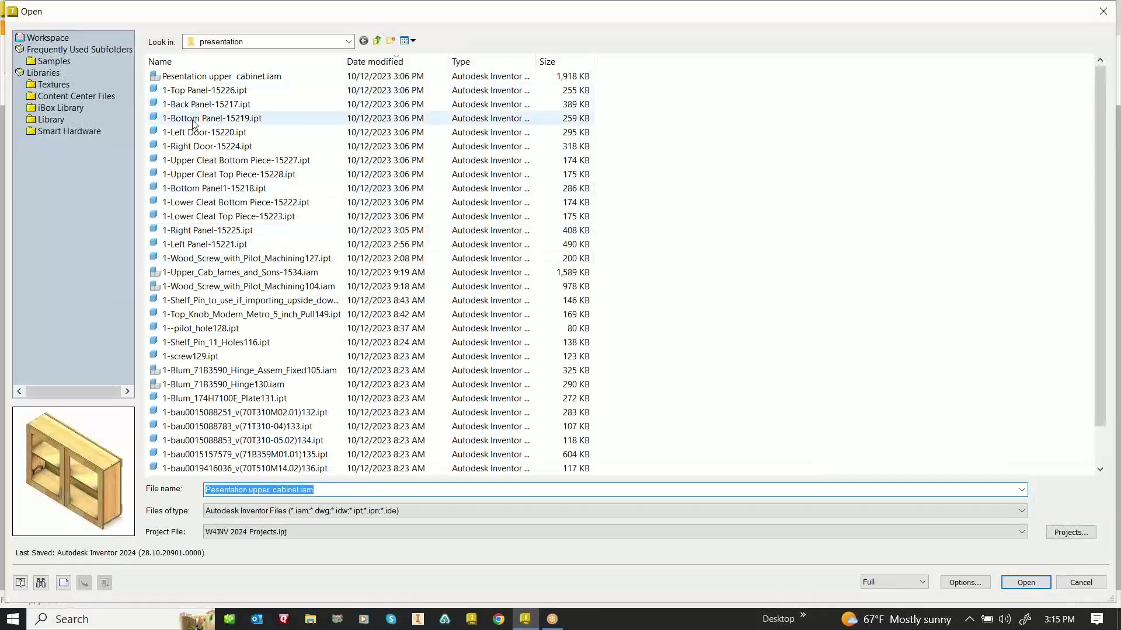
double_click(213, 82)
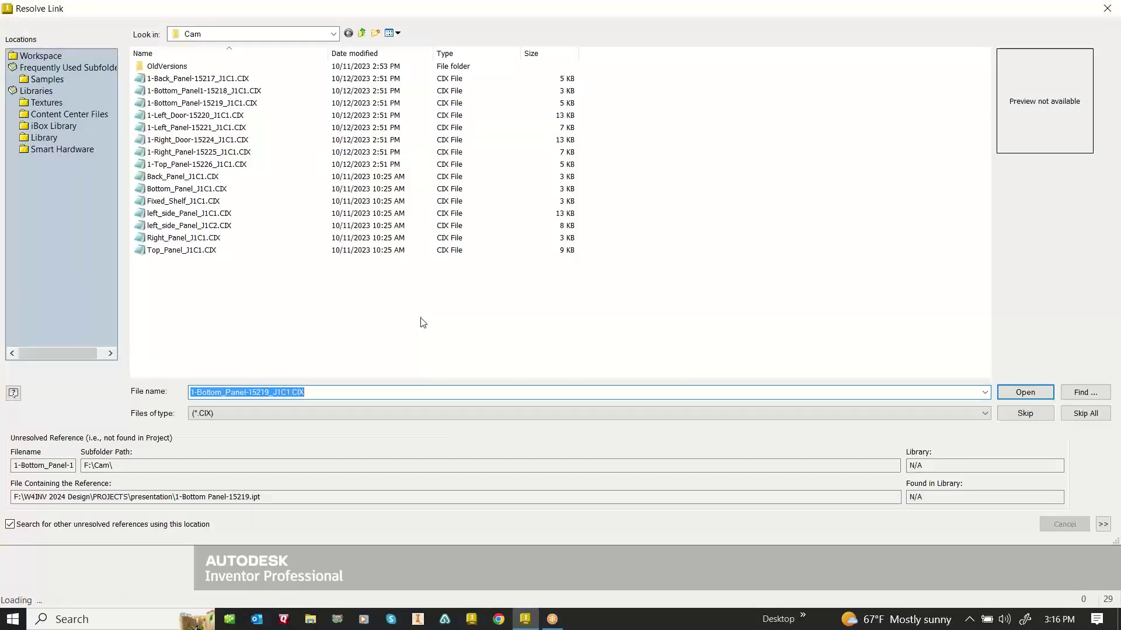
left_click(1024, 413)
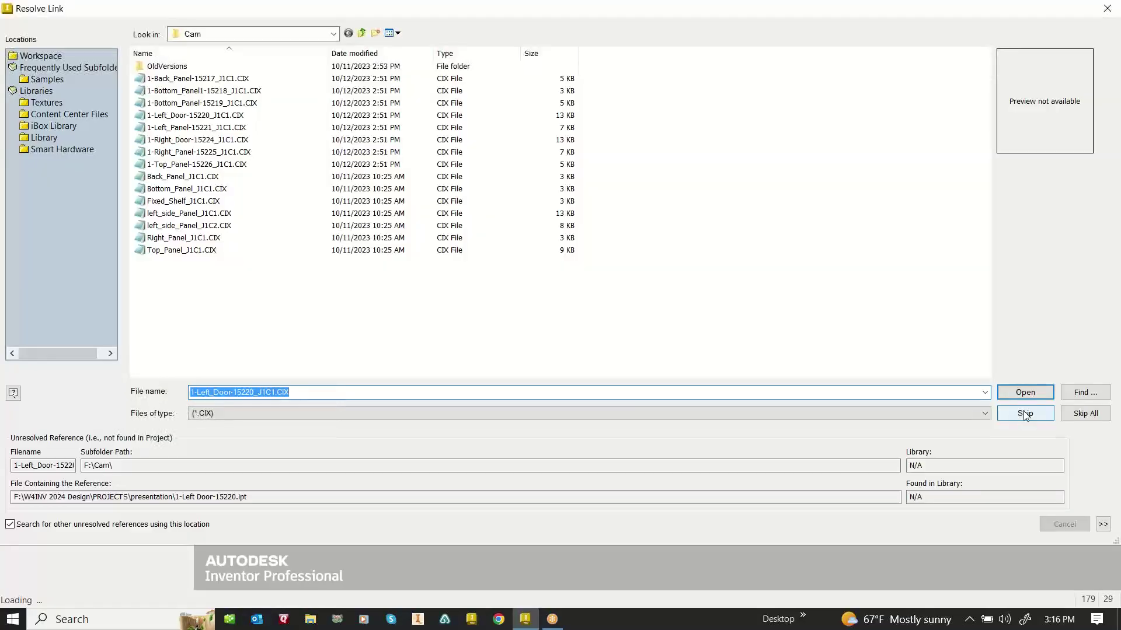
left_click(1025, 414)
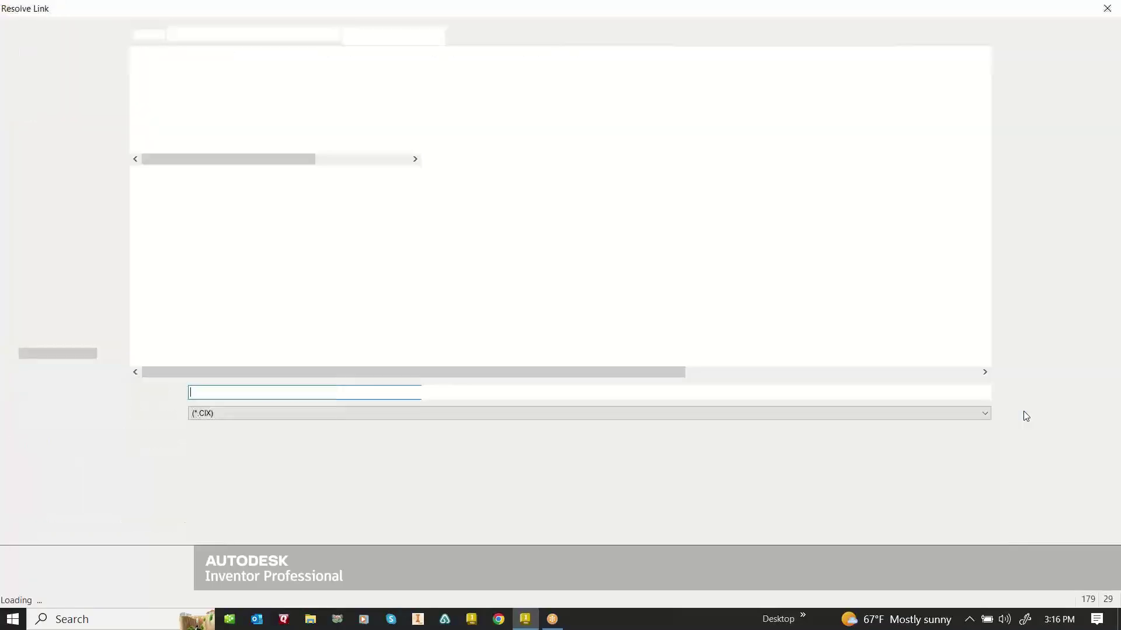
left_click(1025, 414)
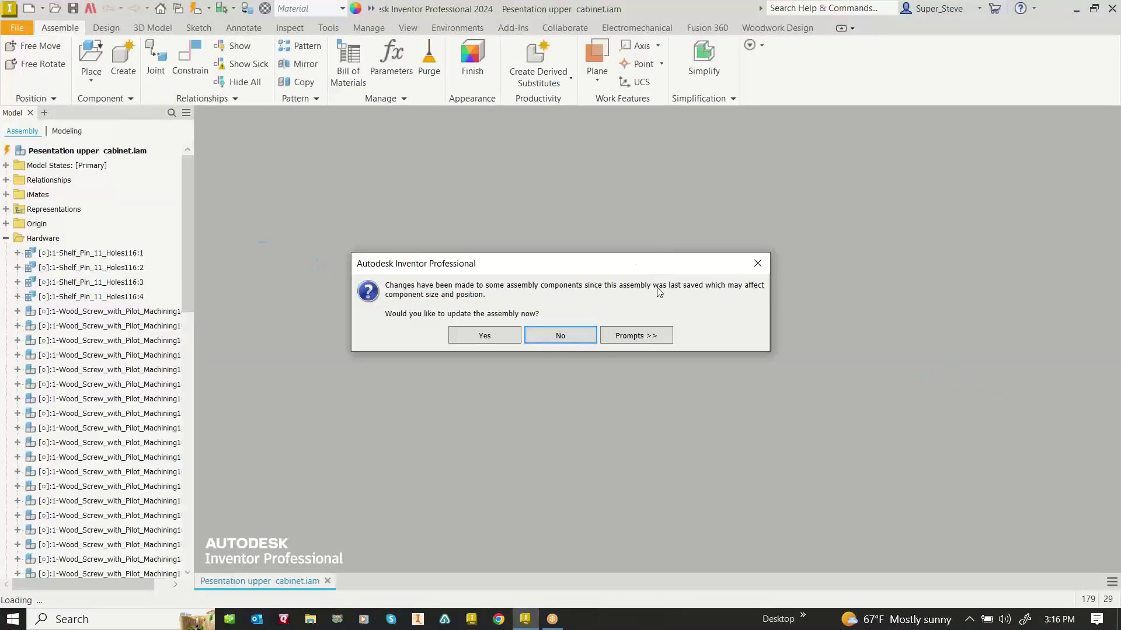
Update the assembly for its changed components, skipping all the remaining unresolved CIX references of the panels
left_click(507, 334)
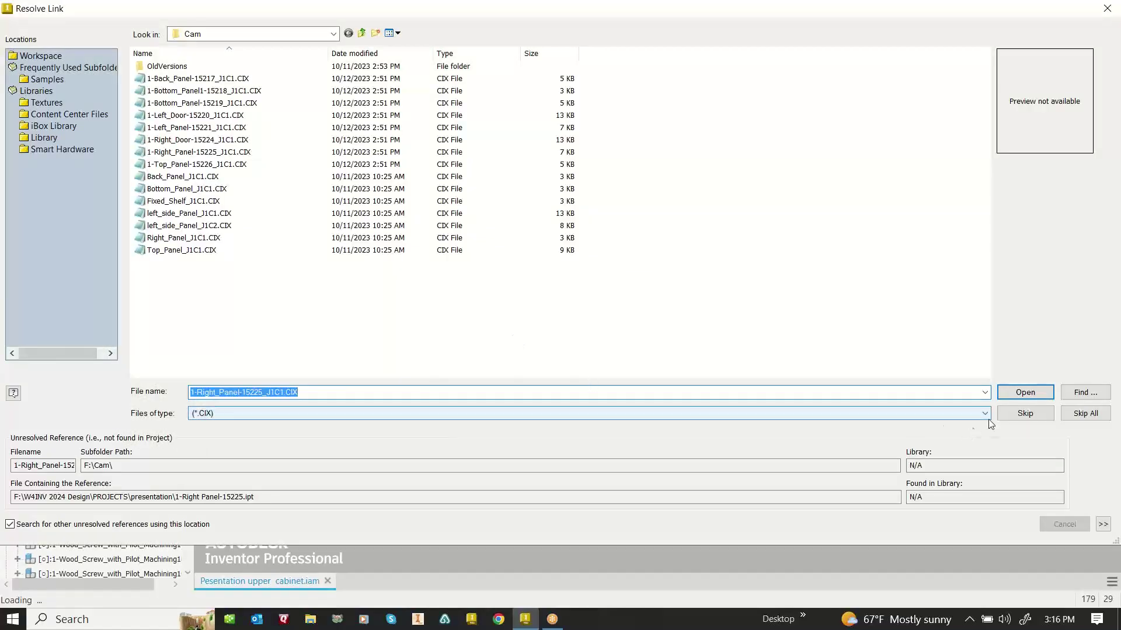
left_click(1027, 414)
left_click(1033, 413)
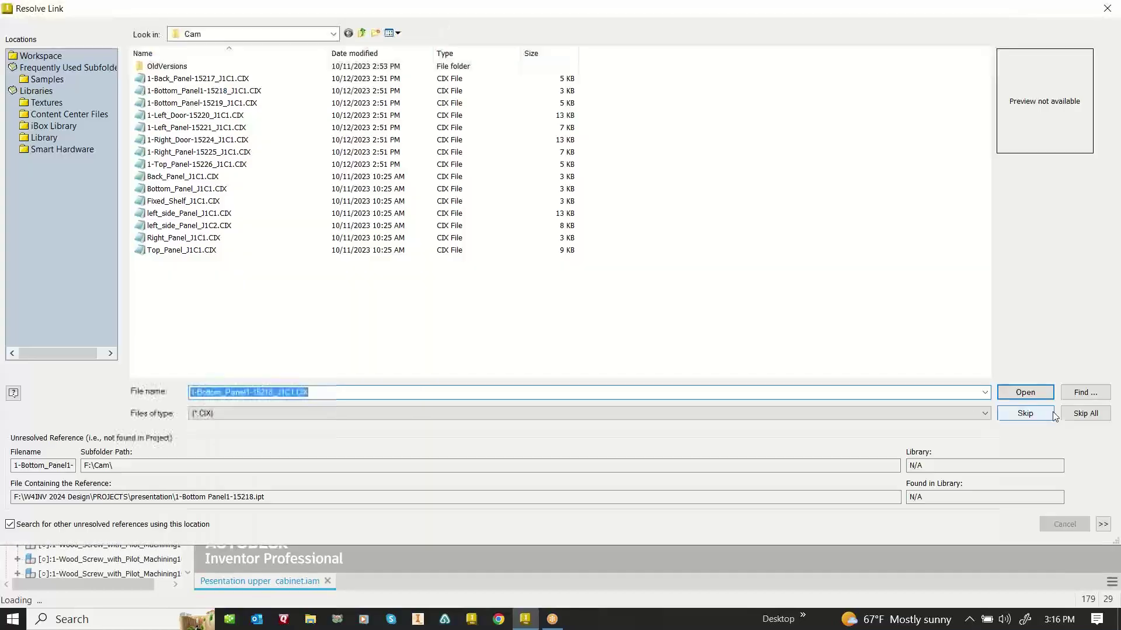
left_click(1086, 414)
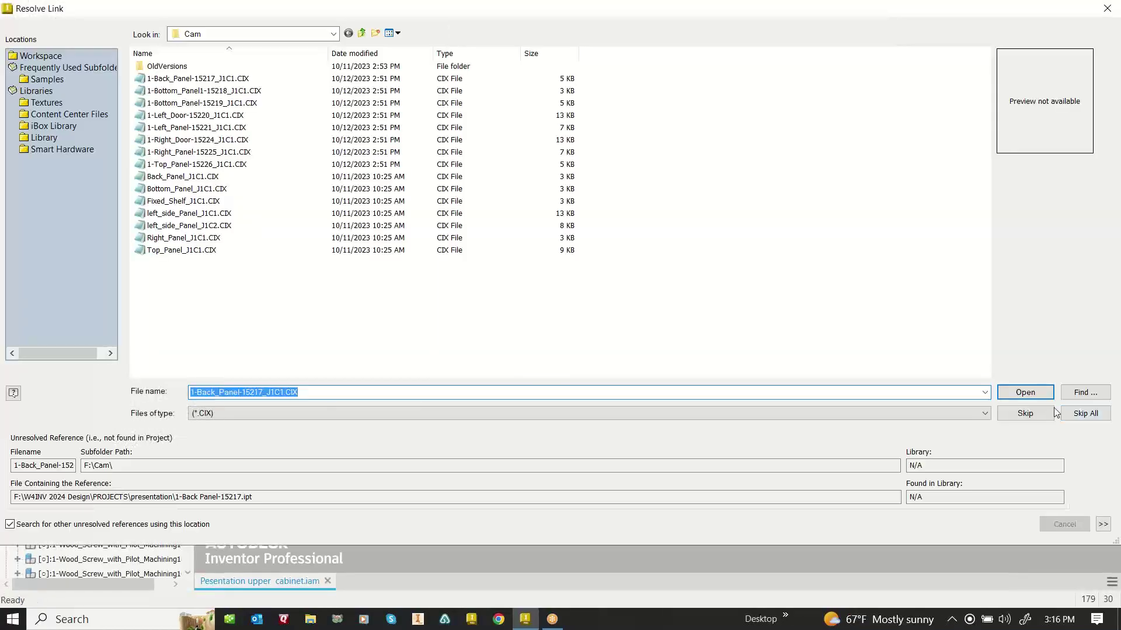
left_click(1068, 416)
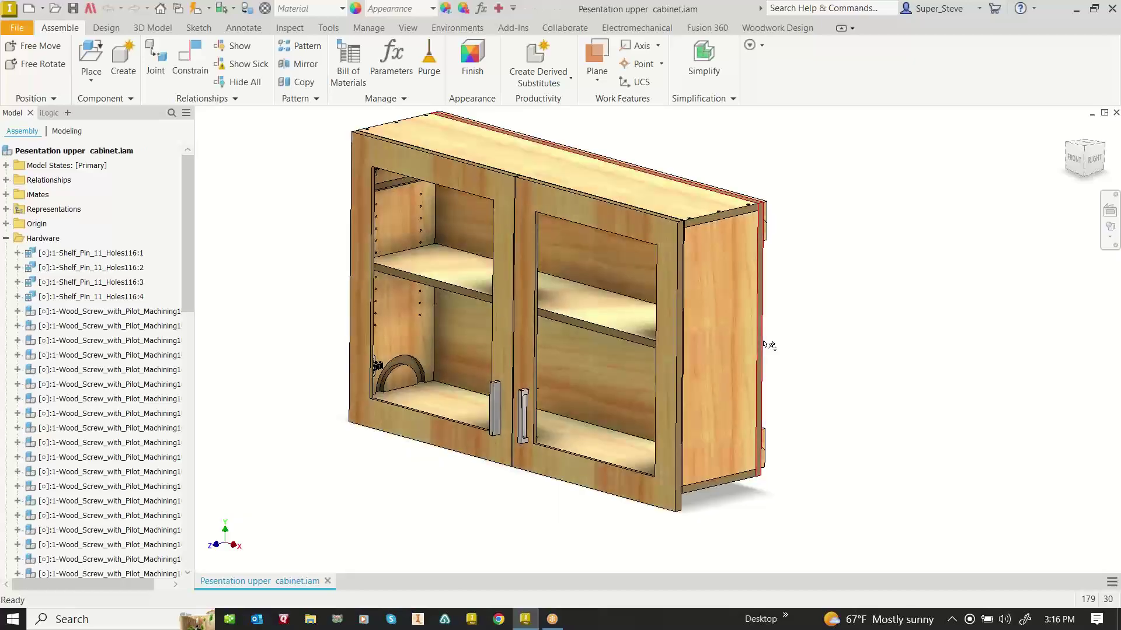
Show the CIX file stored under the Left Door's 3rd Party entry in the assembly's component tree
middle_click_drag(474, 224, 515, 271)
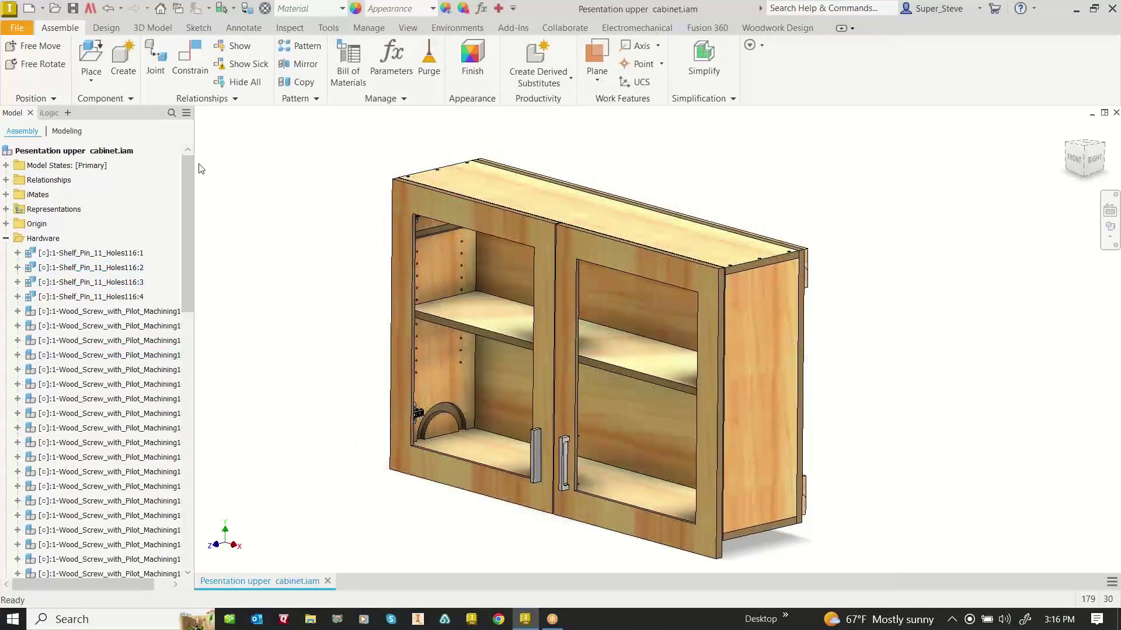
left_click_drag(187, 178, 188, 407)
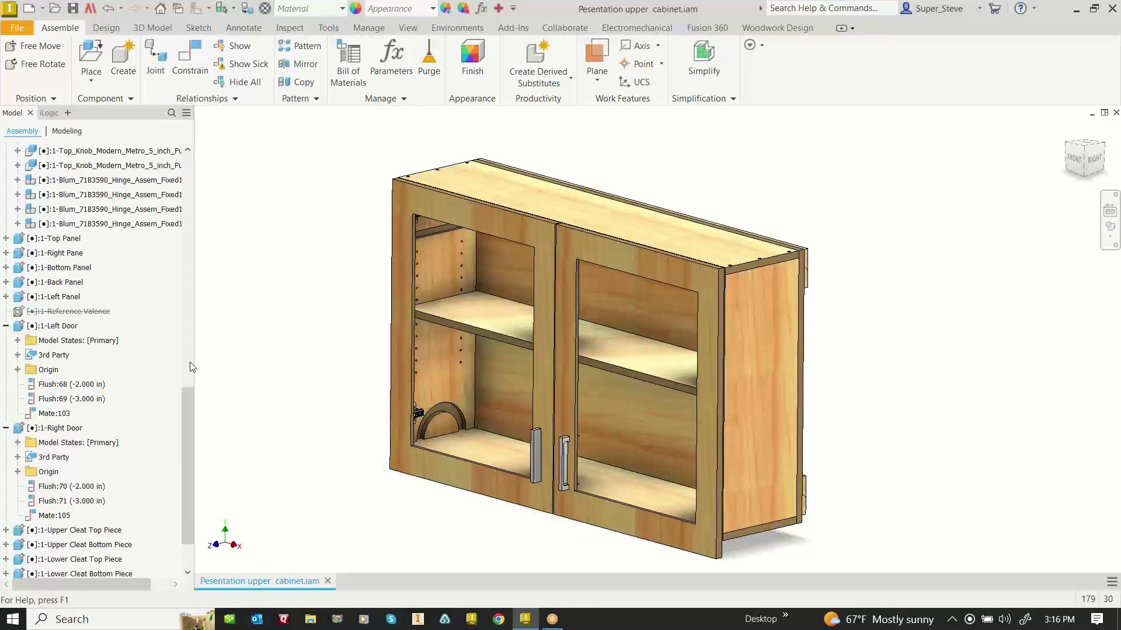
left_click(767, 29)
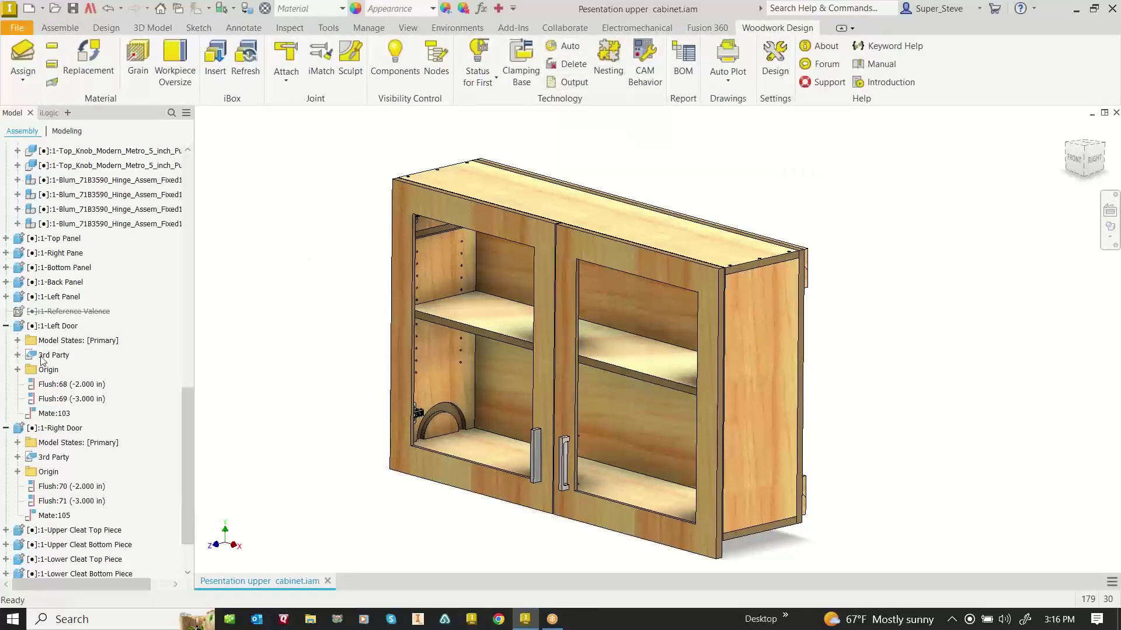
left_click(18, 354)
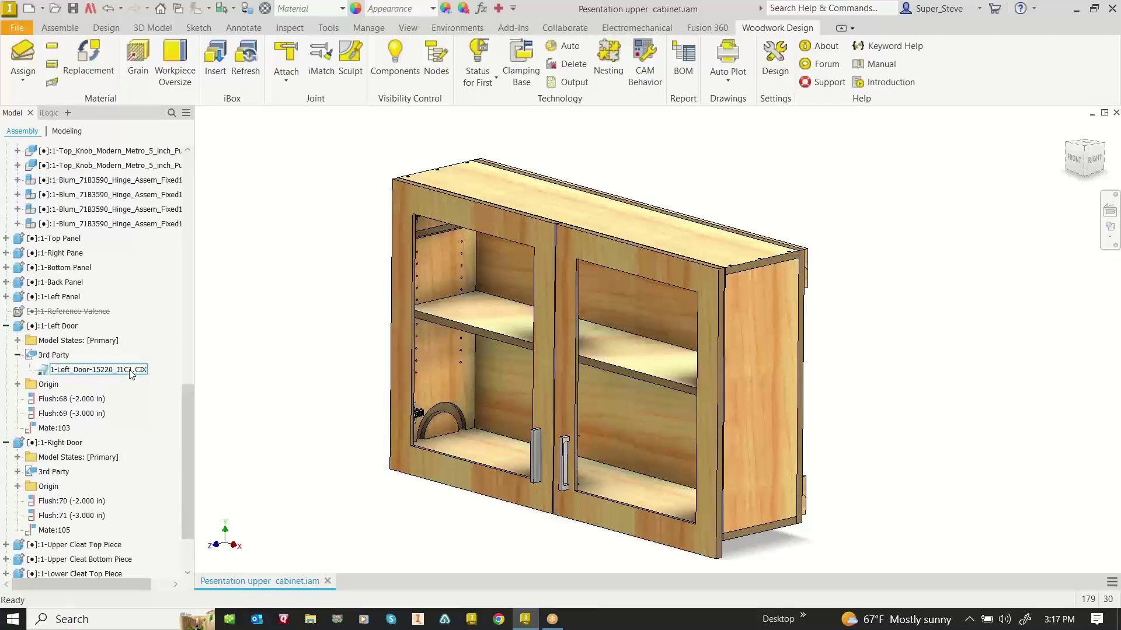
middle_click_drag(341, 310, 304, 297)
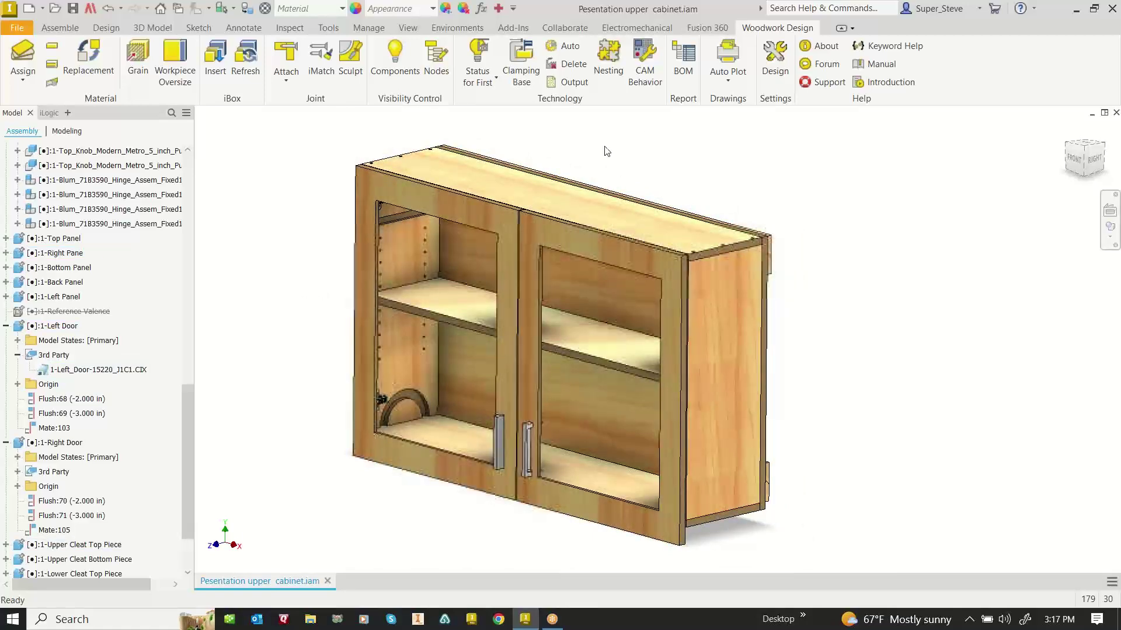
Save the upper cabinet assembly, and try to nest its parts
left_click(72, 8)
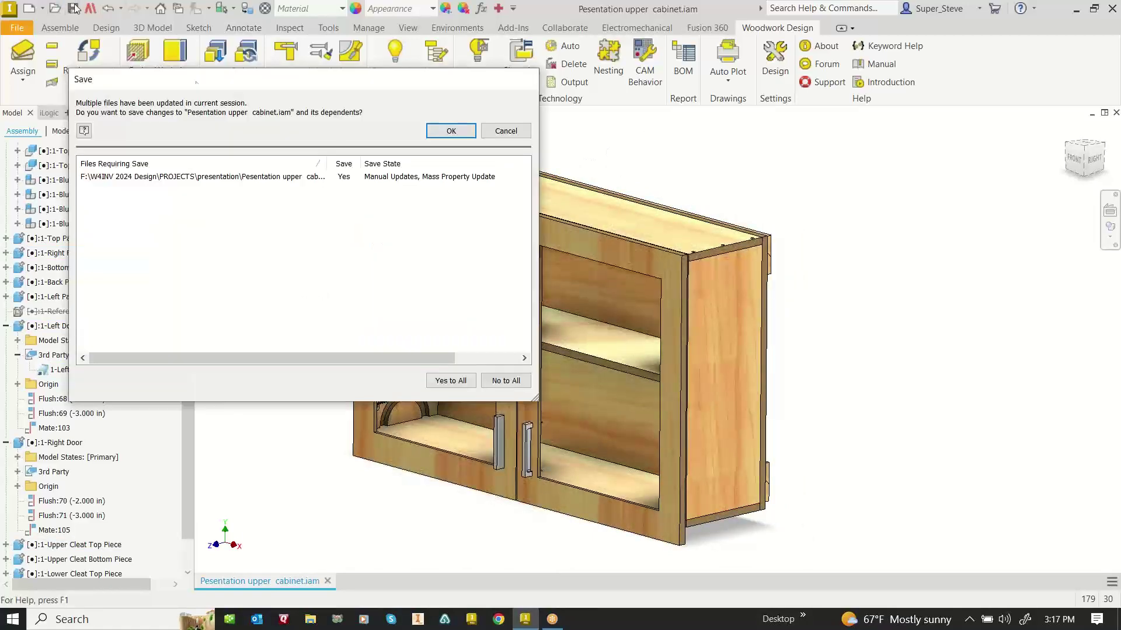
left_click(454, 132)
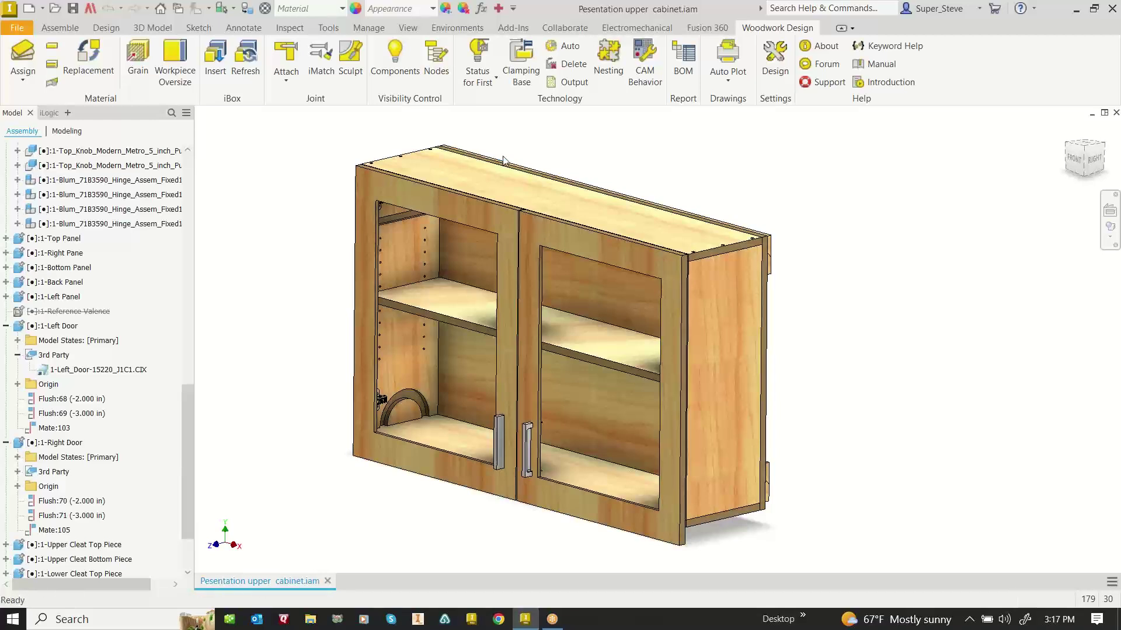
left_click(612, 56)
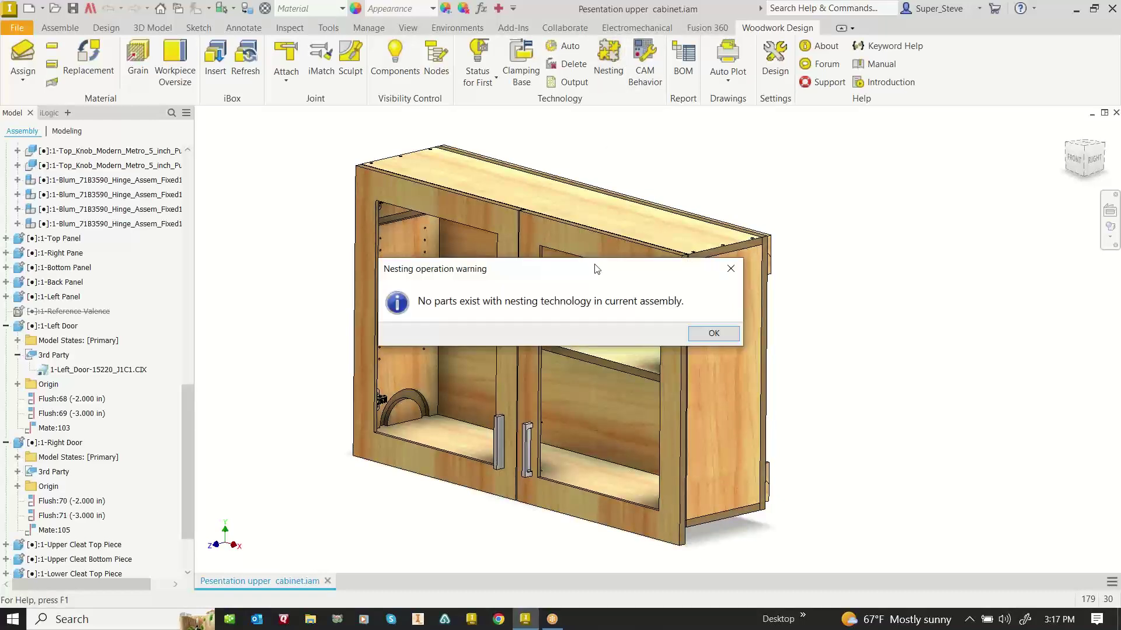
left_click(714, 333)
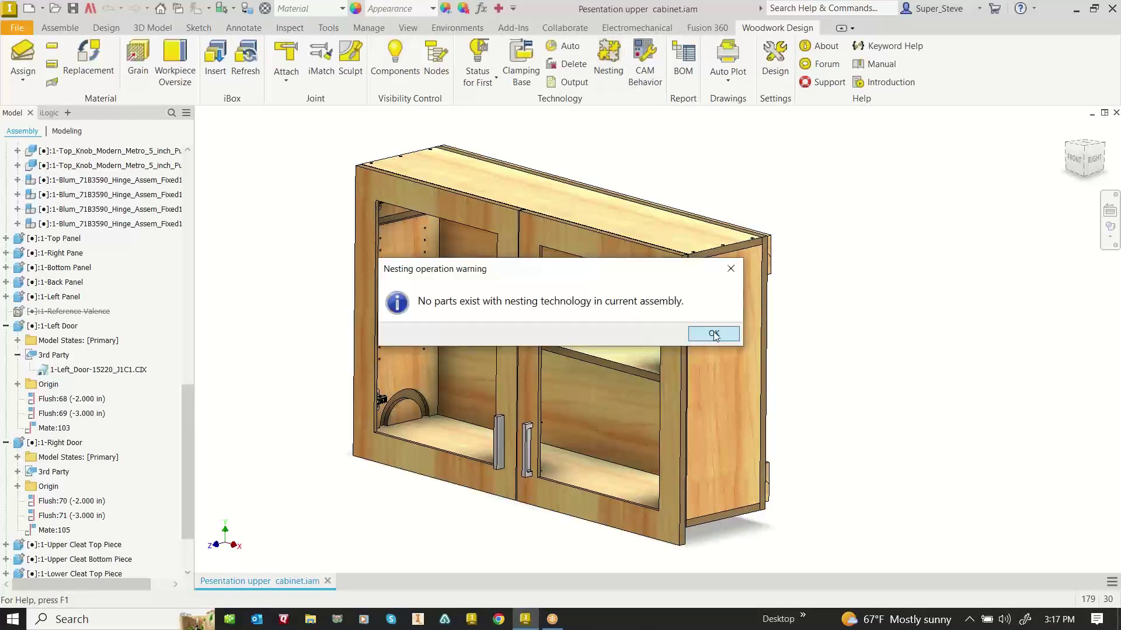
Recreate the parts' CNC technology from scratch for the Evans Biesse Works router with Evans no skin nesting, and nest them
left_click(575, 50)
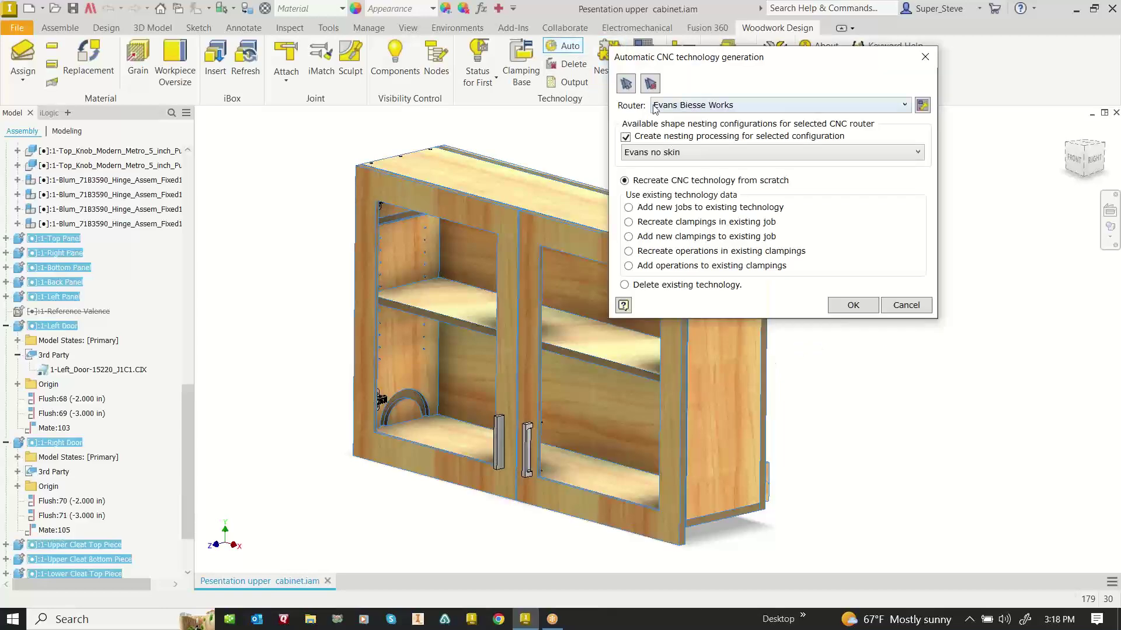
left_click(857, 306)
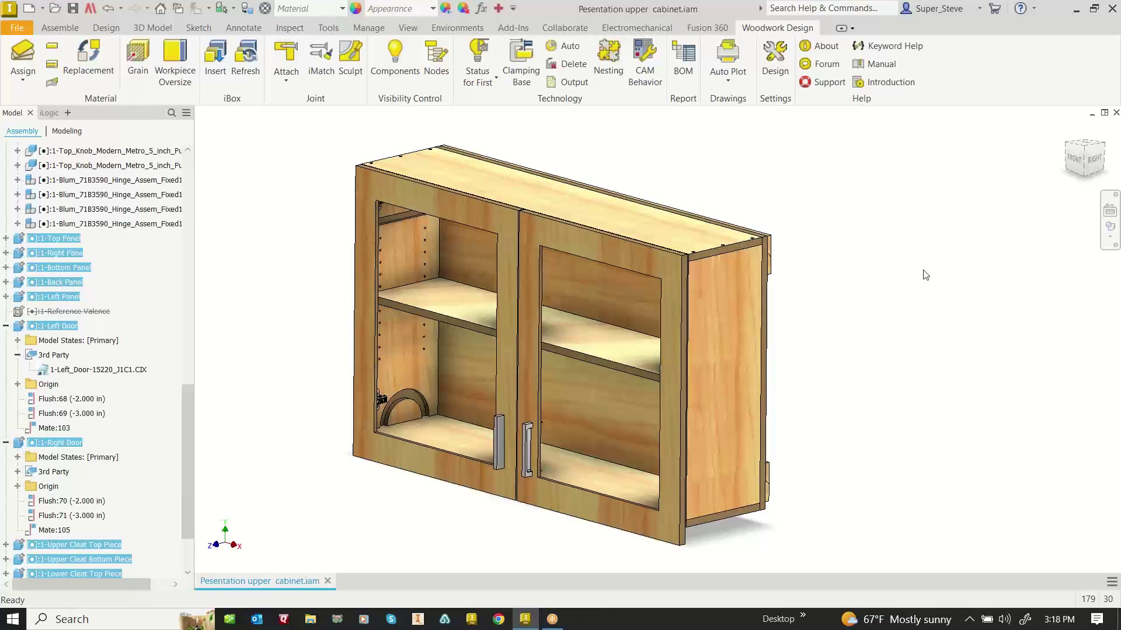
left_click(615, 54)
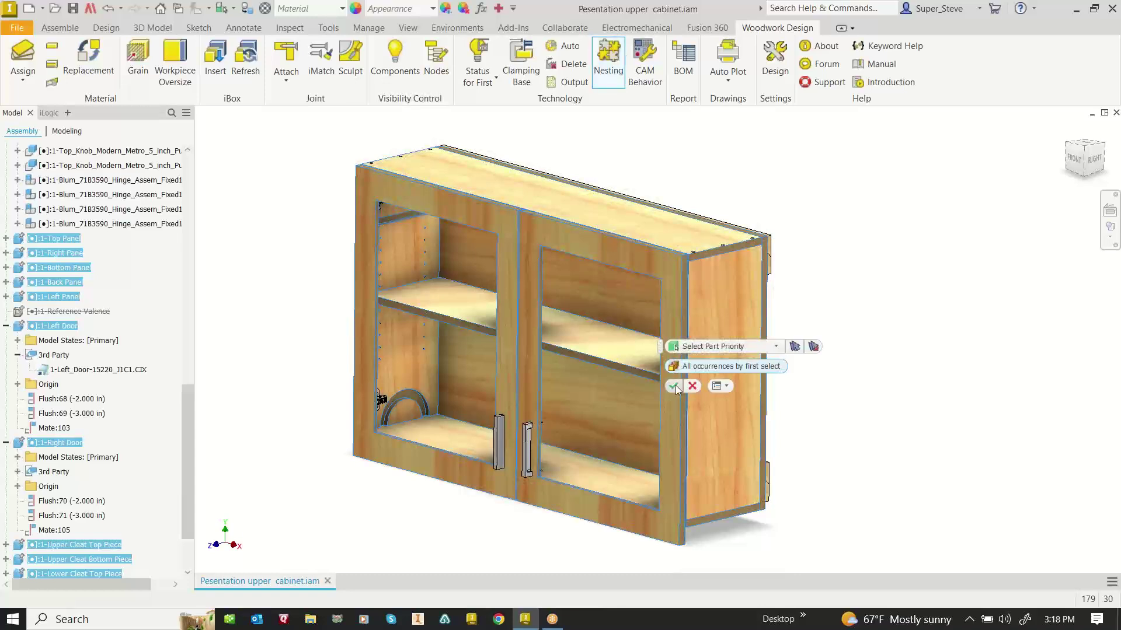
left_click(675, 387)
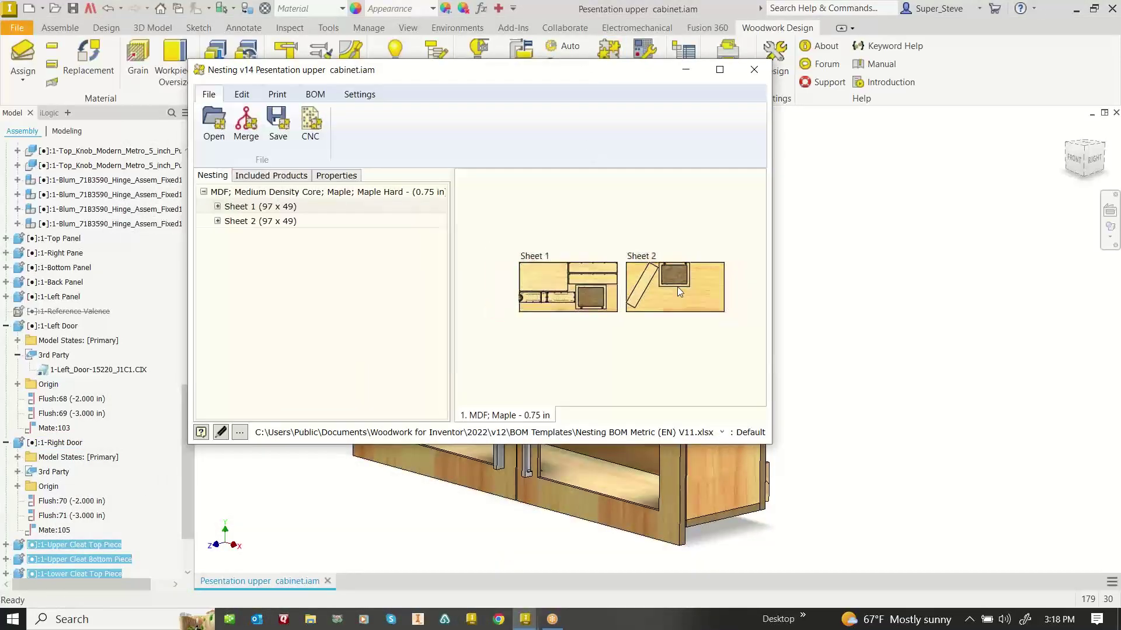
Examine the nested layout in an enlarged window, including the parts listed on both sheets and the placed instances on Sheet 2
scroll(677, 286, "up", 3)
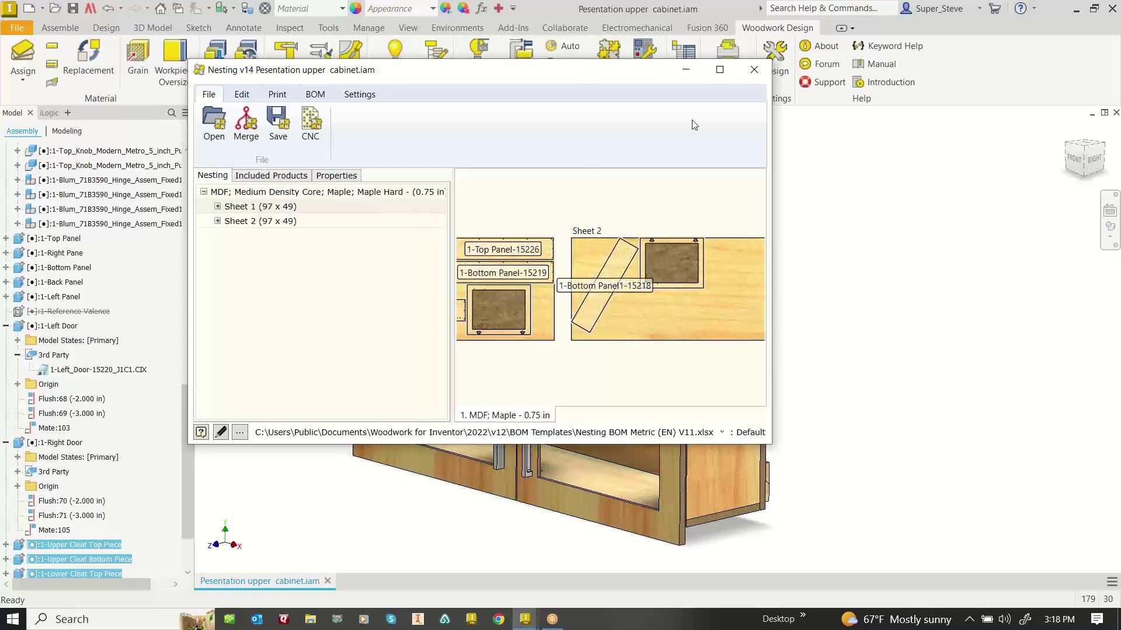
left_click(720, 70)
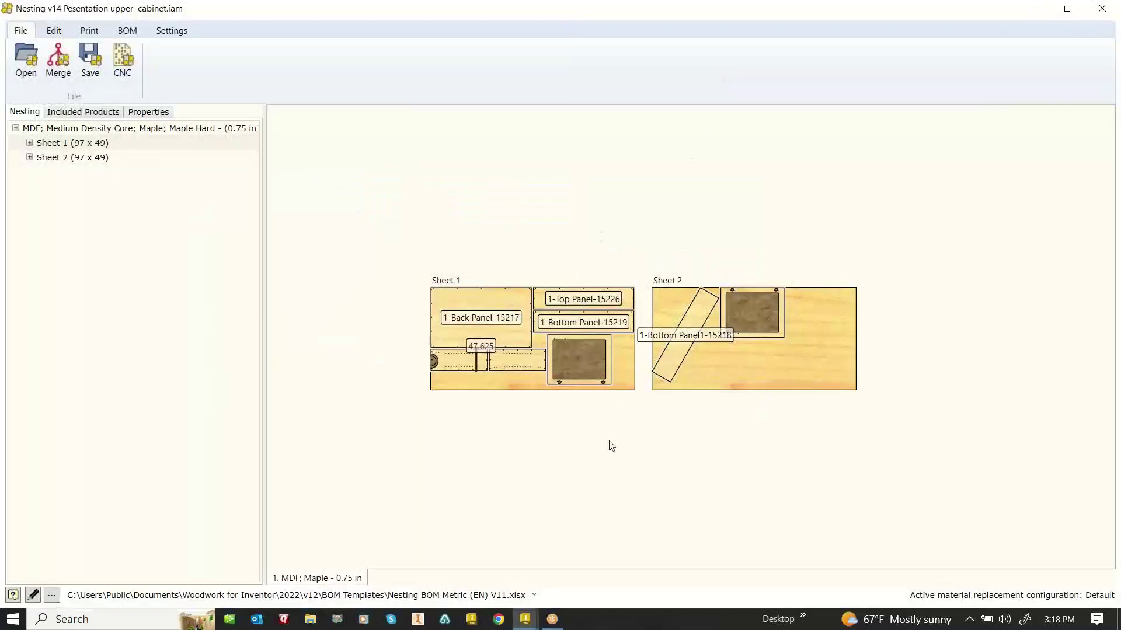
scroll(610, 443, "up", 3)
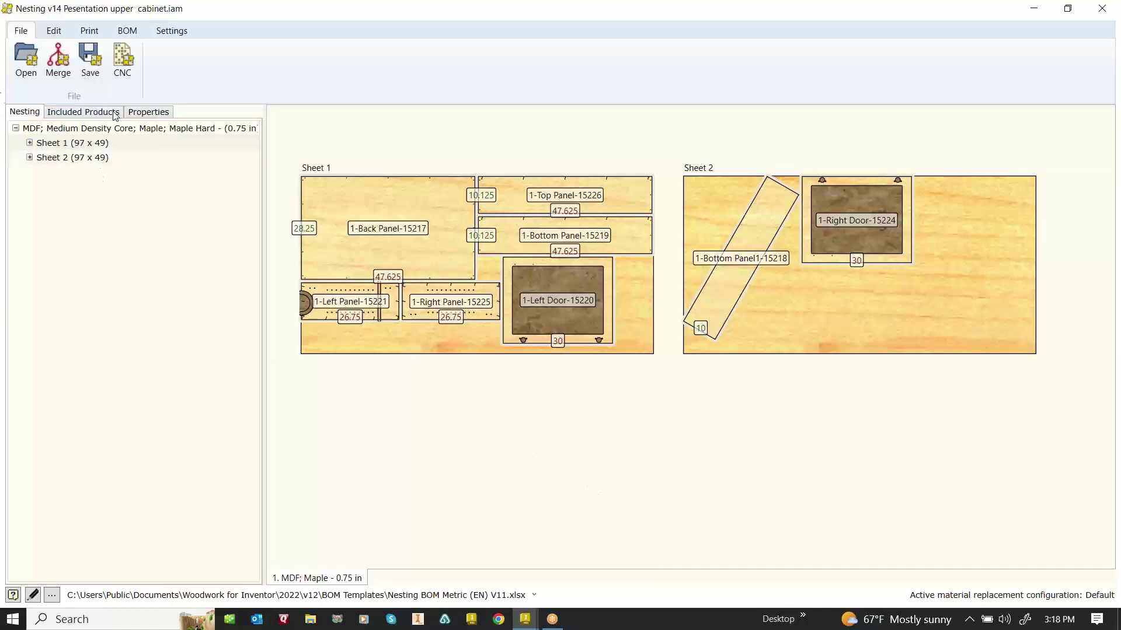
left_click(76, 112)
left_click(29, 112)
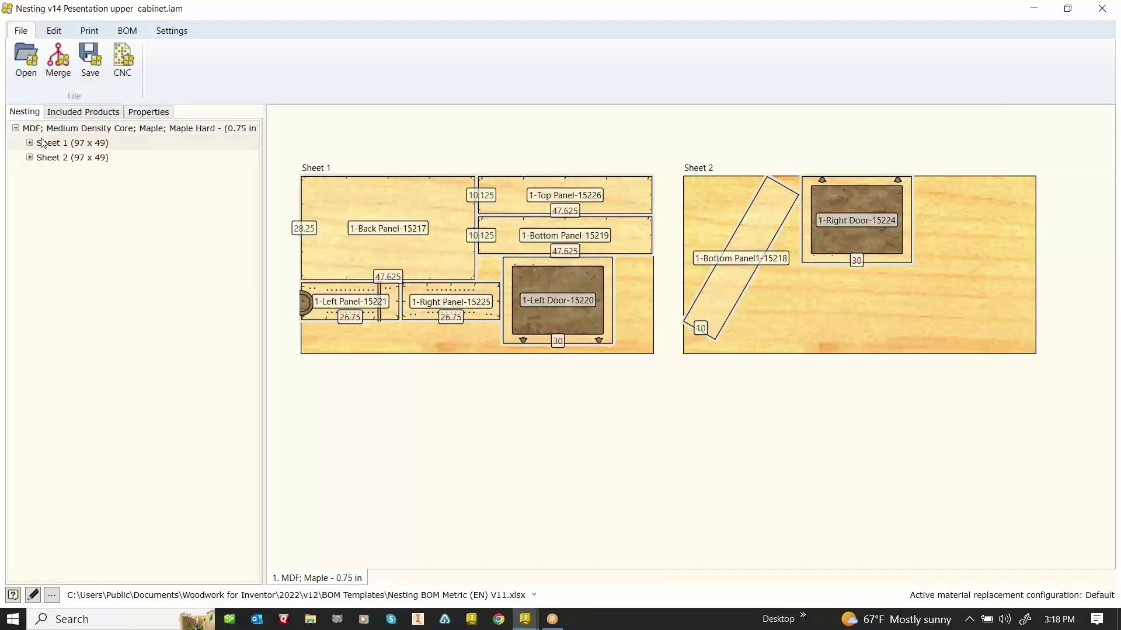
left_click(30, 142)
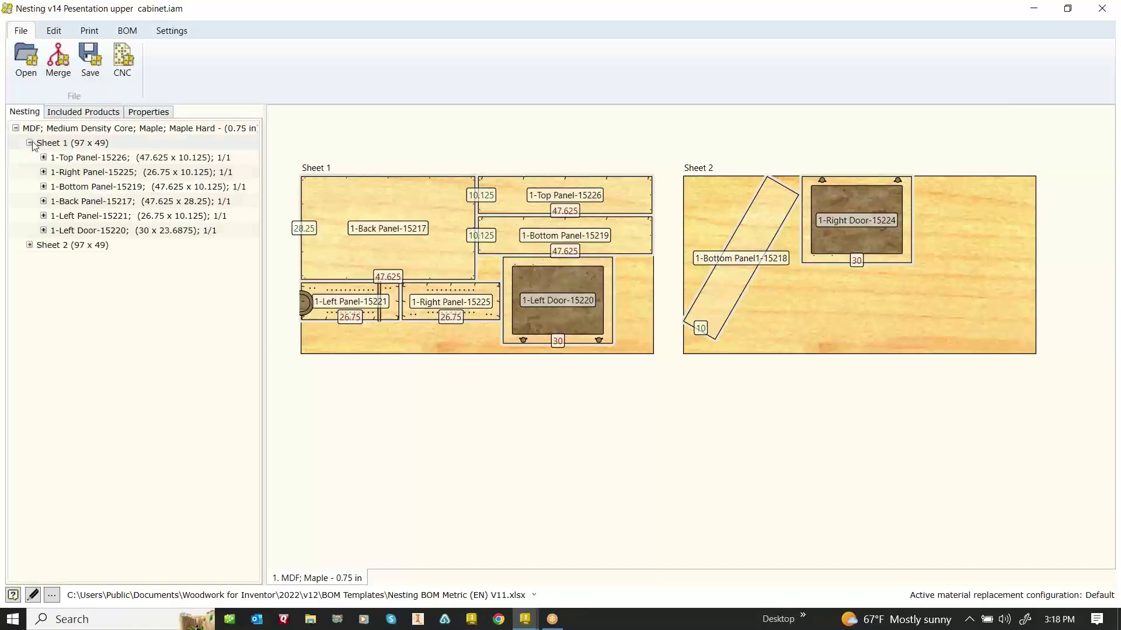
left_click(29, 245)
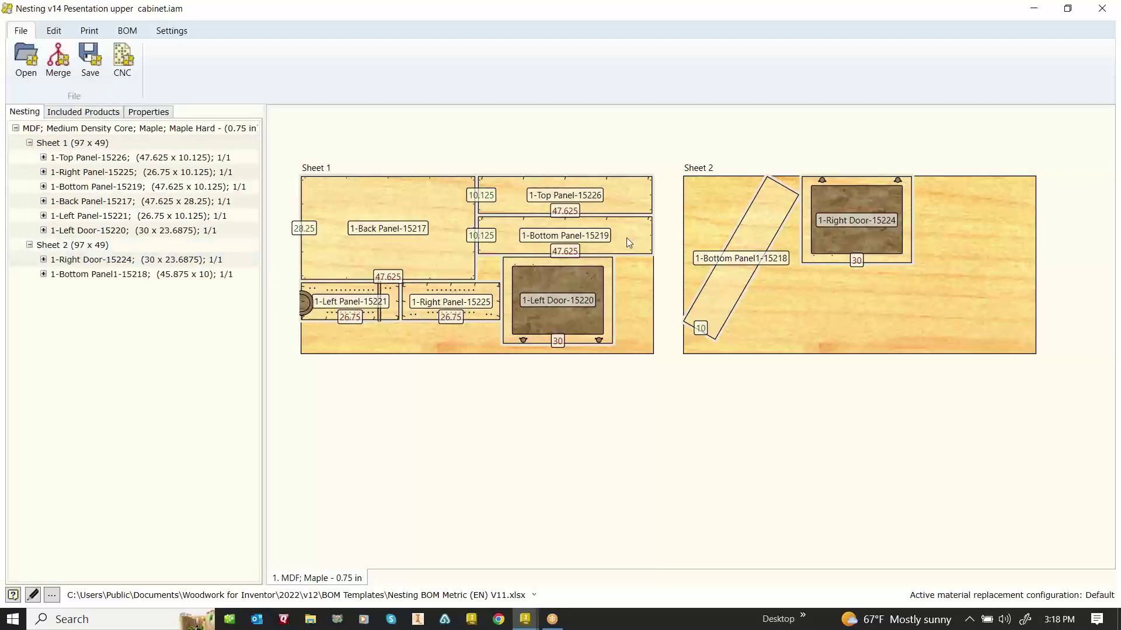
left_click(43, 275)
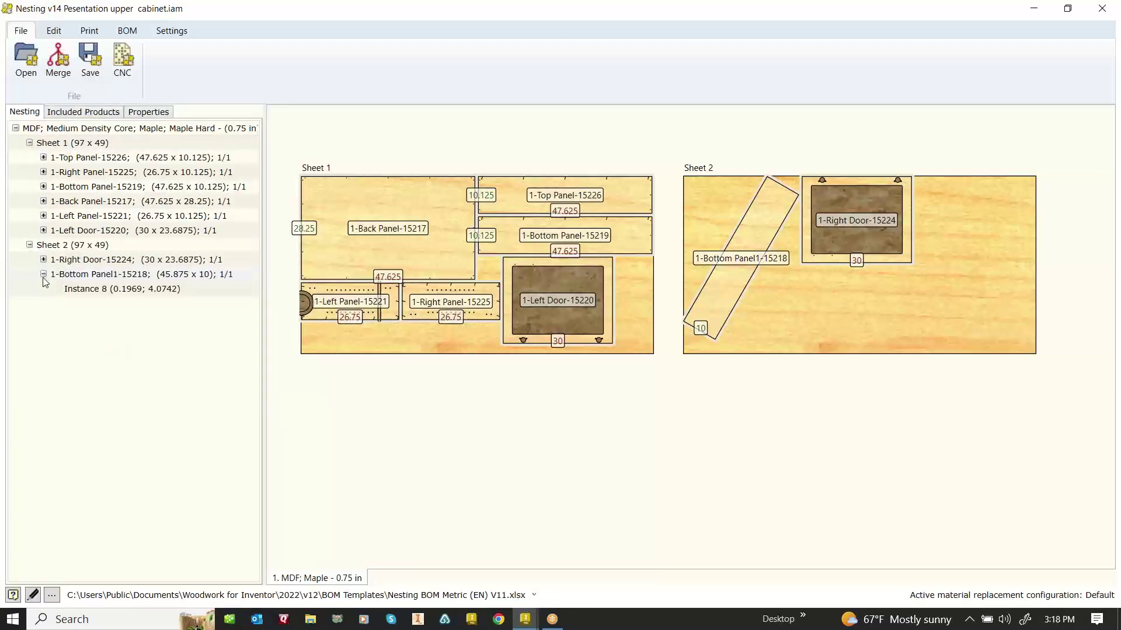
left_click(44, 259)
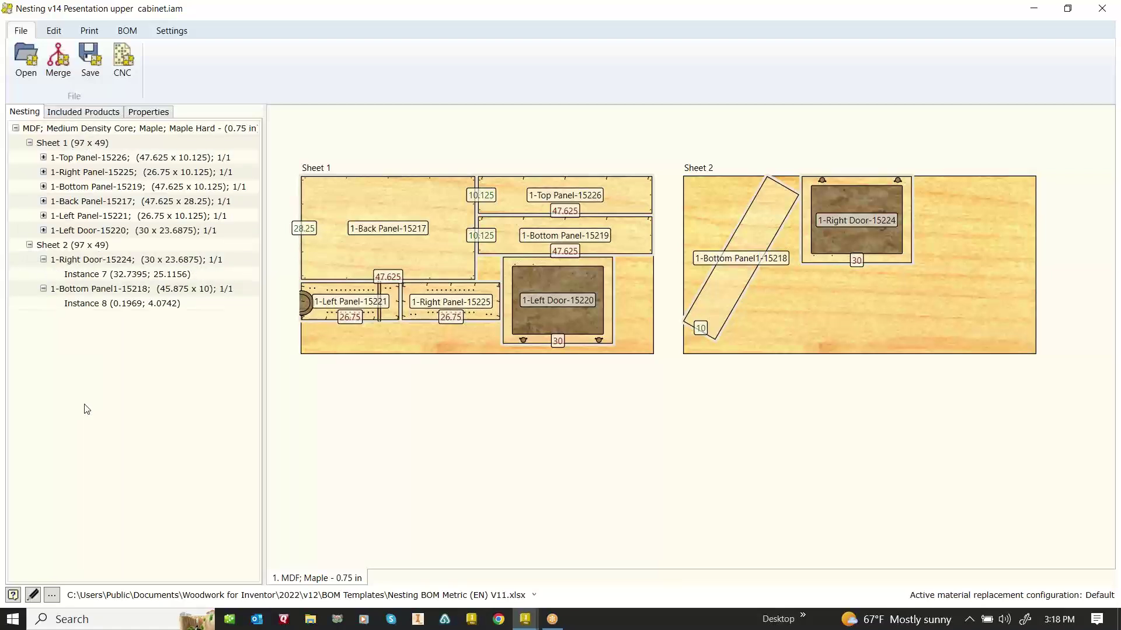
Set the included cabinet product's quantity to 6 in the nesting, and close the nesting
left_click(73, 117)
double_click(235, 145)
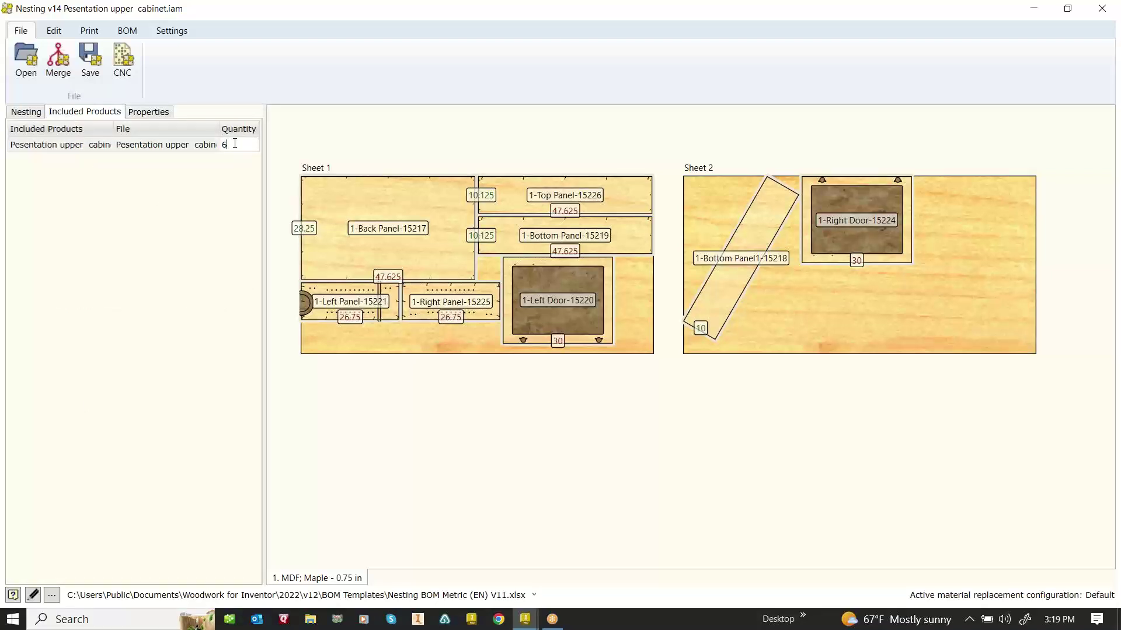
type("6")
key("Return")
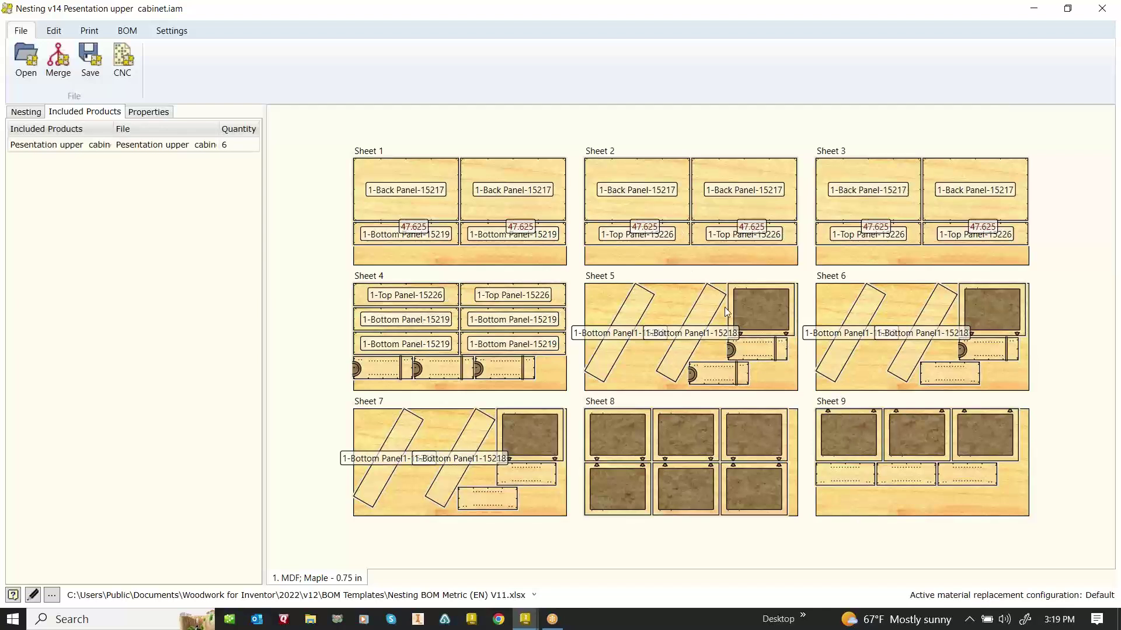
left_click(1109, 8)
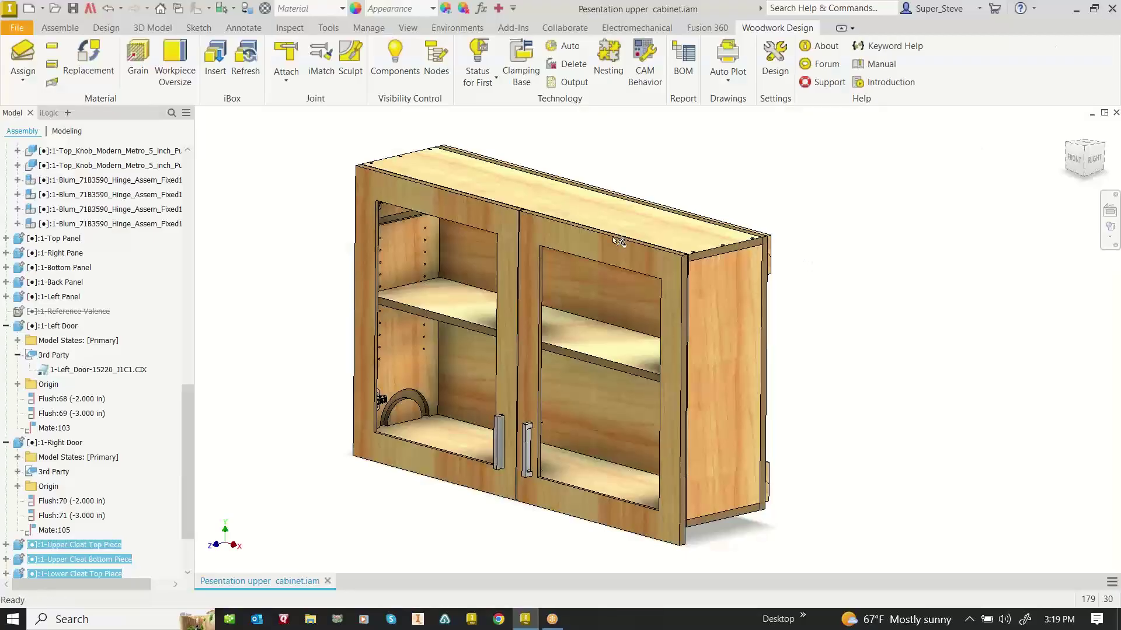
middle_click_drag(825, 255, 893, 240)
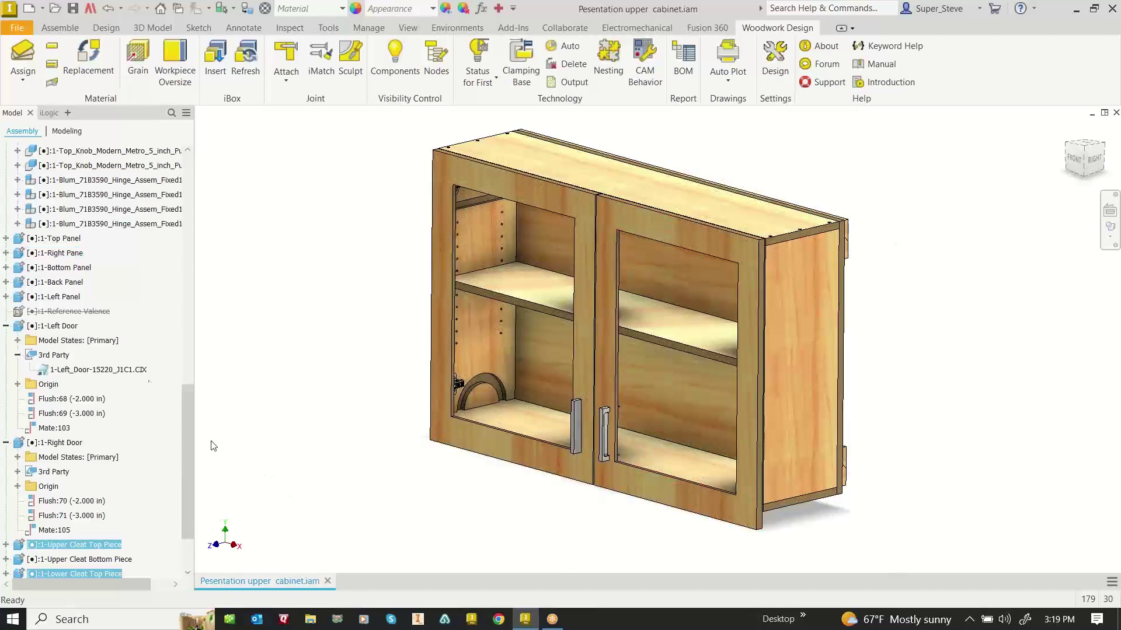
Assign the Pine-Mdf (Pine on MDF) board material to the left and right doors
left_click(24, 55)
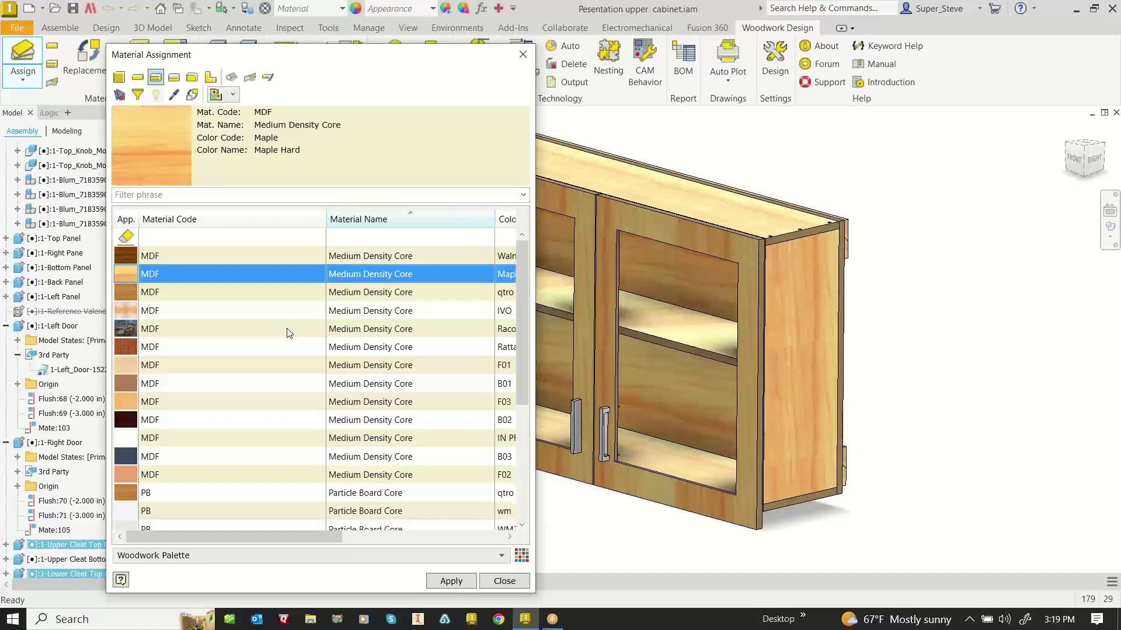
left_click(138, 77)
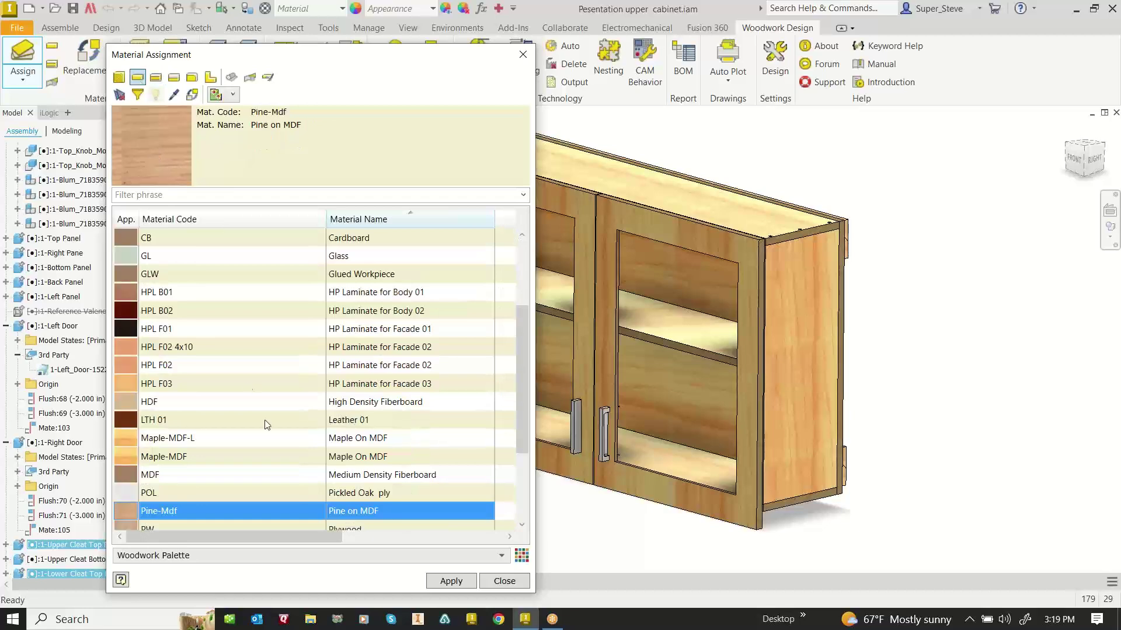
scroll(266, 424, "down", 1)
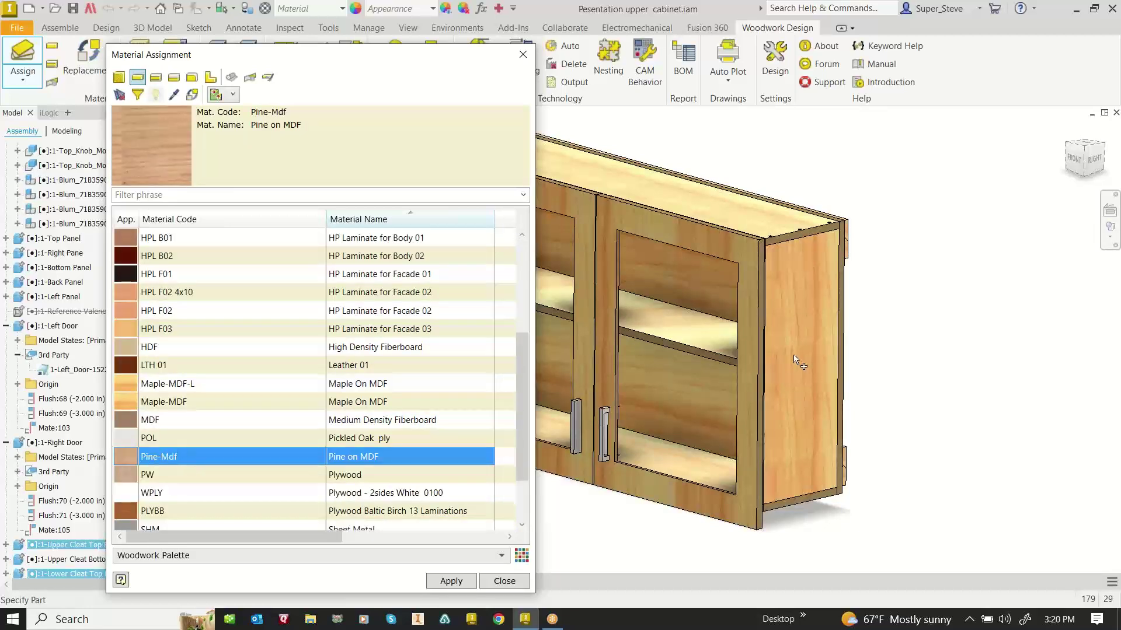
scroll(870, 344, "down", 3)
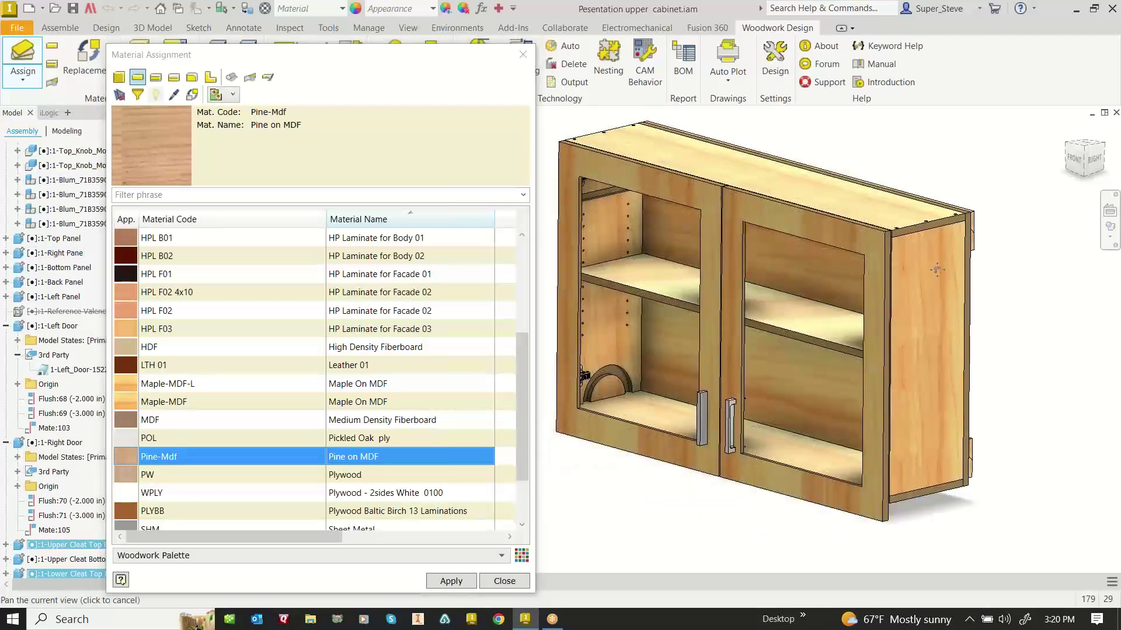
left_click(846, 230)
left_click(701, 184)
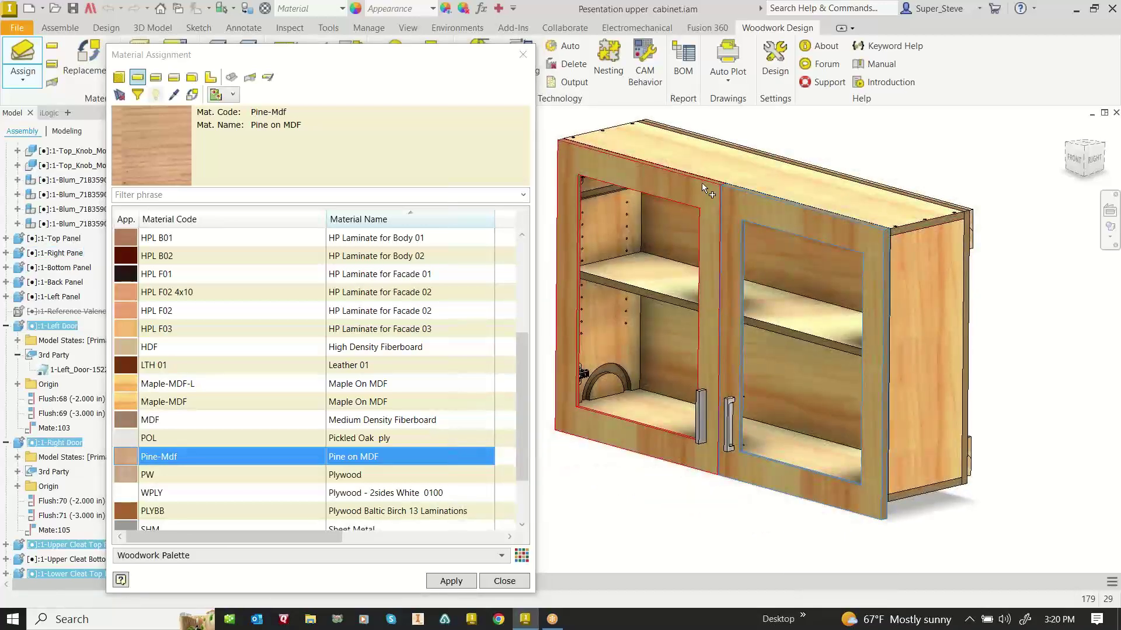
left_click(452, 581)
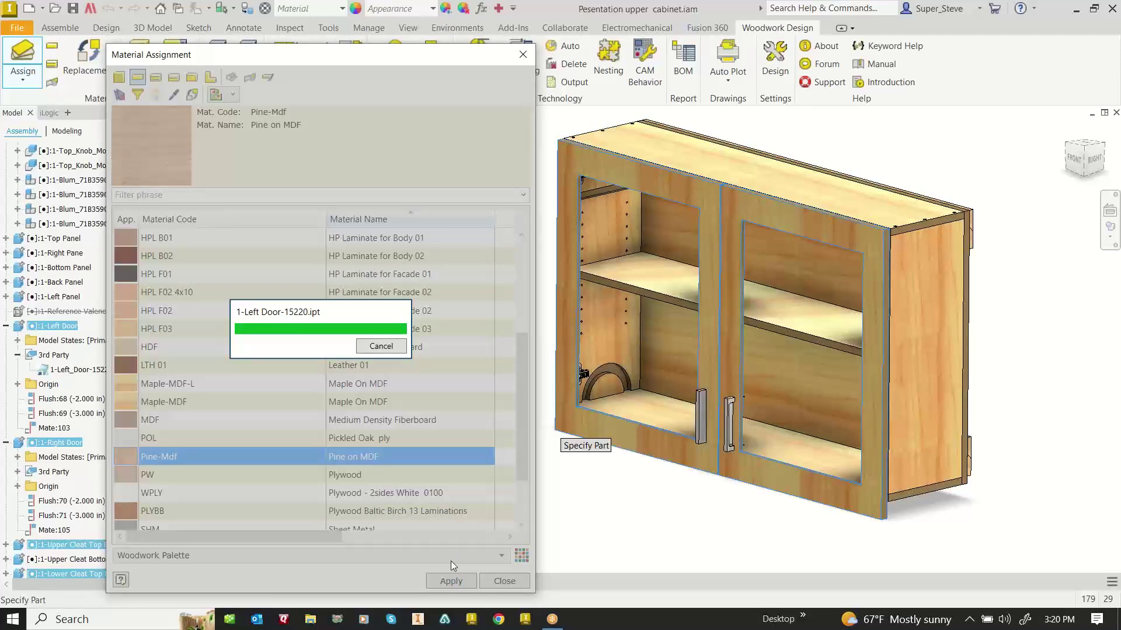
left_click(515, 587)
middle_click_drag(635, 391, 409, 421)
scroll(408, 422, "up", 5)
scroll(409, 419, "down", 4)
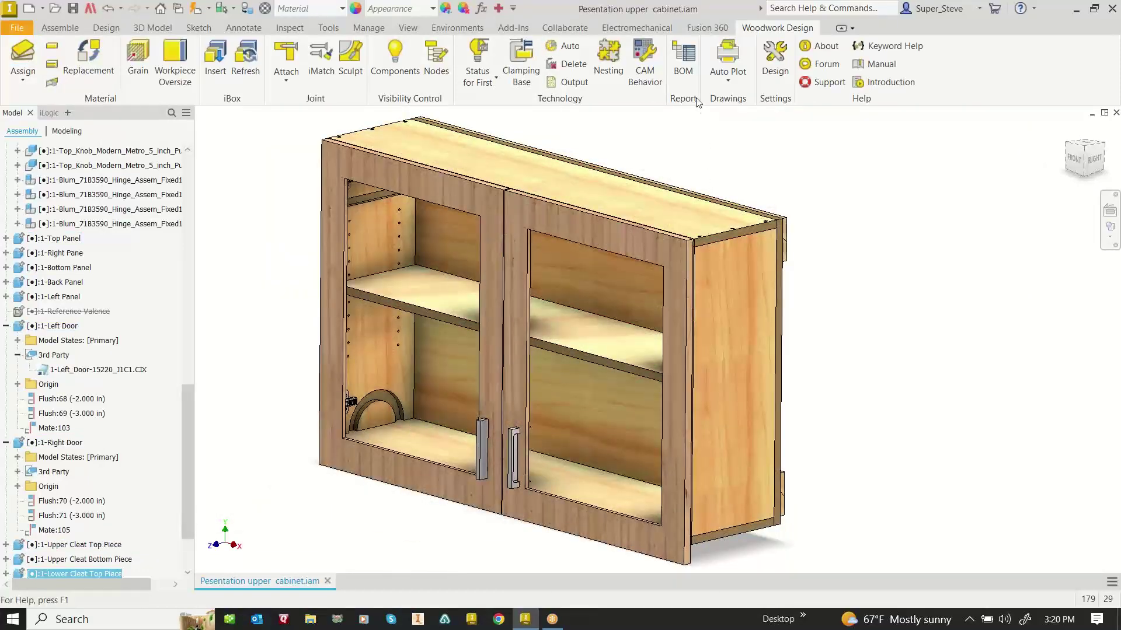
Check the materials of the left door and top panel in the cabinet's bill of materials, and close it
left_click(687, 63)
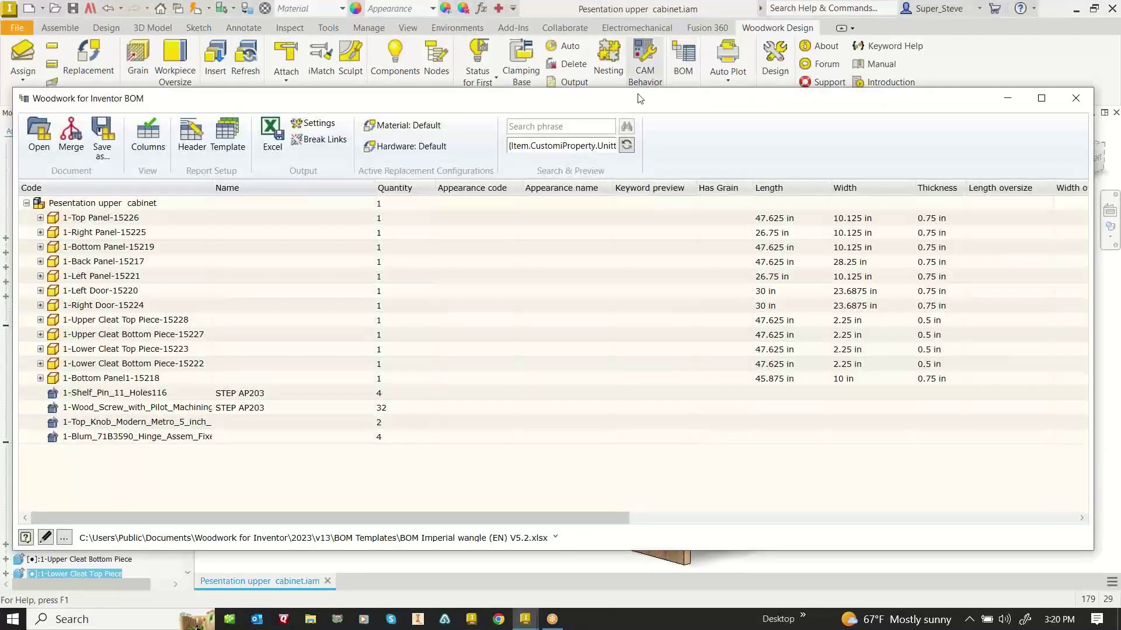
left_click(40, 291)
left_click(54, 305)
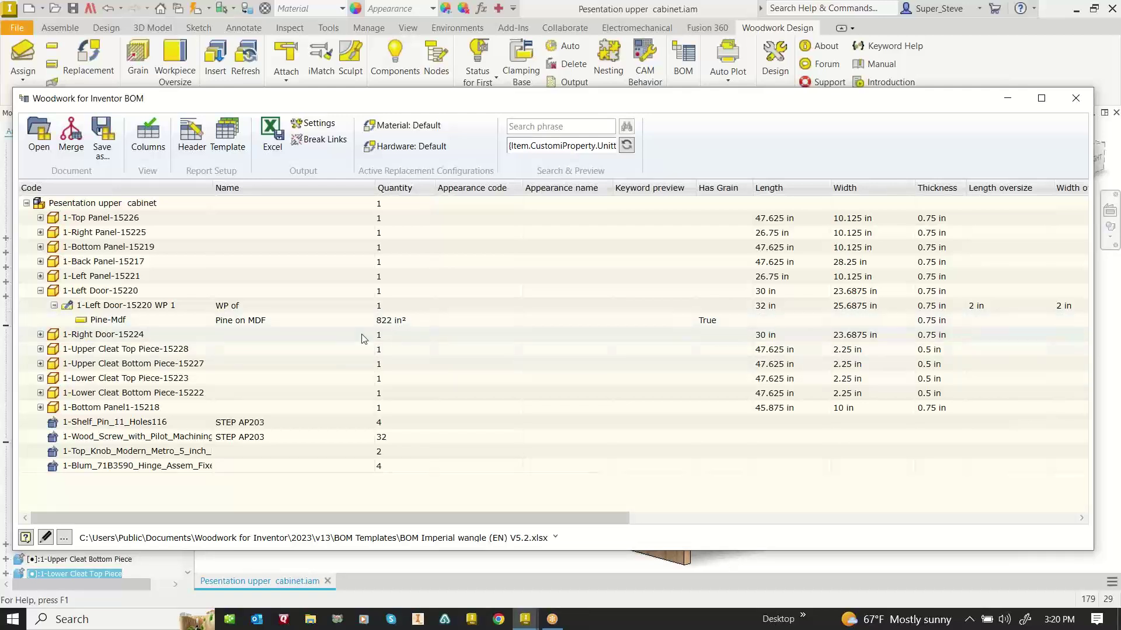
left_click(40, 218)
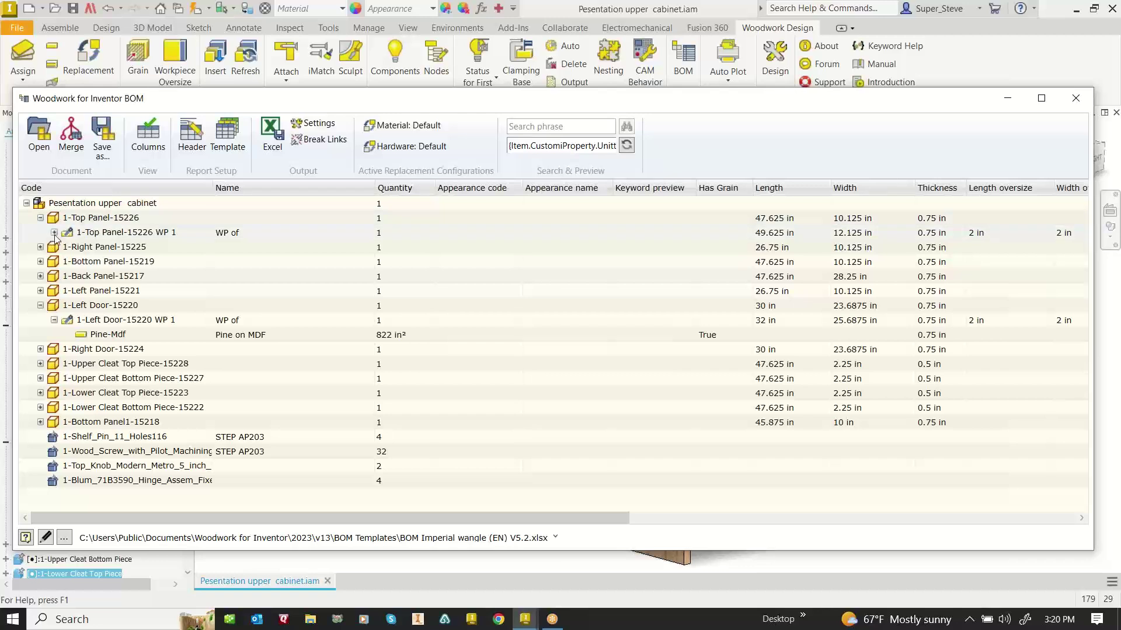
left_click(54, 232)
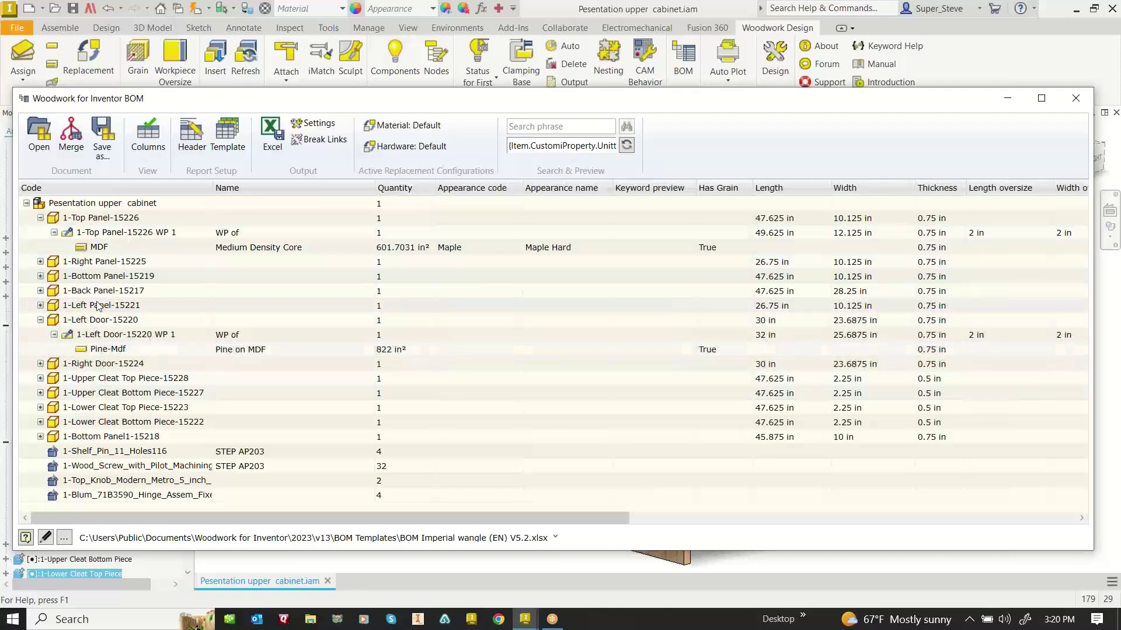
left_click(1076, 100)
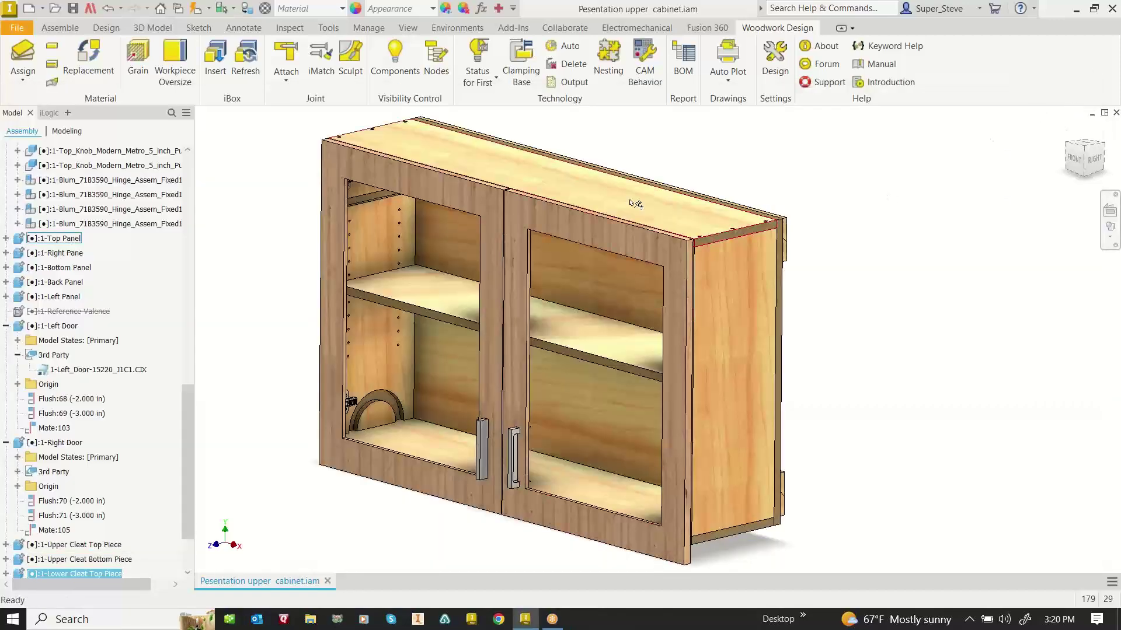
Recreate the parts' CNC technology from scratch for Evans Biesse Works with Evans no skin nesting, and nest the parts by material
left_click(564, 46)
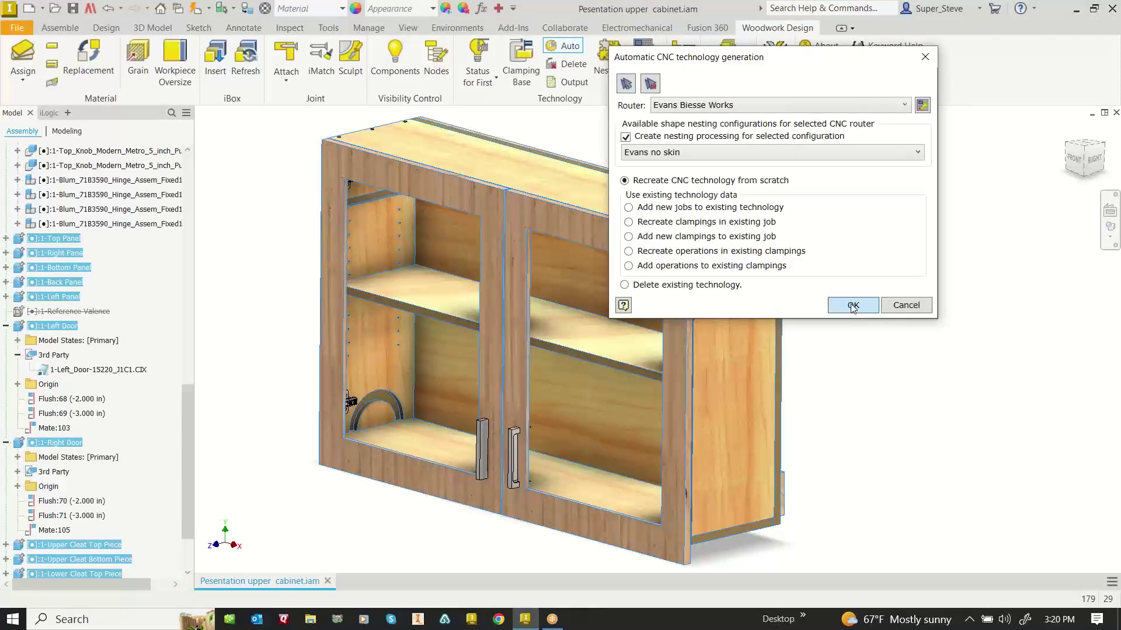
left_click(853, 307)
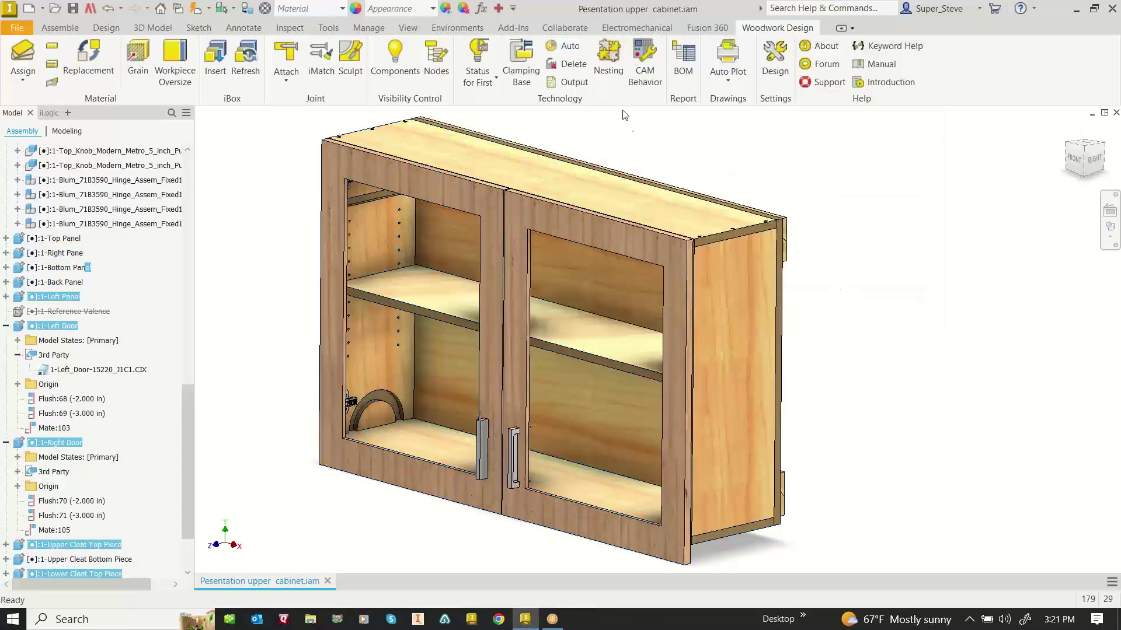
left_click(608, 61)
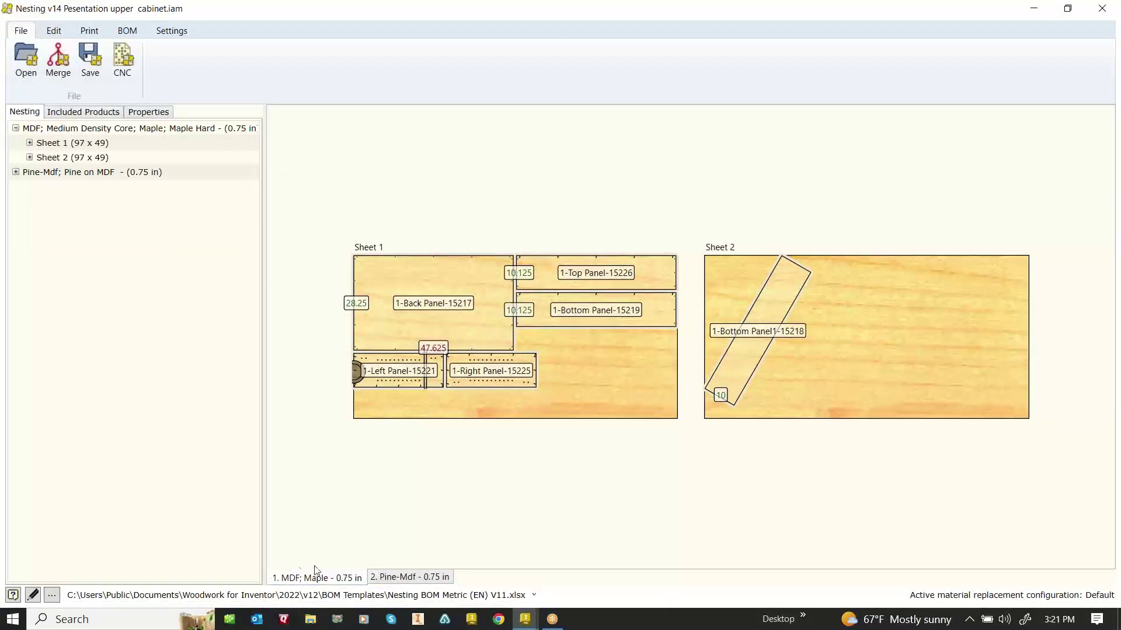
Compare the nested maple MDF and Pine-Mdf sheets, and move the right door directly below the left door on the Pine-Mdf sheet
mouse_move(329, 585)
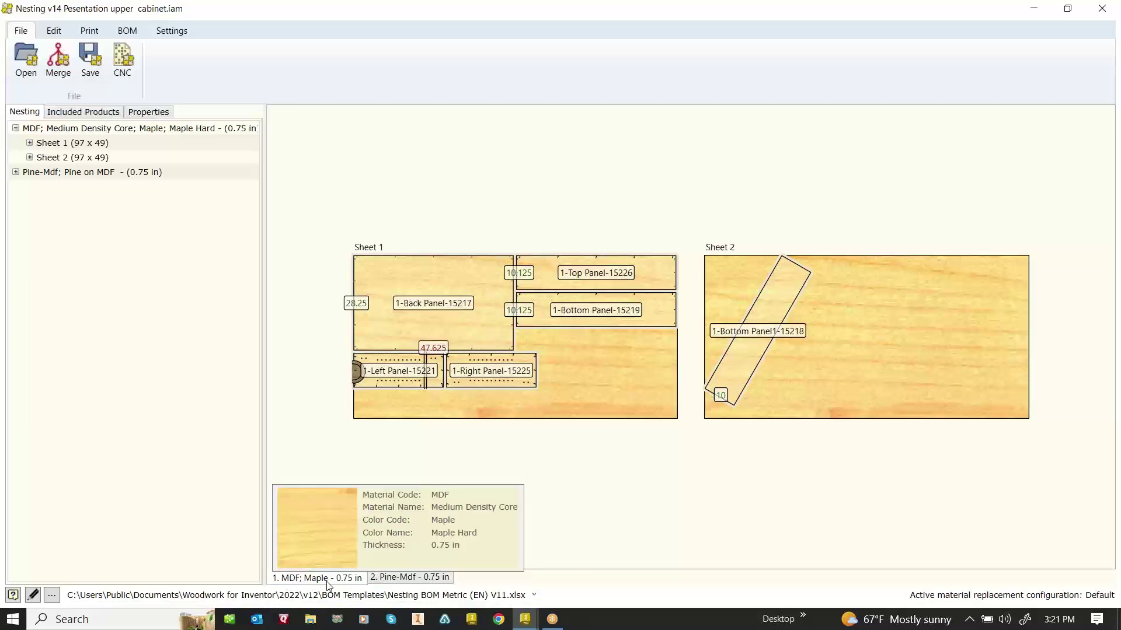
left_click(425, 579)
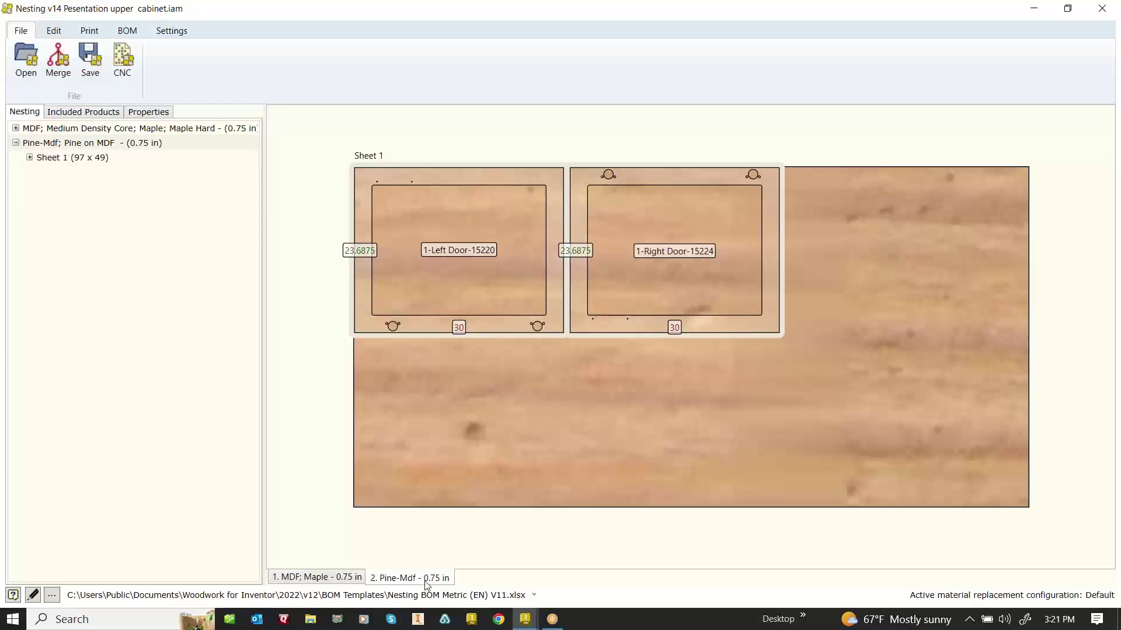
left_click(348, 586)
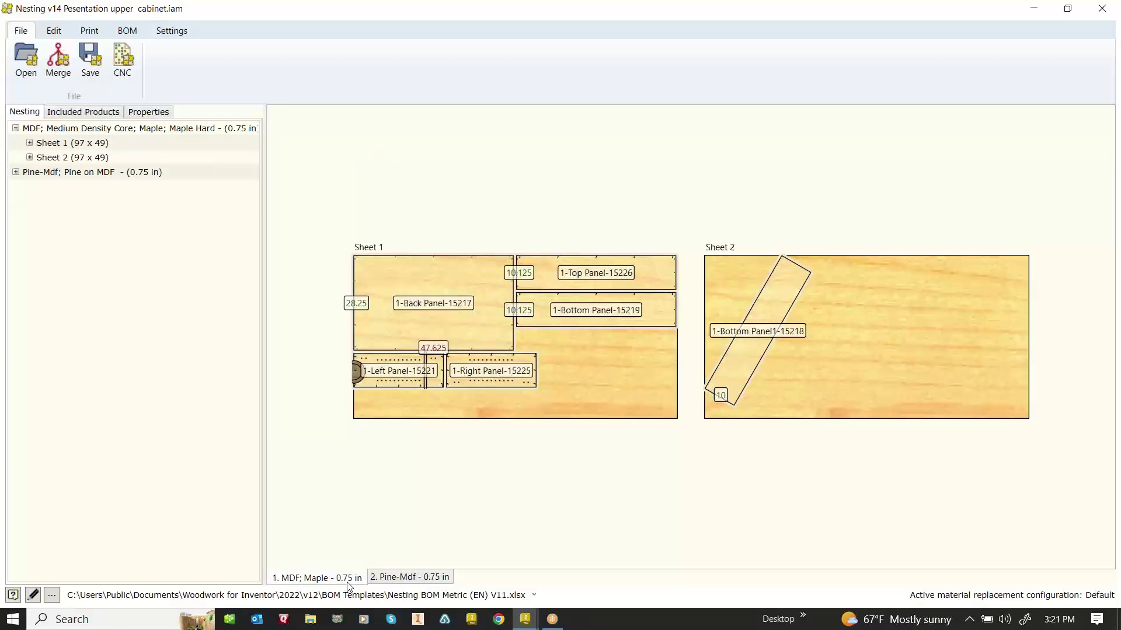
left_click(440, 580)
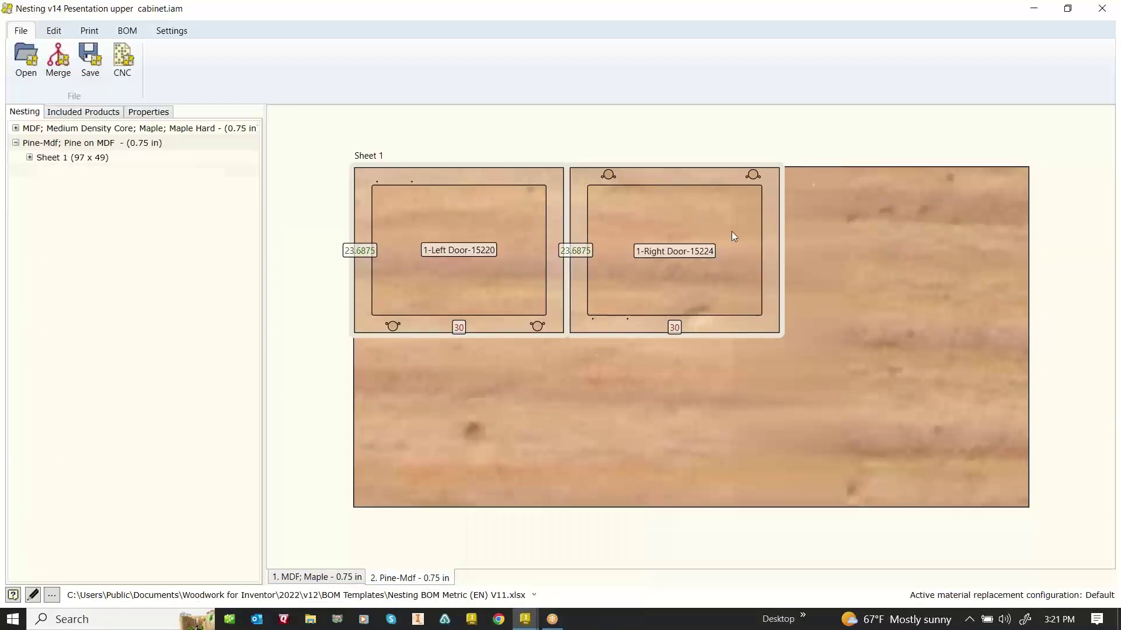
left_click_drag(730, 233, 478, 418)
left_click(730, 348)
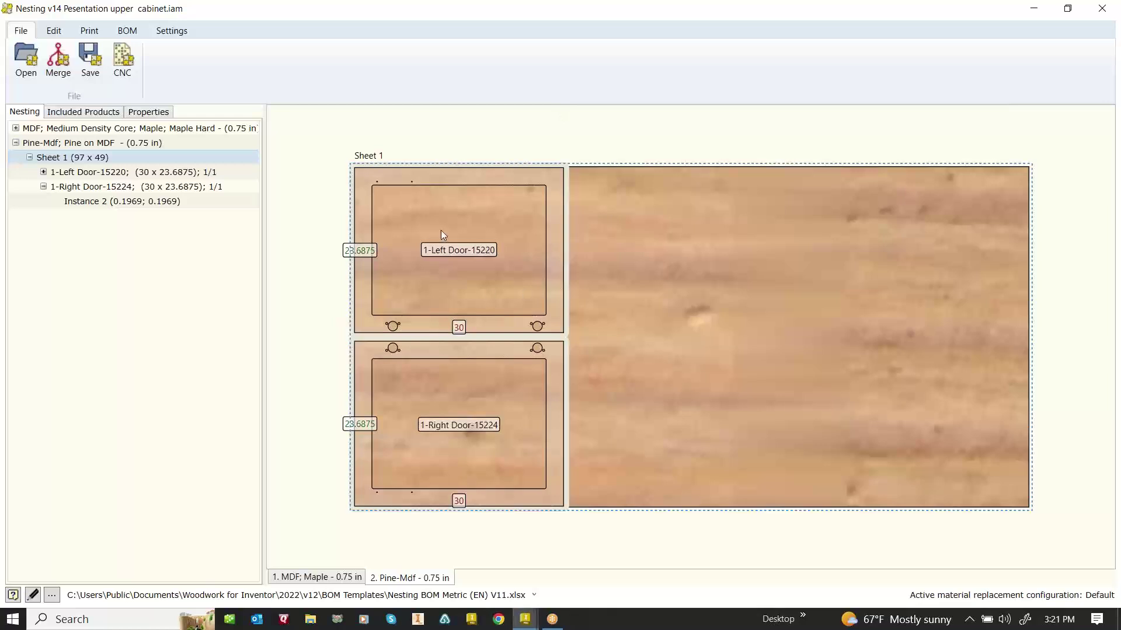
Copy the left door and place the duplicate beside the original along the upper edge of the Pine-Mdf sheet
left_click(483, 211)
right_click(482, 209)
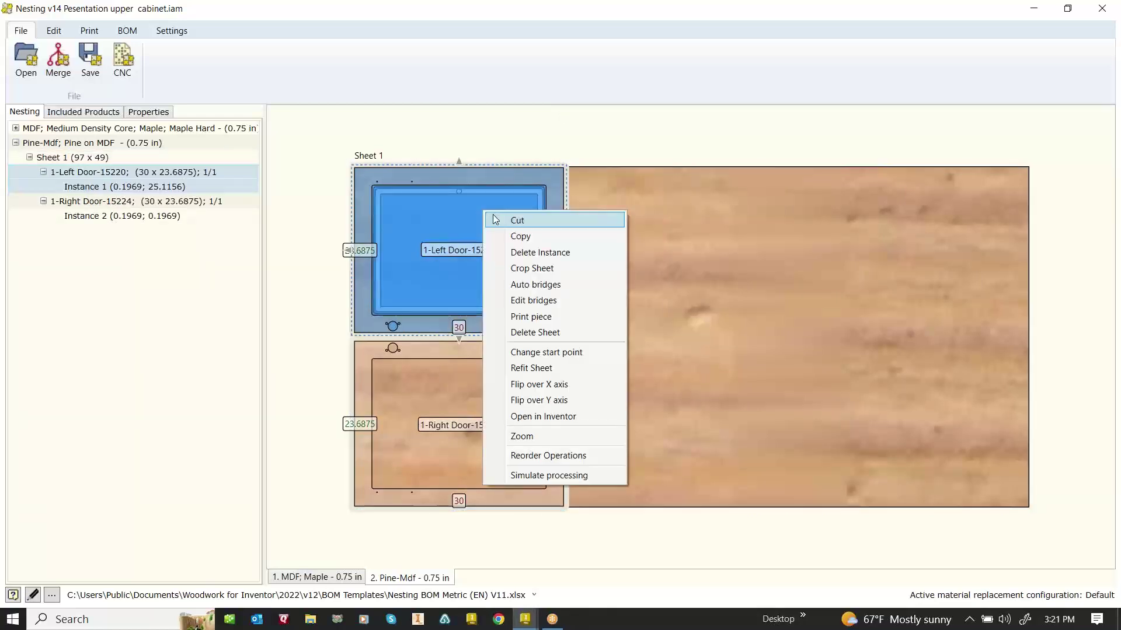
left_click(520, 240)
right_click(706, 235)
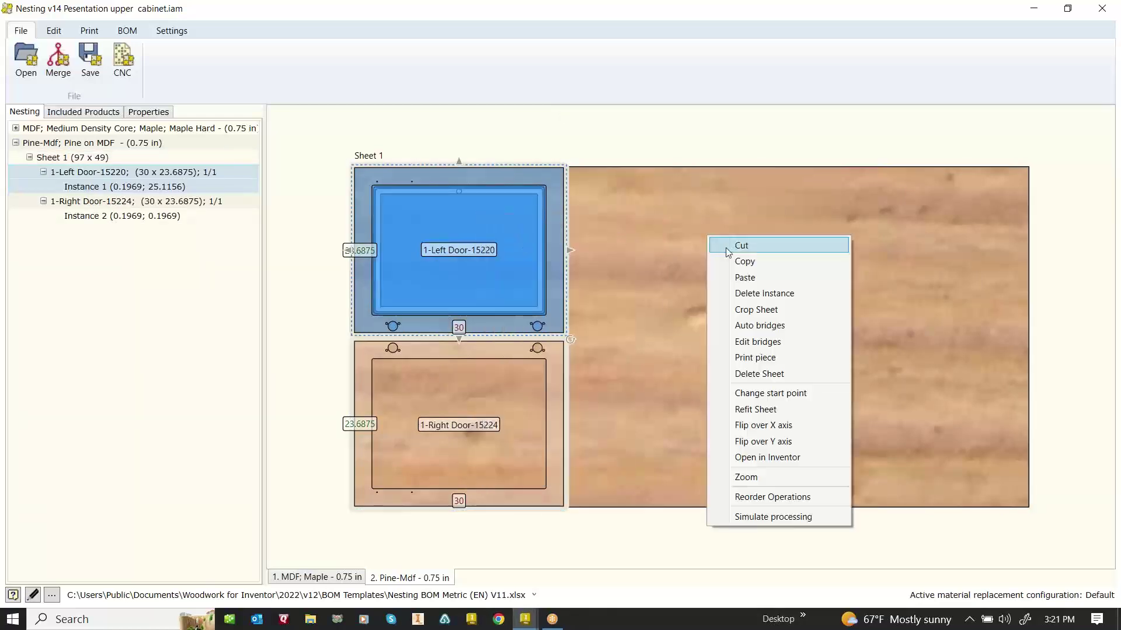
left_click(743, 278)
left_click_drag(746, 294, 677, 213)
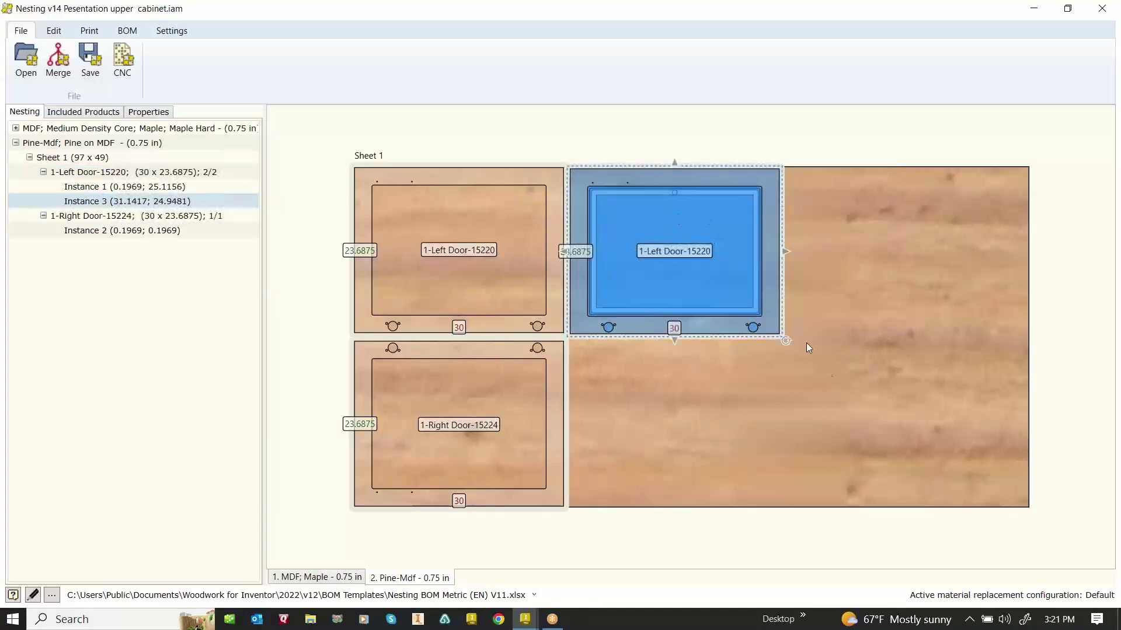
left_click(798, 399)
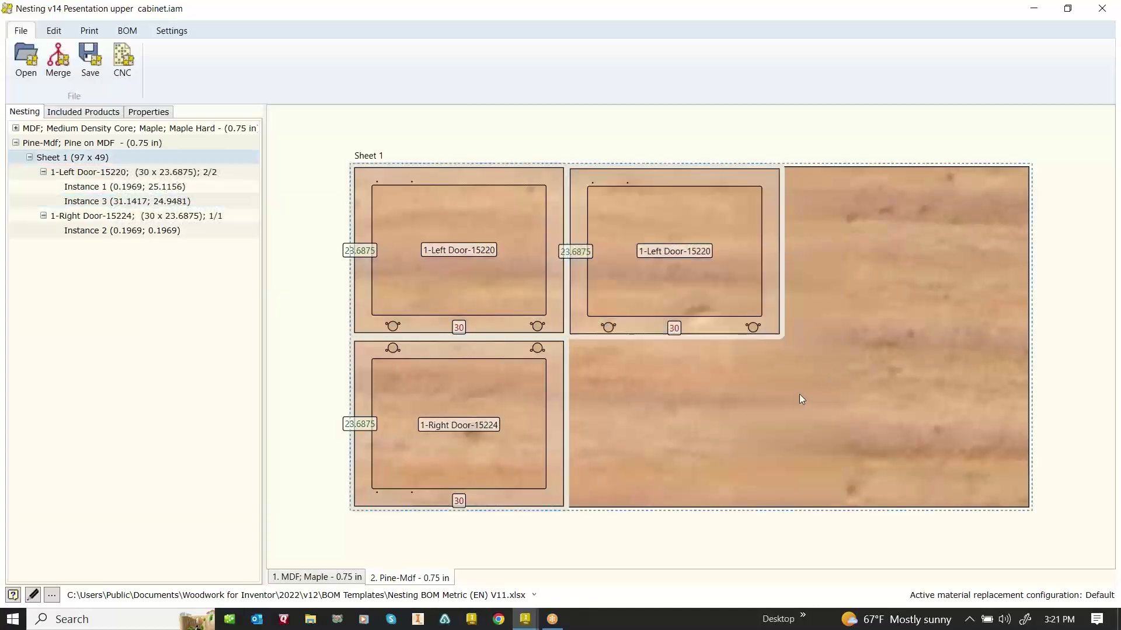
Paste another left door copy, rotate it 90 degrees, and place it in the upper right corner of the Pine-Mdf sheet
middle_click_drag(908, 315, 741, 314)
right_click(707, 245)
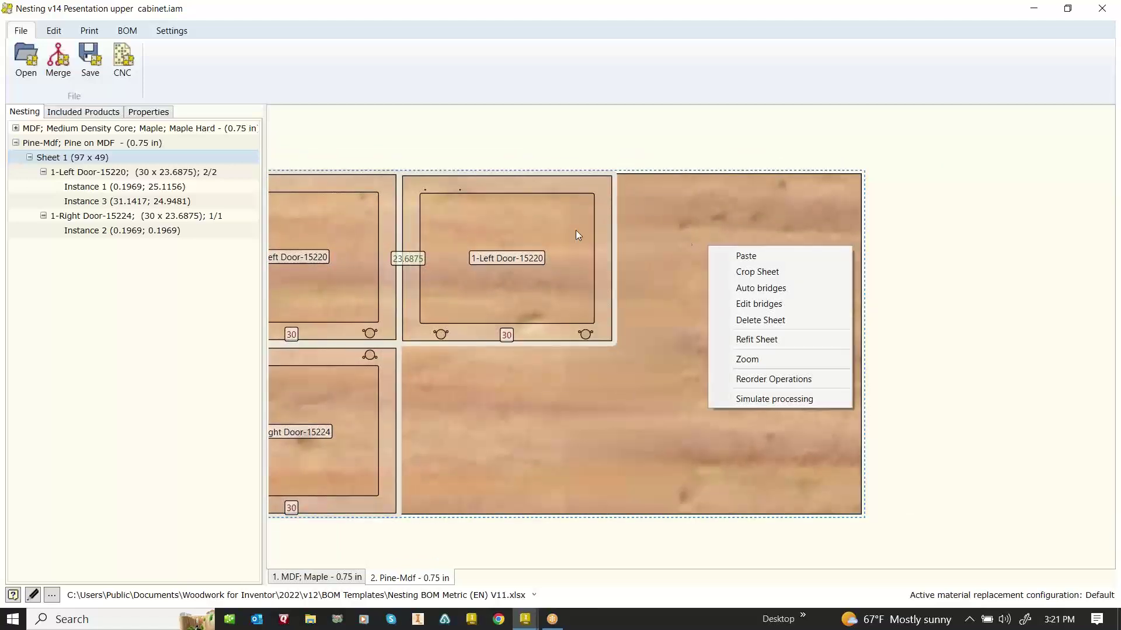
left_click(811, 257)
left_click_drag(799, 284, 728, 369)
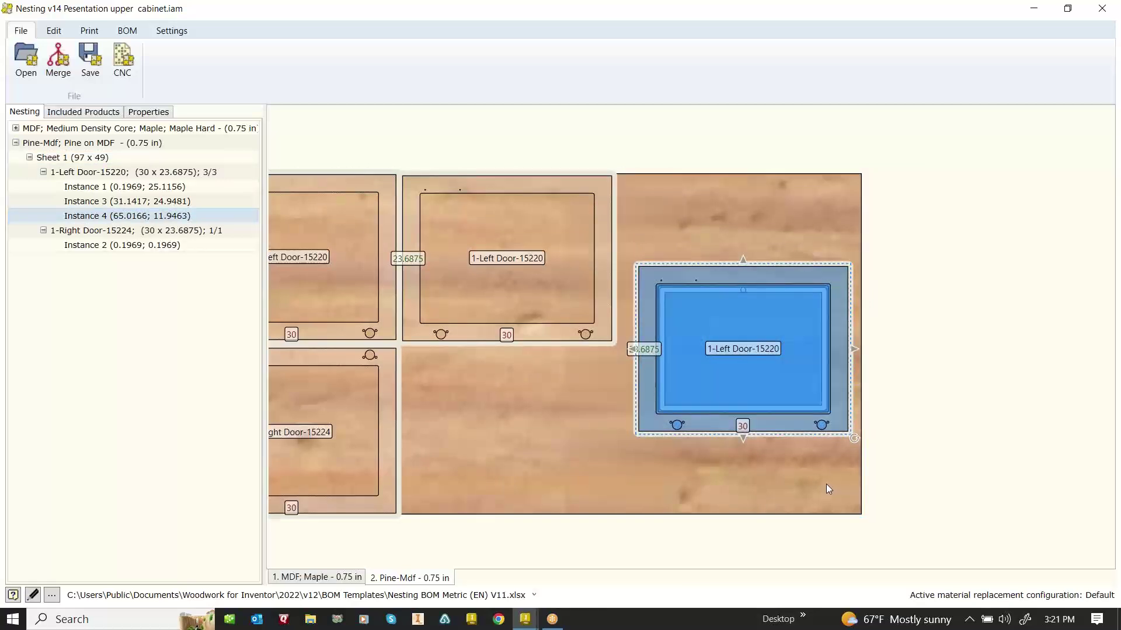
left_click_drag(853, 442, 682, 467)
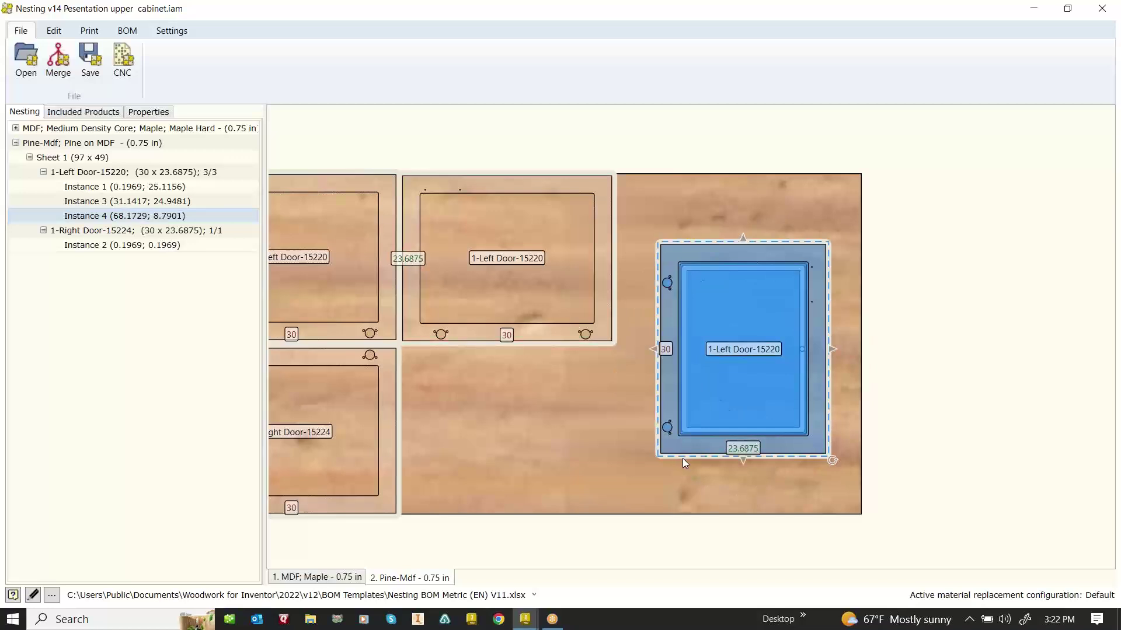
left_click_drag(764, 373, 800, 306)
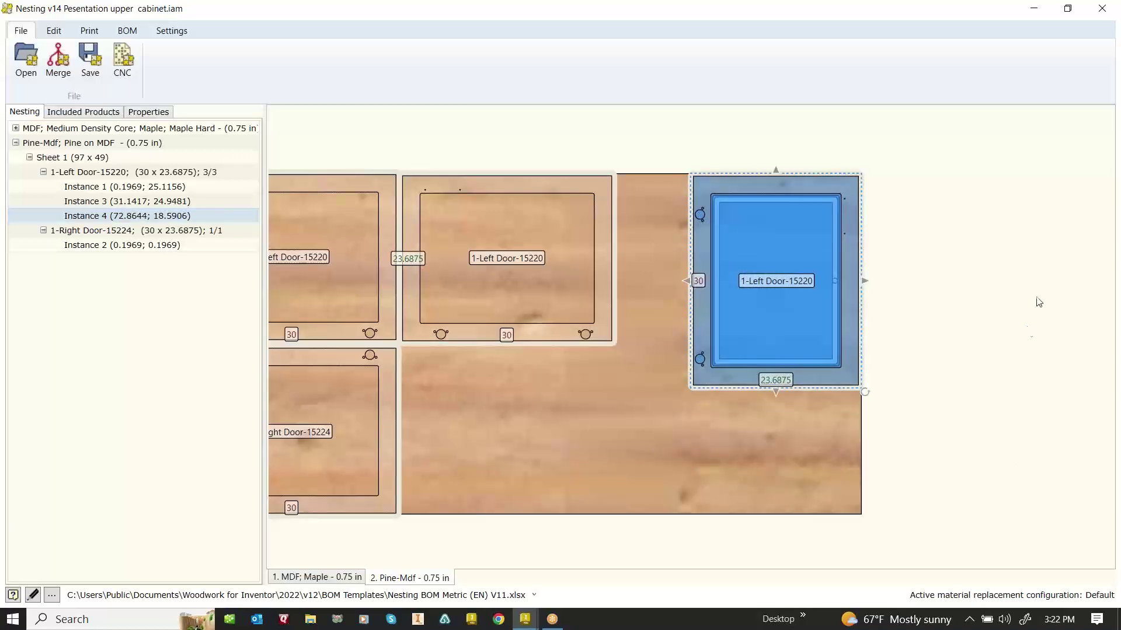
left_click(967, 303)
scroll(1002, 321, "down", 1)
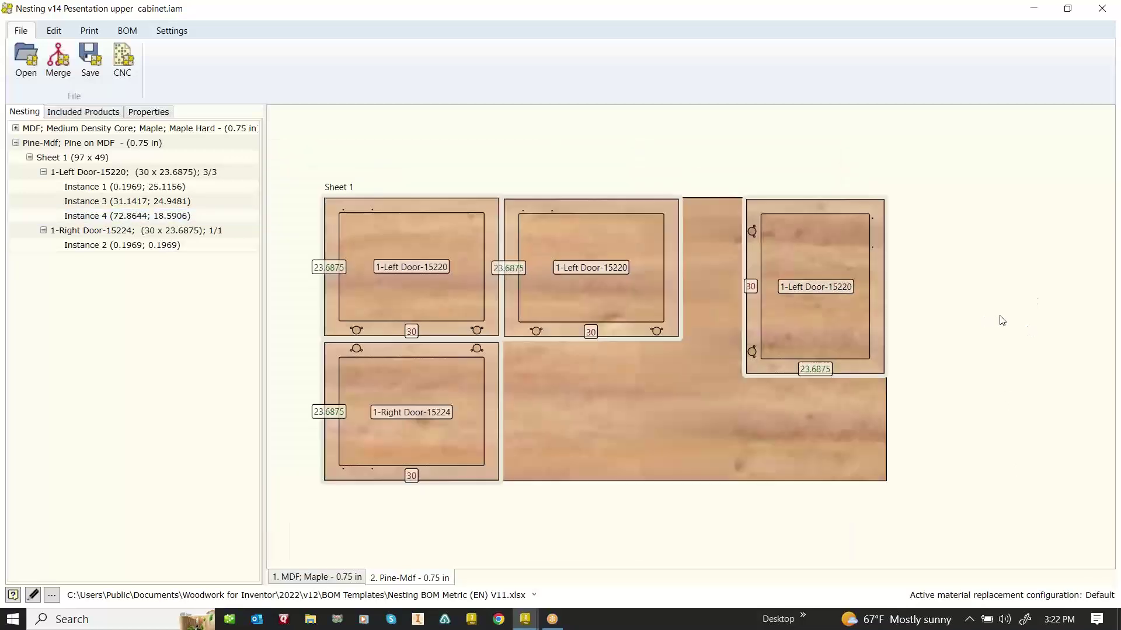
Simulate the full machining process of the four-door Pine-Mdf sheet from an isometric view, and close the simulation
right_click(603, 370)
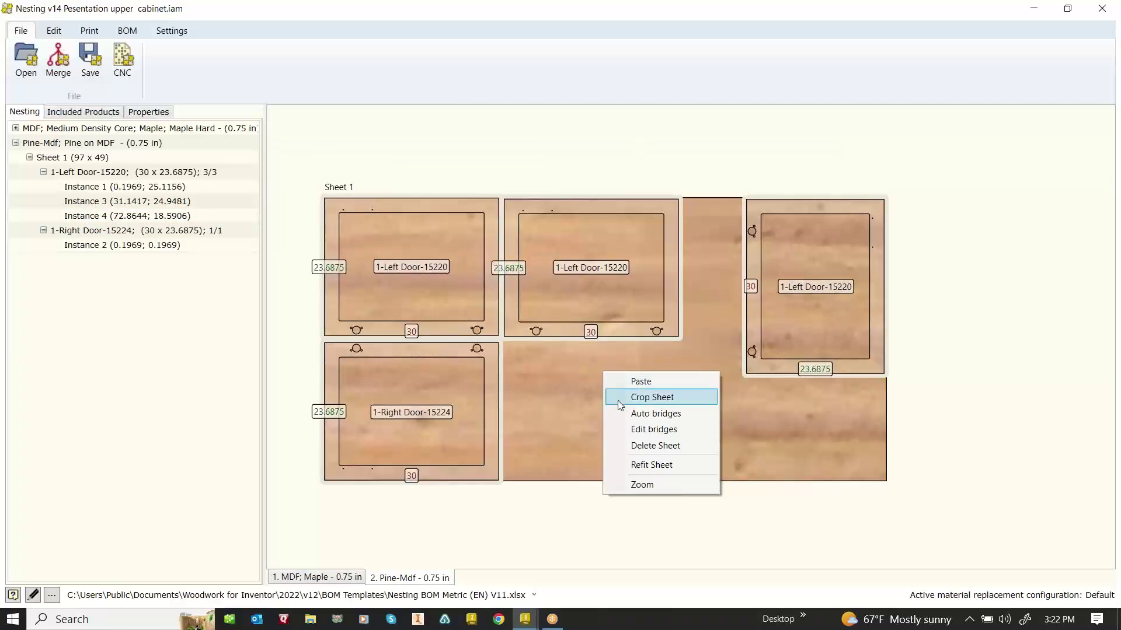
left_click(611, 396)
right_click(611, 393)
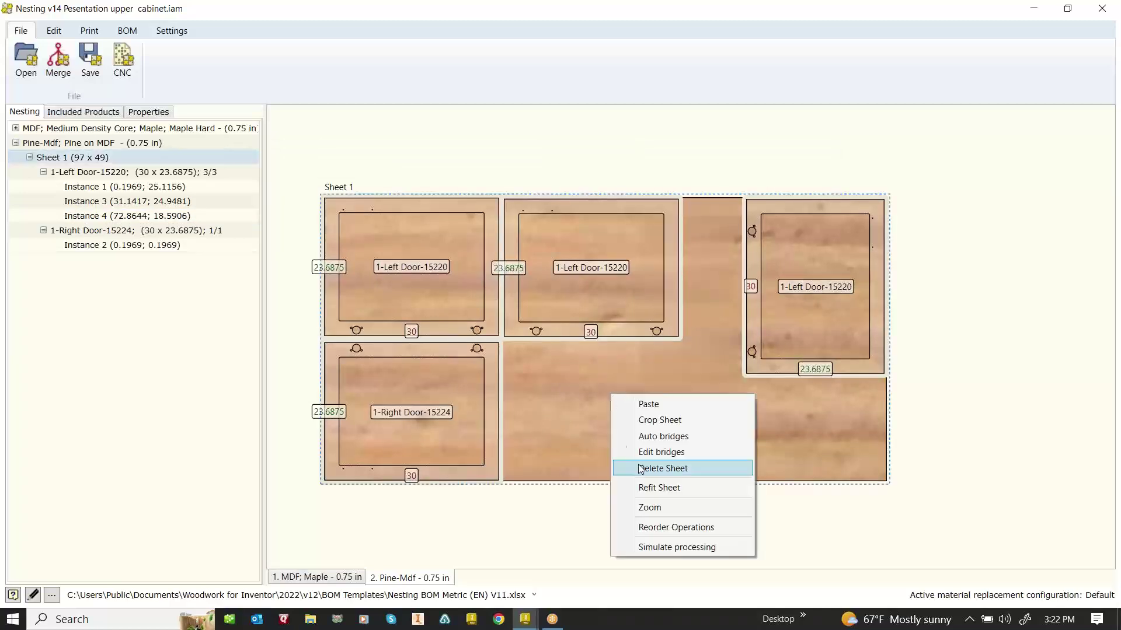
left_click(649, 547)
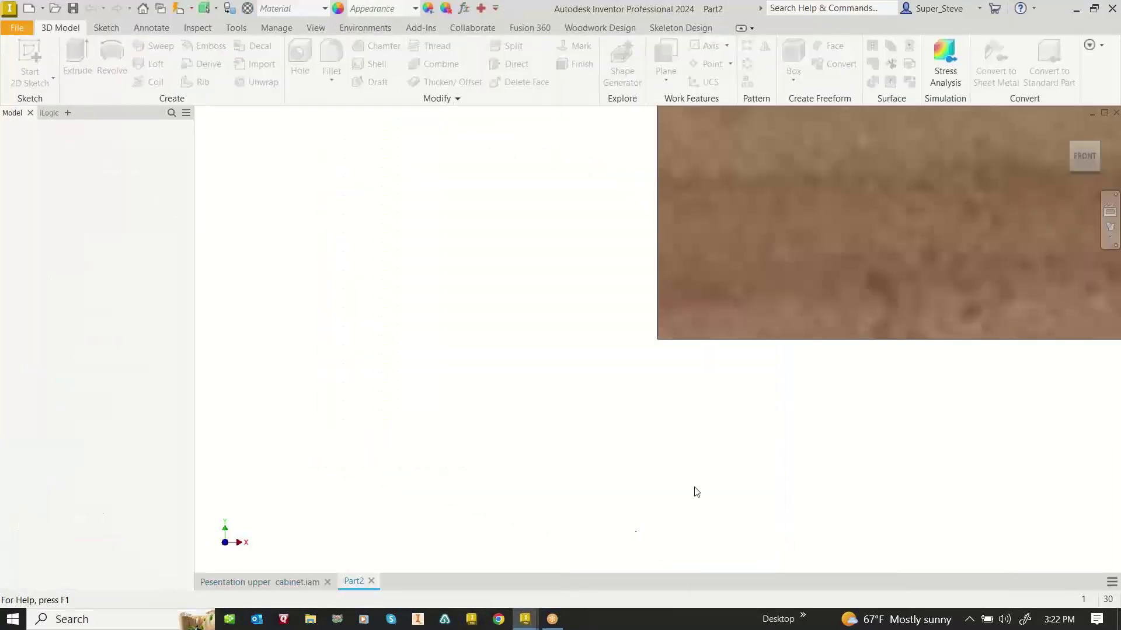
left_click(1066, 129)
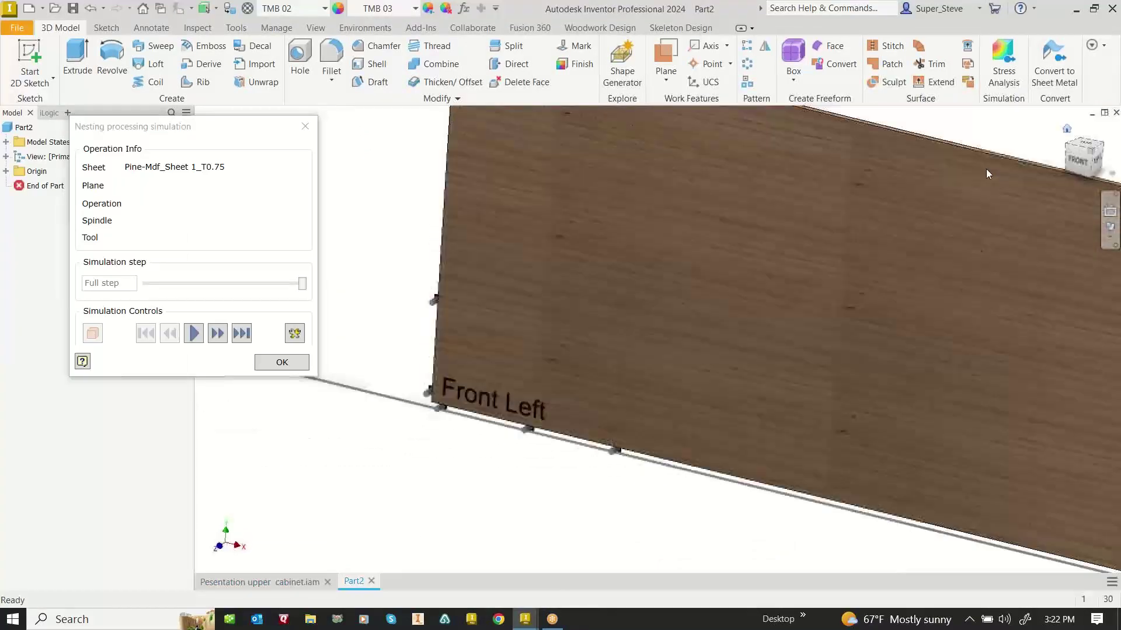
left_click(195, 334)
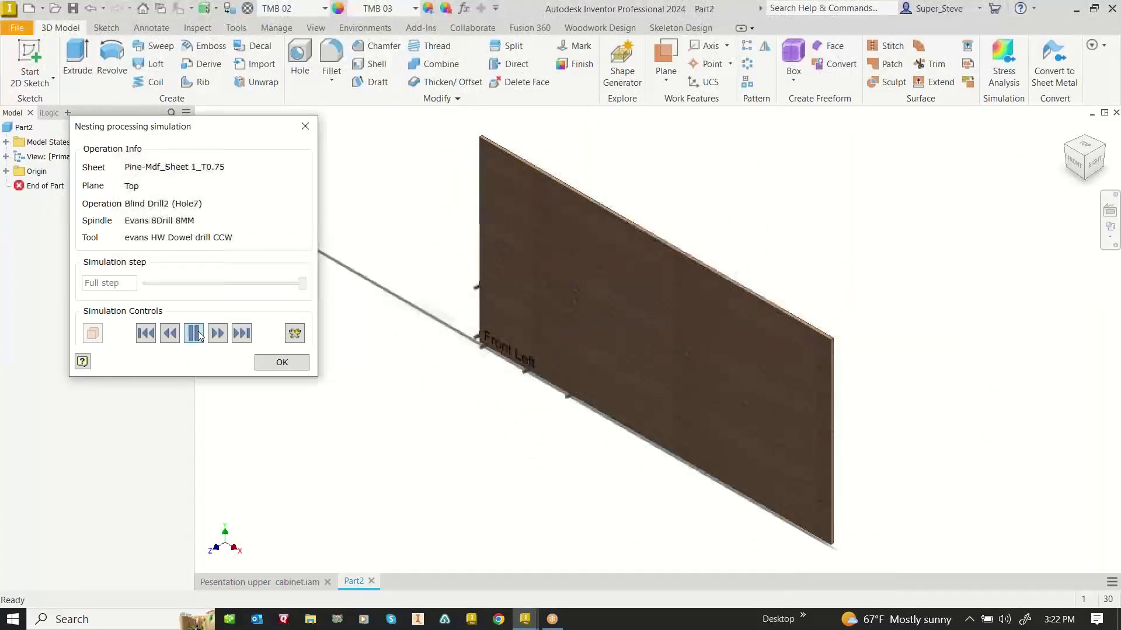
scroll(551, 316, "up", 4)
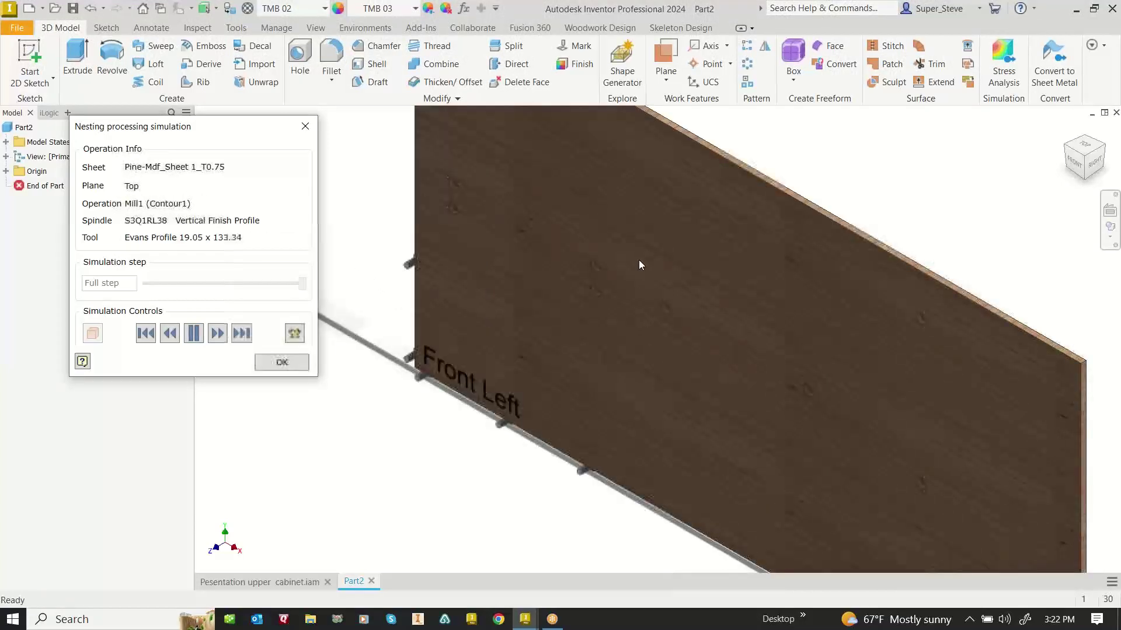
scroll(573, 331, "down", 4)
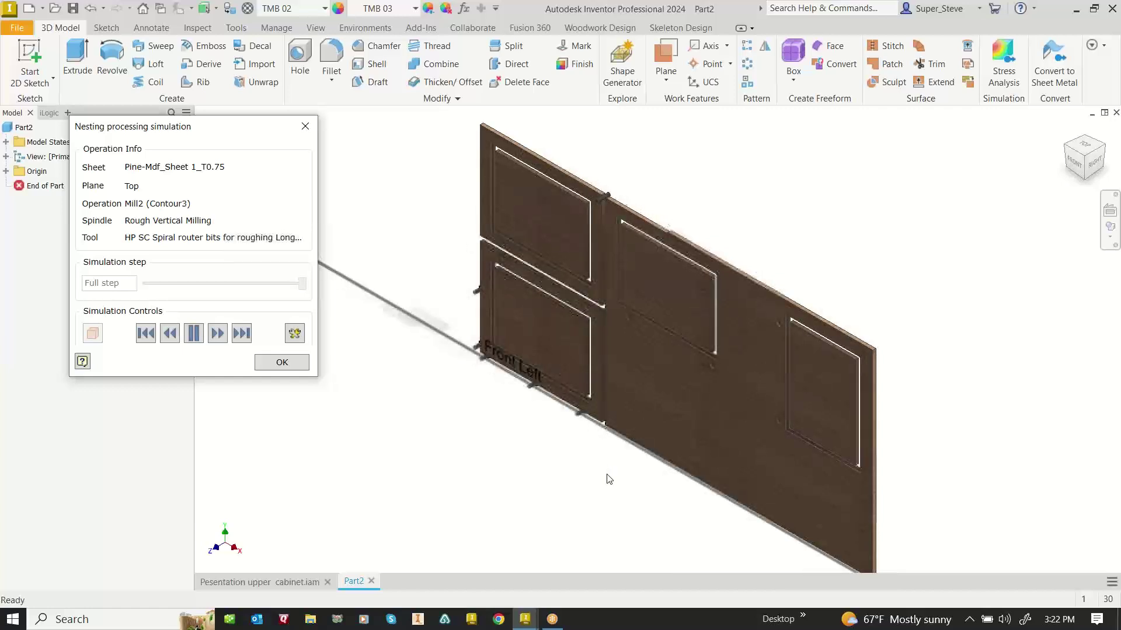
left_click(286, 364)
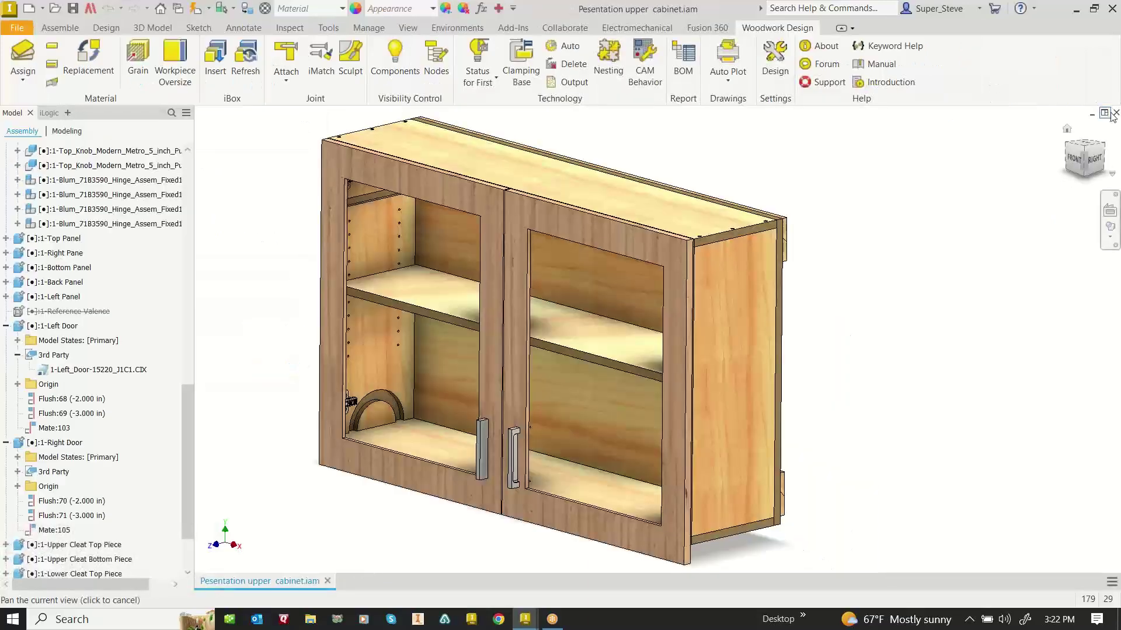
Nest all the cabinet's parts again, examine the resulting sheet layouts, and close the nesting window
left_click(601, 54)
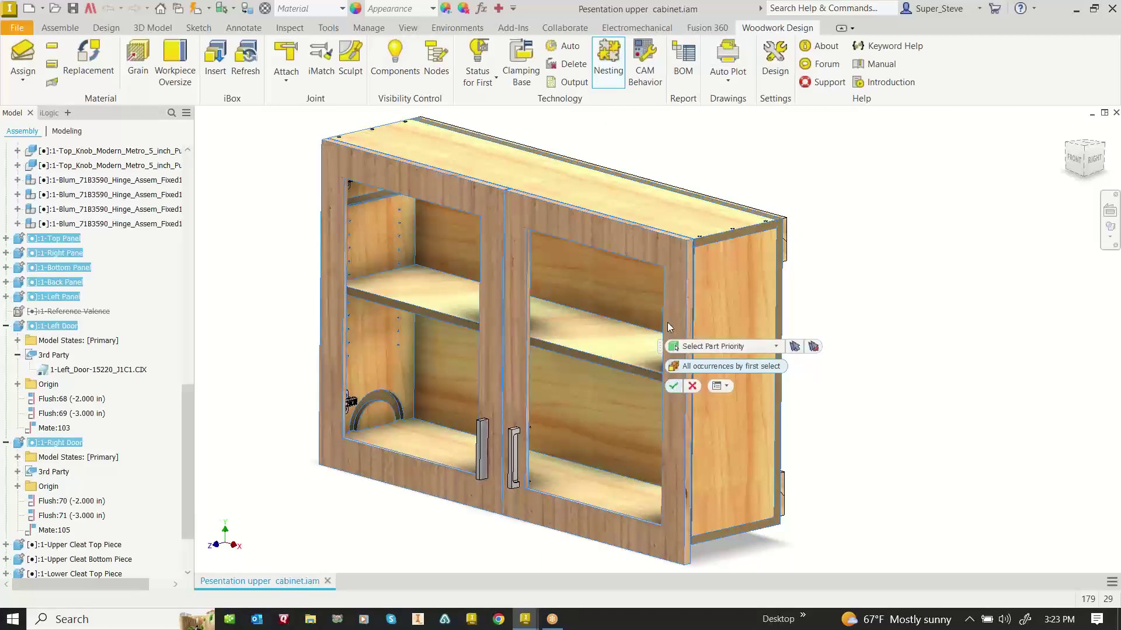
key("Return")
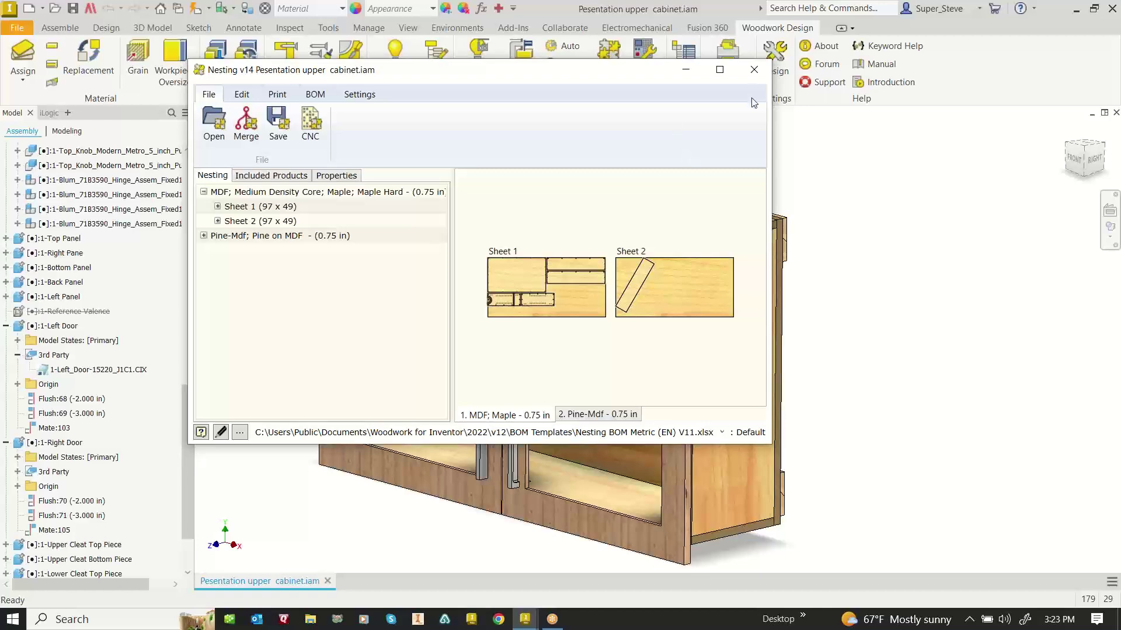
left_click(753, 70)
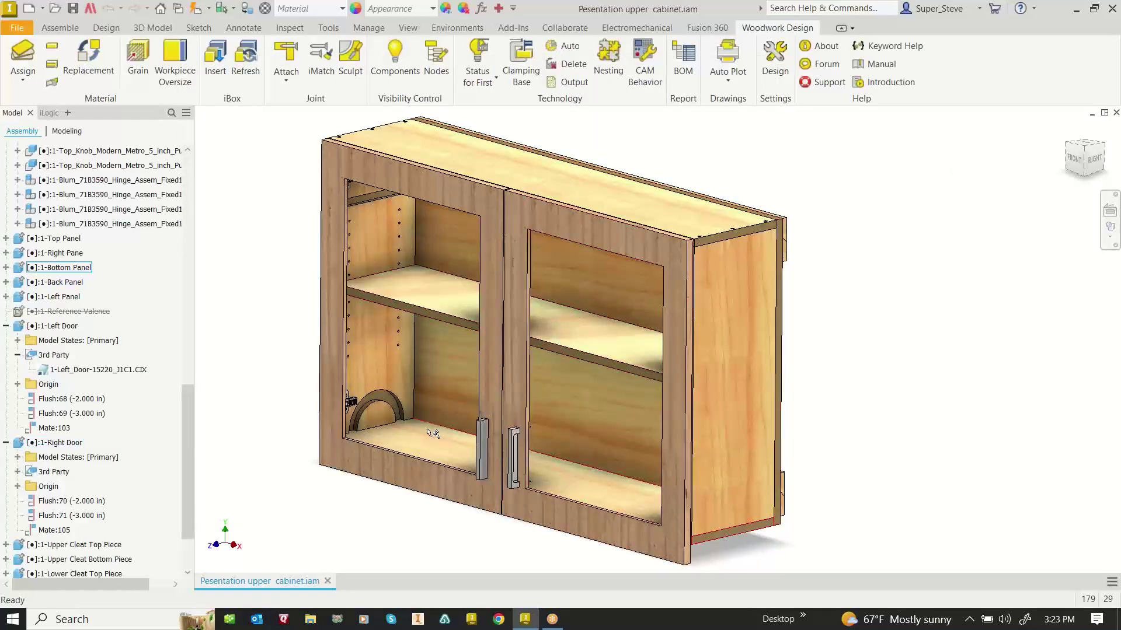
Reset the grain texture angle of the cabinet's middle shelf
scroll(439, 405, "up", 5)
scroll(439, 405, "down", 4)
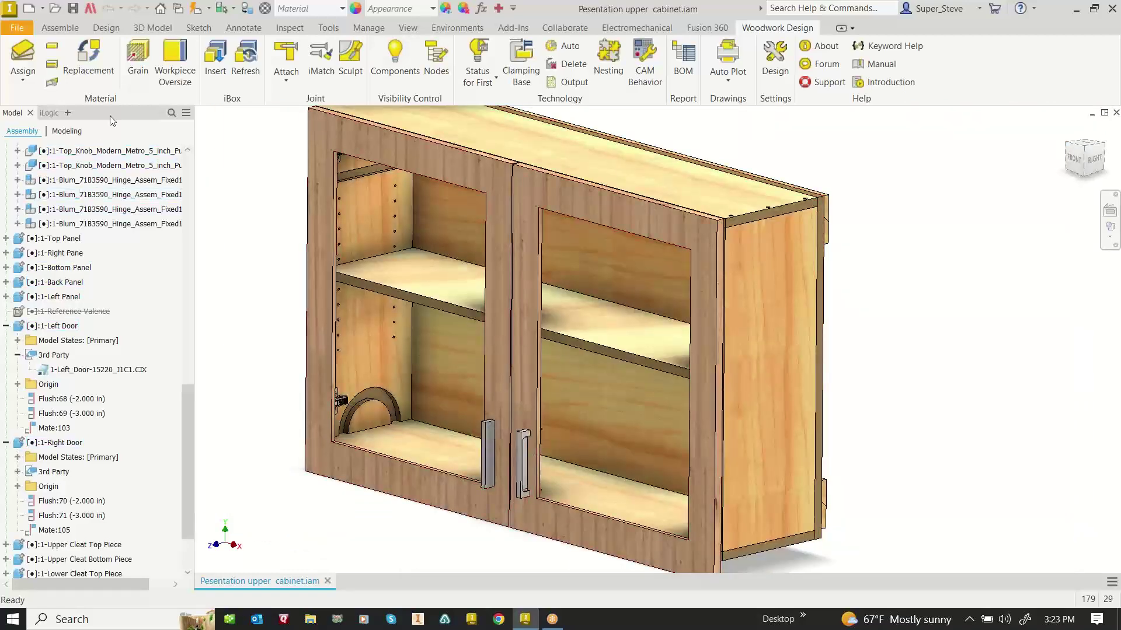
left_click(140, 63)
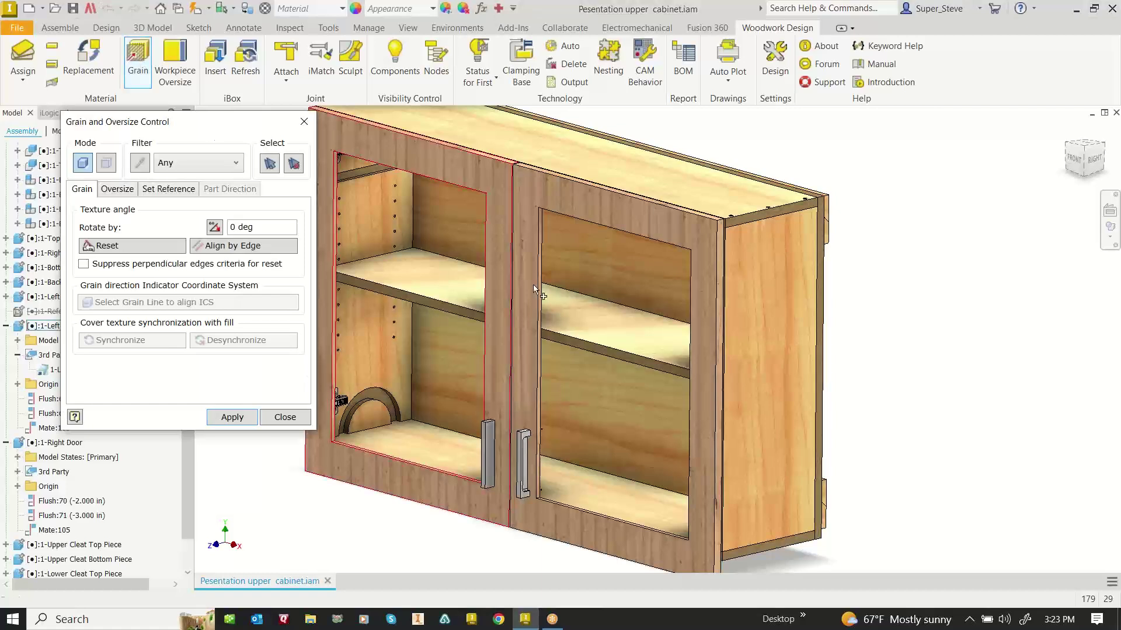
left_click(624, 329)
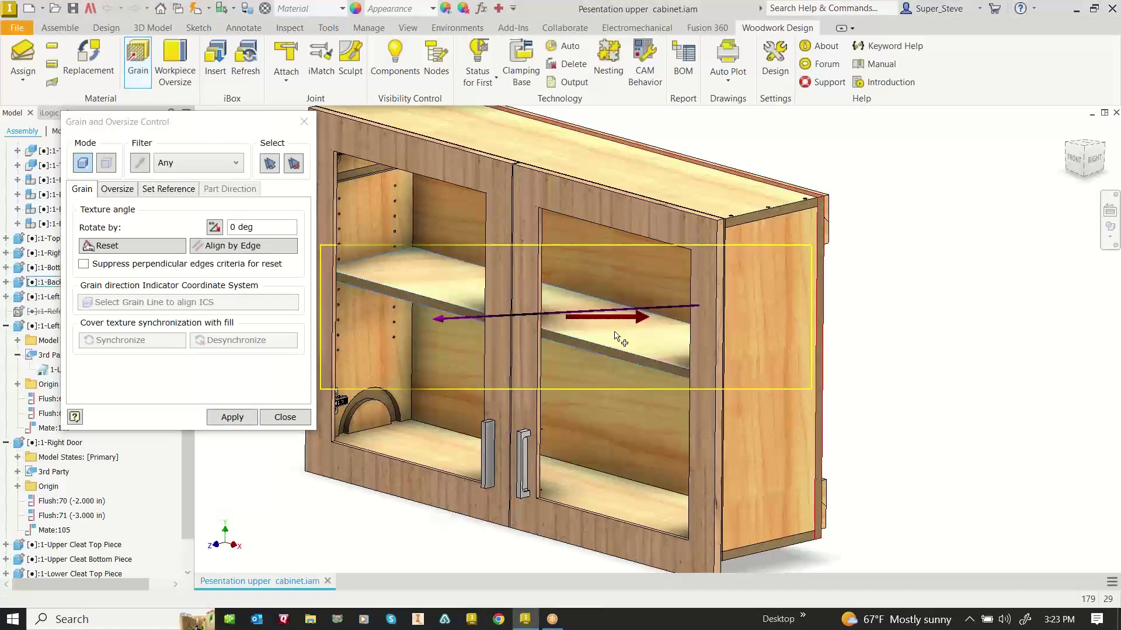
left_click(145, 250)
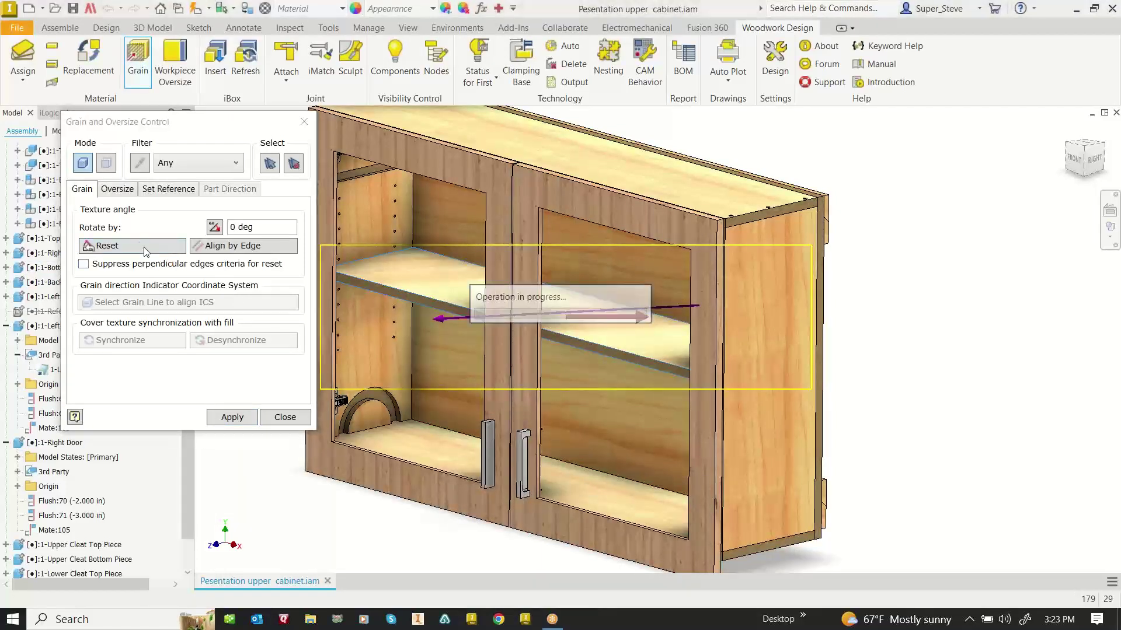
left_click(291, 418)
Open the middle shelf for in-place editing and start a sketch on its top face
scroll(357, 292, "down", 3)
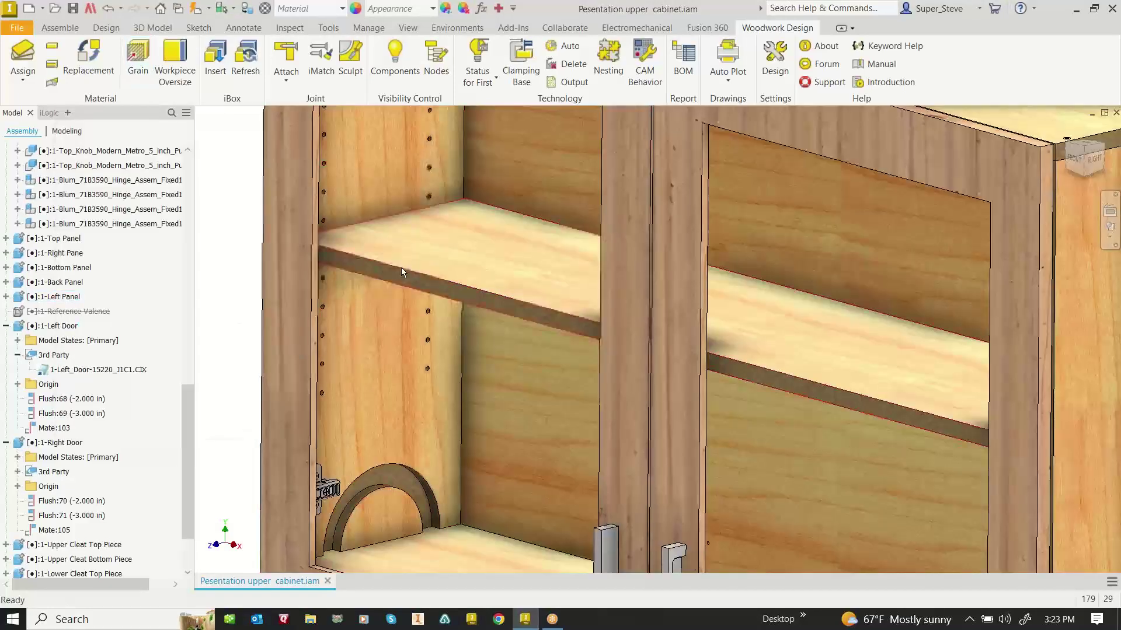
double_click(433, 257)
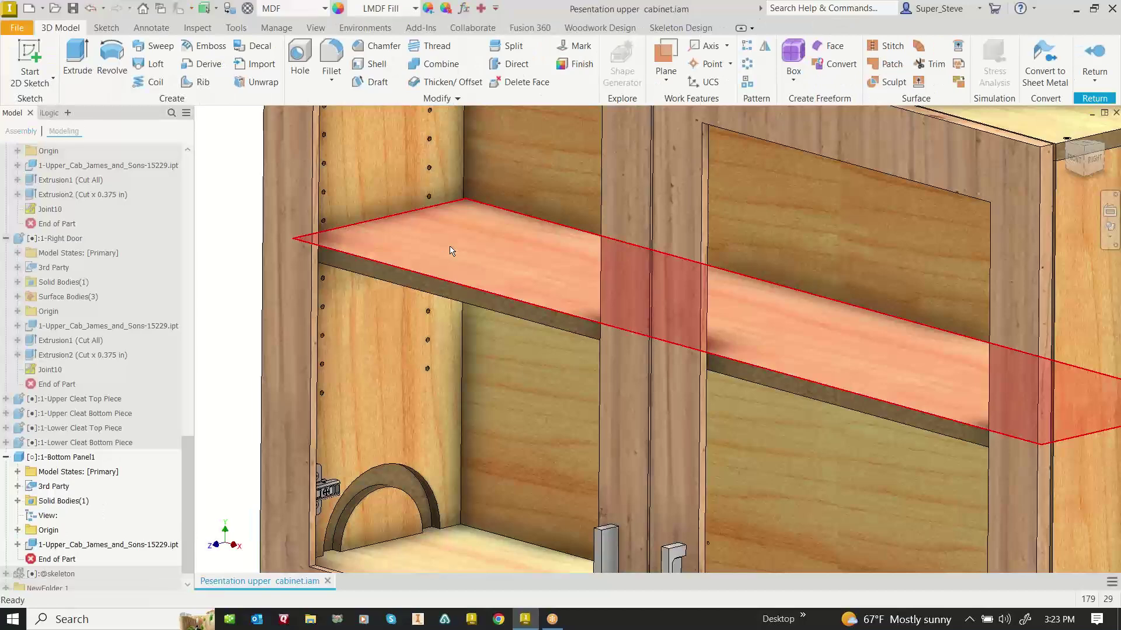
left_click(464, 238)
left_click(470, 238)
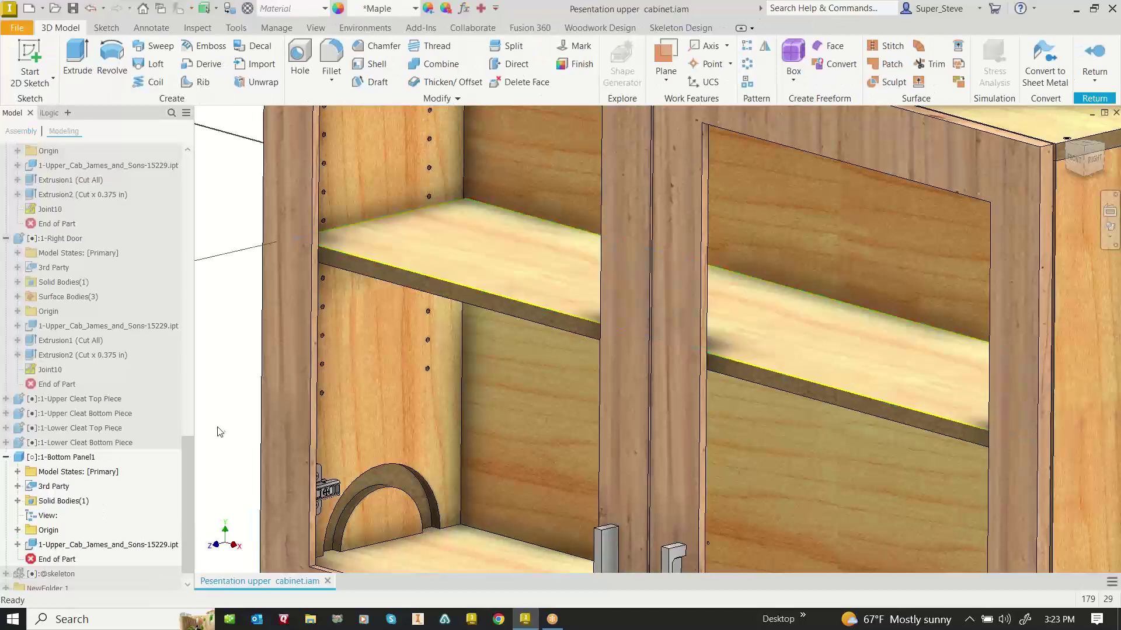
Extrude the shelf's top face profile 0.125 in as a join to thicken the shelf, and return to the cabinet assembly
key("e")
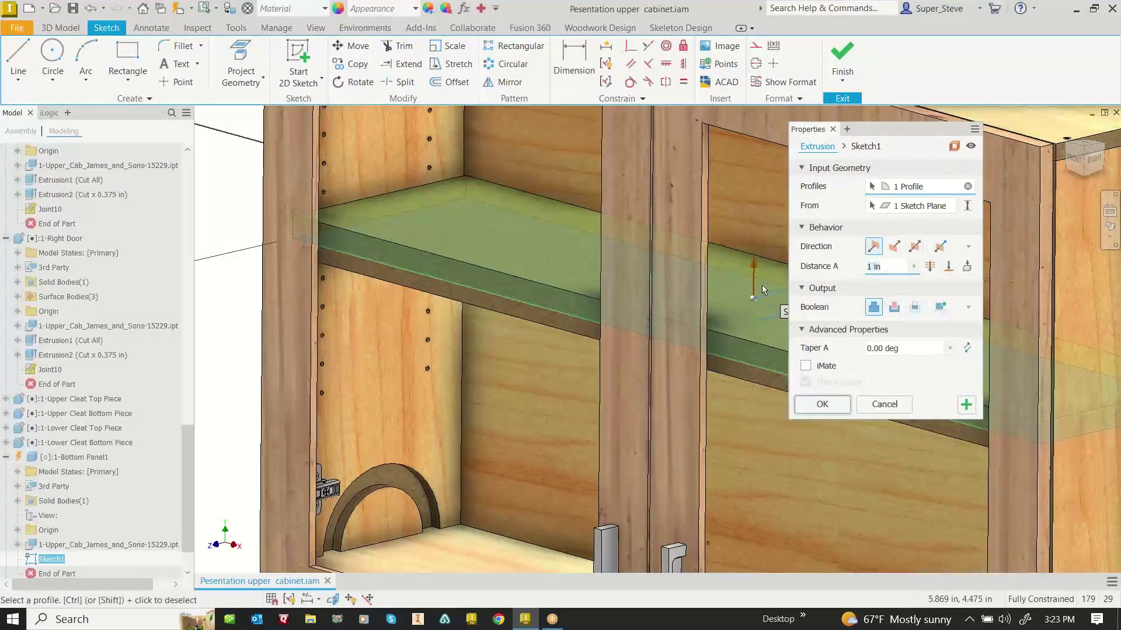
key("BackSpace")
key("BackSpace")
key("BackSpace")
key("BackSpace")
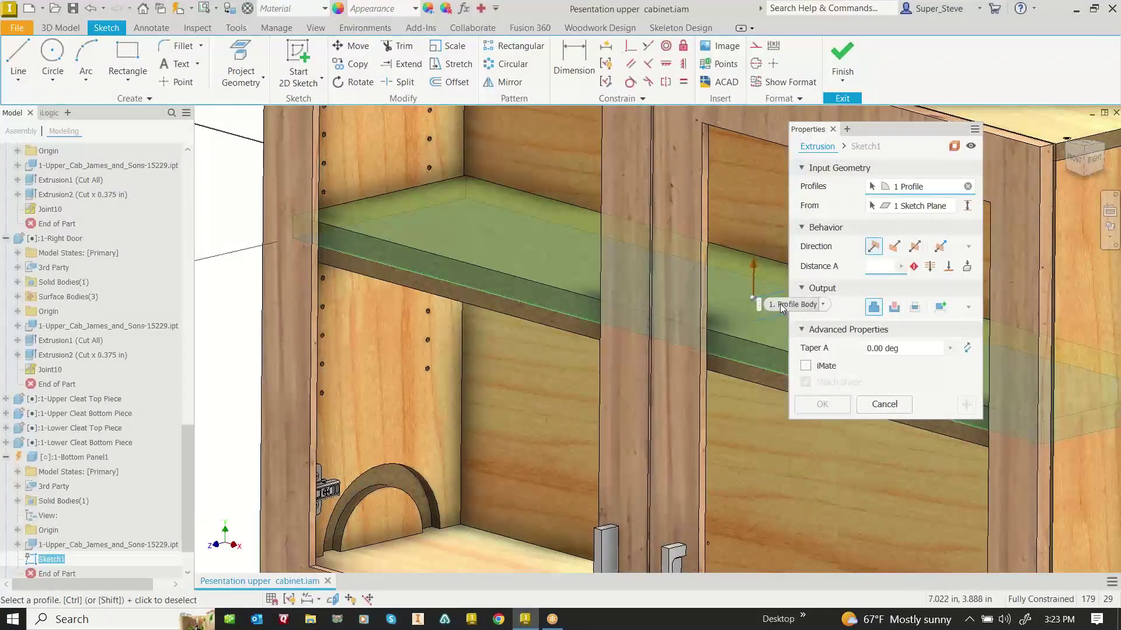
type("125")
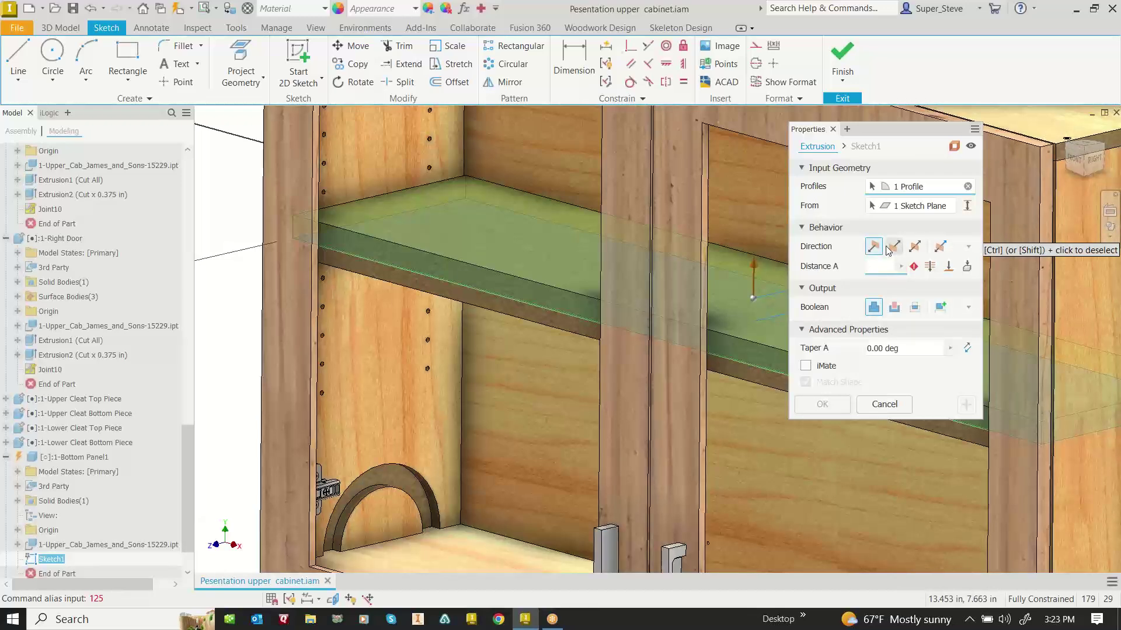
type(".125")
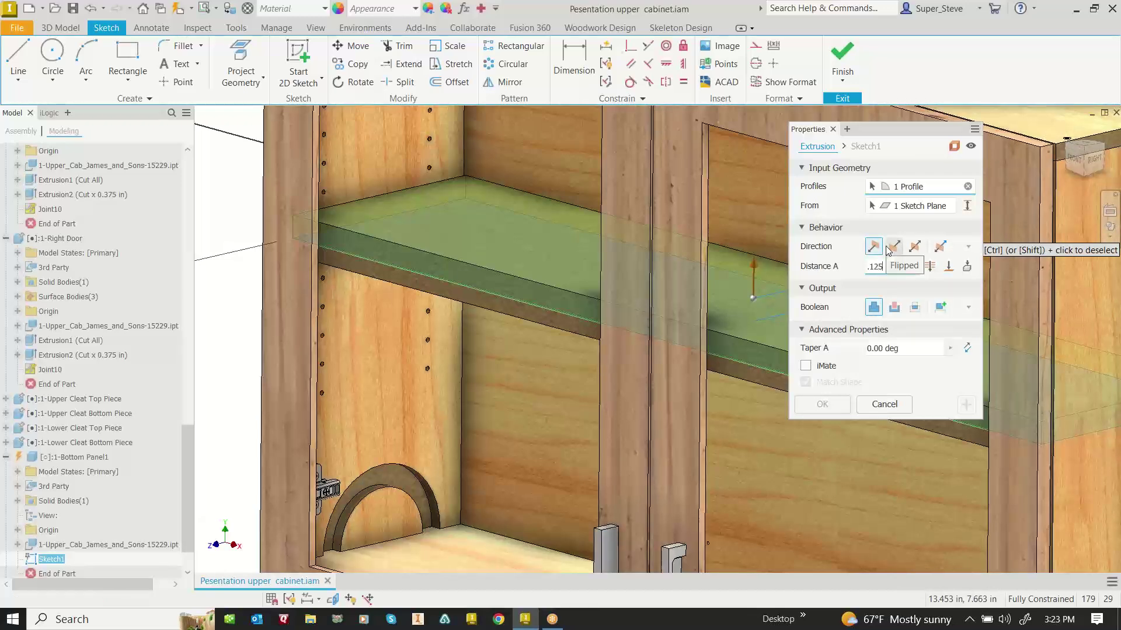
key("Return")
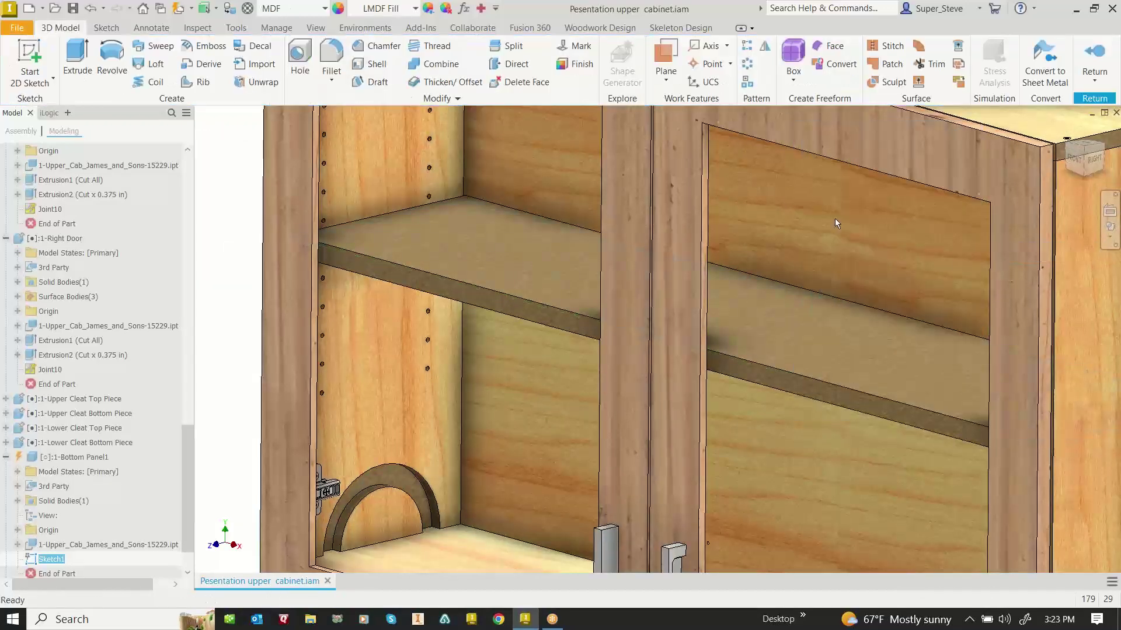
scroll(473, 397, "down", 5)
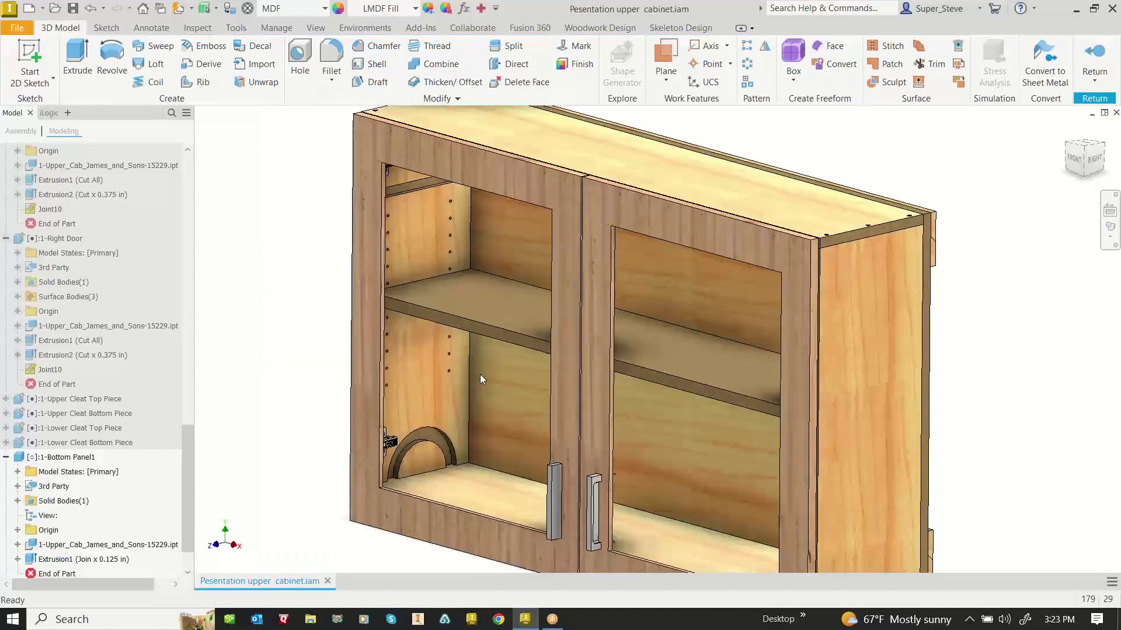
scroll(499, 327, "up", 4)
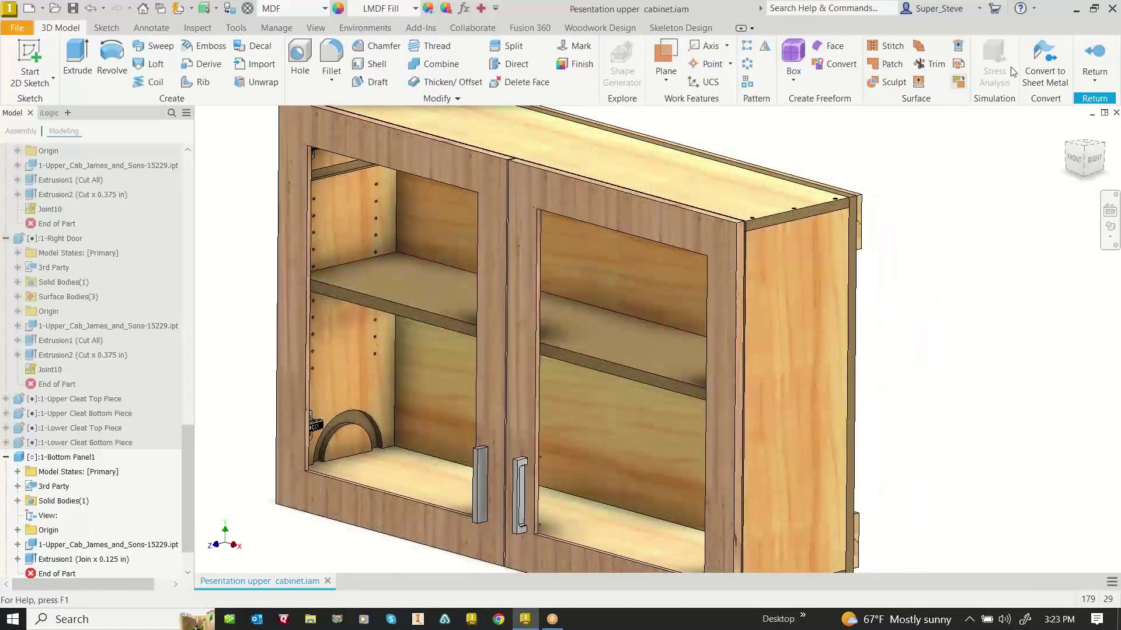
left_click(1095, 59)
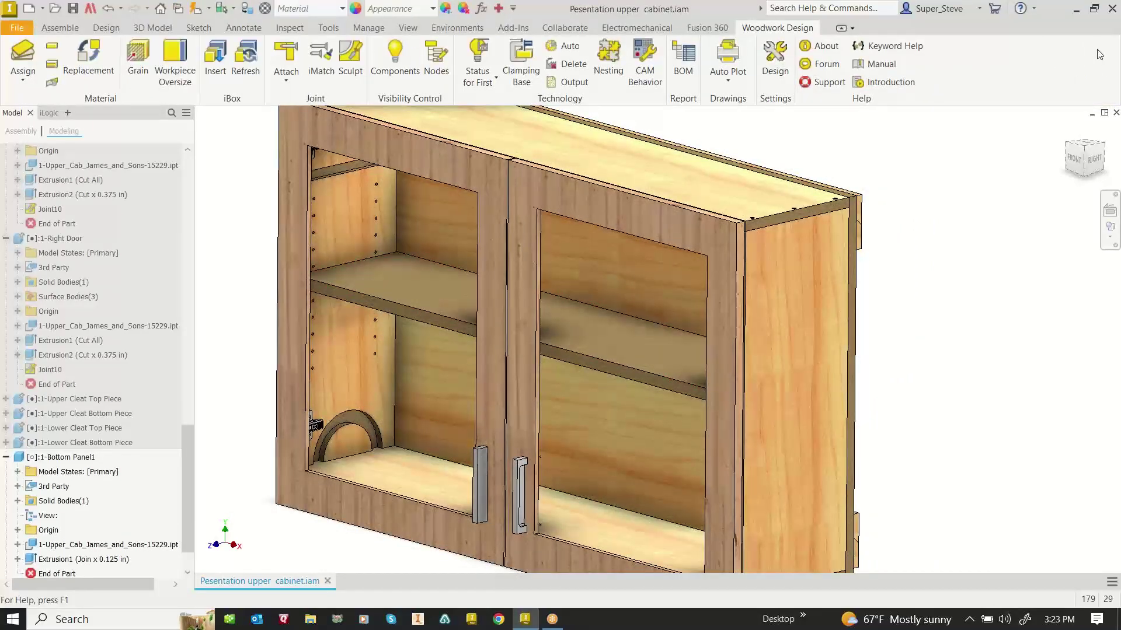
Recreate the parts' CNC technology from scratch for Evans Biesse Works with Evans no skin nesting, and nest the parts including the thickened shelf
left_click(576, 50)
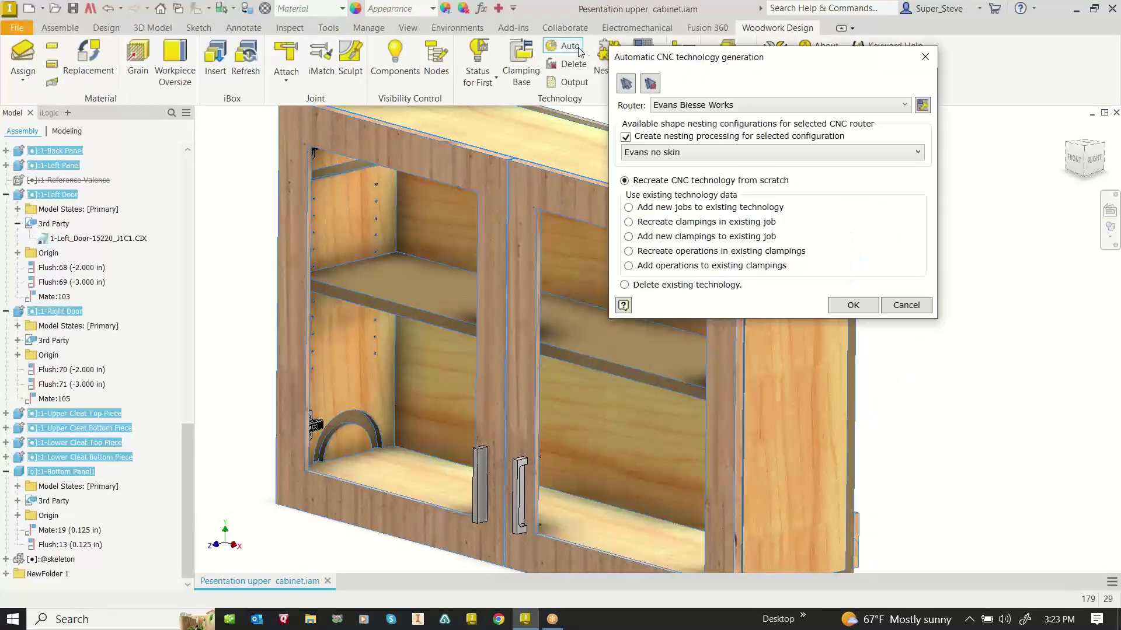
left_click(853, 305)
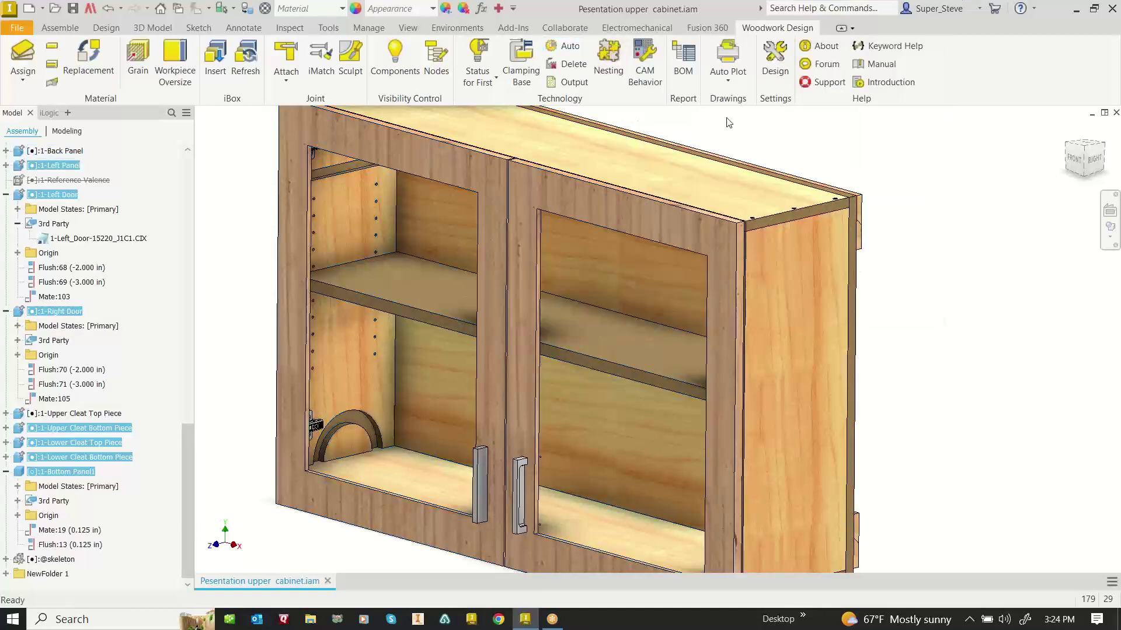
left_click(609, 58)
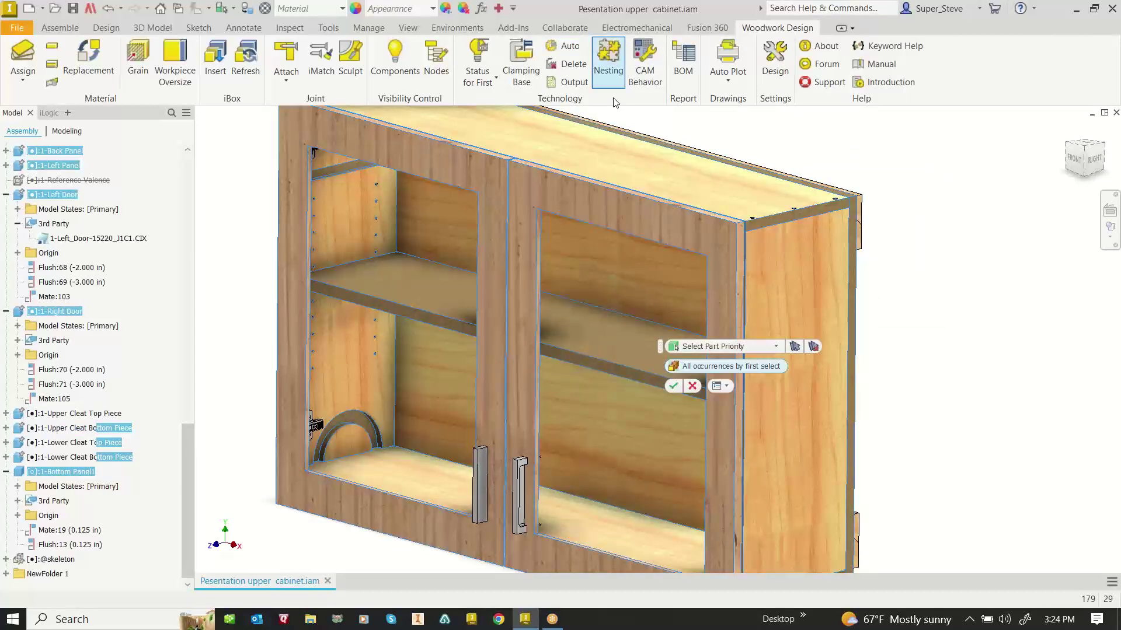
left_click(672, 386)
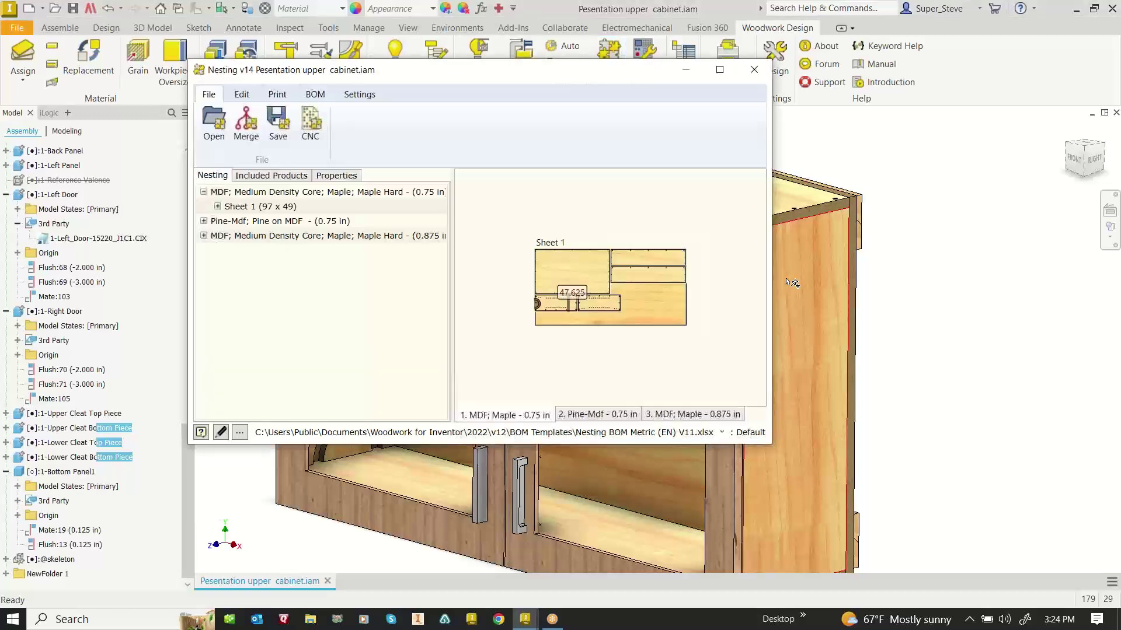
Maximize the nesting window and examine the sheets for 0.75 in maple MDF, Pine-Mdf and 0.875 in maple MDF
left_click(719, 69)
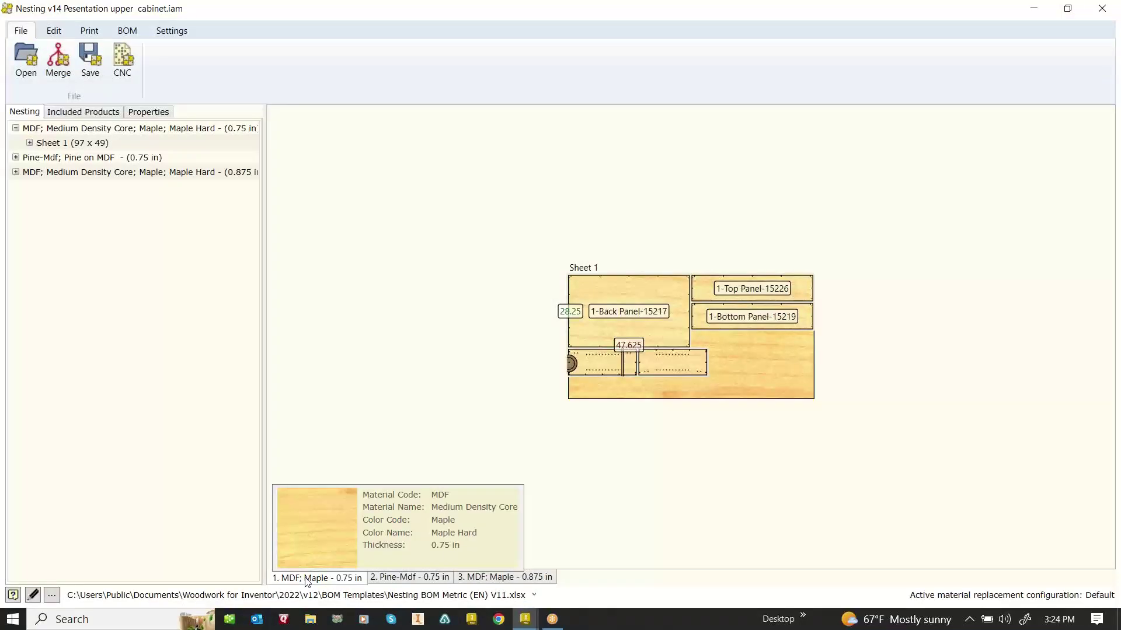
left_click(404, 578)
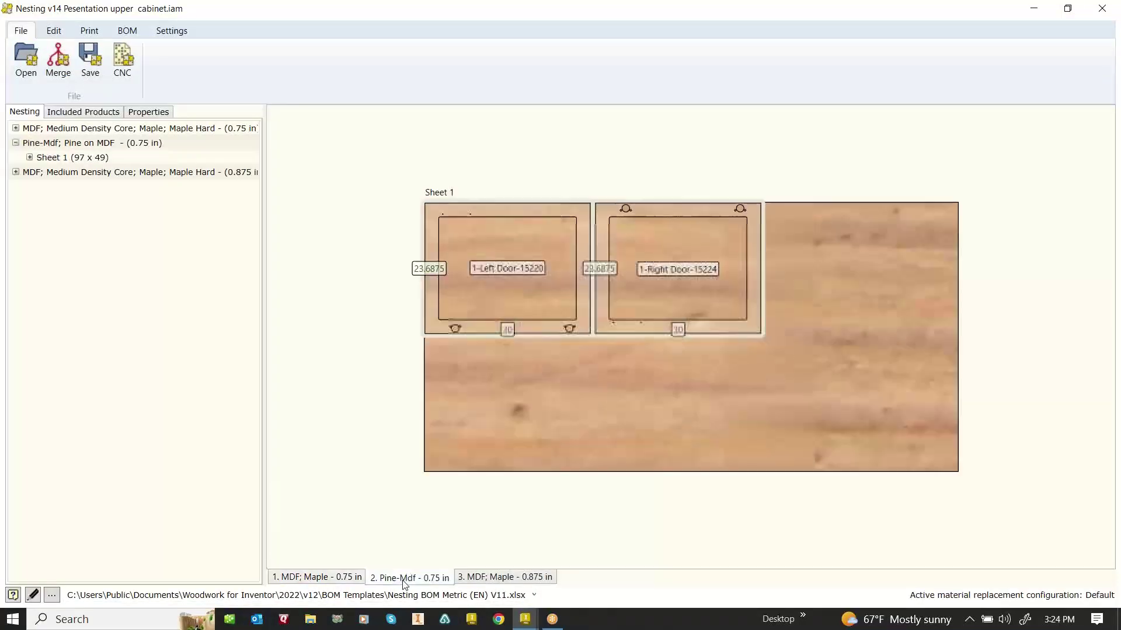
left_click(535, 579)
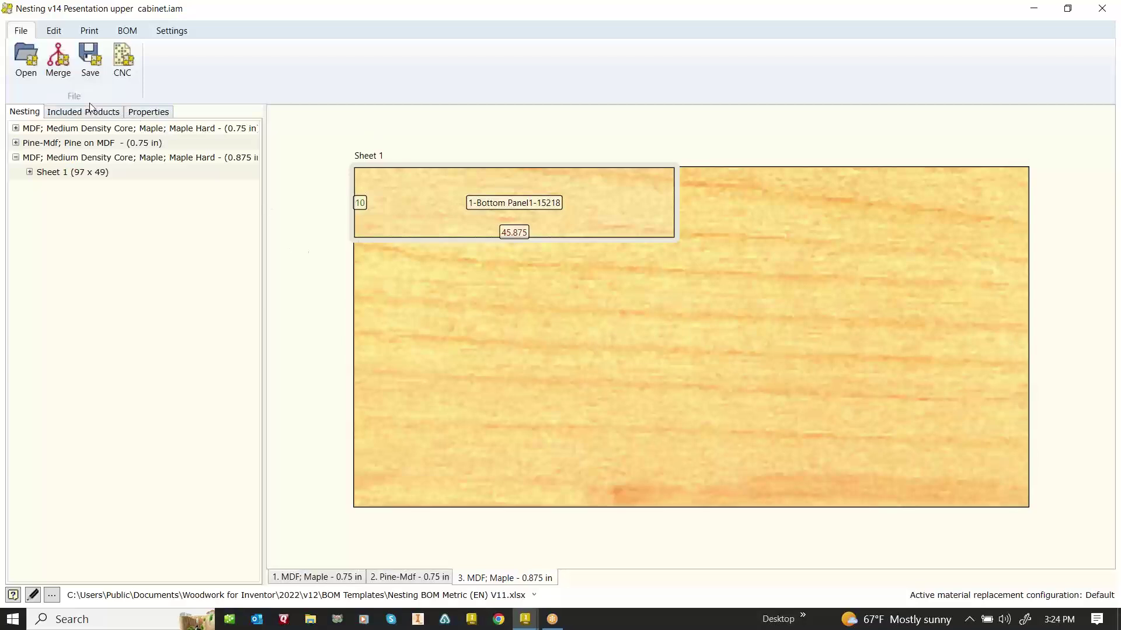
Set the quantity of the included upper cabinet product to 3 and update the nesting
left_click(91, 110)
double_click(237, 145)
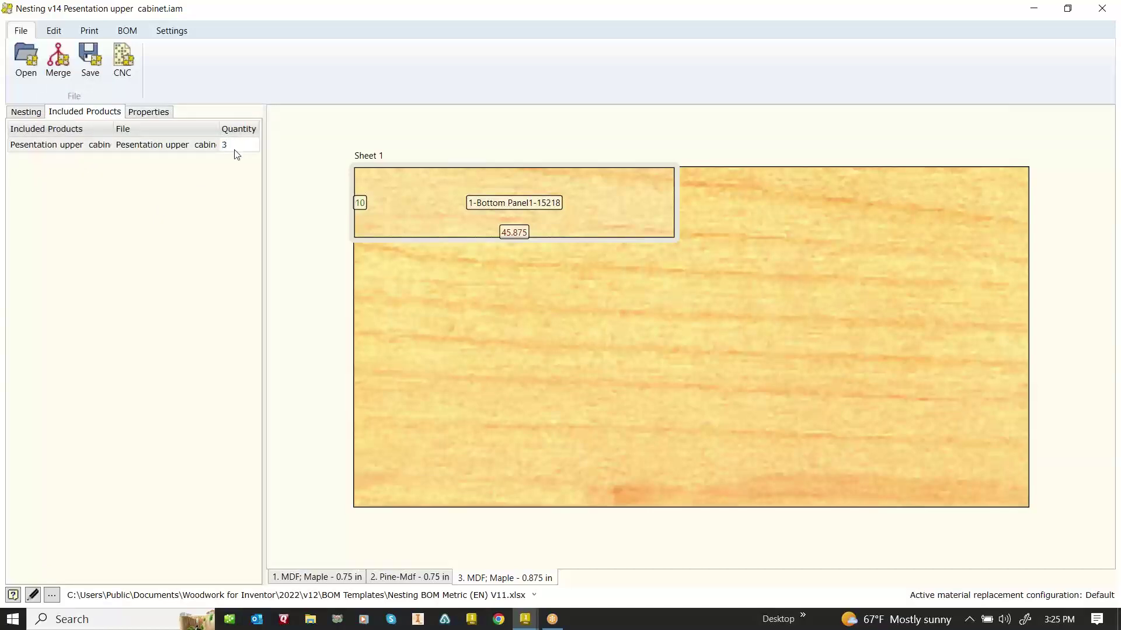
key("Return")
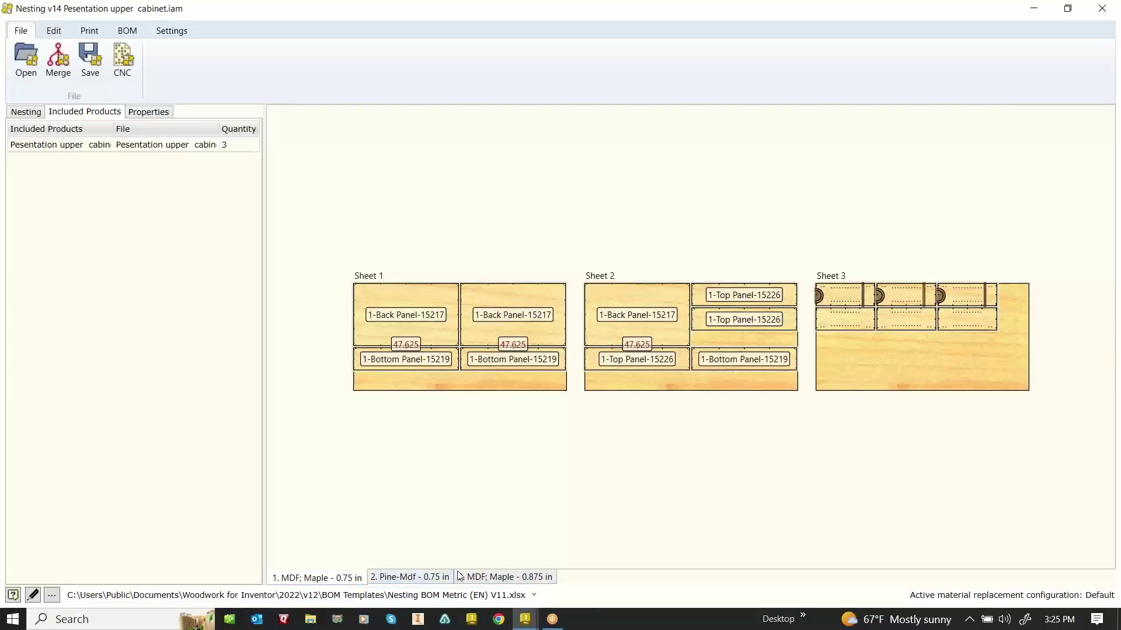
Set the included upper cabinet product's quantity to 9 and update the nesting
double_click(232, 143)
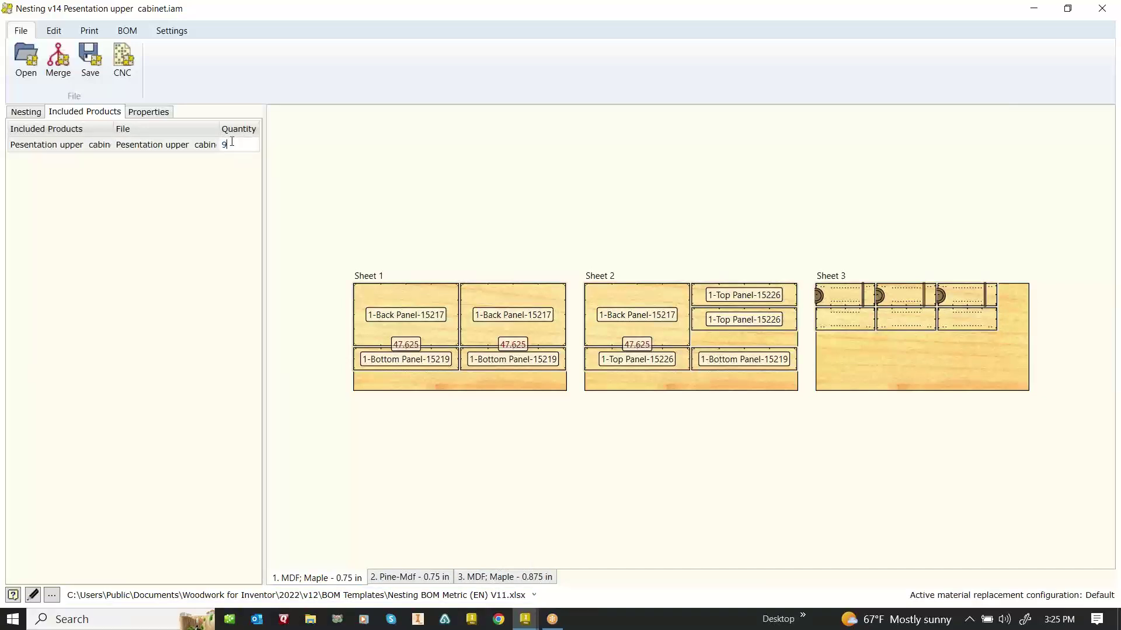
type("9")
key("Return")
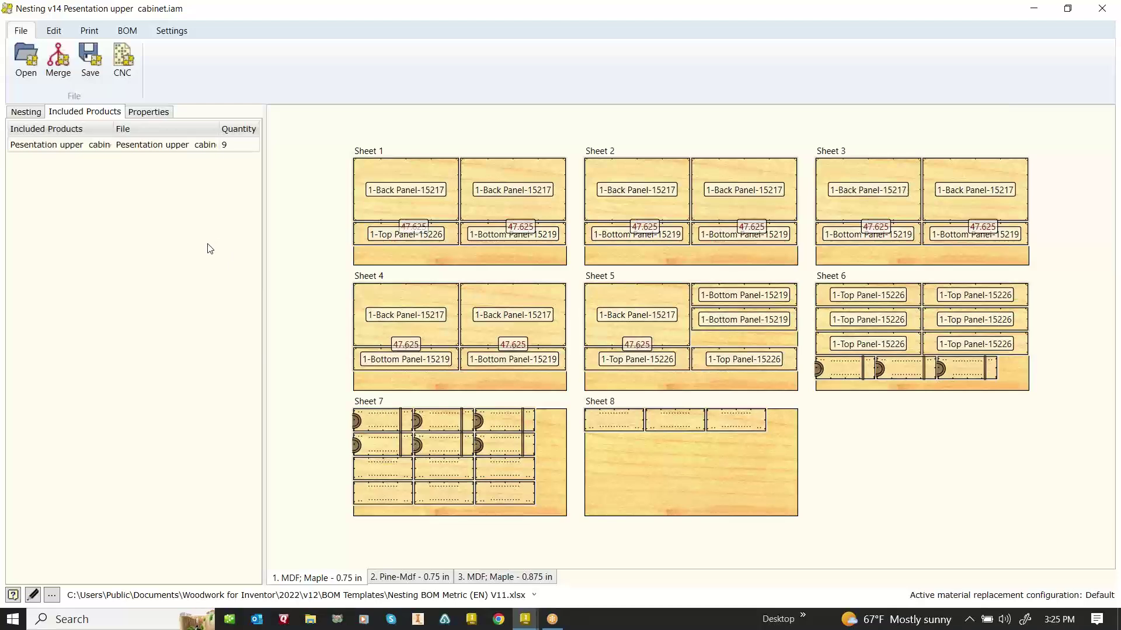
Examine the panel layout across the 0.75 in maple MDF sheets for the increased cabinet quantity
scroll(616, 185, "down", 1)
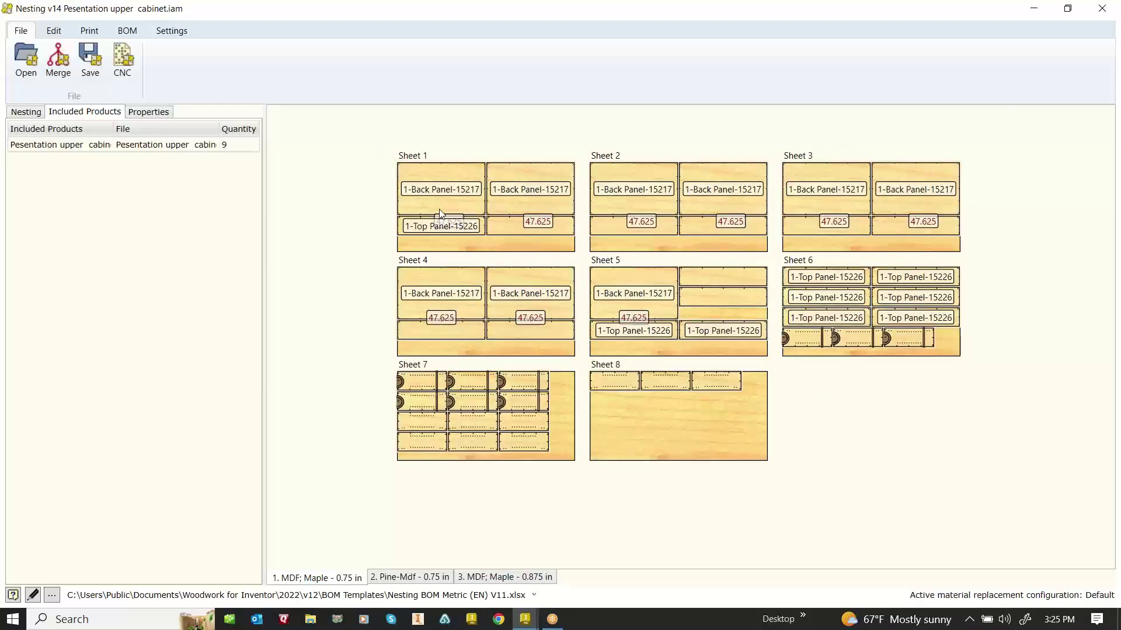
scroll(449, 197, "up", 1)
scroll(450, 198, "down", 1)
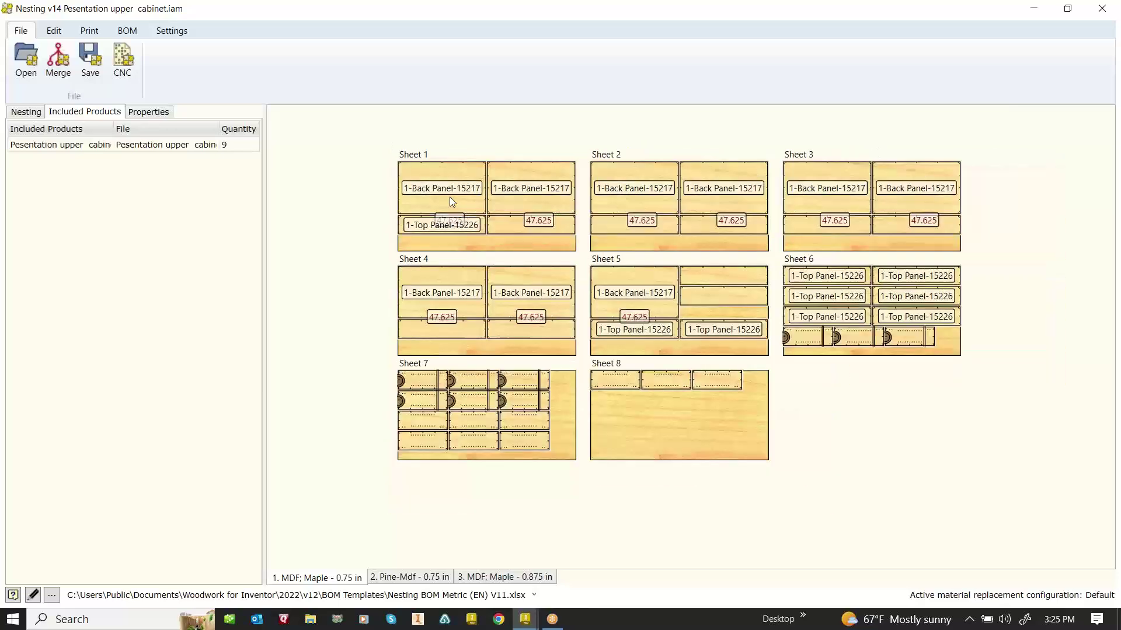
scroll(449, 197, "down", 1)
scroll(450, 195, "up", 1)
scroll(451, 191, "down", 2)
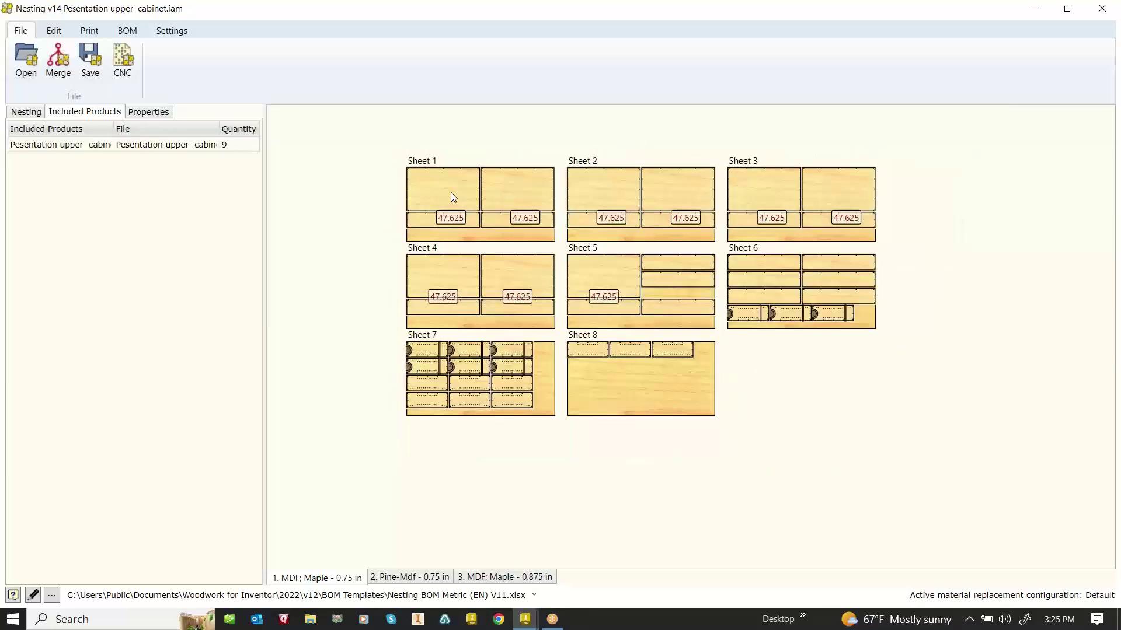
scroll(451, 192, "up", 1)
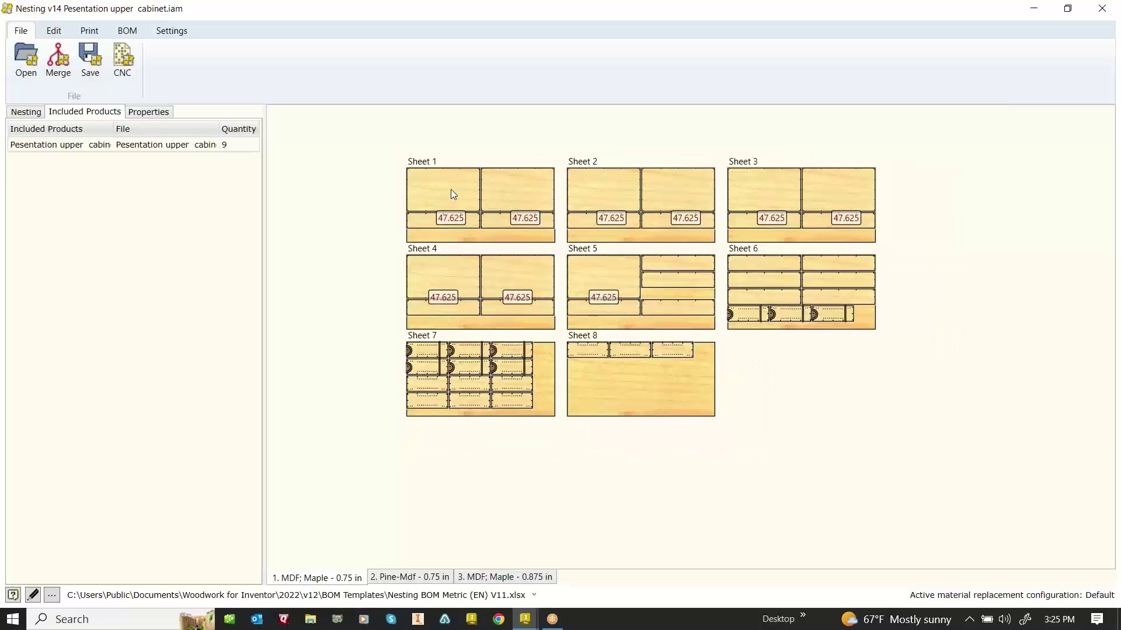
scroll(450, 189, "up", 1)
scroll(451, 189, "up", 3)
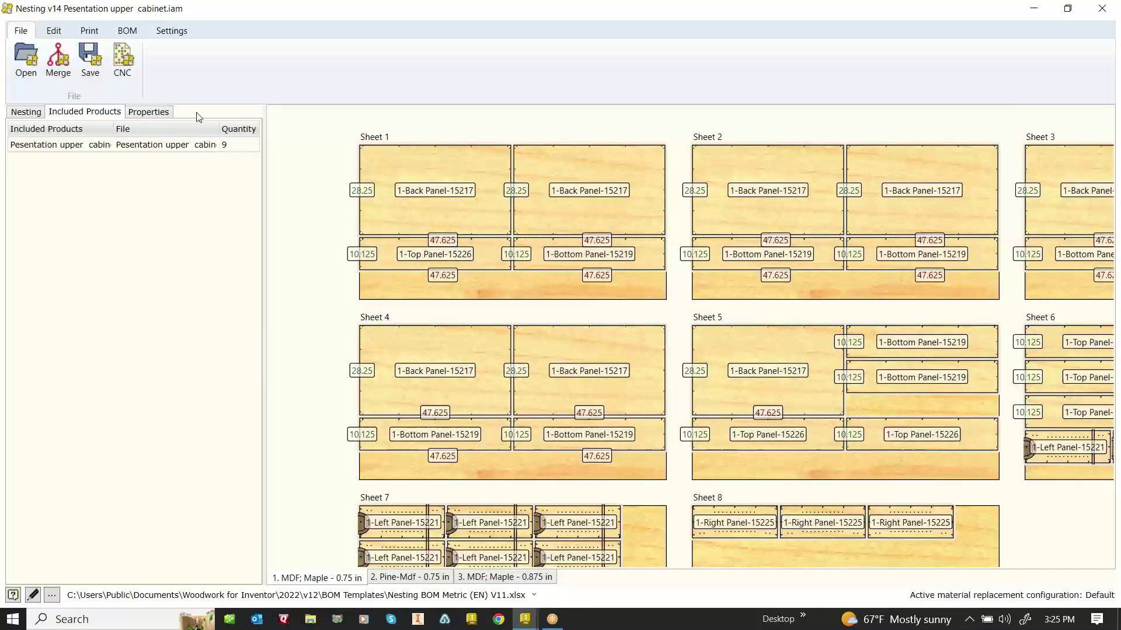
Apply onion skin to the nested 0.75 in maple MDF parts, inspect the part outlines, and remove the onion skin
left_click(54, 31)
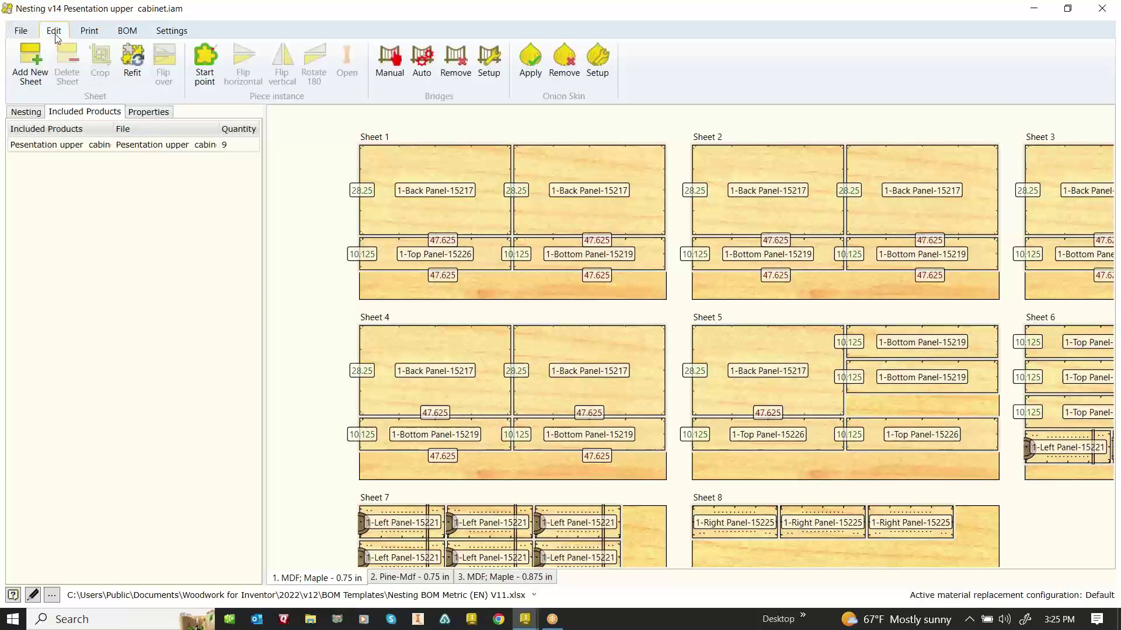
left_click(530, 59)
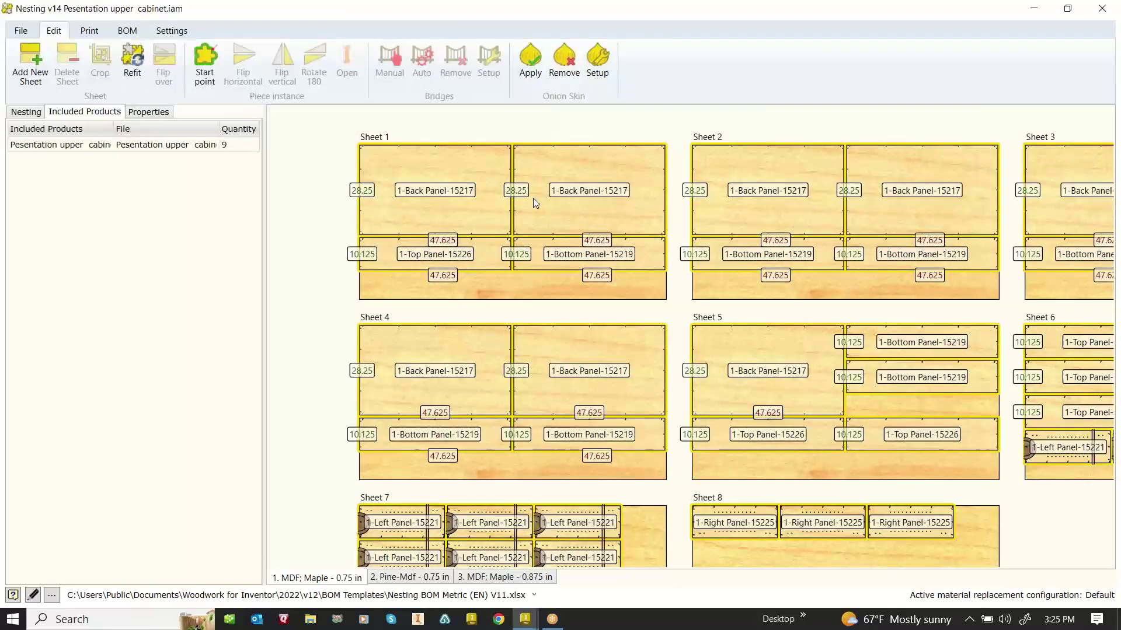
scroll(534, 198, "up", 1)
scroll(495, 252, "up", 1)
scroll(495, 252, "up", 2)
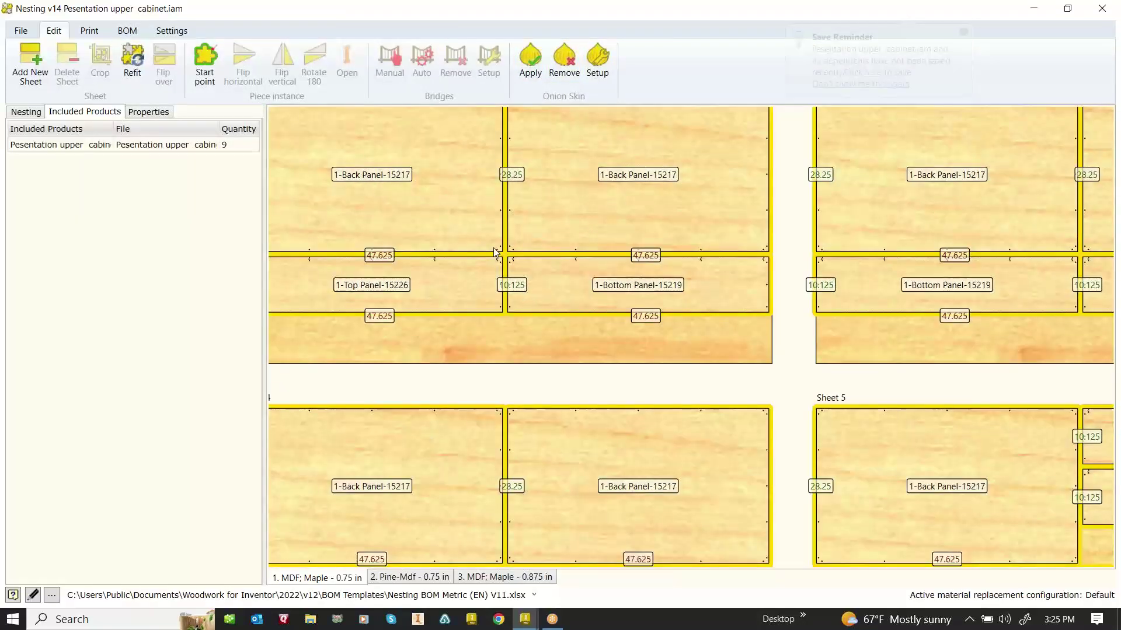
left_click(565, 58)
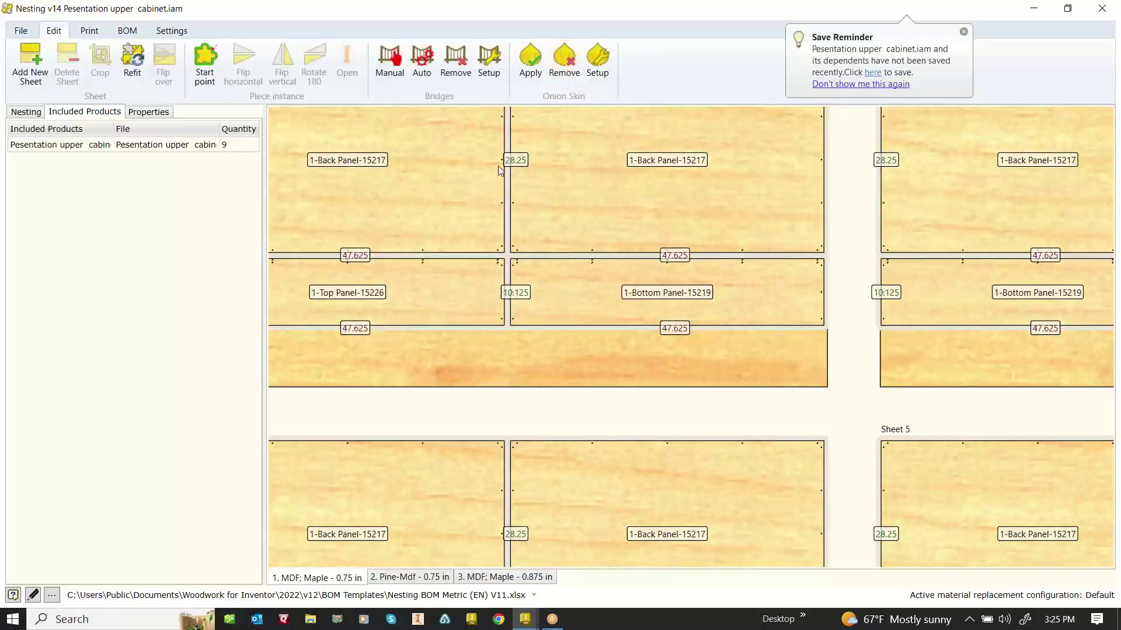
Generate automatic bridges for the nested parts and try to remove the bridges from the bottom panel on Sheet 1
left_click(422, 60)
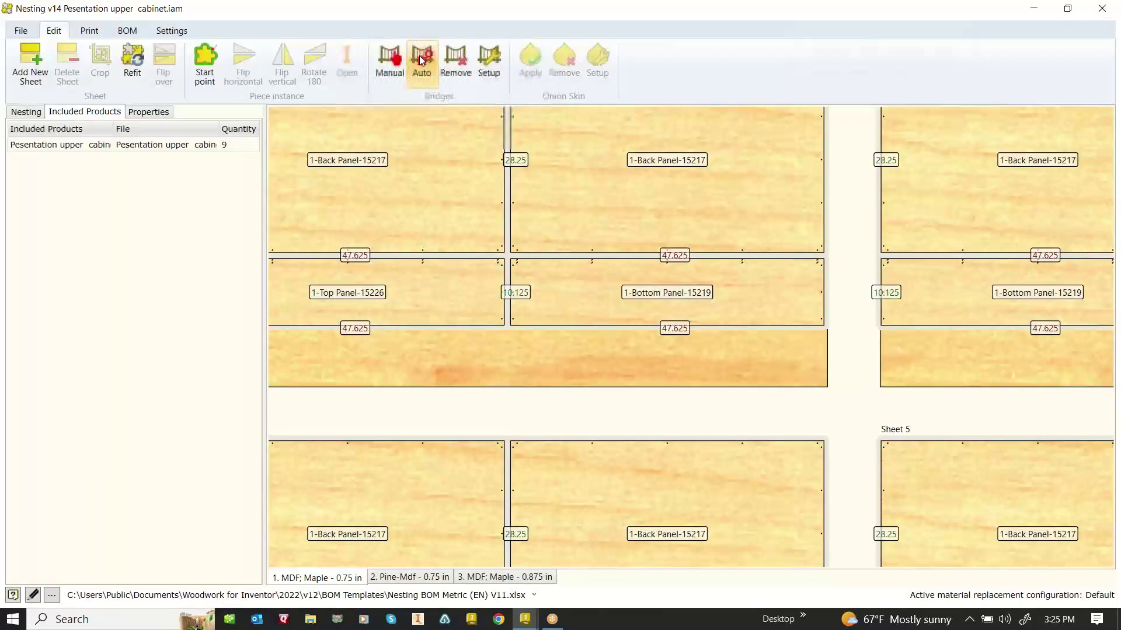
scroll(618, 280, "up", 3)
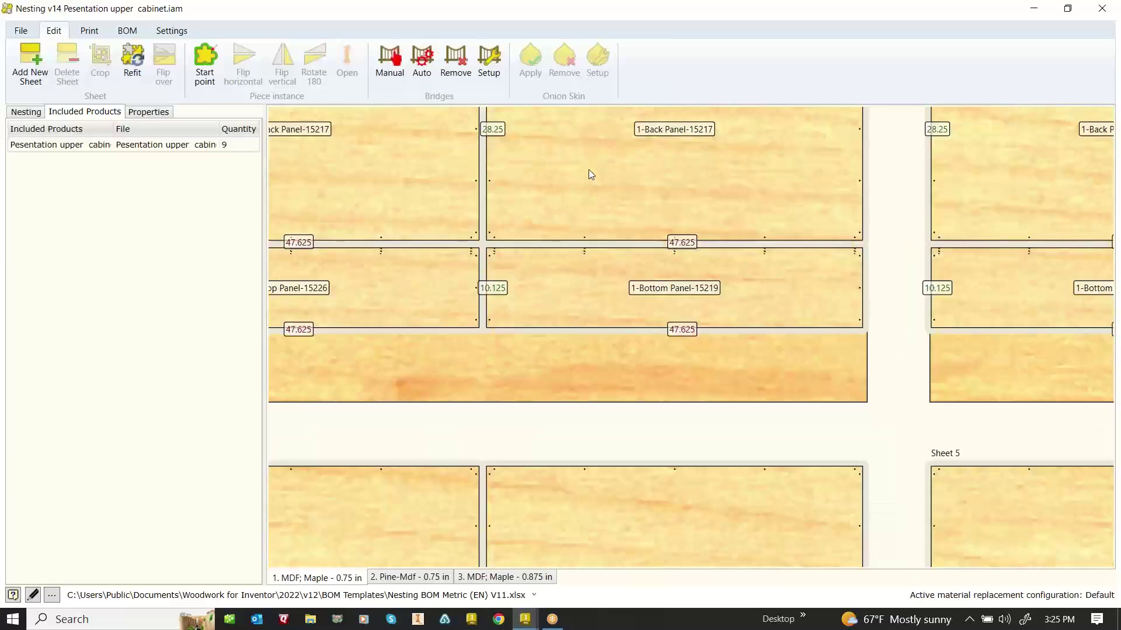
left_click(589, 169)
left_click(523, 250)
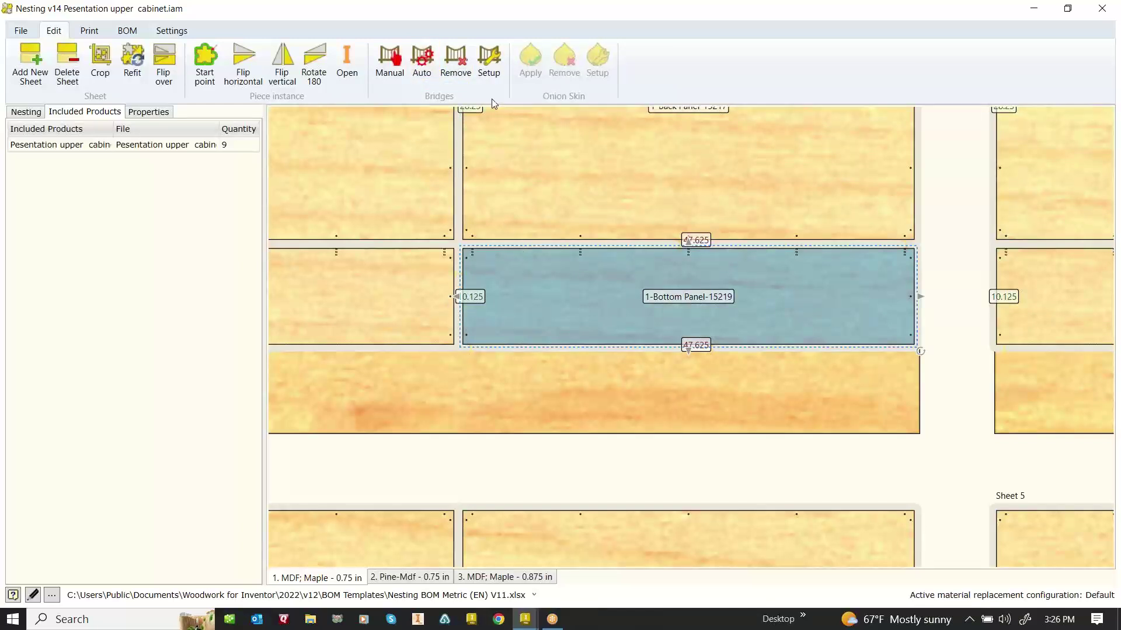
left_click(457, 60)
Inspect the edges of the selected bottom panel and its neighbouring parts on Sheet 1
scroll(505, 227, "up", 2)
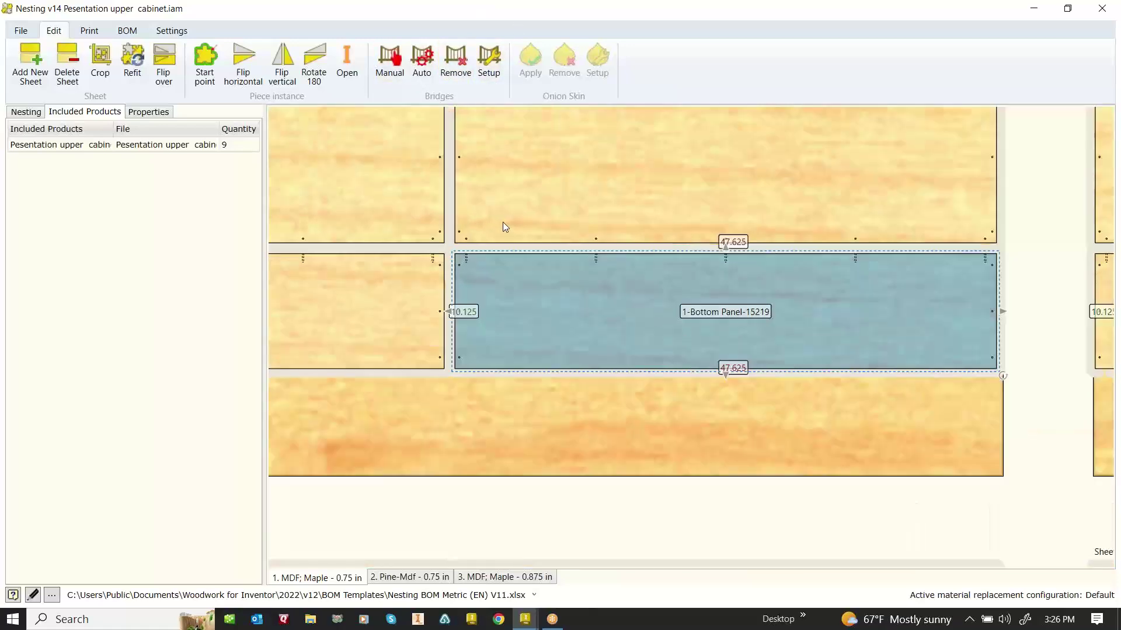
scroll(503, 224, "down", 2)
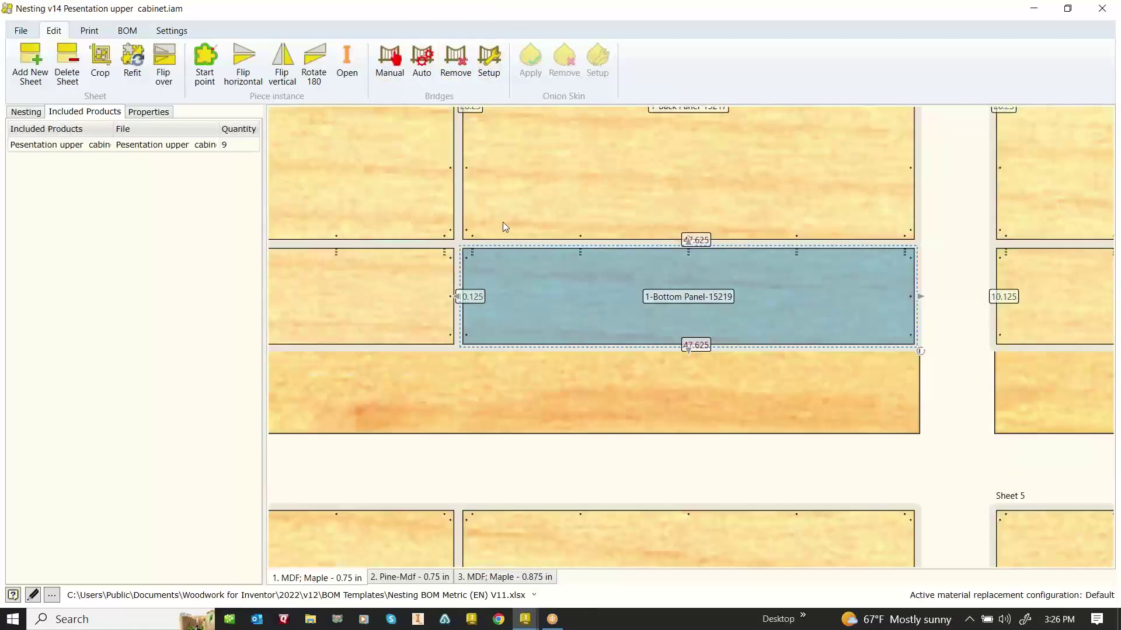
scroll(503, 224, "up", 2)
scroll(505, 227, "up", 2)
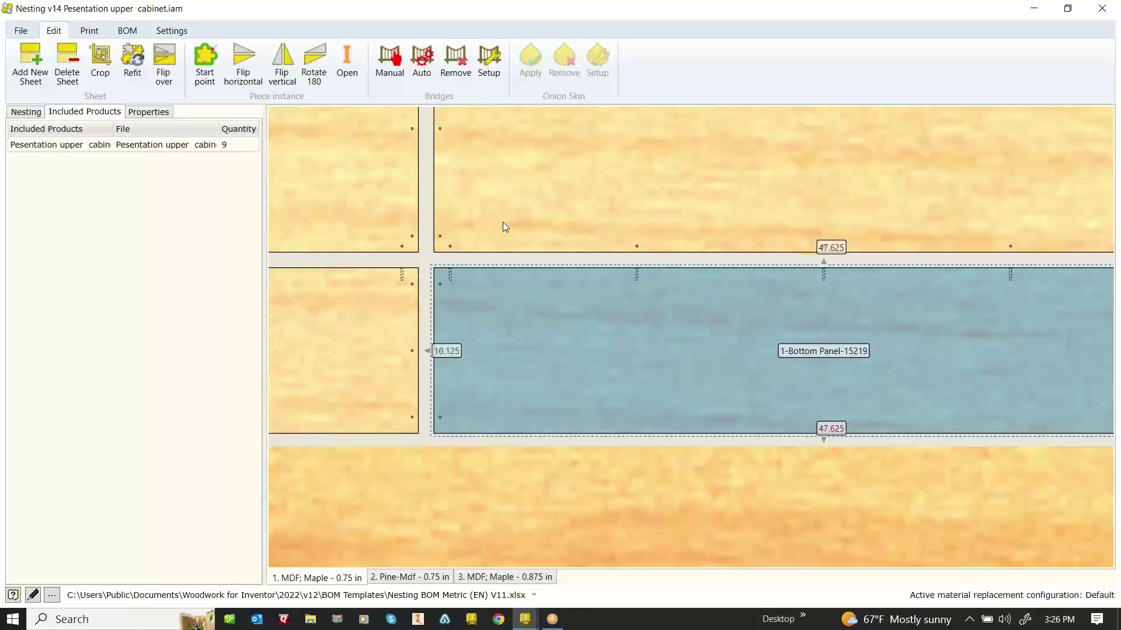
scroll(504, 227, "down", 1)
scroll(505, 227, "down", 3)
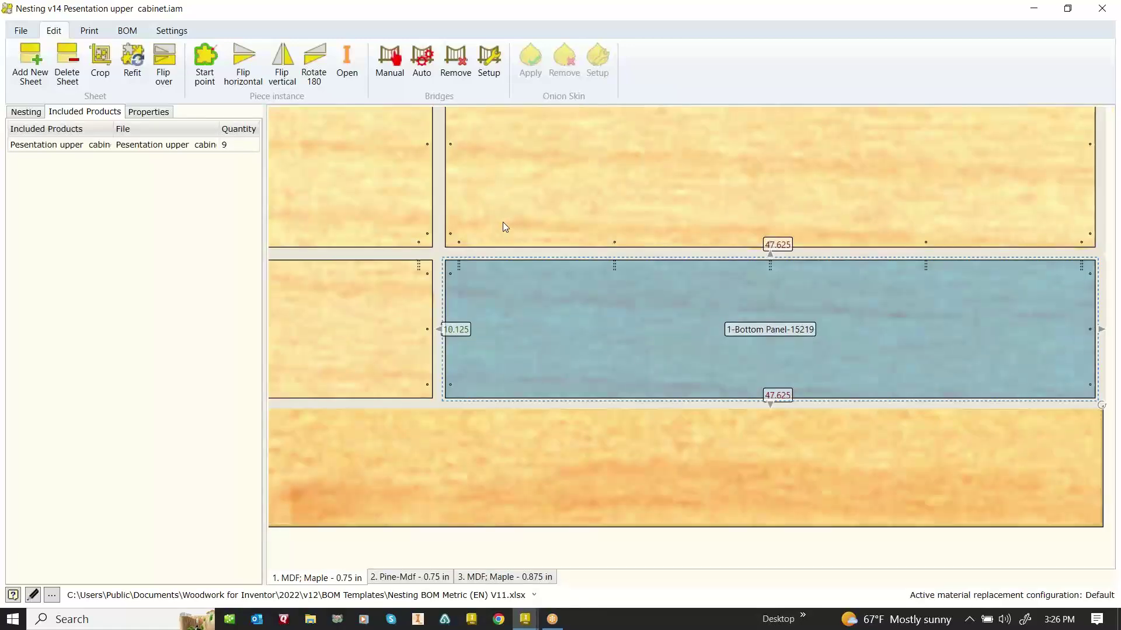
scroll(504, 226, "down", 1)
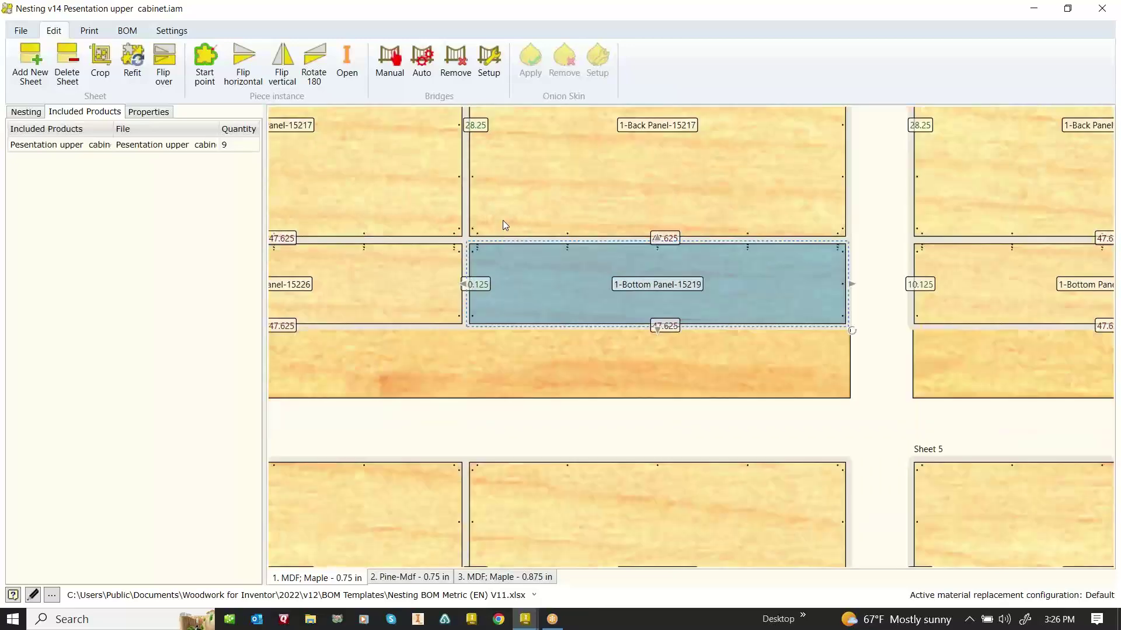
scroll(504, 225, "down", 2)
scroll(503, 222, "down", 4)
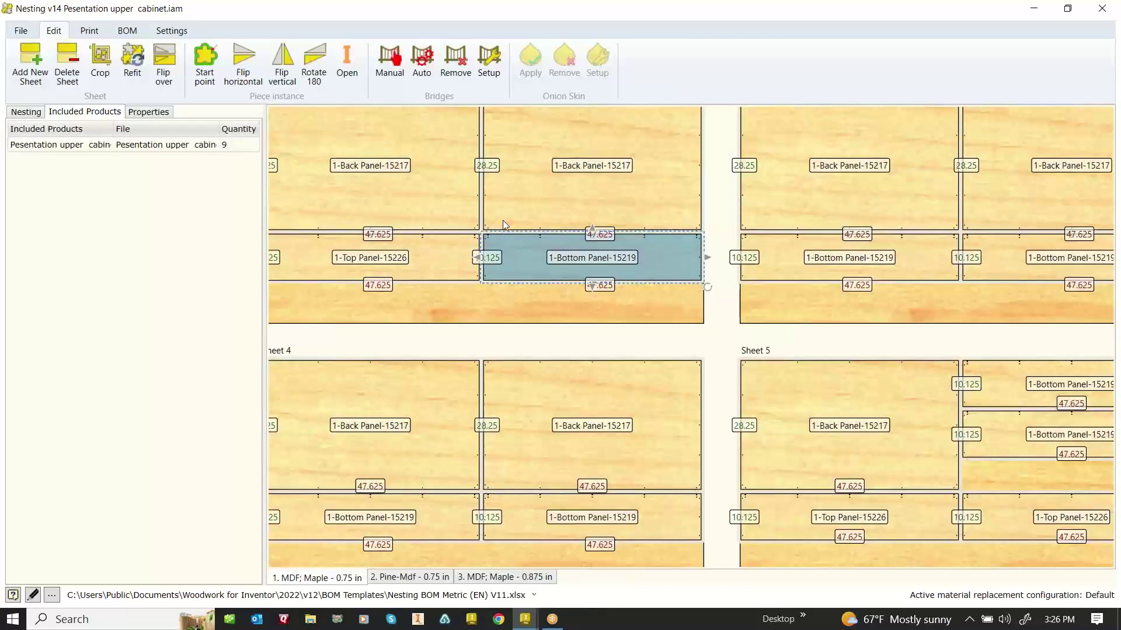
scroll(503, 222, "down", 1)
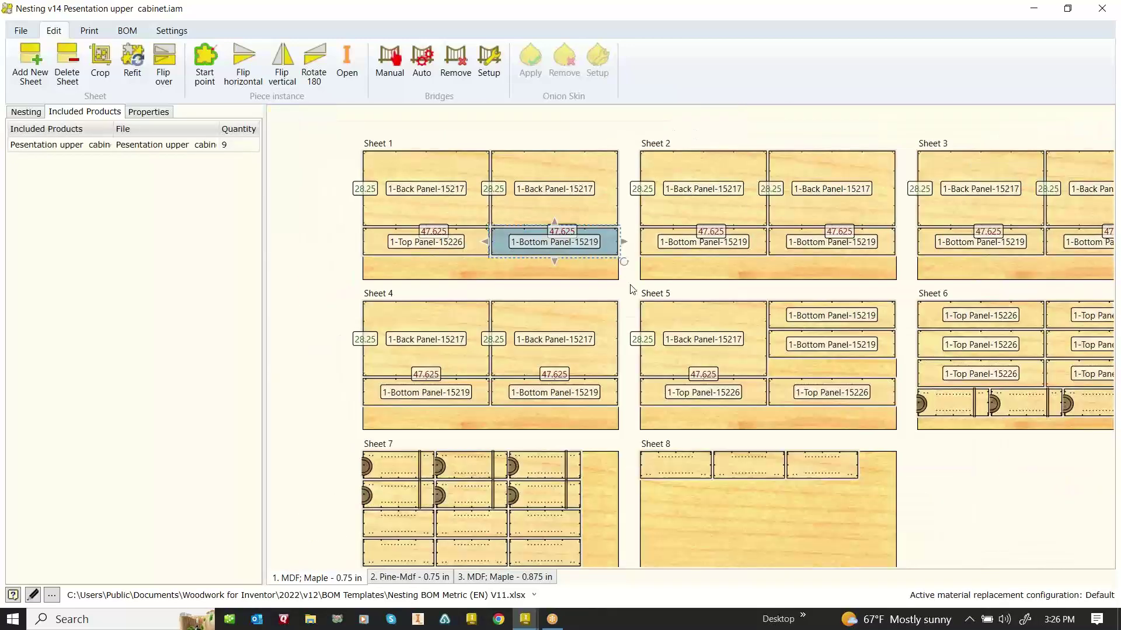
Flip the last of the three left panels on Sheet 6 vertically back and forth, and deselect it
middle_click_drag(723, 306, 552, 281)
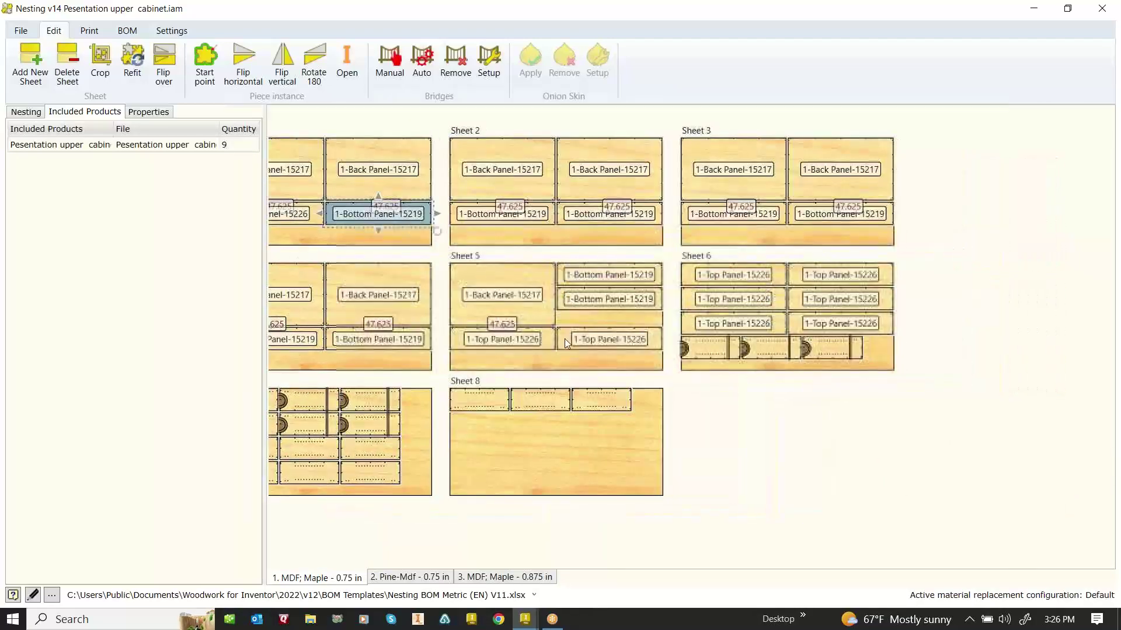
scroll(833, 382, "up", 4)
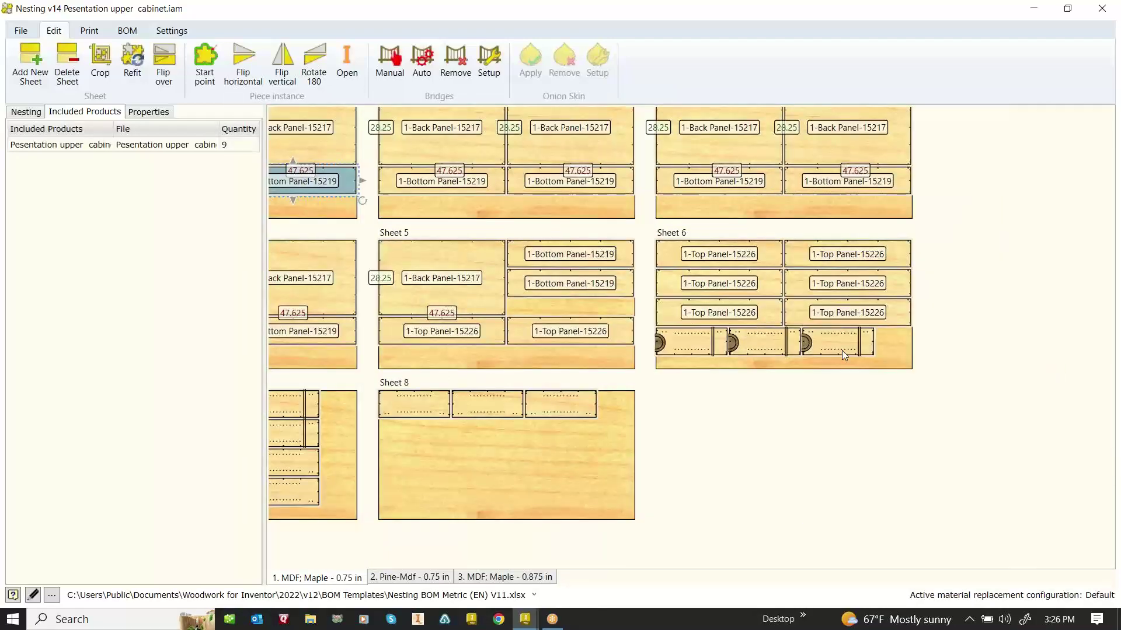
left_click(840, 406)
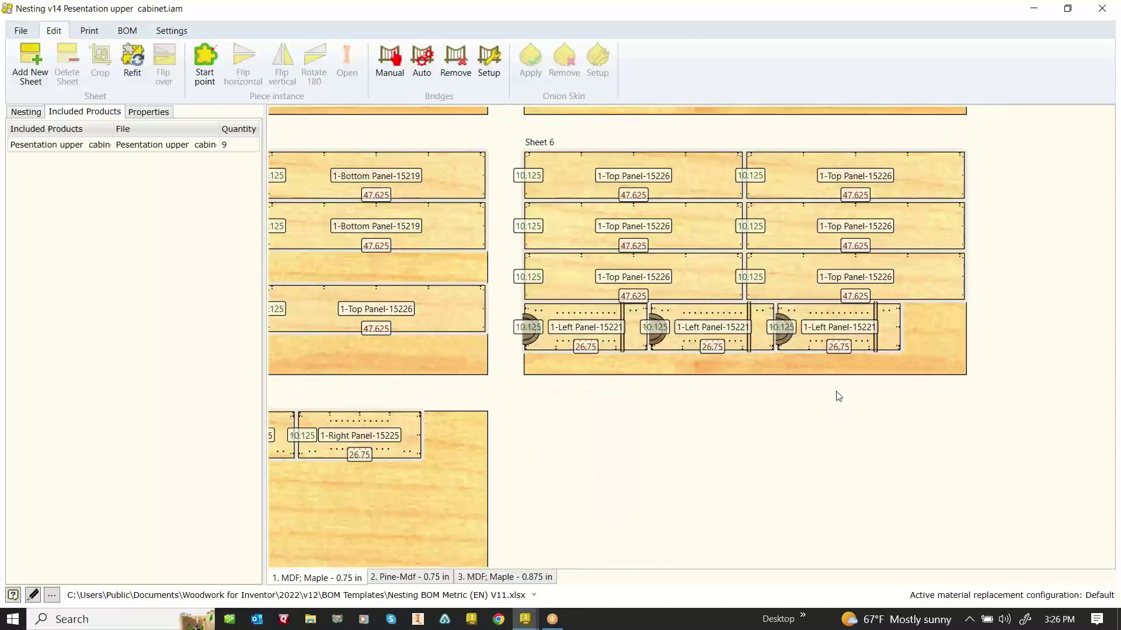
left_click(822, 322)
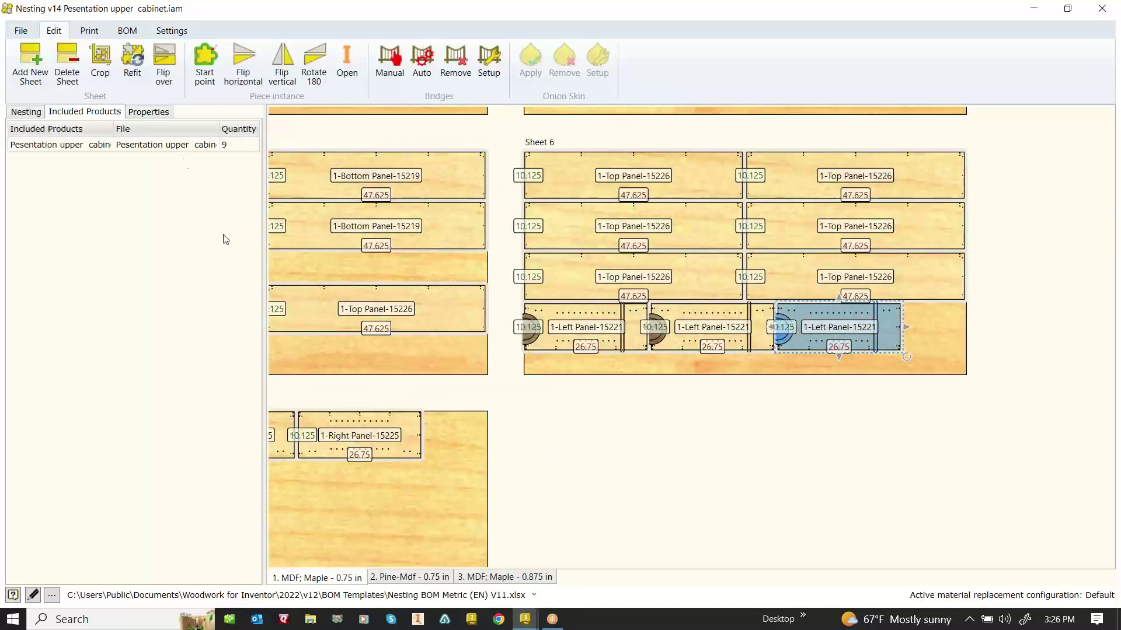
left_click(287, 61)
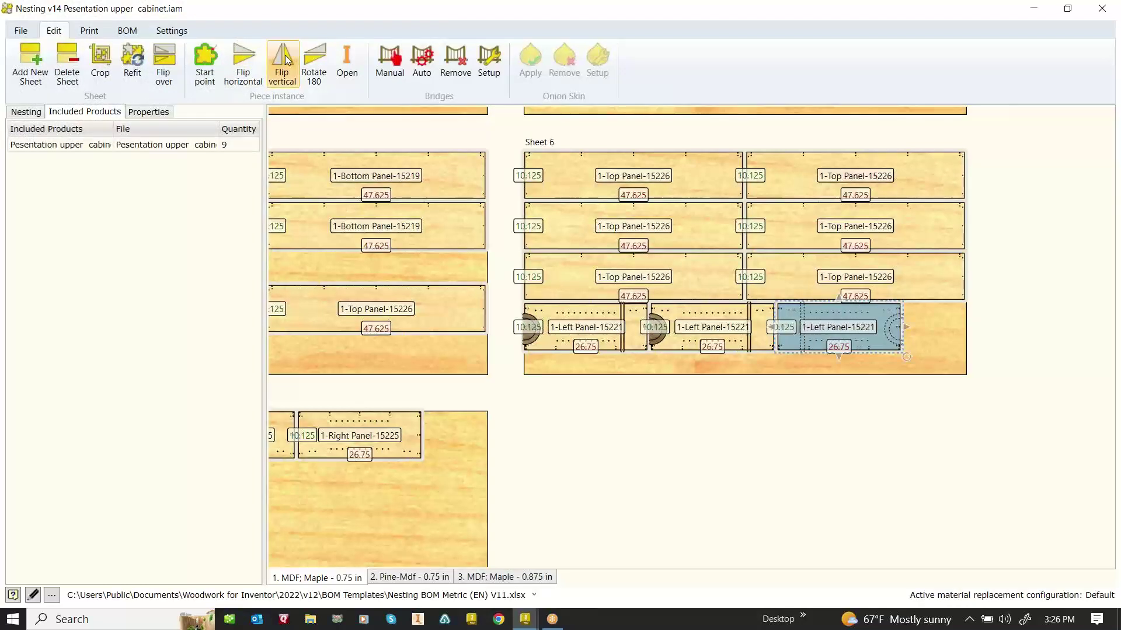
left_click(286, 61)
left_click(287, 59)
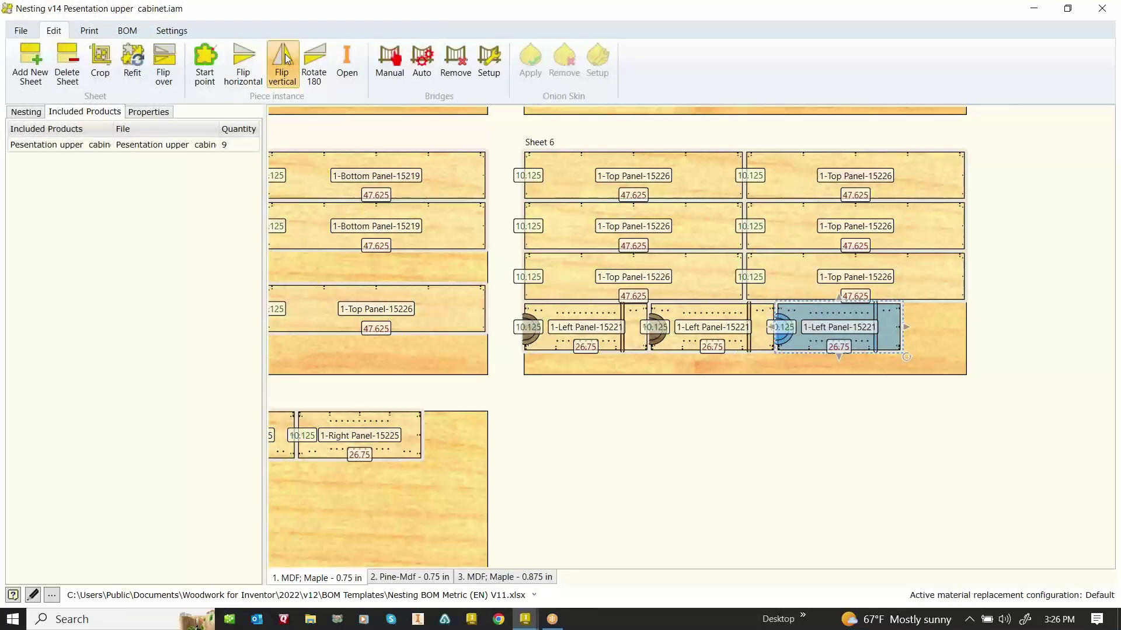
left_click(287, 59)
left_click(285, 53)
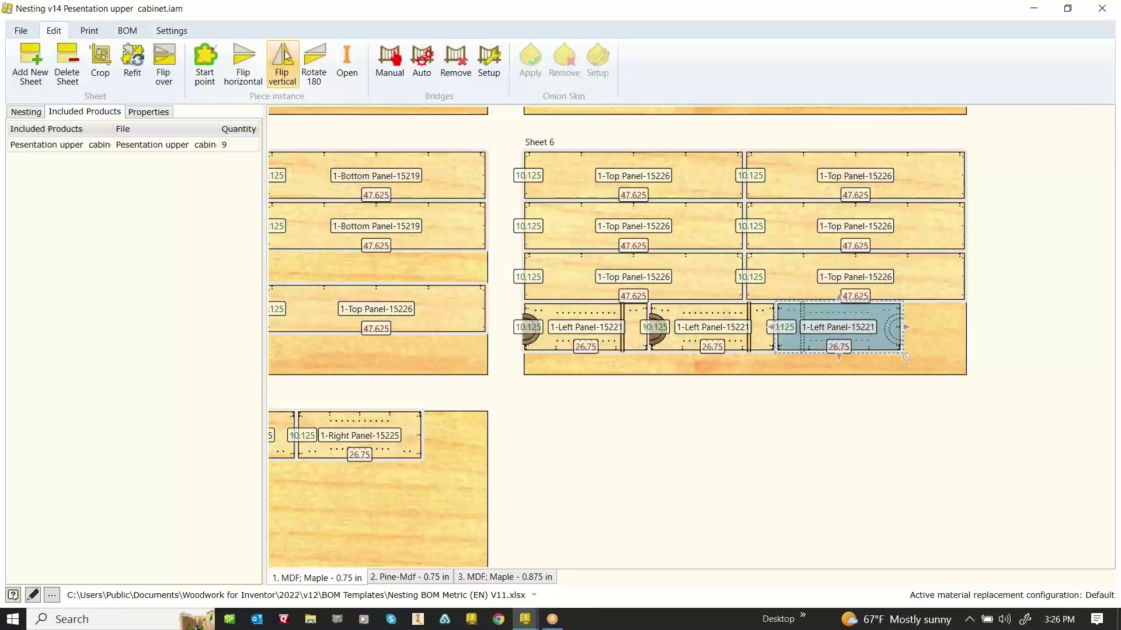
left_click(285, 52)
left_click(700, 420)
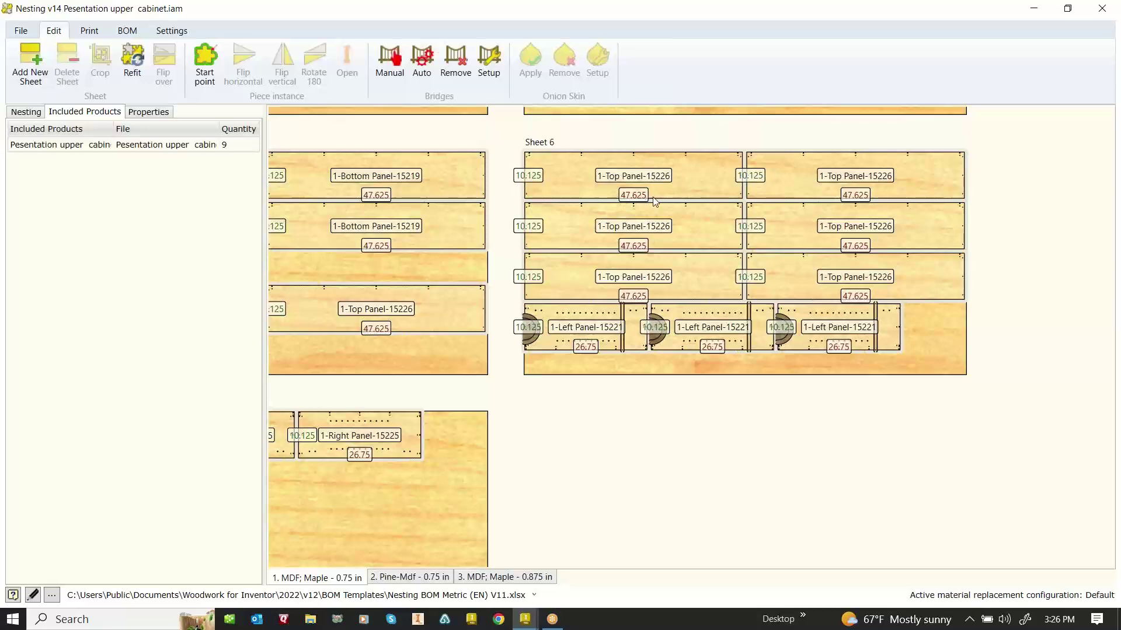
Add a new 97 in by 49 in sheet with a 0.1969 in margin to the 0.75 in maple MDF nesting
scroll(664, 457, "up", 1)
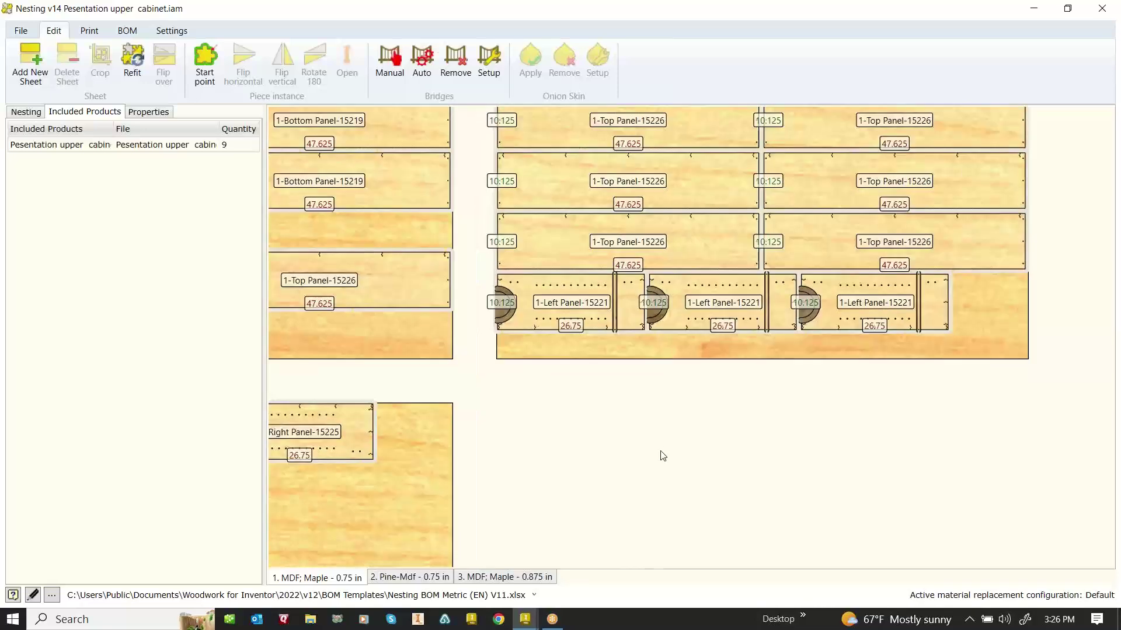
scroll(664, 453, "down", 1)
scroll(653, 432, "down", 1)
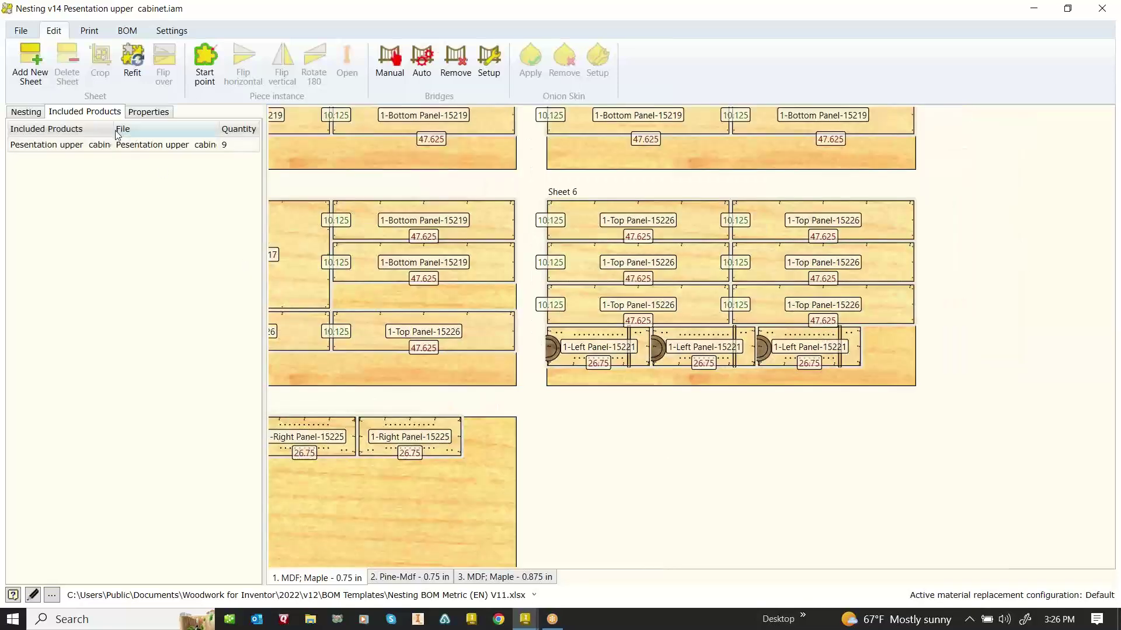
left_click(30, 63)
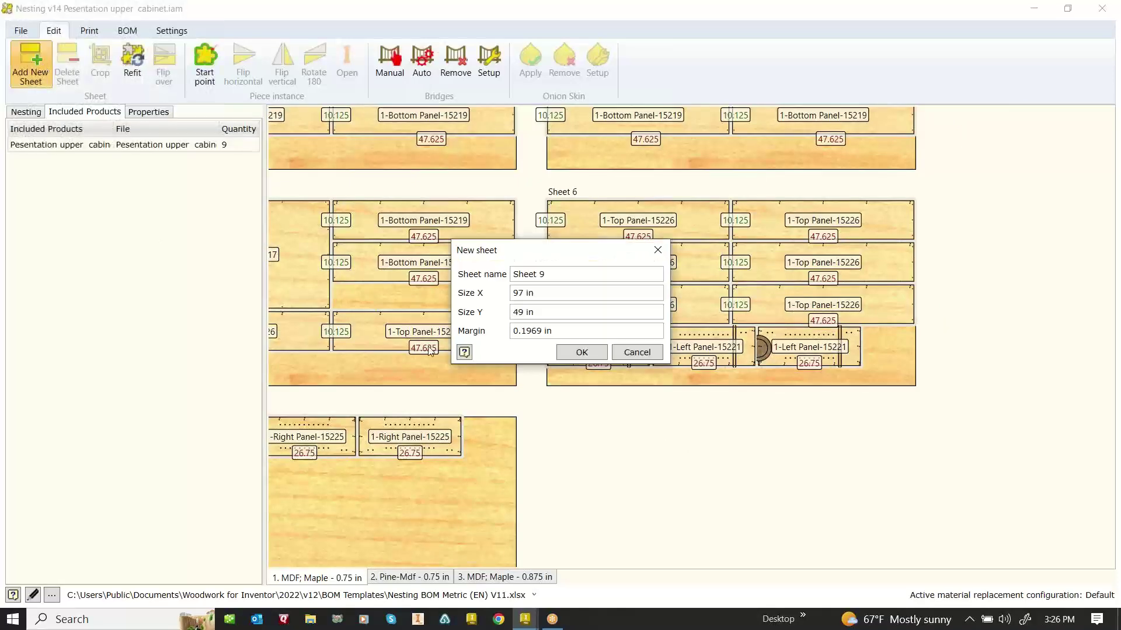
left_click(581, 352)
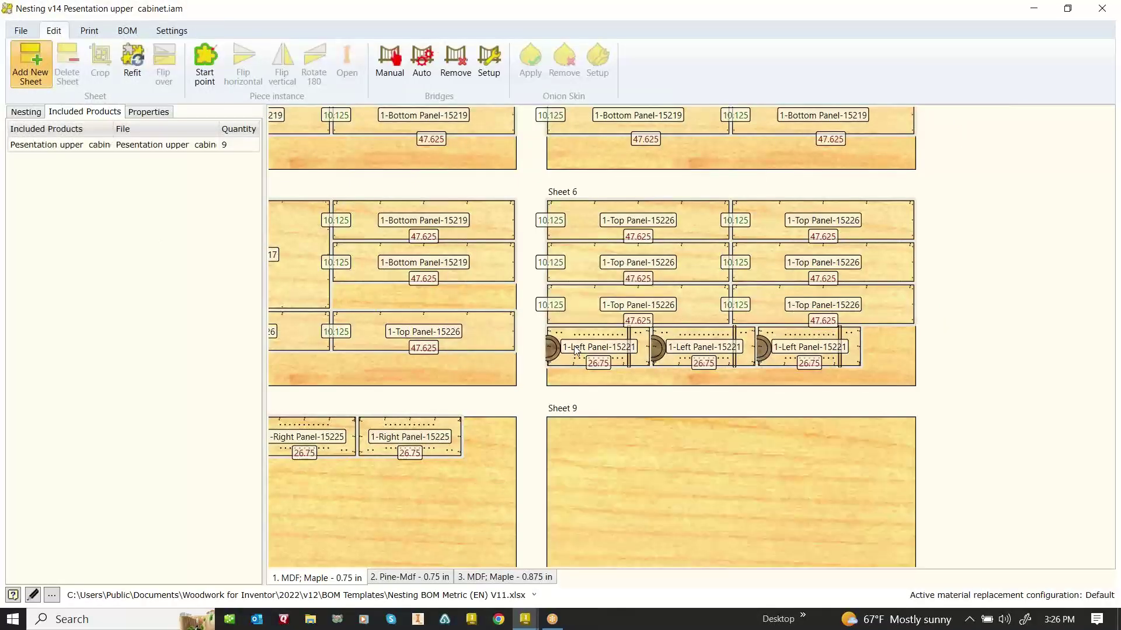
Copy the last panel in the row on Sheet 8 and try to paste it onto the empty Sheet 9
scroll(678, 428, "down", 3)
middle_click_drag(667, 405, 488, 342)
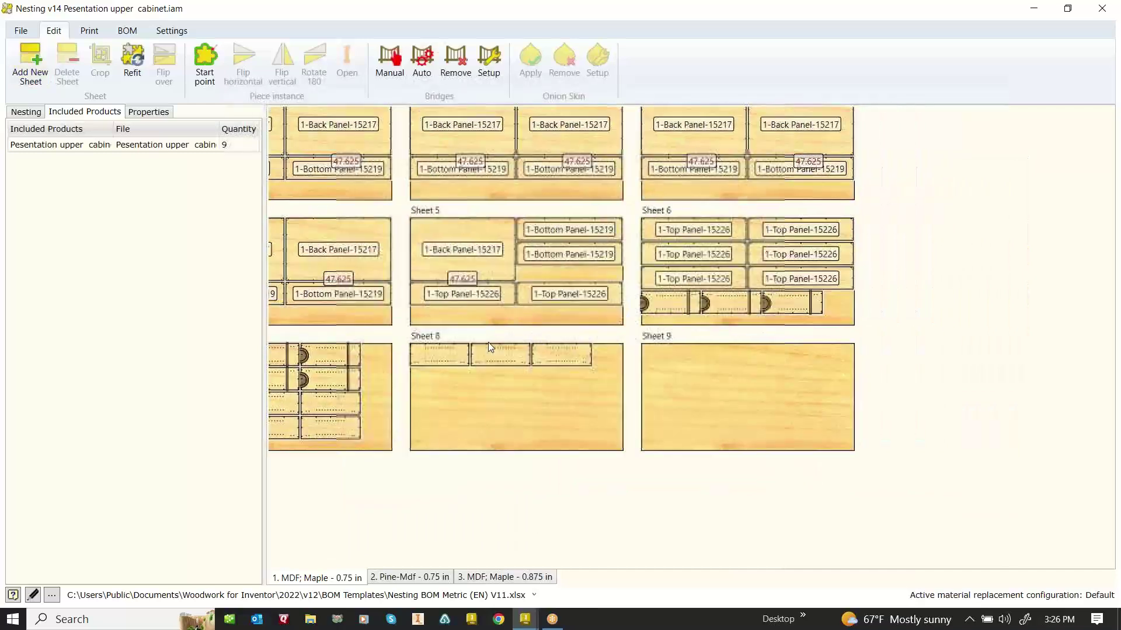
left_click(559, 357)
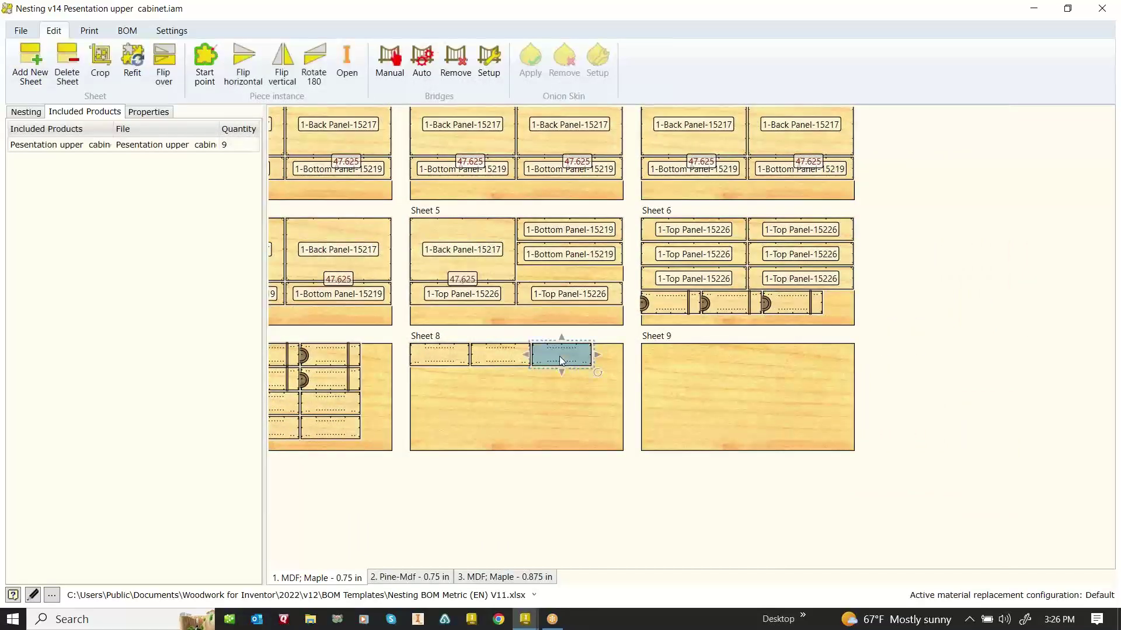
right_click(559, 356)
left_click(597, 104)
right_click(686, 374)
left_click(724, 123)
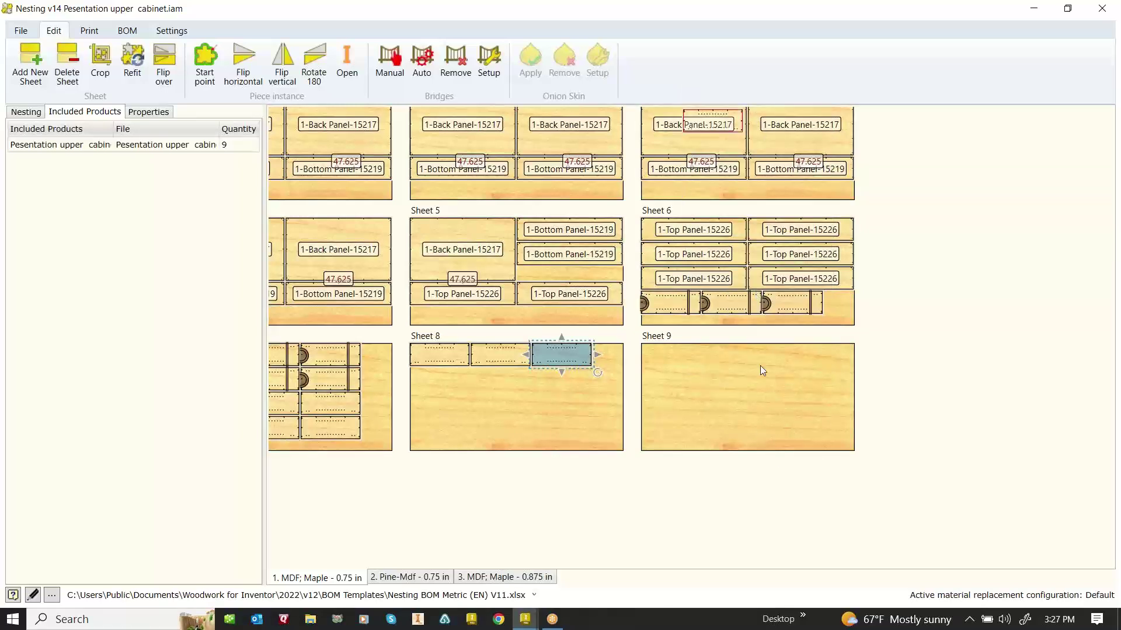
Paste the copied panel onto Sheet 9, move it near the sheet's left edge, and paste it once more
left_click(723, 386)
right_click(722, 383)
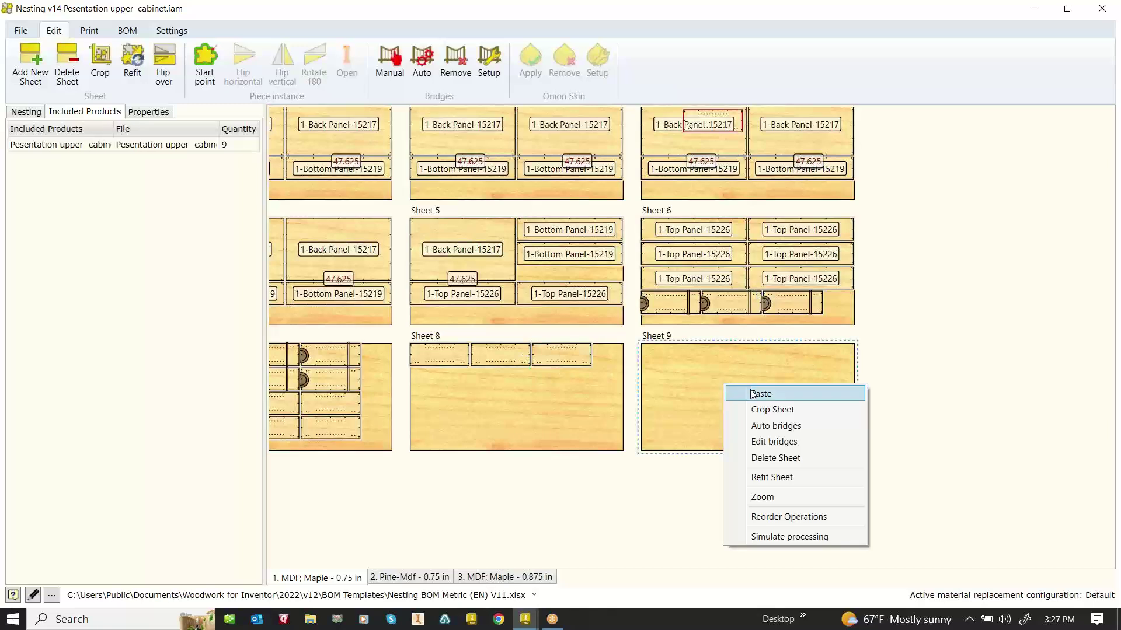
left_click(747, 393)
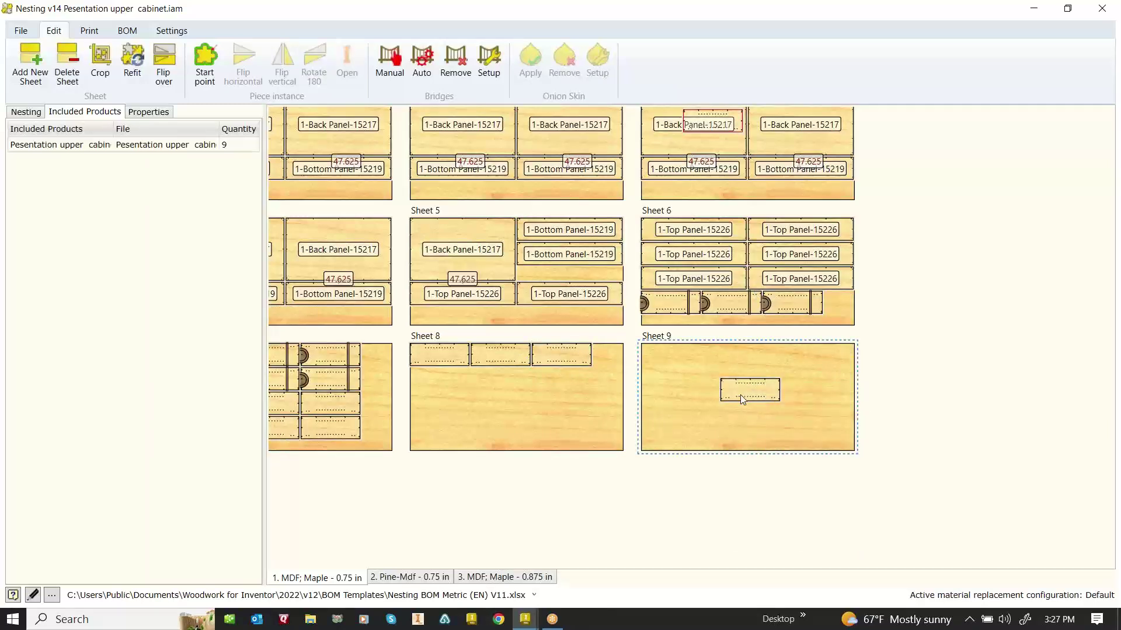
left_click_drag(740, 395, 672, 387)
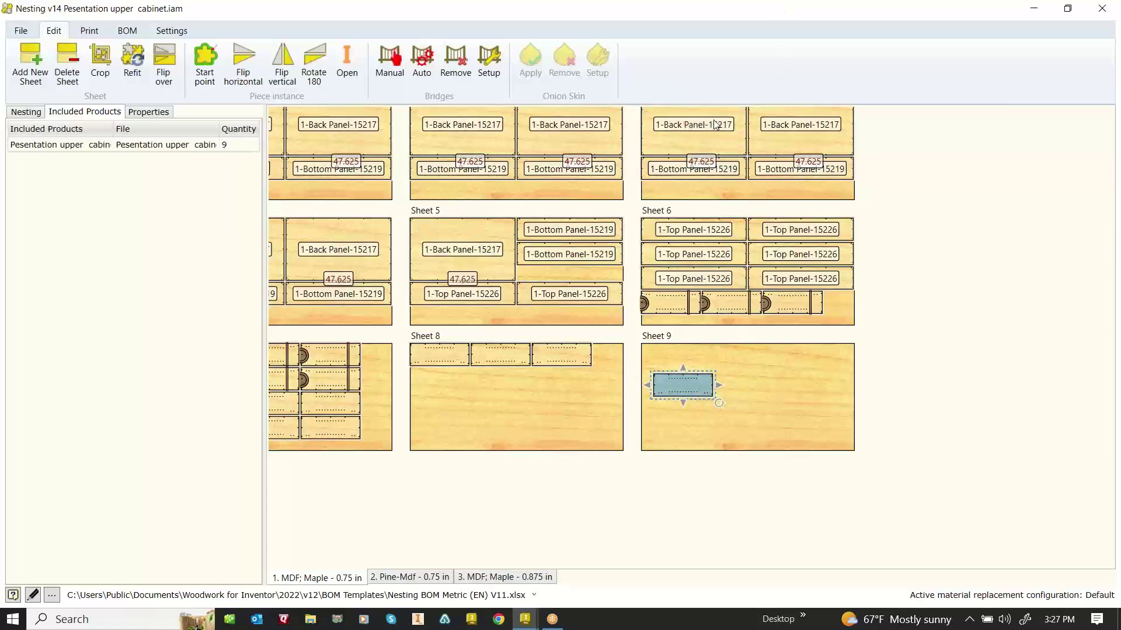
key("ctrl+v")
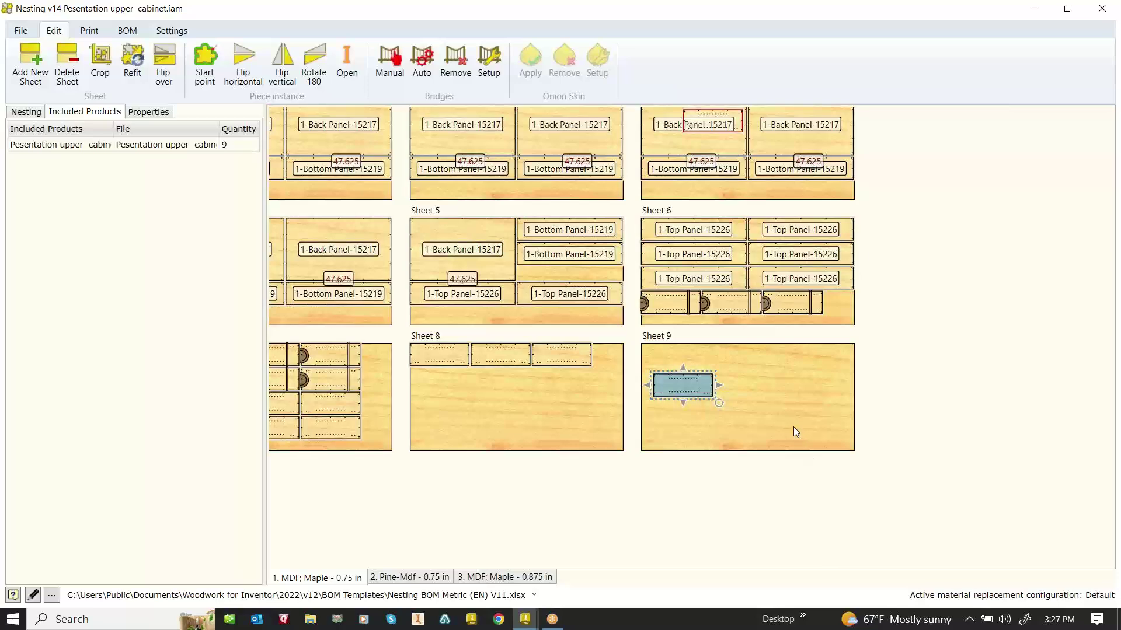
middle_click_drag(816, 347, 948, 378)
left_click(829, 425)
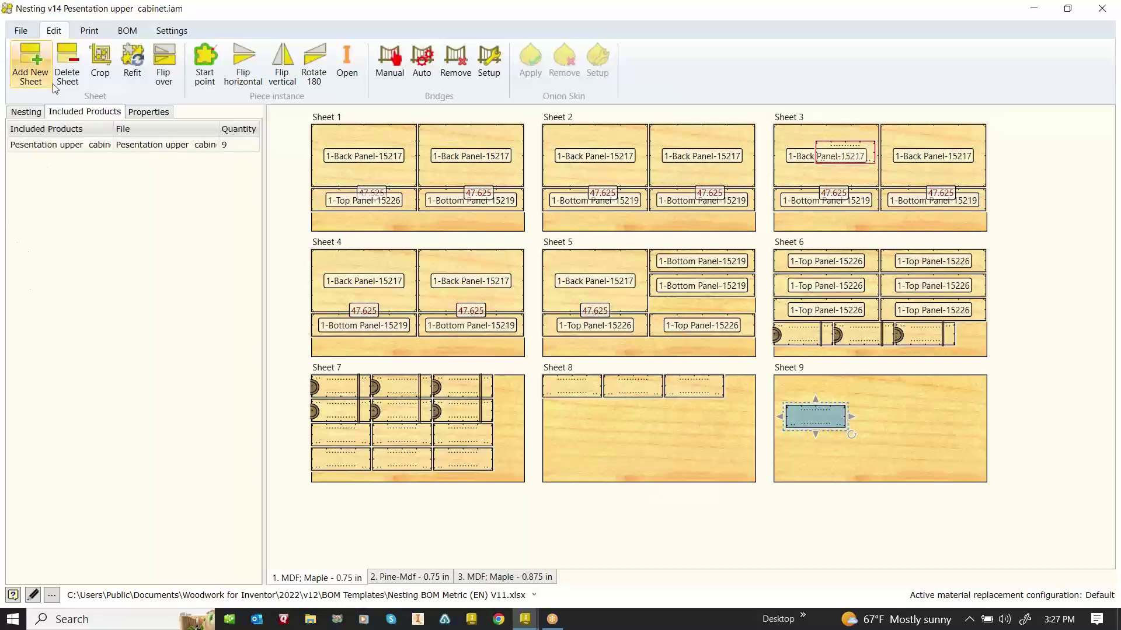
Browse the available Excel templates for the nesting BOM without choosing a different one
left_click(128, 30)
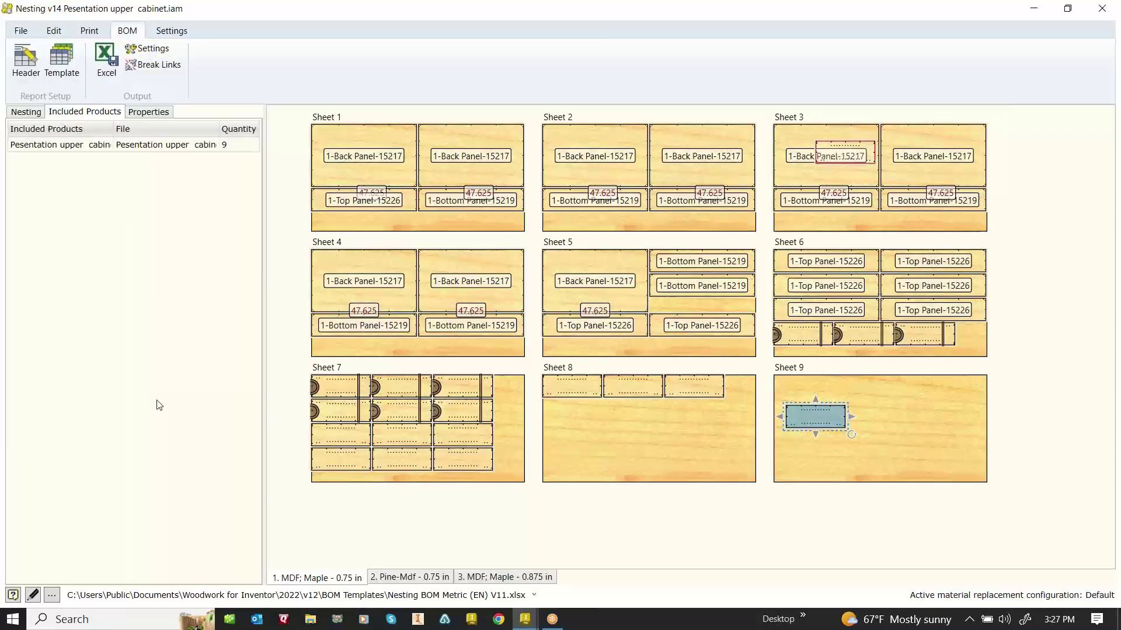
left_click(63, 59)
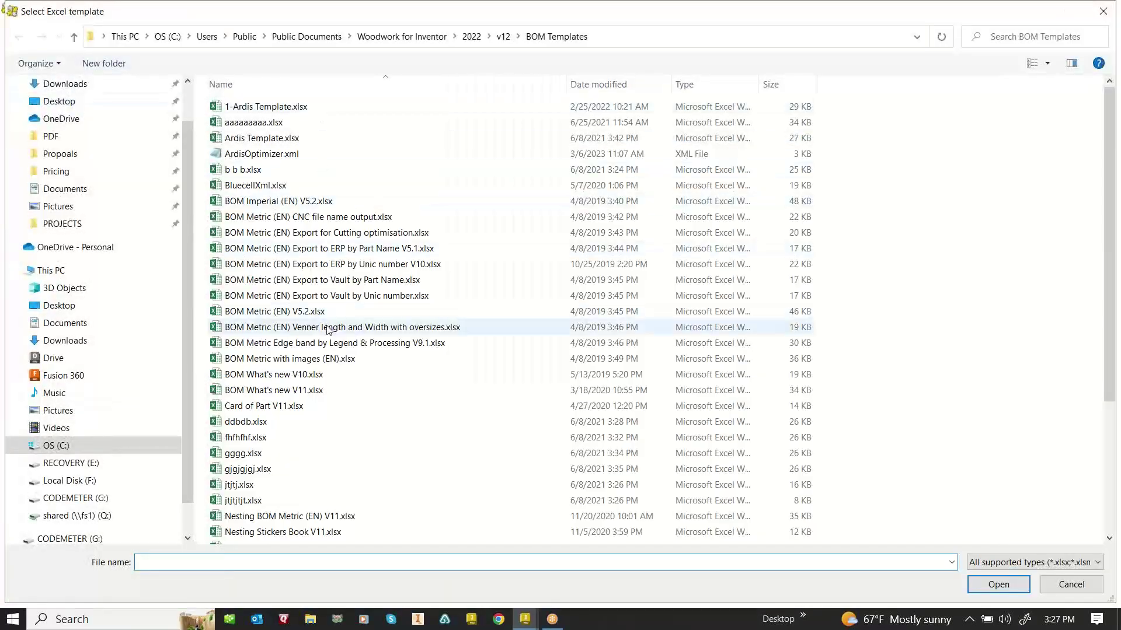
scroll(329, 330, "down", 3)
scroll(329, 330, "down", 1)
scroll(328, 329, "up", 4)
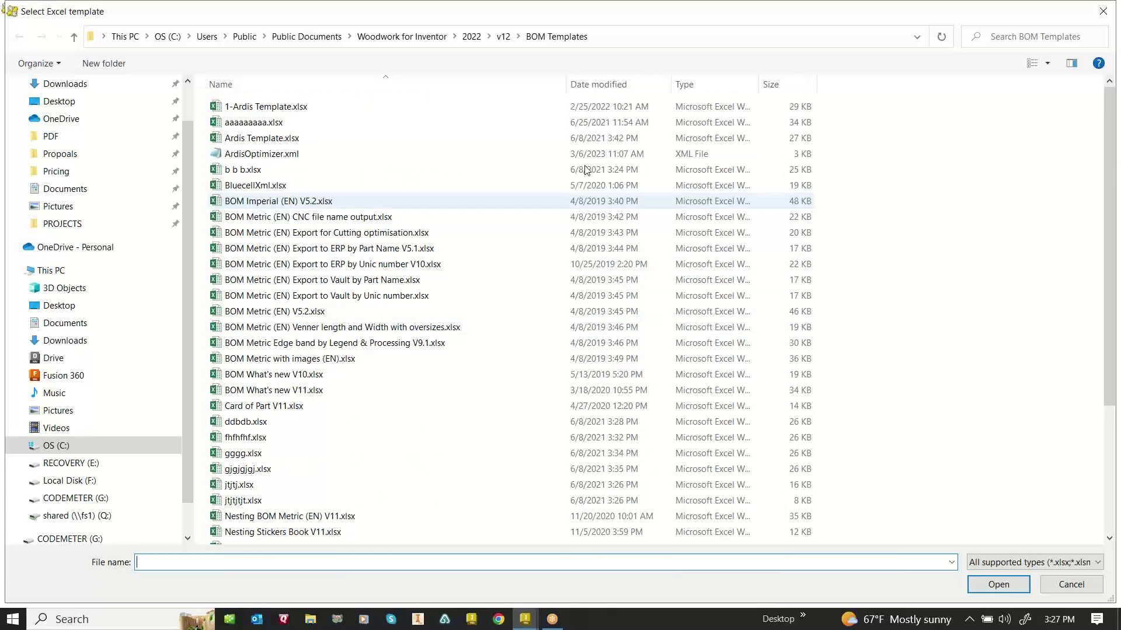
left_click(1101, 13)
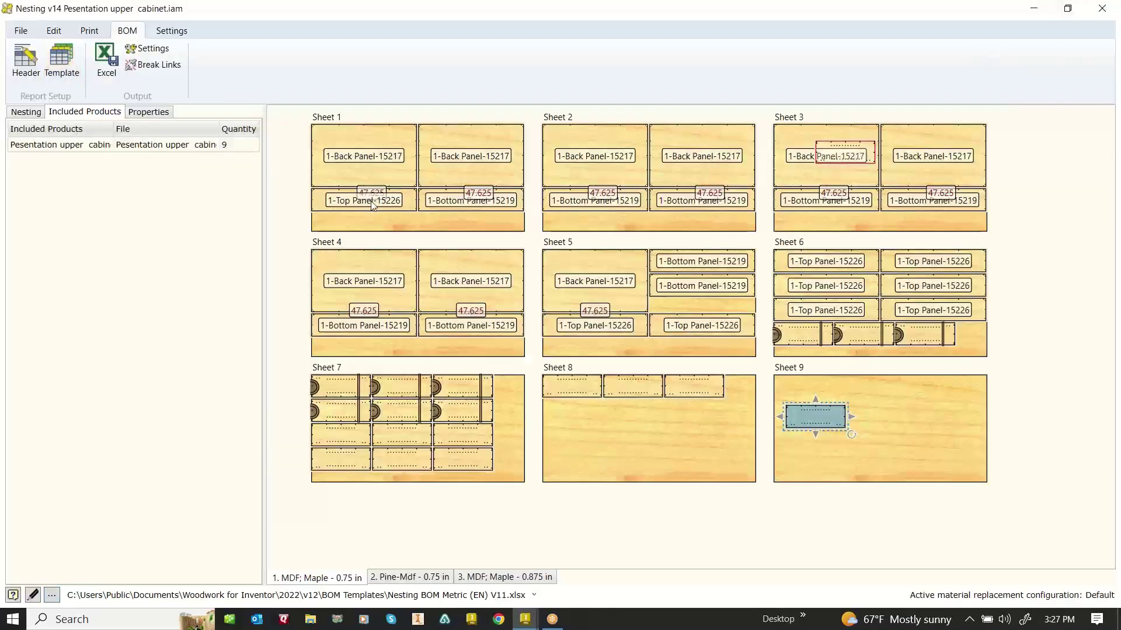
Export the nesting BOM to Pesentation upper cabinet.xlsx in the presentation folder, overwriting the existing file, and open the exported workbook
left_click(107, 58)
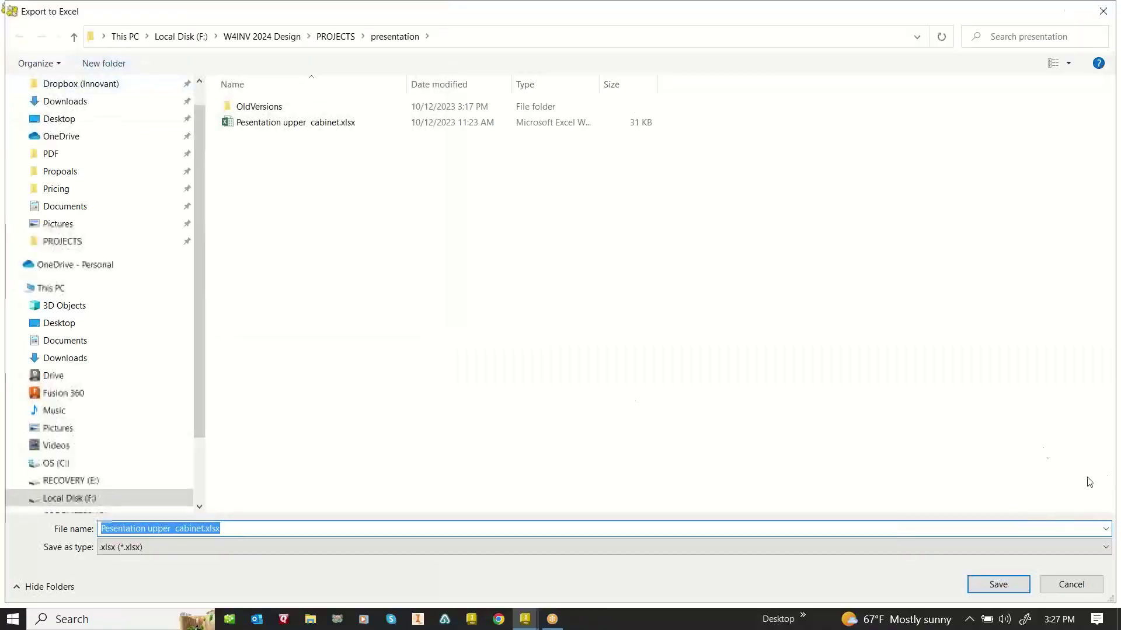
left_click(998, 585)
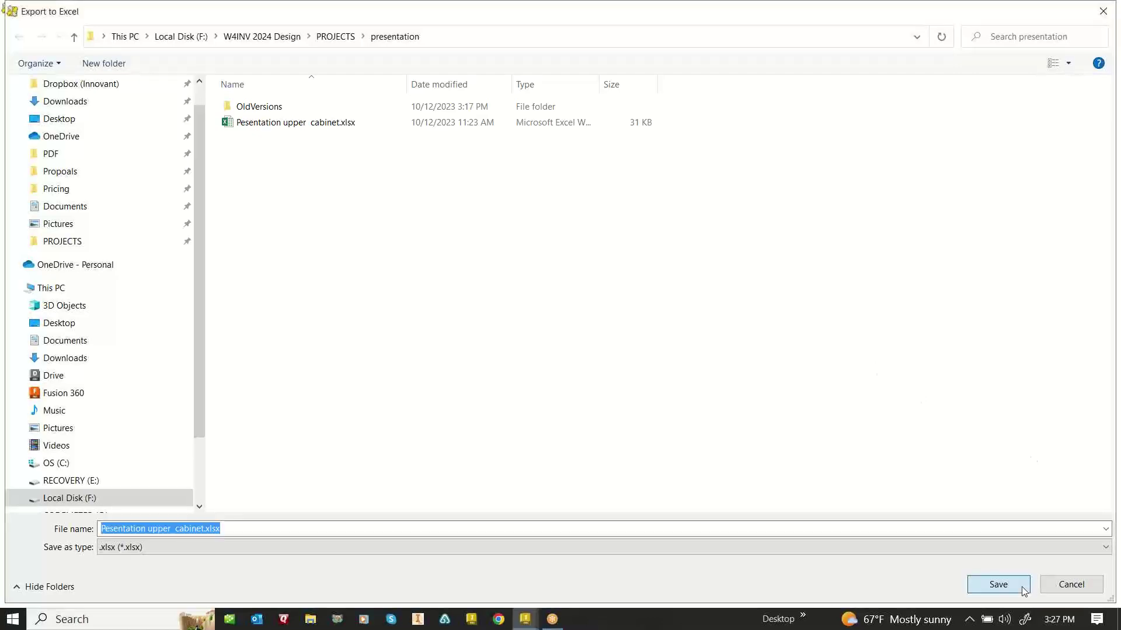
left_click(611, 349)
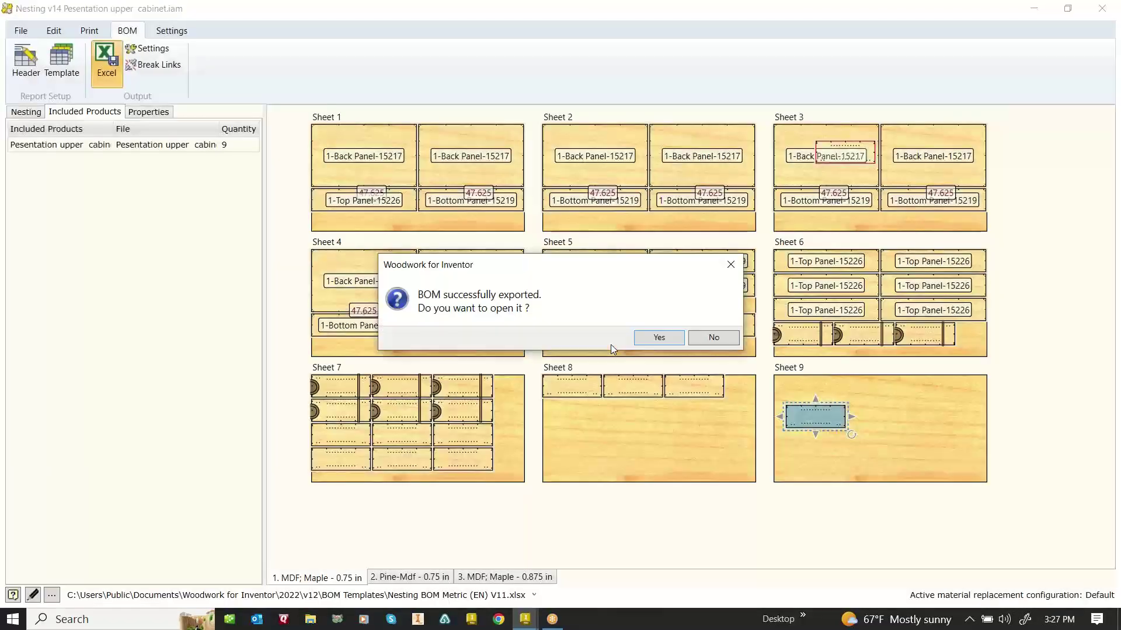
left_click(658, 337)
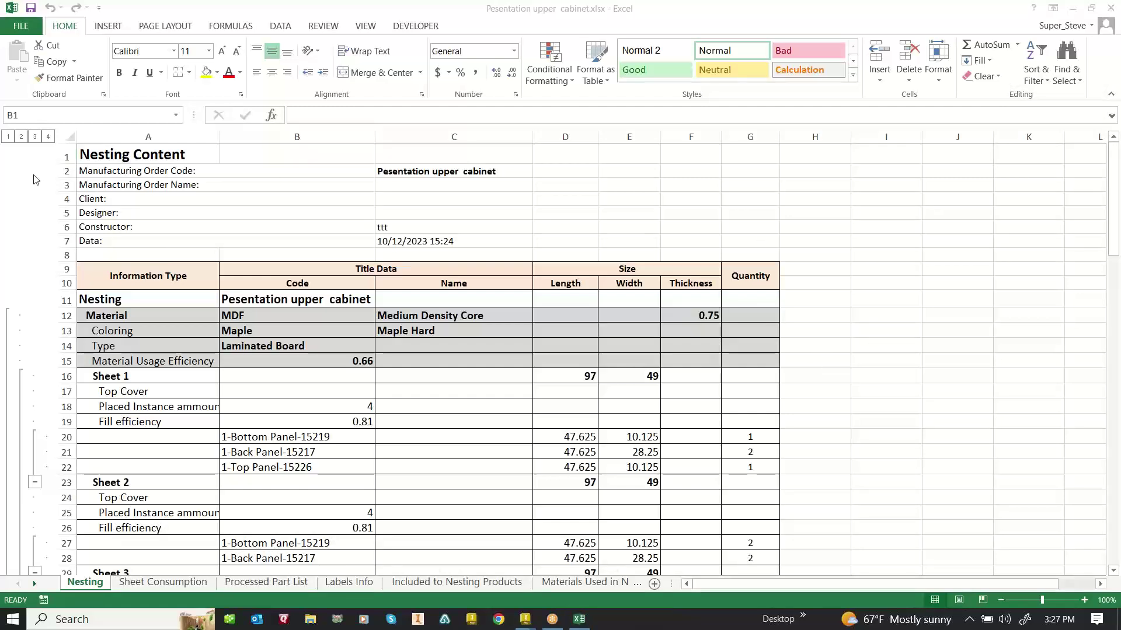
Examine the Nesting worksheet's panel sizes, quantities and fill efficiency for each sheet and material
scroll(148, 364, "down", 1)
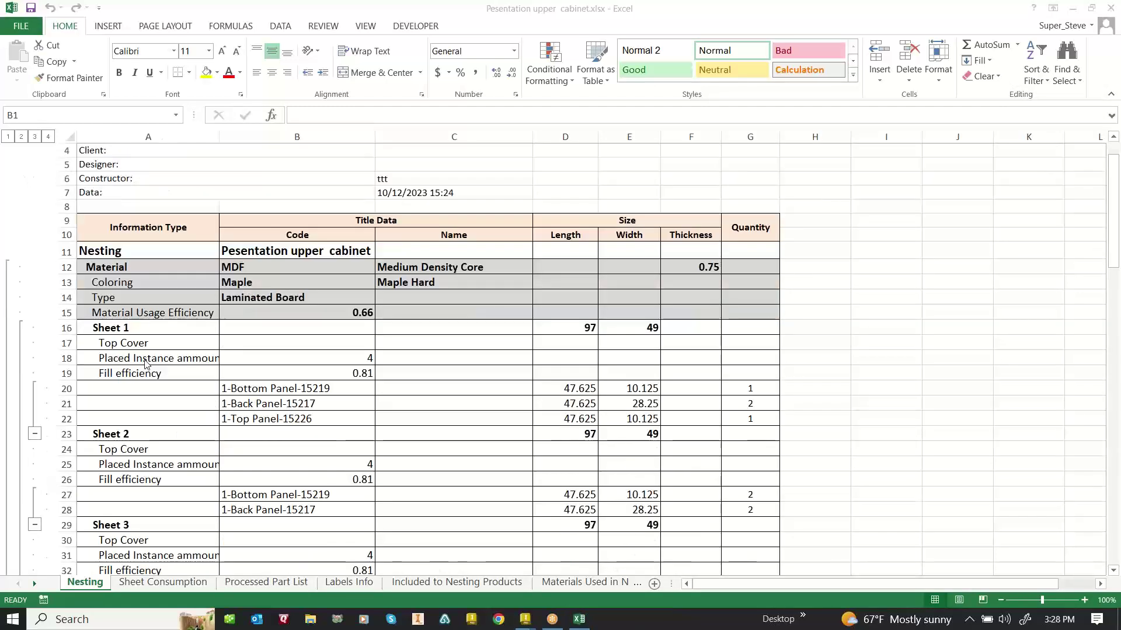
scroll(111, 424, "down", 1)
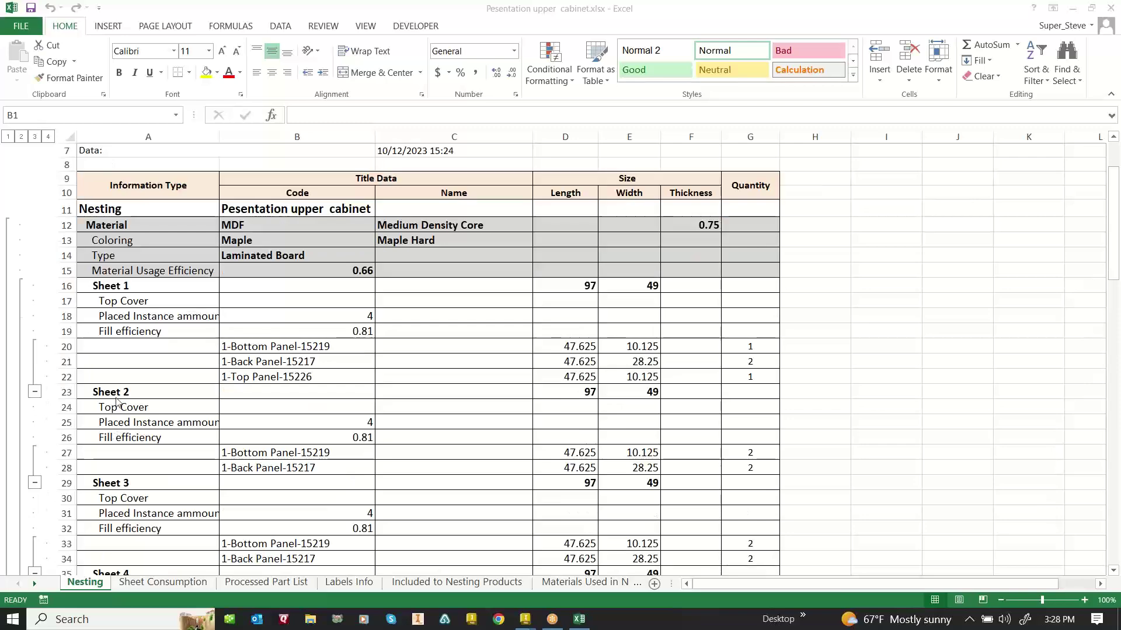
scroll(117, 402, "down", 1)
scroll(117, 391, "down", 8)
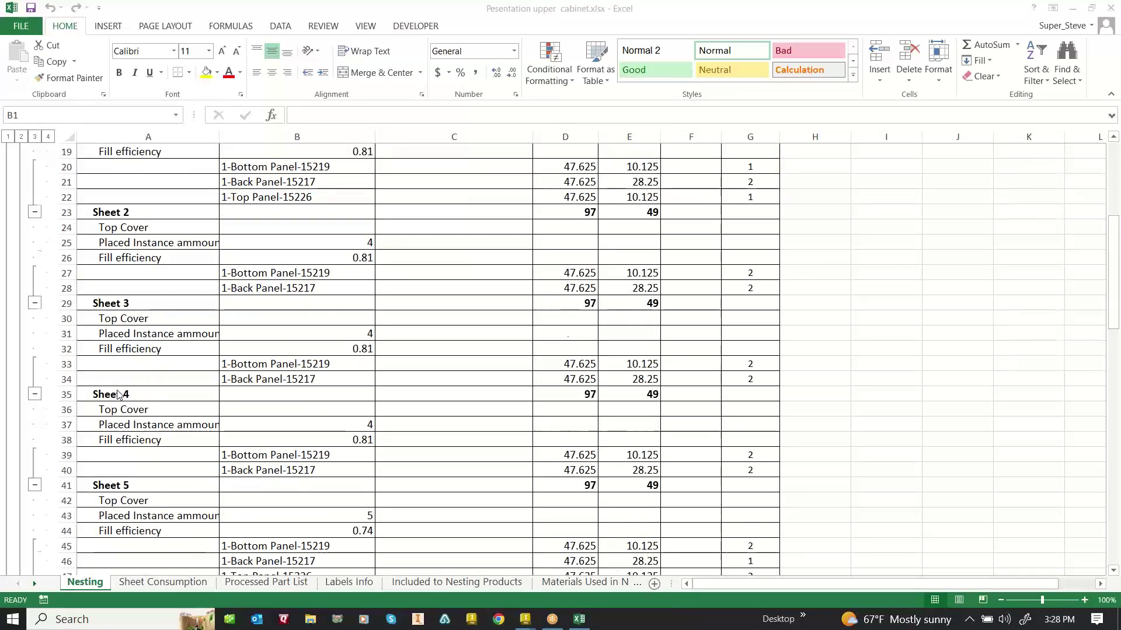
scroll(117, 386, "down", 6)
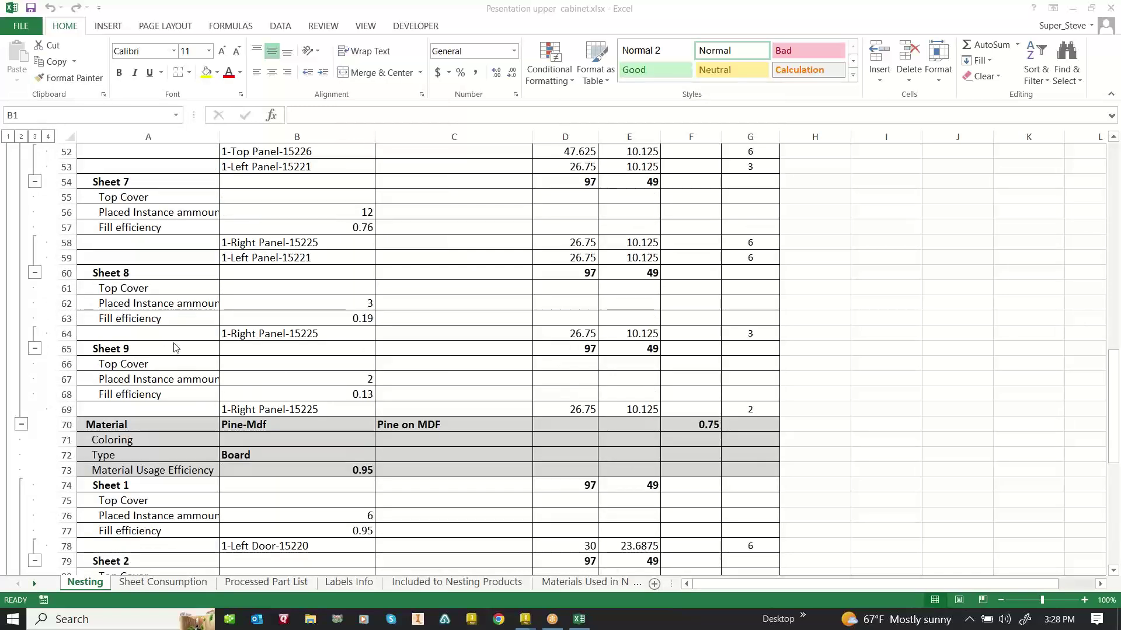
scroll(303, 362, "up", 1)
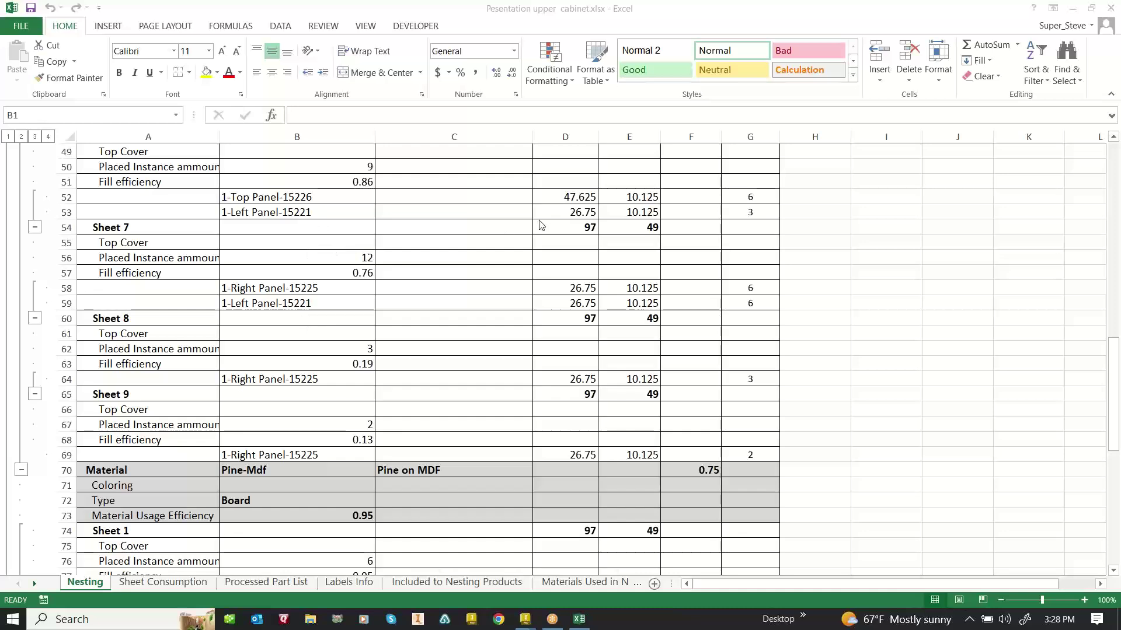
scroll(683, 275, "up", 3)
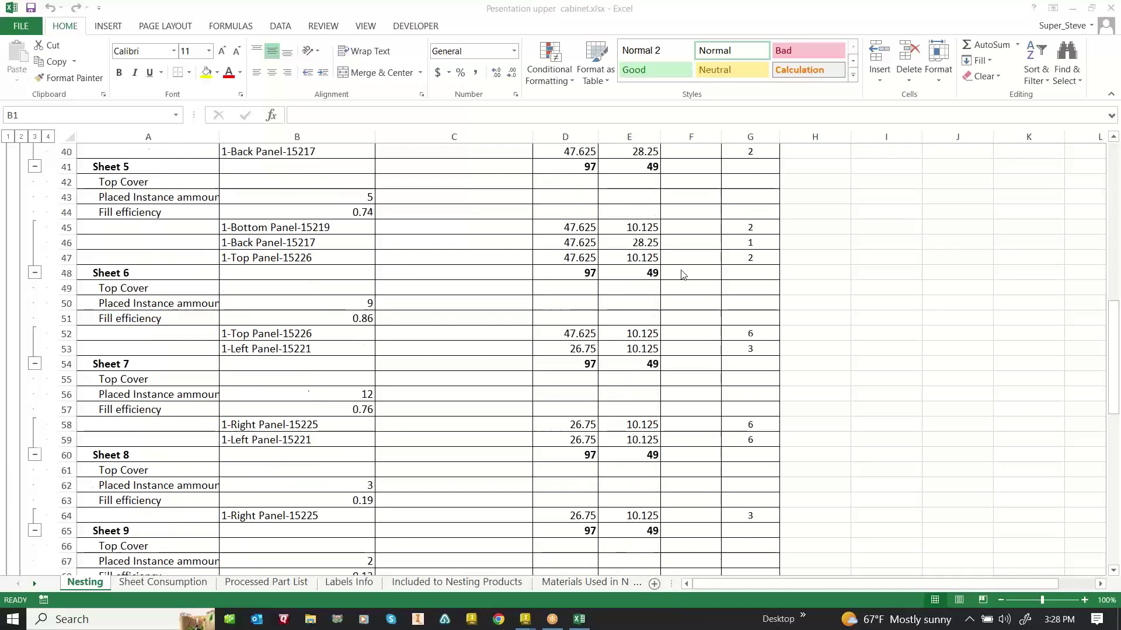
scroll(683, 275, "up", 4)
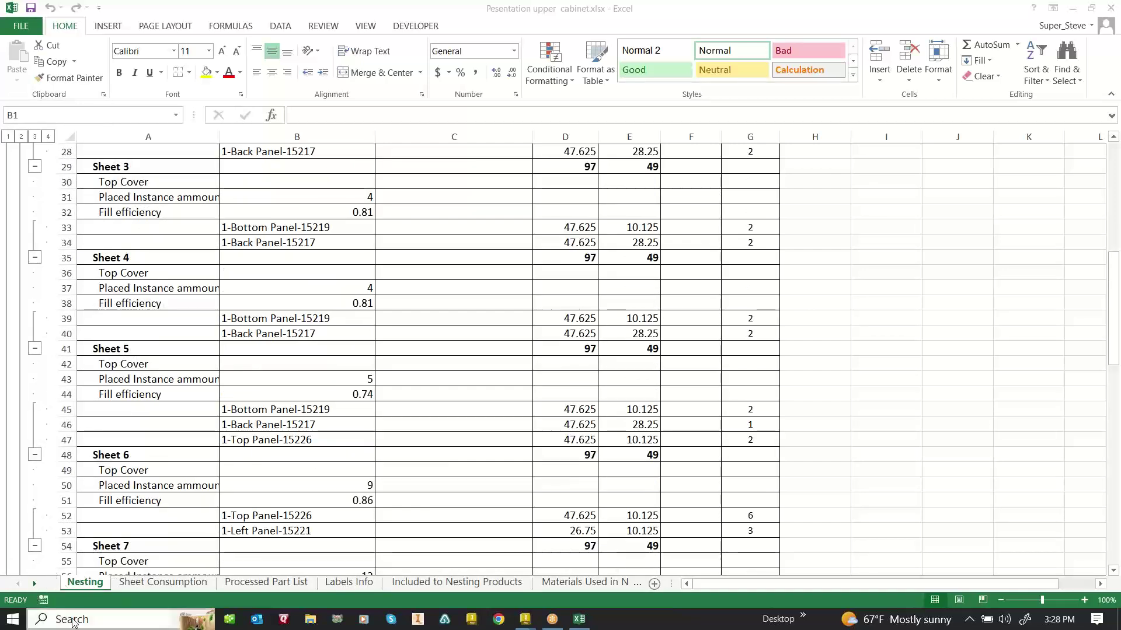
Show the Sheet Consumption worksheet at 83% zoom to examine the sheet size, quantity and material area columns
left_click(180, 584)
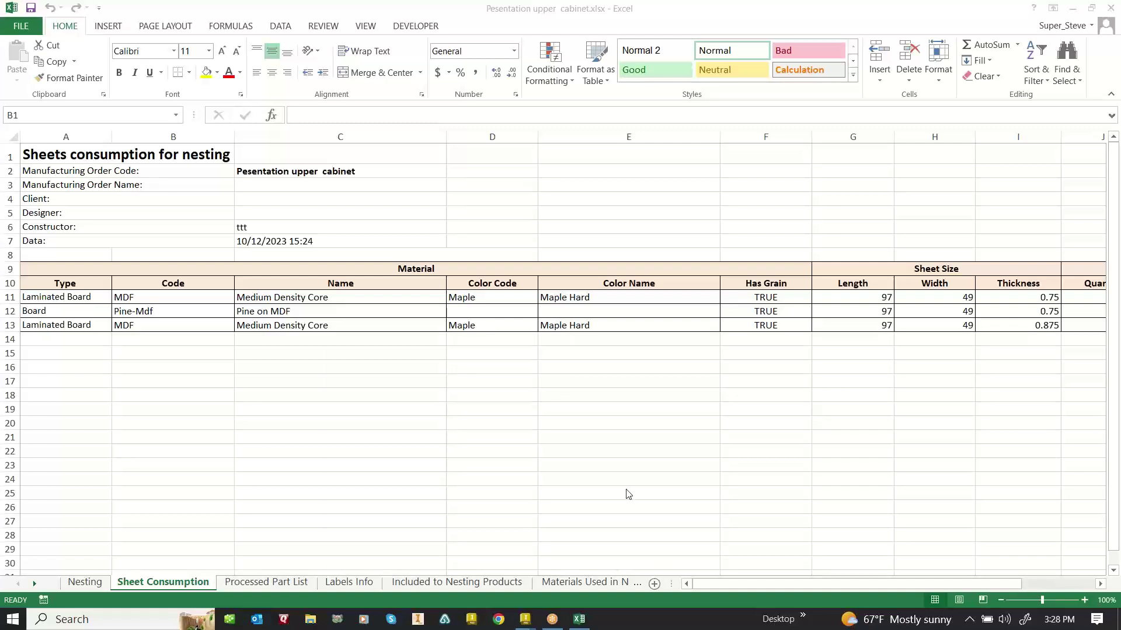
left_click(778, 584)
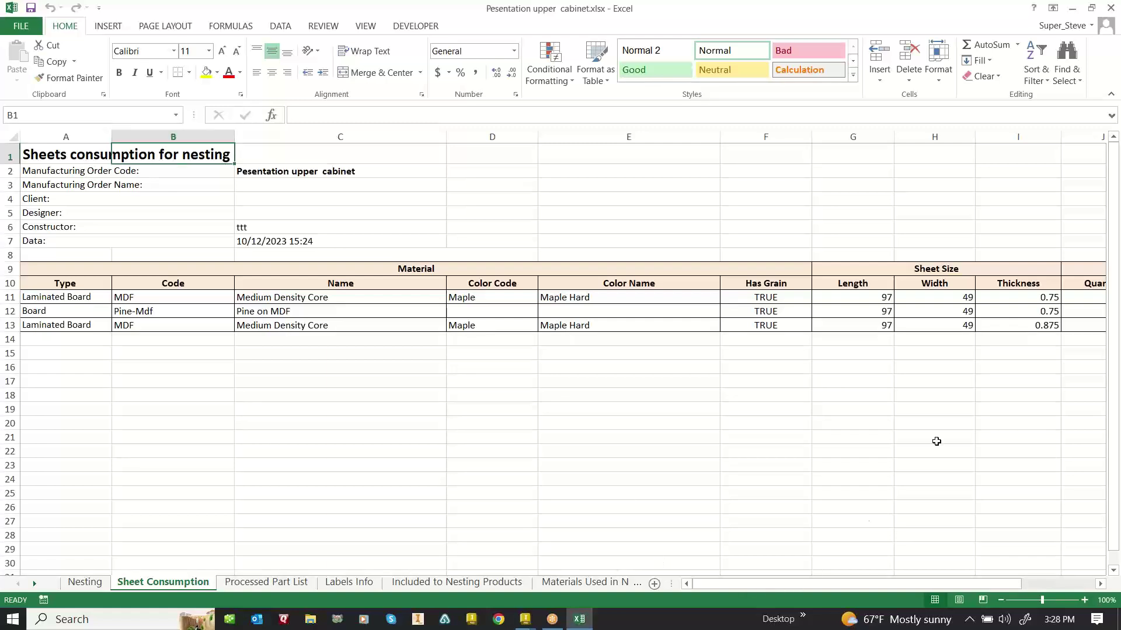
left_click(1119, 292)
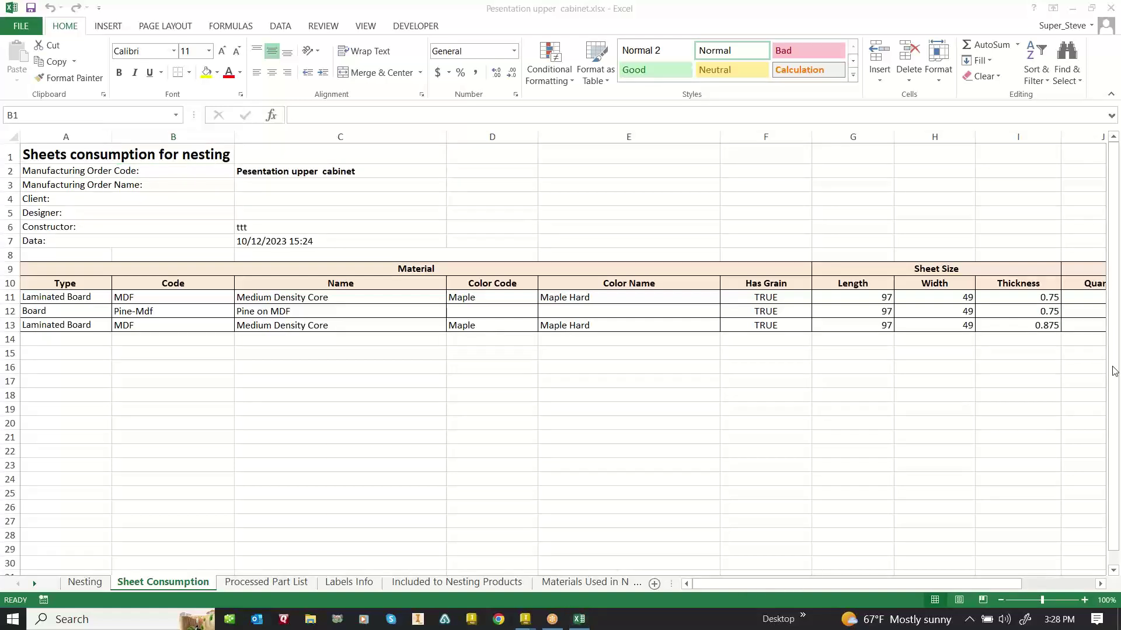
left_click(741, 586)
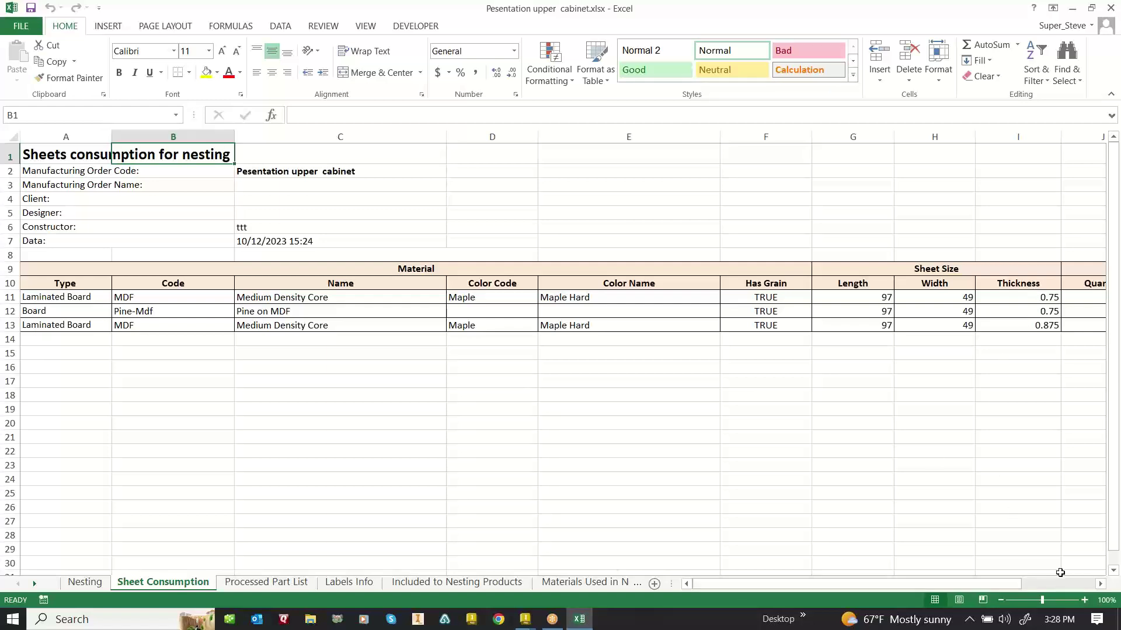
left_click(1066, 600)
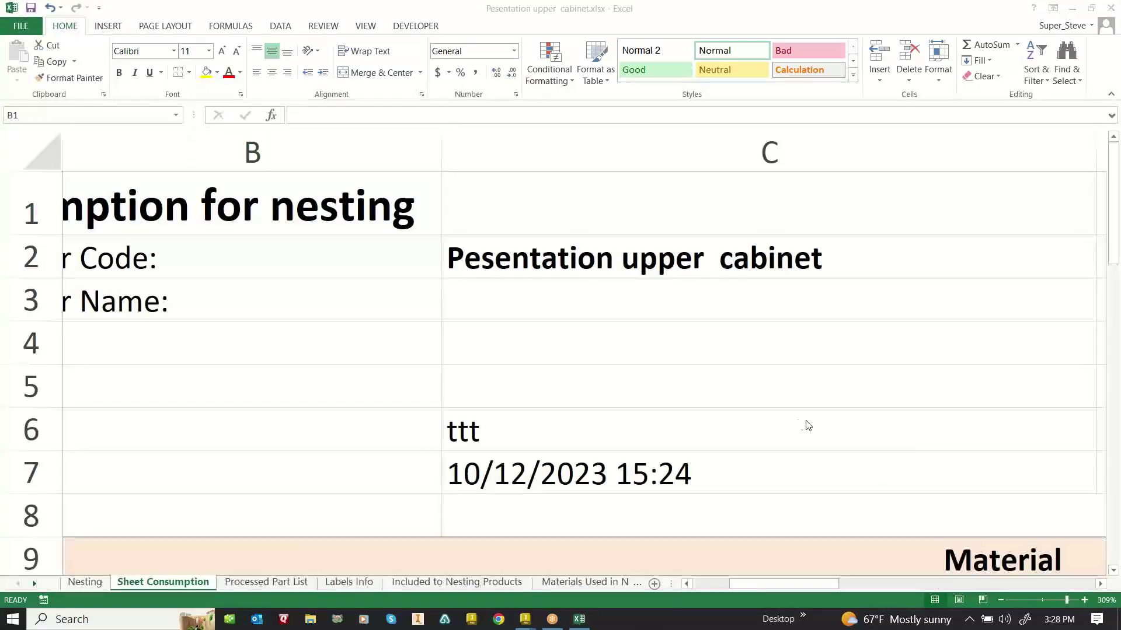
left_click(1032, 605)
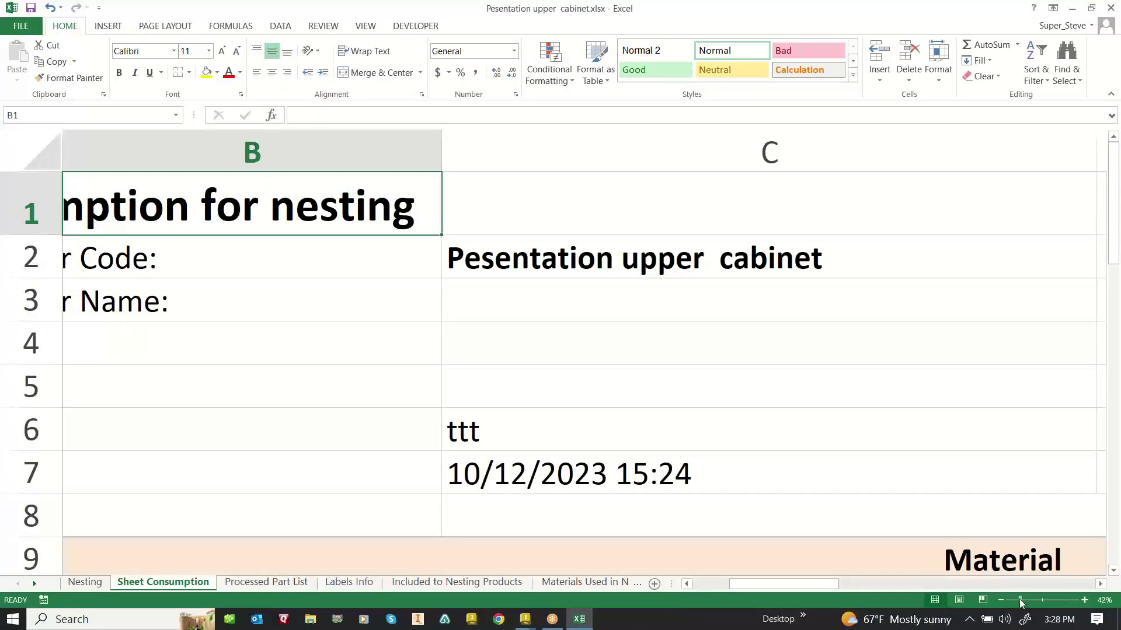
left_click(1017, 601)
left_click(1049, 601)
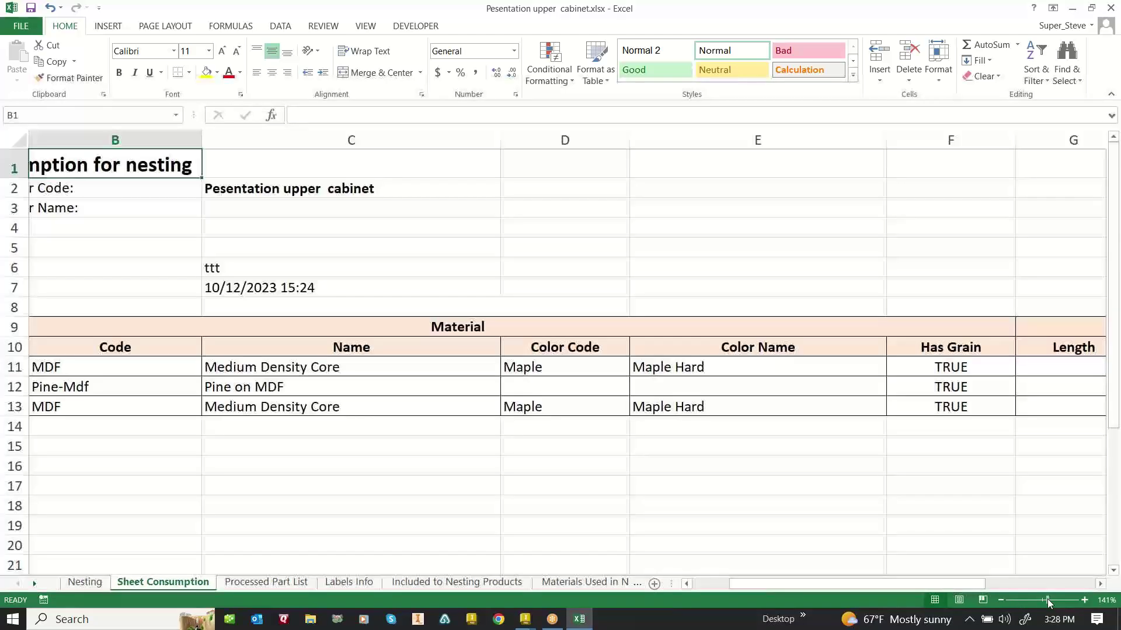
left_click(1036, 602)
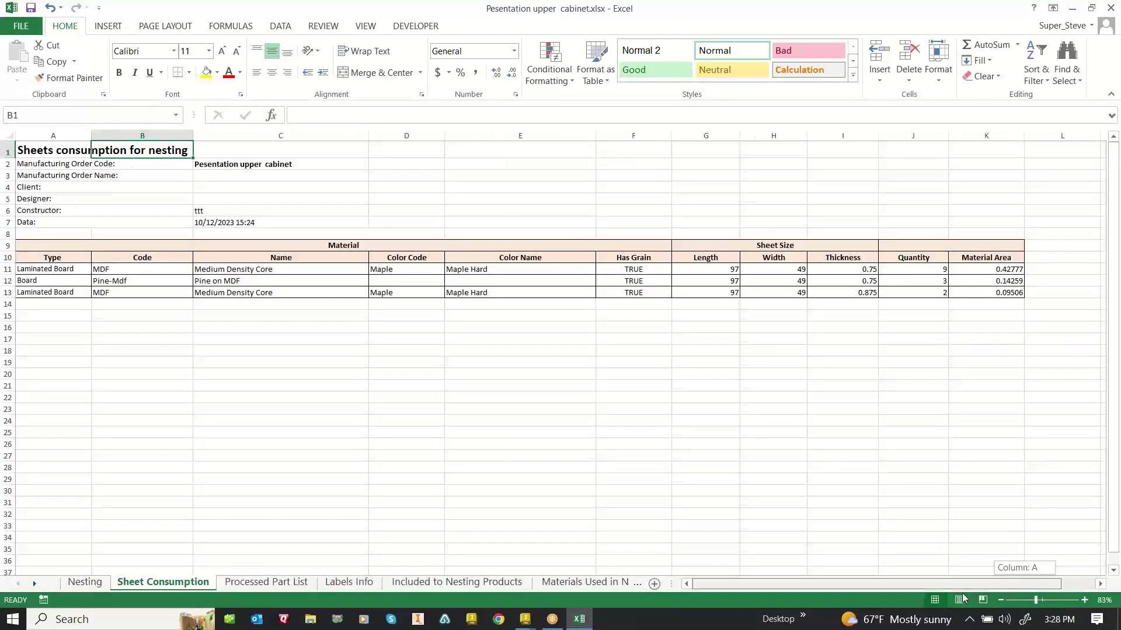
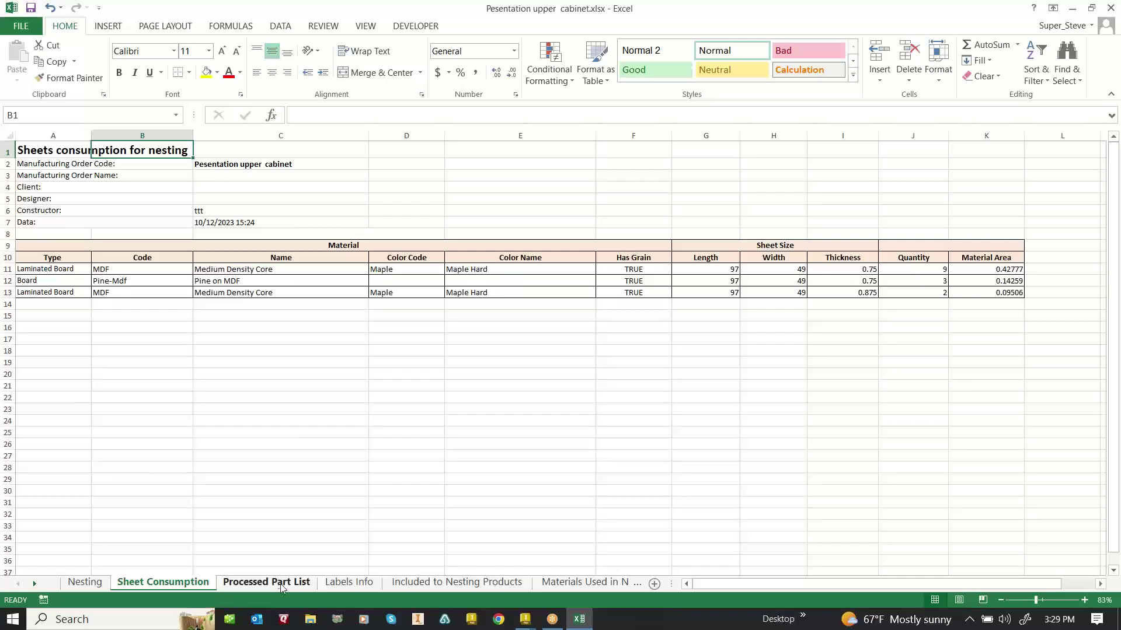
Check the Materials Used in Nesting worksheet, and close the workbook without saving changes
left_click(574, 583)
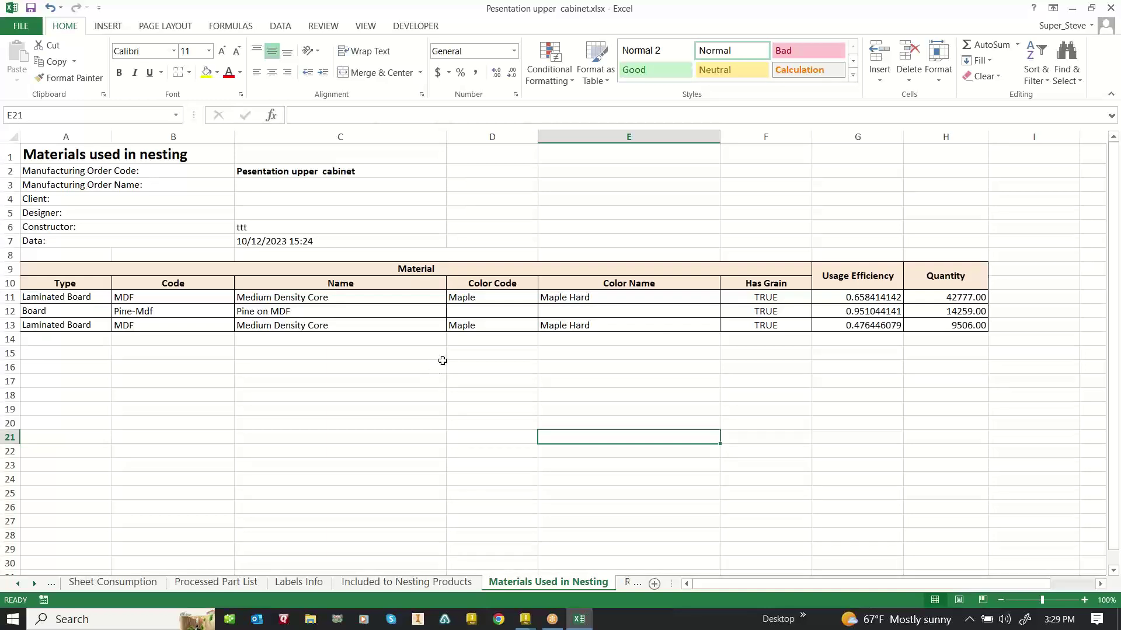
left_click(1107, 7)
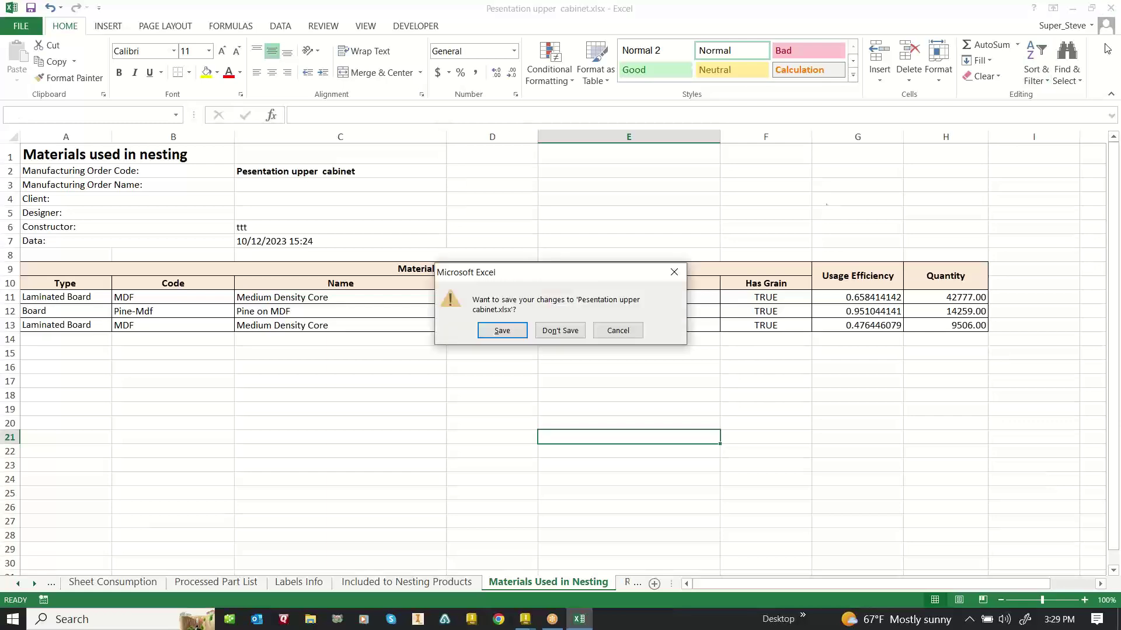
left_click(556, 329)
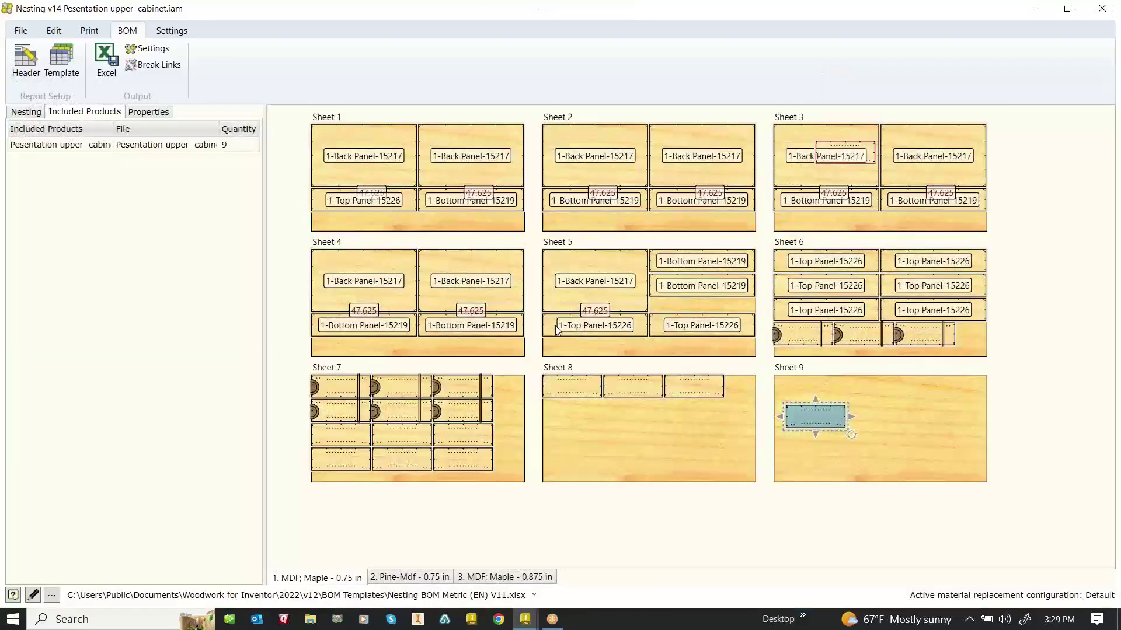
Set the BOM report template to Nesting Stickers Book V11.xlsx from the BOM Templates folder
left_click(60, 61)
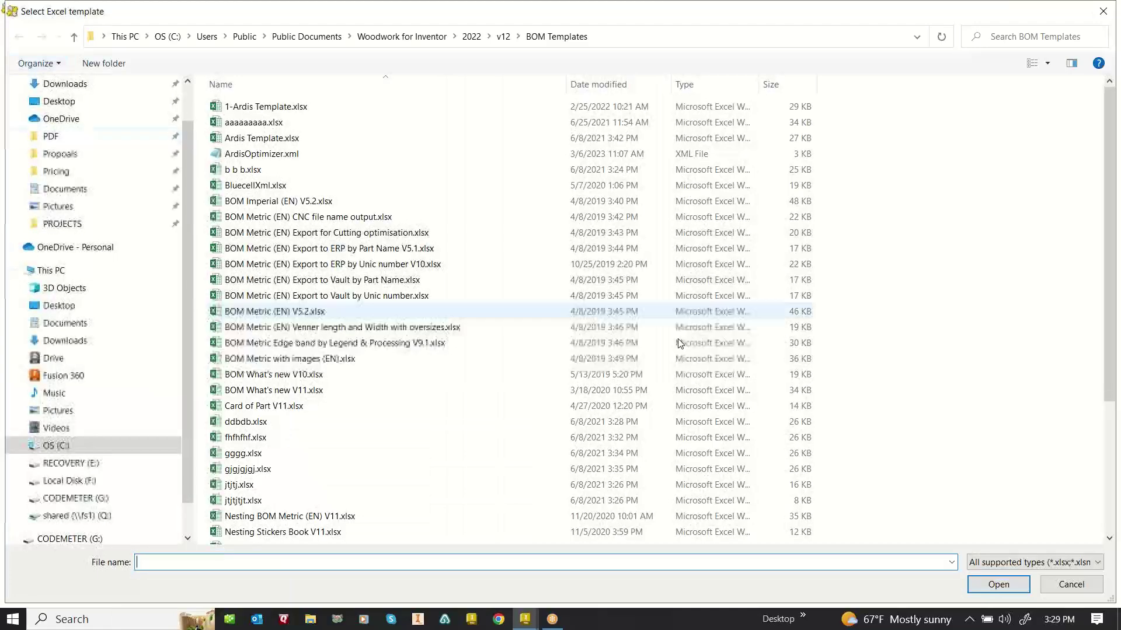
scroll(548, 448, "down", 2)
scroll(549, 448, "down", 1)
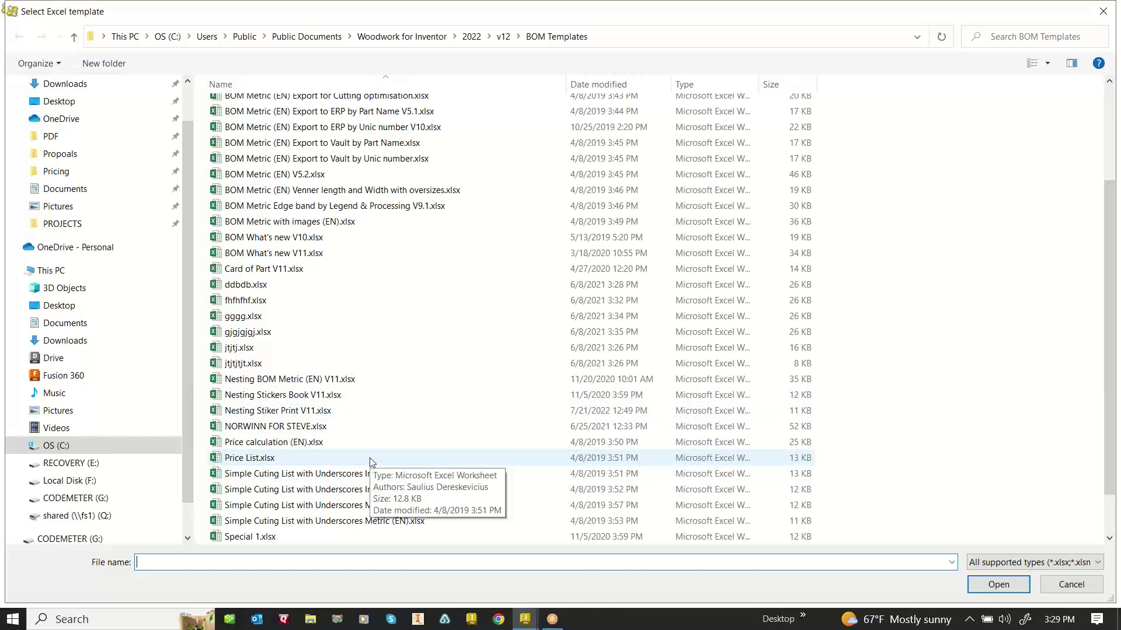
left_click(303, 396)
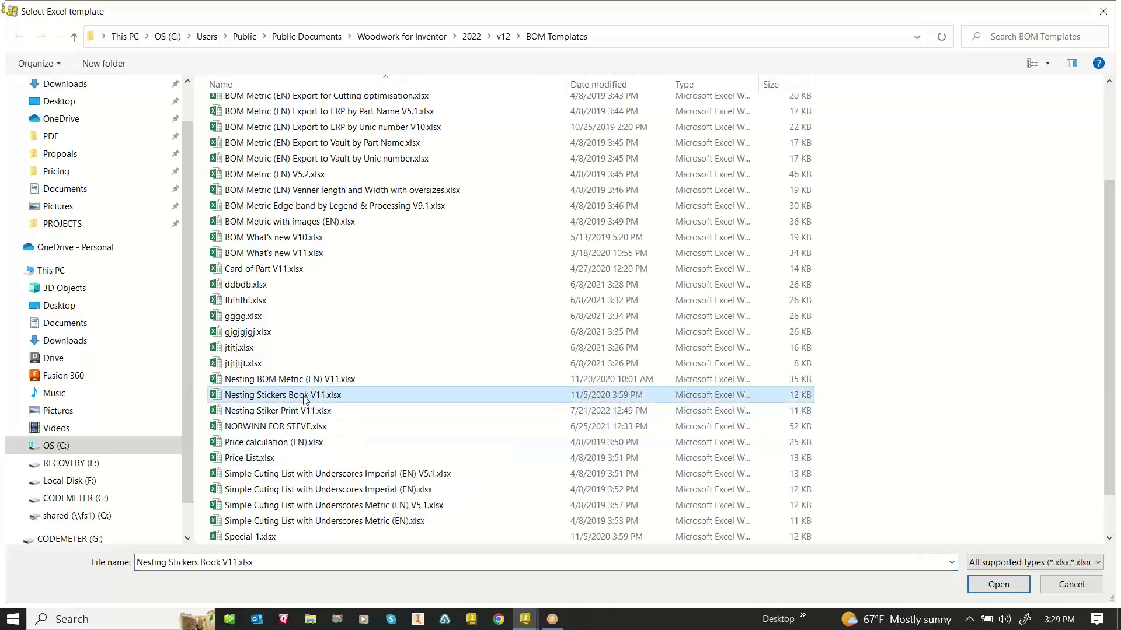
double_click(304, 397)
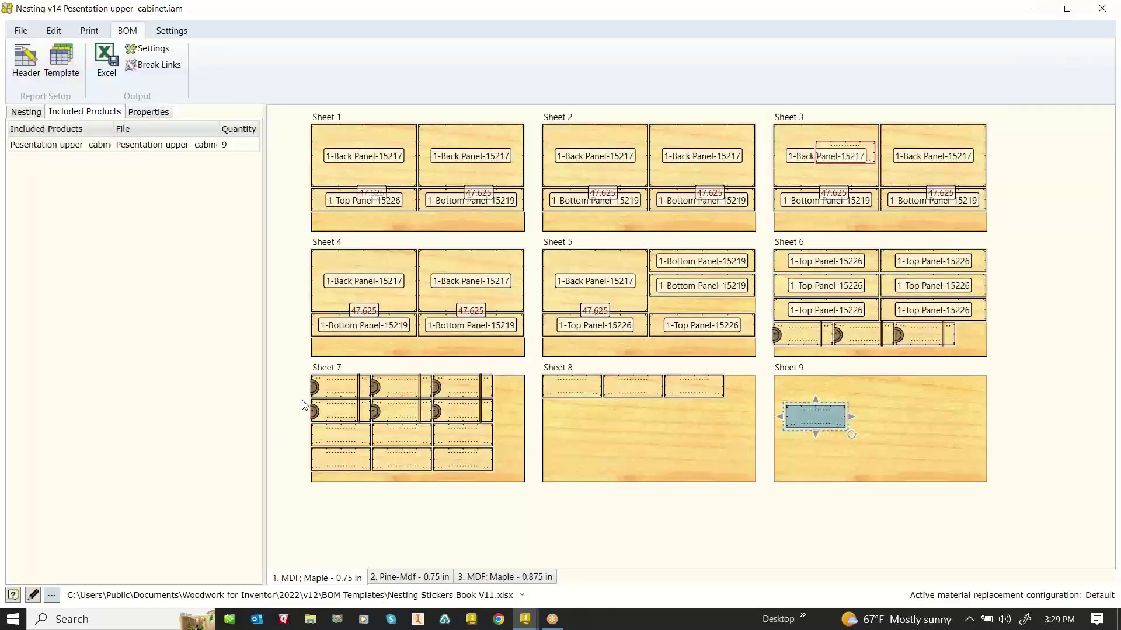
Export the sticker BOM to Pesentation upper cabinet.xlsx in the presentation folder, overwriting the existing file, and open the exported workbook
left_click(105, 58)
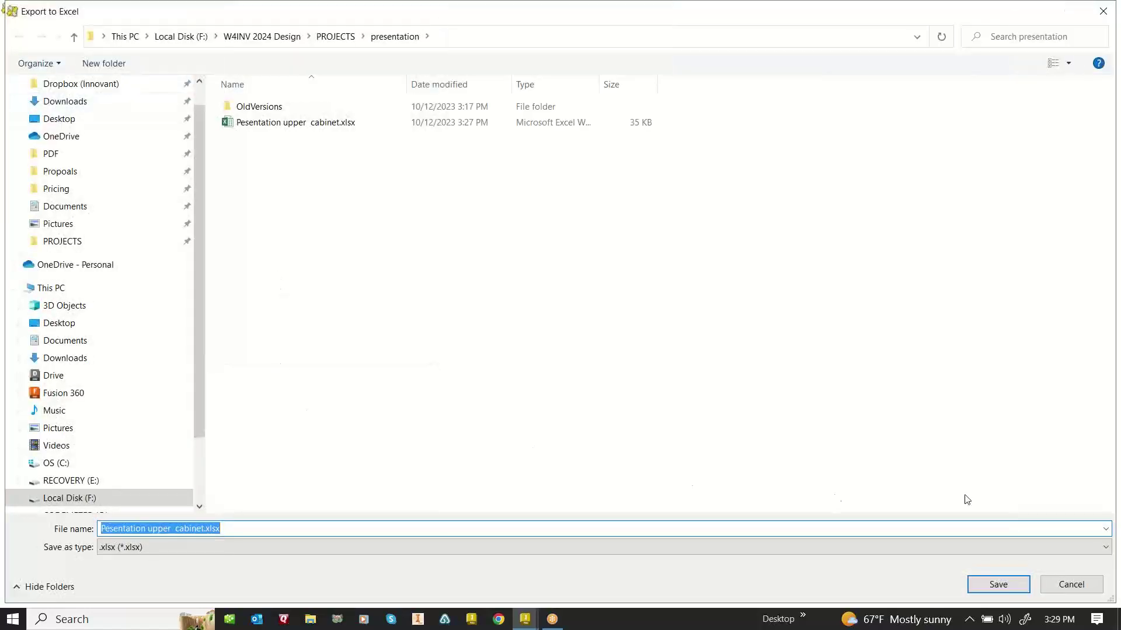
left_click(1012, 590)
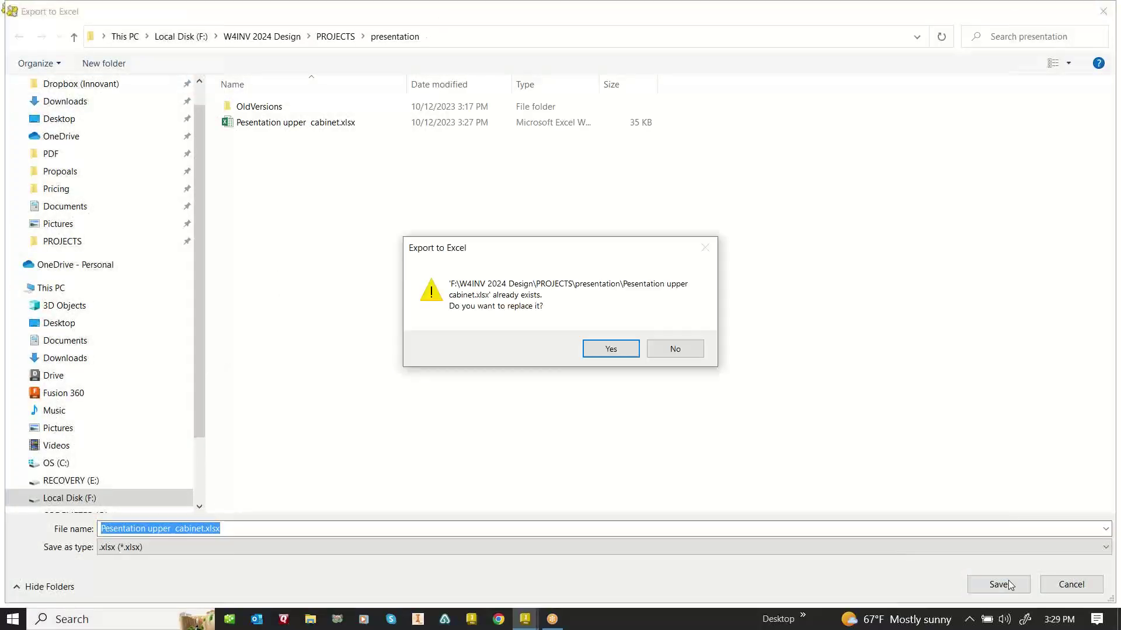
left_click(611, 349)
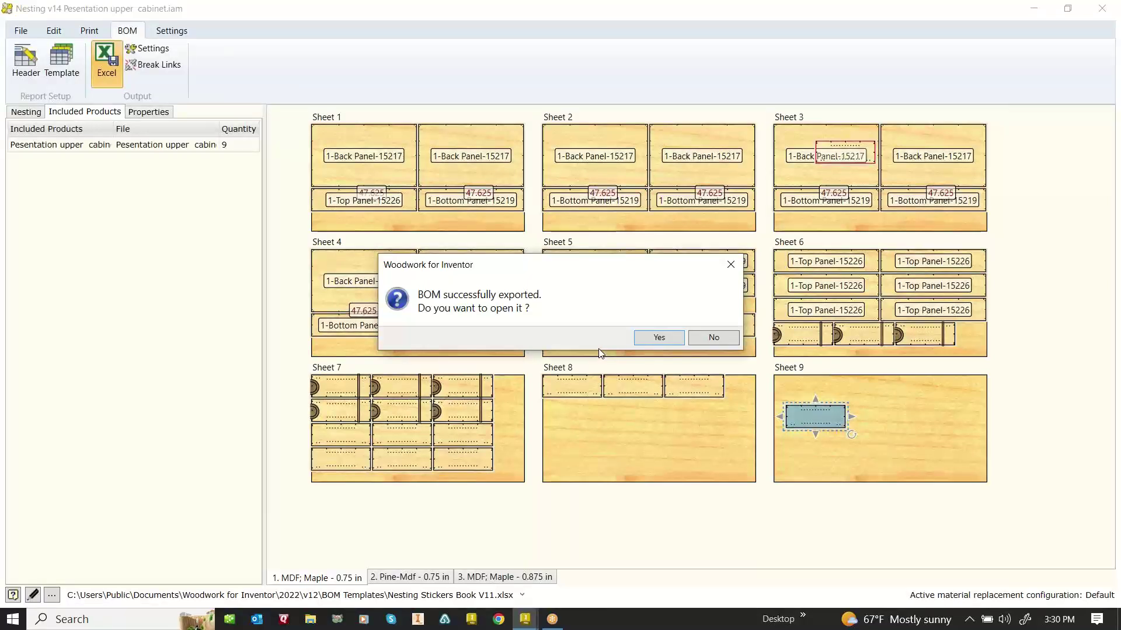
left_click(658, 336)
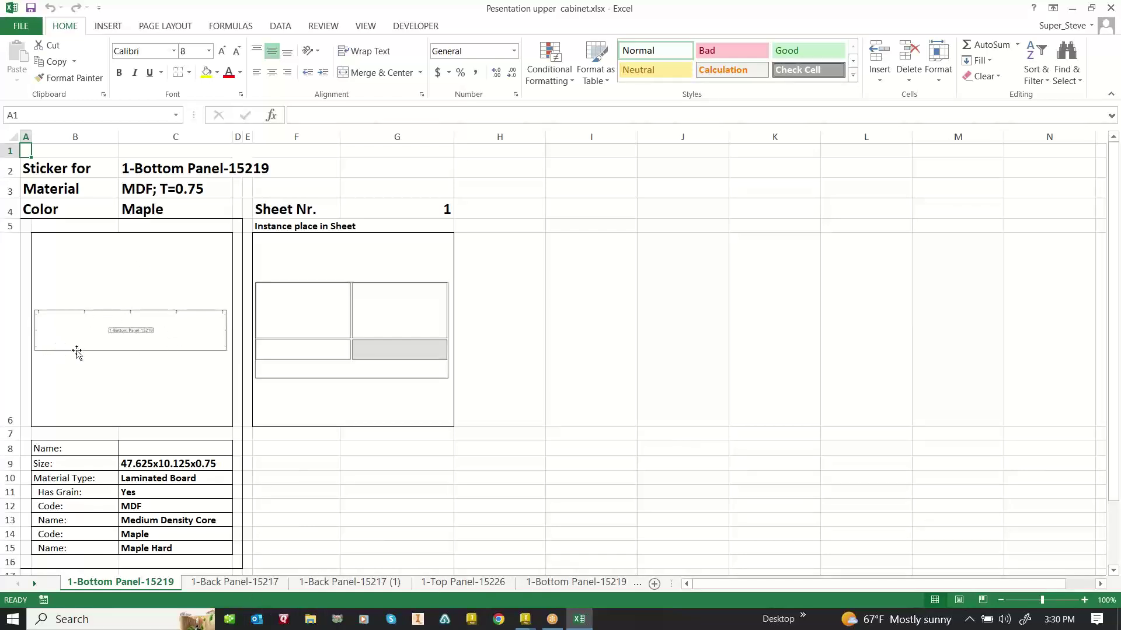
Examine the 1-Bottom Panel-15219 sticker's drawing, sheet placement and material table, and show the 1-Top Panel-15226 sticker
scroll(152, 372, "up", 4, "ctrl")
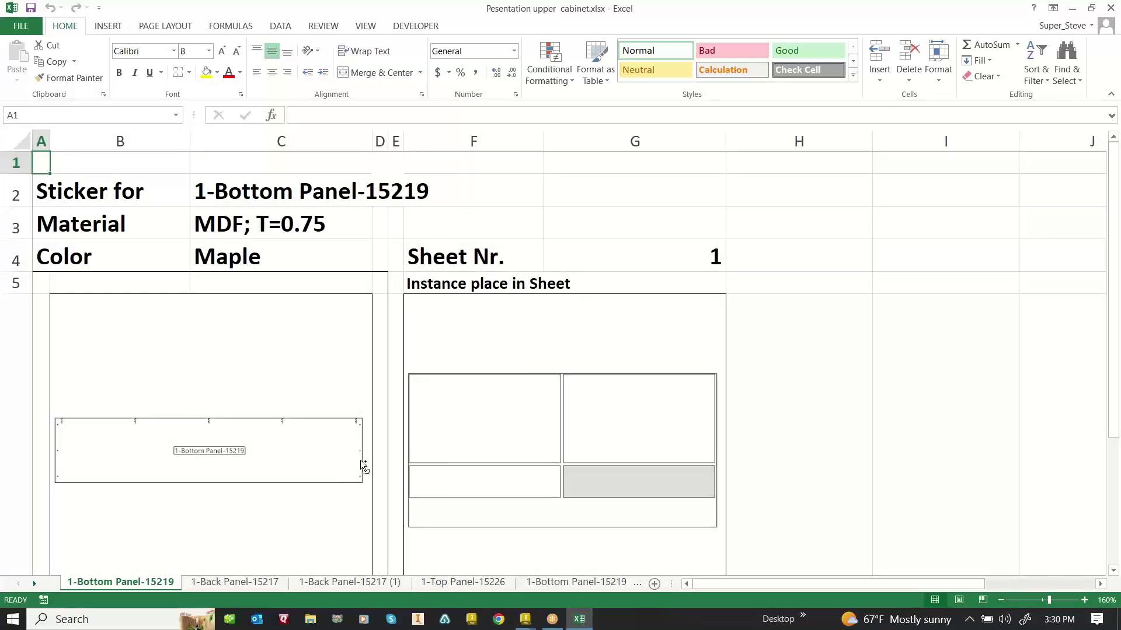
scroll(360, 462, "down", 2, "ctrl")
scroll(365, 467, "down", 1, "ctrl")
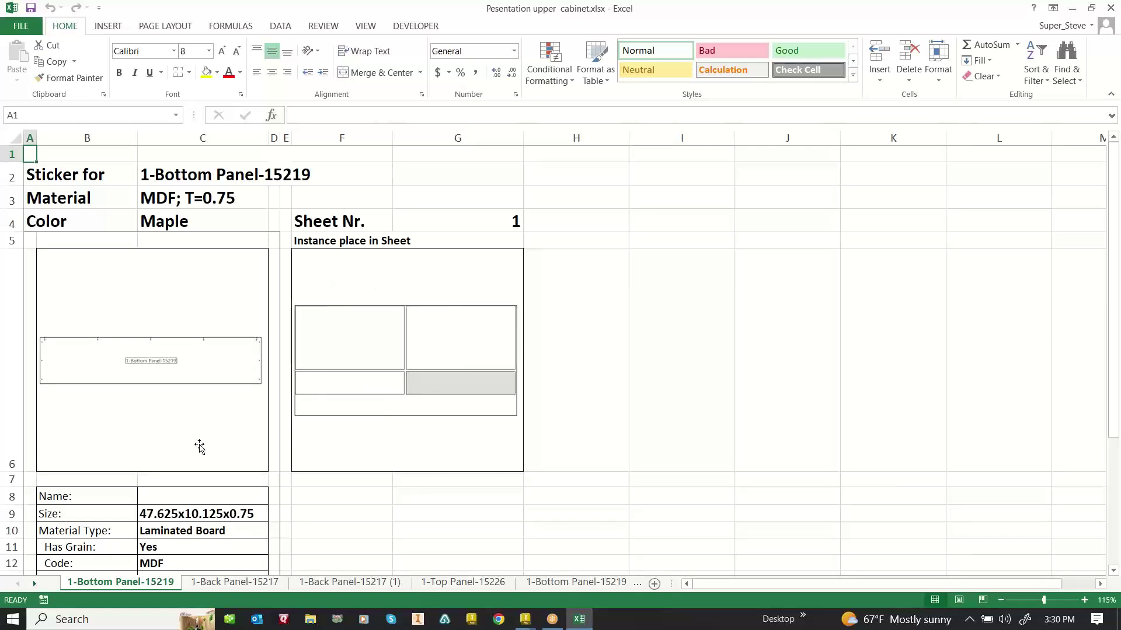
scroll(199, 444, "down", 1)
scroll(199, 445, "down", 1)
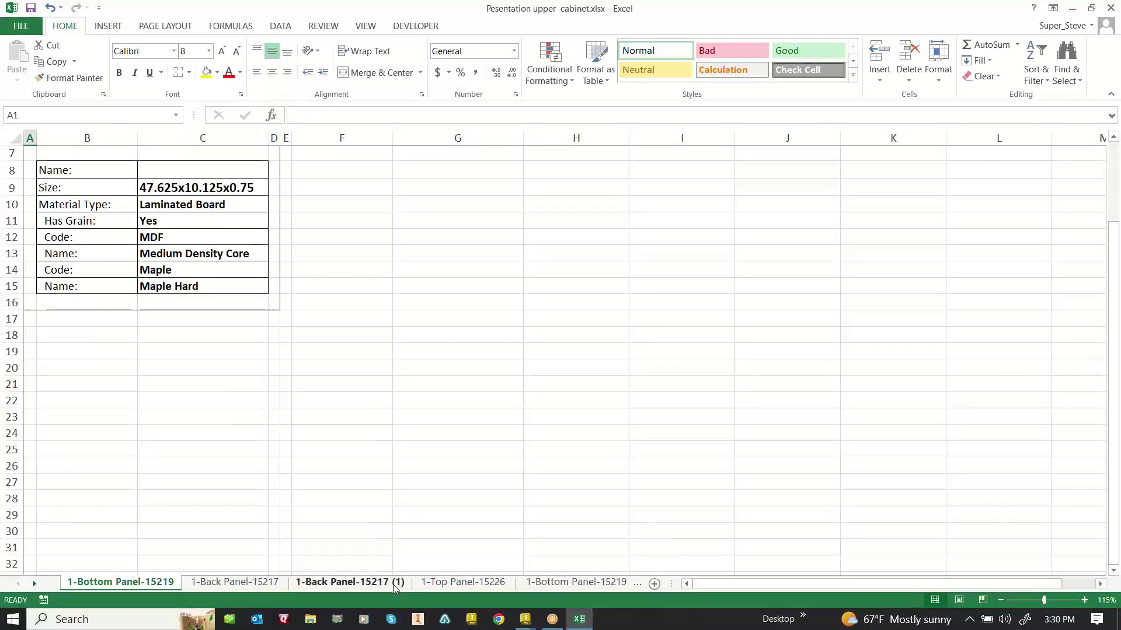
left_click(464, 583)
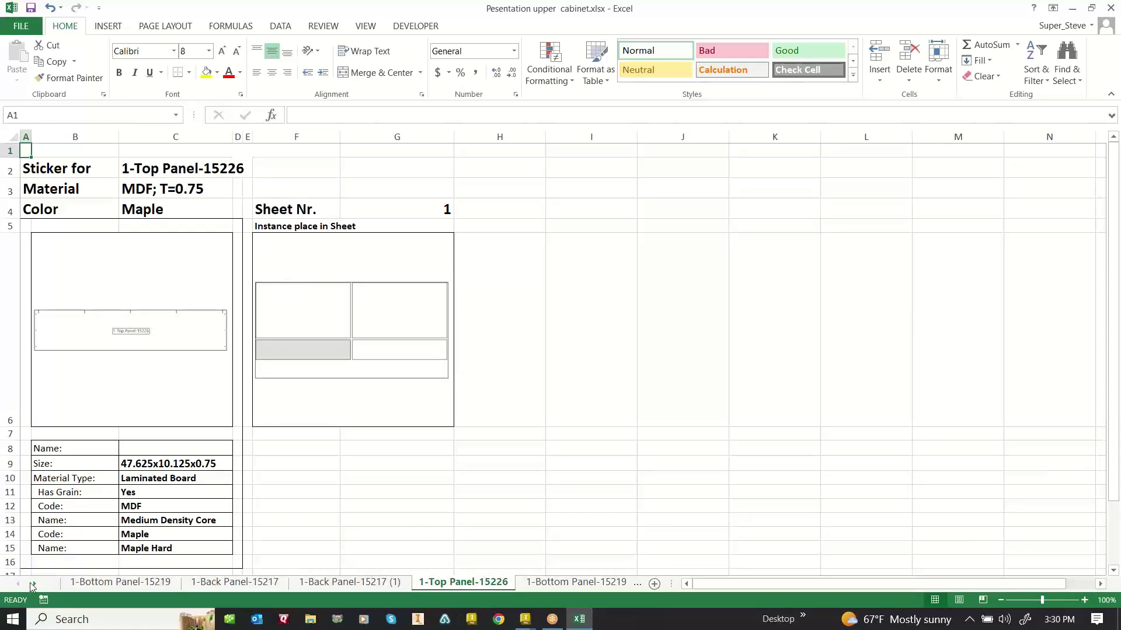
Browse the remaining sticker worksheets through to 1-Left Door-15220 (6), check that door's sticker, and close the workbook
left_click(37, 583)
left_click(37, 583)
left_click(38, 583)
left_click(38, 583)
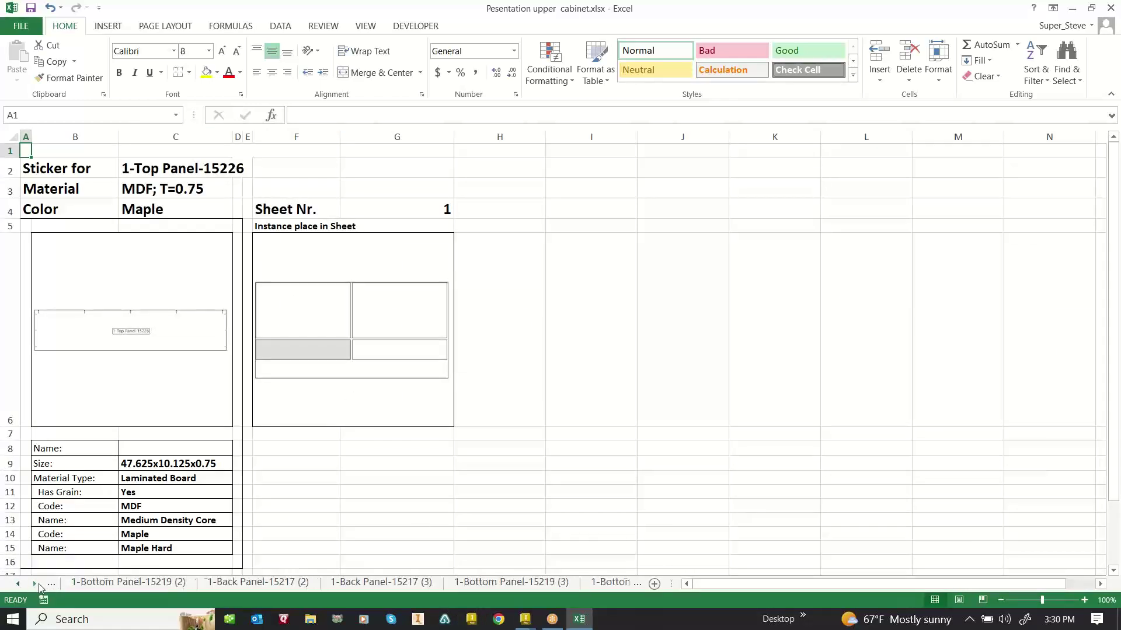
left_click(38, 583)
left_click(37, 583)
left_click(37, 583)
left_click(37, 583)
left_click(37, 584)
left_click(37, 584)
left_click(37, 584)
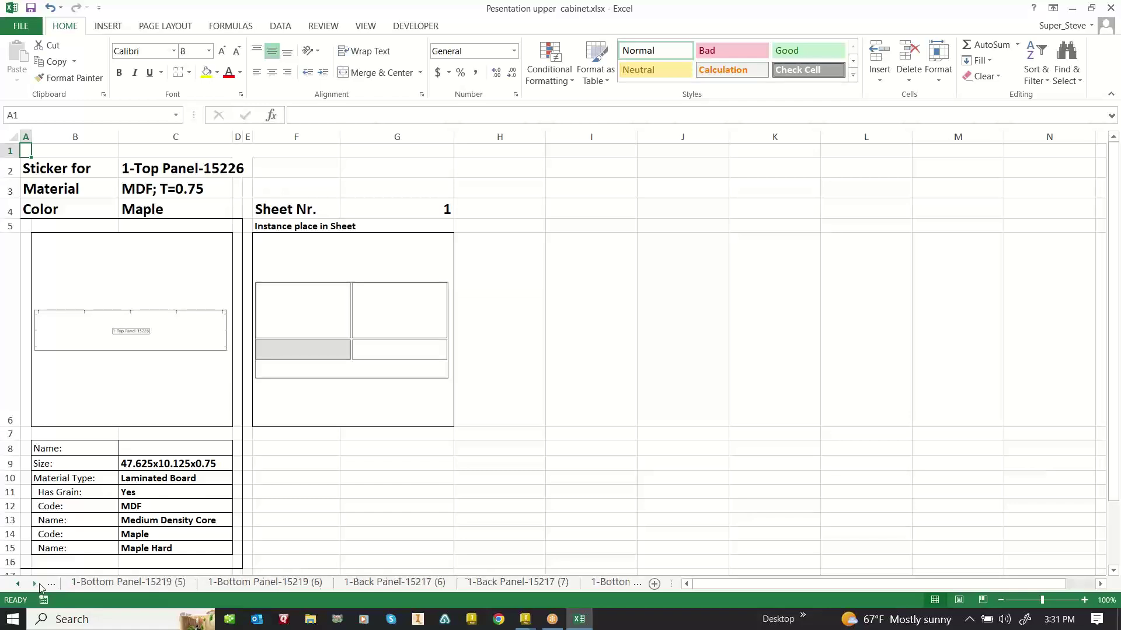
left_click(39, 584)
left_click(38, 584)
left_click(40, 584)
left_click(40, 584)
left_click(40, 584)
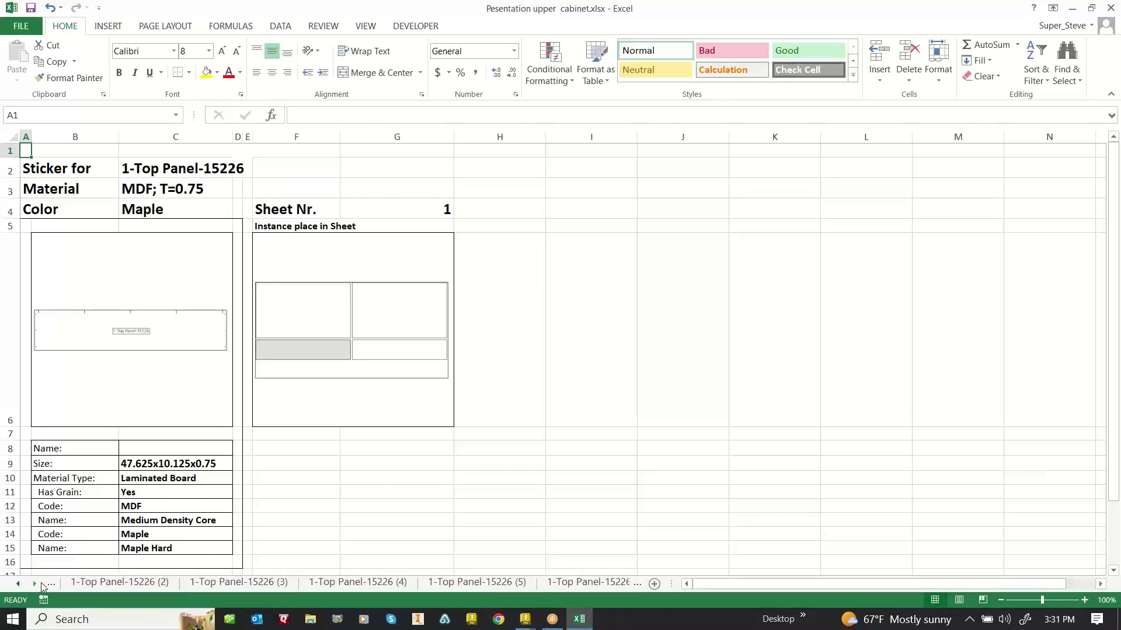
left_click(35, 583)
left_click(36, 582)
left_click(36, 582)
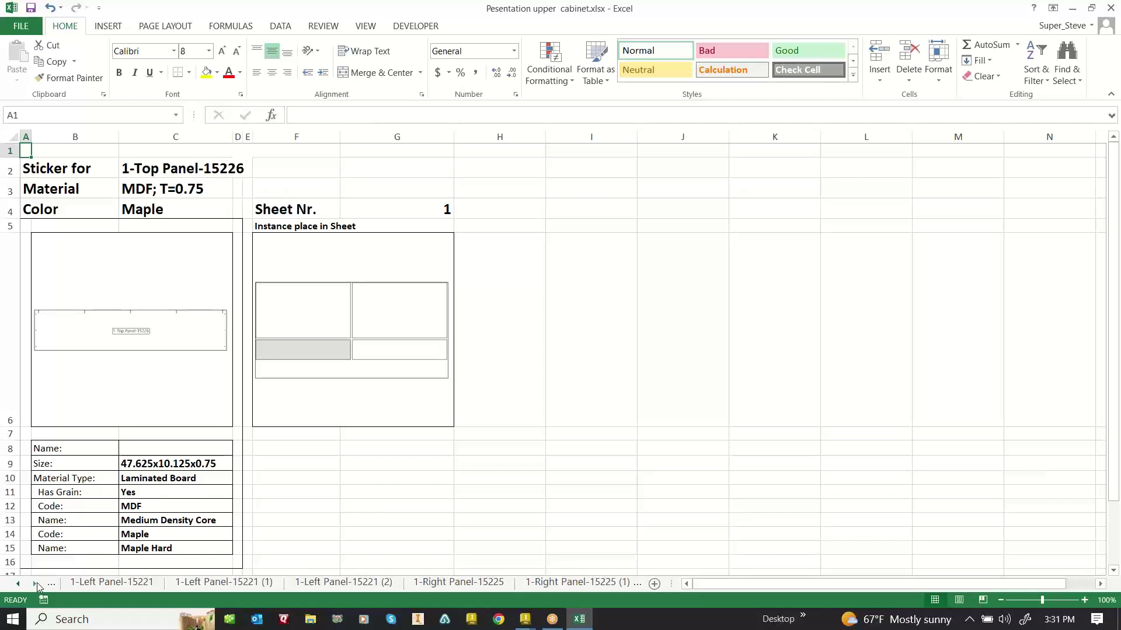
left_click(37, 583)
left_click(37, 583)
left_click(36, 582)
left_click(37, 581)
left_click(36, 581)
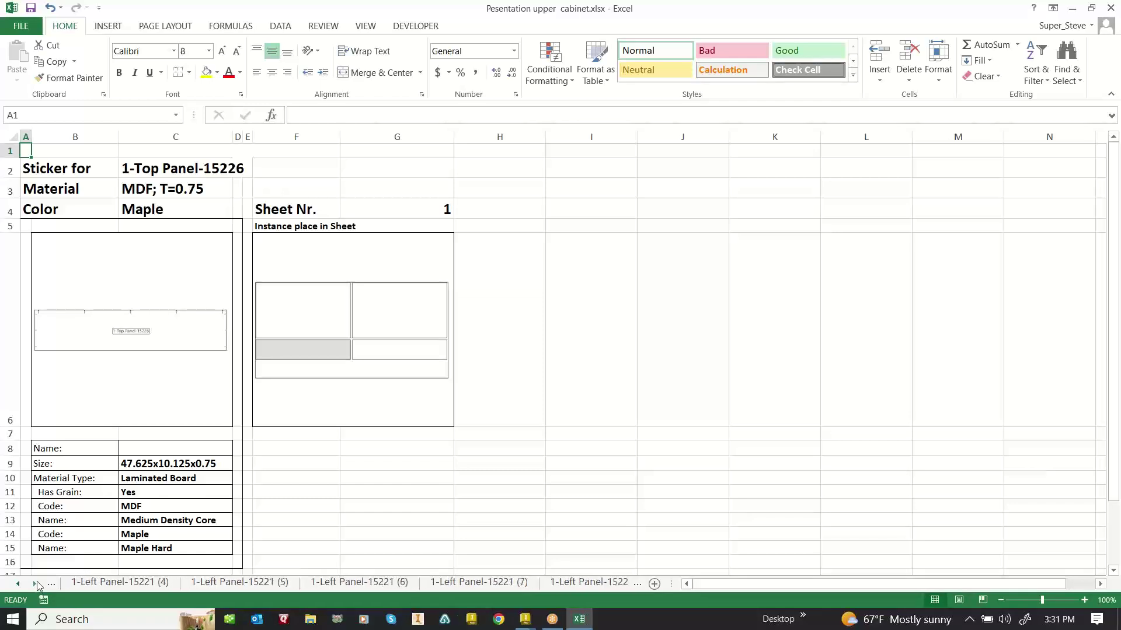
left_click(37, 581)
left_click(37, 582)
left_click(37, 581)
left_click(37, 581)
left_click(37, 582)
left_click(37, 582)
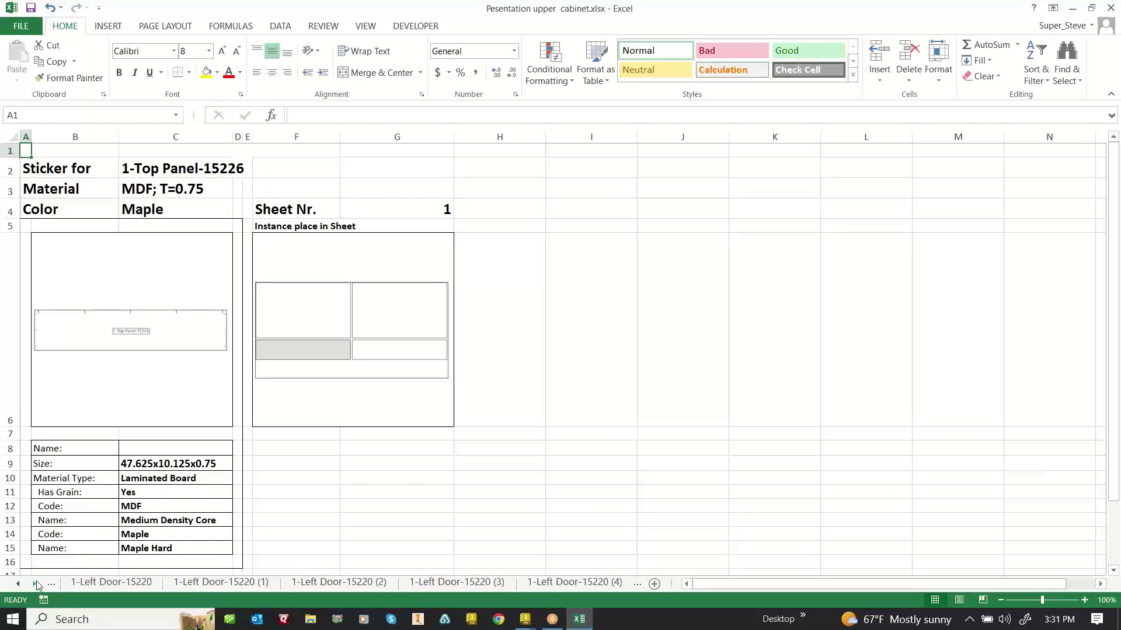
left_click(37, 582)
left_click(555, 583)
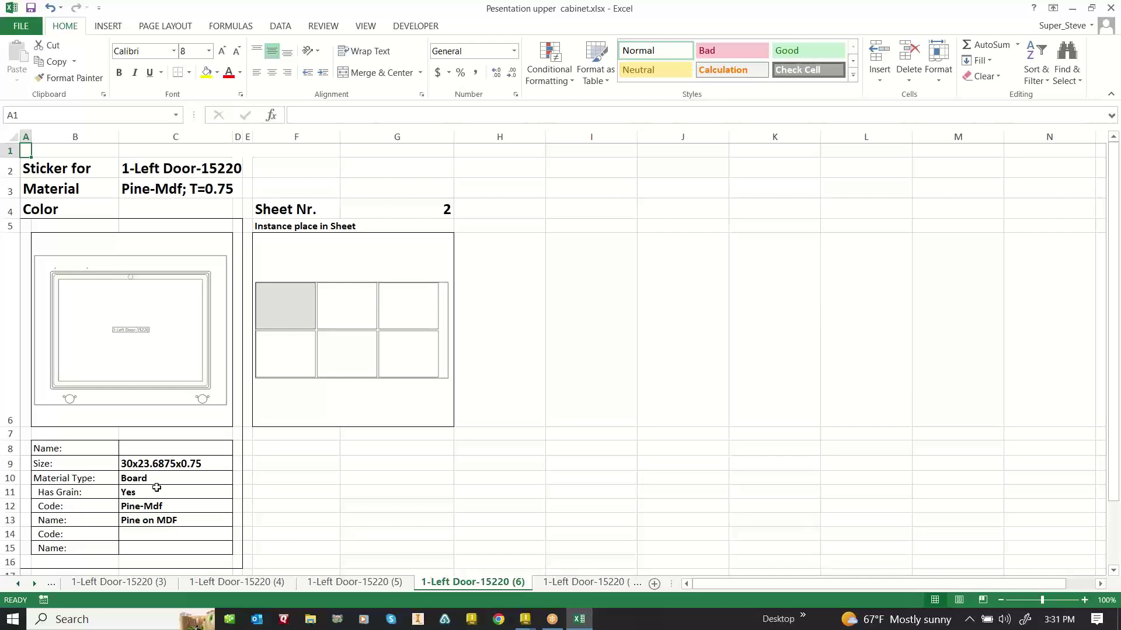
left_click(1111, 10)
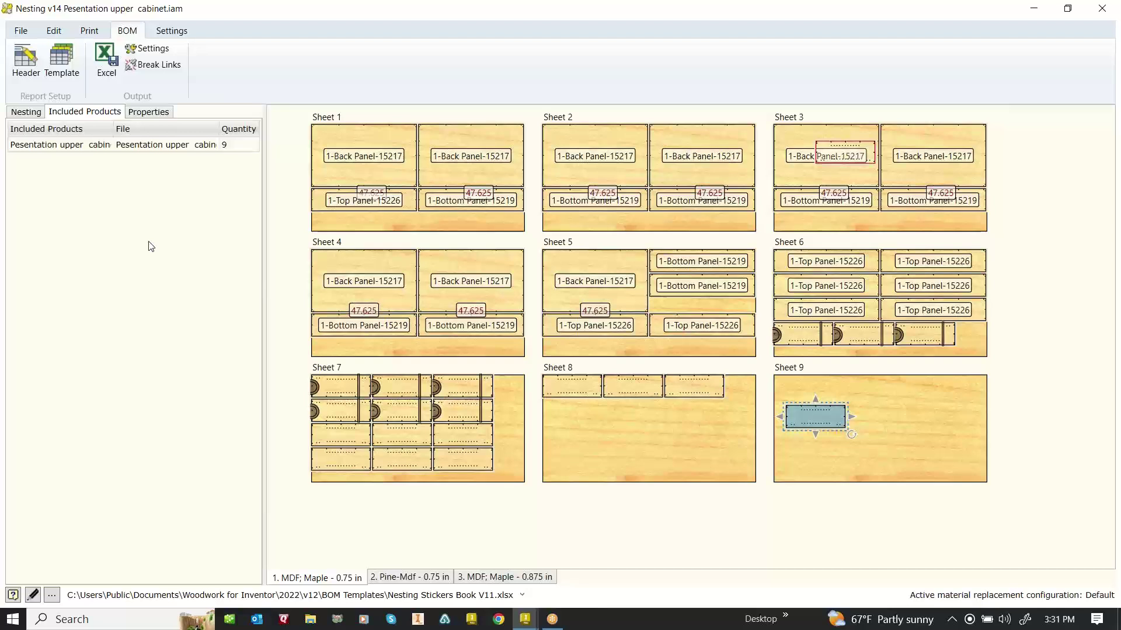
Check the sheet and piece instance print settings in Print Setup, and close the dialog without changes
left_click(88, 30)
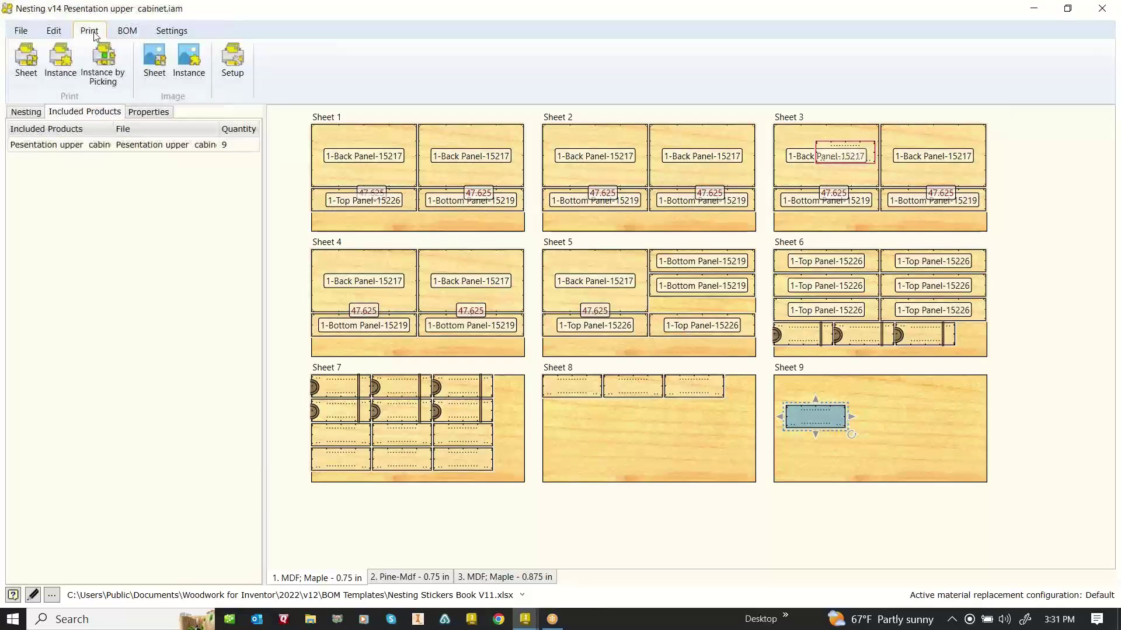
left_click(227, 56)
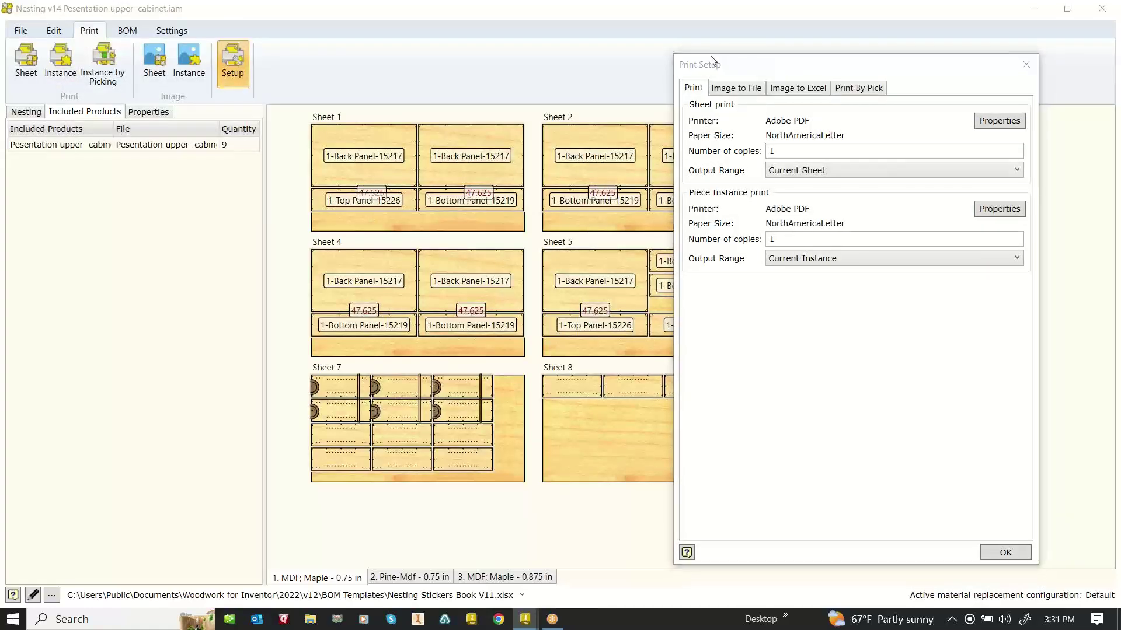
left_click_drag(779, 72, 444, 63)
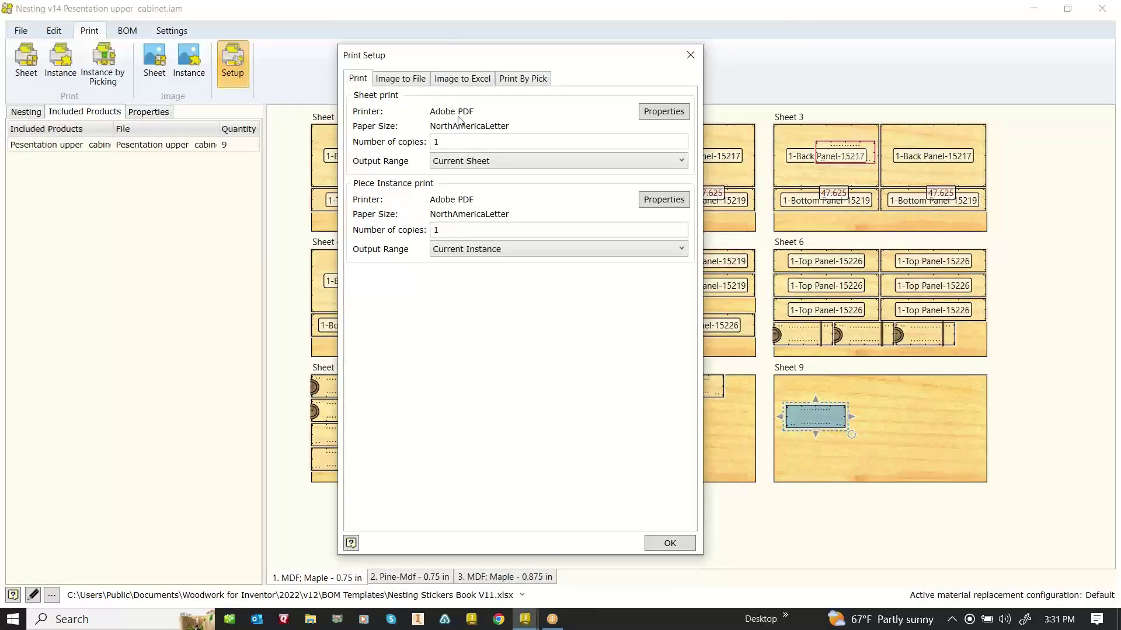
left_click(690, 56)
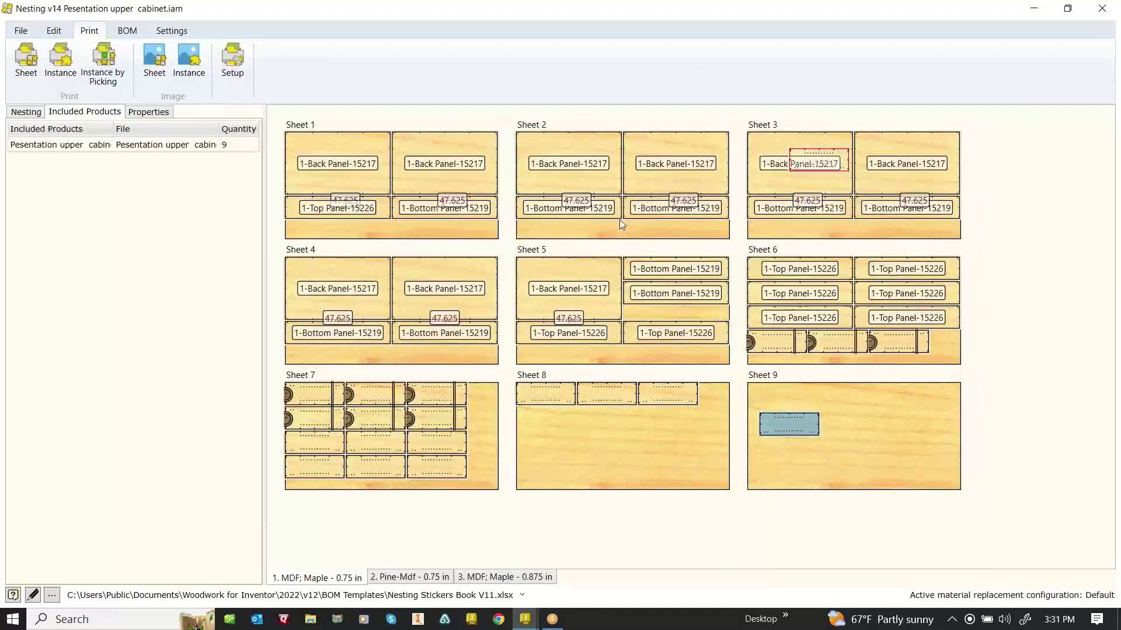
Close the nesting window and minimize Inventor to show the desktop
left_click(1102, 8)
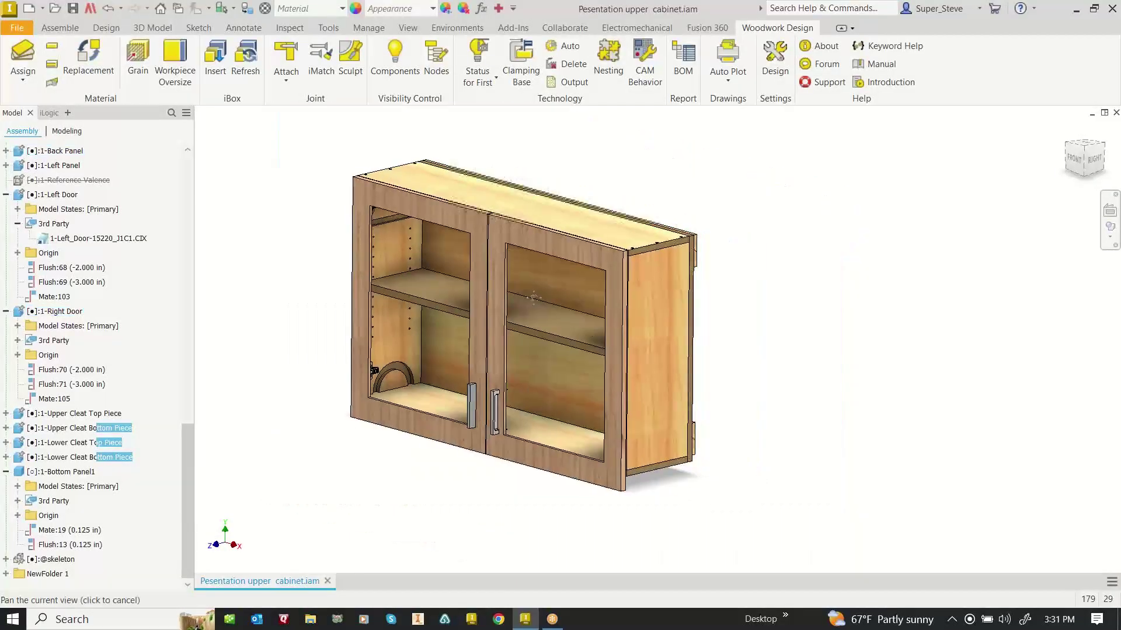
left_click(588, 280)
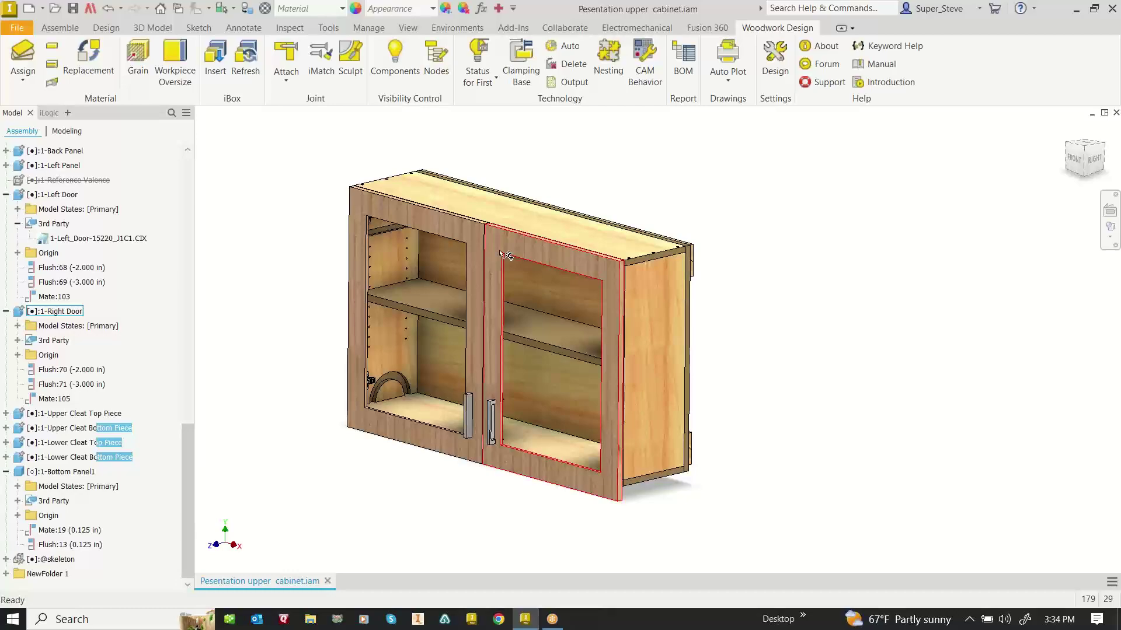
left_click(1074, 11)
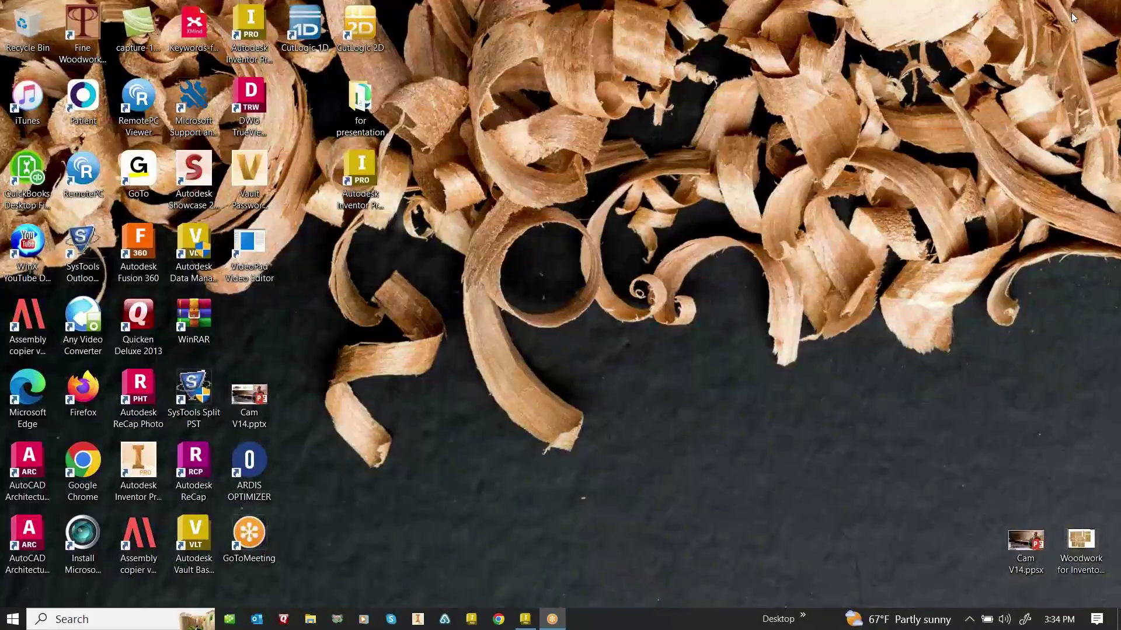
double_click(1027, 536)
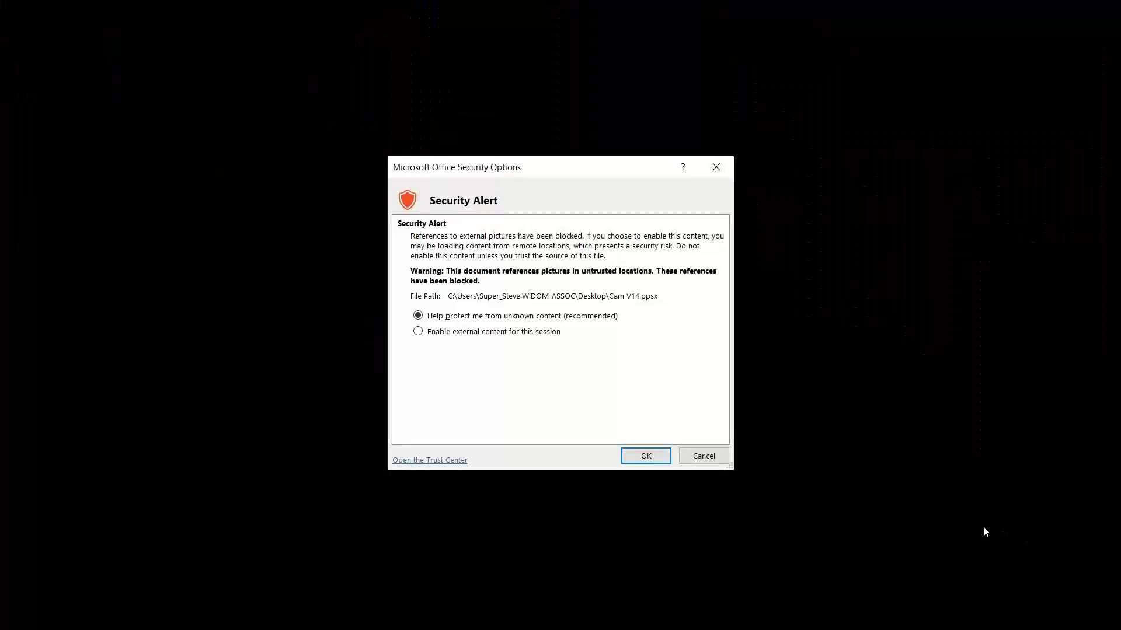
left_click(492, 338)
left_click(645, 455)
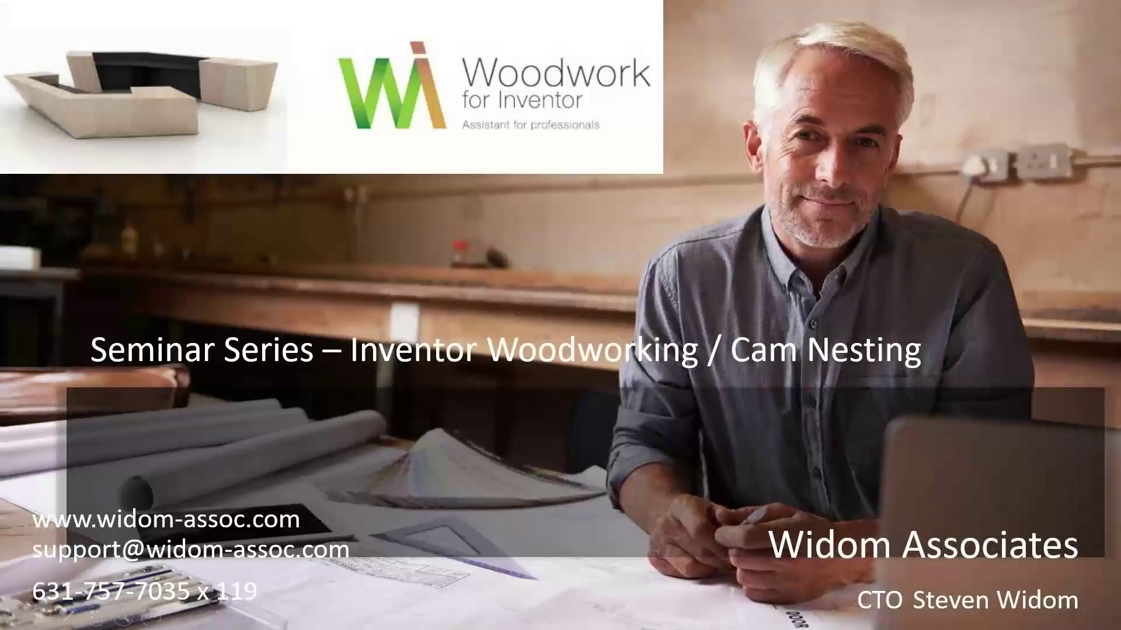
key("Right")
key("Right")
key("Right")
key("Right")
key("Right")
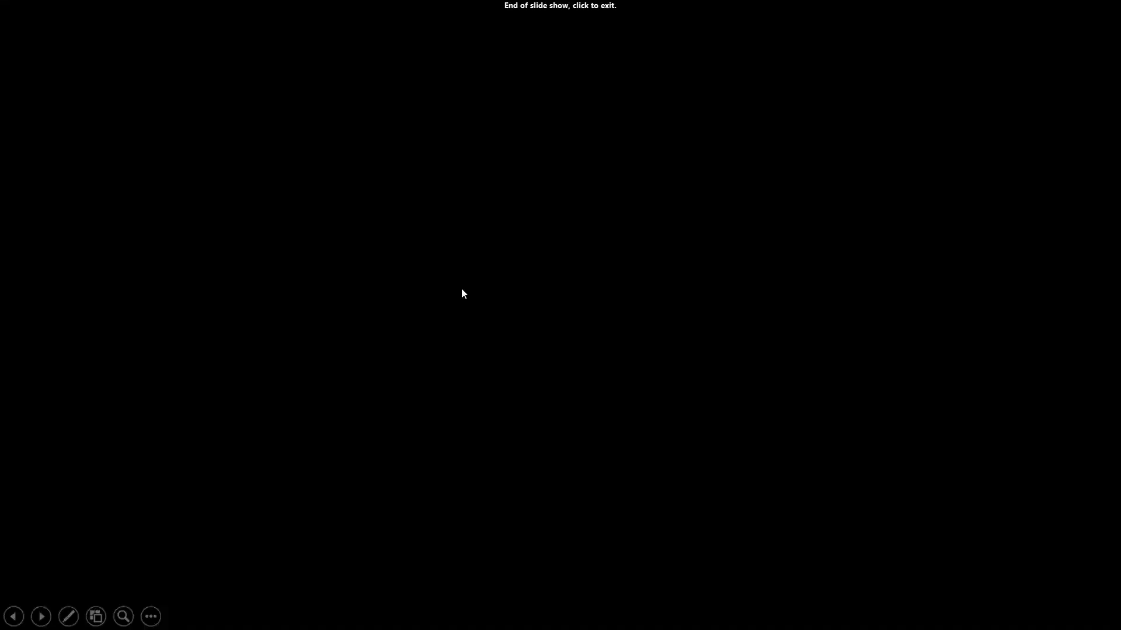
key("Right")
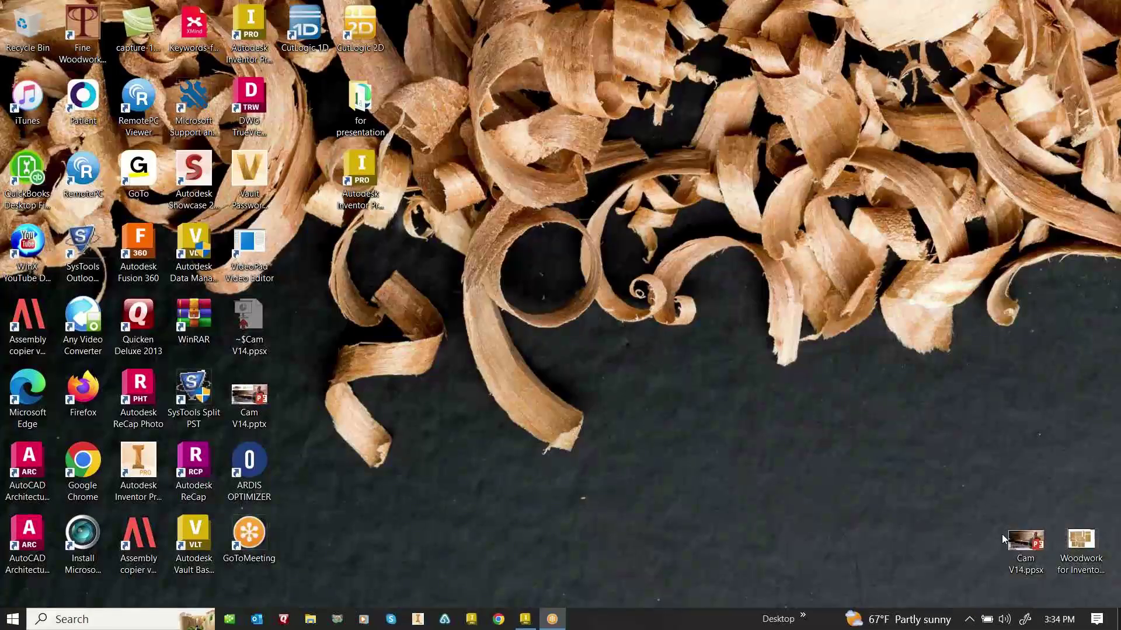
Start the Cam V14.ppsx slide show from the desktop with external content enabled for this session
left_click(1010, 549)
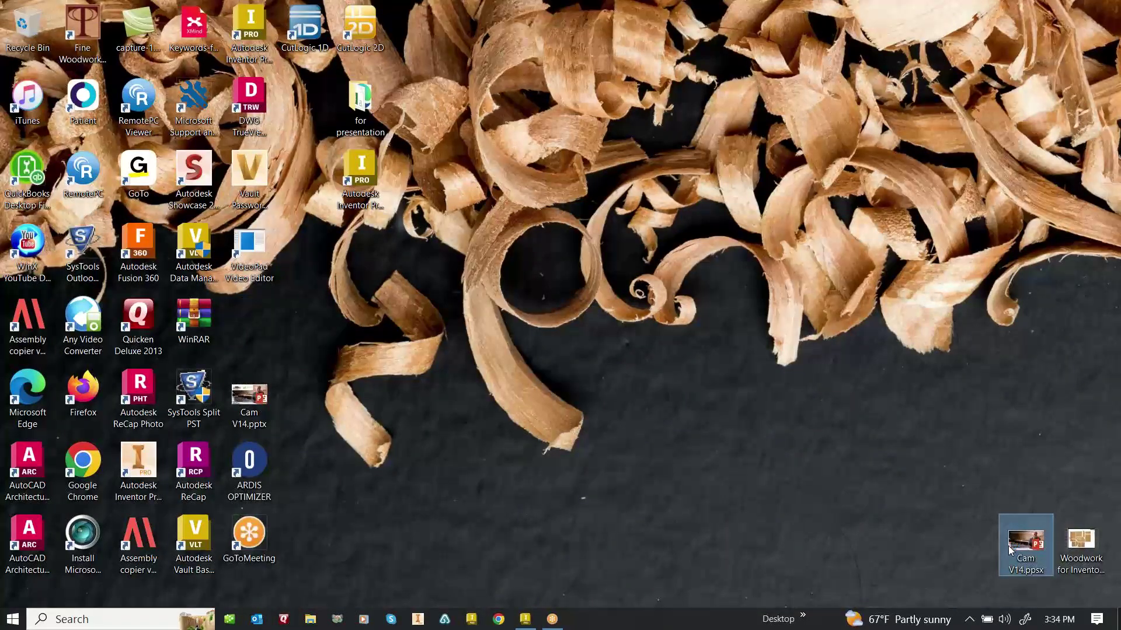
double_click(1012, 550)
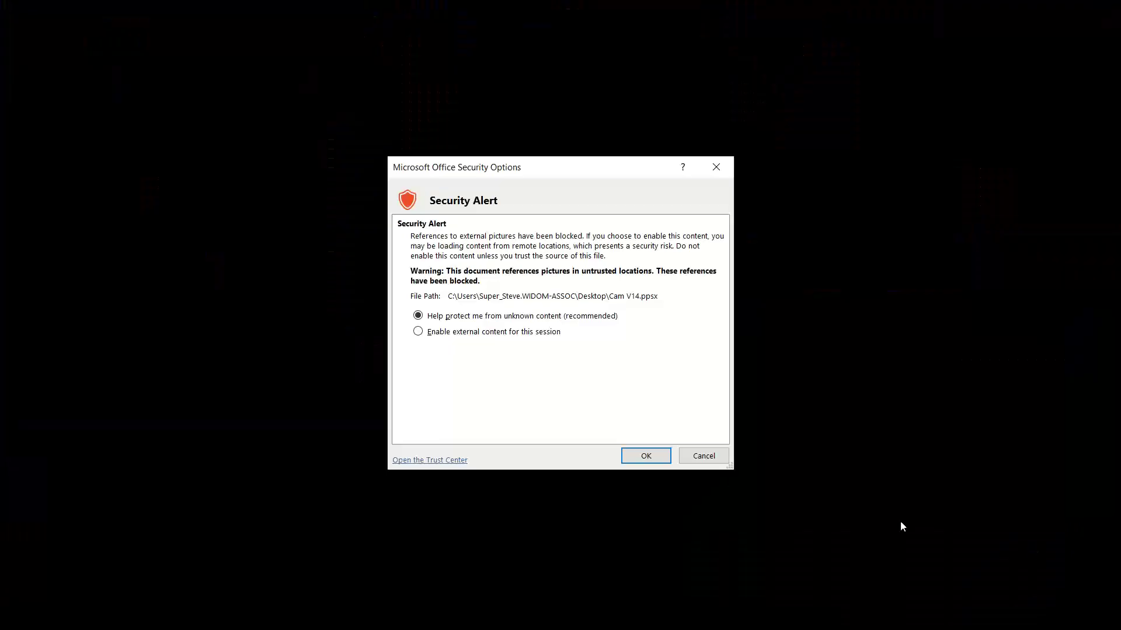
left_click(482, 335)
left_click(648, 458)
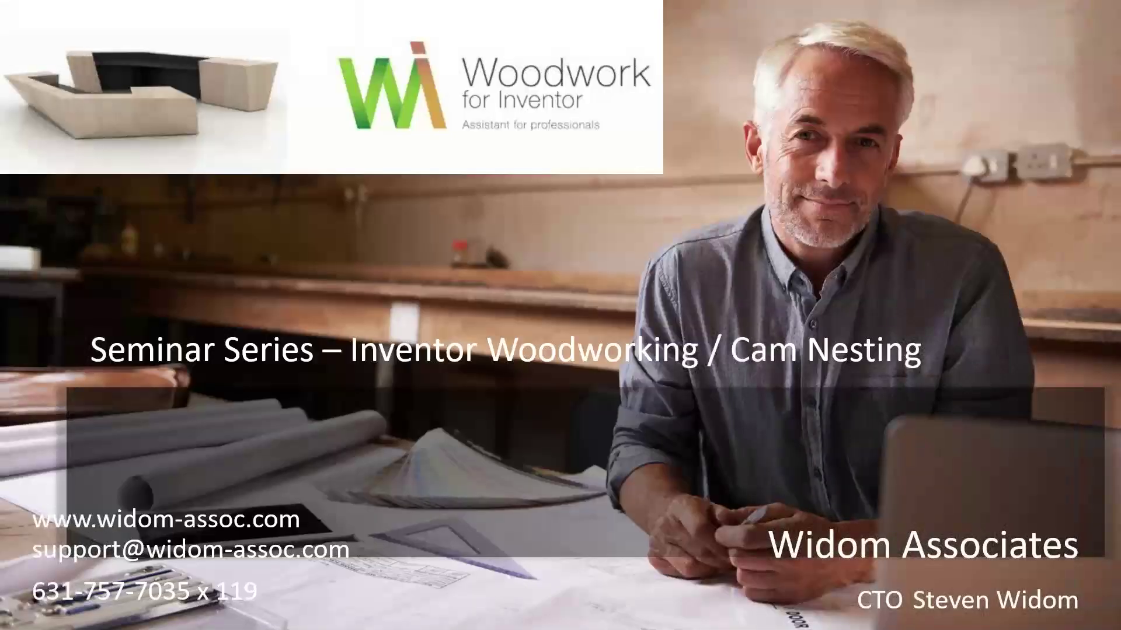
Advance the slide show to the Tradional Mission Style Furniture slide and open the slide show's navigation options
left_click(654, 459)
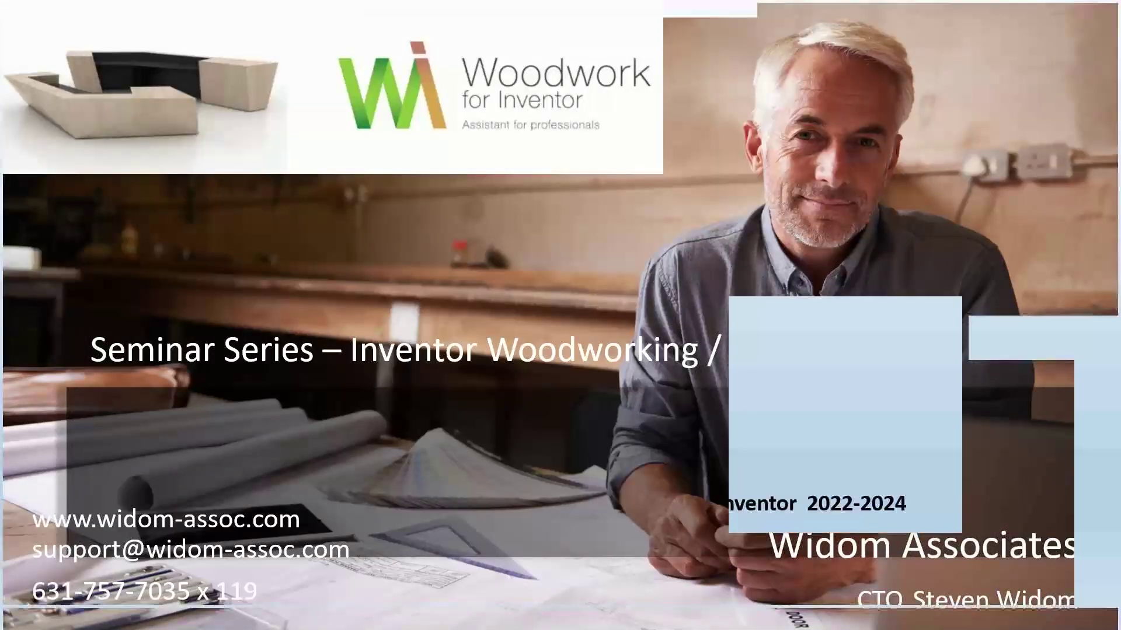
key("Right")
key("Right")
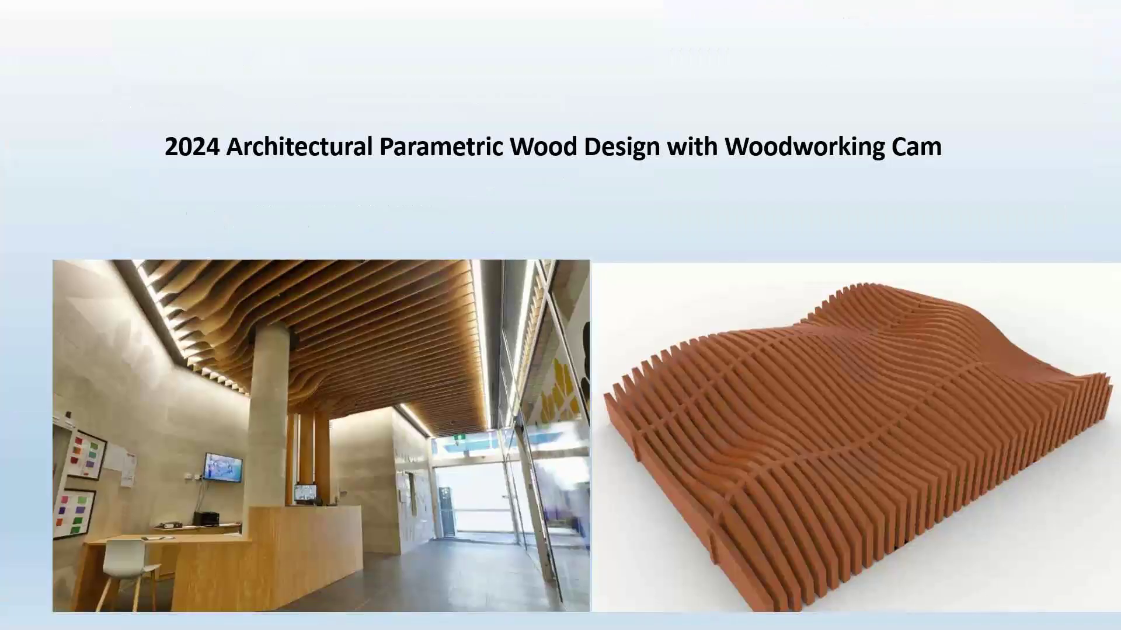
left_click(781, 344)
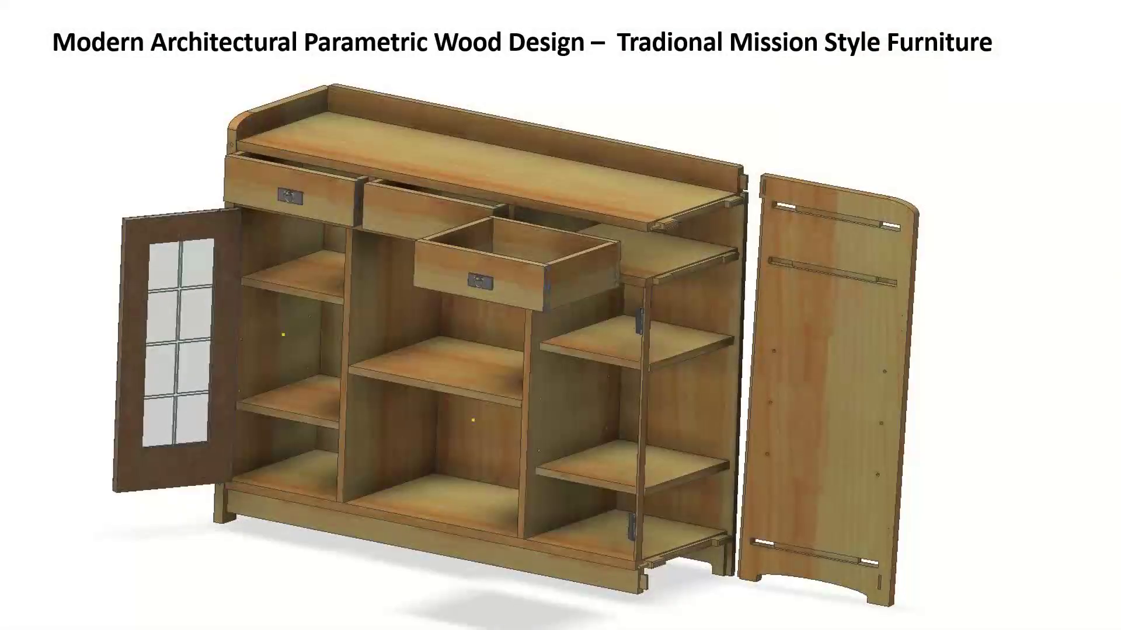
right_click(358, 304)
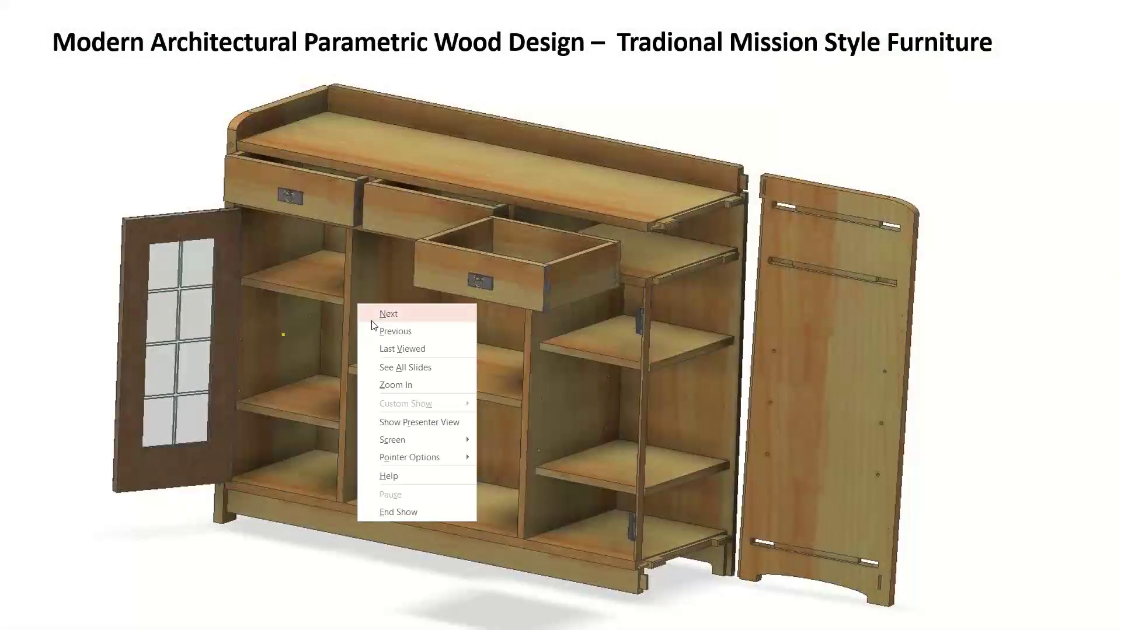